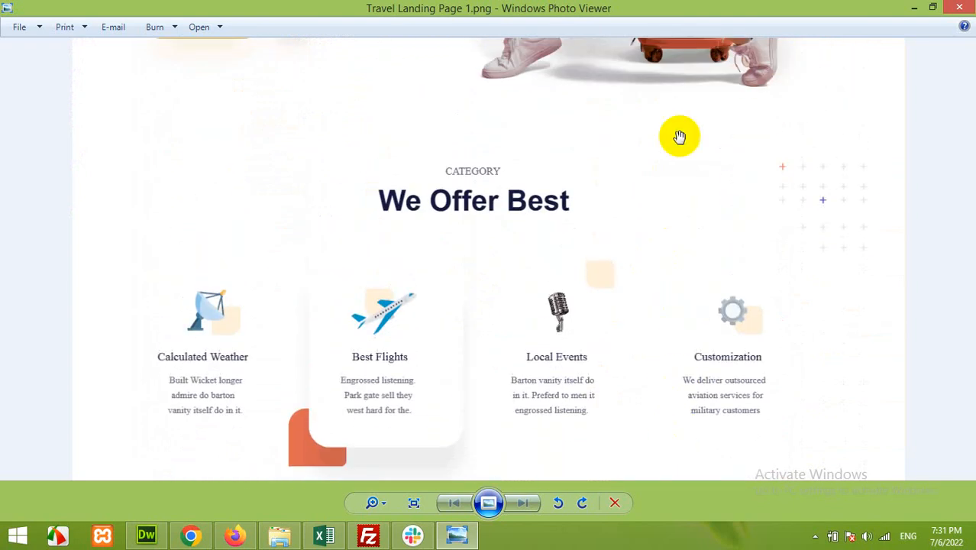
# Step: Look through the Travel Landing Page 1 design from the category section down to the footer and back up to the hero section
pyautogui.moveTo(681, 373); pyautogui.dragTo(715, 115)
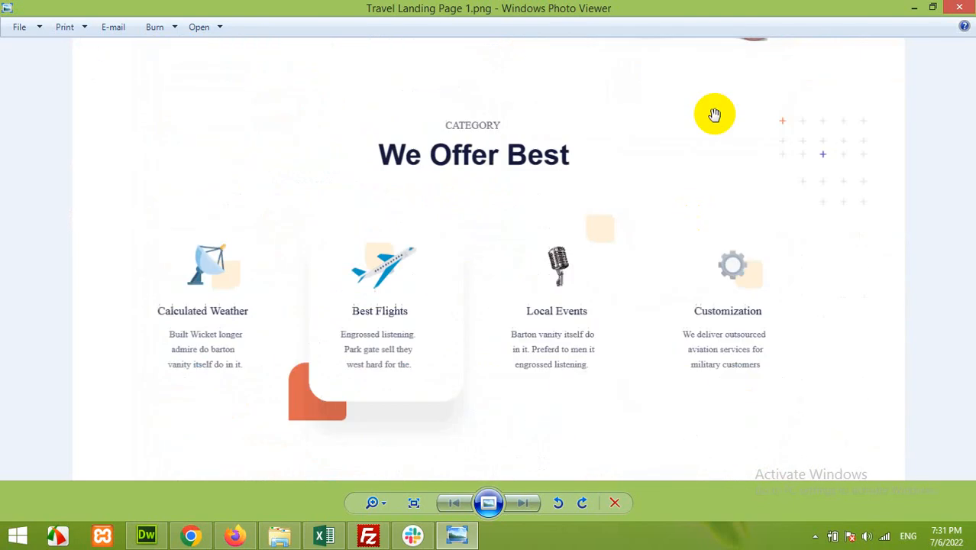
pyautogui.moveTo(672, 414); pyautogui.dragTo(678, 234)
pyautogui.moveTo(705, 463); pyautogui.dragTo(704, 224)
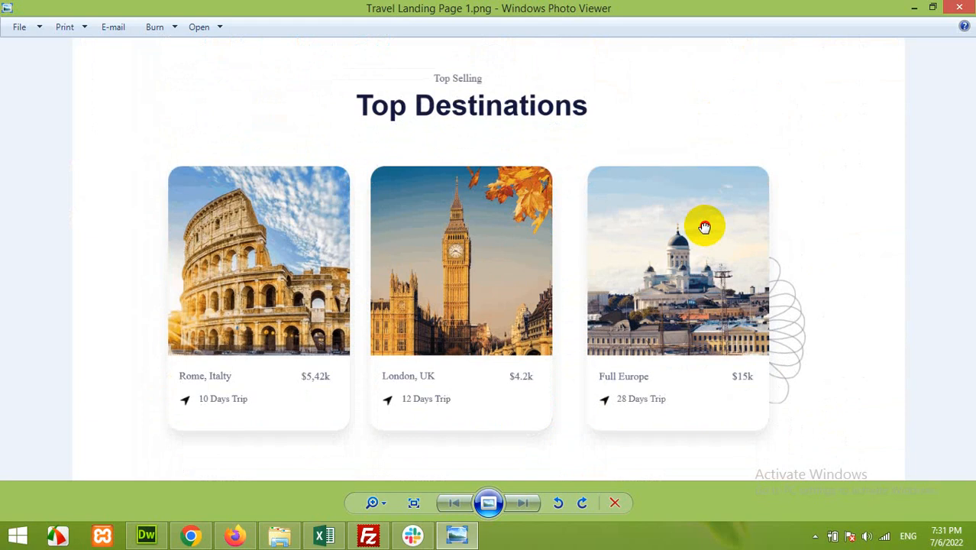
pyautogui.moveTo(661, 375); pyautogui.dragTo(660, 157)
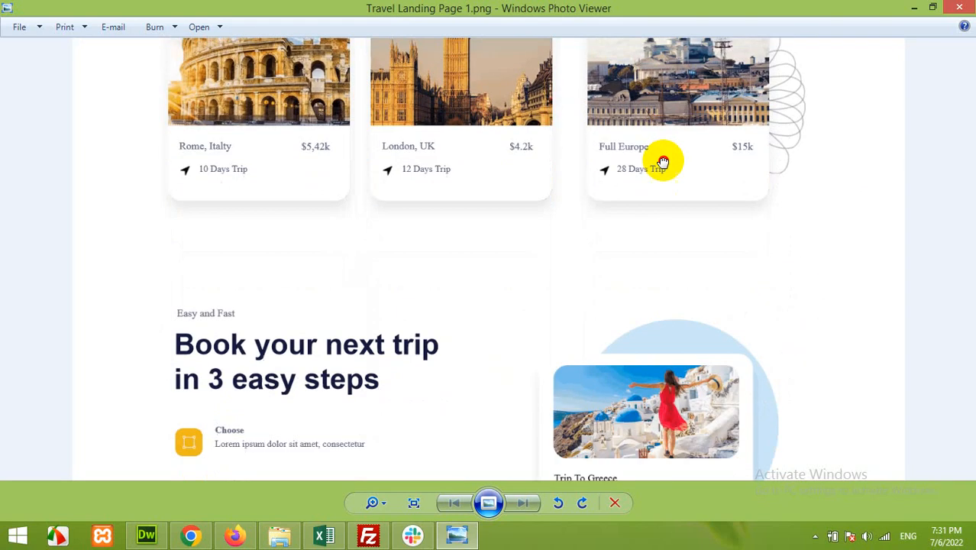
pyautogui.moveTo(658, 413); pyautogui.dragTo(661, 184)
pyautogui.moveTo(665, 375); pyautogui.dragTo(664, 304)
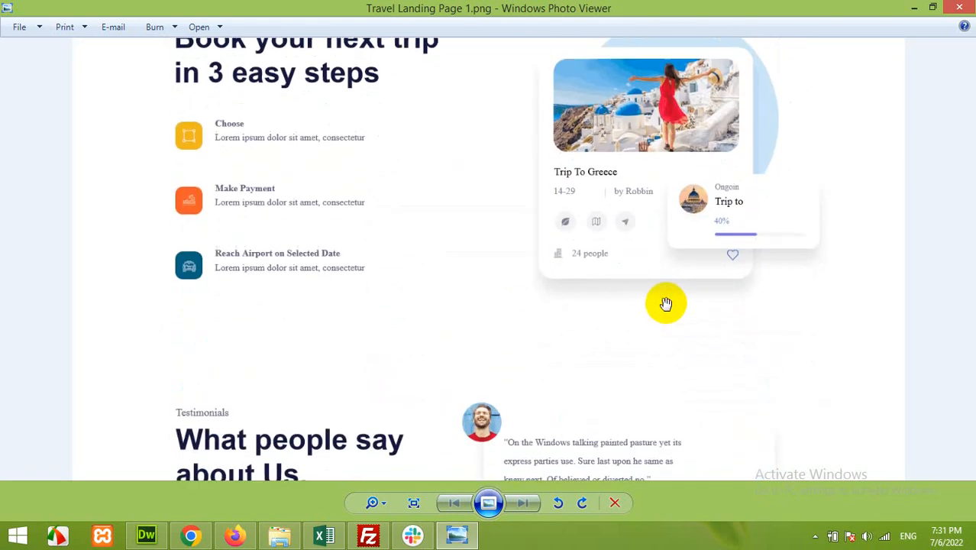
pyautogui.moveTo(665, 410); pyautogui.dragTo(669, 235)
pyautogui.moveTo(672, 382); pyautogui.dragTo(646, 240)
pyautogui.moveTo(647, 407); pyautogui.dragTo(654, 307)
pyautogui.moveTo(611, 375); pyautogui.dragTo(630, 227)
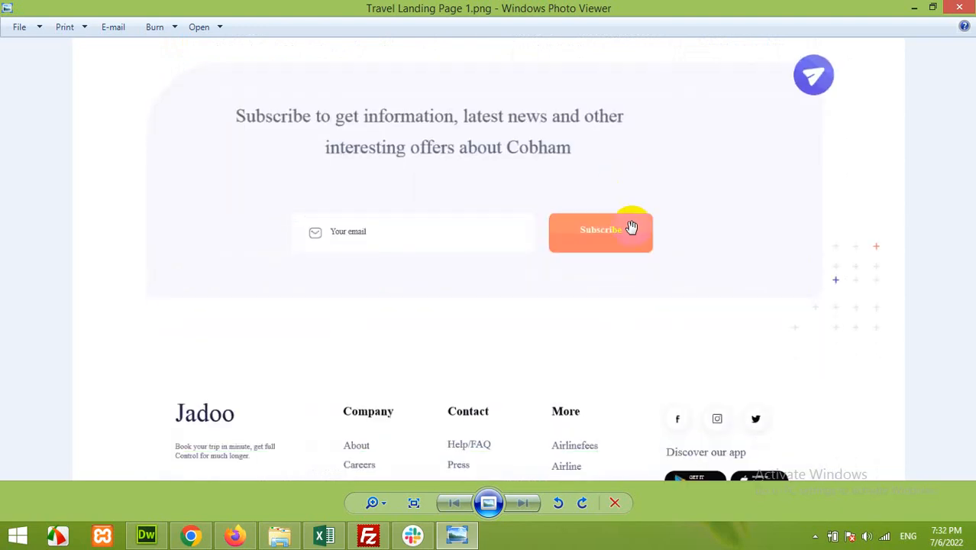
pyautogui.moveTo(638, 398); pyautogui.dragTo(647, 232)
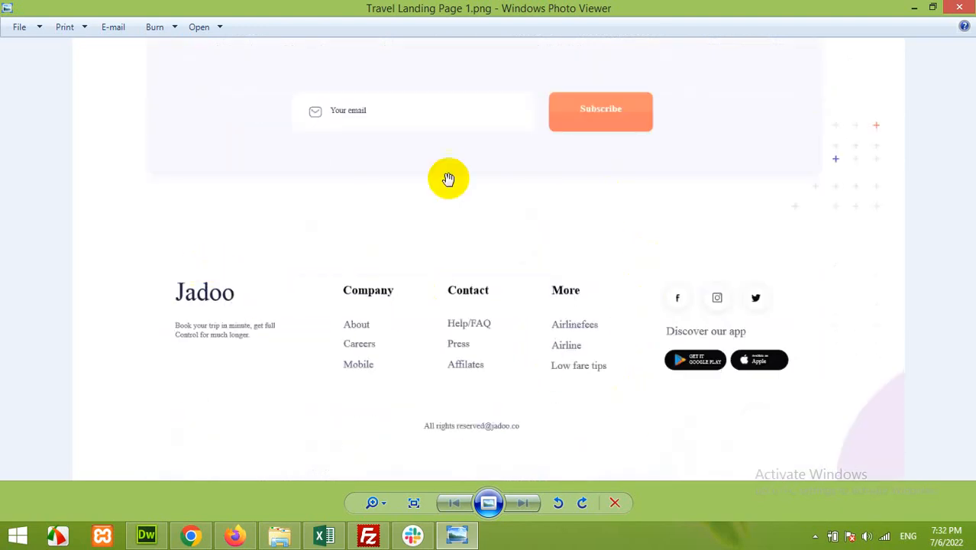
pyautogui.moveTo(534, 152); pyautogui.dragTo(539, 386)
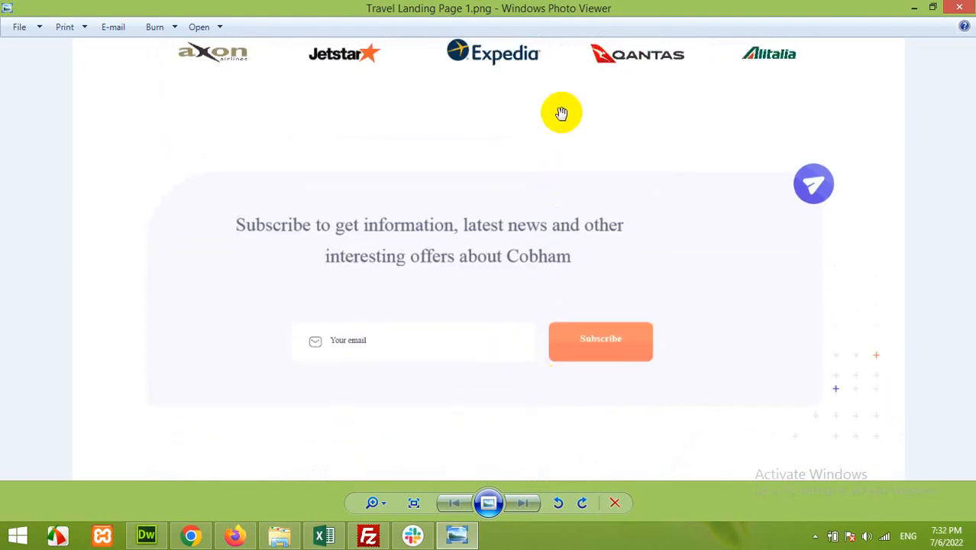
pyautogui.moveTo(560, 113); pyautogui.dragTo(544, 265)
pyautogui.moveTo(544, 169); pyautogui.dragTo(543, 386)
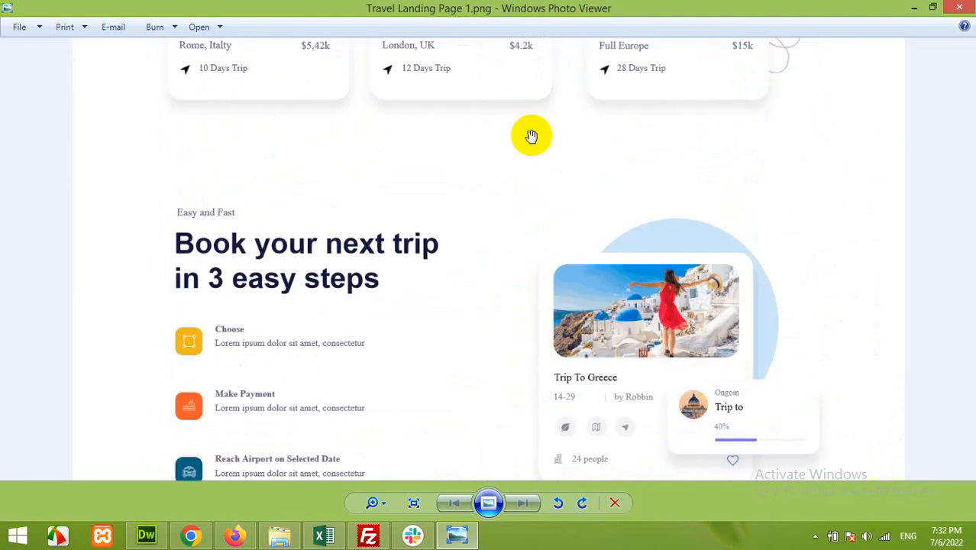
pyautogui.moveTo(530, 136); pyautogui.dragTo(539, 348)
pyautogui.moveTo(526, 110); pyautogui.dragTo(531, 288)
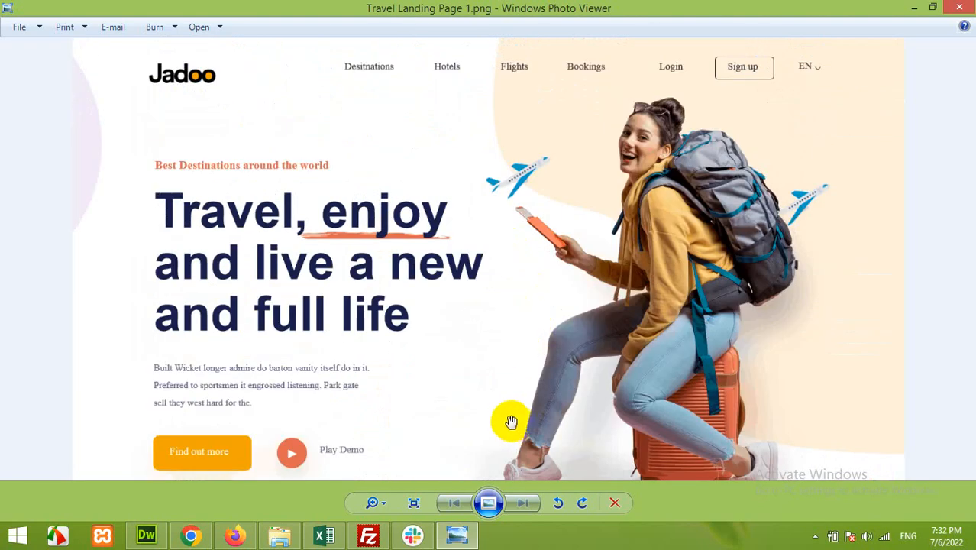
# Step: Switch to Chrome, view the Test site's front page and return to its WordPress dashboard
pyautogui.click(190, 535)
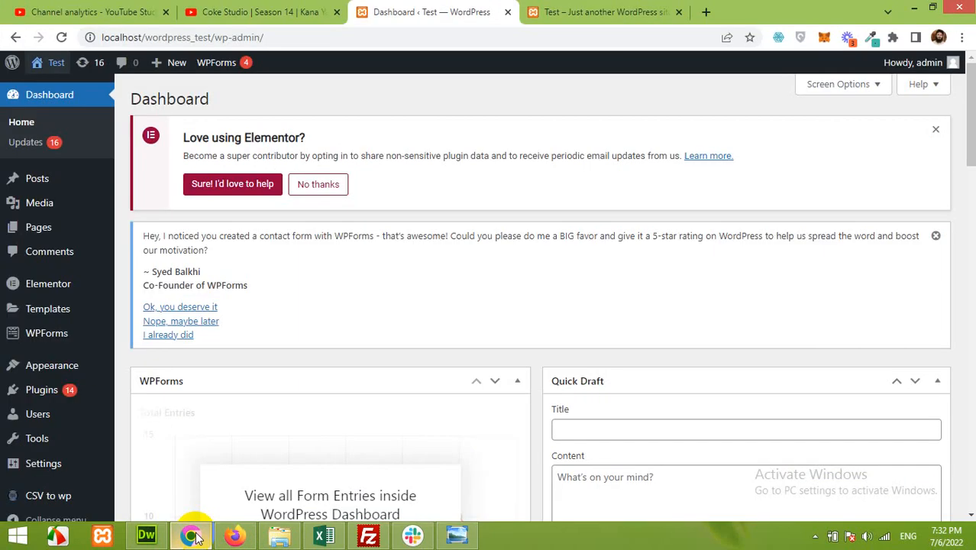
pyautogui.click(581, 13)
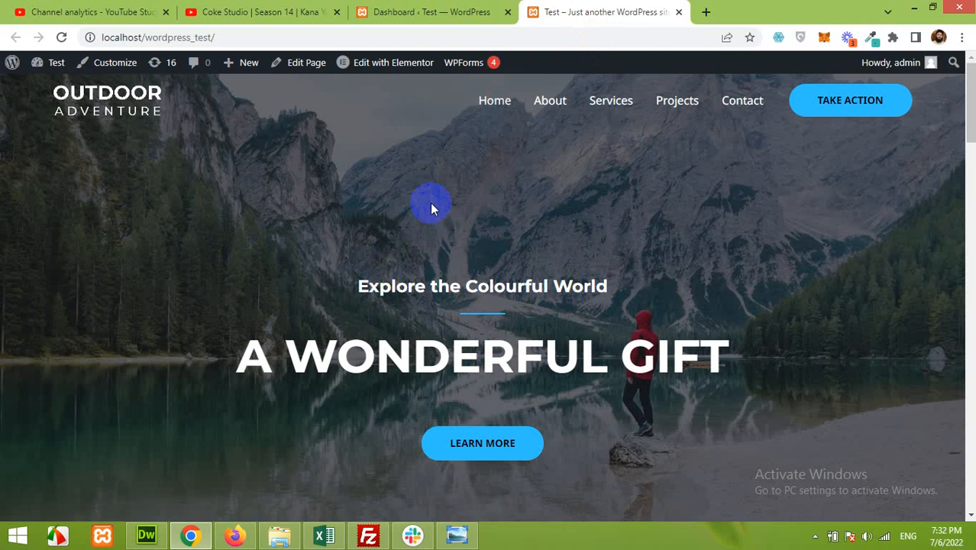
pyautogui.click(421, 8)
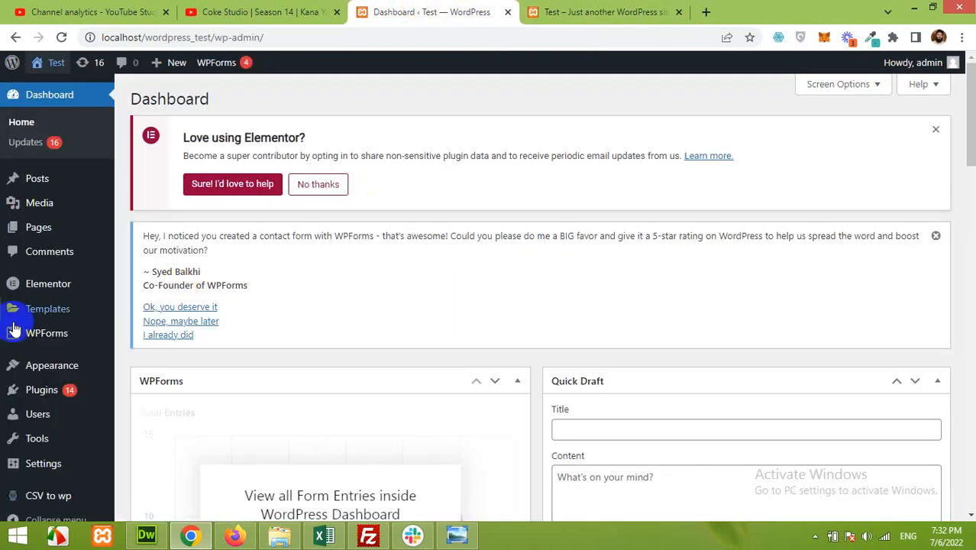
# Step: Search for "elementor" among the plugins available to add to the WordPress site
pyautogui.moveTo(44, 330)
pyautogui.moveTo(48, 386)
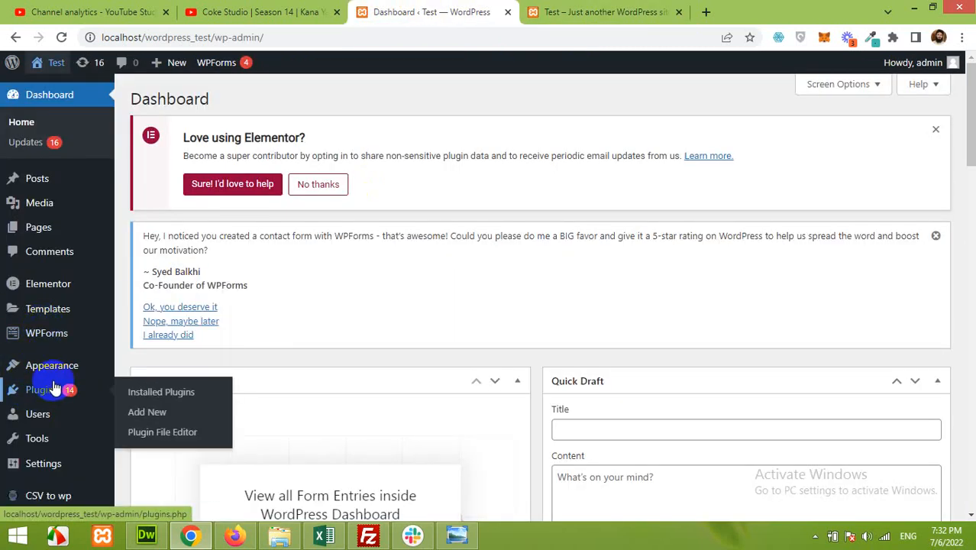
pyautogui.click(157, 413)
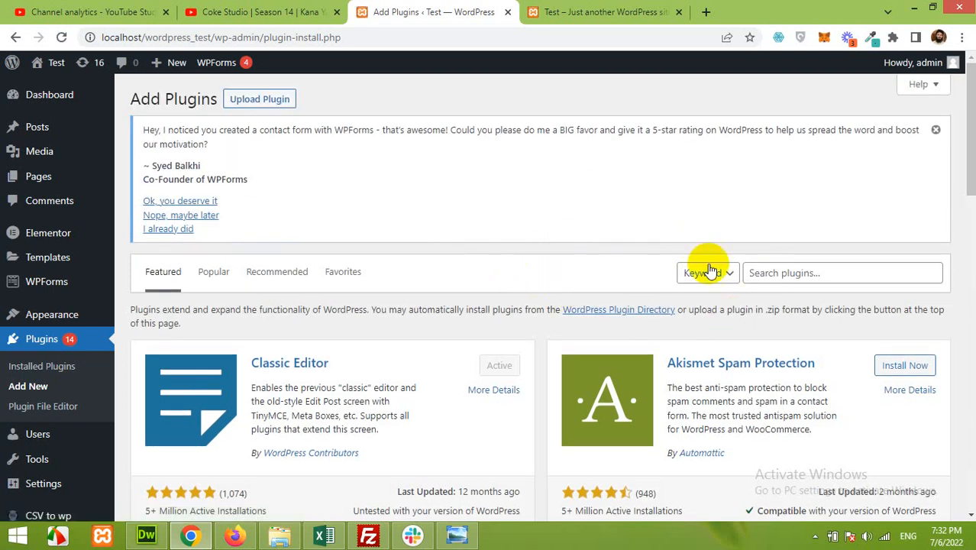
pyautogui.click(756, 272)
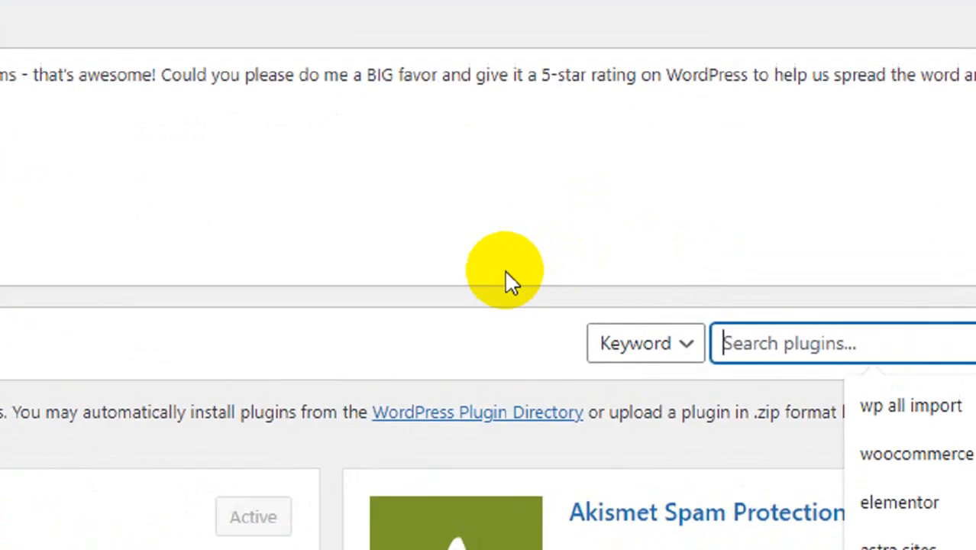
pyautogui.write('element')
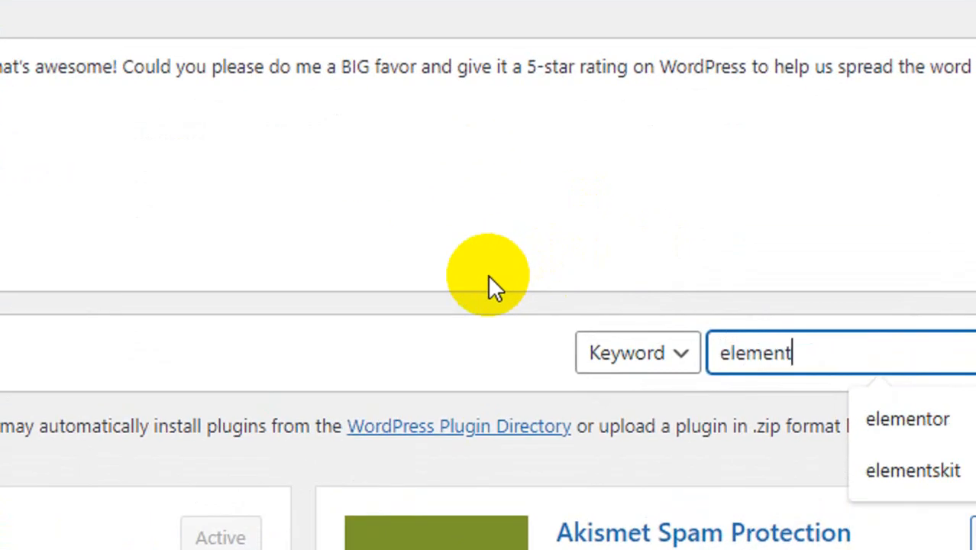
pyautogui.write('or')
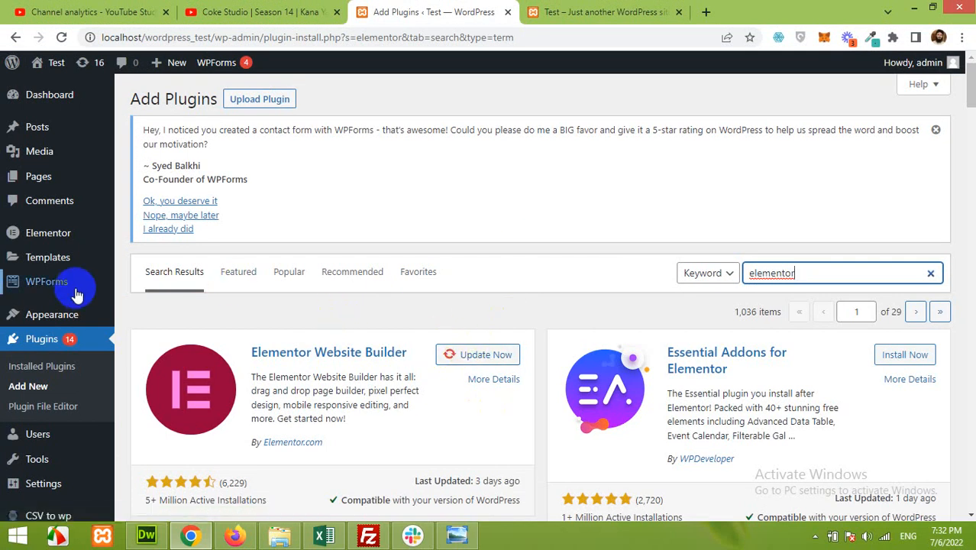
# Step: Open the installed themes and update the active Astra theme
pyautogui.click(52, 321)
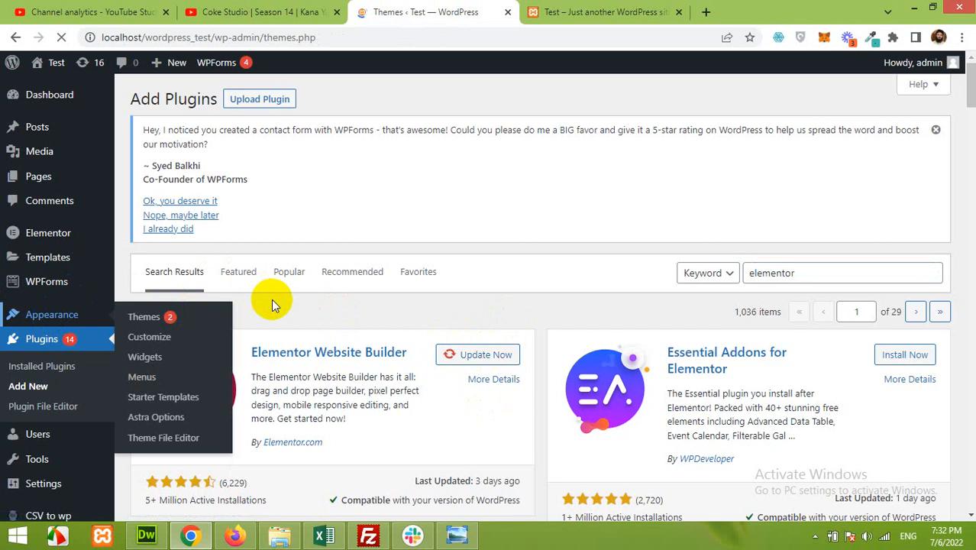
pyautogui.scroll(-3, 390, 368)
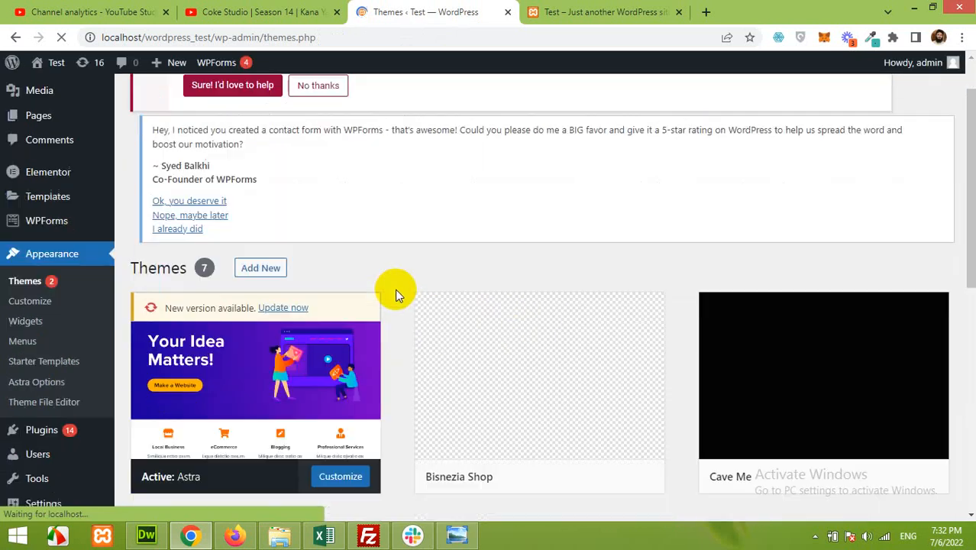
pyautogui.scroll(3, 317, 301)
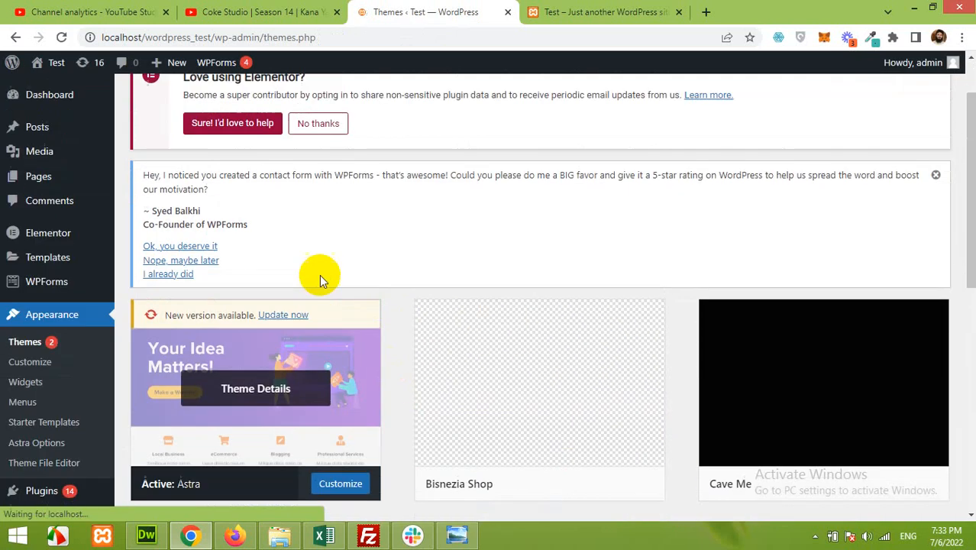
pyautogui.click(294, 316)
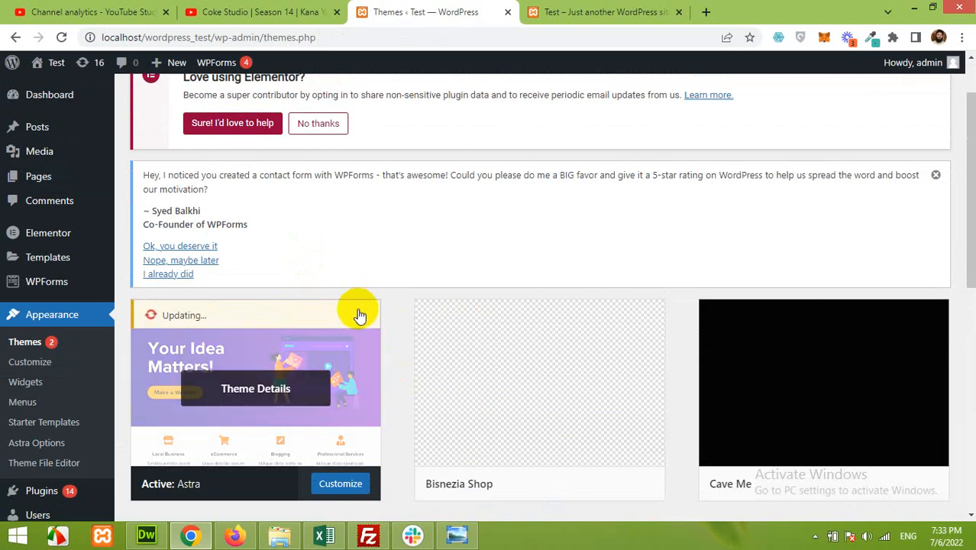
pyautogui.scroll(-2, 407, 298)
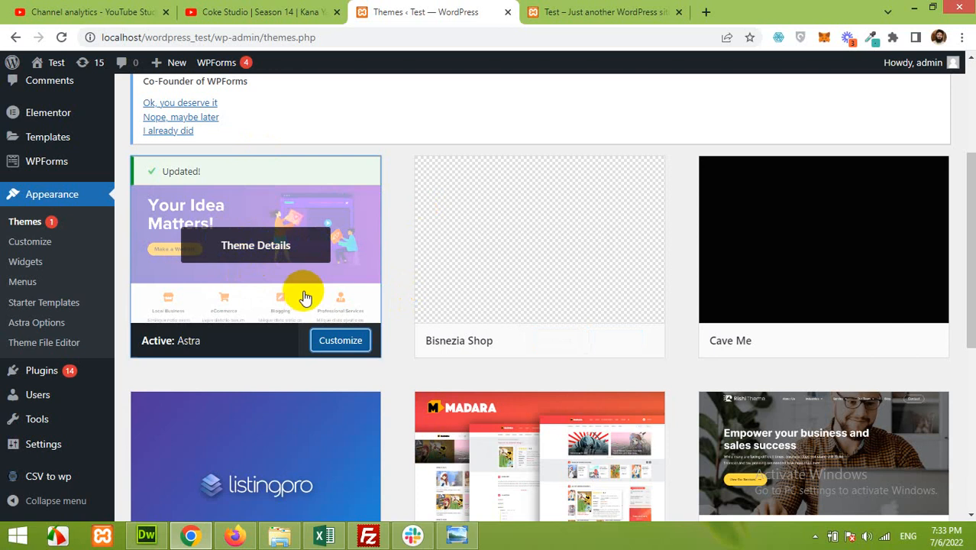
pyautogui.scroll(3, 229, 413)
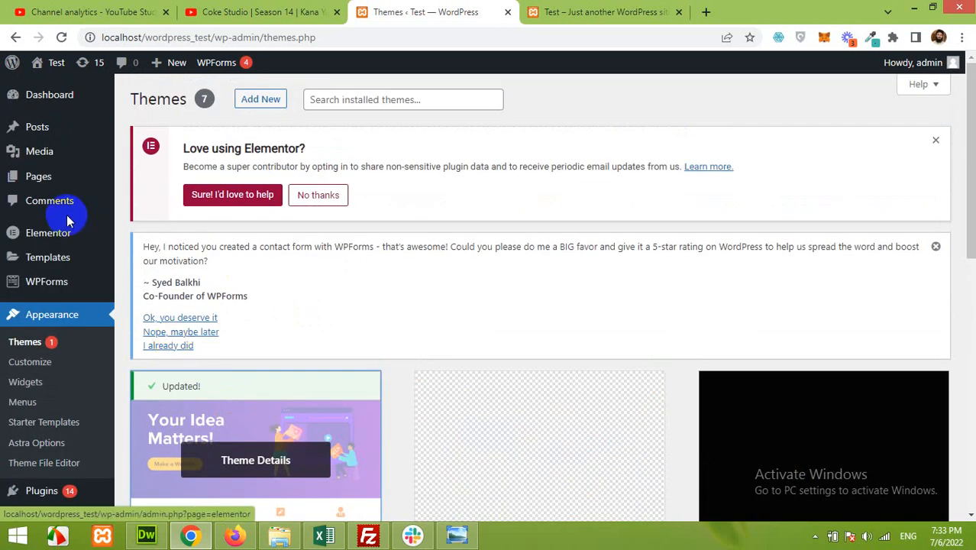
# Step: Open the form for a new page in a separate browser tab, placed right after the Themes tab
pyautogui.moveTo(31, 186)
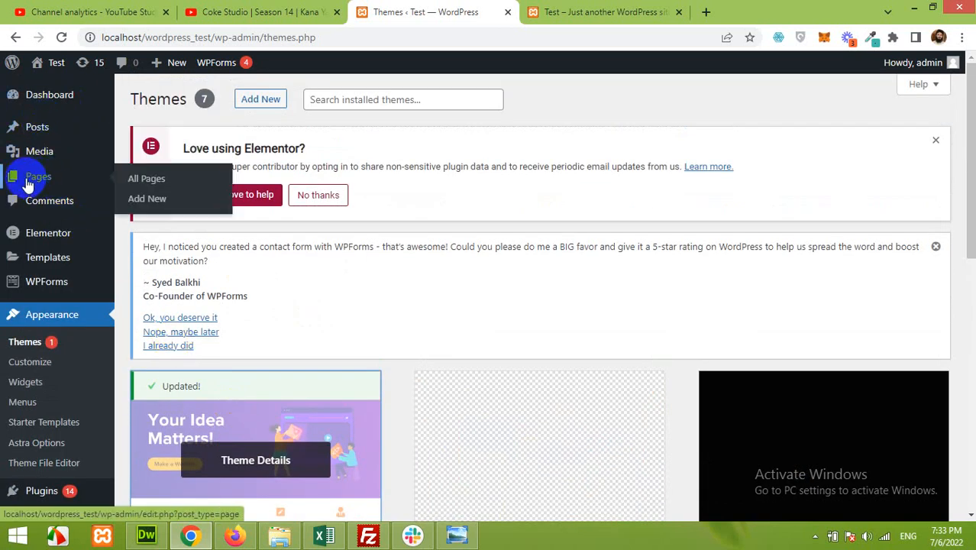
pyautogui.rightClick(158, 208)
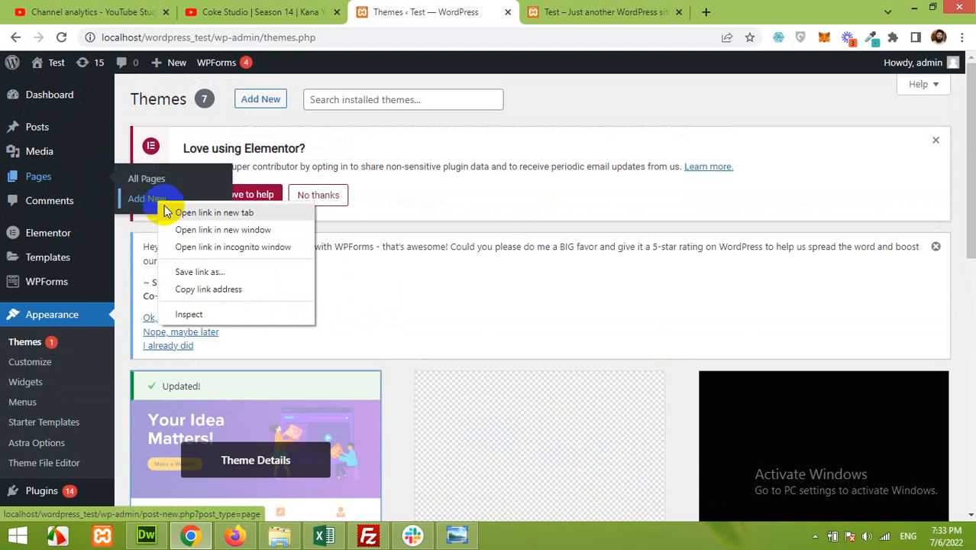
pyautogui.click(181, 200)
pyautogui.moveTo(708, 9); pyautogui.dragTo(555, 11)
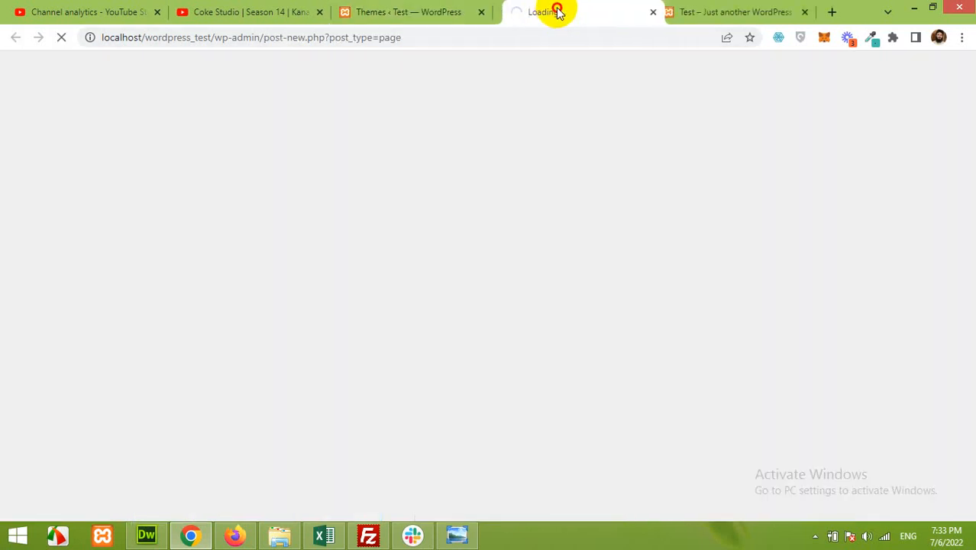
pyautogui.click(371, 11)
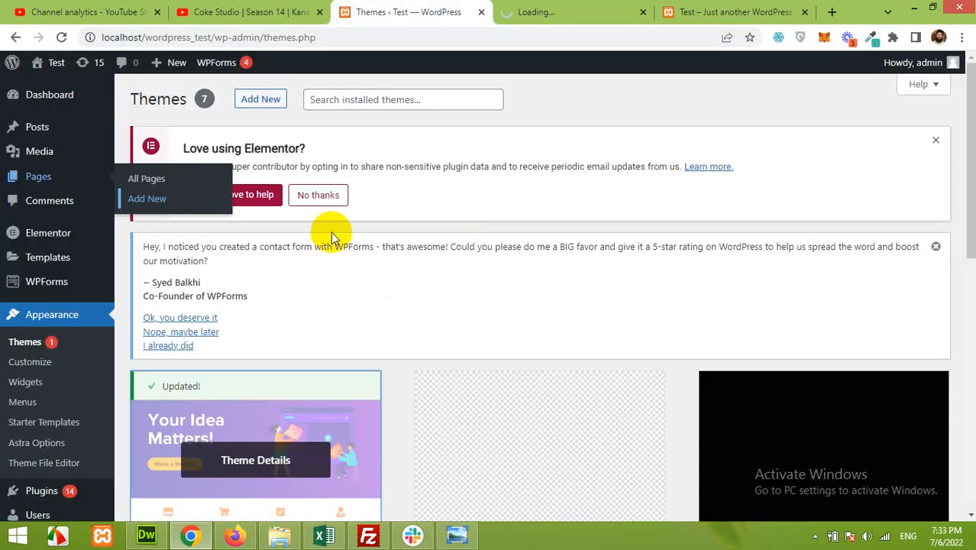
pyautogui.click(566, 12)
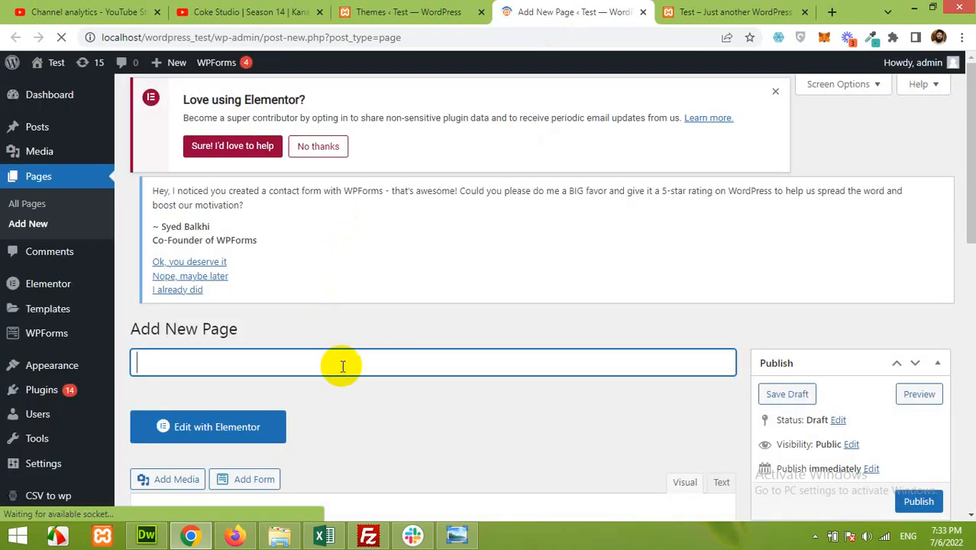
# Step: Title the new page "Landing page 3" and open it for editing with Elementor
pyautogui.write('Land')
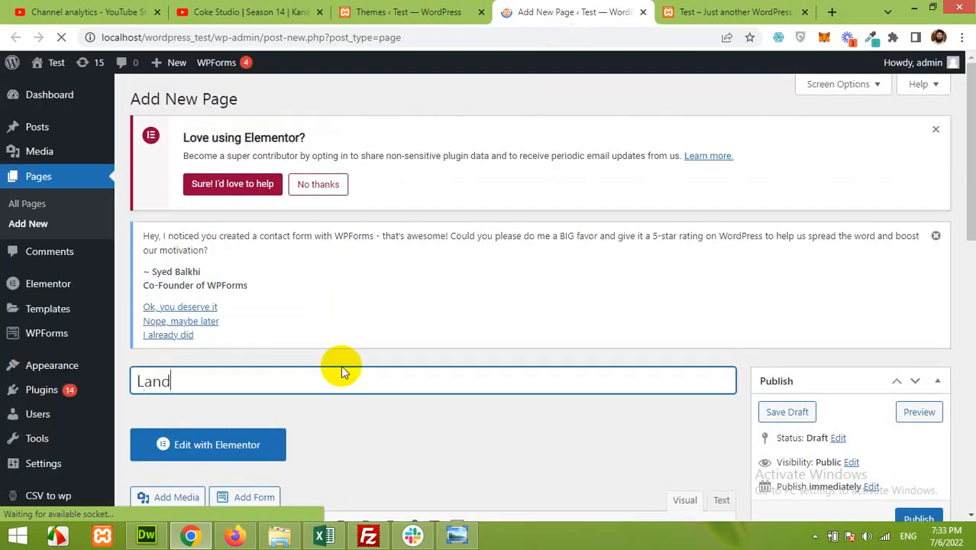
pyautogui.write('ing page 3')
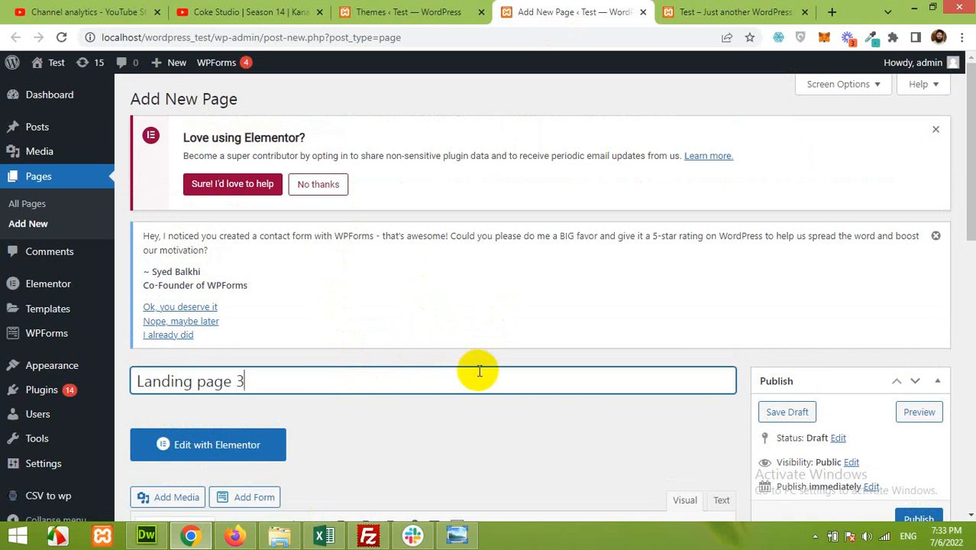
pyautogui.scroll(-1, 397, 373)
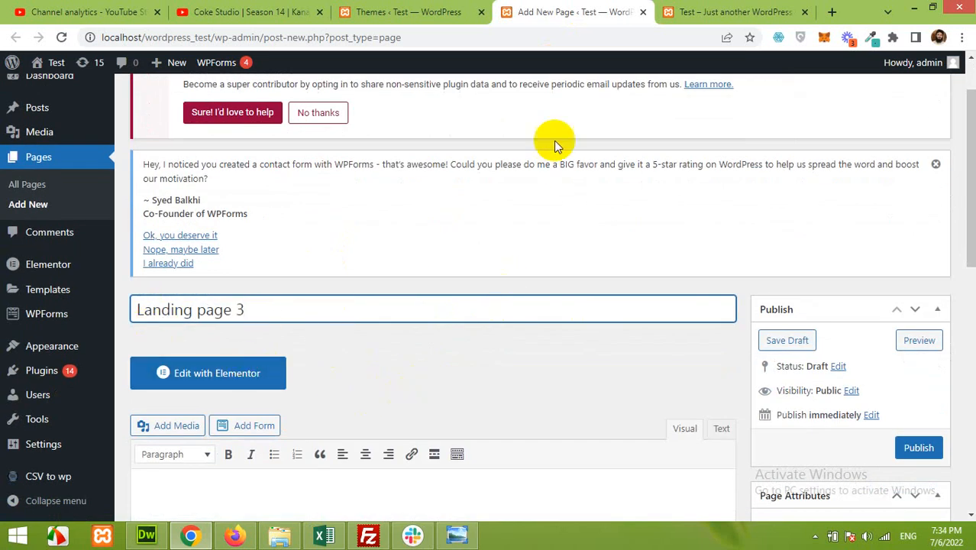
pyautogui.click(226, 379)
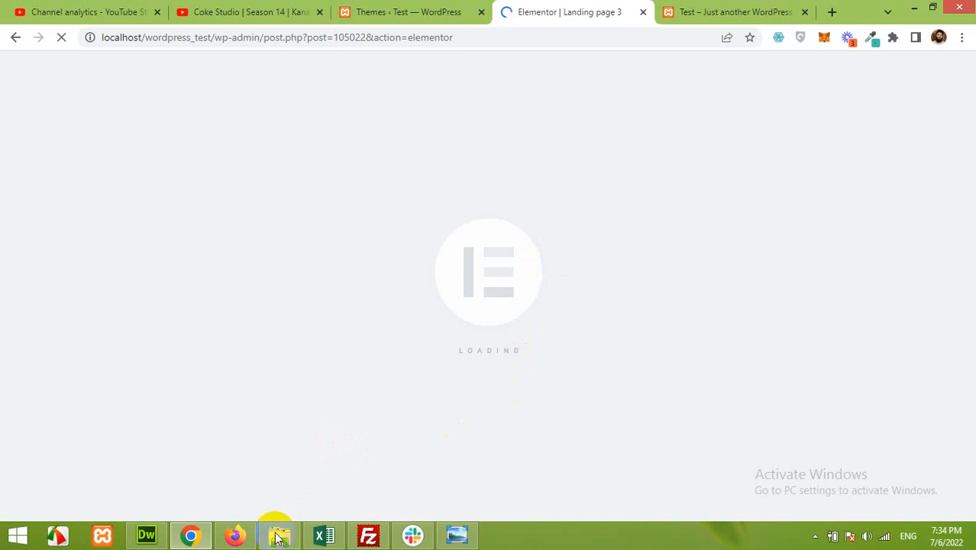
# Step: Switch to the Travel Landing Page 1 folder, check the design image again and select the Travel.xd file
pyautogui.moveTo(277, 533)
pyautogui.click(279, 495)
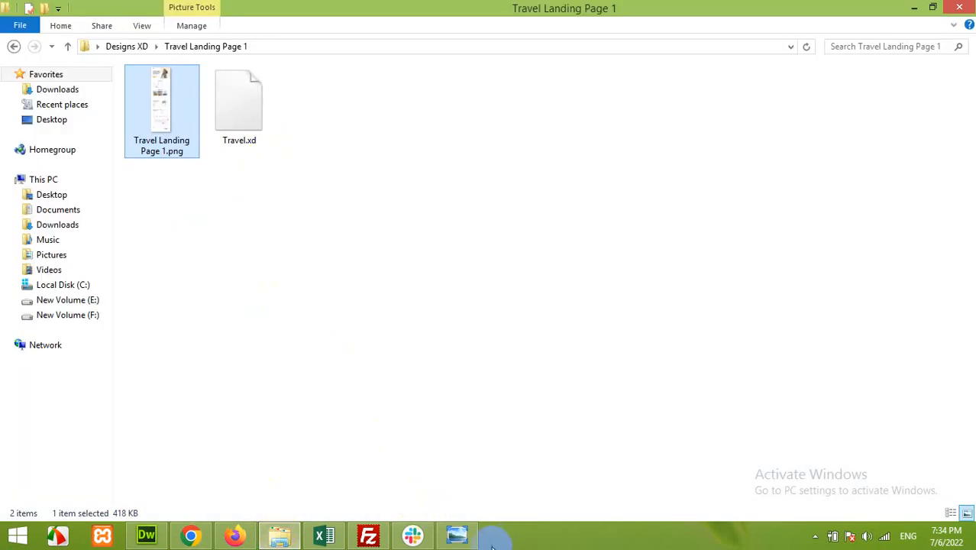
pyautogui.click(457, 535)
pyautogui.moveTo(518, 394); pyautogui.dragTo(507, 446)
pyautogui.click(277, 497)
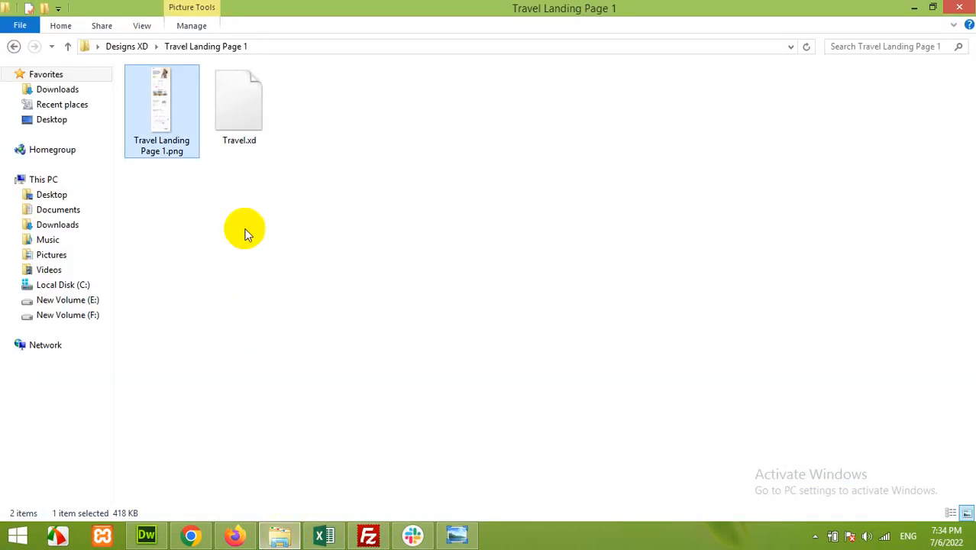
pyautogui.click(239, 141)
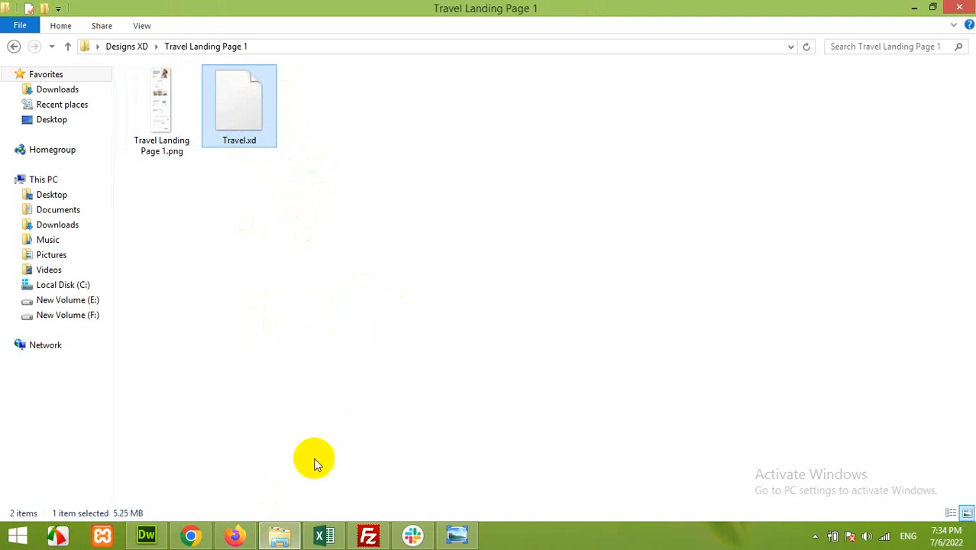
# Step: Switch to Firefox, search Google for "figpea" and open the FIGPEA PSD and Adobe XD viewer site
pyautogui.click(231, 538)
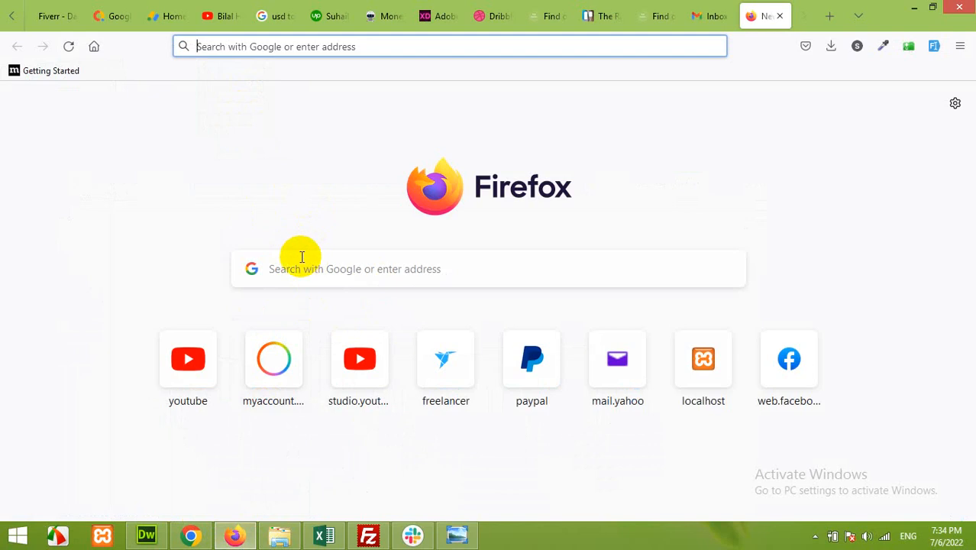
pyautogui.click(479, 51)
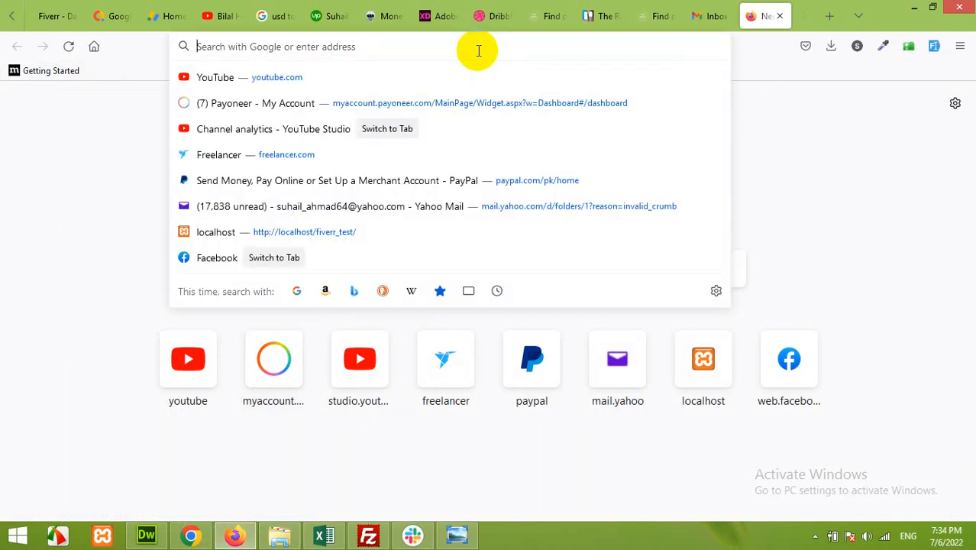
pyautogui.write('google.com')
pyautogui.press('Return')
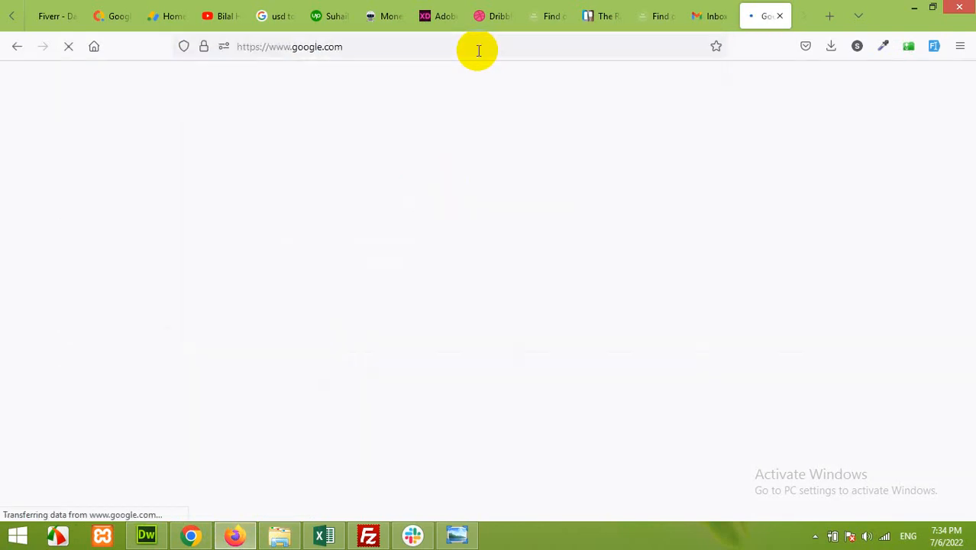
pyautogui.click(428, 200)
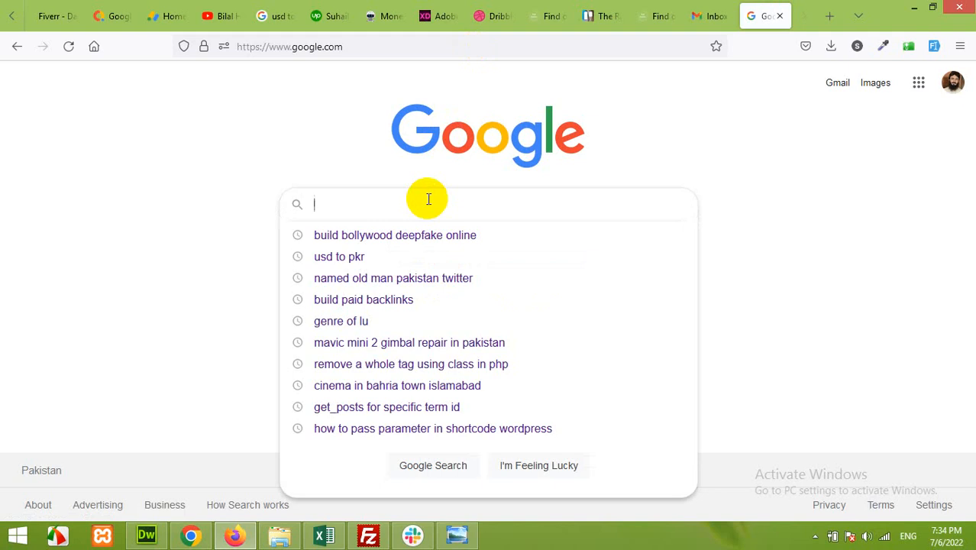
pyautogui.write('f')
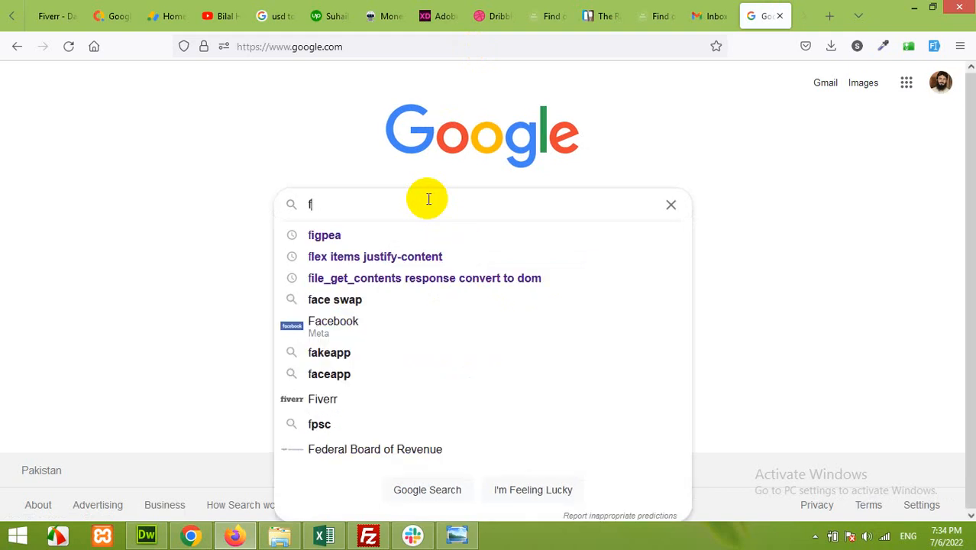
pyautogui.write('igpea')
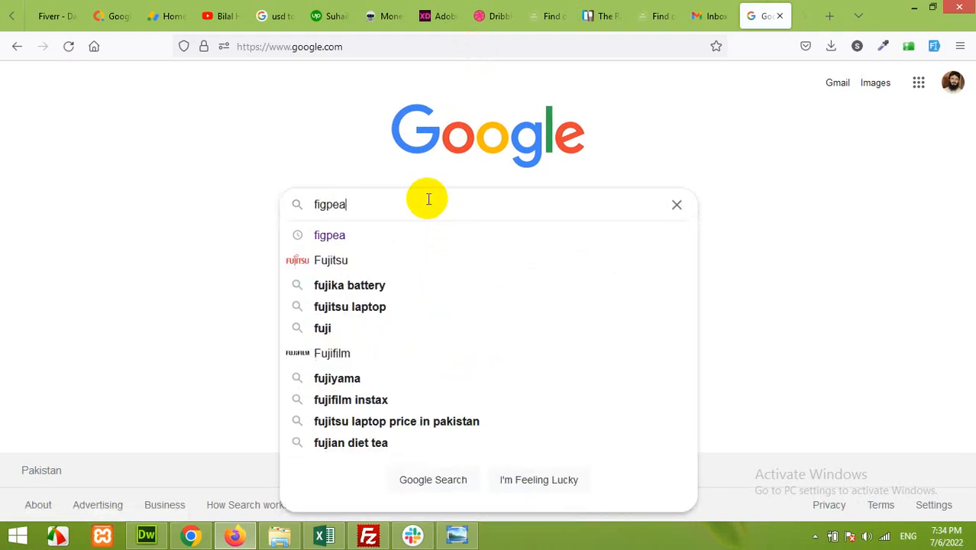
pyautogui.press('Return')
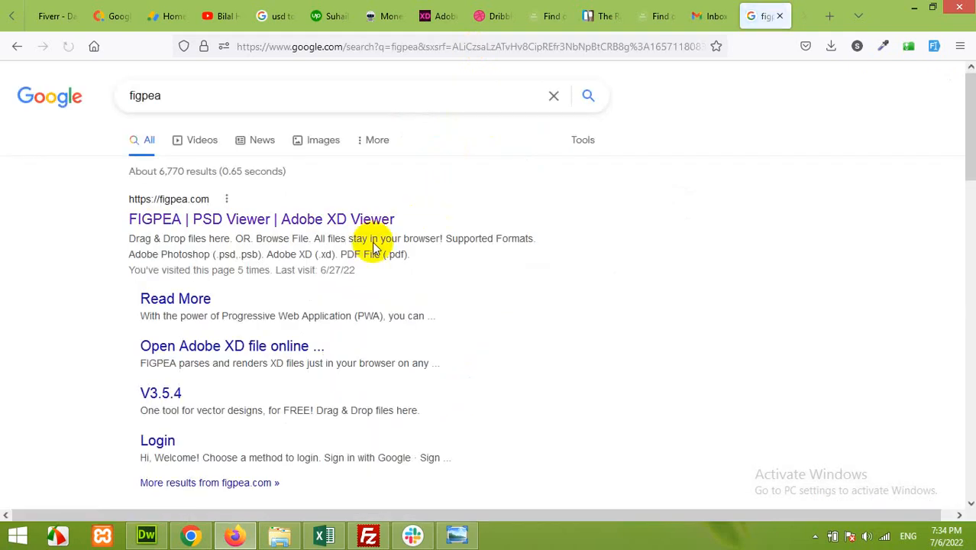
pyautogui.click(187, 223)
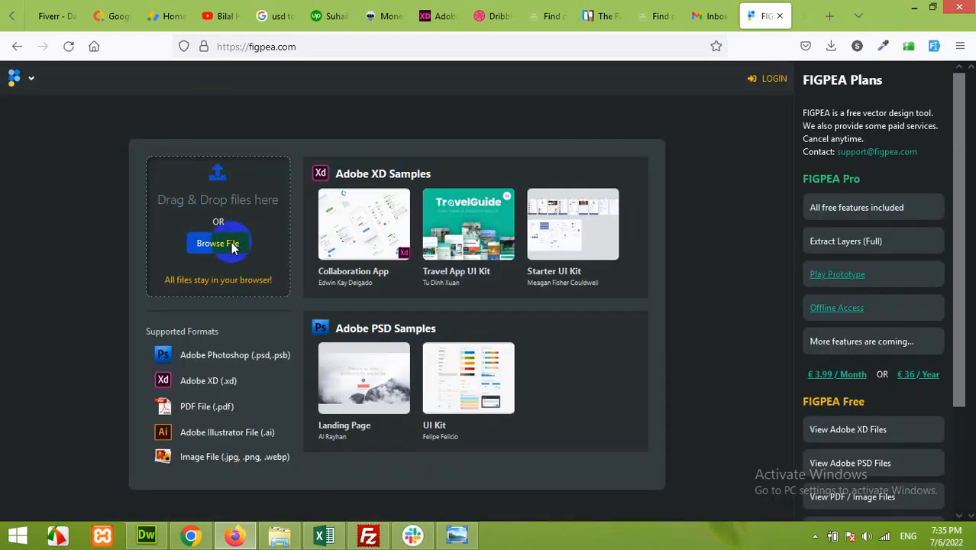
# Step: Load Travel.xd from the Travel Landing Page 1 folder into FIGPEA
pyautogui.click(232, 245)
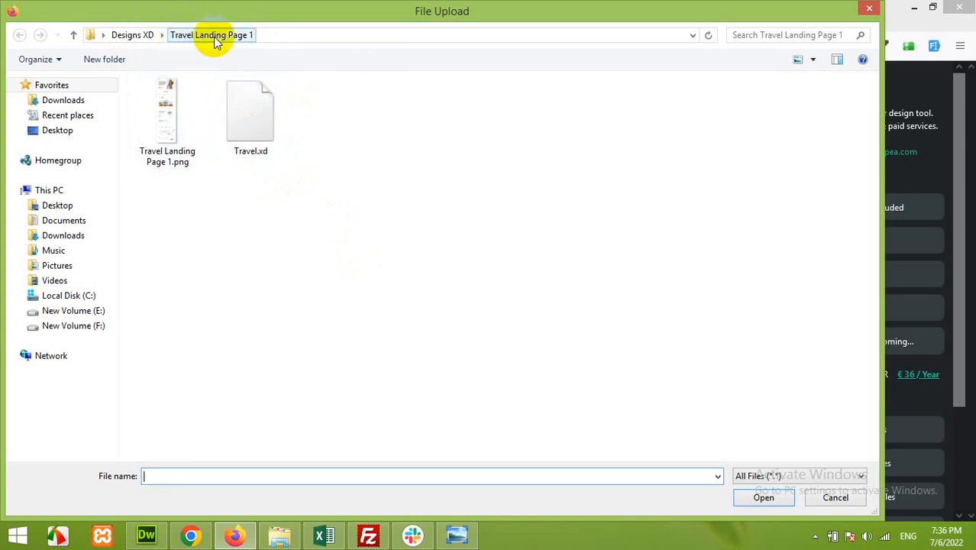
pyautogui.click(267, 122)
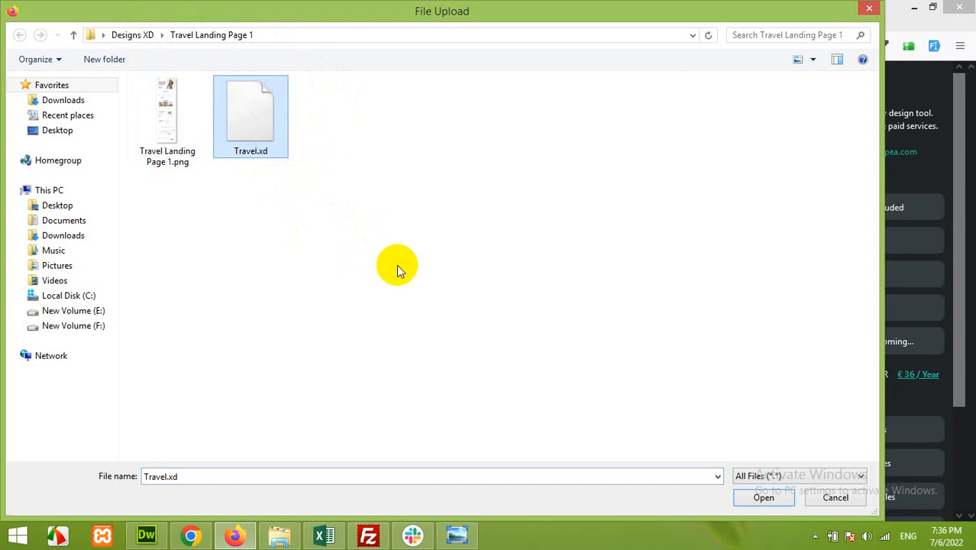
pyautogui.click(763, 497)
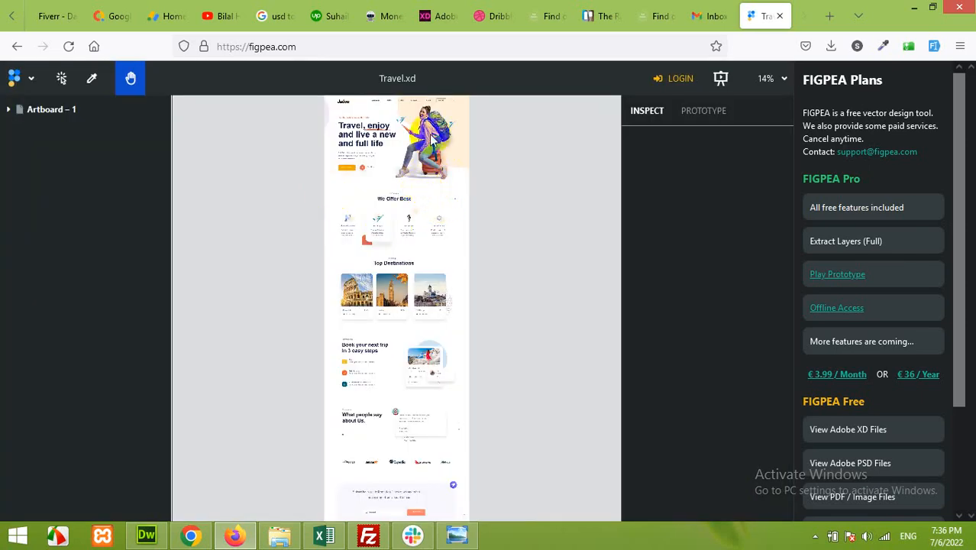
# Step: Examine the hero section of the Travel.xd artboard and activate the element selection tool
pyautogui.scroll(6, 433, 139)
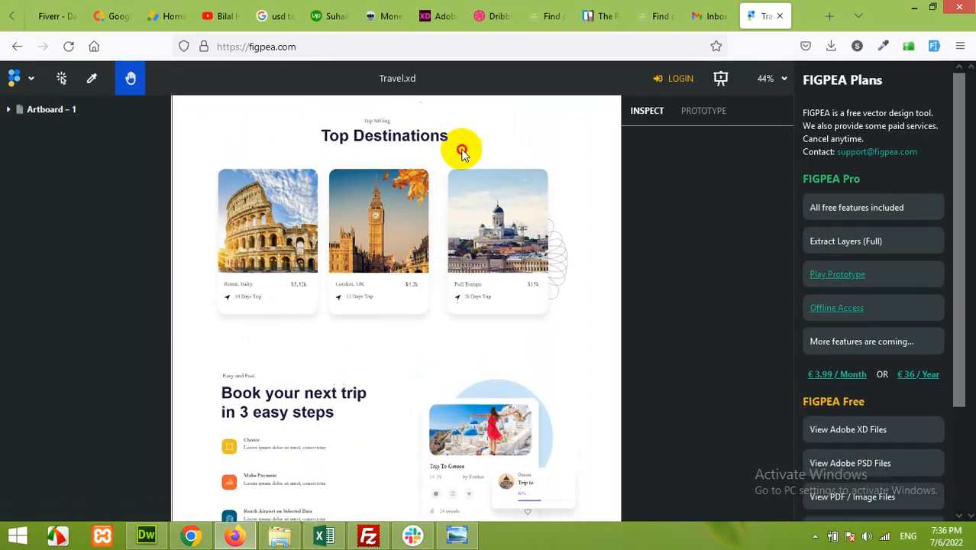
pyautogui.scroll(7, 462, 153)
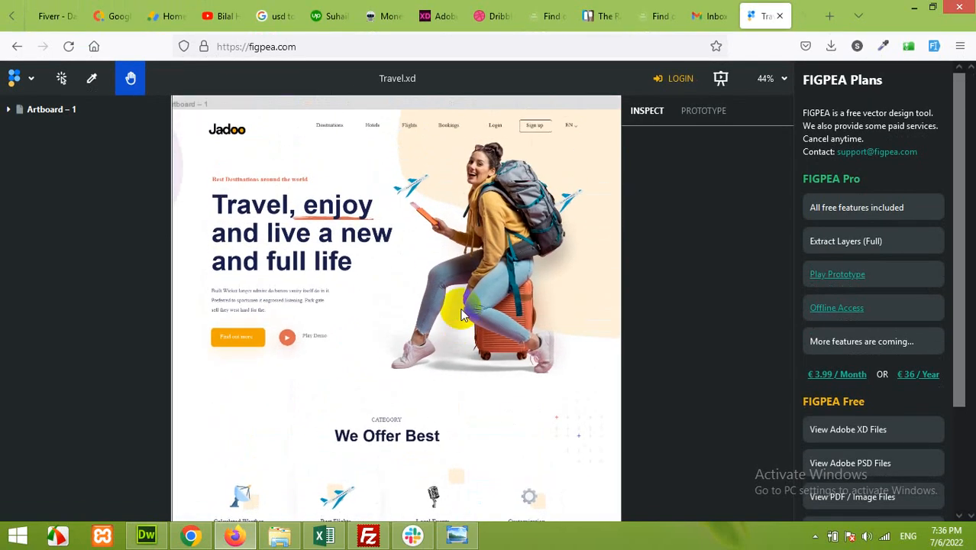
pyautogui.scroll(-1, 457, 216)
pyautogui.press('alt')
pyautogui.click(479, 241)
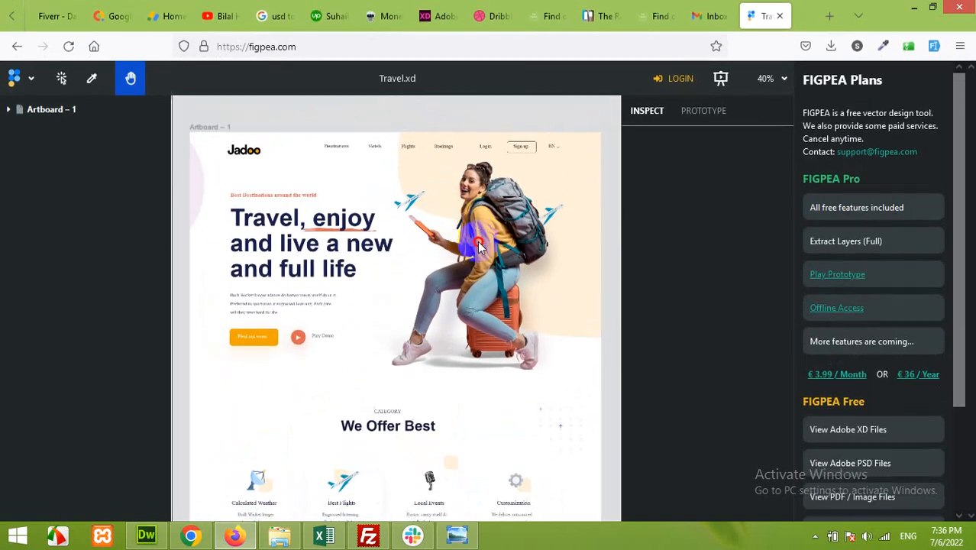
pyautogui.moveTo(479, 241); pyautogui.dragTo(475, 221)
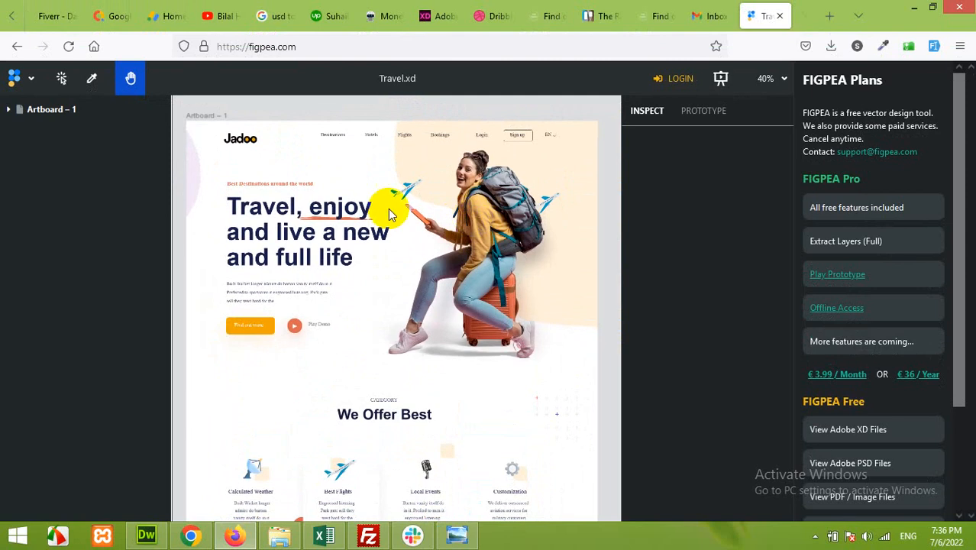
pyautogui.click(67, 80)
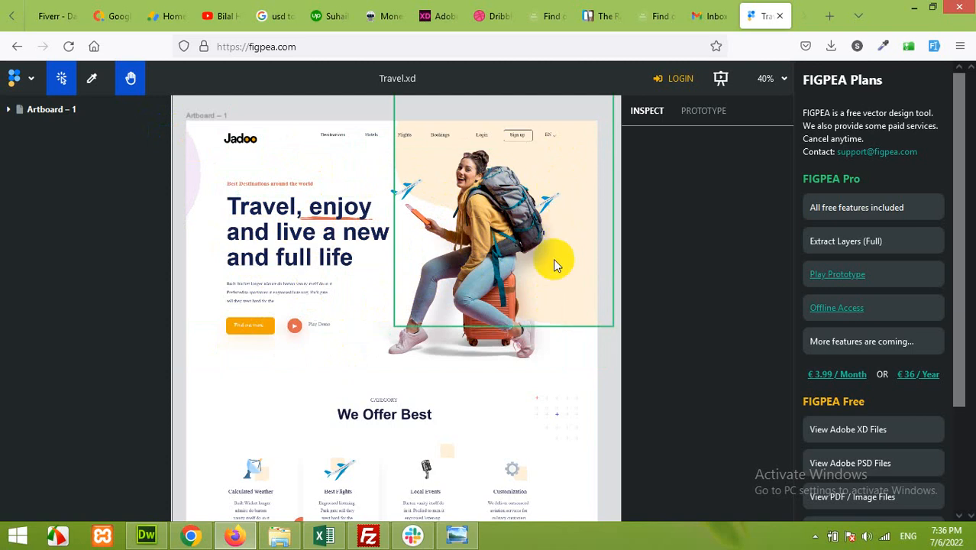
# Step: Switch to the Elementor page in Chrome, add a one-column section and place an Inner Section inside it
pyautogui.click(190, 537)
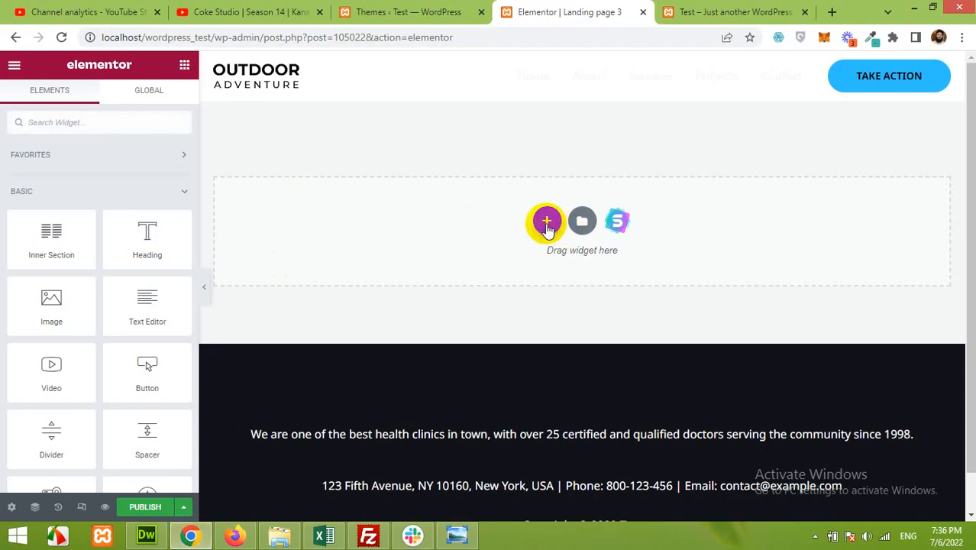
pyautogui.click(545, 223)
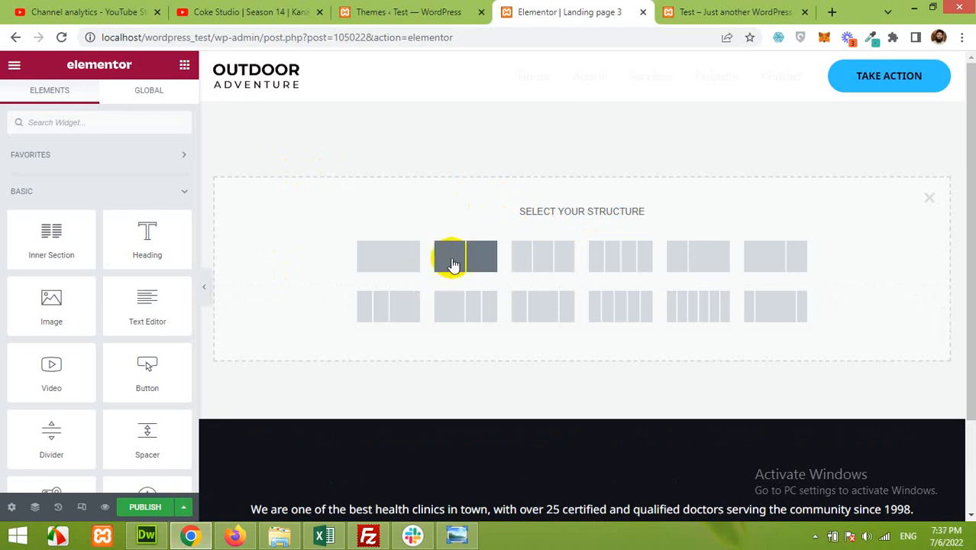
pyautogui.click(390, 260)
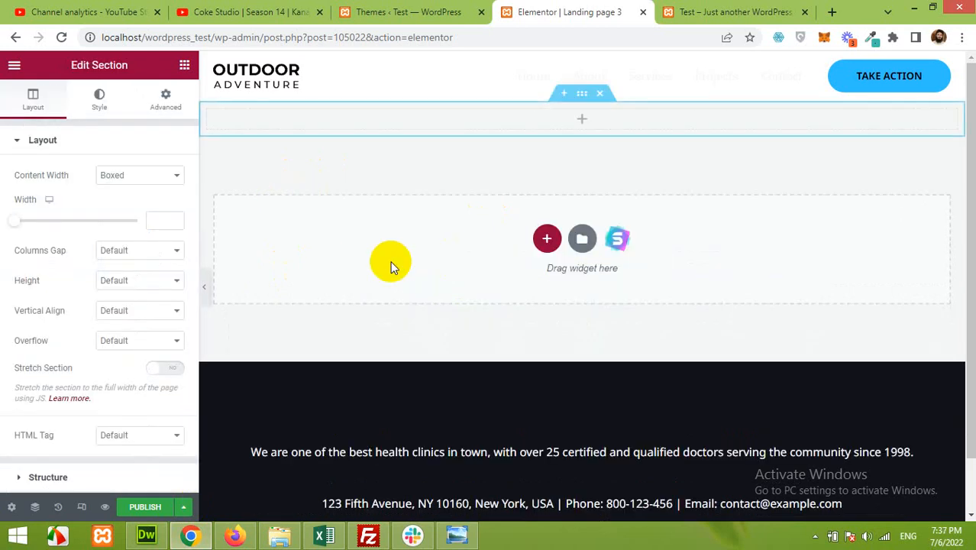
pyautogui.click(184, 65)
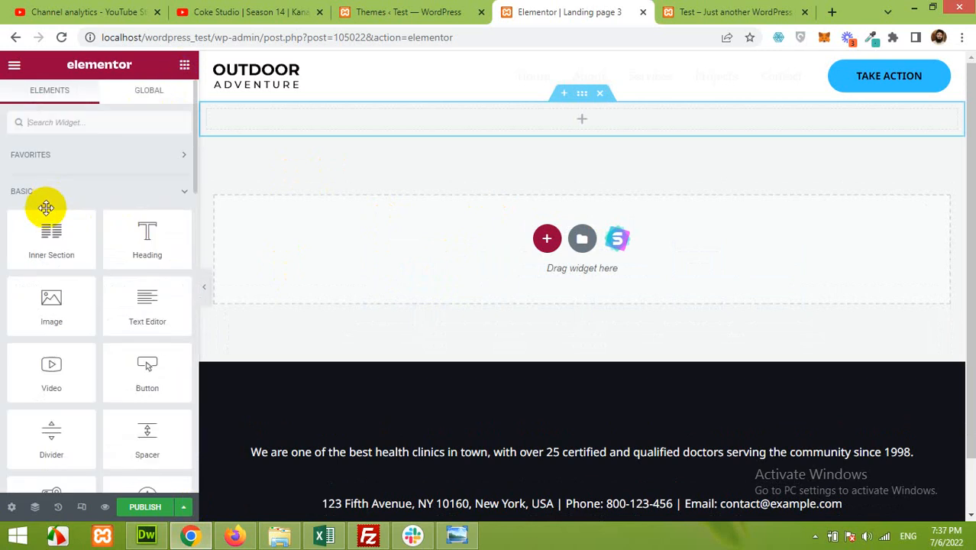
pyautogui.moveTo(48, 243); pyautogui.dragTo(554, 141)
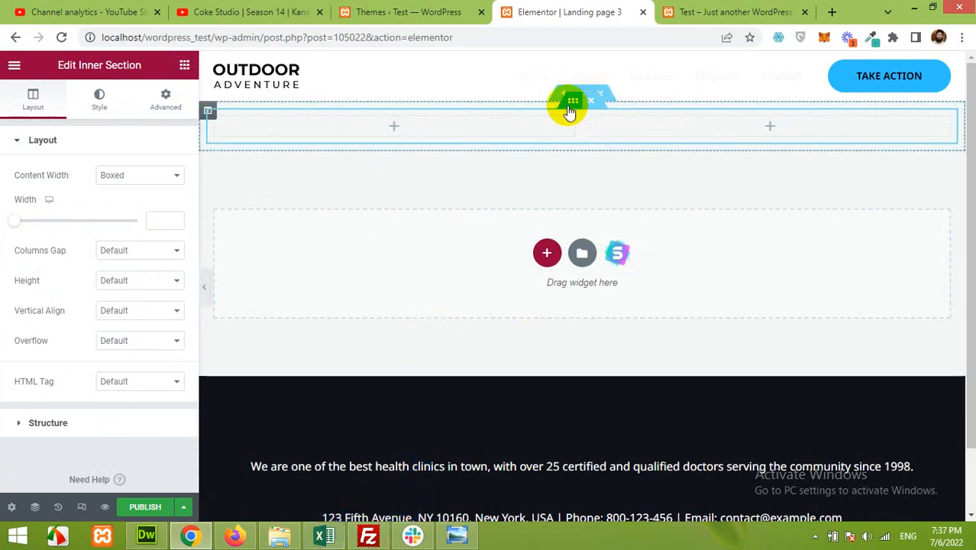
# Step: Return to FIGPEA in Firefox, select the traveller image in the hero and start exporting it as PNG
pyautogui.click(233, 538)
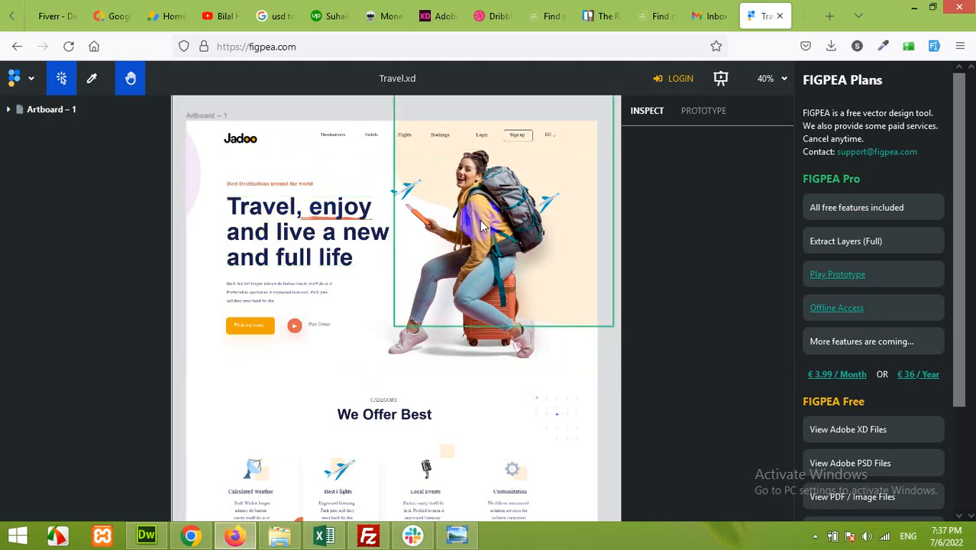
pyautogui.click(490, 252)
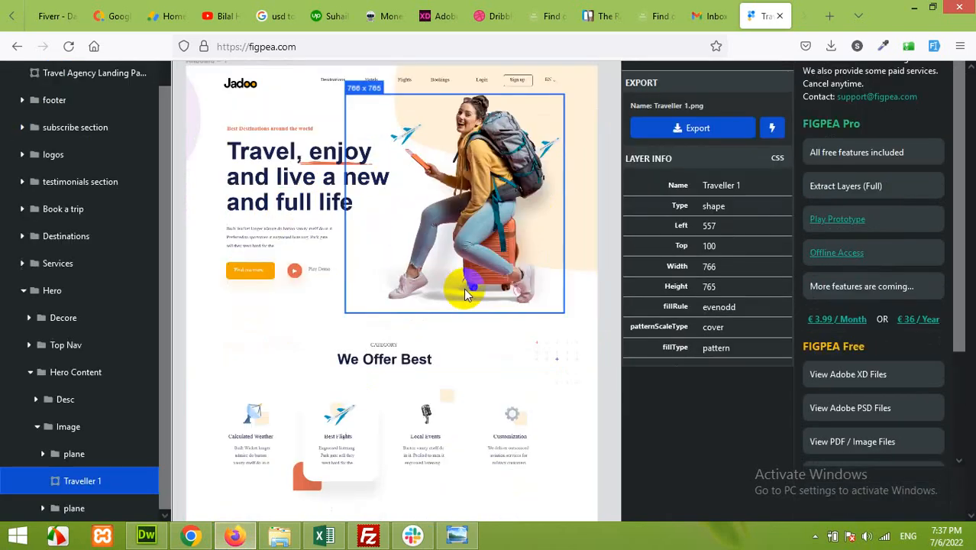
pyautogui.click(716, 135)
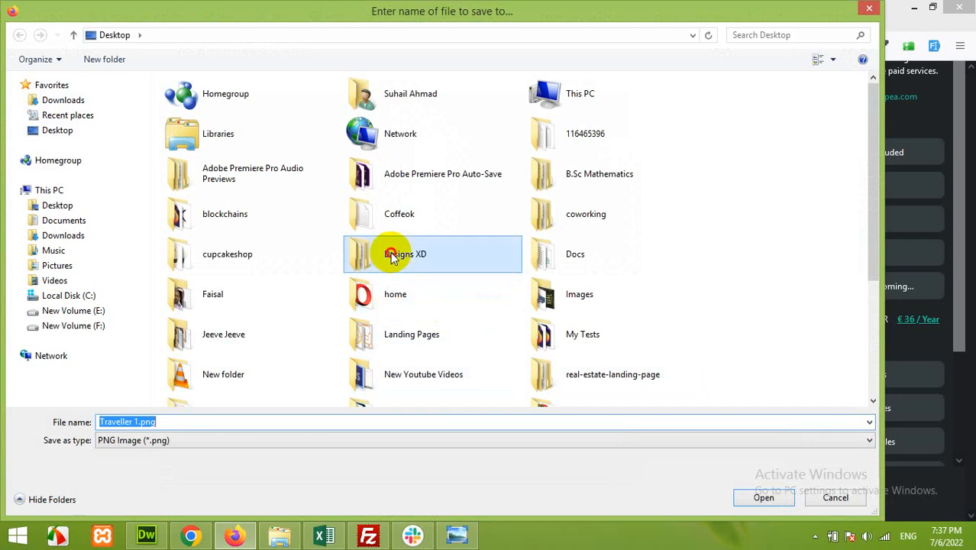
# Step: Create a folder named "Assets" in Designs XD > Travel Landing Page 1 and open it as the save location
pyautogui.doubleClick(392, 253)
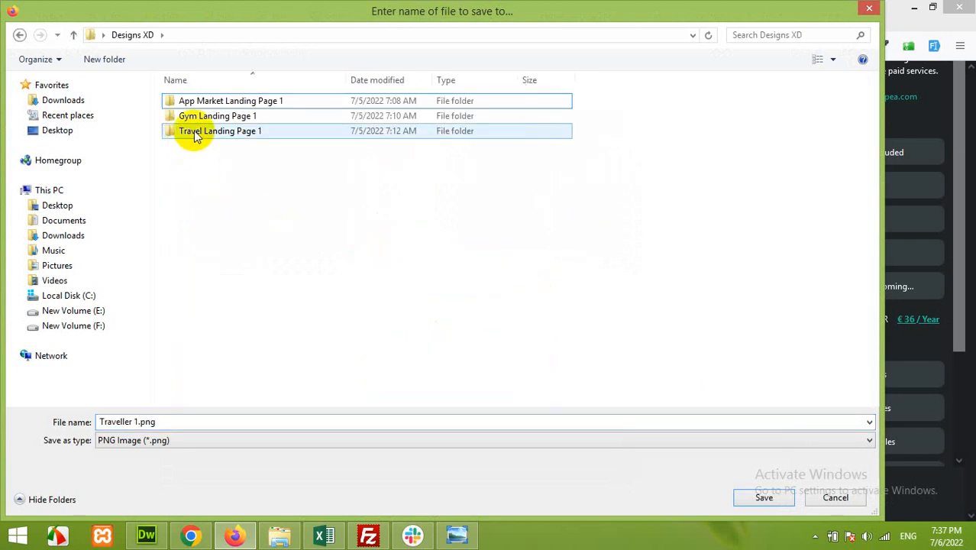
pyautogui.doubleClick(197, 132)
pyautogui.rightClick(281, 343)
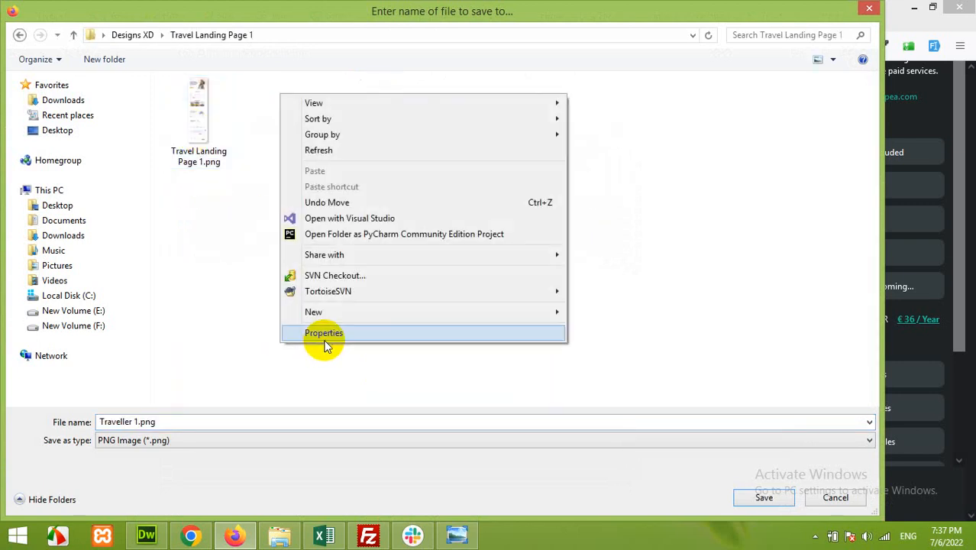
pyautogui.moveTo(338, 311)
pyautogui.click(600, 312)
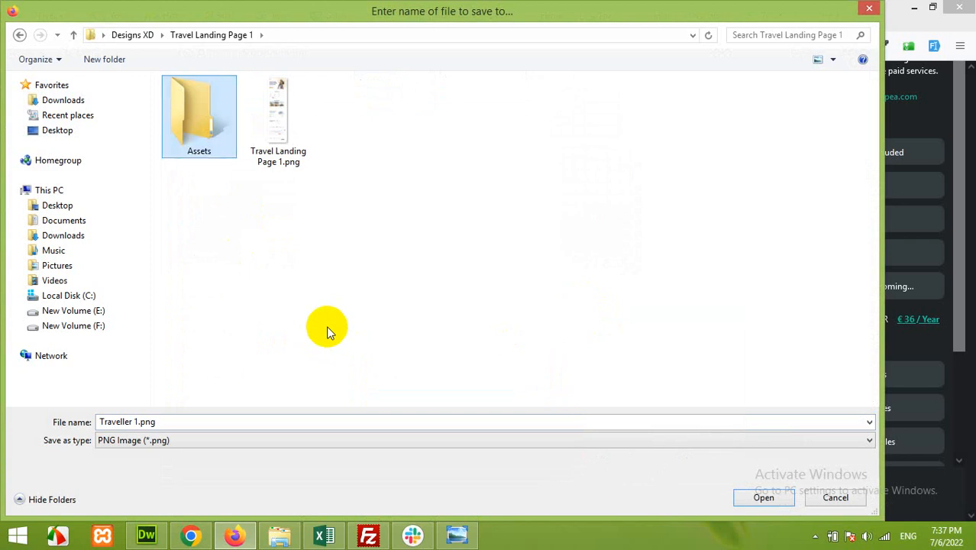
pyautogui.press('Return')
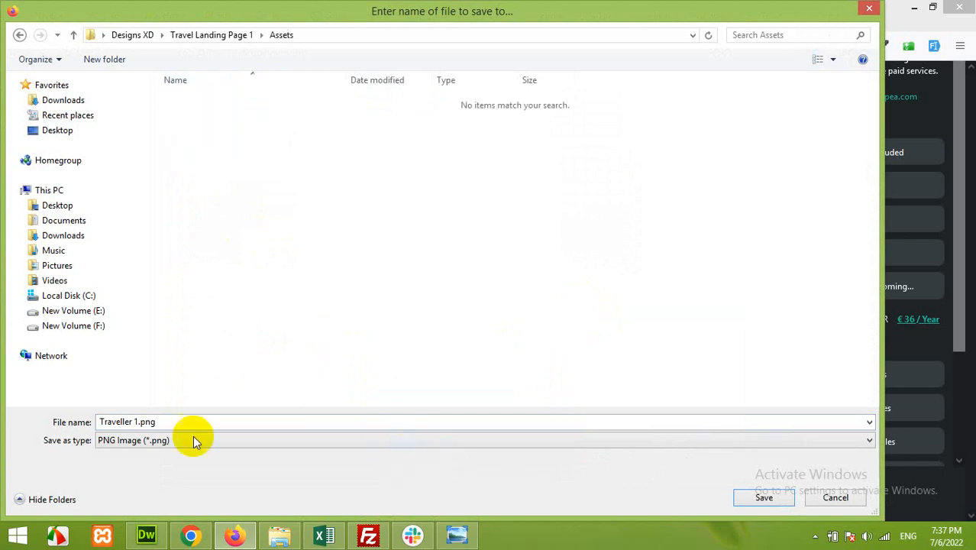
# Step: Save the exported traveller image as "Banner Image right.png"
pyautogui.click(155, 425)
pyautogui.moveTo(137, 422); pyautogui.dragTo(5, 418)
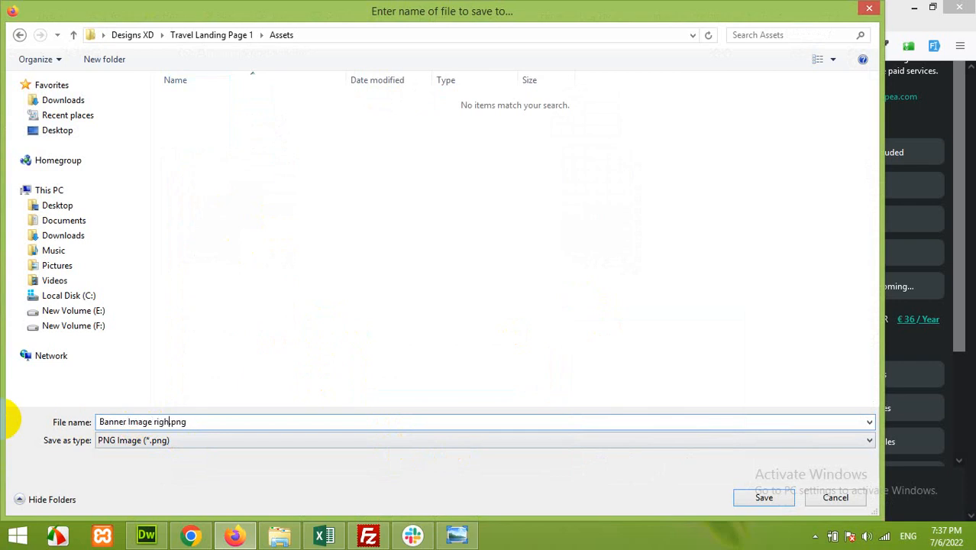
pyautogui.click(752, 499)
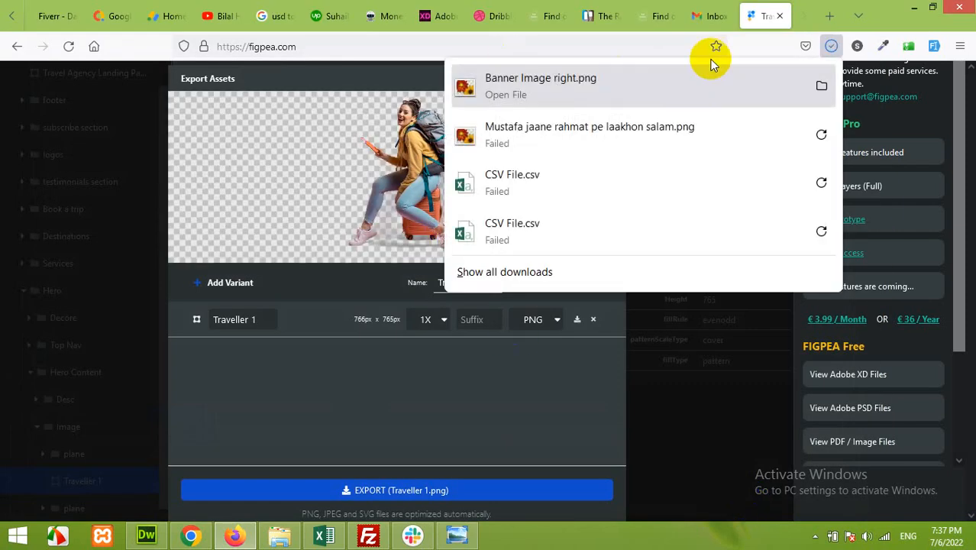
# Step: Switch back to Elementor in Chrome and place an Image widget in the second column of the inner section
pyautogui.click(205, 537)
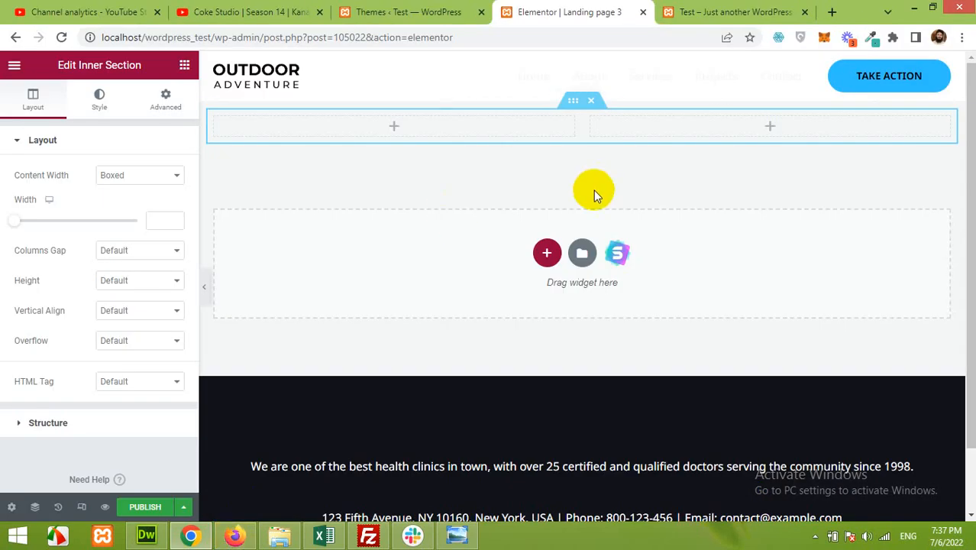
pyautogui.click(772, 130)
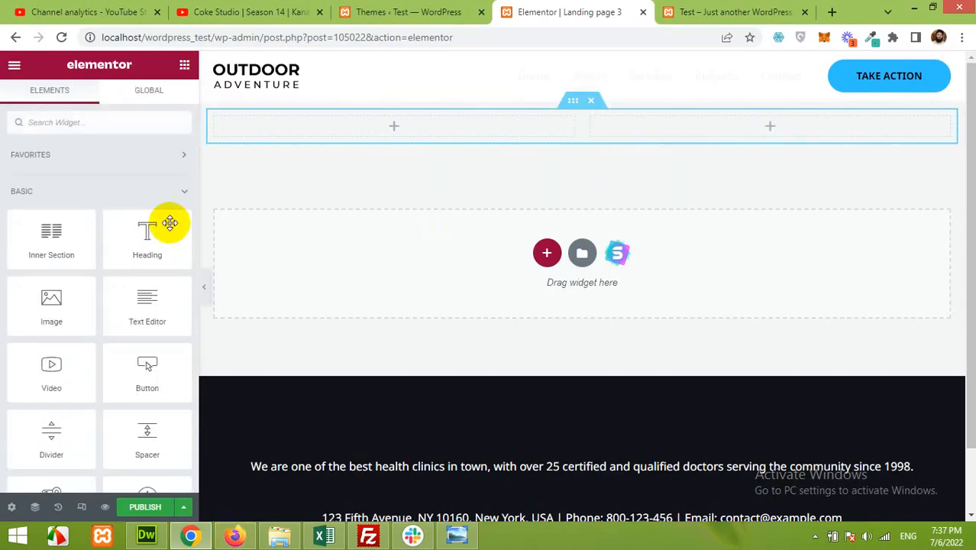
pyautogui.moveTo(51, 301); pyautogui.dragTo(772, 126)
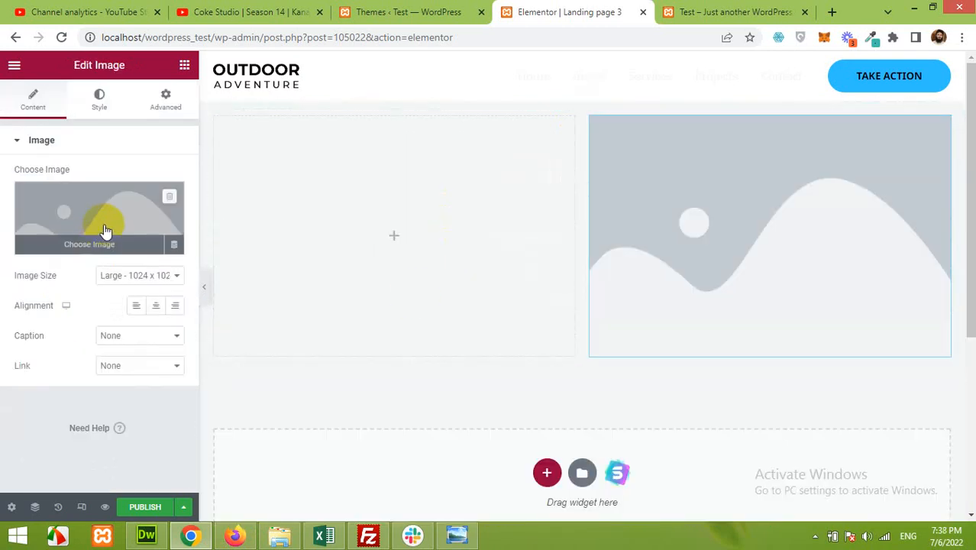
# Step: Start uploading a file for the Image widget and browse to Desktop > Designs XD > Travel Landing Page 1
pyautogui.click(105, 219)
pyautogui.click(207, 131)
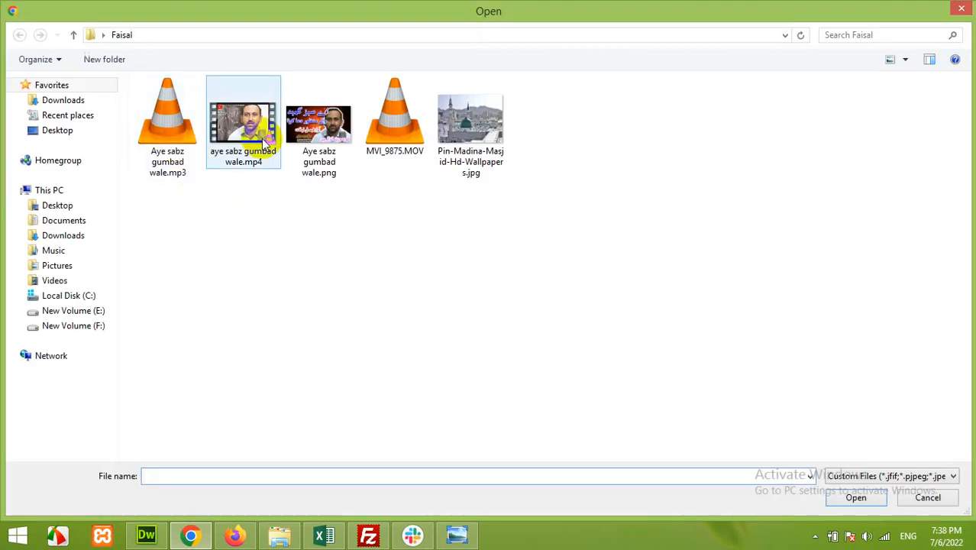
pyautogui.click(59, 203)
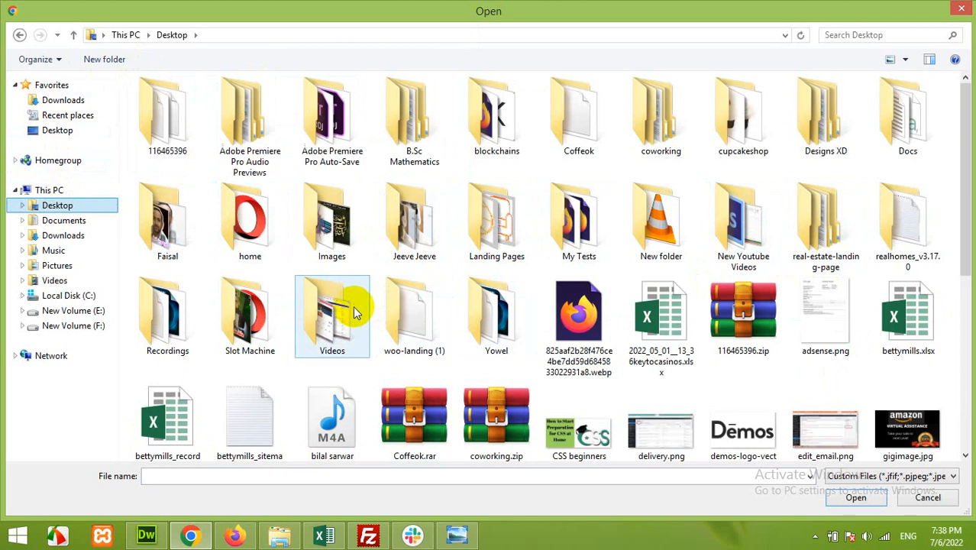
pyautogui.click(347, 192)
pyautogui.press('d')
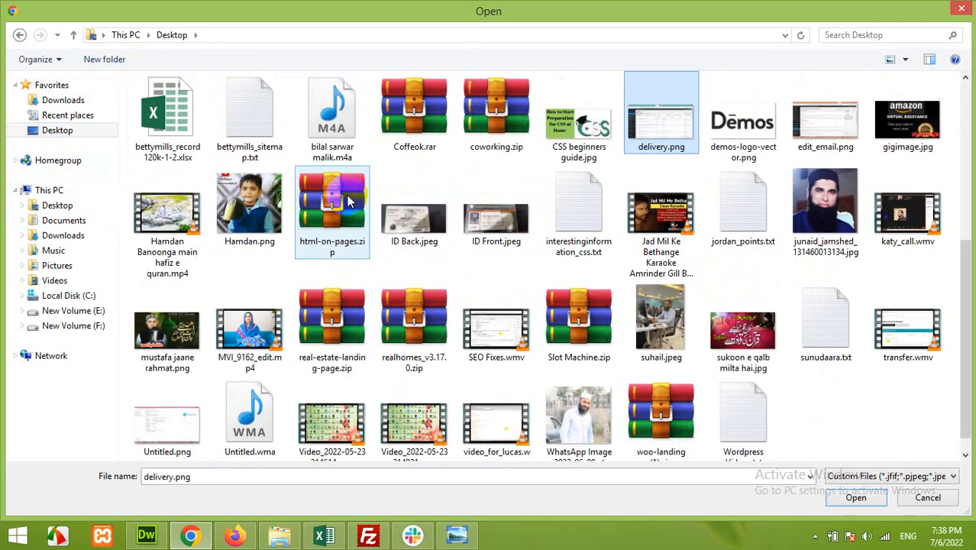
pyautogui.press('d')
pyautogui.press('d')
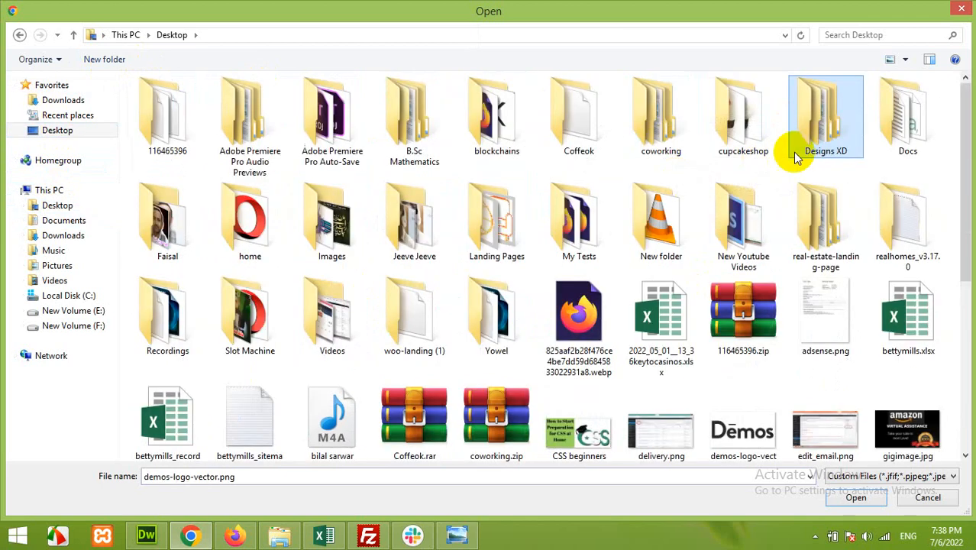
pyautogui.doubleClick(844, 131)
pyautogui.click(184, 132)
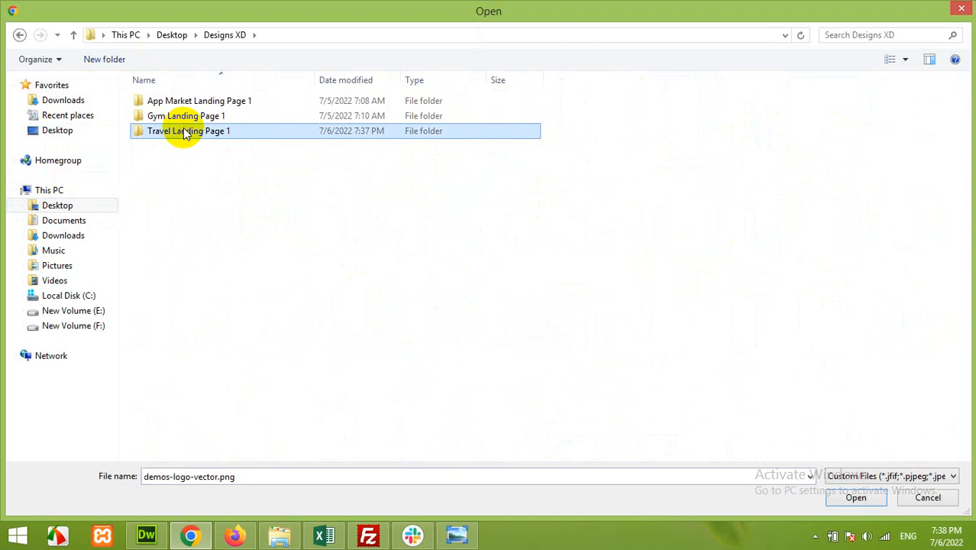
pyautogui.doubleClick(183, 132)
# Step: Upload "Banner Image right.png" from the Assets folder and insert it into the Image widget
pyautogui.doubleClick(166, 120)
pyautogui.doubleClick(169, 122)
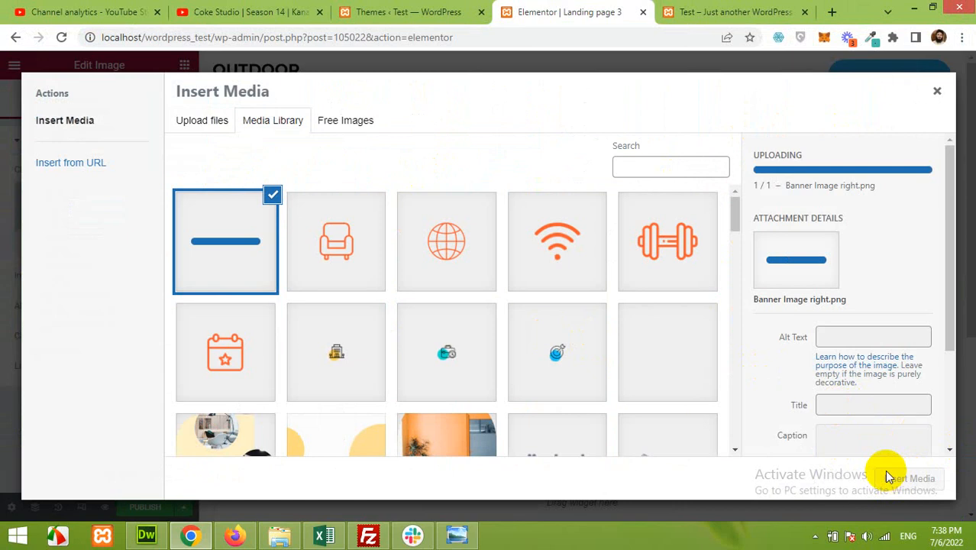
pyautogui.click(908, 483)
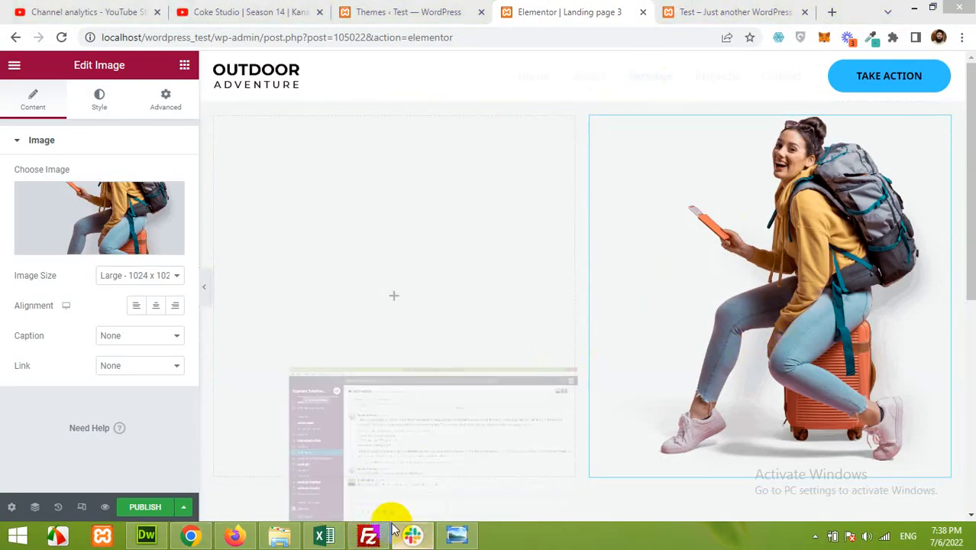
# Step: Return to FIGPEA in Firefox, close the export dialog and copy the text of the hero's tagline
pyautogui.click(413, 535)
pyautogui.moveTo(264, 362)
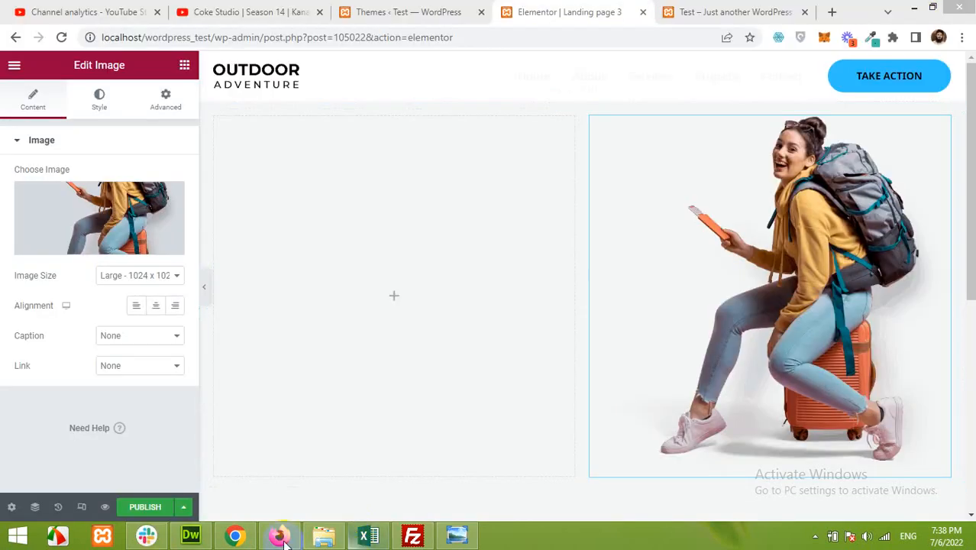
pyautogui.click(277, 537)
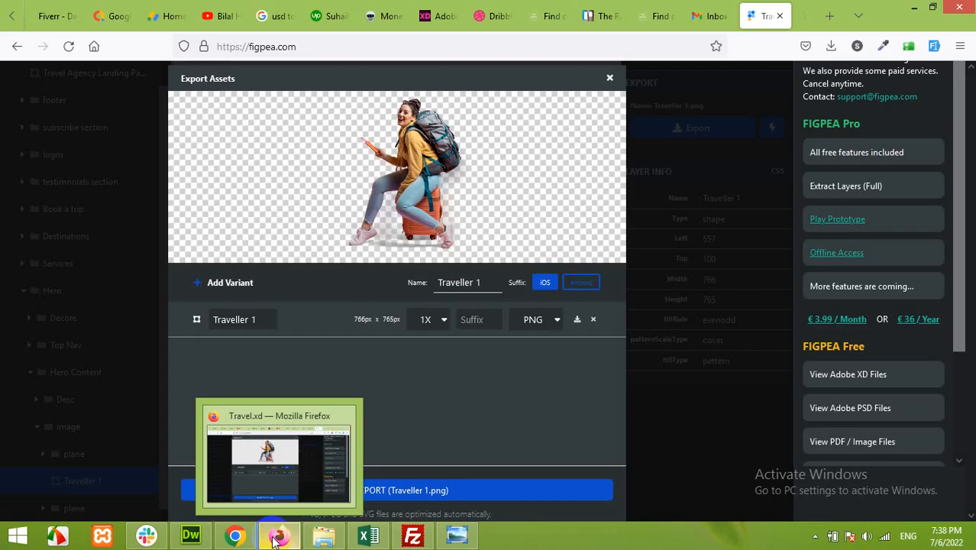
pyautogui.click(612, 78)
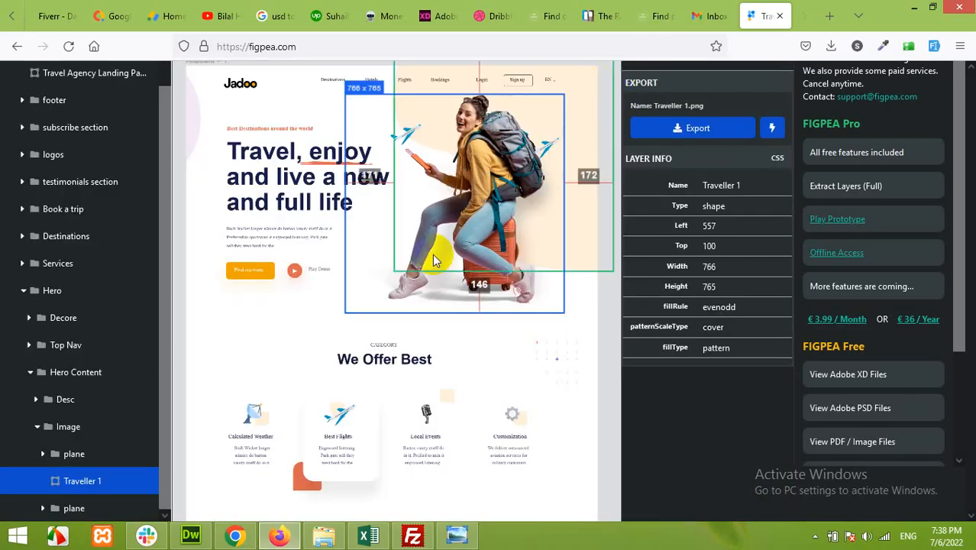
pyautogui.click(258, 134)
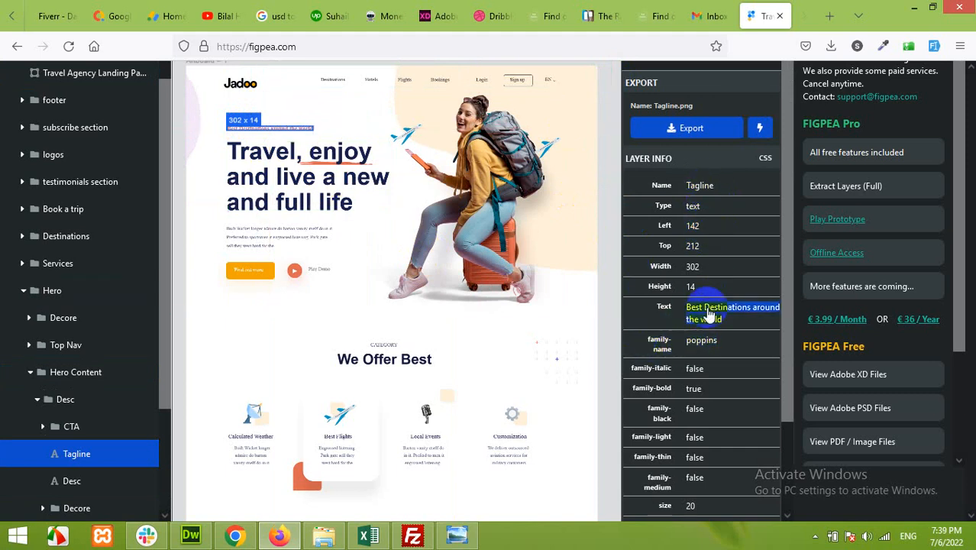
pyautogui.click(259, 129)
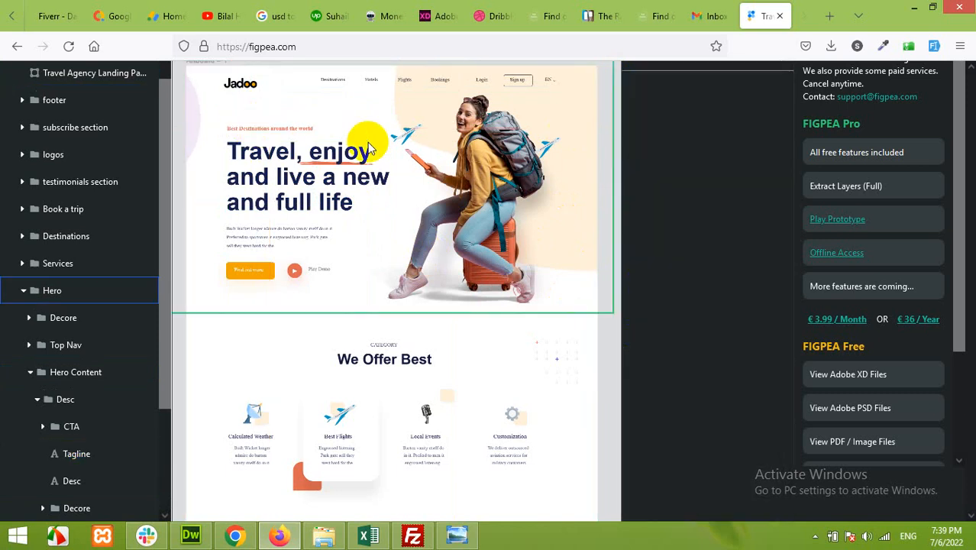
pyautogui.click(293, 129)
pyautogui.click(700, 321)
pyautogui.hotkey('ctrl', 'c')
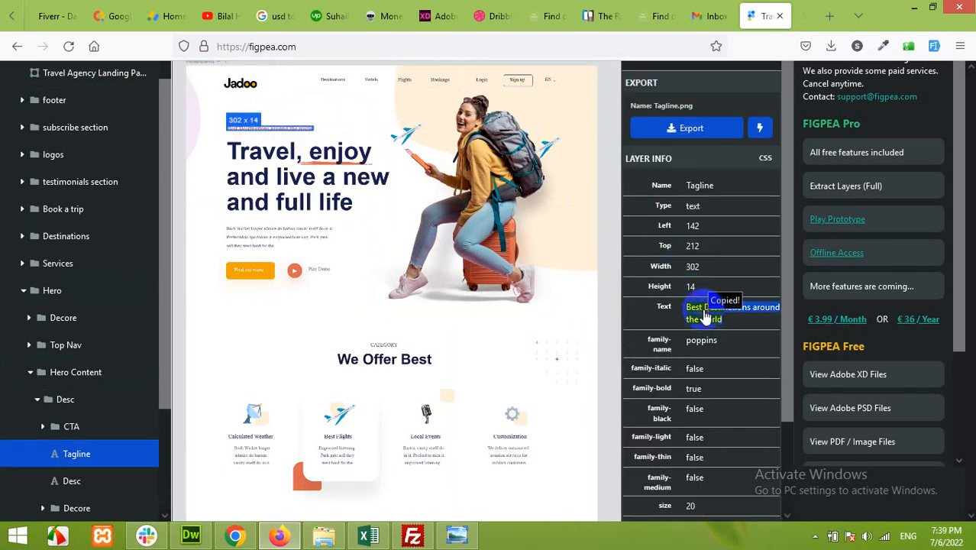
# Step: Switch to Elementor in Chrome and add a Heading widget titled "Best Destinations around the world" in the first column
pyautogui.click(252, 520)
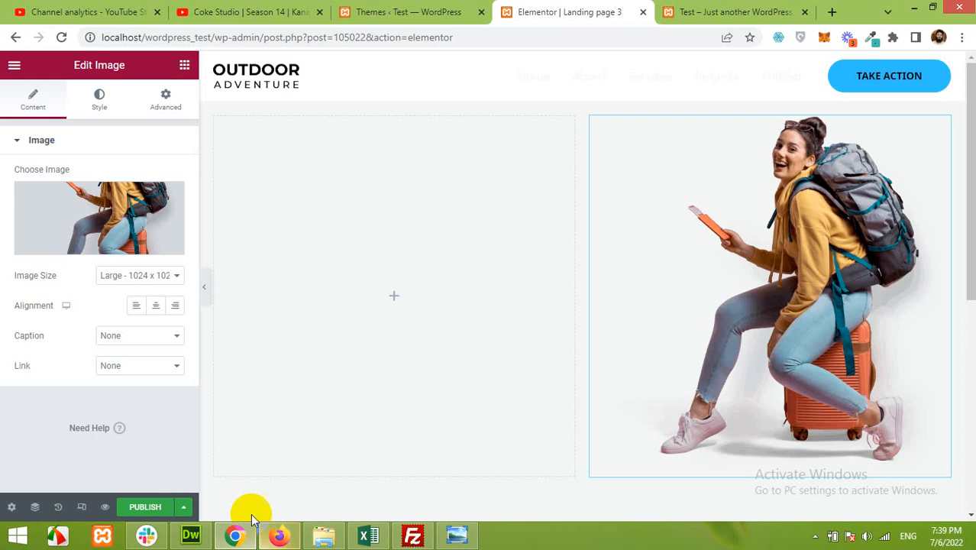
pyautogui.click(184, 68)
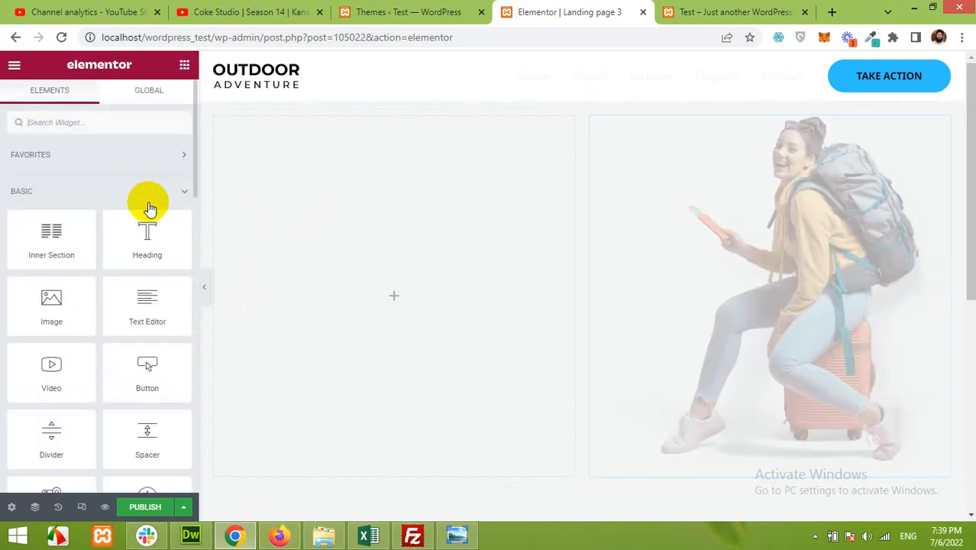
pyautogui.moveTo(152, 225); pyautogui.dragTo(388, 260)
pyautogui.moveTo(126, 191); pyautogui.dragTo(4, 188)
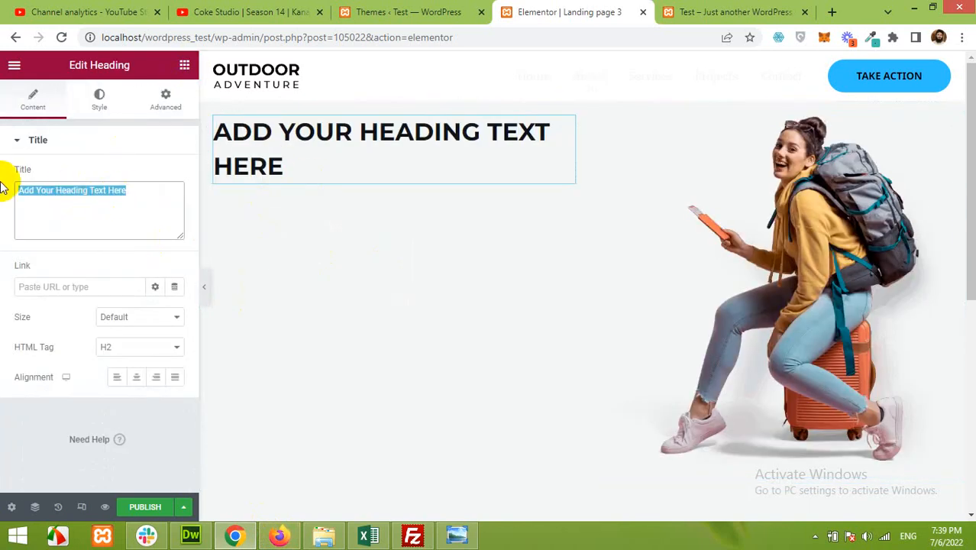
pyautogui.hotkey('ctrl', 'v')
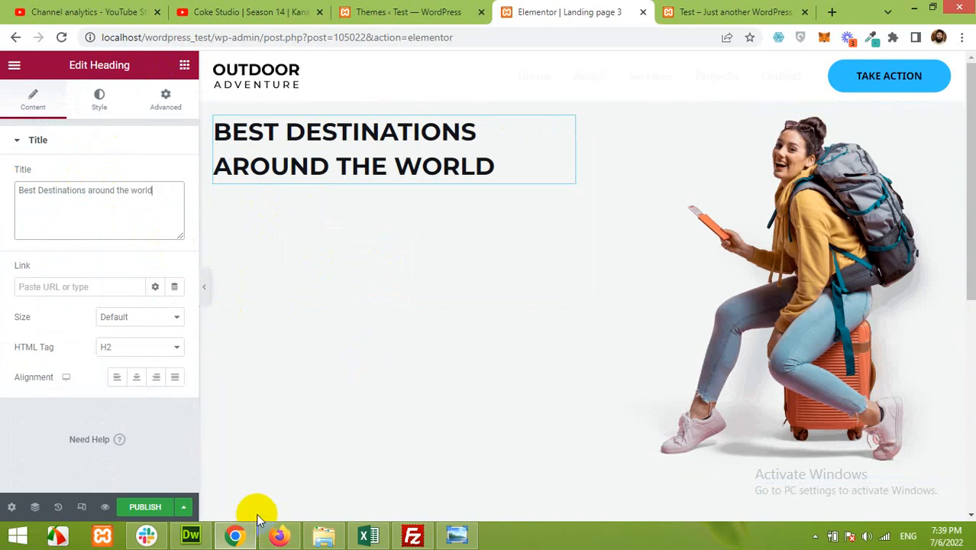
# Step: Check the tagline's font properties in FIGPEA and set the Elementor heading's typography to Poppins at 10 px
pyautogui.click(279, 535)
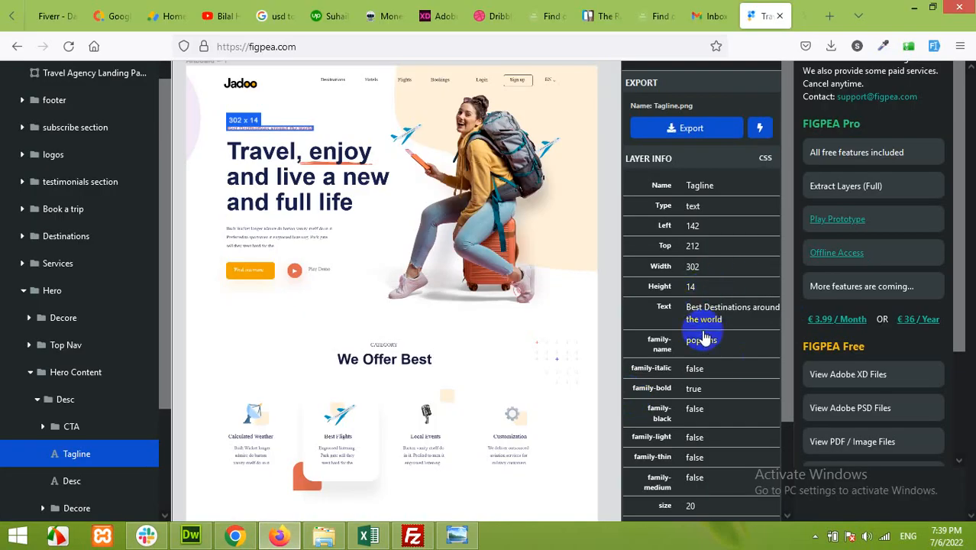
pyautogui.scroll(-3, 703, 339)
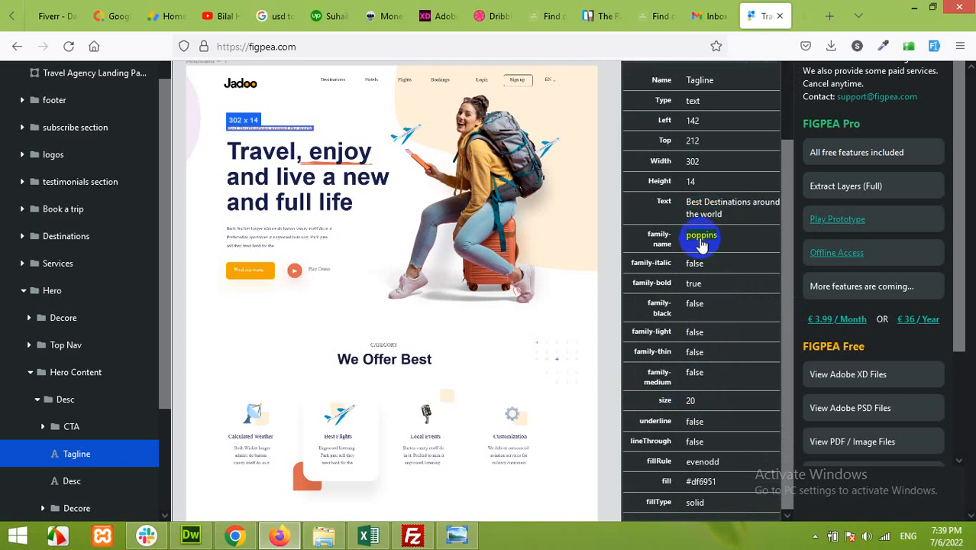
pyautogui.click(282, 537)
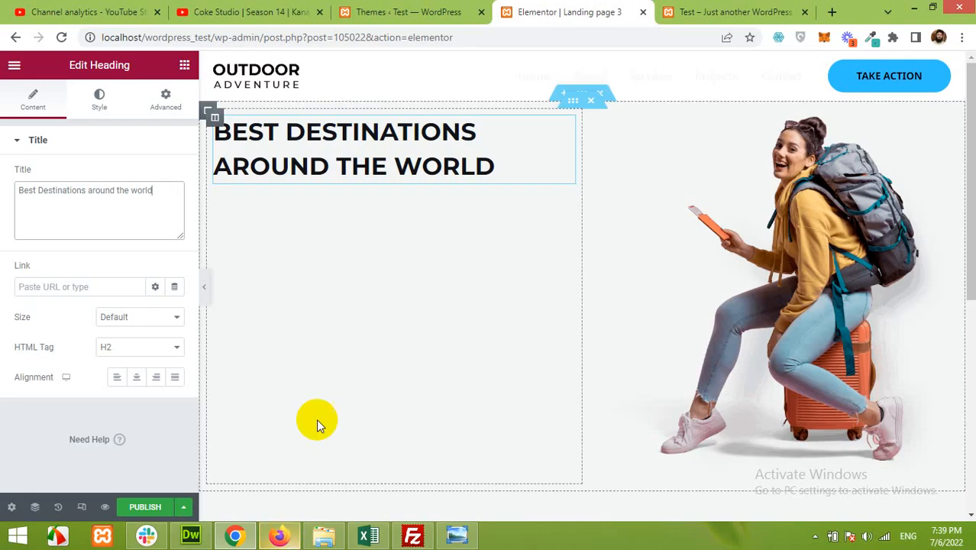
pyautogui.click(108, 111)
pyautogui.click(177, 208)
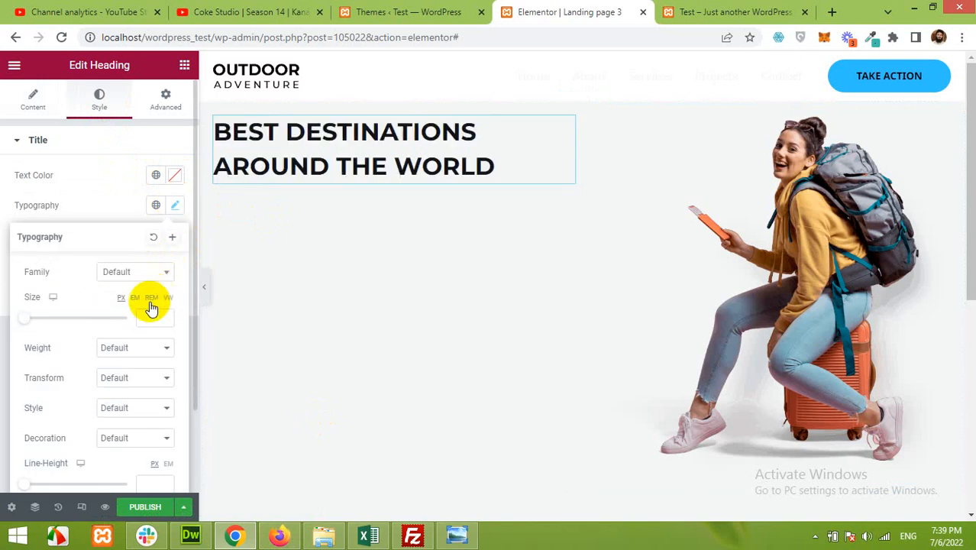
pyautogui.click(136, 275)
pyautogui.write('poppins')
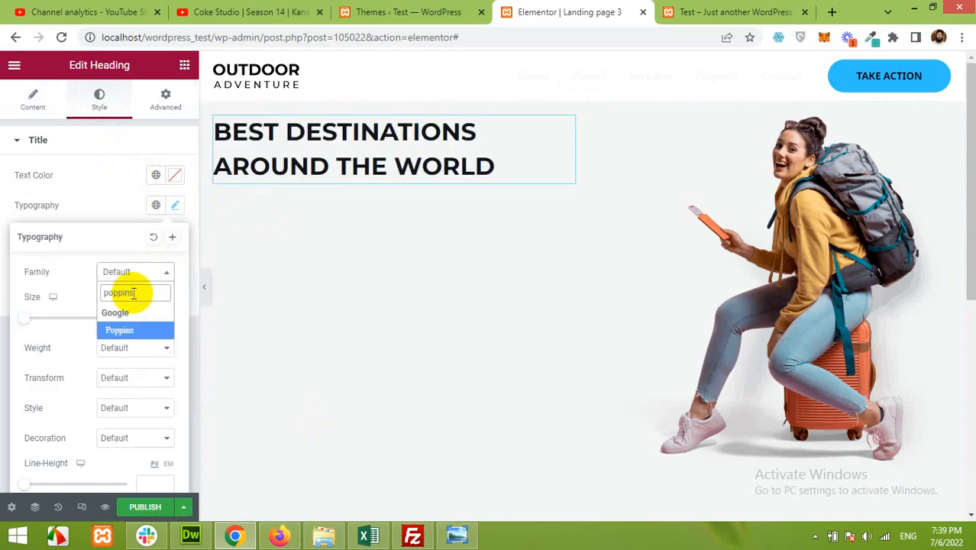
pyautogui.click(134, 330)
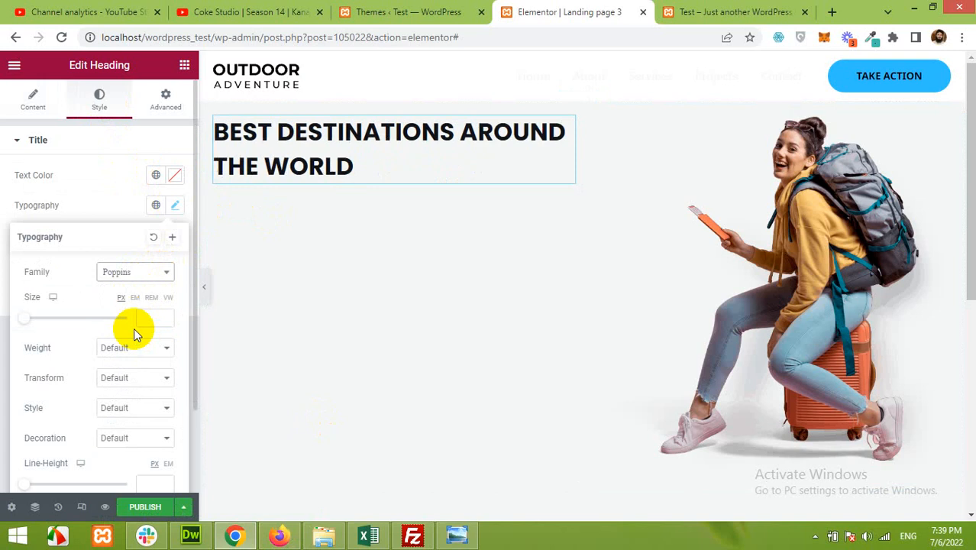
pyautogui.click(164, 319)
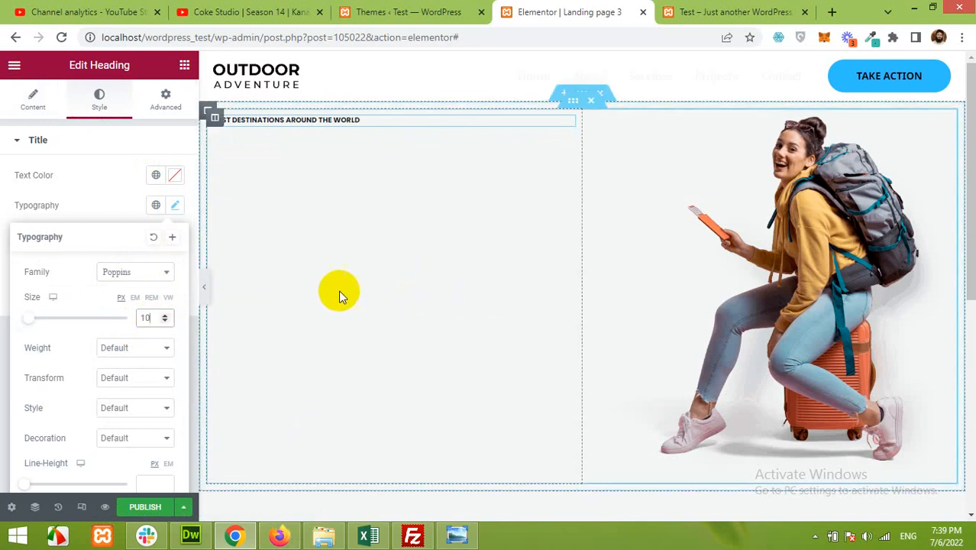
# Step: Compare the tagline in the FIGPEA design with the heading on the Elementor page
pyautogui.click(273, 541)
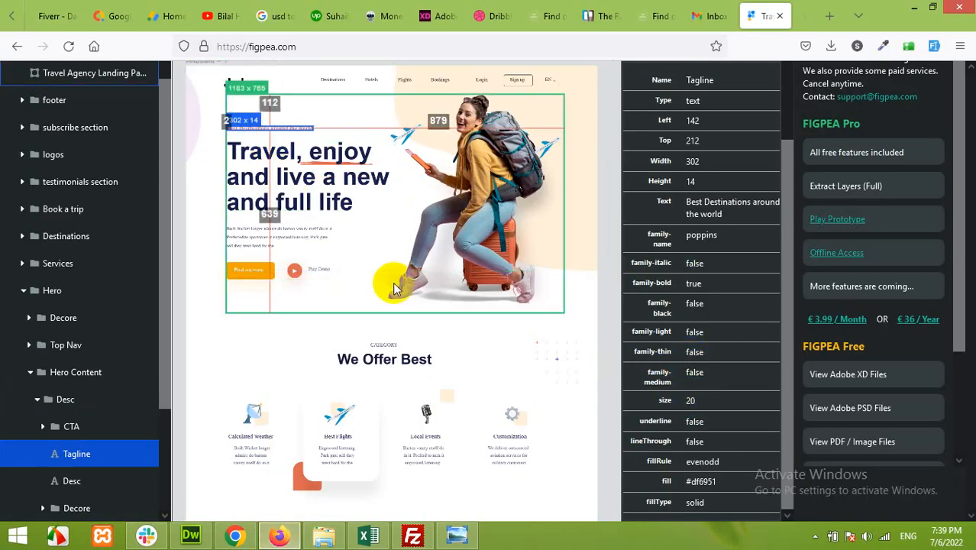
pyautogui.moveTo(272, 539)
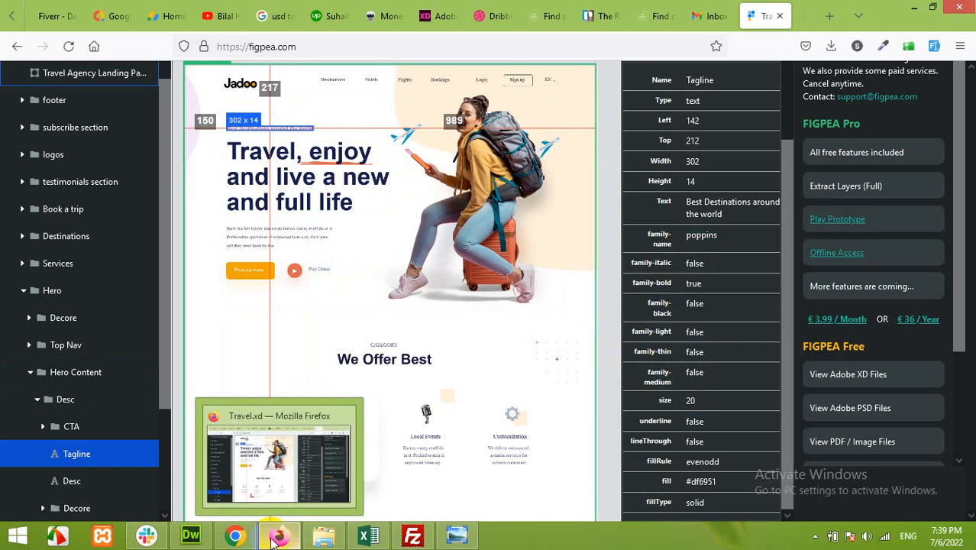
pyautogui.click(237, 537)
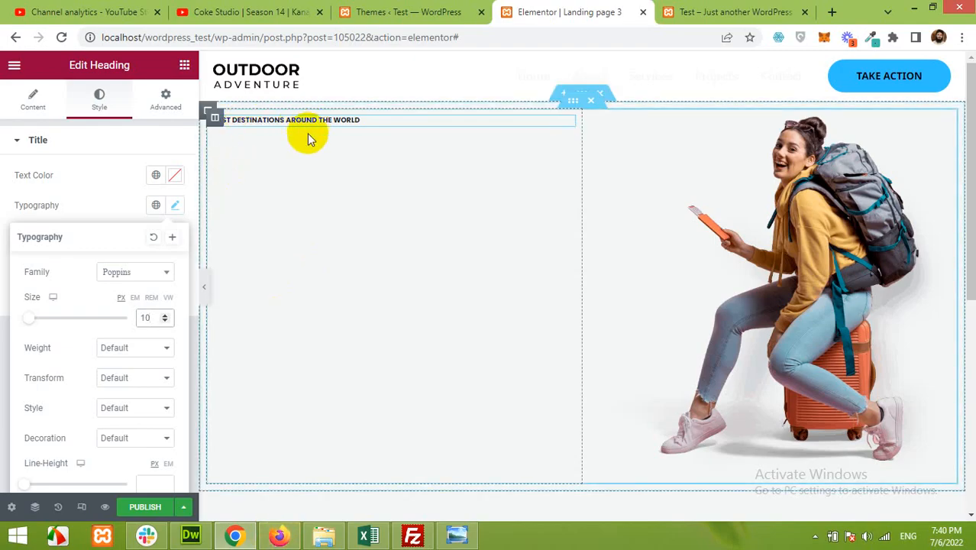
pyautogui.click(234, 538)
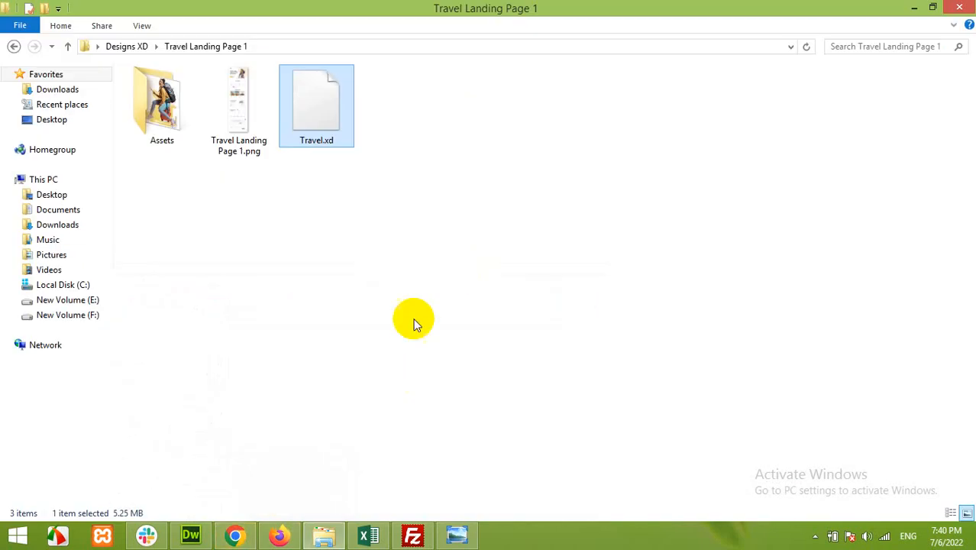
pyautogui.click(234, 538)
# Step: Select the tagline above the main hero heading in FIGPEA and copy its fill colour #df6951
pyautogui.click(279, 538)
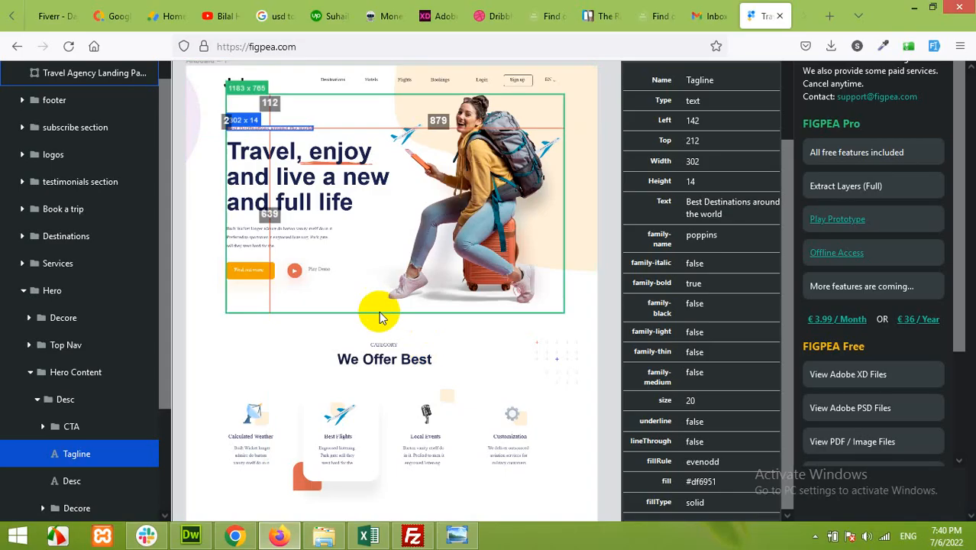
pyautogui.click(310, 194)
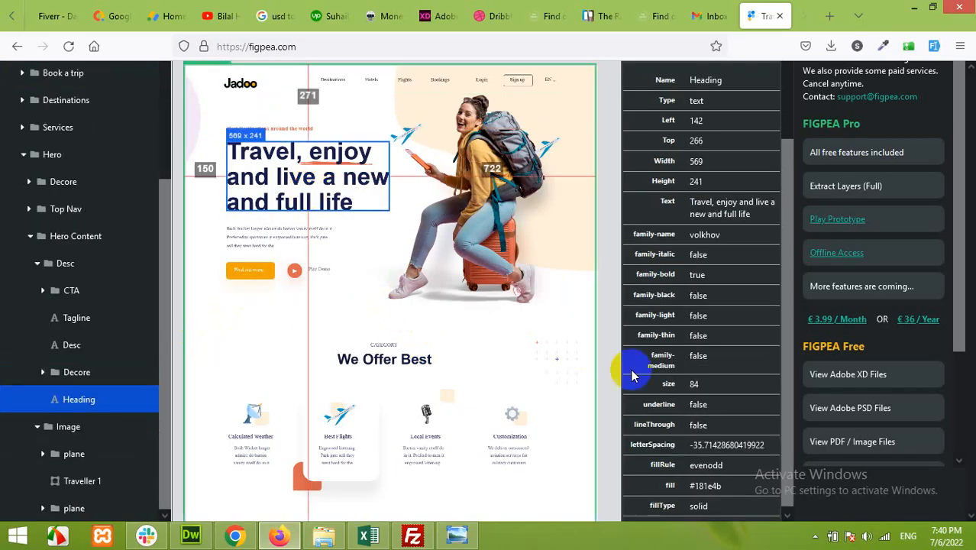
pyautogui.click(283, 135)
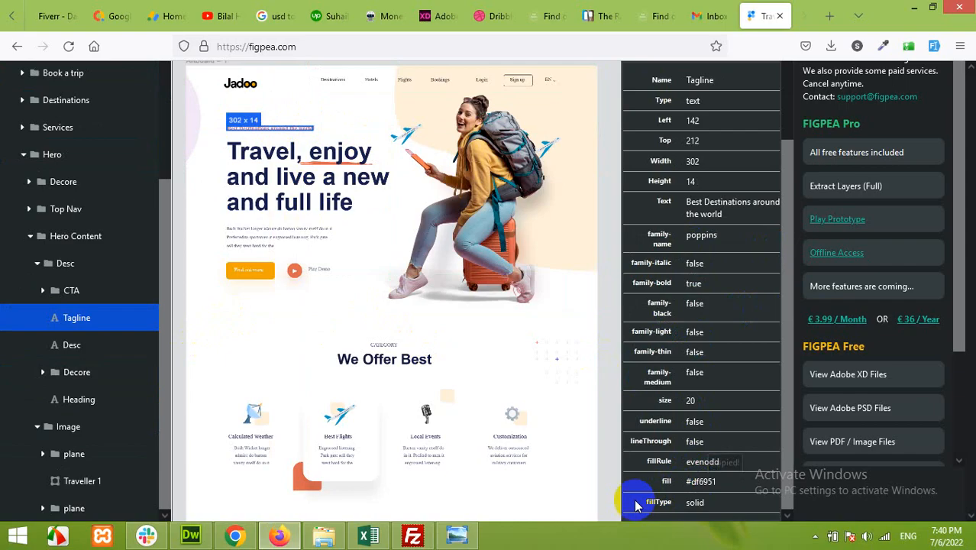
# Step: Switch back to Elementor in Chrome and set the tagline heading's text colour to #df6951
pyautogui.click(279, 533)
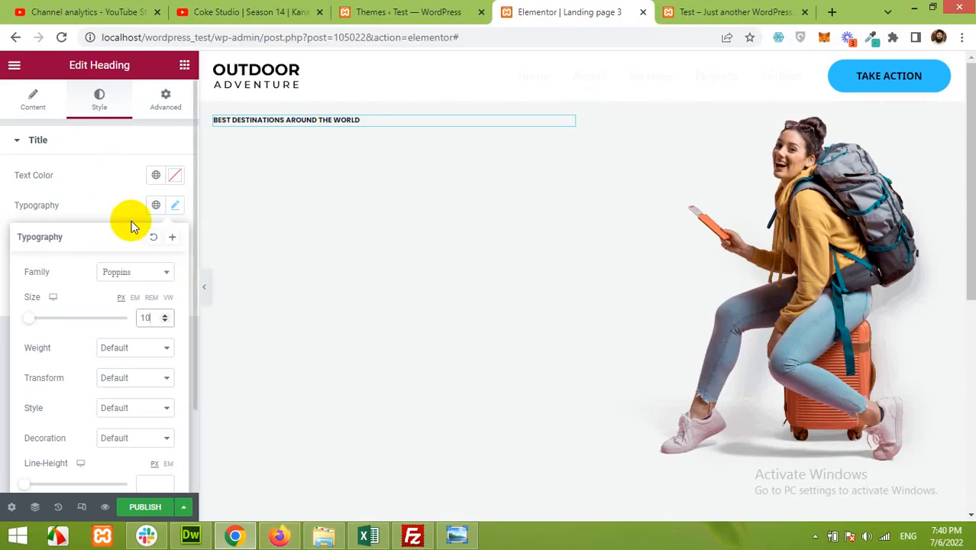
pyautogui.click(115, 199)
pyautogui.click(173, 177)
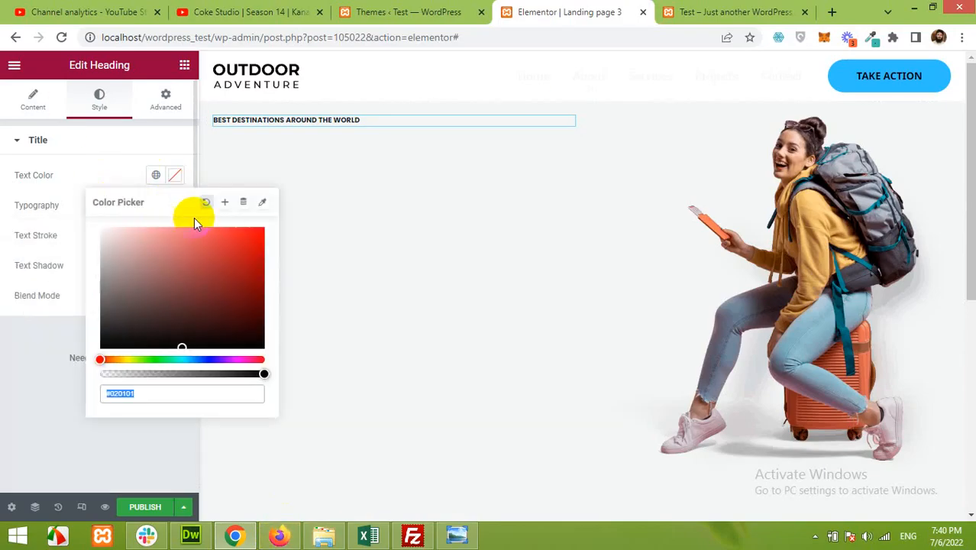
pyautogui.write('#df6951')
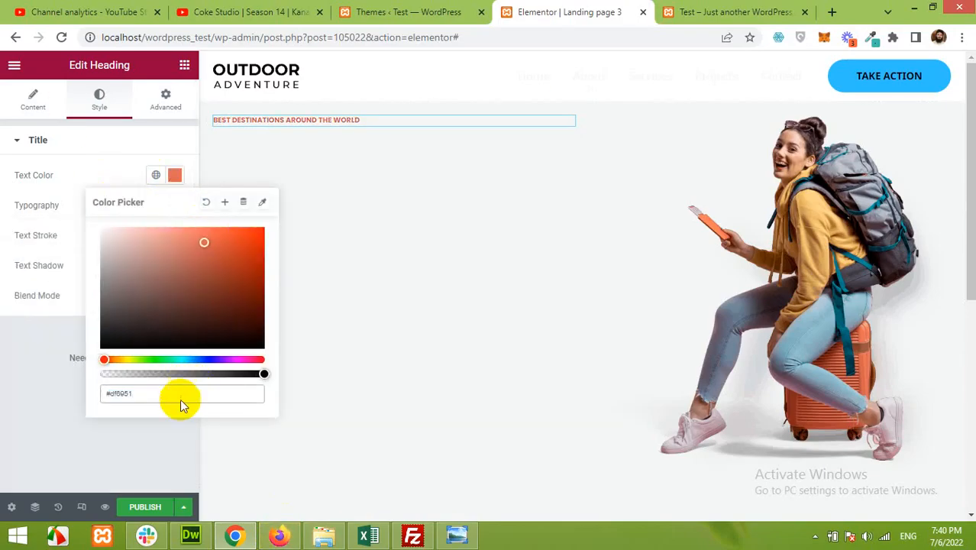
pyautogui.click(130, 460)
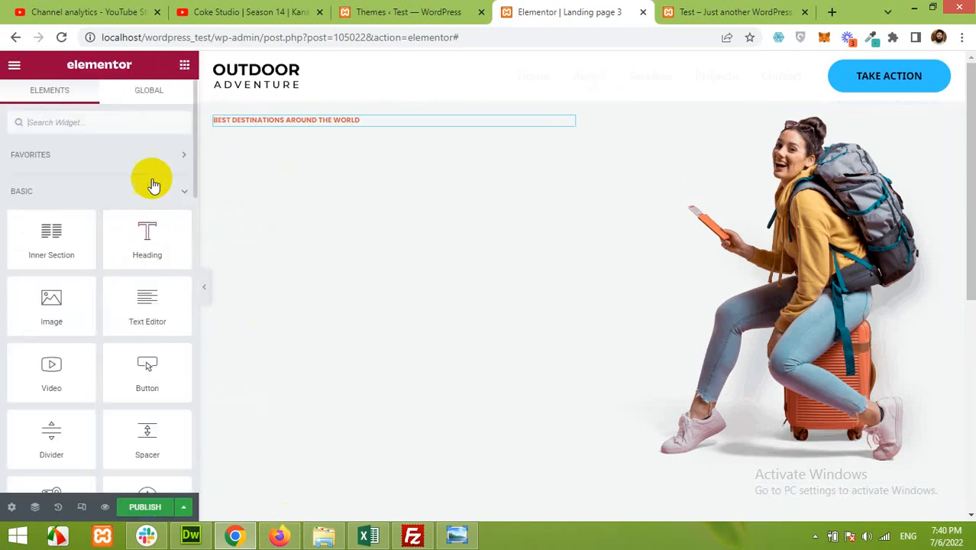
# Step: Add a Heading widget to the hero's text column, place it below the tagline and select it for editing
pyautogui.moveTo(147, 238); pyautogui.dragTo(316, 131)
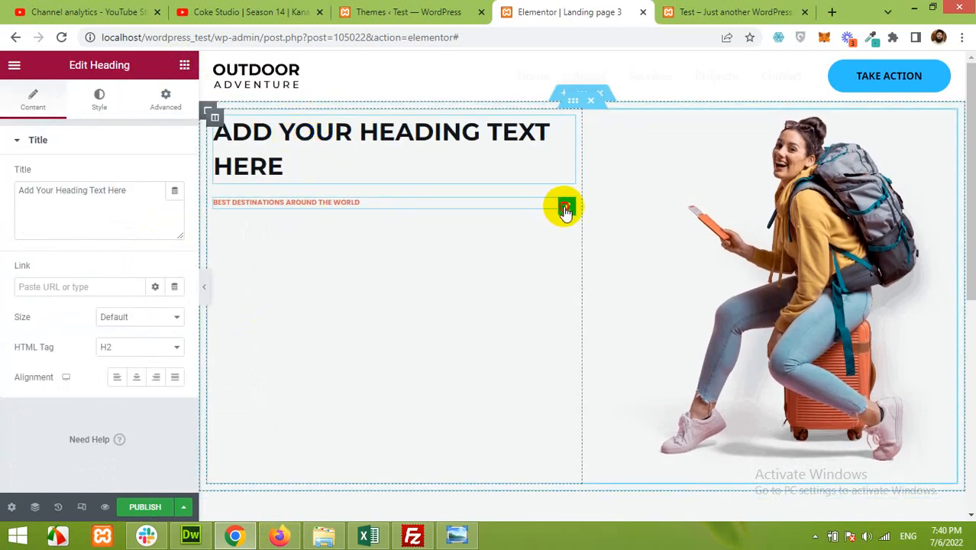
pyautogui.moveTo(567, 207); pyautogui.dragTo(391, 175)
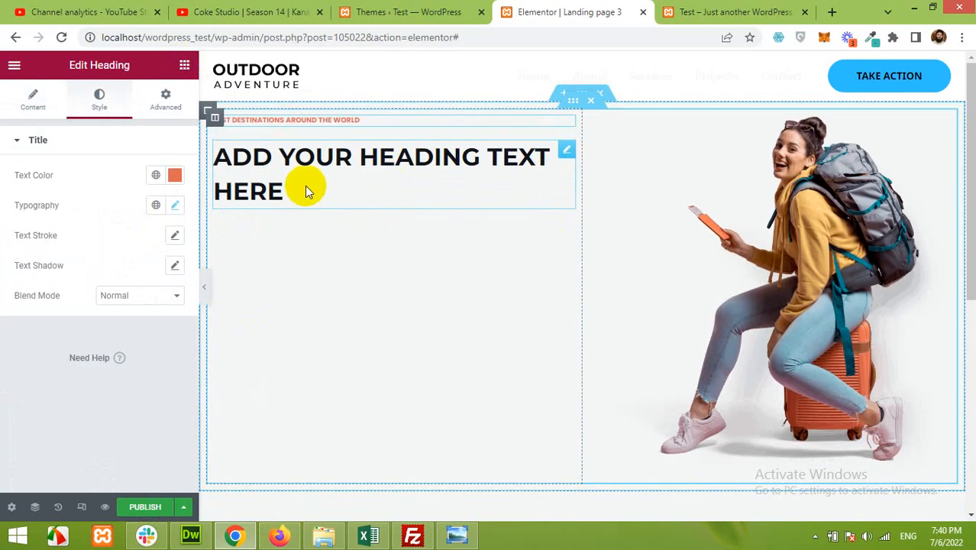
pyautogui.click(282, 158)
# Step: Switch to FIGPEA in Firefox, select the main hero heading and copy its text
pyautogui.click(371, 459)
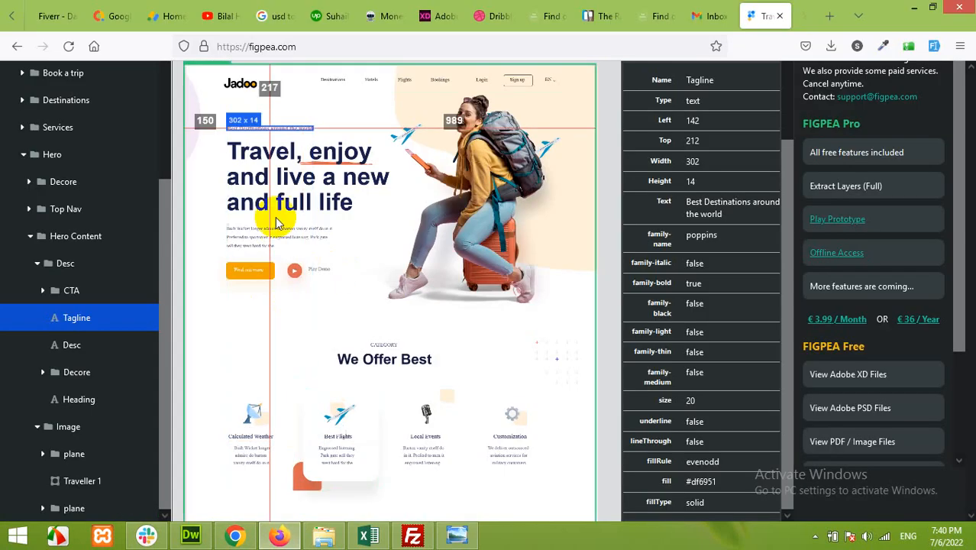
pyautogui.click(291, 183)
pyautogui.tripleClick(710, 216)
pyautogui.hotkey('ctrl', 'c')
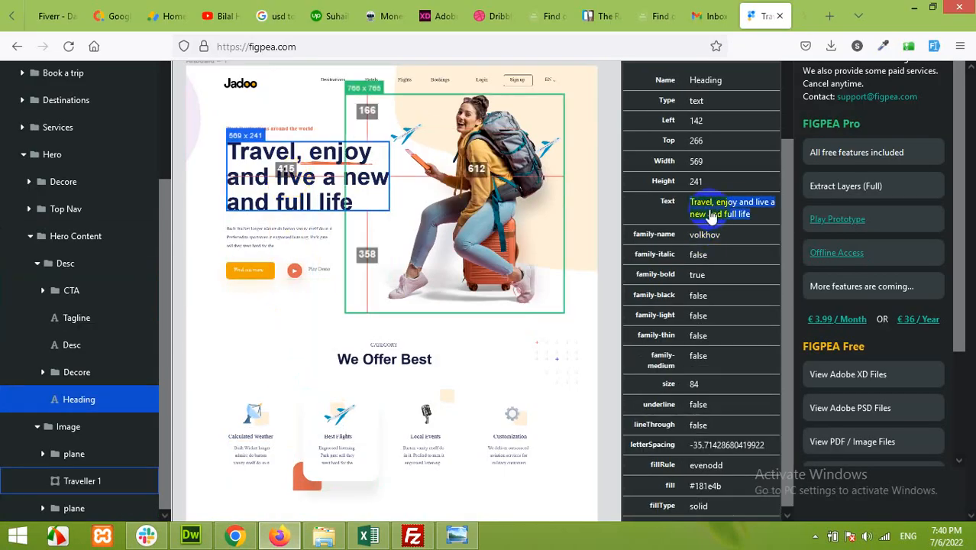
# Step: Switch back to Elementor in Chrome and replace the new heading's title with the copied "Travel, enjoy and live a new and full life"
pyautogui.click(281, 535)
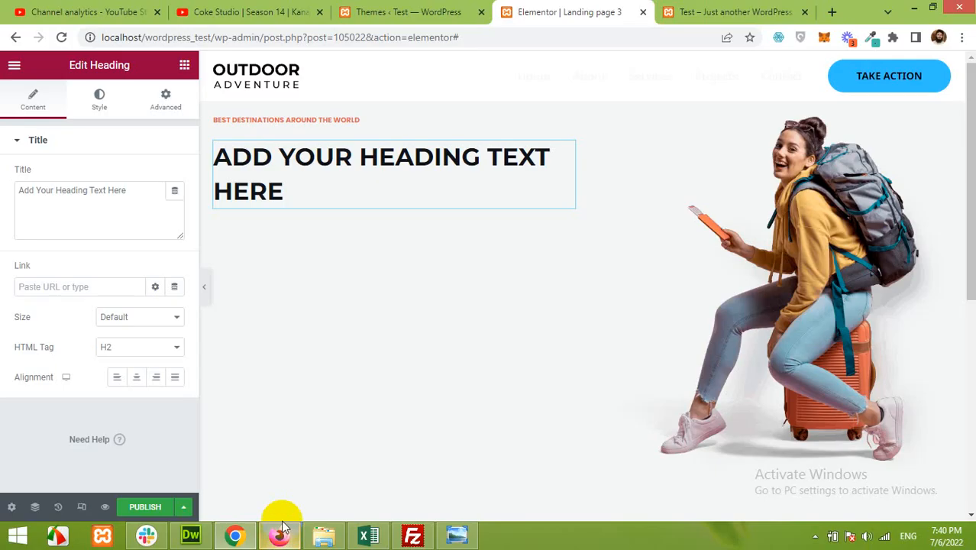
pyautogui.moveTo(130, 230); pyautogui.dragTo(5, 192)
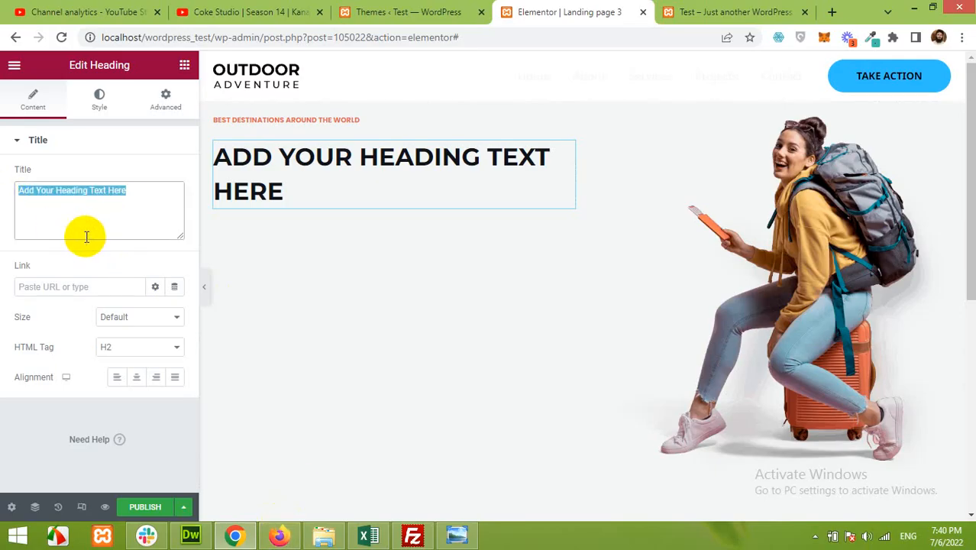
pyautogui.click(281, 535)
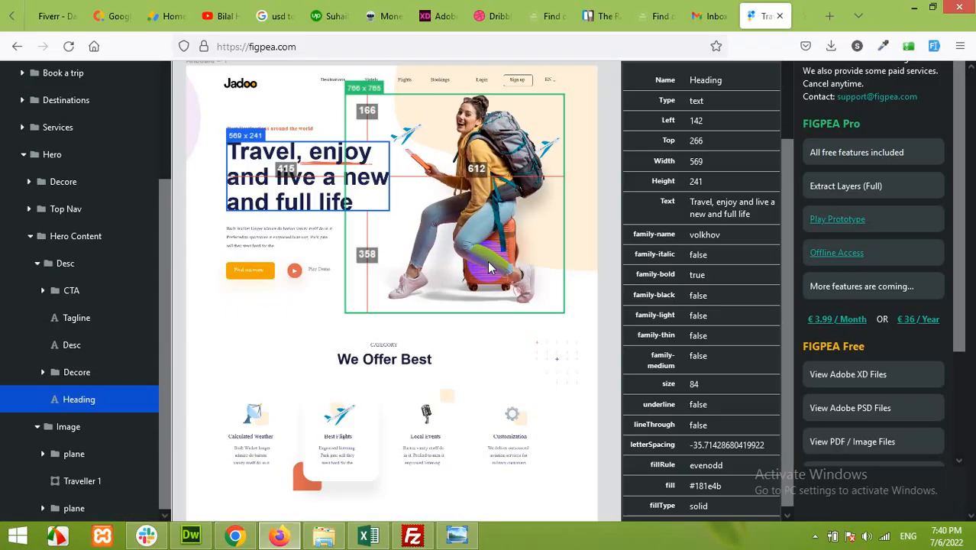
pyautogui.click(732, 208)
pyautogui.click(281, 534)
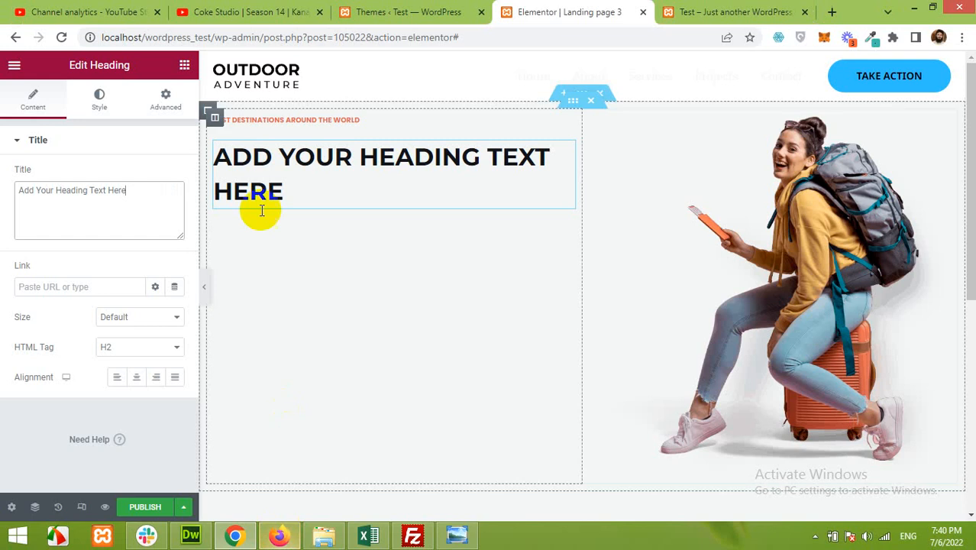
pyautogui.moveTo(125, 220); pyautogui.dragTo(7, 188)
pyautogui.hotkey('ctrl', 'v')
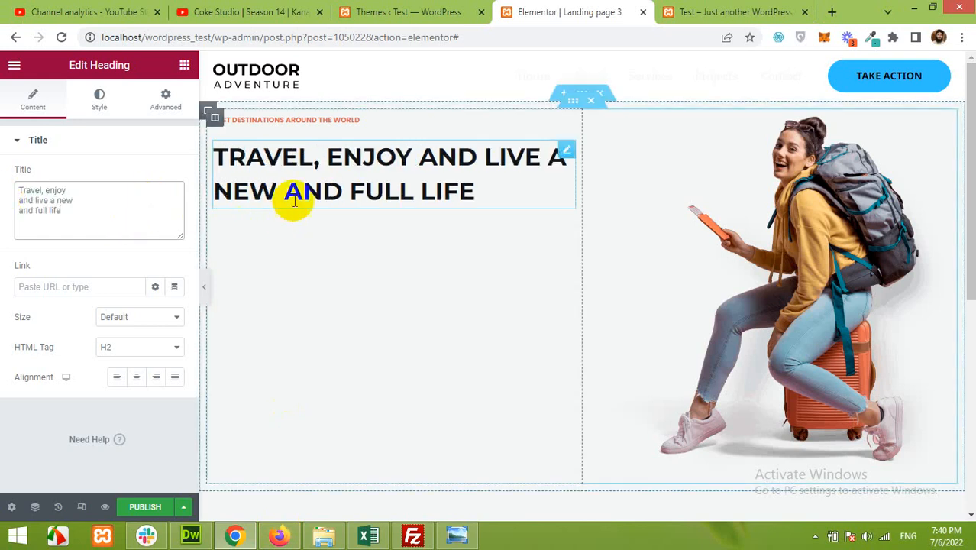
# Step: Check the main hero heading's letter spacing, size and fill colour in FIGPEA and copy its font family name, volkhov
pyautogui.click(279, 538)
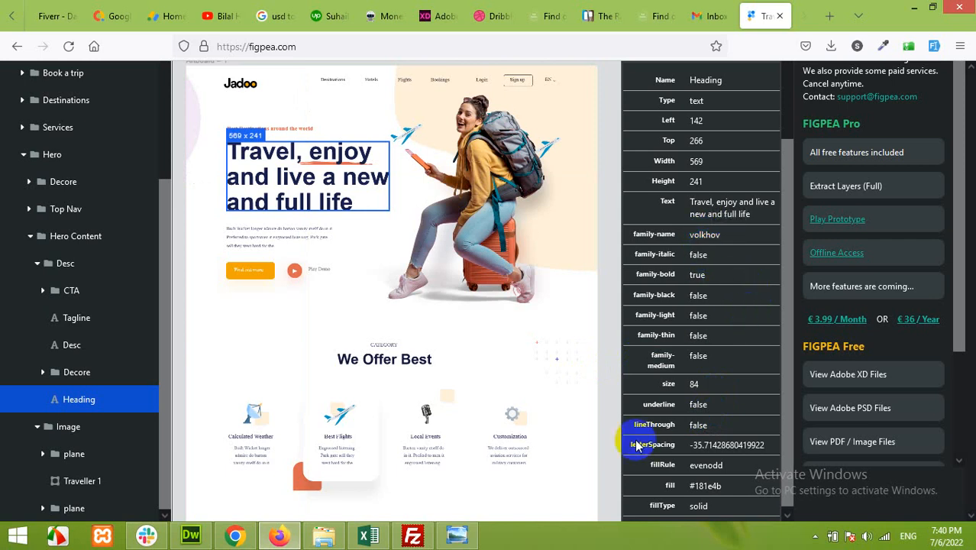
pyautogui.click(696, 487)
pyautogui.hotkey('ctrl', 'c')
pyautogui.click(723, 447)
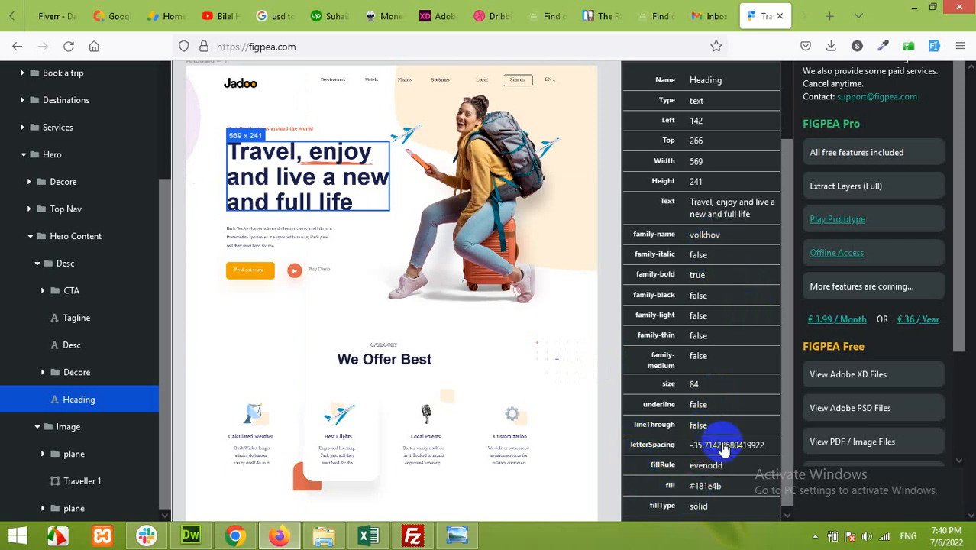
pyautogui.click(722, 398)
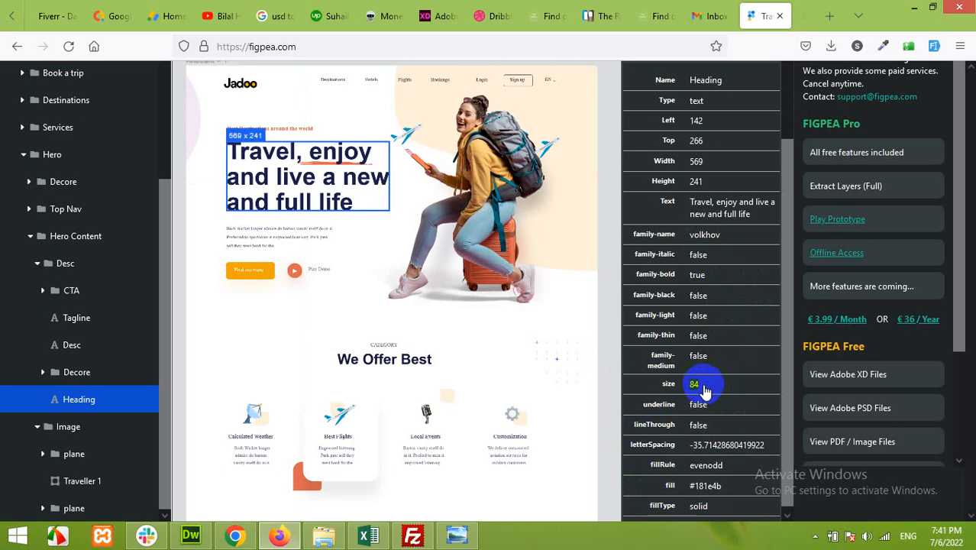
pyautogui.click(704, 489)
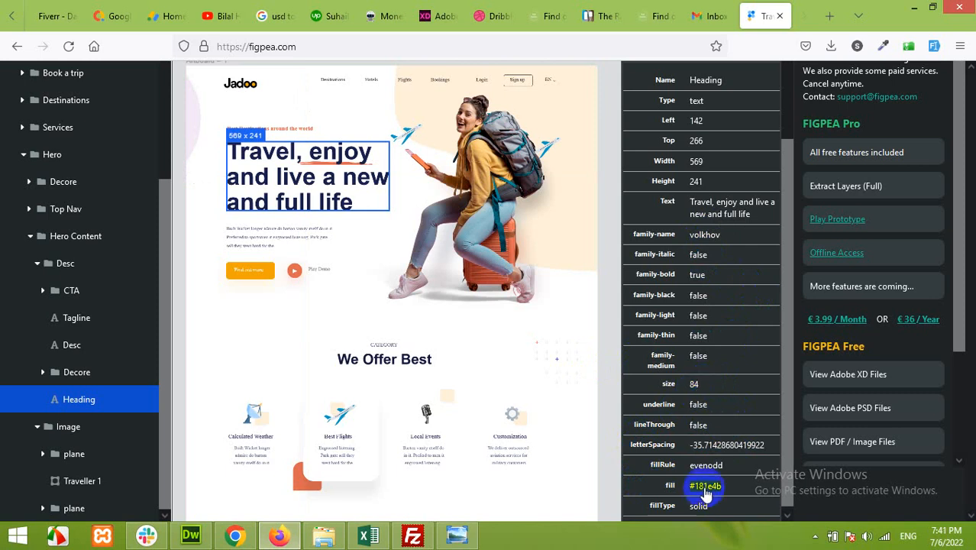
pyautogui.click(710, 236)
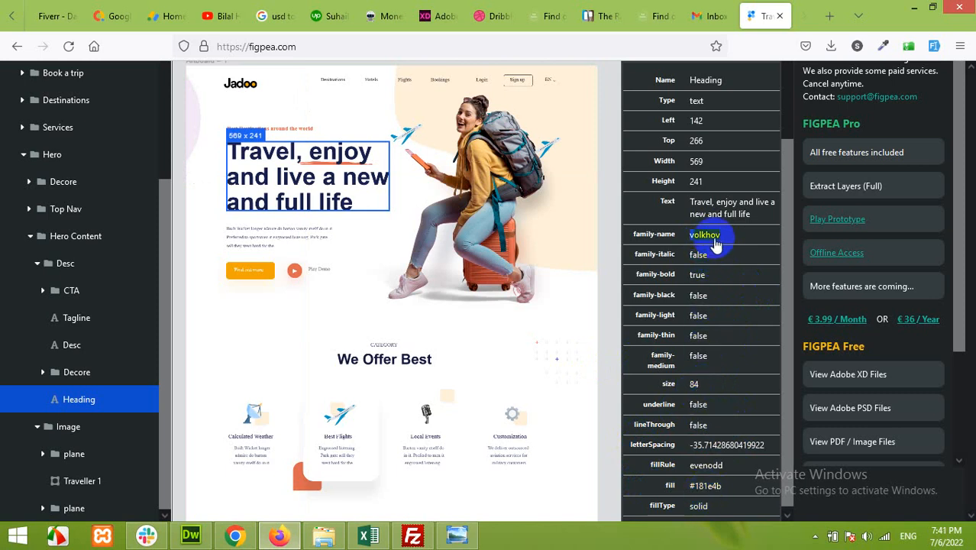
# Step: Return to Elementor in Chrome and set the main heading's typography to the Volkhov family at 42 px
pyautogui.click(234, 536)
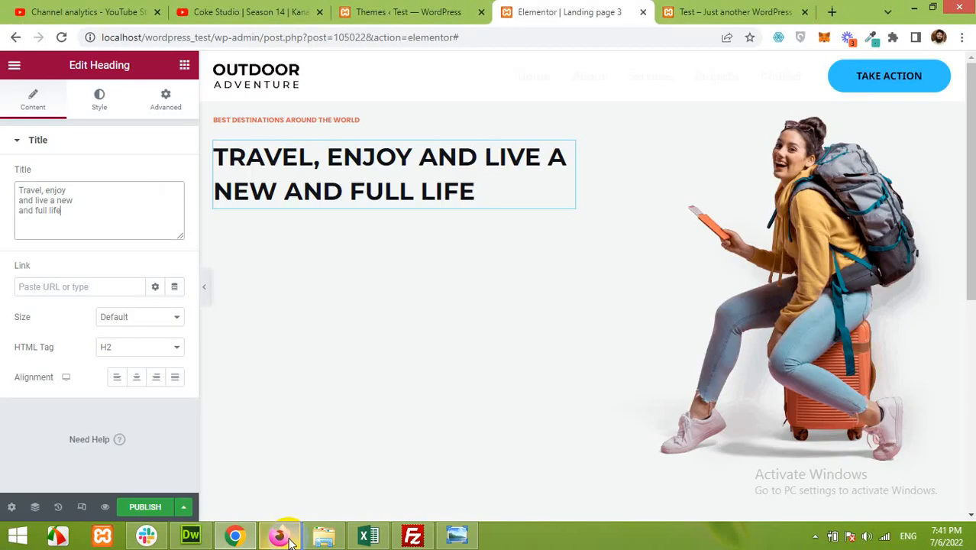
pyautogui.click(98, 98)
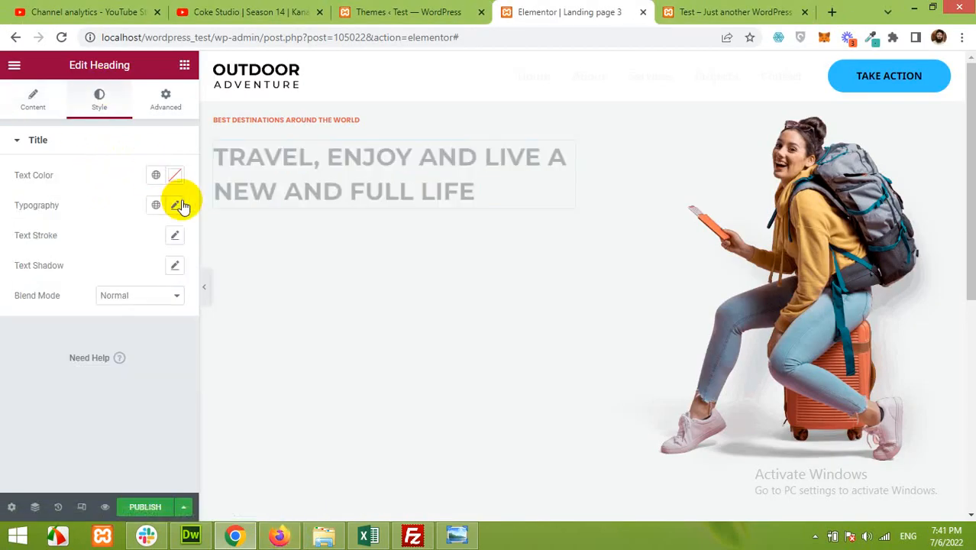
pyautogui.click(175, 205)
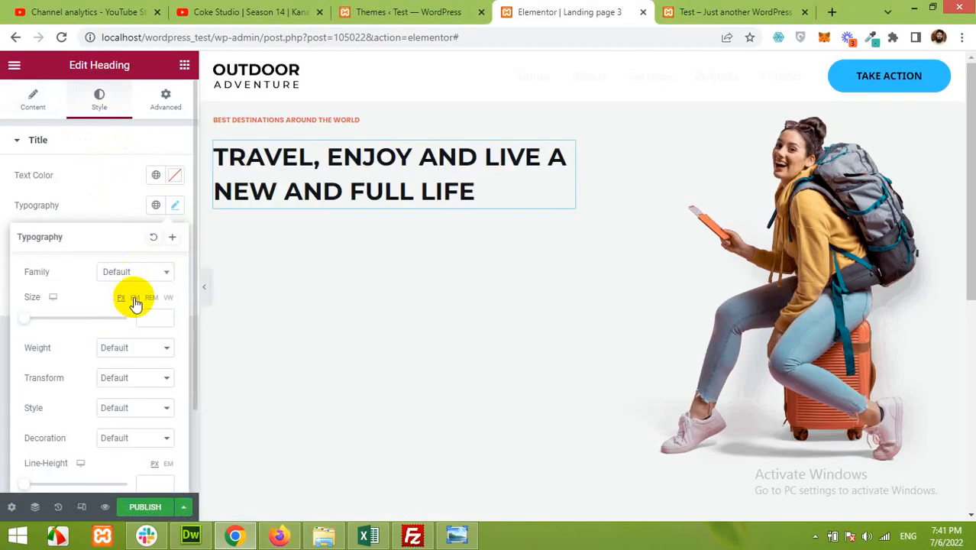
pyautogui.click(132, 277)
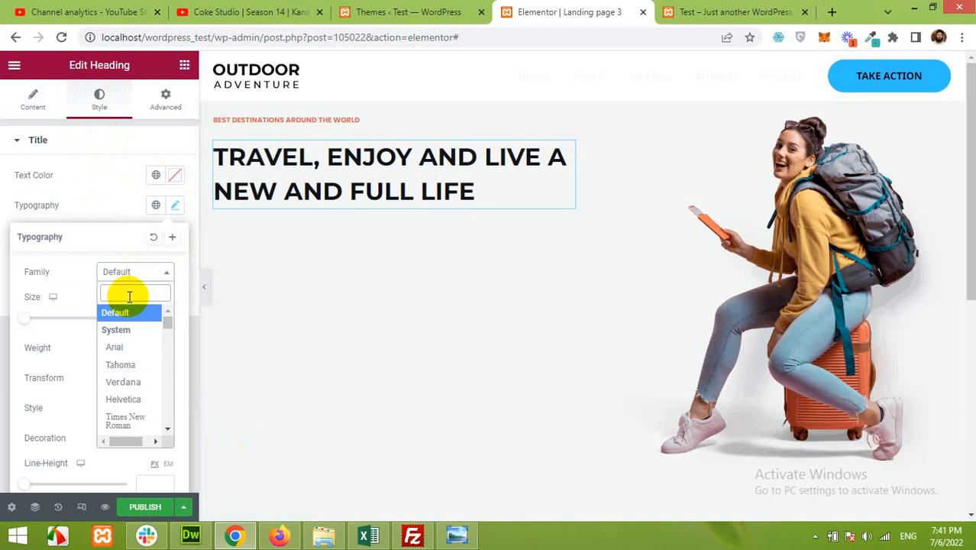
pyautogui.write('volkhov')
pyautogui.click(129, 330)
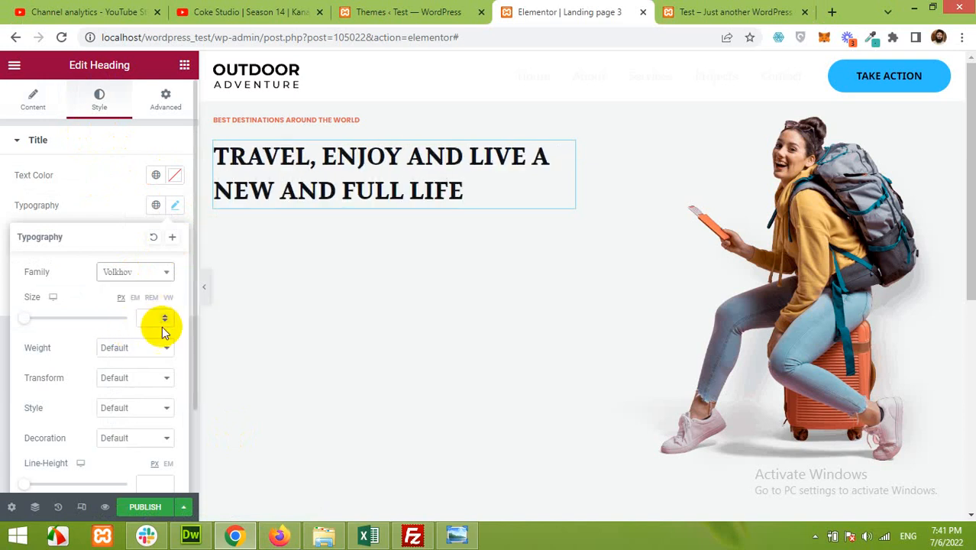
pyautogui.click(146, 319)
pyautogui.write('42')
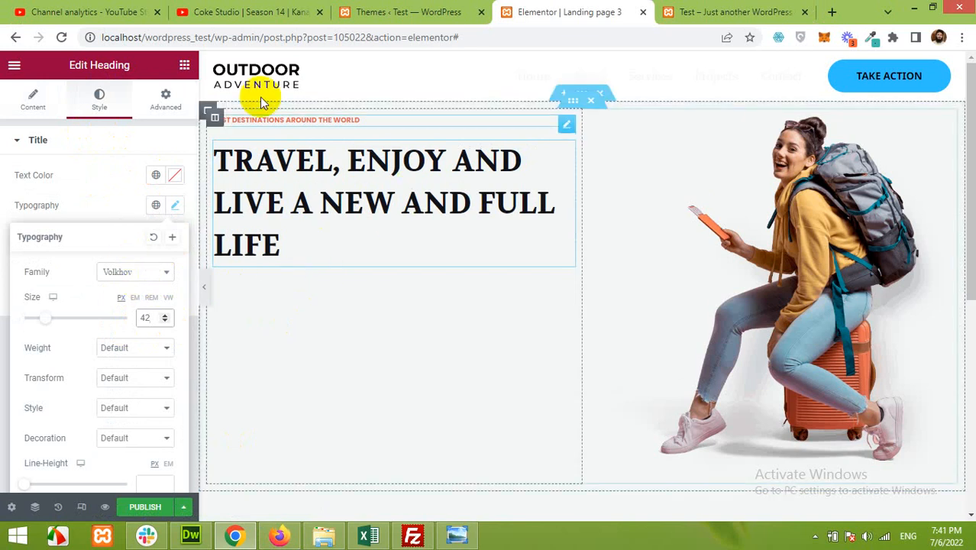
pyautogui.click(105, 194)
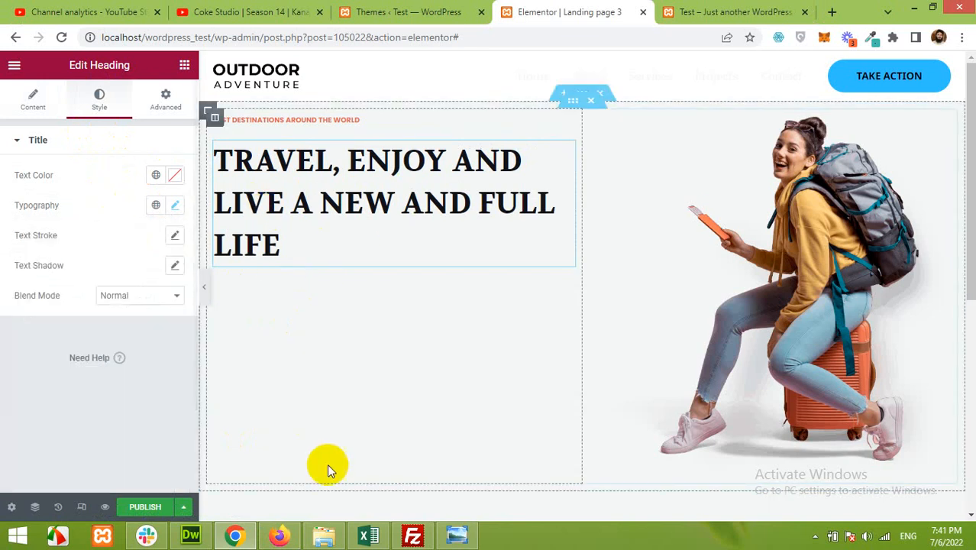
# Step: Return to FIGPEA for the main heading's fill colour and set the Elementor heading's text colour to #181e4b
pyautogui.click(243, 537)
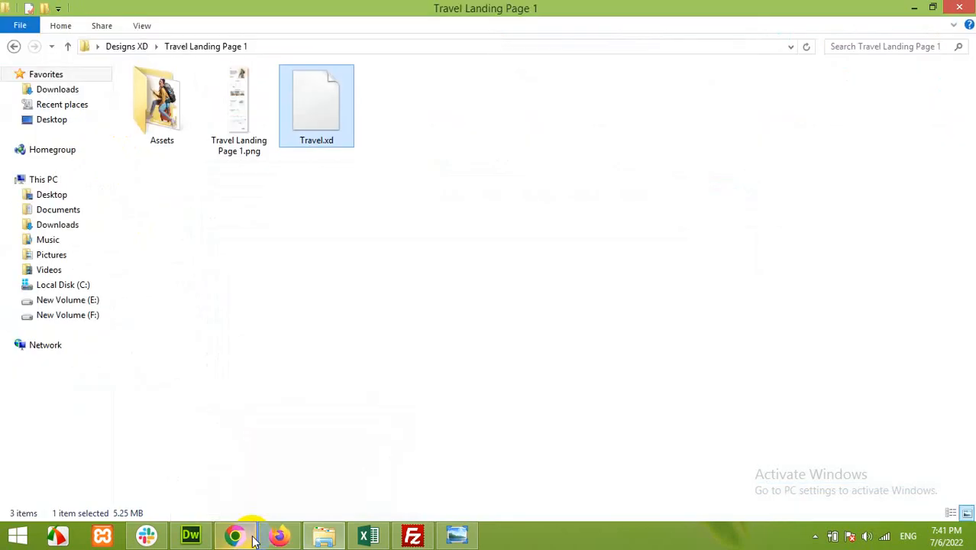
pyautogui.click(283, 538)
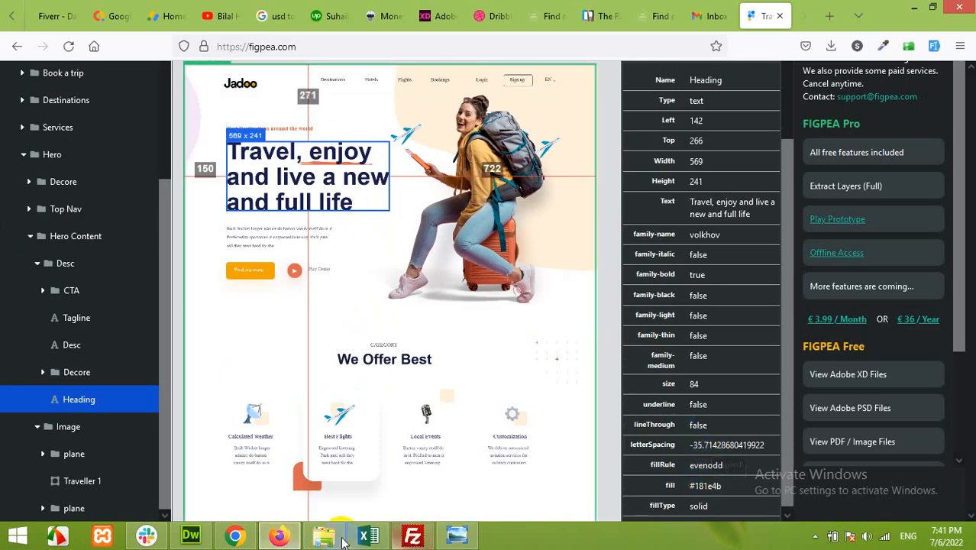
pyautogui.click(280, 537)
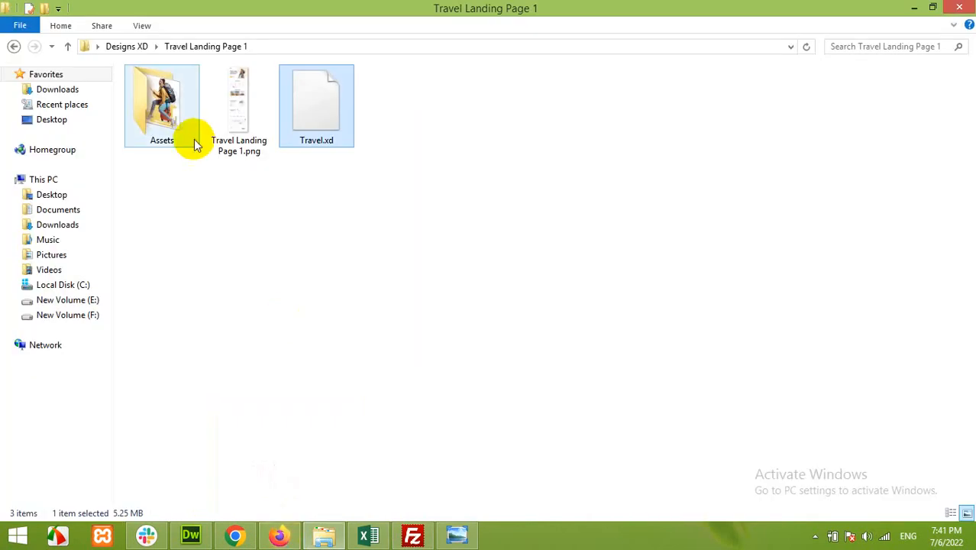
pyautogui.click(279, 536)
pyautogui.click(235, 536)
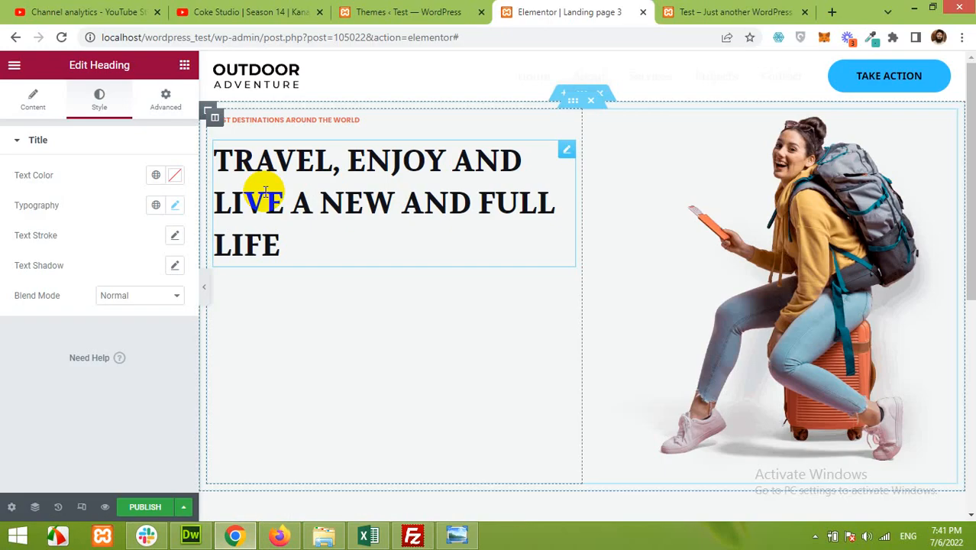
pyautogui.click(175, 175)
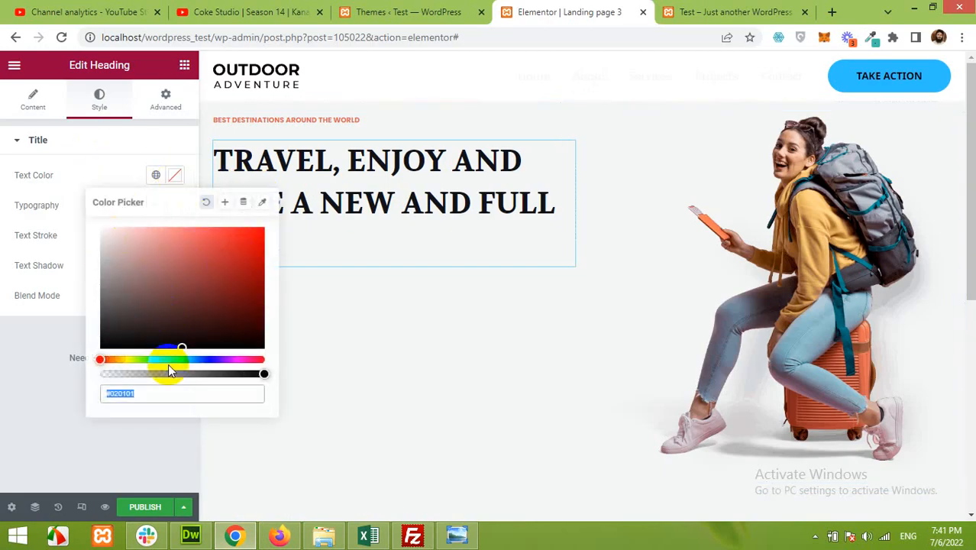
pyautogui.hotkey('ctrl', 'v')
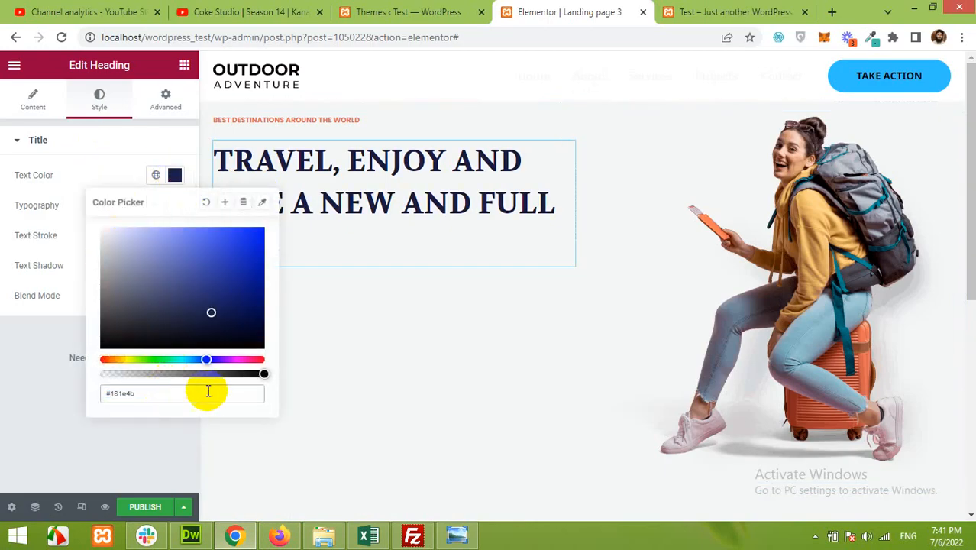
pyautogui.click(205, 444)
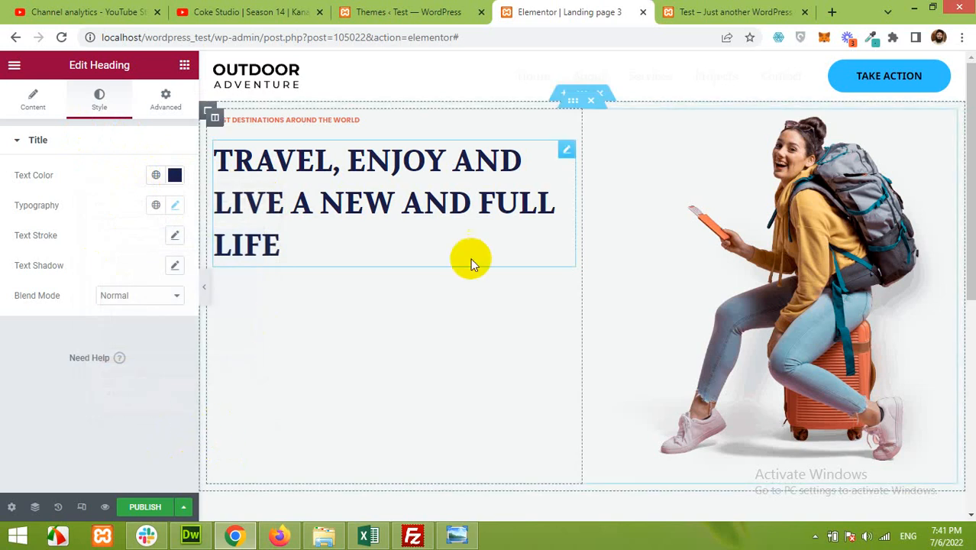
# Step: Switch to FIGPEA, select the description paragraph below the main hero heading and copy its text
pyautogui.click(279, 536)
pyautogui.click(267, 239)
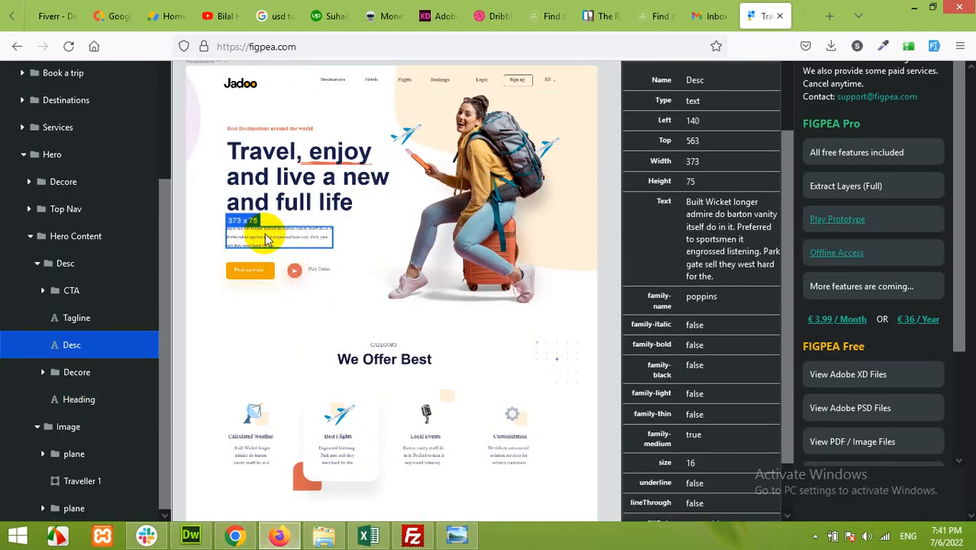
pyautogui.tripleClick(706, 240)
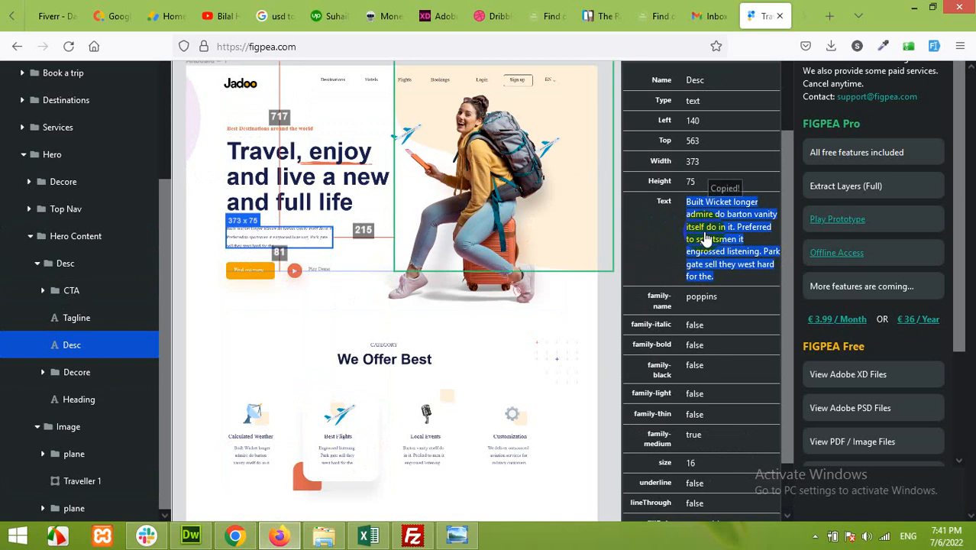
pyautogui.click(706, 239)
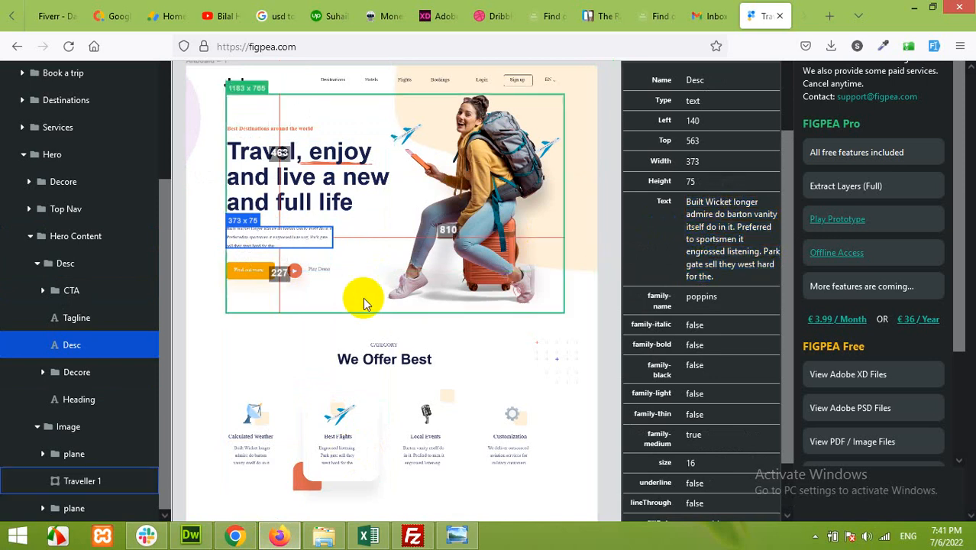
# Step: Return to Elementor in Chrome and choose H2 as the main hero heading's HTML tag
pyautogui.click(279, 538)
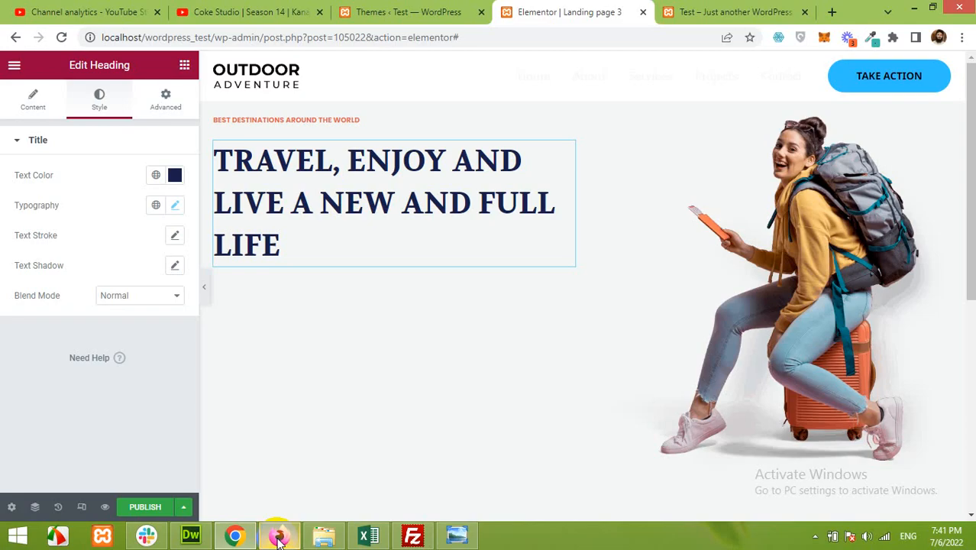
pyautogui.click(296, 120)
pyautogui.click(34, 100)
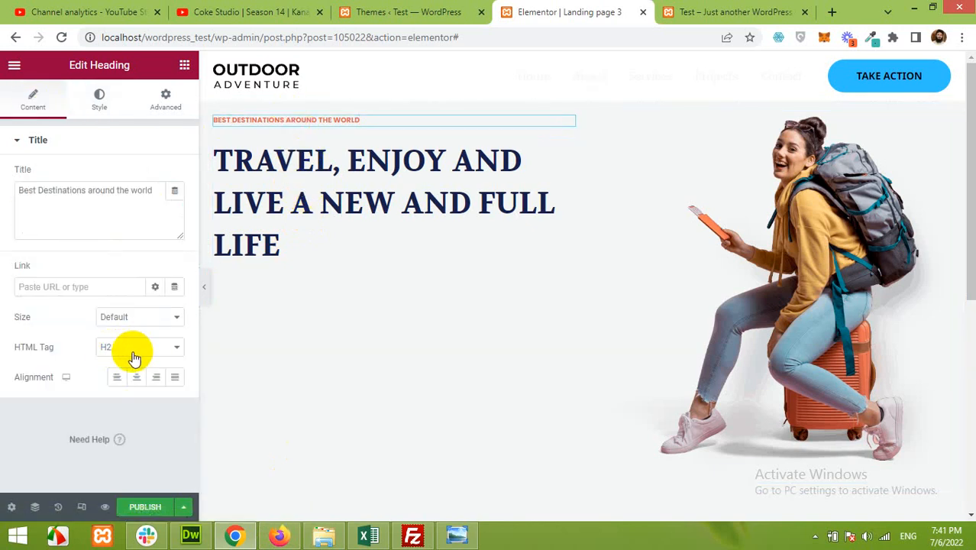
pyautogui.click(270, 210)
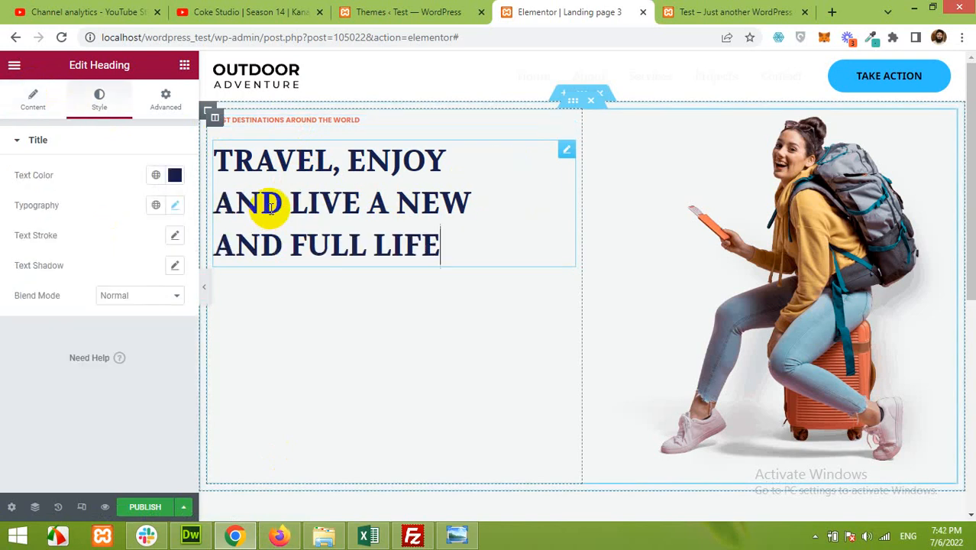
pyautogui.click(24, 103)
pyautogui.click(134, 350)
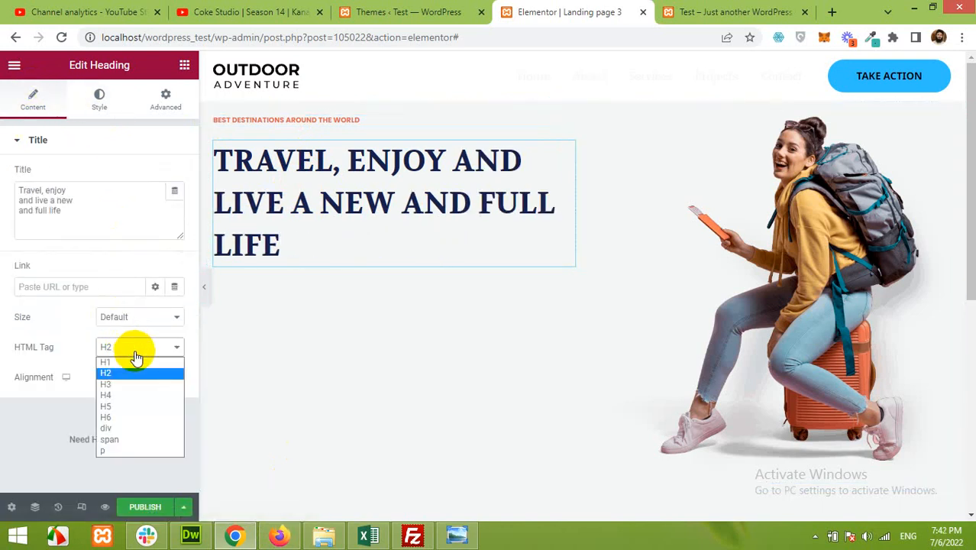
pyautogui.click(126, 373)
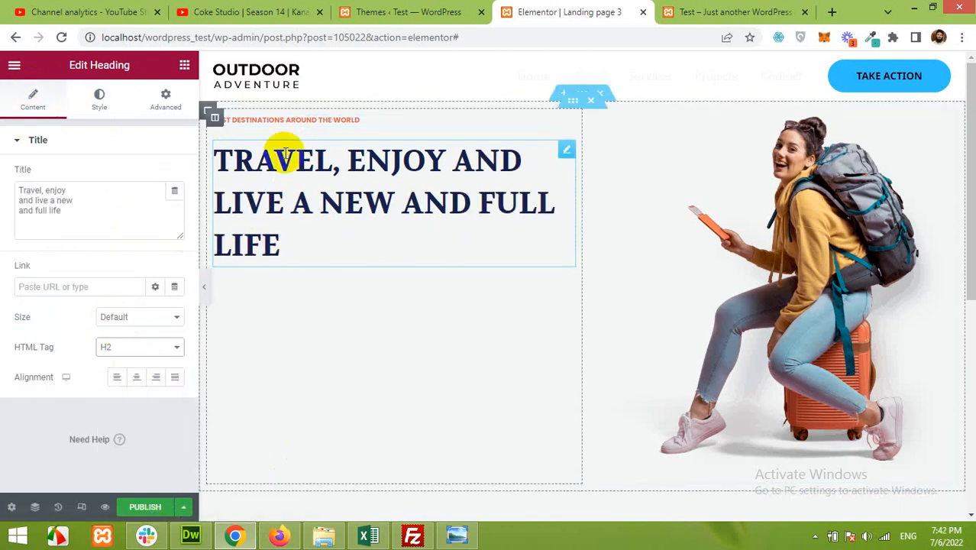
# Step: Set the HTML tag of the "Best Destinations around the world" tagline heading to H3
pyautogui.click(268, 120)
pyautogui.click(122, 348)
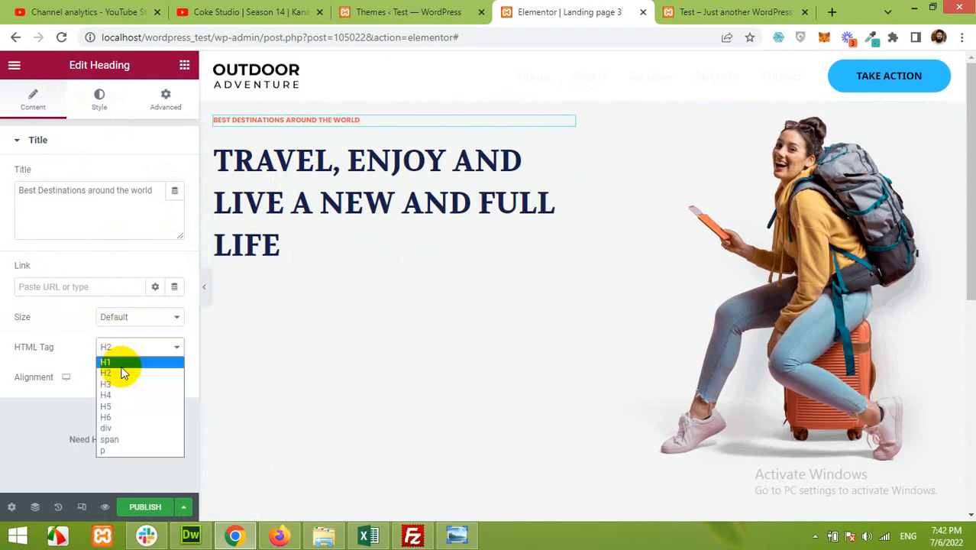
pyautogui.click(122, 362)
pyautogui.click(122, 348)
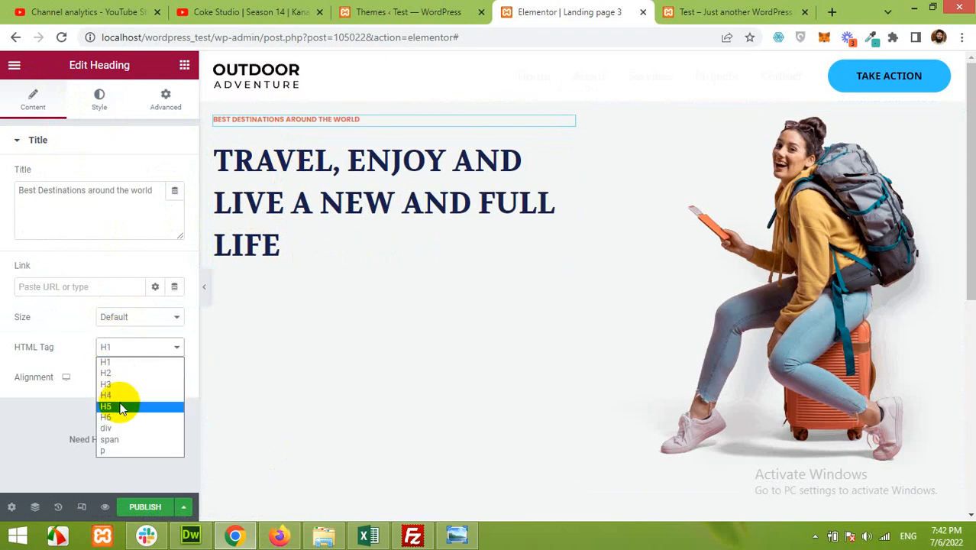
pyautogui.click(122, 385)
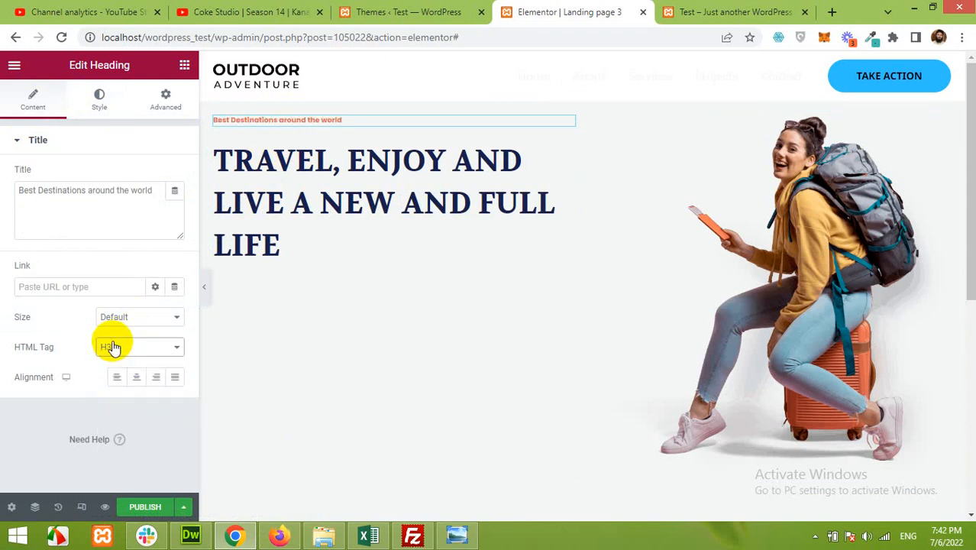
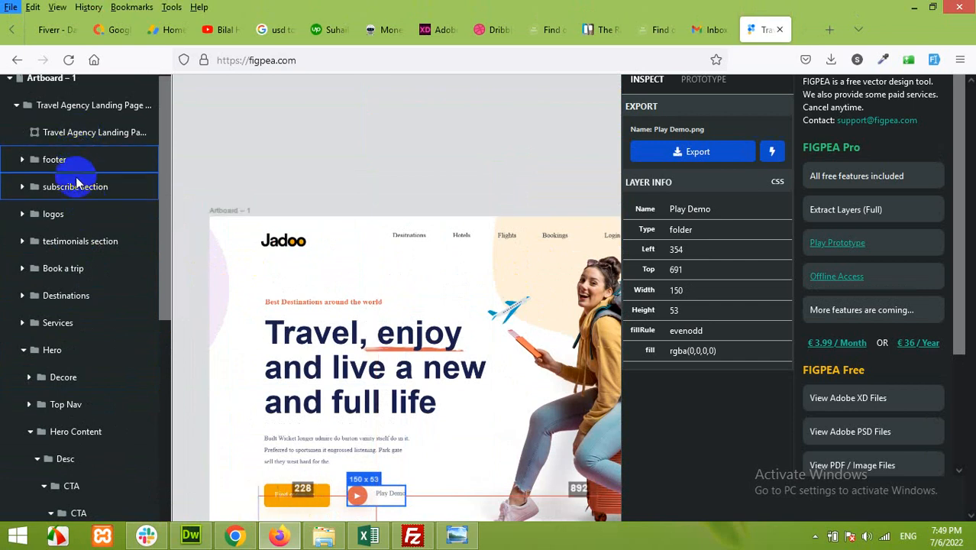
# Step: In FIGPEA, export the Hero group's Decore folder as a PNG named banner-background.png into the Assets folder
pyautogui.click(224, 284)
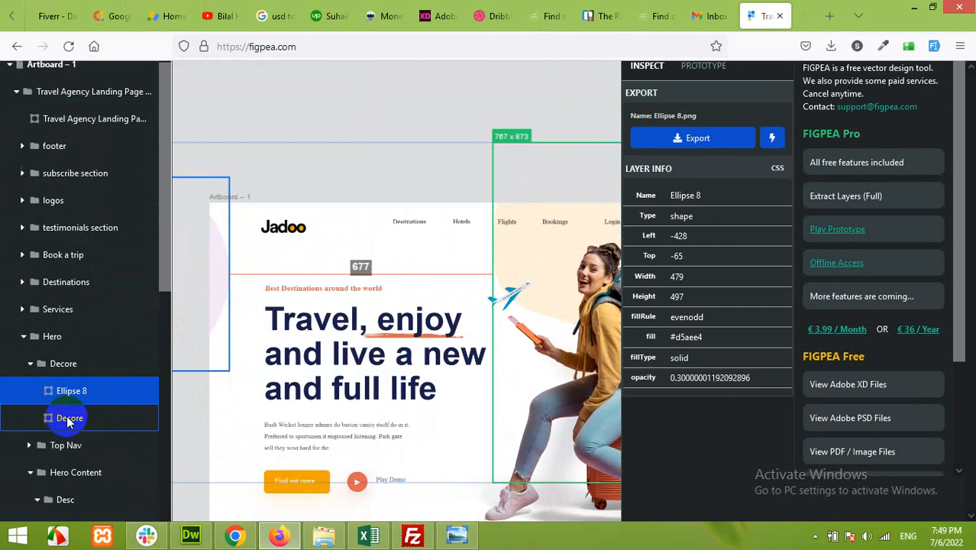
pyautogui.click(53, 364)
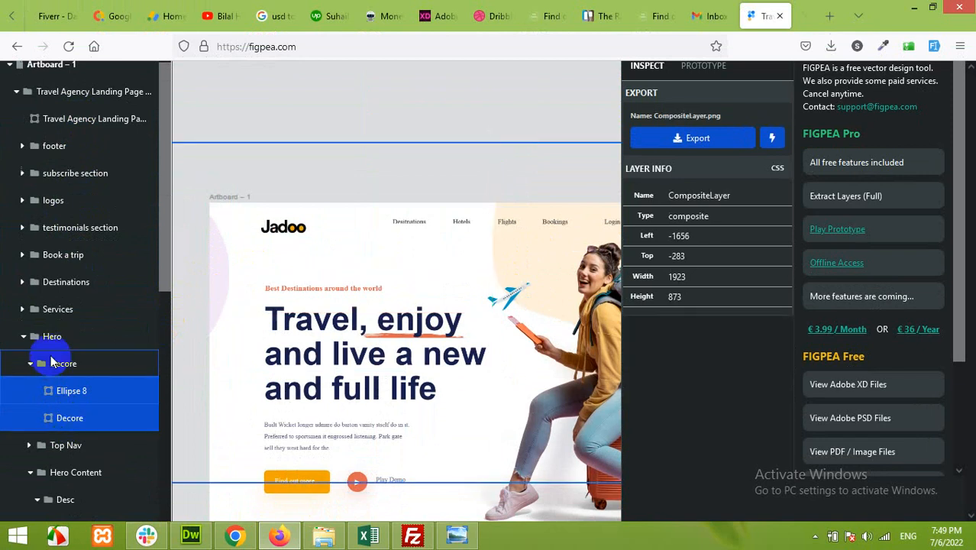
pyautogui.click(53, 366)
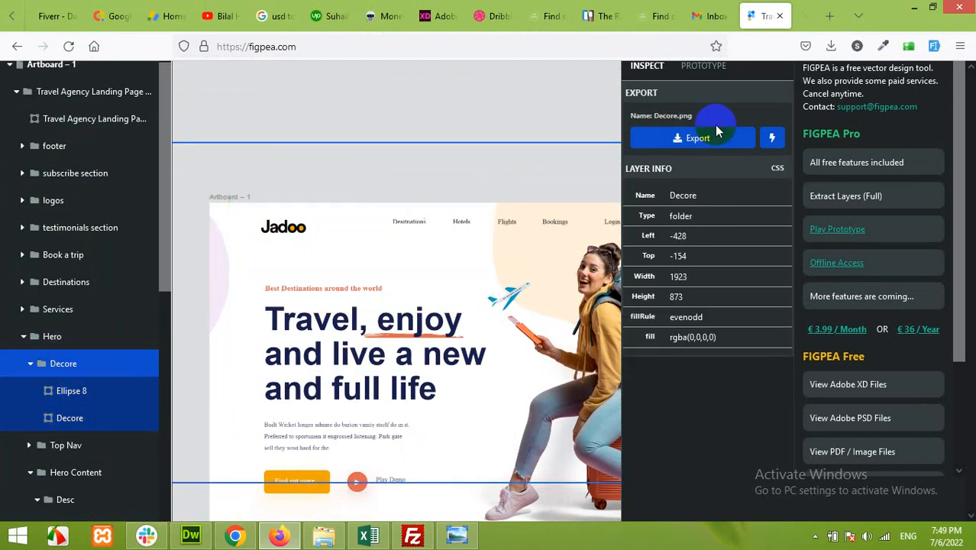
pyautogui.click(695, 137)
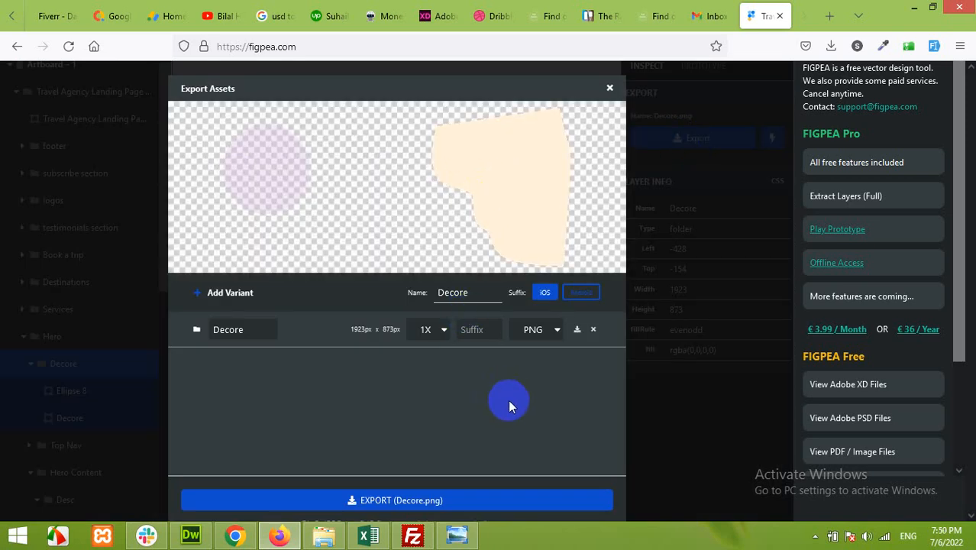
pyautogui.click(421, 506)
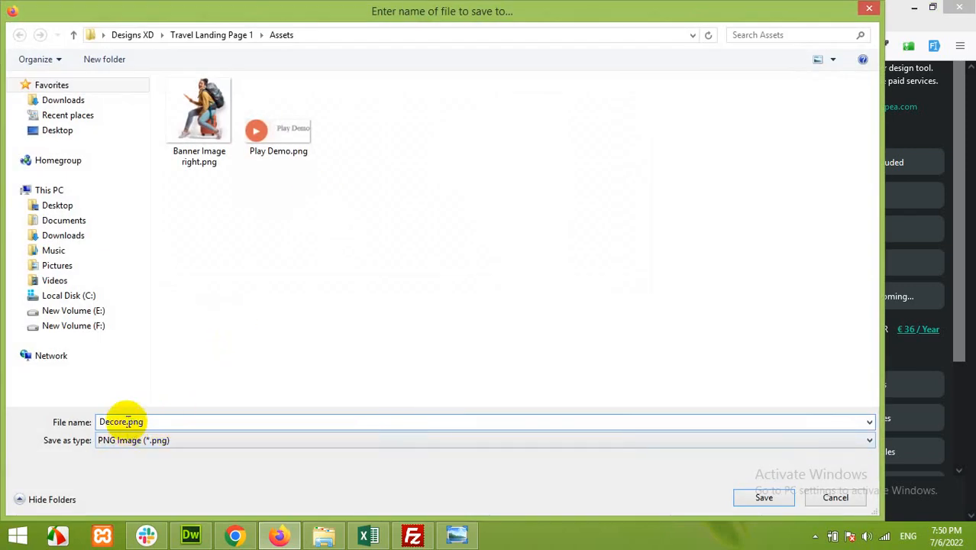
pyautogui.doubleClick(121, 422)
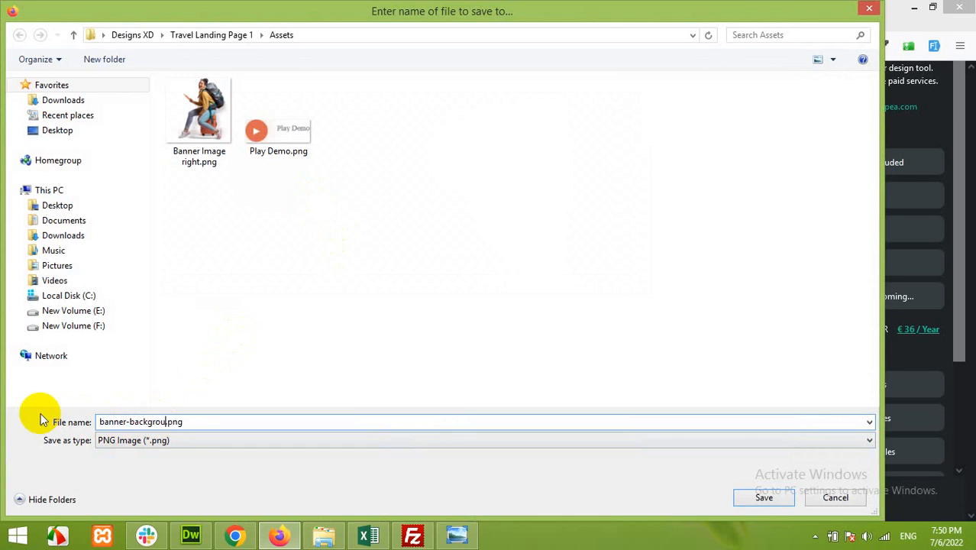
pyautogui.click(764, 497)
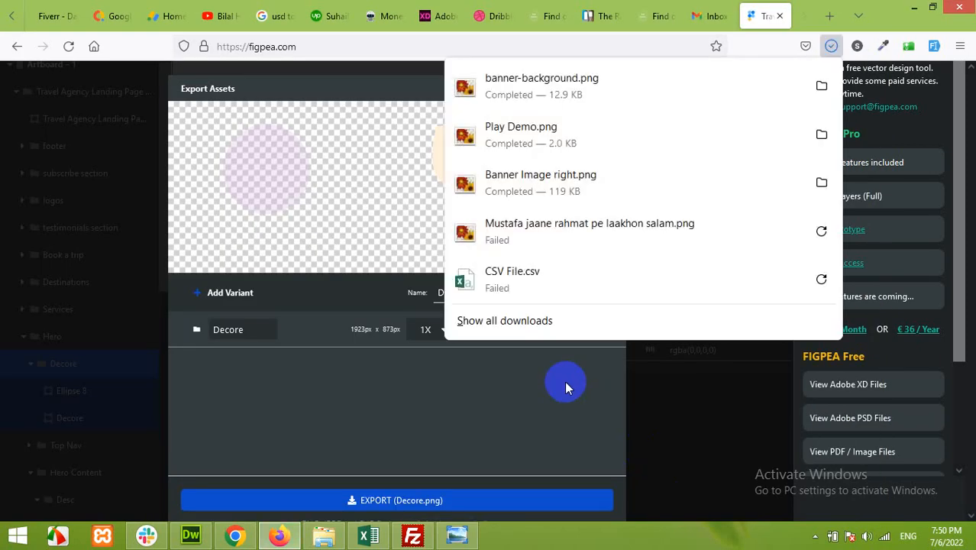
# Step: Switch to Elementor in Chrome and give the hero section a Classic background
pyautogui.click(235, 535)
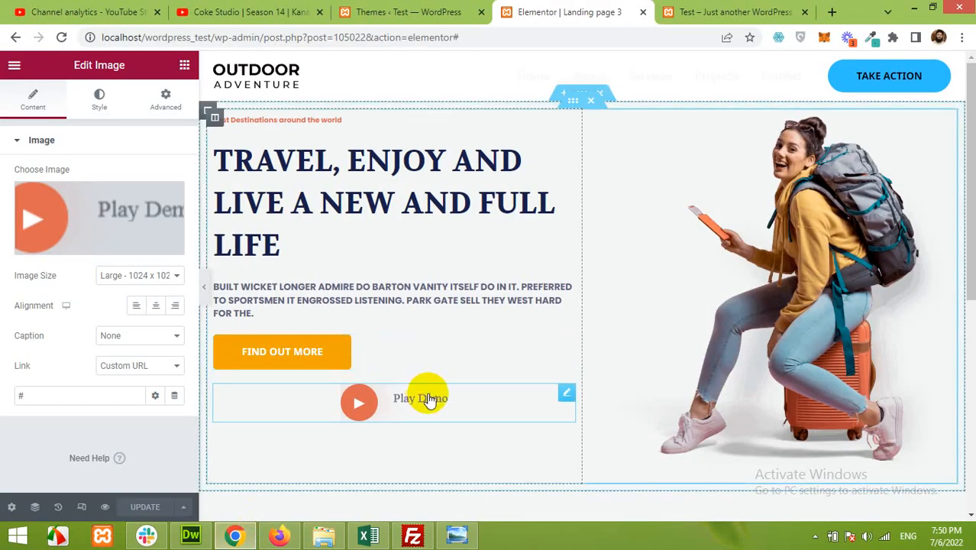
pyautogui.click(582, 97)
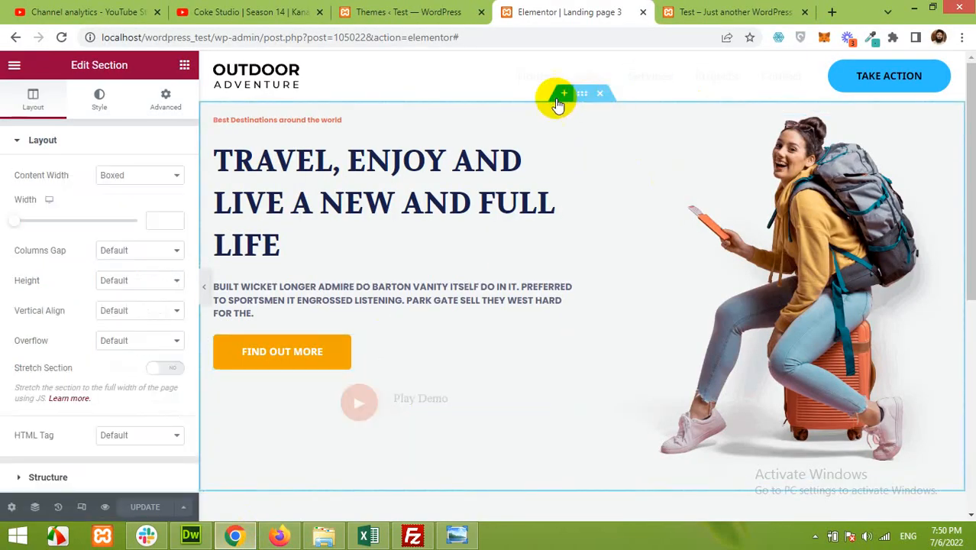
pyautogui.click(99, 103)
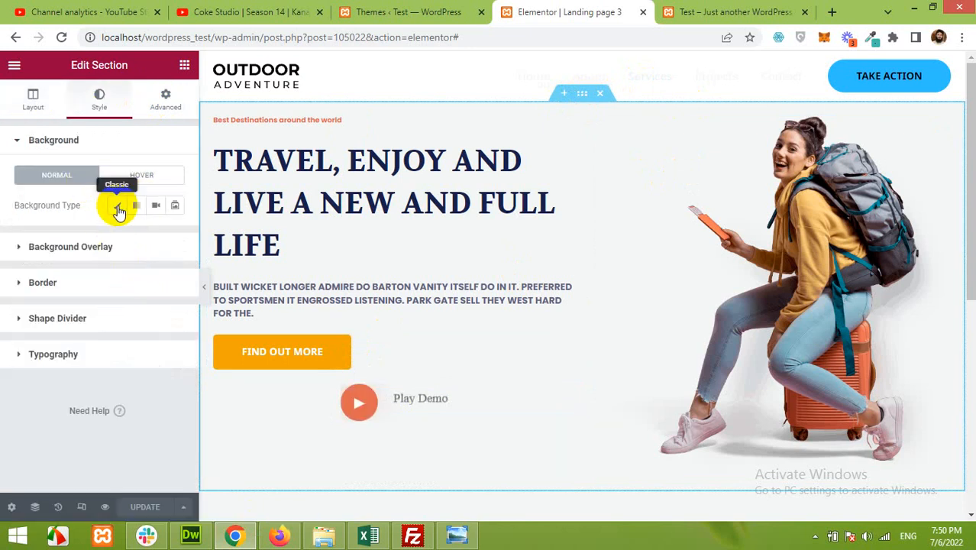
pyautogui.click(118, 211)
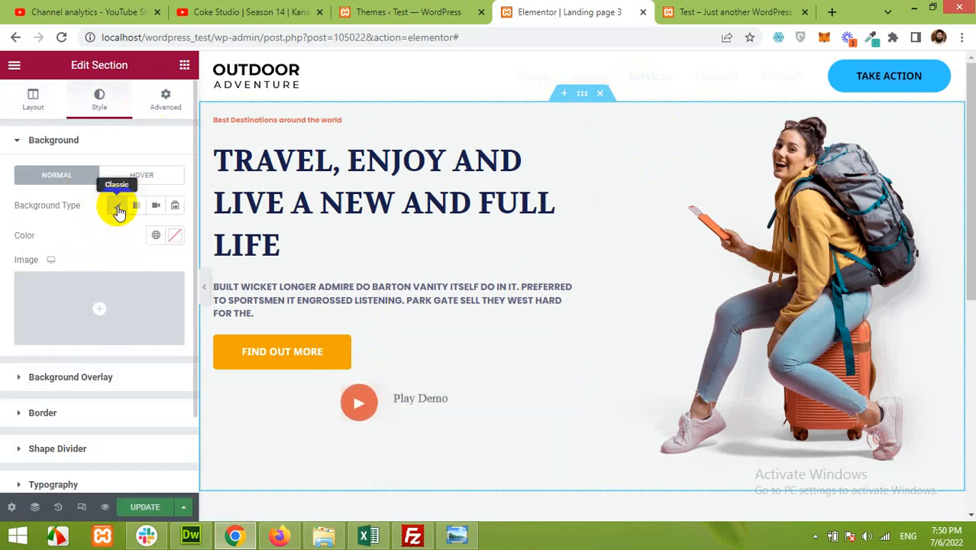
# Step: Upload banner-background.png from the Assets folder and insert it as the hero section's background image
pyautogui.click(127, 305)
pyautogui.click(201, 129)
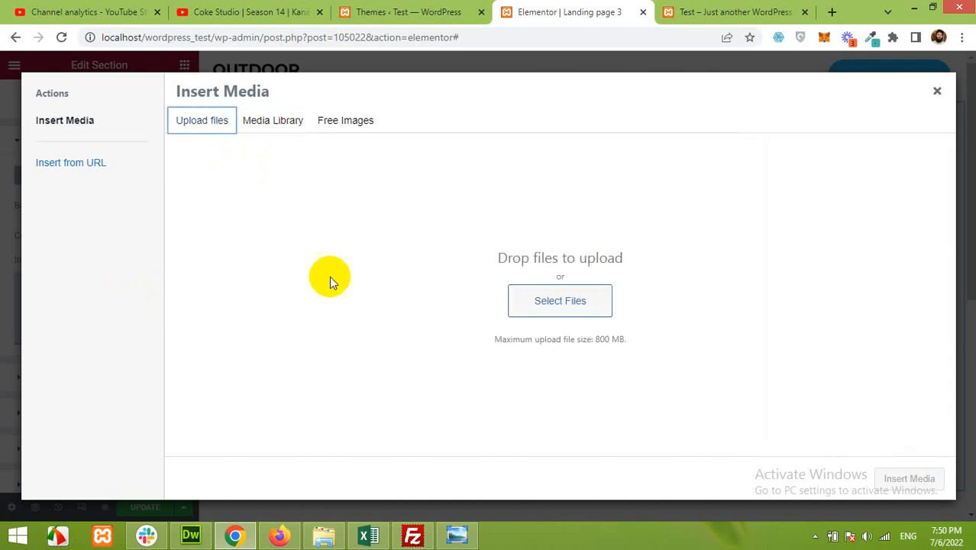
pyautogui.click(560, 301)
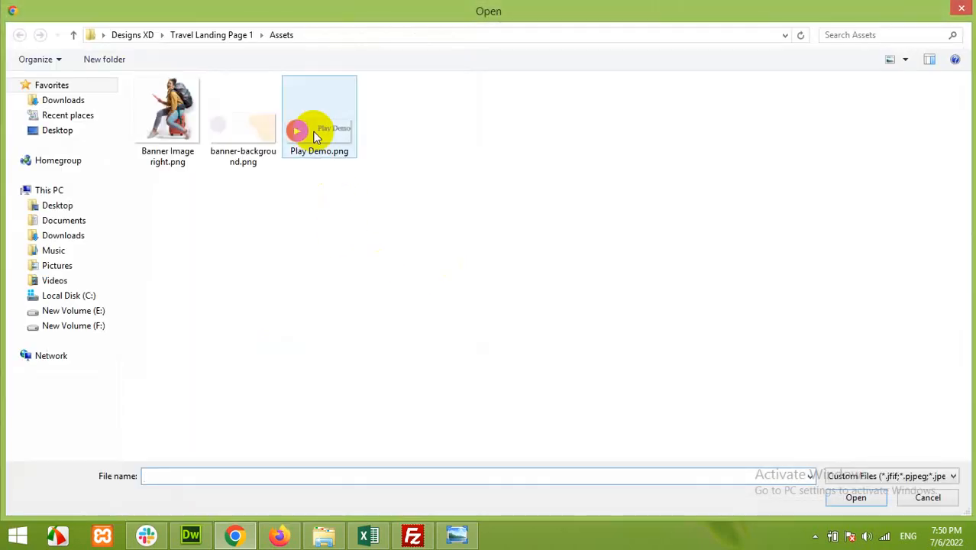
pyautogui.click(256, 135)
pyautogui.doubleClick(253, 130)
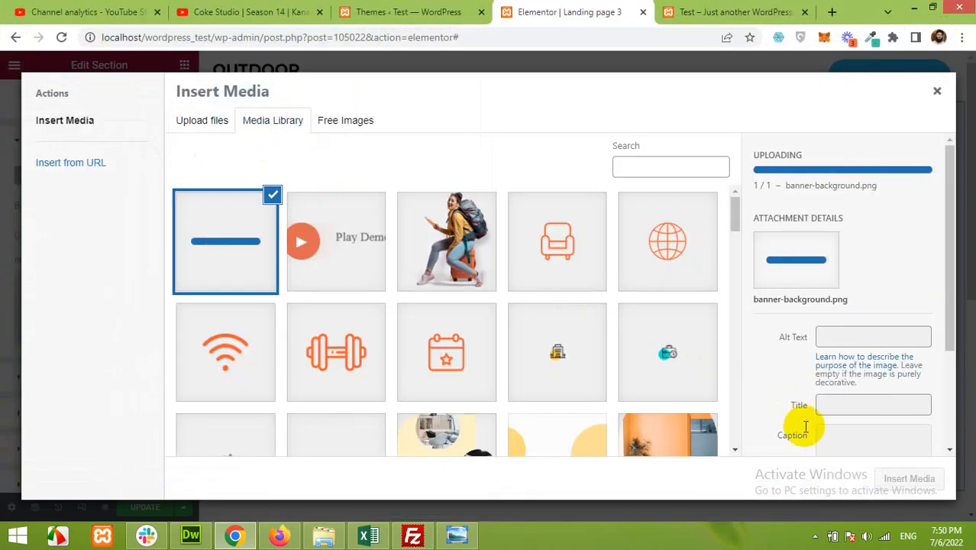
pyautogui.click(906, 481)
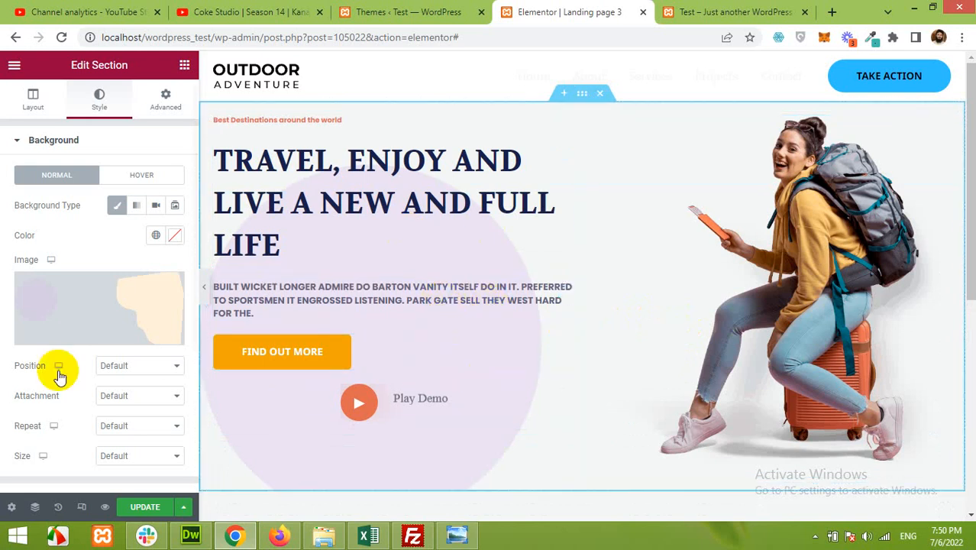
# Step: Set the hero background image's position to Center Center and its repeat to No-repeat
pyautogui.click(131, 366)
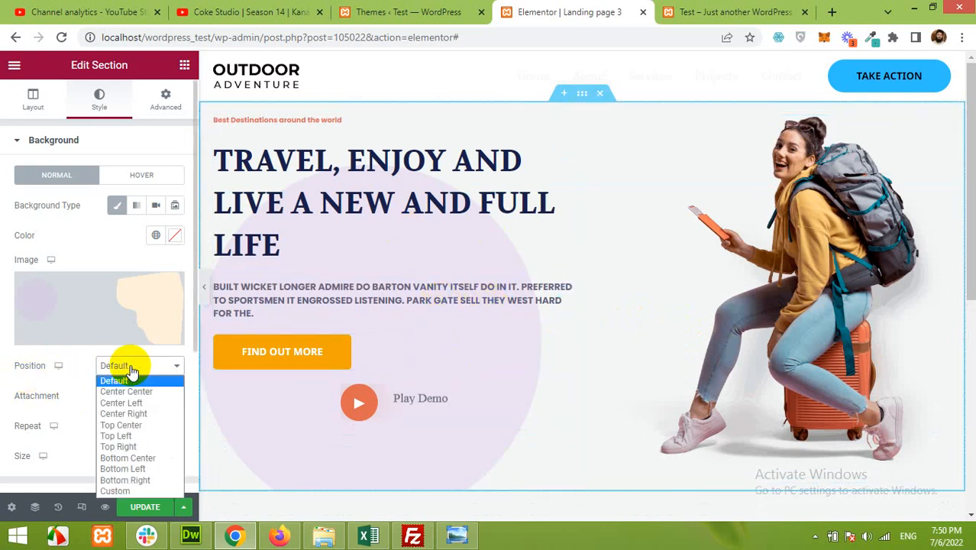
pyautogui.click(131, 397)
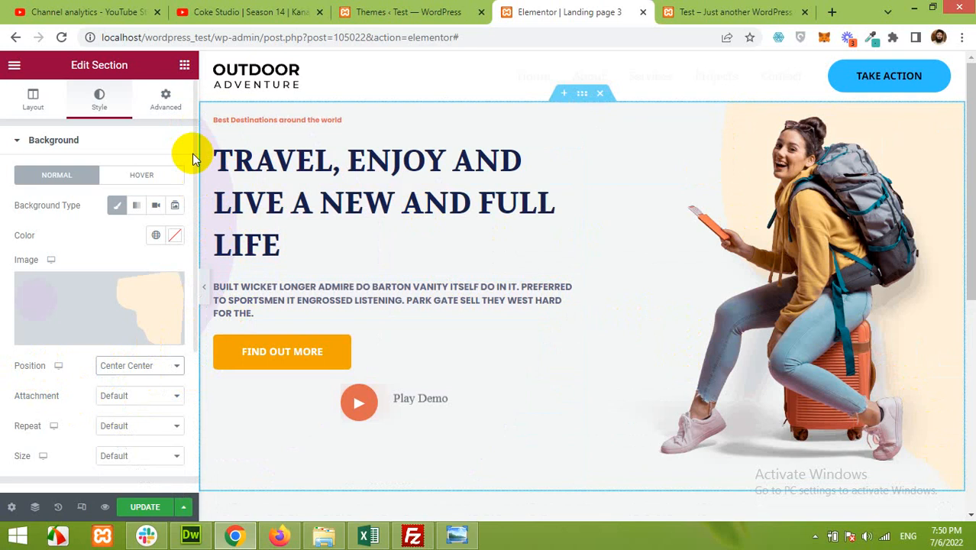
pyautogui.click(110, 427)
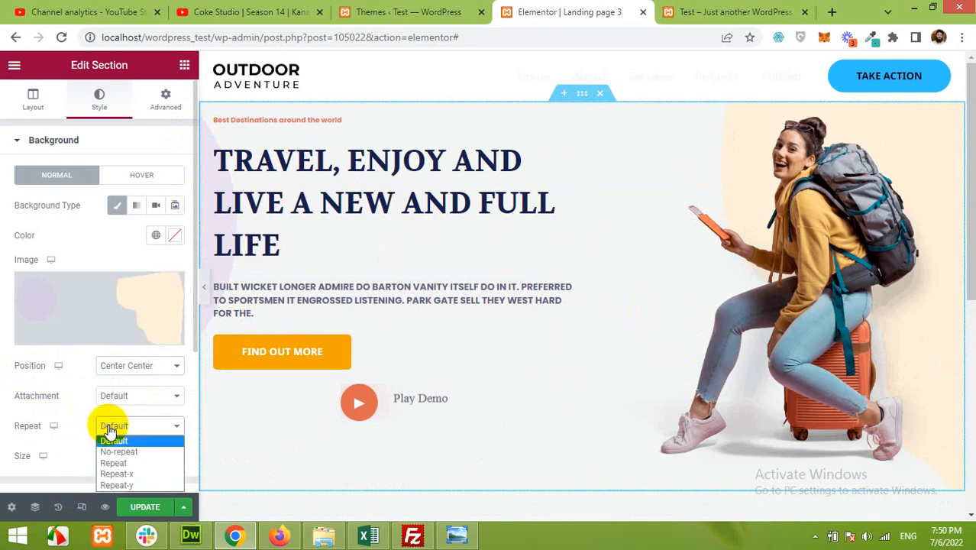
pyautogui.click(118, 452)
# Step: Try the Cover, Contain and Auto sizes on the hero section's background image
pyautogui.click(114, 456)
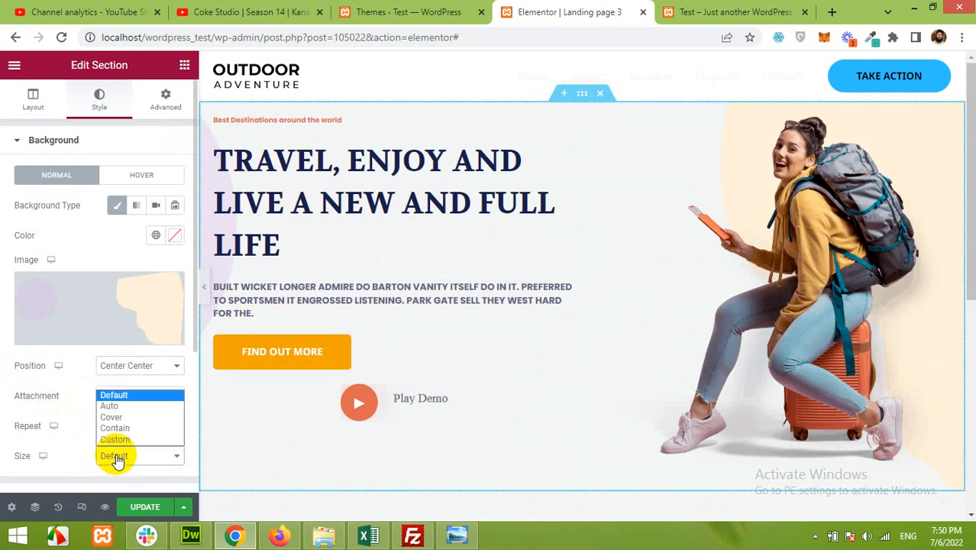
pyautogui.click(116, 418)
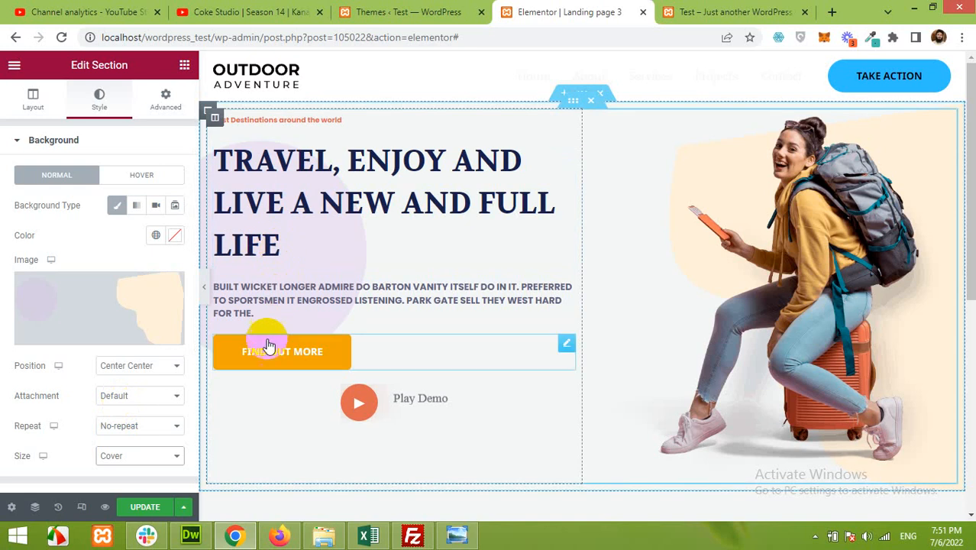
pyautogui.click(155, 457)
pyautogui.click(149, 429)
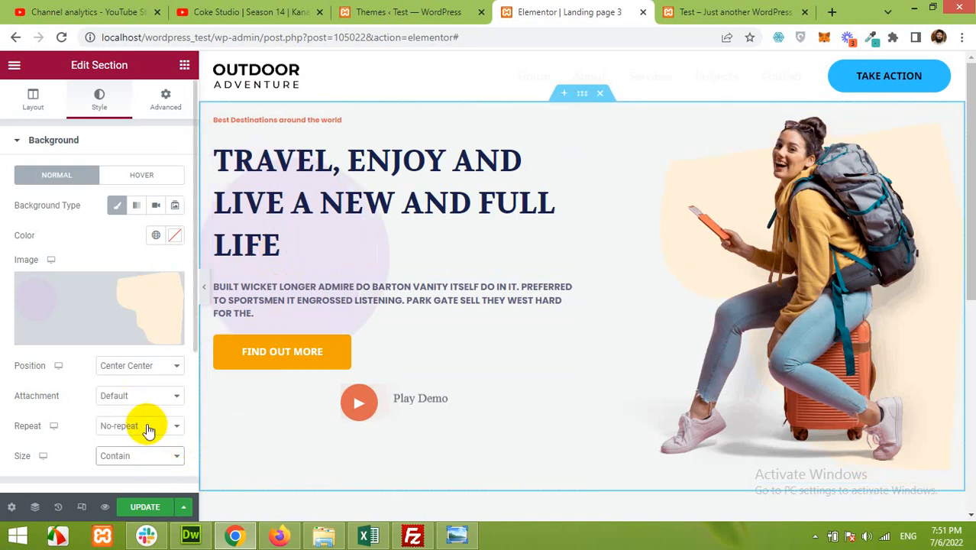
pyautogui.click(136, 455)
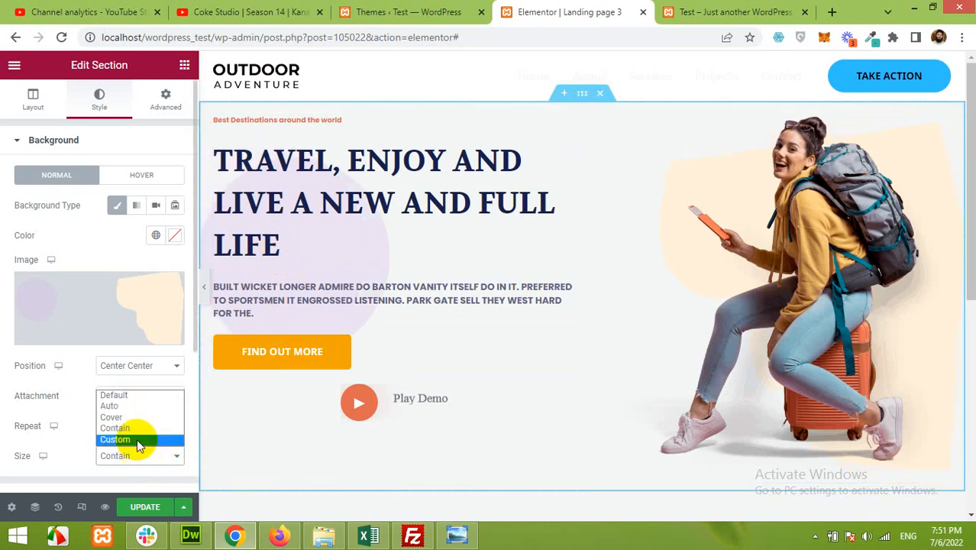
pyautogui.click(131, 405)
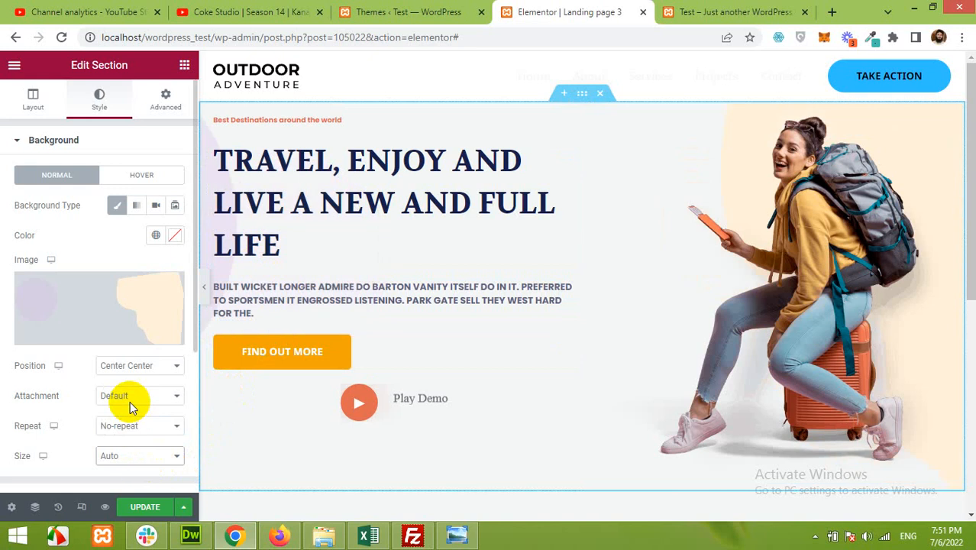
# Step: Try the Custom size with its width setting on the hero section's background image
pyautogui.click(134, 457)
pyautogui.click(134, 440)
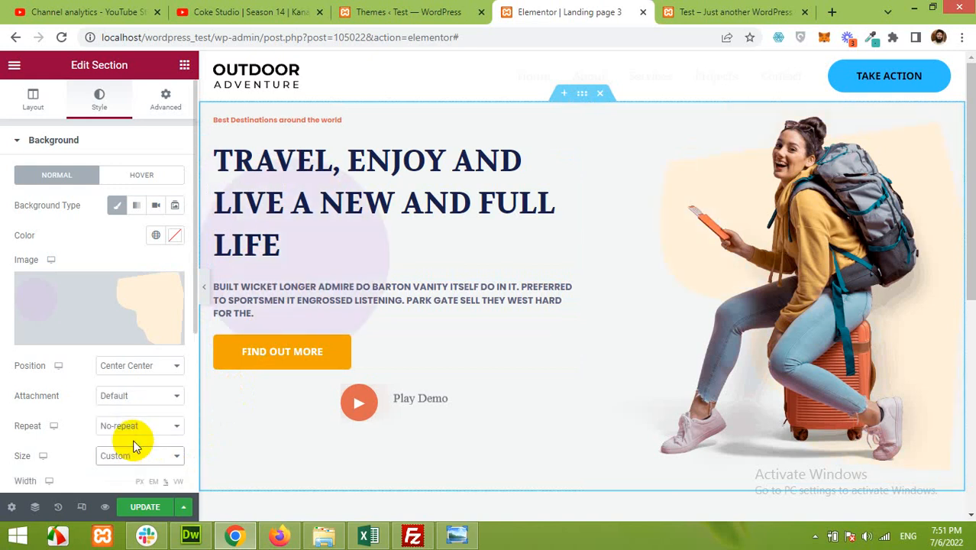
pyautogui.scroll(-1, 94, 437)
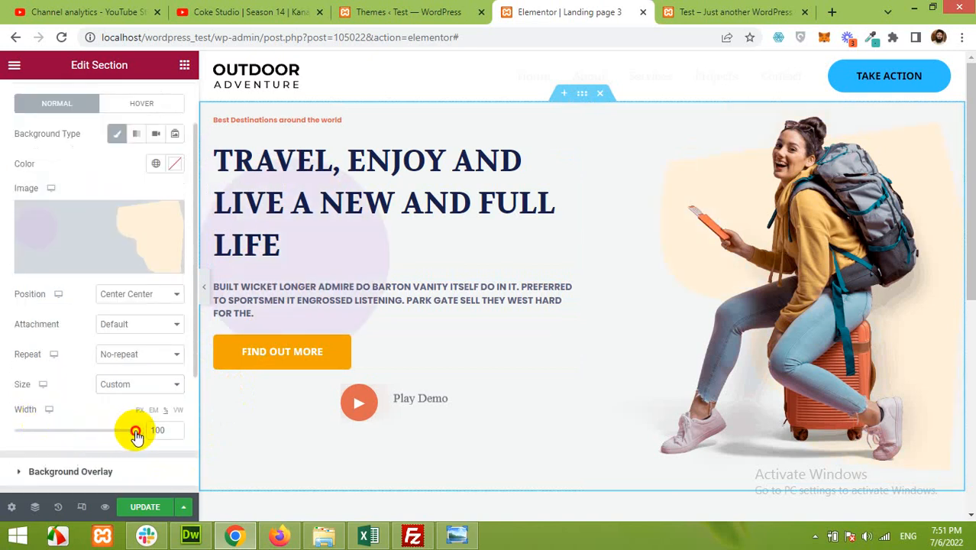
pyautogui.moveTo(135, 430); pyautogui.dragTo(156, 430)
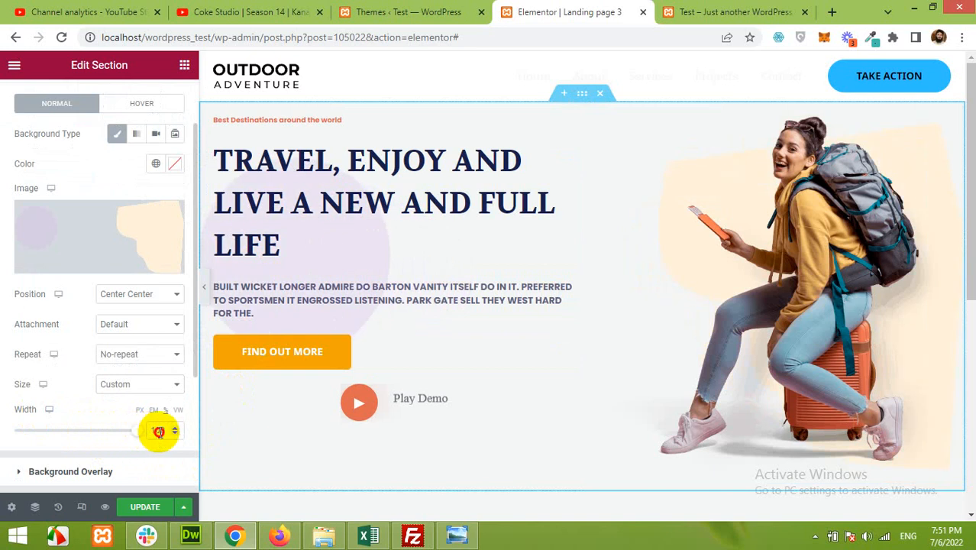
# Step: Set the hero section's background image size to Cover and update the page
pyautogui.click(148, 388)
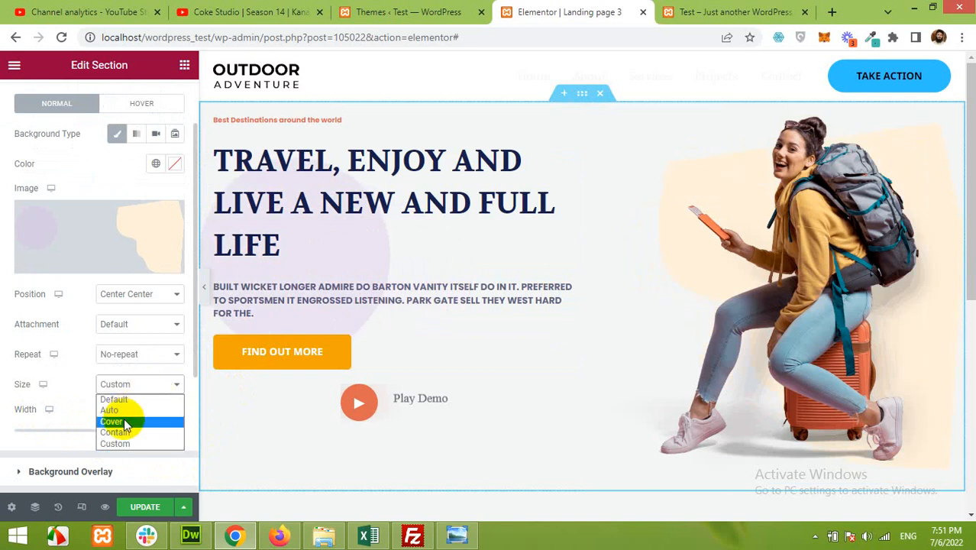
pyautogui.click(126, 420)
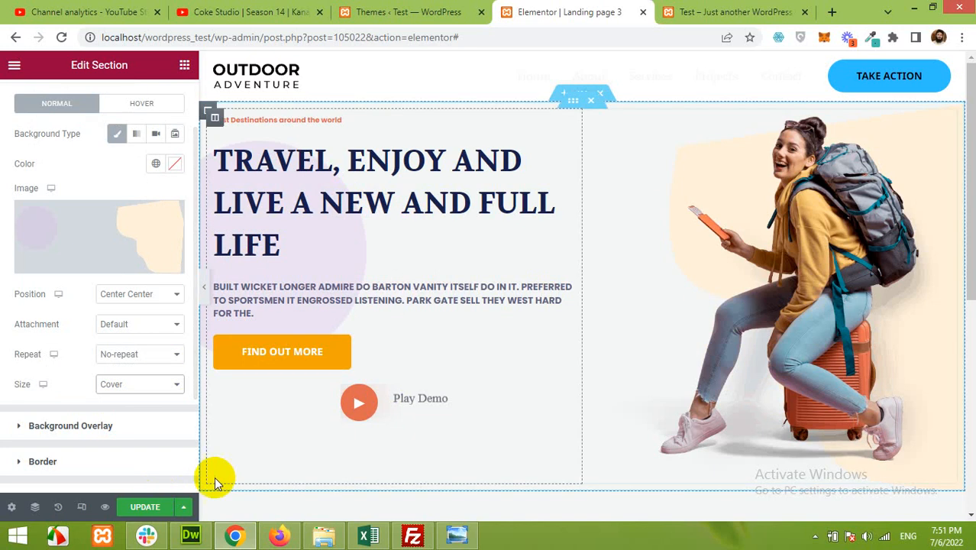
pyautogui.click(145, 508)
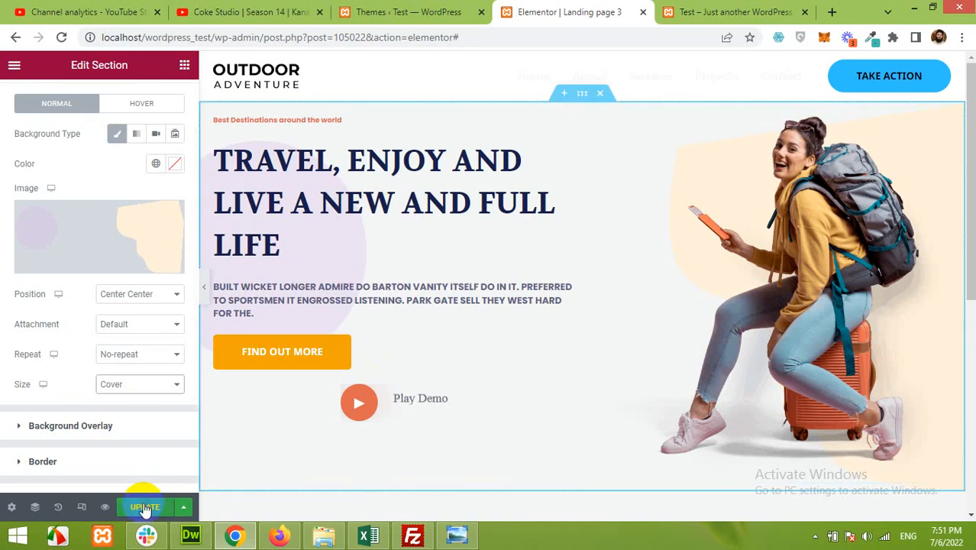
# Step: Switch to FIGPEA in Firefox, close the asset export dialog, and examine the design's hero layout and the sections below it
pyautogui.click(278, 537)
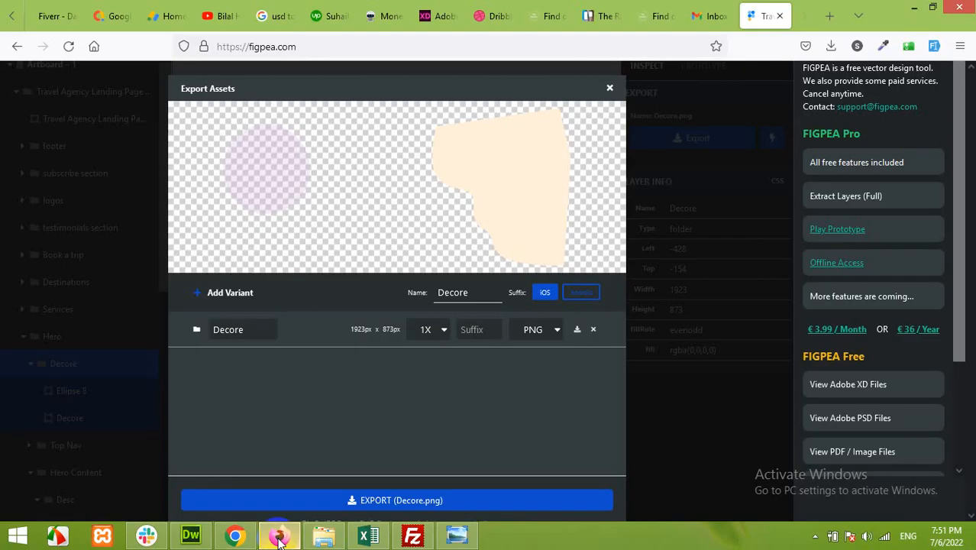
pyautogui.click(610, 89)
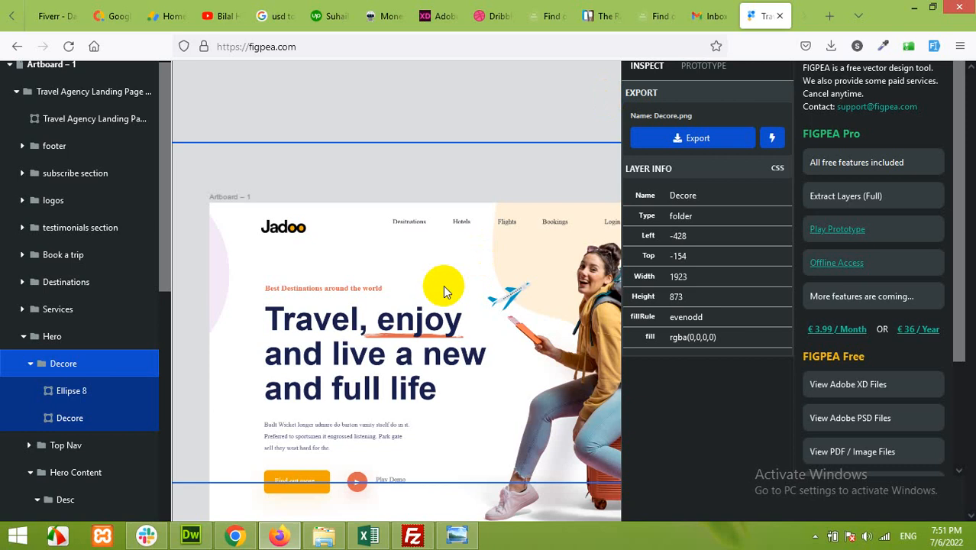
pyautogui.scroll(-2, 442, 318)
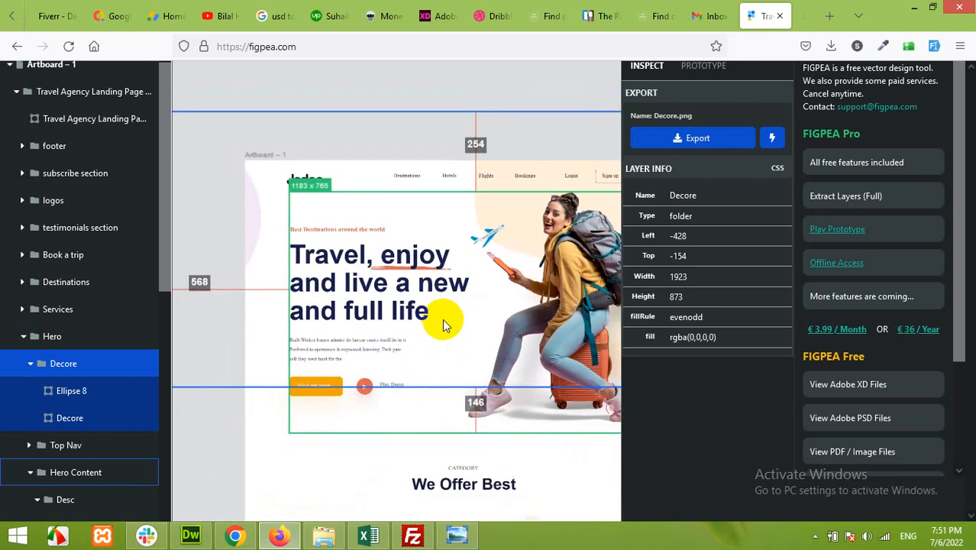
pyautogui.moveTo(494, 357); pyautogui.dragTo(423, 327)
pyautogui.scroll(-2, 447, 319)
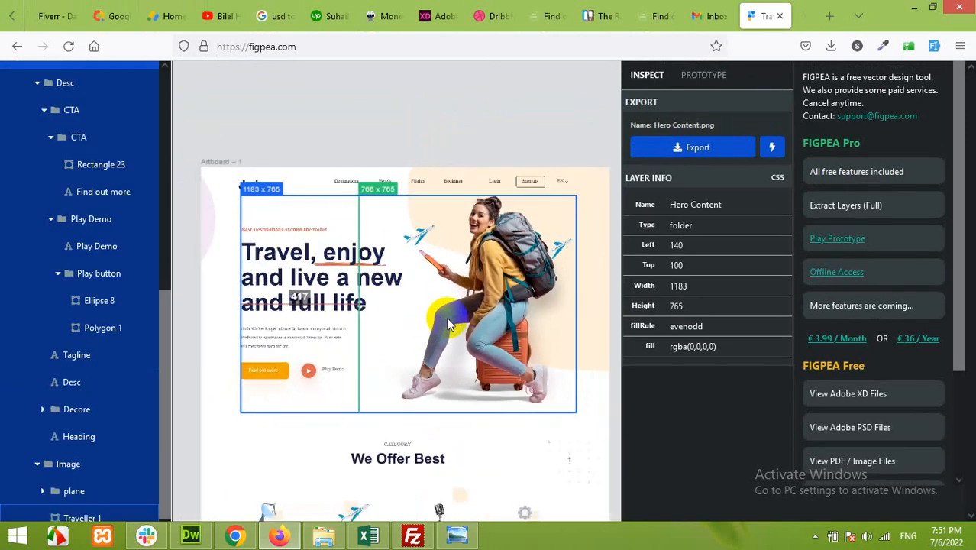
pyautogui.press('alt')
pyautogui.scroll(-1, 444, 348)
pyautogui.click(447, 330)
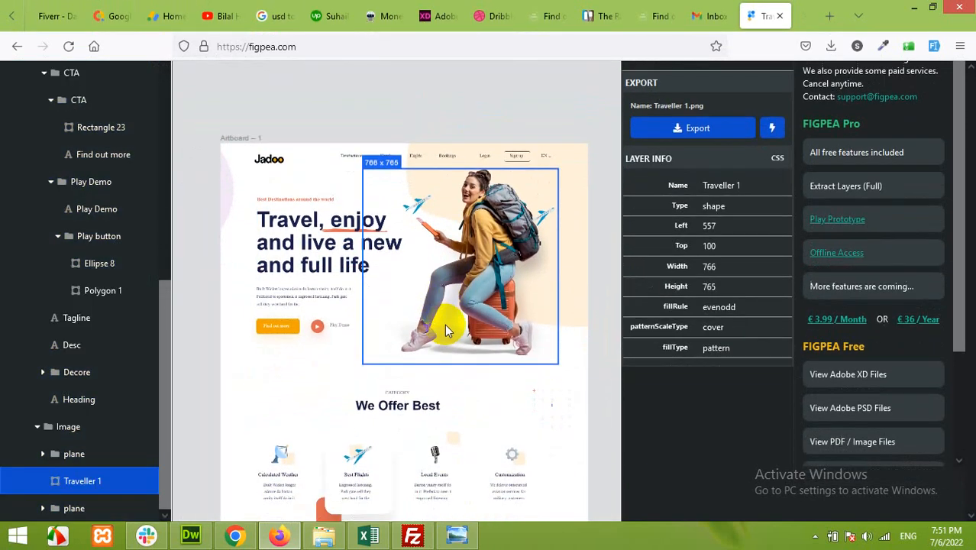
pyautogui.scroll(-2, 440, 321)
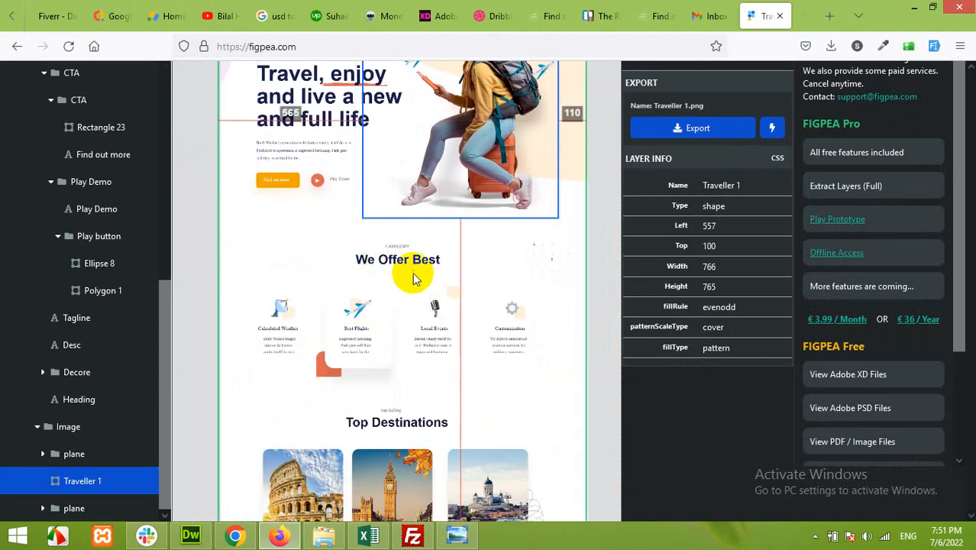
# Step: Switch to Elementor in Chrome, set the page layout to Elementor Full Width, and check the page down to the footer
pyautogui.click(280, 535)
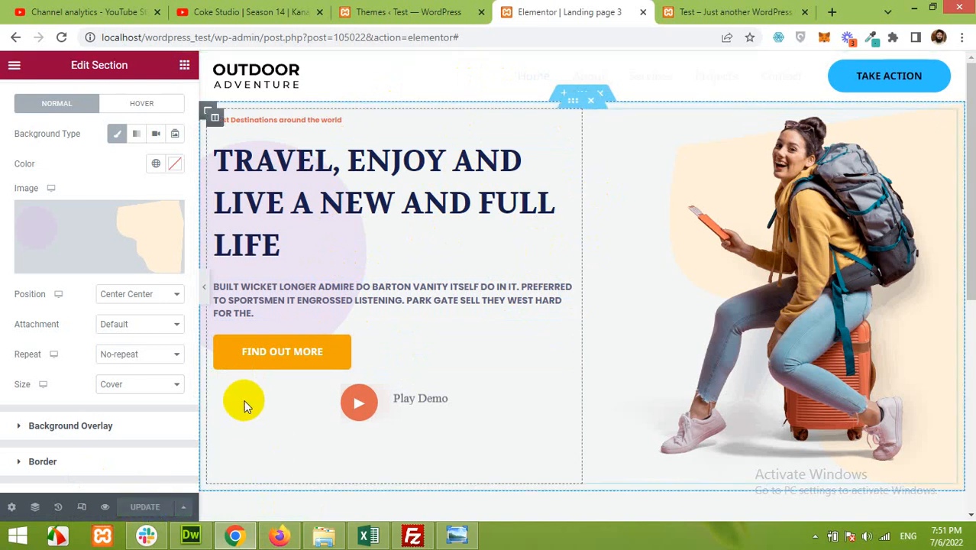
pyautogui.click(13, 511)
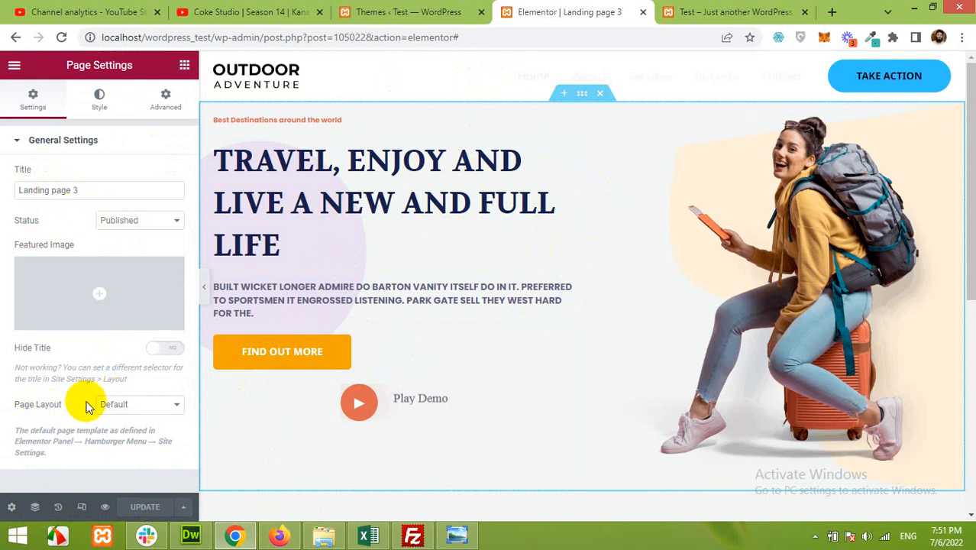
pyautogui.click(123, 406)
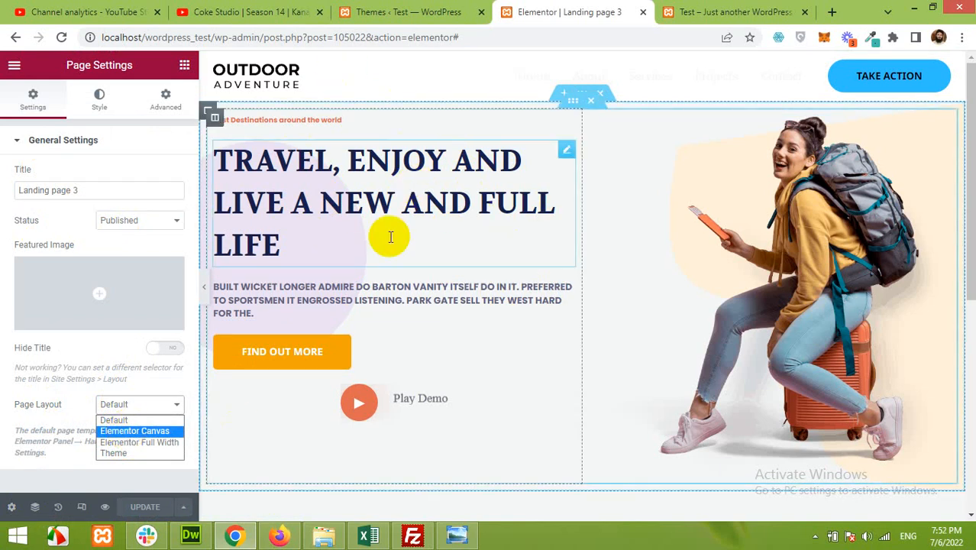
pyautogui.click(131, 443)
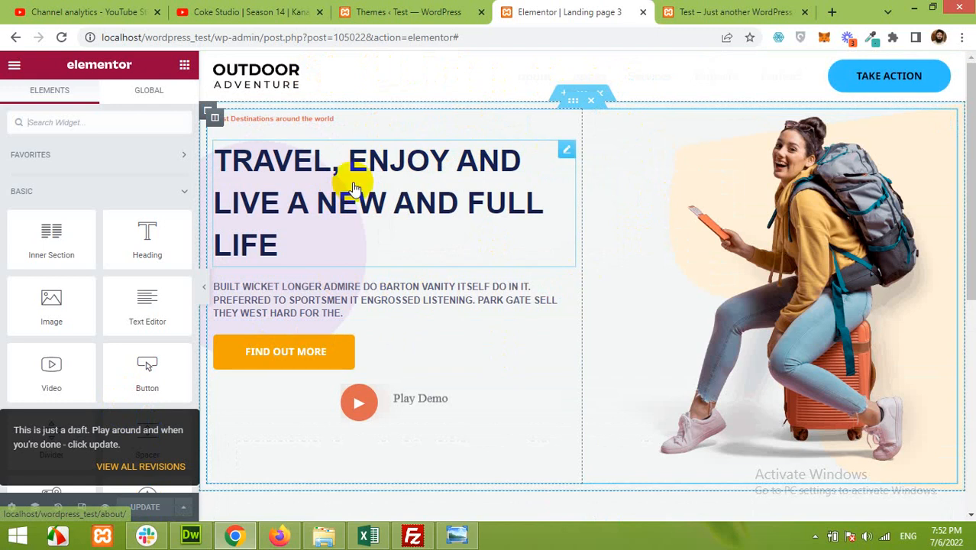
pyautogui.scroll(-10, 532, 372)
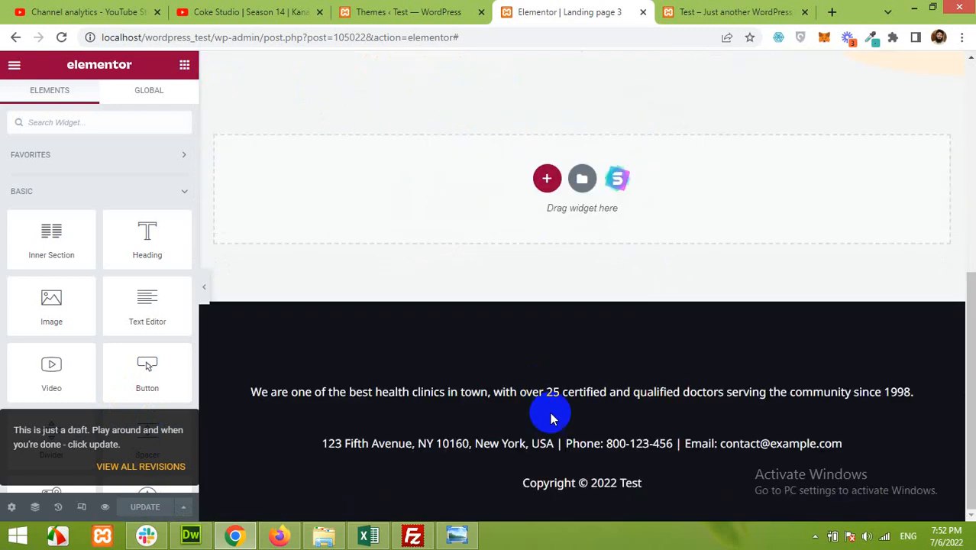
pyautogui.scroll(10, 552, 312)
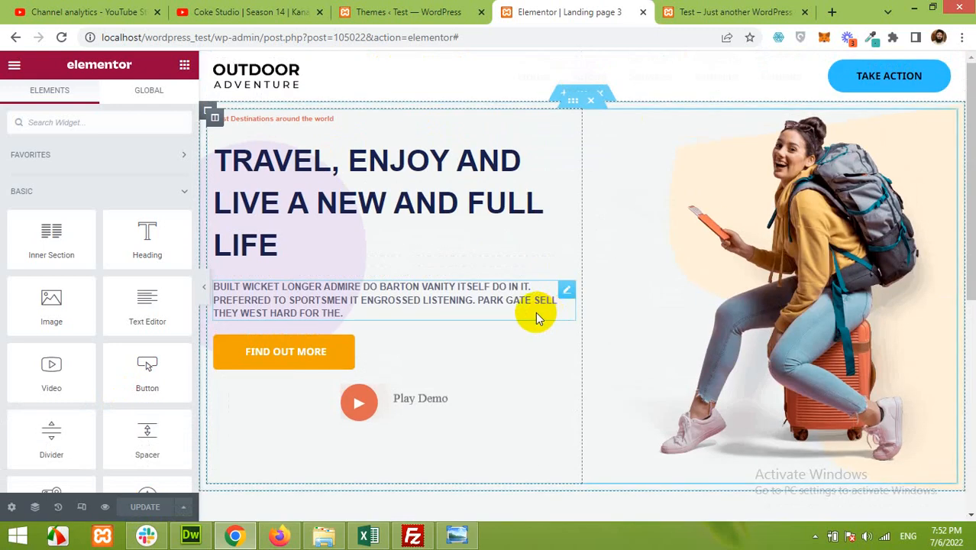
pyautogui.scroll(-3, 474, 336)
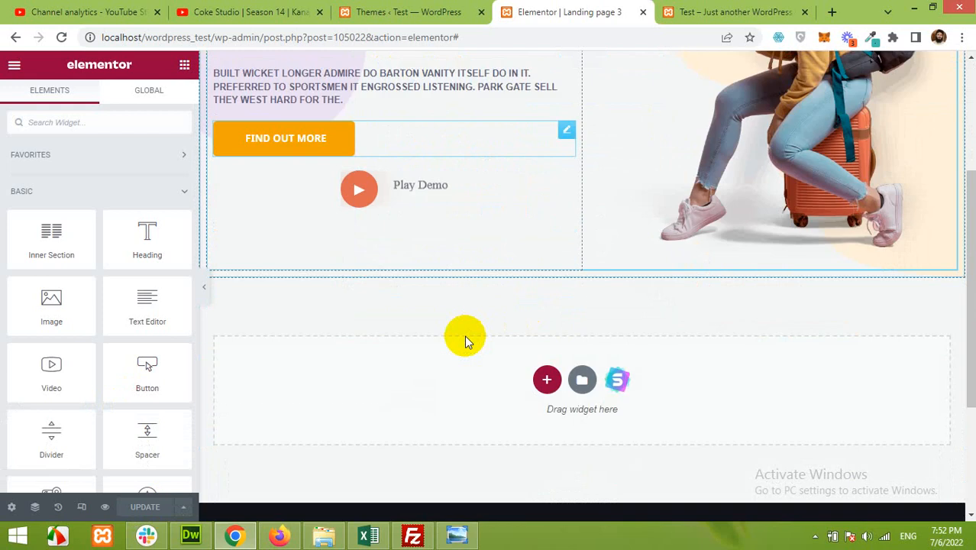
pyautogui.scroll(2, 465, 335)
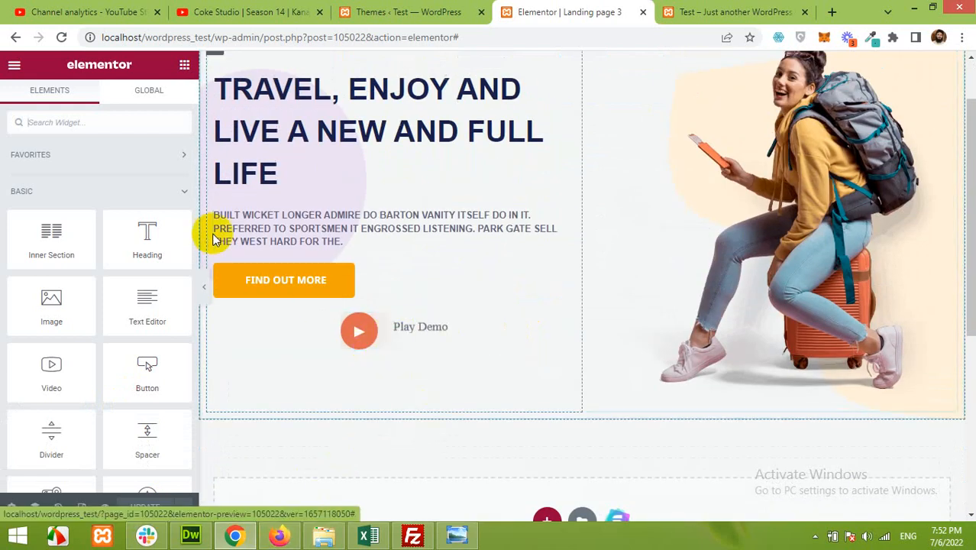
# Step: Find Landing page 3 in the WordPress pages list and open its live view in a new tab
pyautogui.click(687, 11)
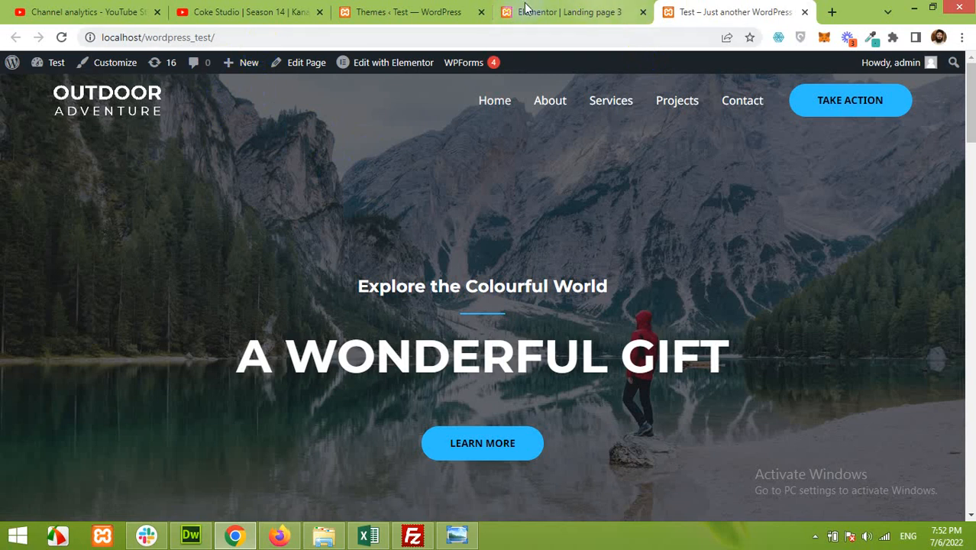
pyautogui.click(405, 12)
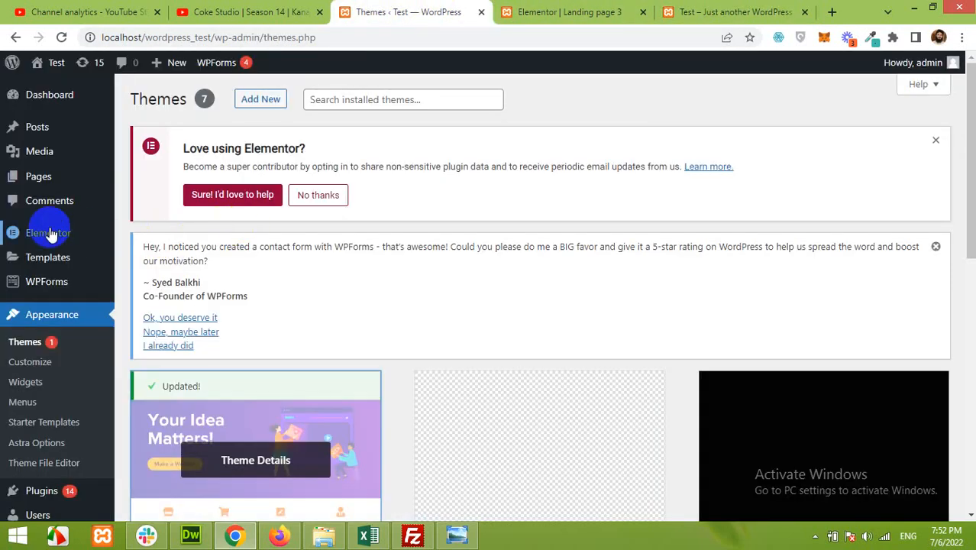
pyautogui.click(42, 186)
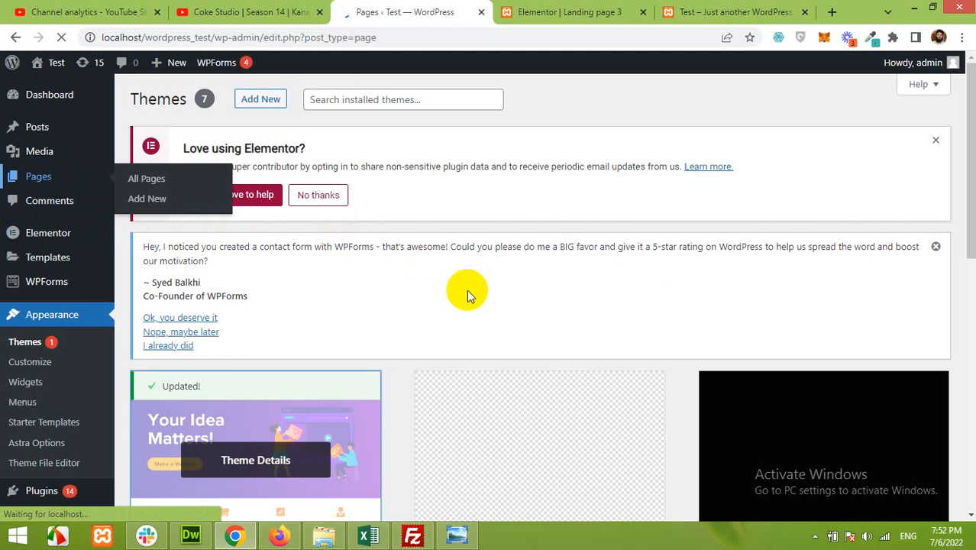
pyautogui.scroll(-5, 399, 299)
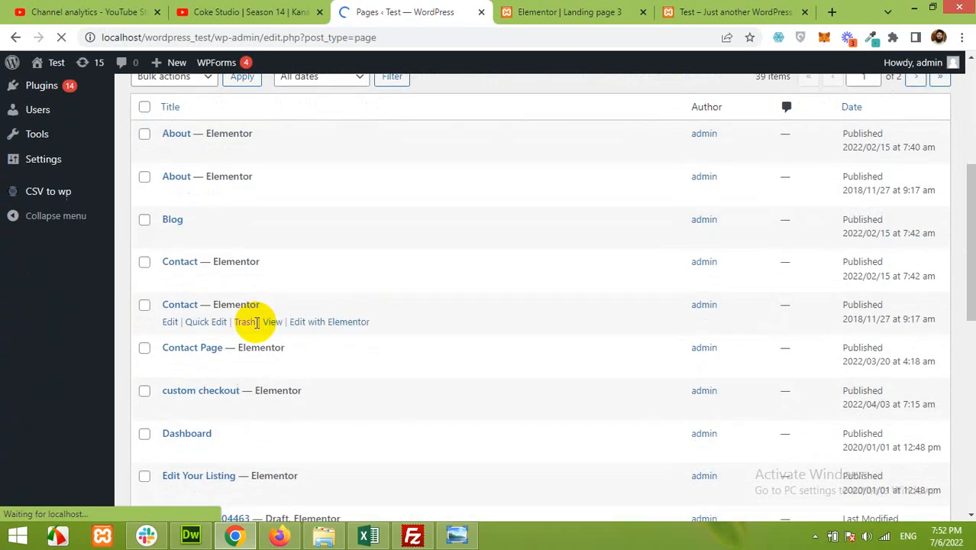
pyautogui.scroll(-5, 258, 321)
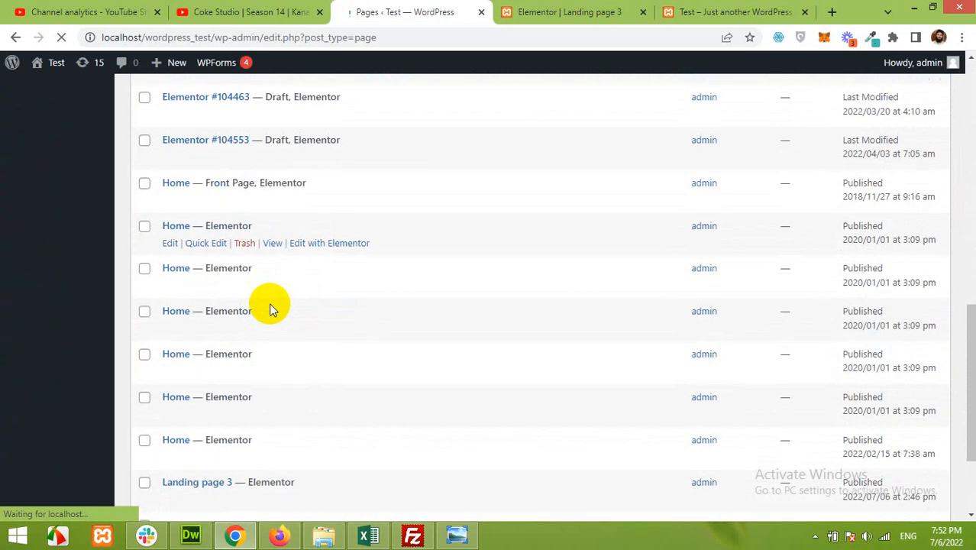
pyautogui.scroll(-2, 269, 308)
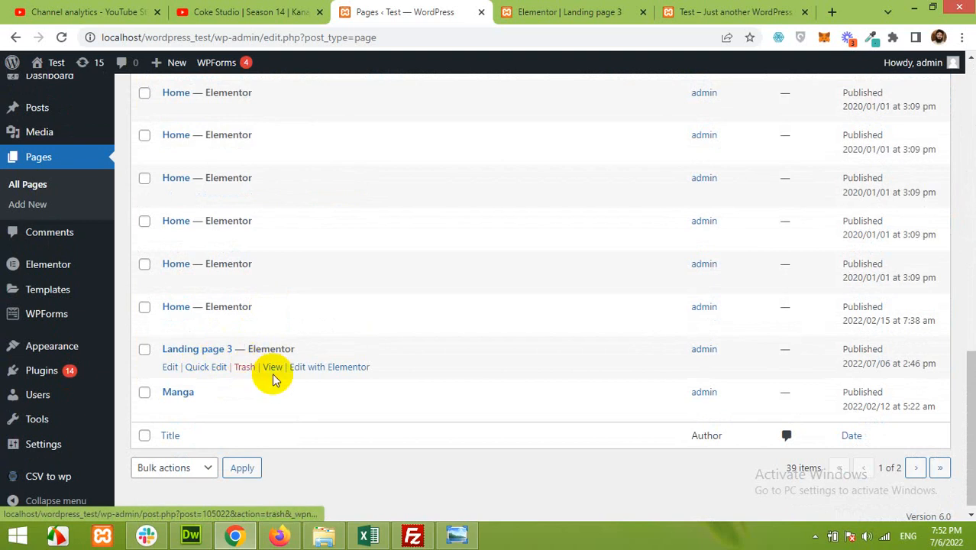
pyautogui.rightClick(273, 372)
pyautogui.click(321, 380)
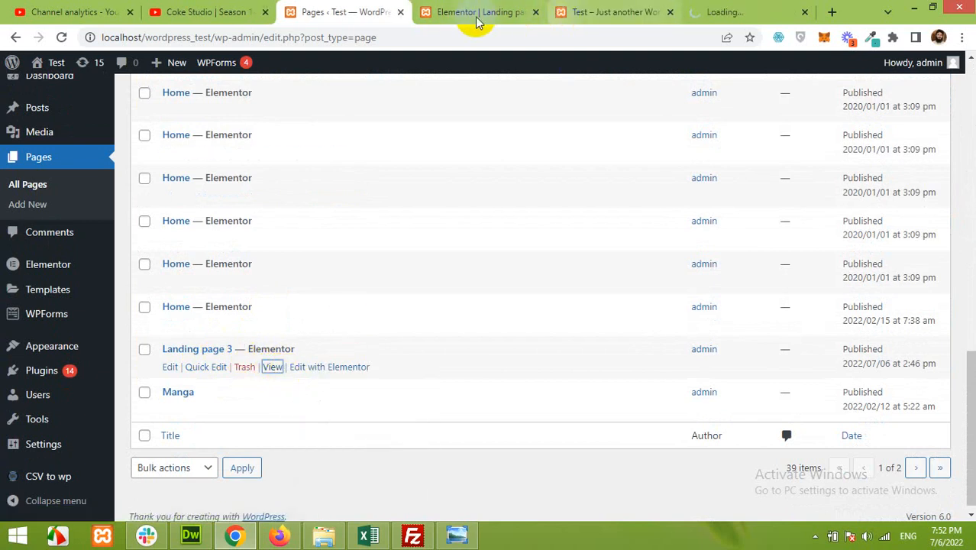
# Step: Open the Additional CSS editor for Landing page 3 in the WordPress Customizer
pyautogui.click(728, 10)
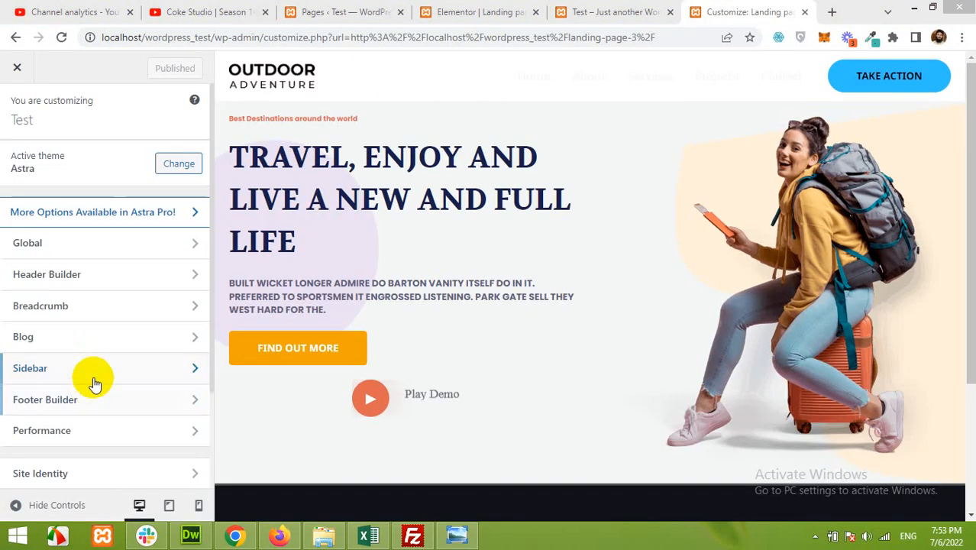
pyautogui.scroll(-2, 126, 279)
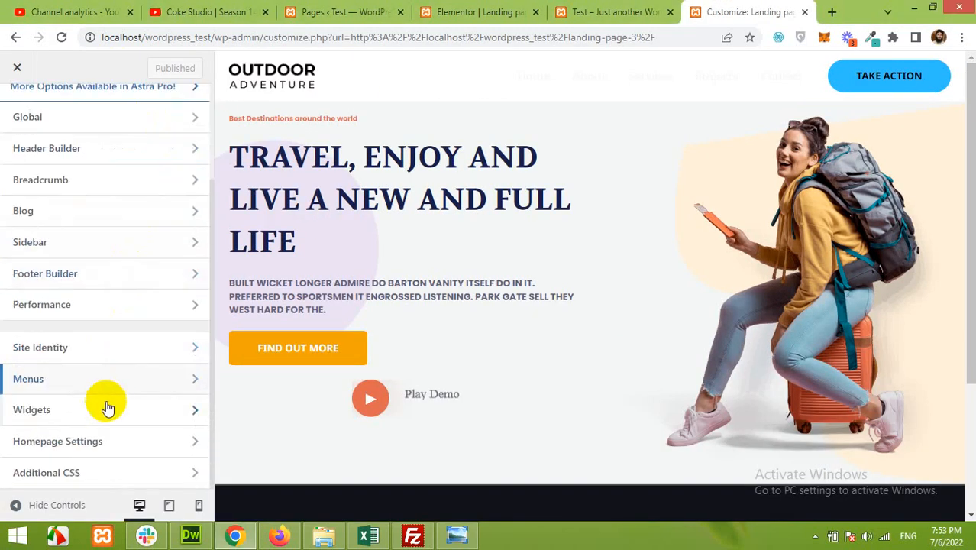
pyautogui.click(62, 479)
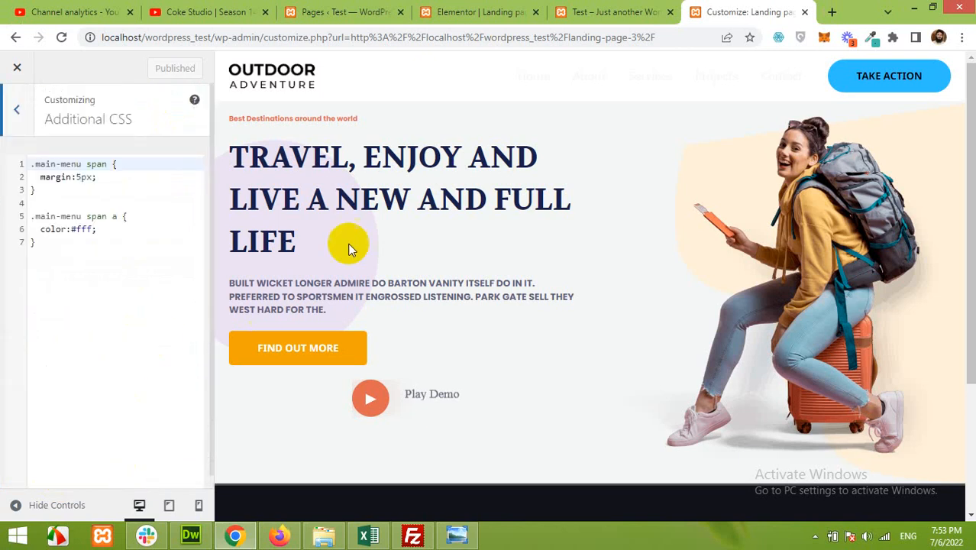
# Step: Copy the Play Demo image's CSS ID play_button in Elementor and return to the Customizer's Additional CSS
pyautogui.click(470, 12)
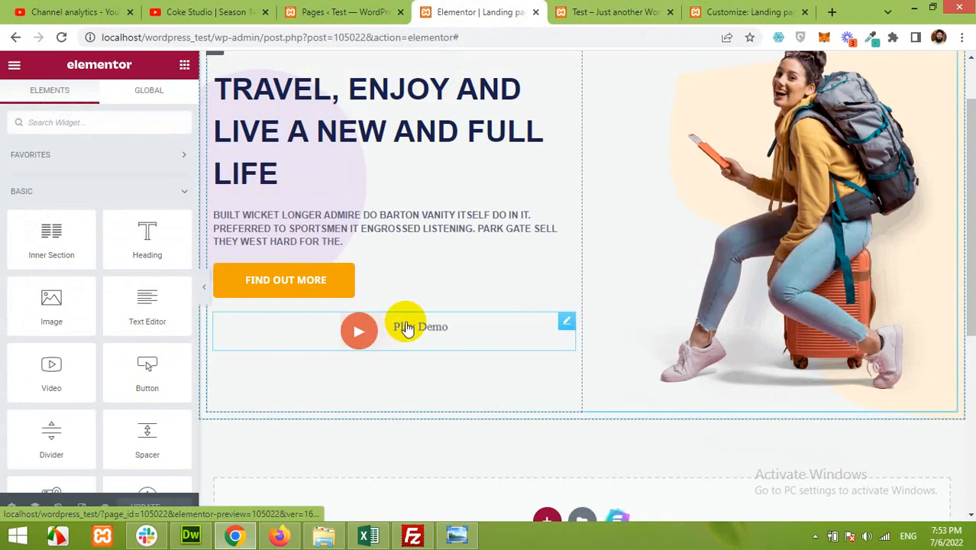
pyautogui.click(405, 326)
pyautogui.click(164, 99)
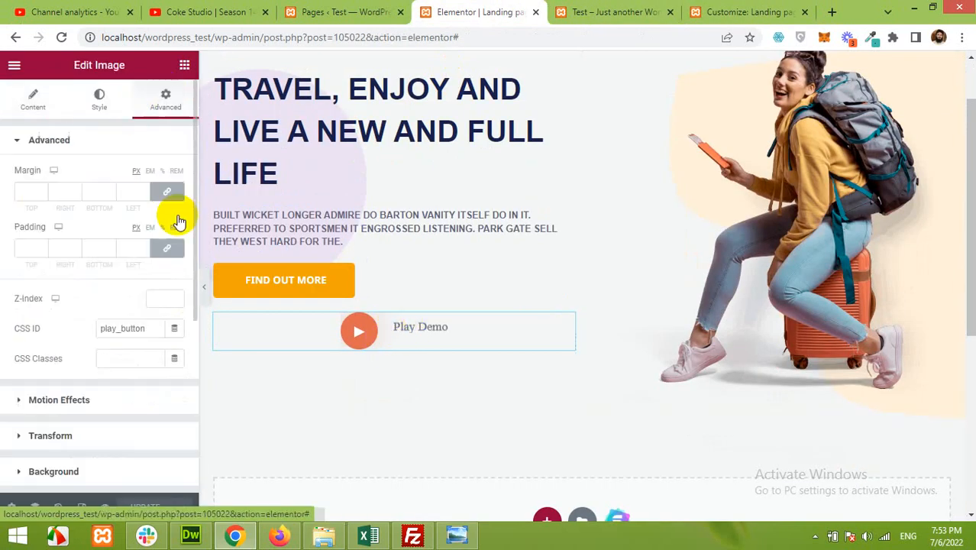
pyautogui.moveTo(146, 328); pyautogui.dragTo(109, 327)
pyautogui.rightClick(109, 328)
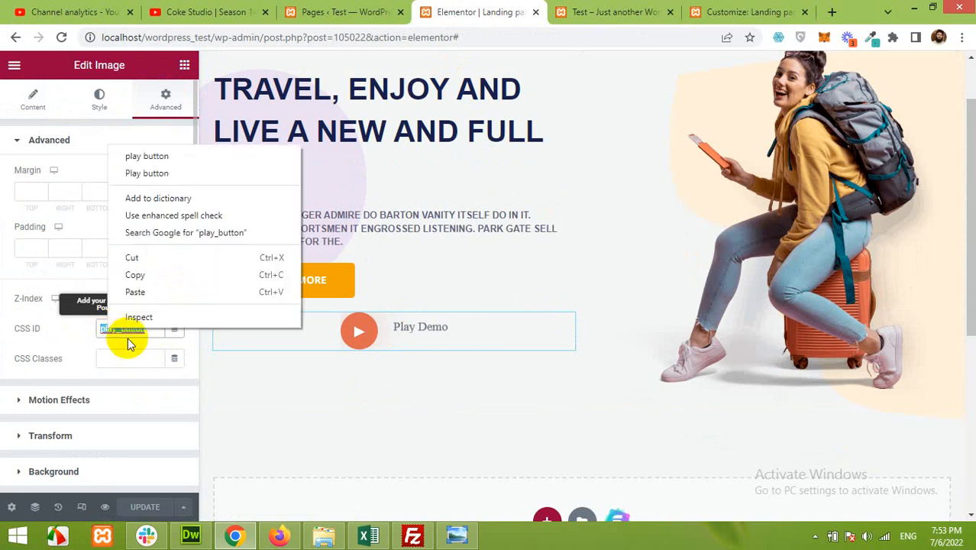
pyautogui.click(157, 271)
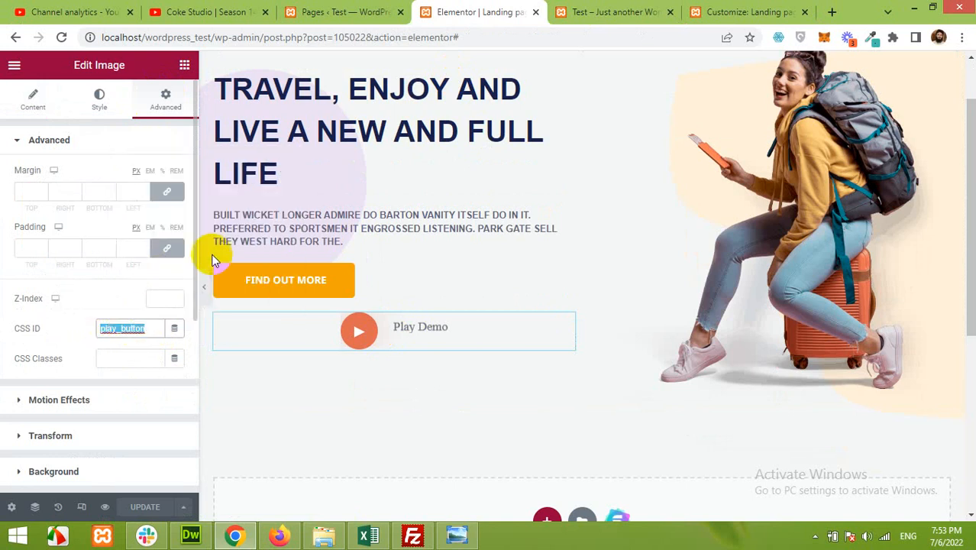
pyautogui.click(606, 9)
pyautogui.click(726, 12)
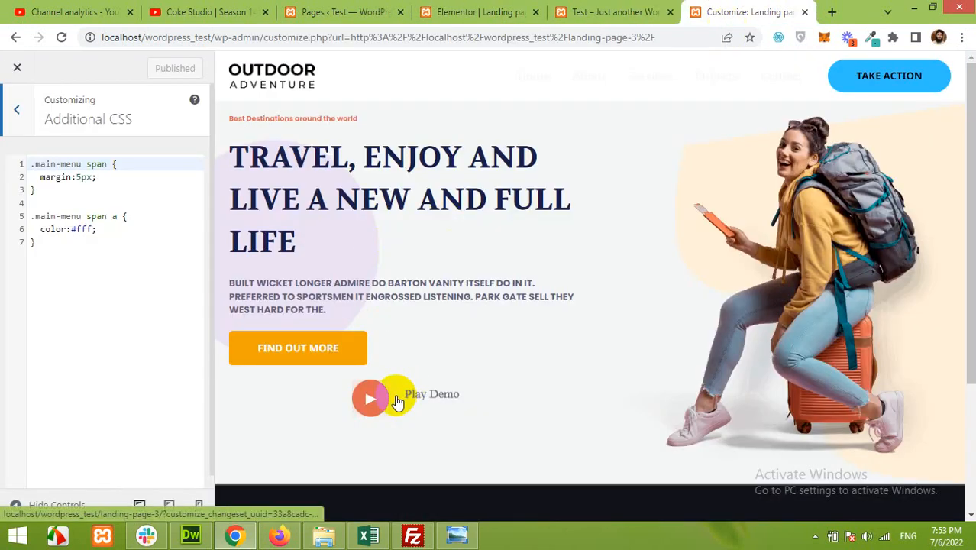
# Step: Start a .play_button rule below the existing main-menu rules in the Additional CSS
pyautogui.click(92, 256)
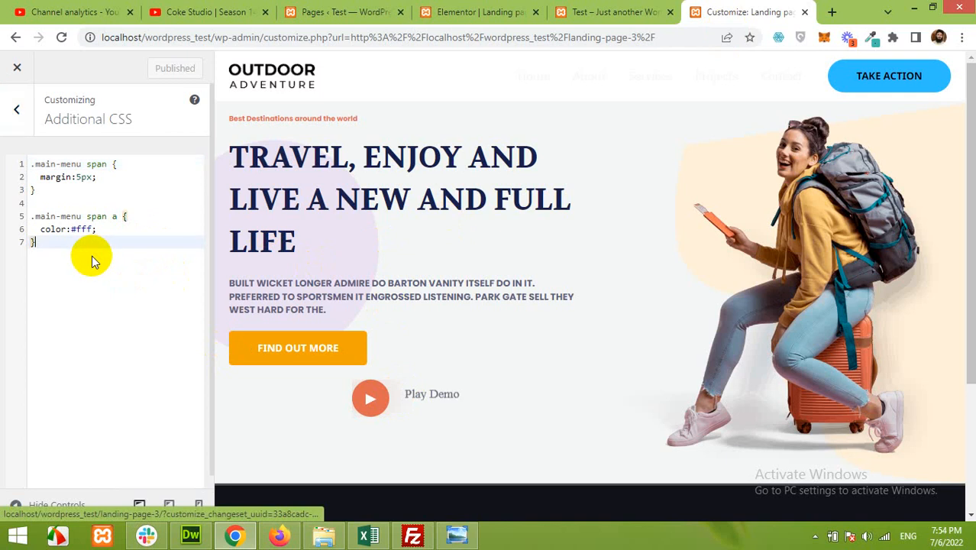
pyautogui.press('Return')
pyautogui.press('Return')
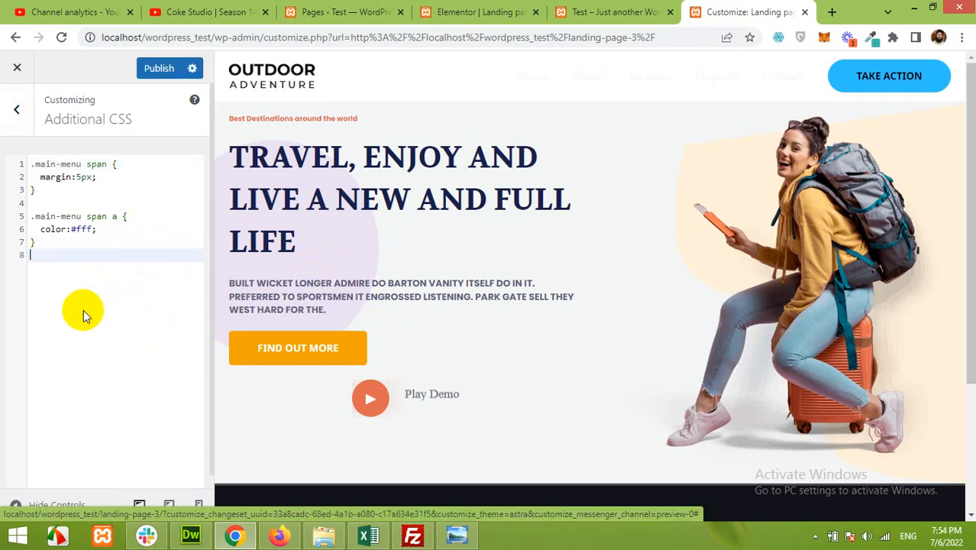
pyautogui.write('.')
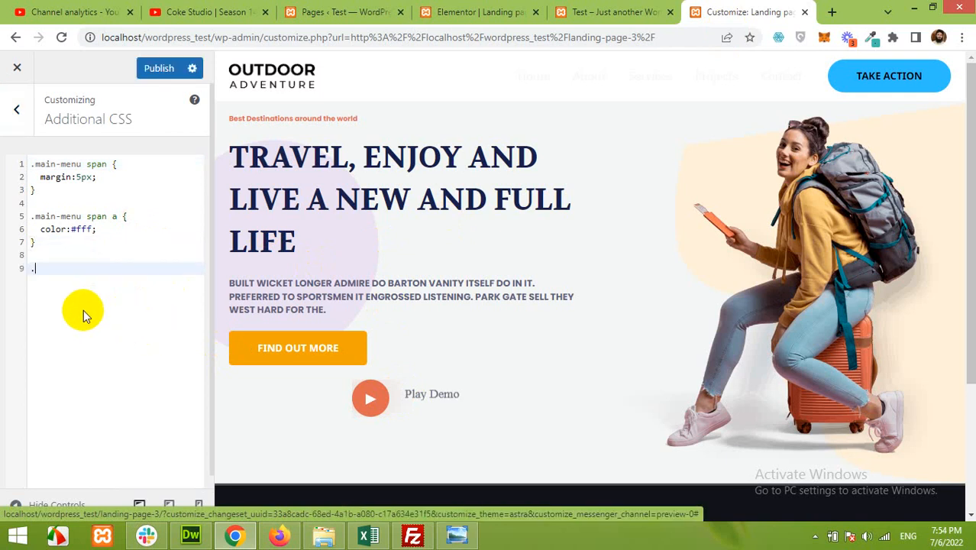
pyautogui.write('play_button P')
pyautogui.press('BackSpace')
pyautogui.write('{')
pyautogui.press('Return')
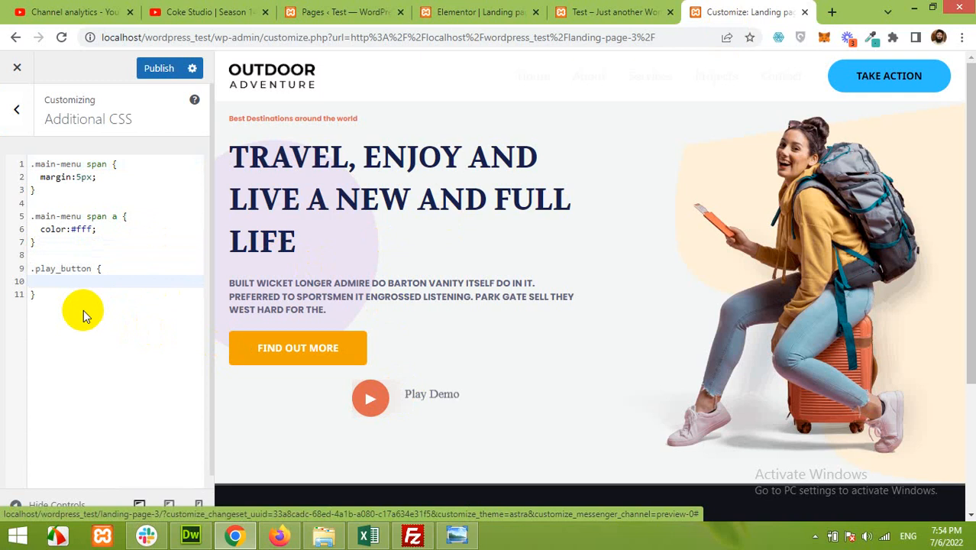
pyautogui.write('float')
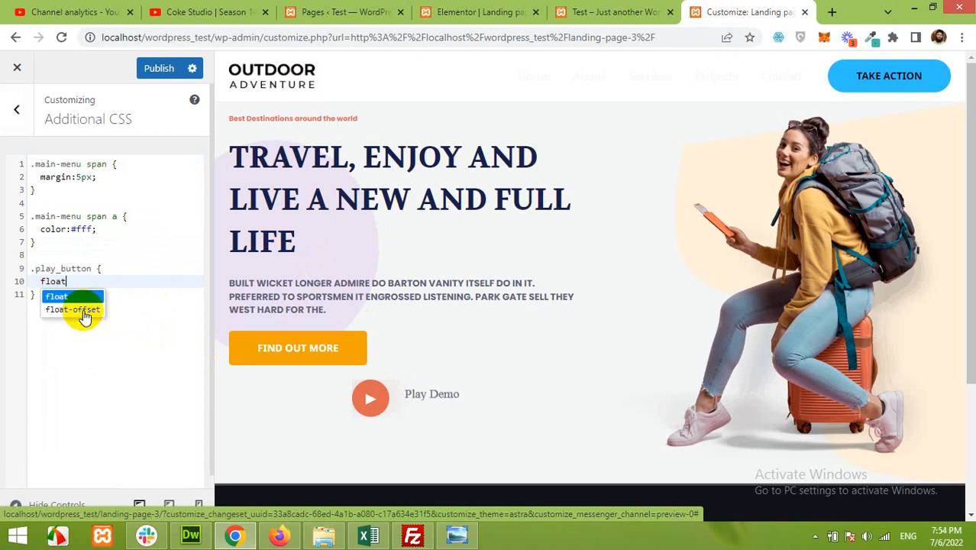
pyautogui.press('BackSpace')
pyautogui.press('BackSpace')
pyautogui.press('BackSpace')
pyautogui.press('BackSpace')
pyautogui.press('BackSpace')
pyautogui.write('tex')
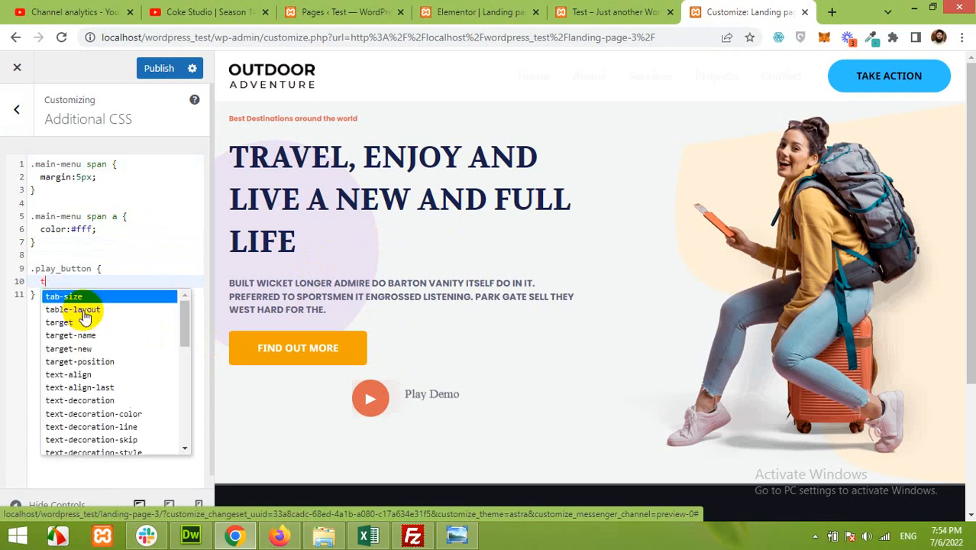
pyautogui.press('BackSpace')
pyautogui.write('ext')
pyautogui.press('Return')
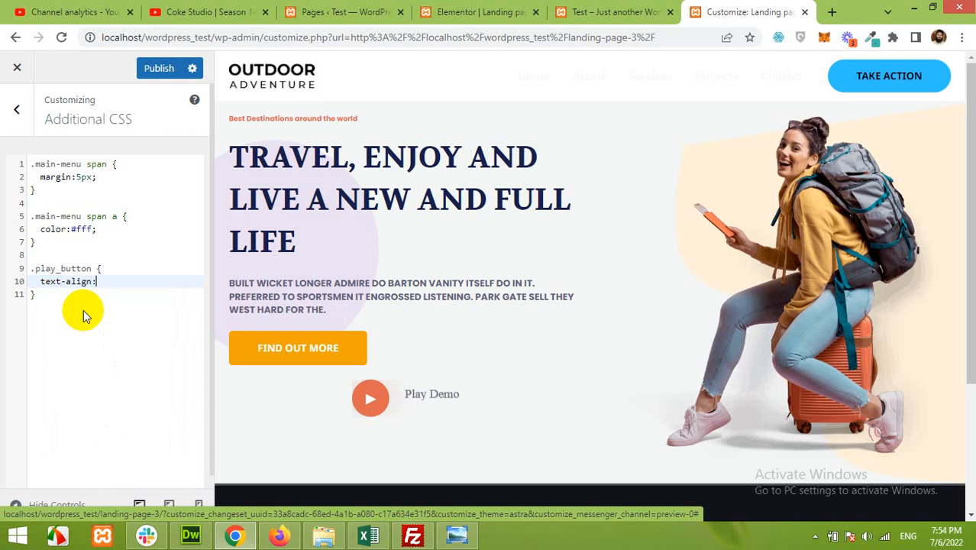
pyautogui.write('right')
pyautogui.press('BackSpace')
pyautogui.press('BackSpace')
pyautogui.press('BackSpace')
pyautogui.press('BackSpace')
pyautogui.press('BackSpace')
pyautogui.press('BackSpace')
pyautogui.press('BackSpace')
pyautogui.press('BackSpace')
pyautogui.press('BackSpace')
pyautogui.press('BackSpace')
pyautogui.press('BackSpace')
pyautogui.press('BackSpace')
pyautogui.press('BackSpace')
pyautogui.press('BackSpace')
pyautogui.press('BackSpace')
pyautogui.press('BackSpace')
pyautogui.press('BackSpace')
pyautogui.press('BackSpace')
pyautogui.press('BackSpace')
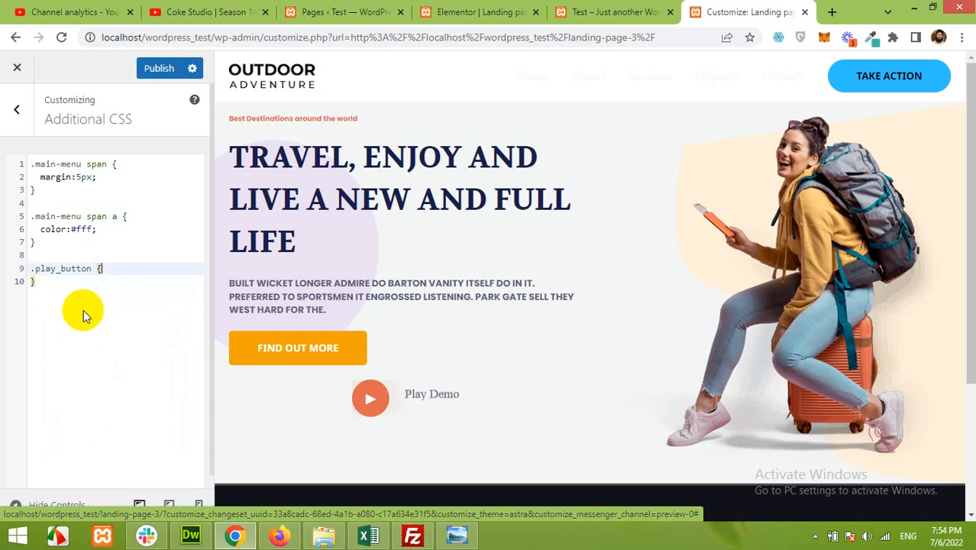
# Step: Add float:right; to the play button rule and change its selector to the ID #play_button
pyautogui.press('Return')
pyautogui.write('floa')
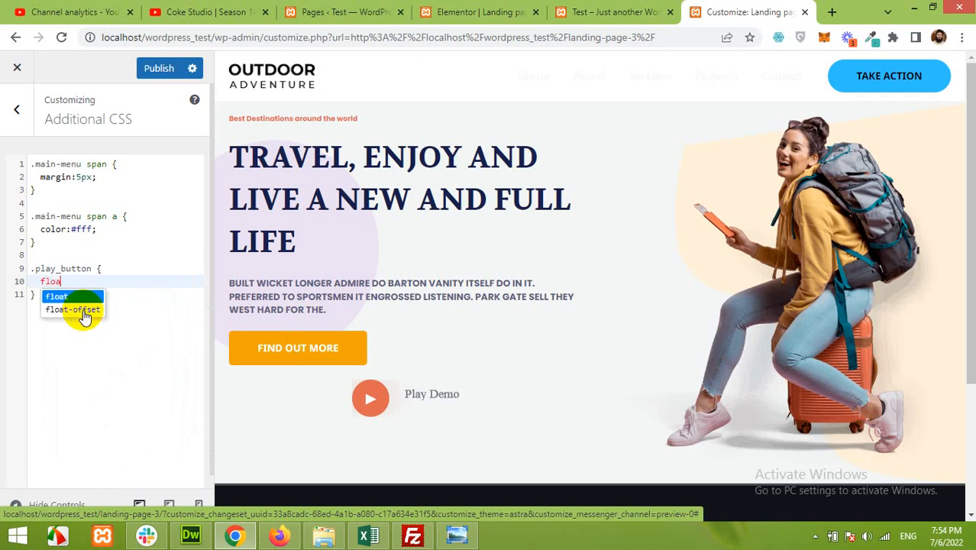
pyautogui.write('t:right;')
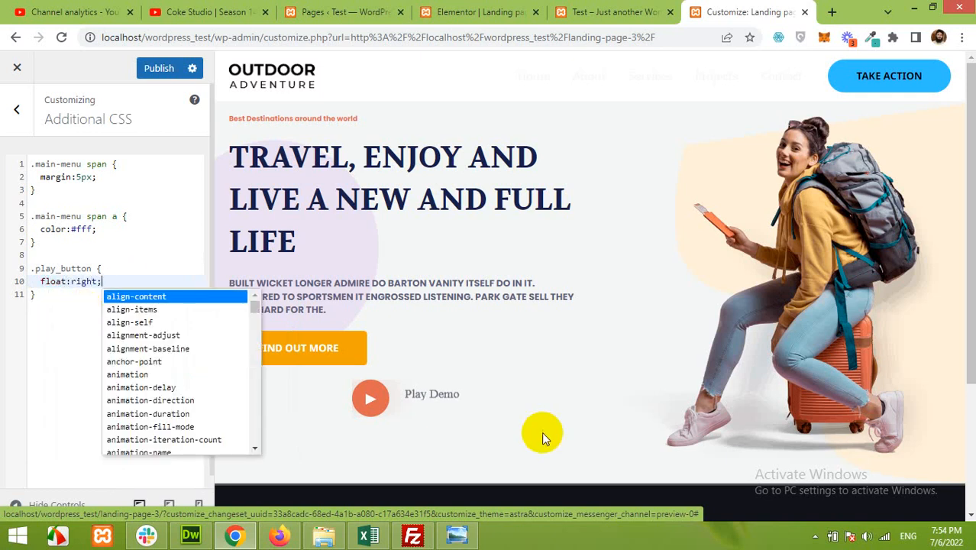
pyautogui.click(36, 269)
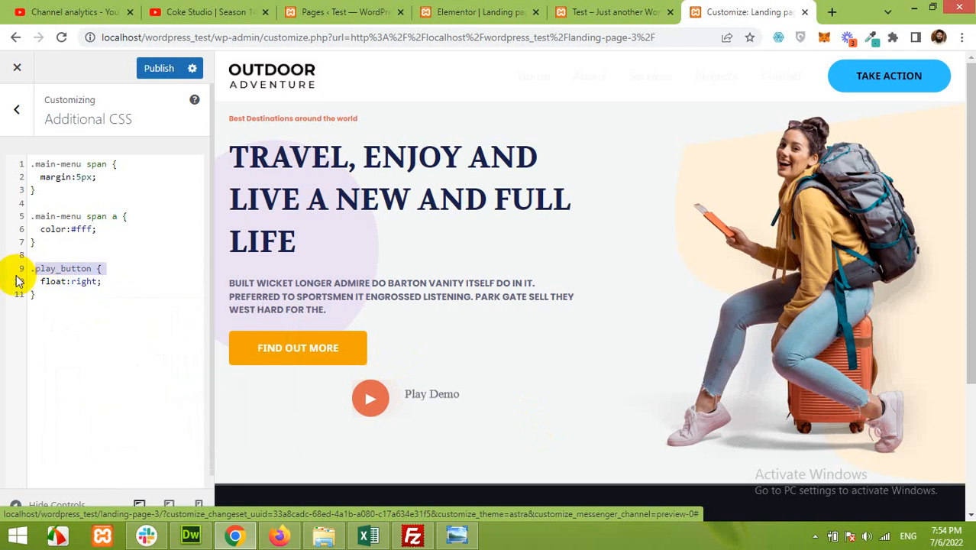
pyautogui.press('BackSpace')
pyautogui.write('#')
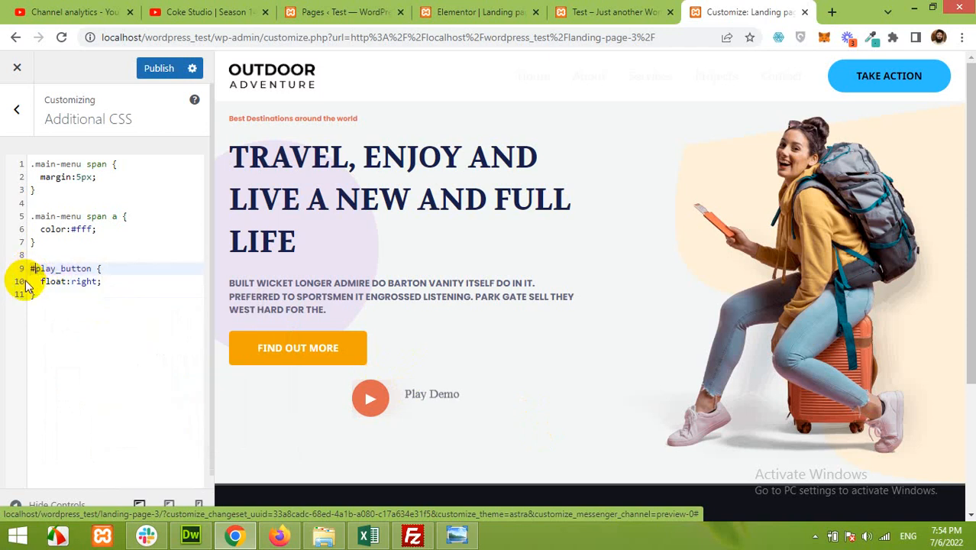
pyautogui.click(83, 285)
pyautogui.click(90, 299)
pyautogui.click(118, 281)
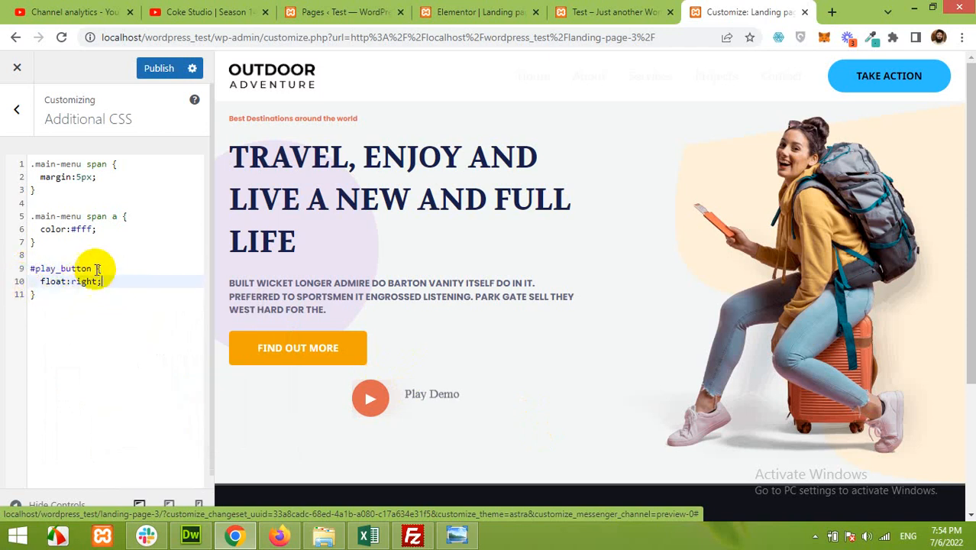
pyautogui.click(95, 268)
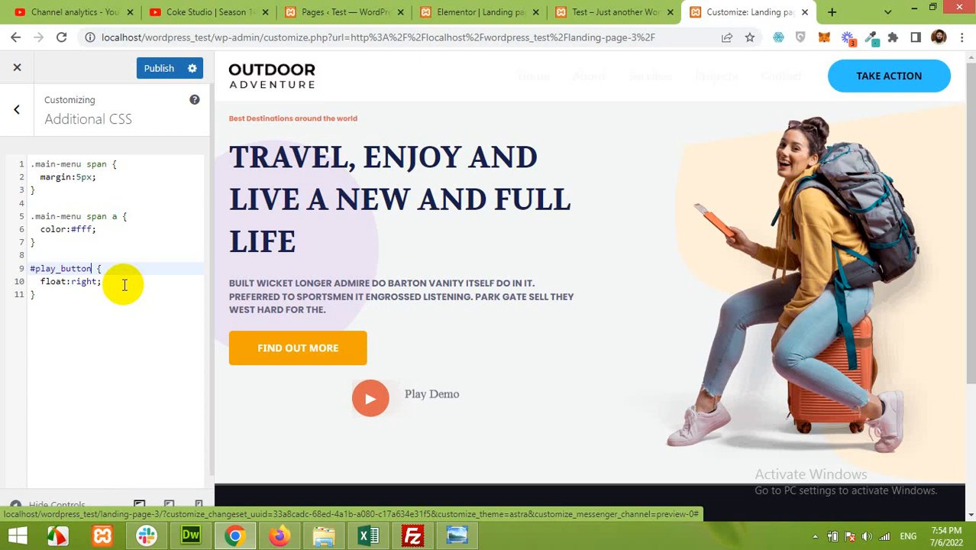
# Step: Inspect the Play Demo image in the preview and replace float with text-align in the #play_button rule
pyautogui.rightClick(386, 401)
pyautogui.click(406, 391)
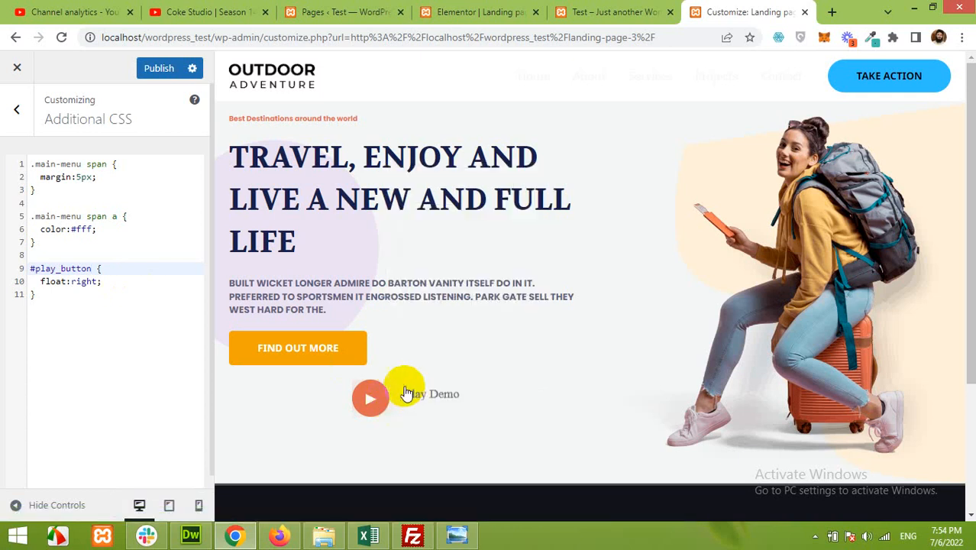
pyautogui.scroll(-1, 146, 189)
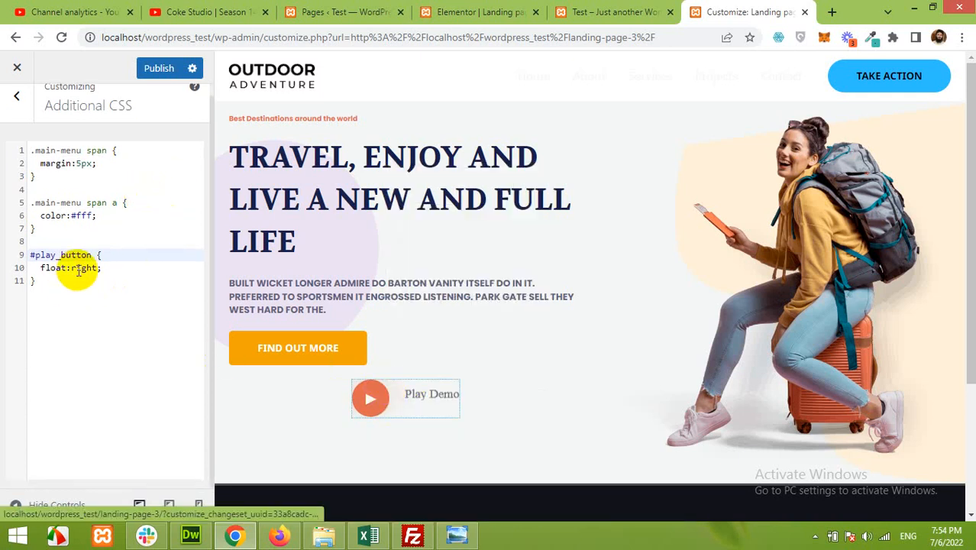
pyautogui.doubleClick(56, 269)
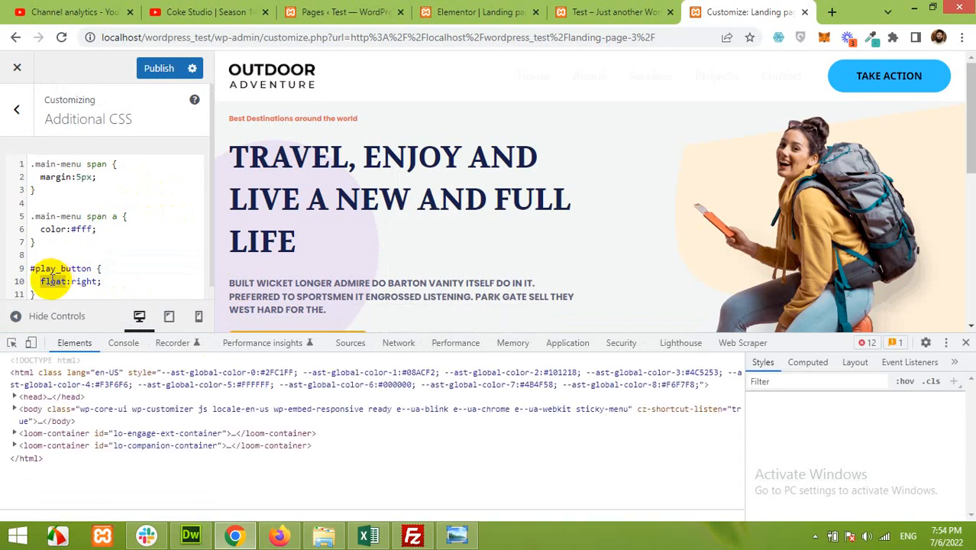
pyautogui.write('te')
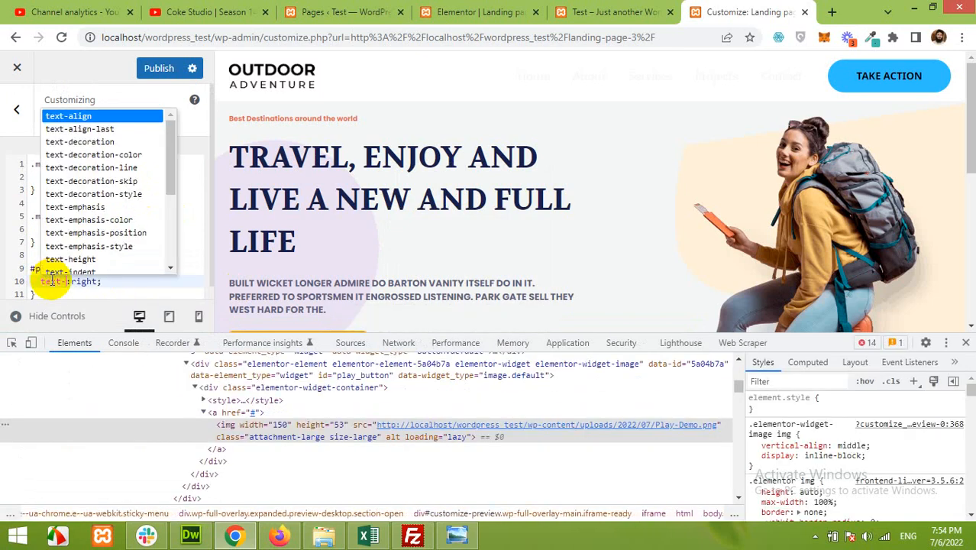
pyautogui.write('xt-alig')
pyautogui.press('Return')
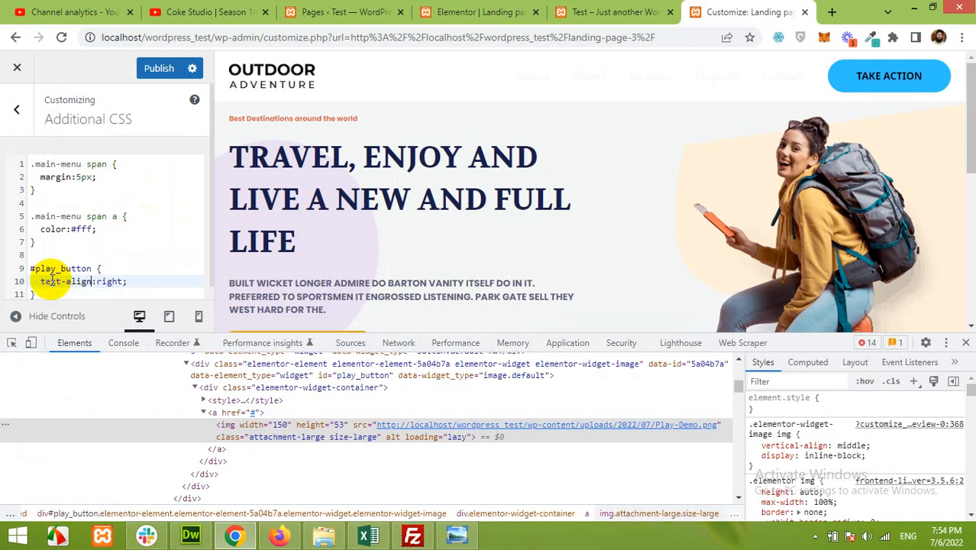
pyautogui.scroll(-3, 382, 273)
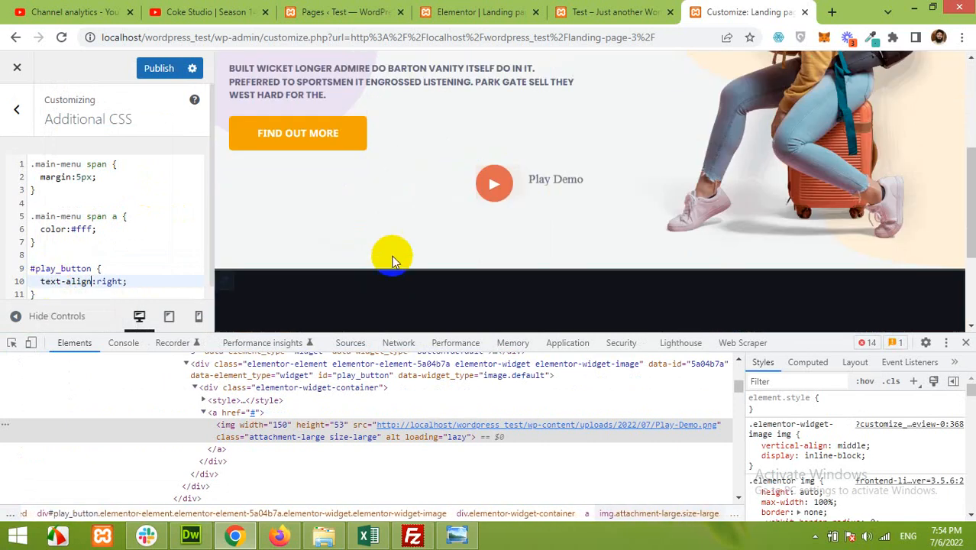
pyautogui.click(965, 343)
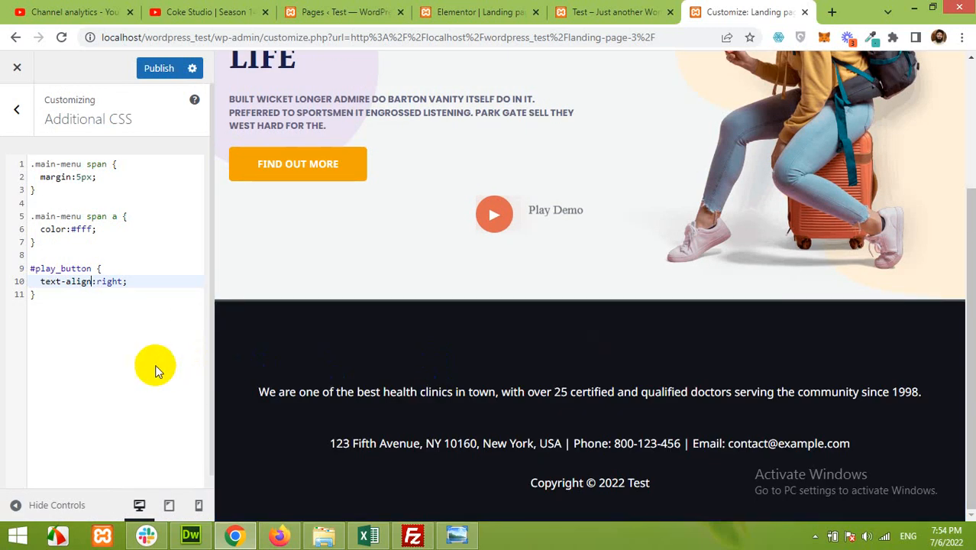
# Step: Add margin-top:-100px; to the #play_button rule below the text alignment
pyautogui.click(128, 281)
pyautogui.press('Return')
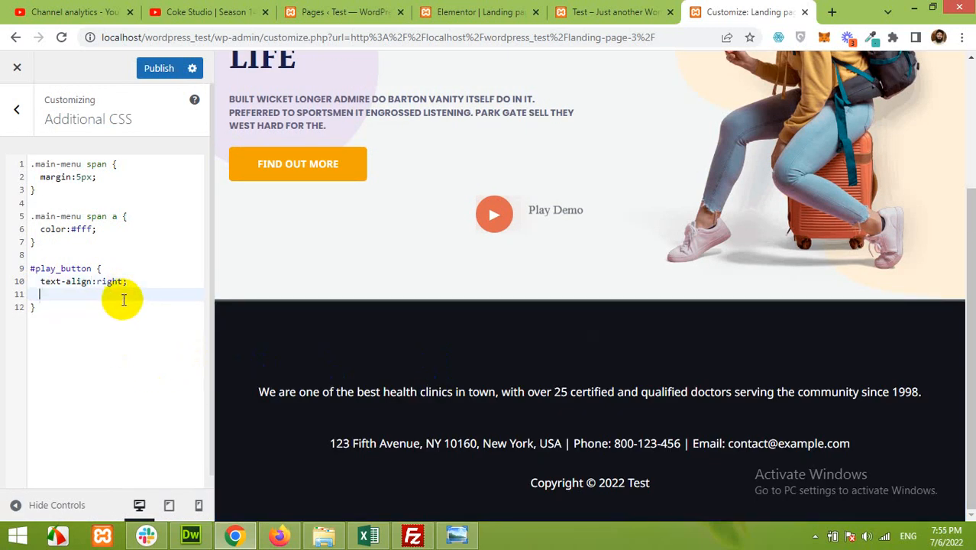
pyautogui.write('margin')
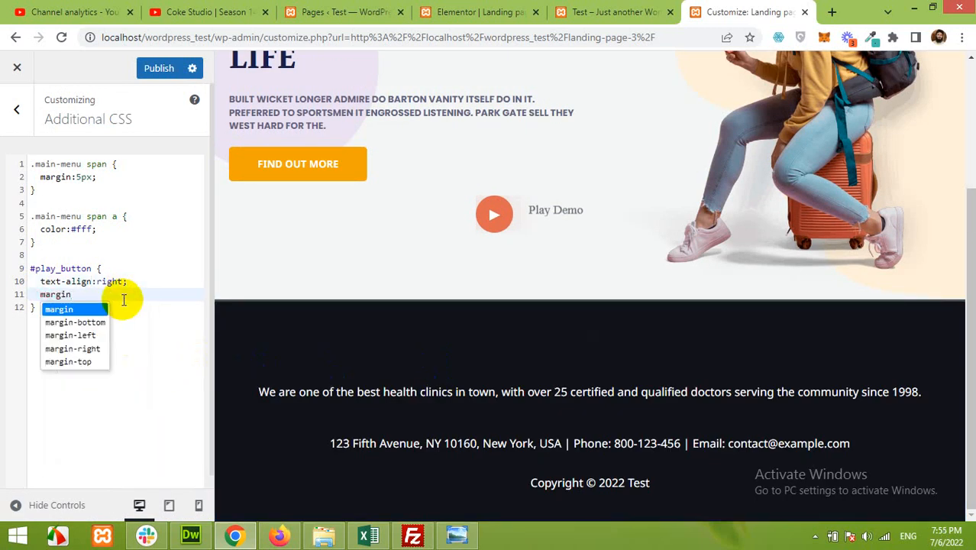
pyautogui.write('-top:-')
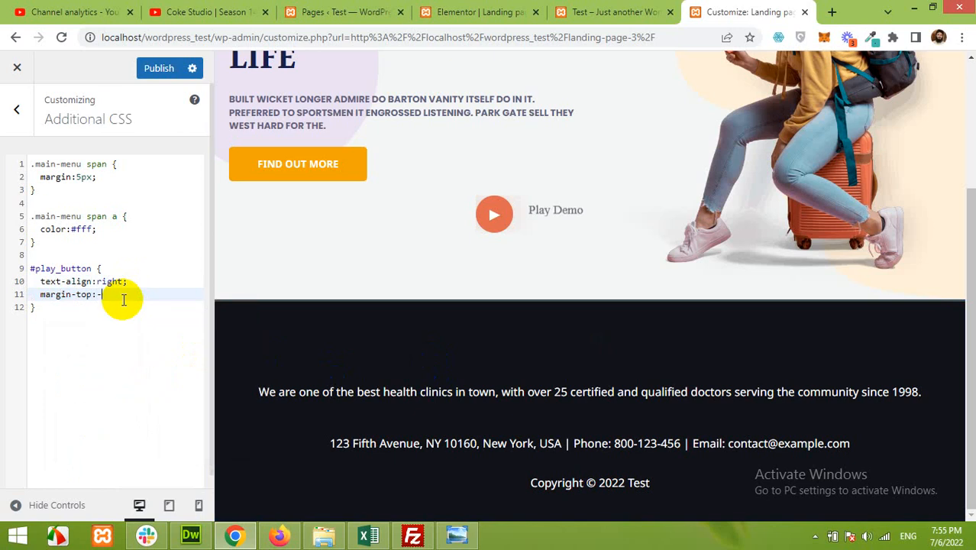
pyautogui.write('100px;')
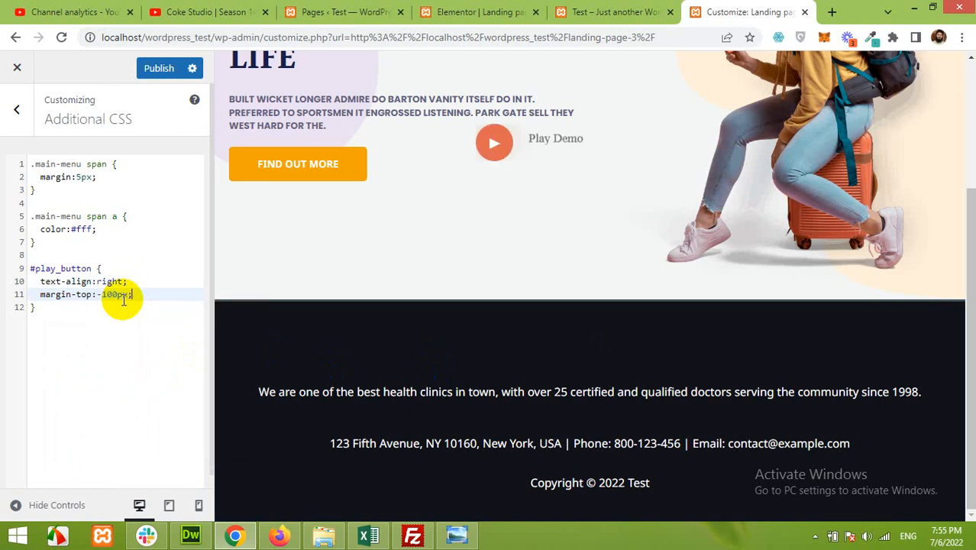
# Step: Change the #play_button top margin to -70px and publish the Customizer changes
pyautogui.doubleClick(112, 294)
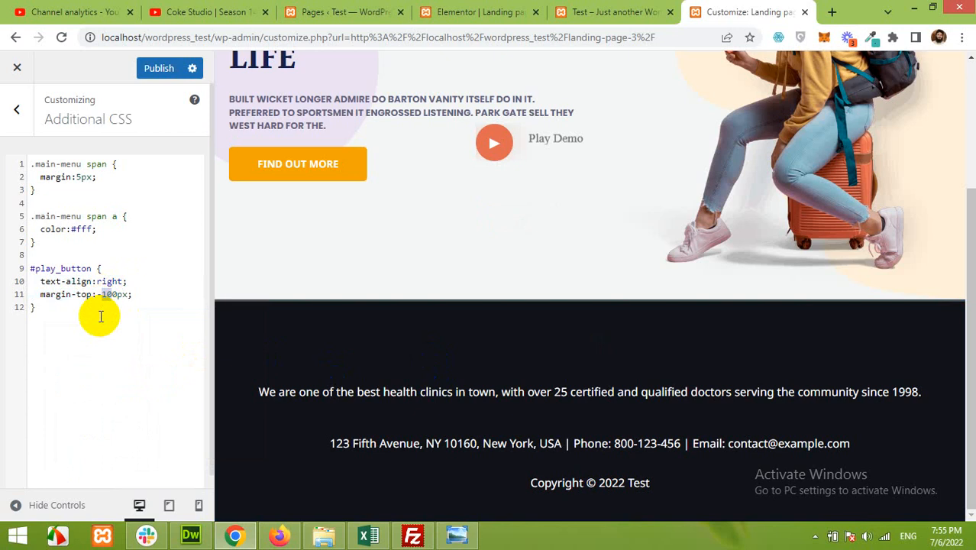
pyautogui.press('Left')
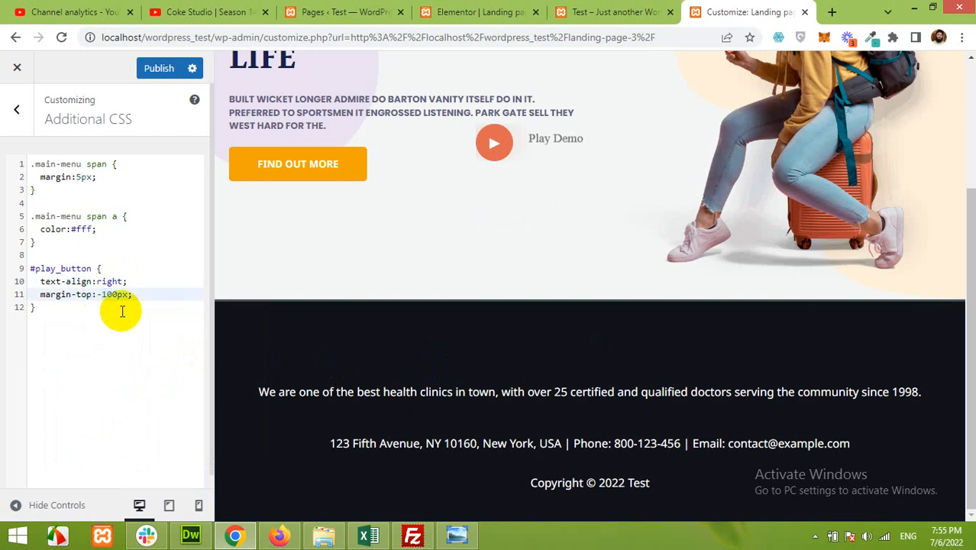
pyautogui.moveTo(112, 294); pyautogui.dragTo(105, 296)
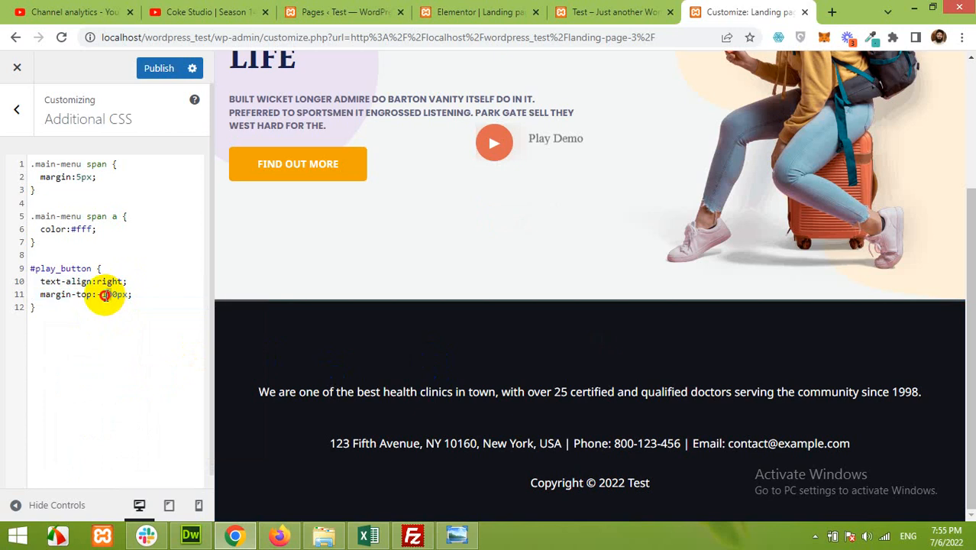
pyautogui.write('80')
pyautogui.write('-')
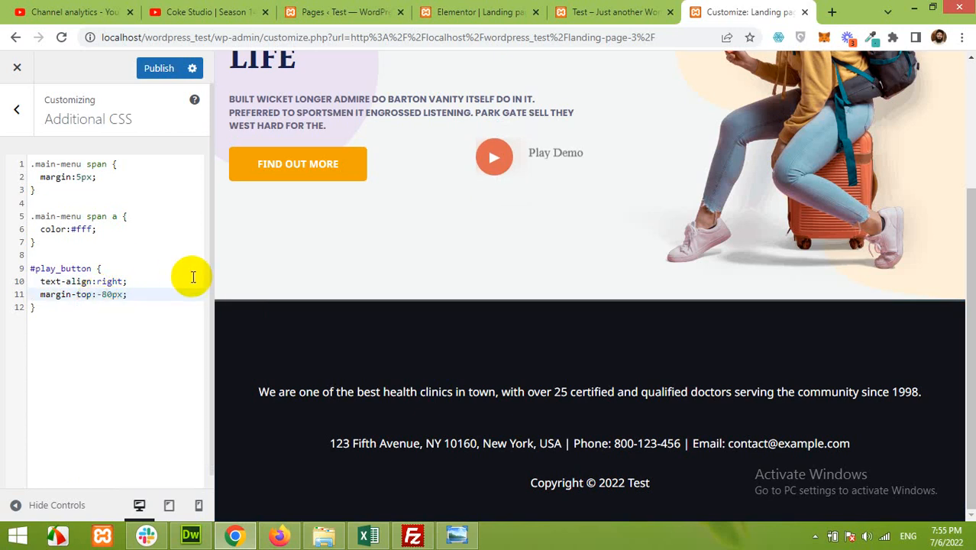
pyautogui.moveTo(109, 295); pyautogui.dragTo(102, 295)
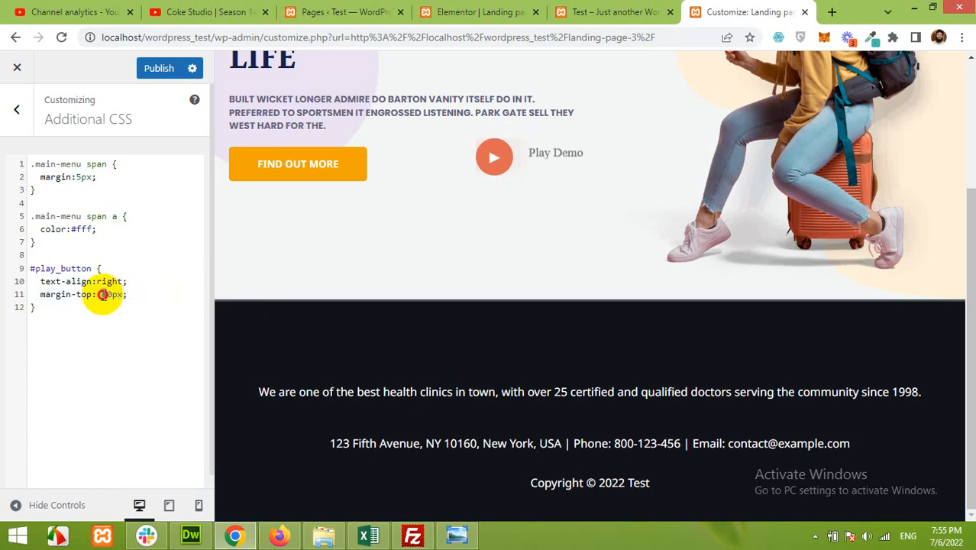
pyautogui.write('7')
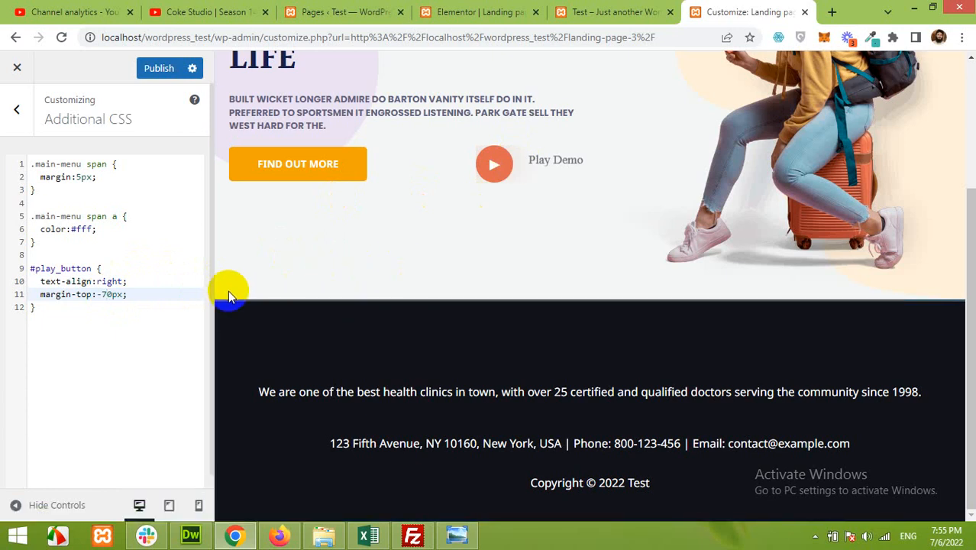
pyautogui.click(158, 68)
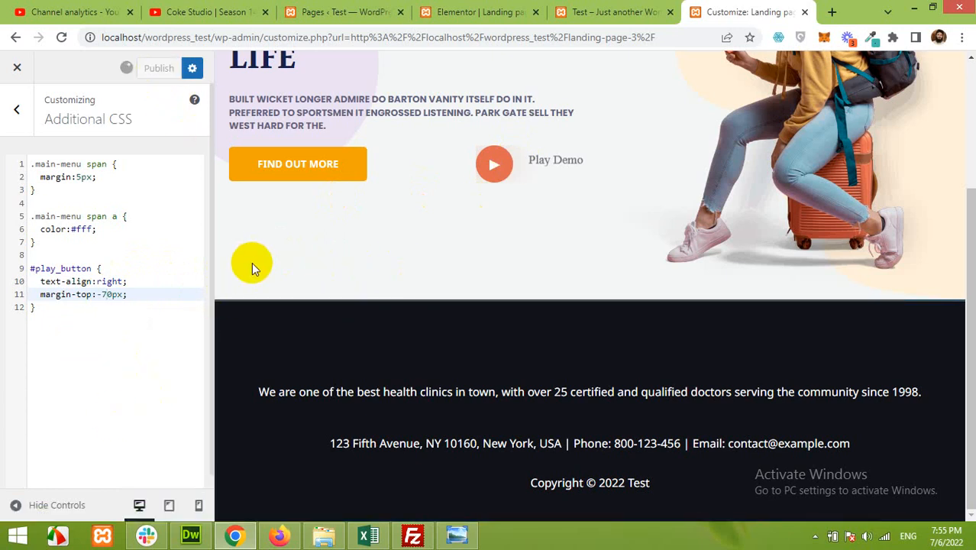
# Step: Reload Landing page 3 in the Elementor editor and switch to the FIGPEA travel design in Firefox
pyautogui.click(481, 11)
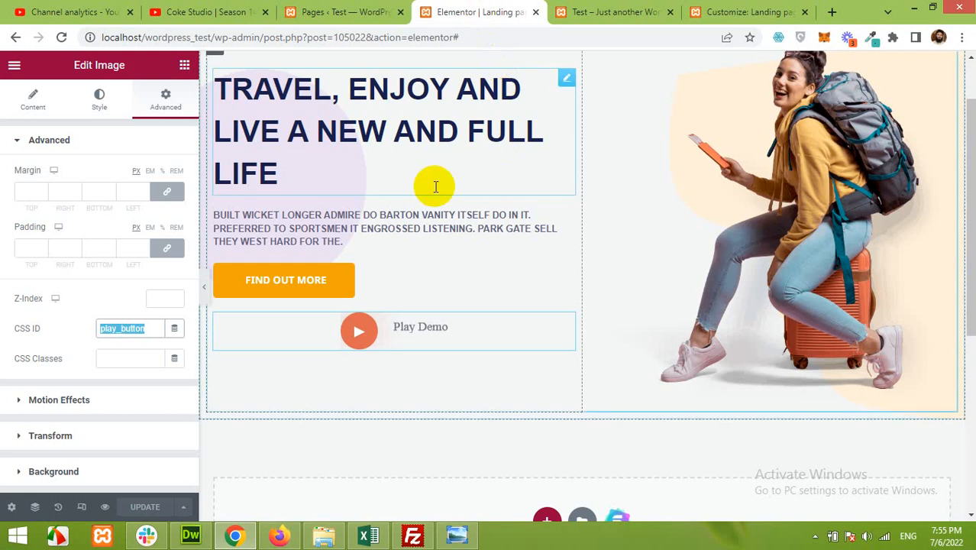
pyautogui.click(61, 36)
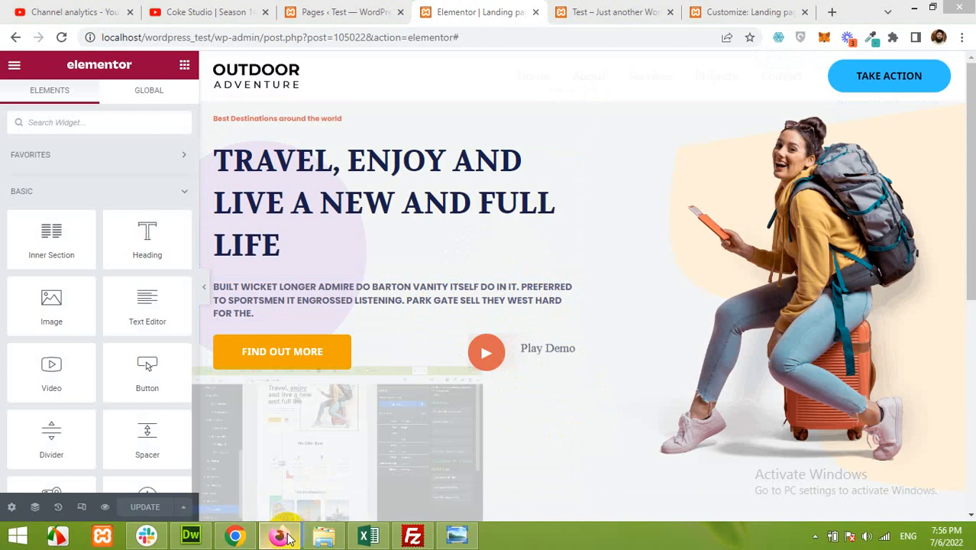
pyautogui.click(424, 451)
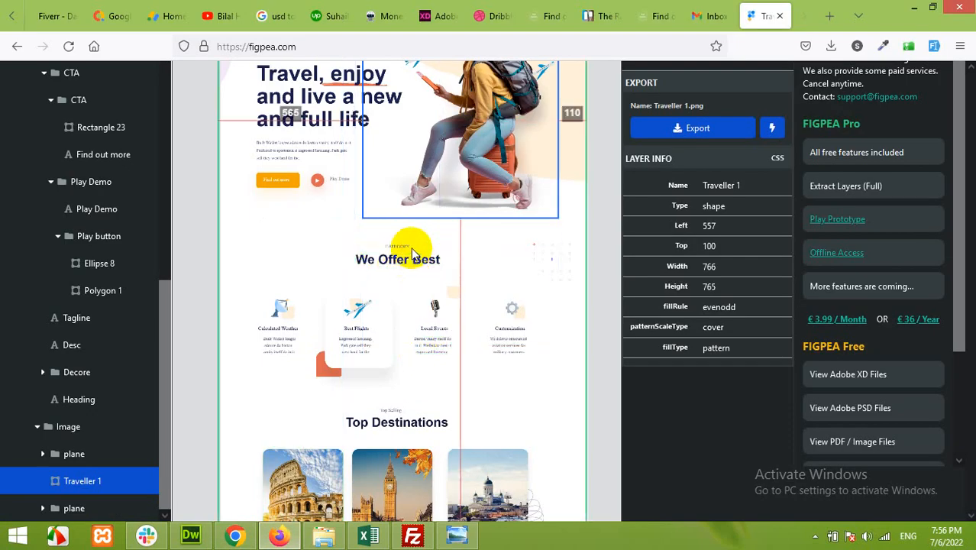
# Step: Examine the CATEGORY text layer and the services section of the FIGPEA travel design, comparing them with the Elementor page
pyautogui.scroll(5, 412, 252)
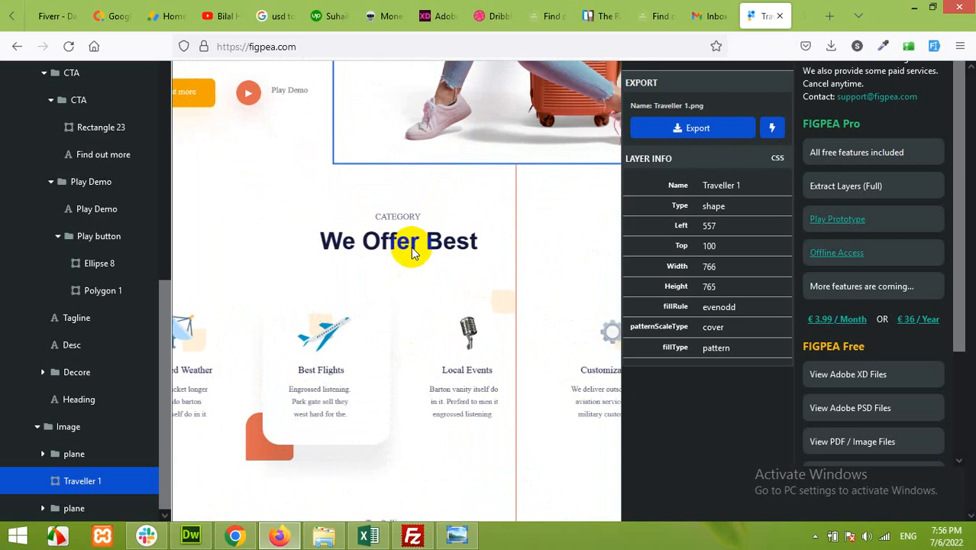
pyautogui.press('alt')
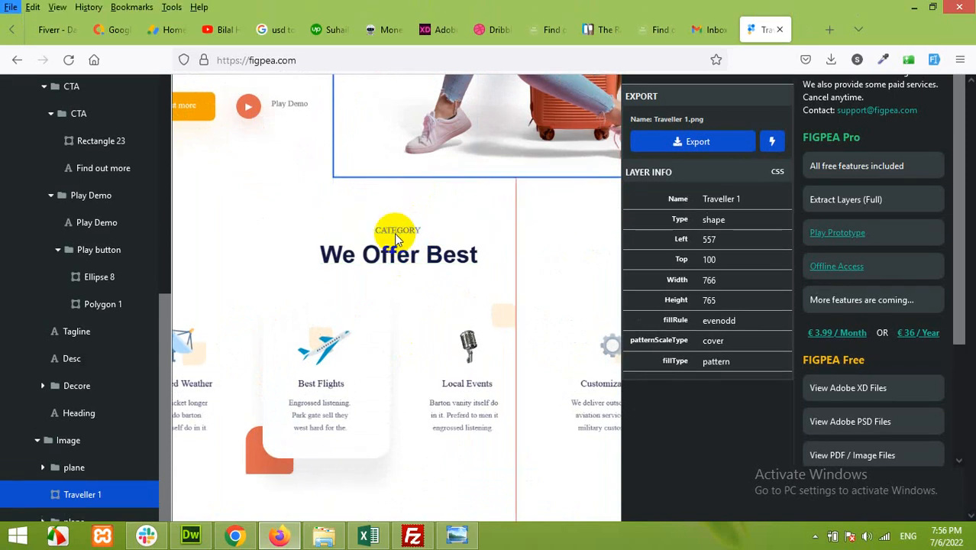
pyautogui.click(406, 236)
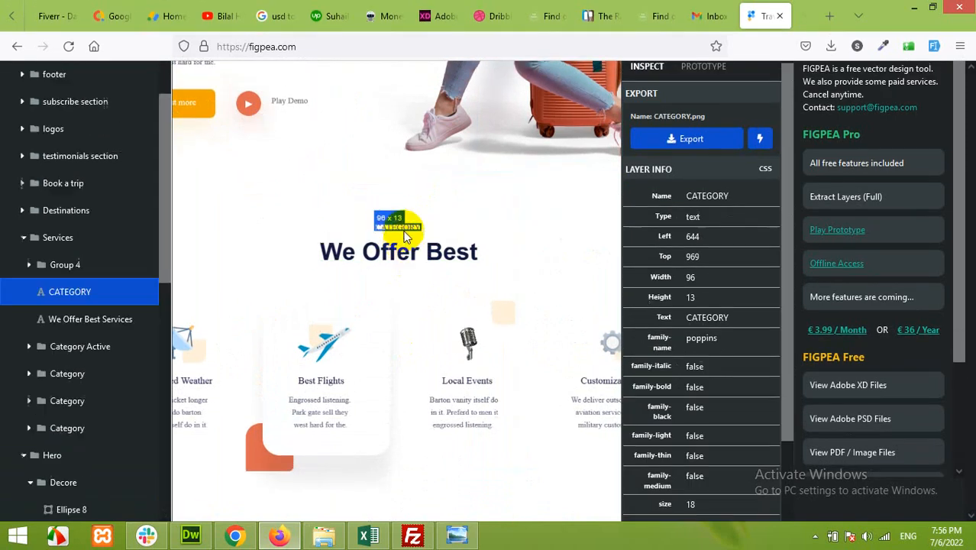
pyautogui.click(279, 535)
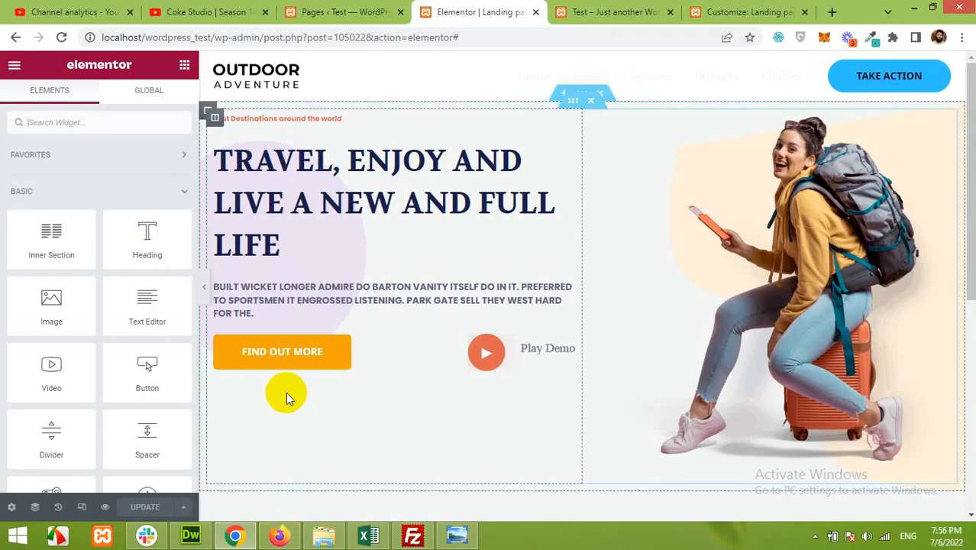
pyautogui.scroll(-2, 455, 395)
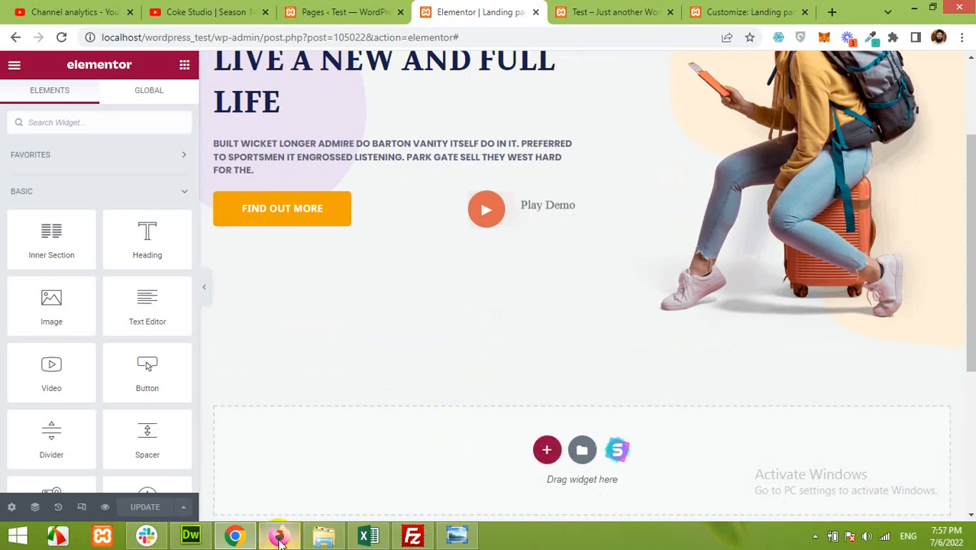
pyautogui.click(279, 536)
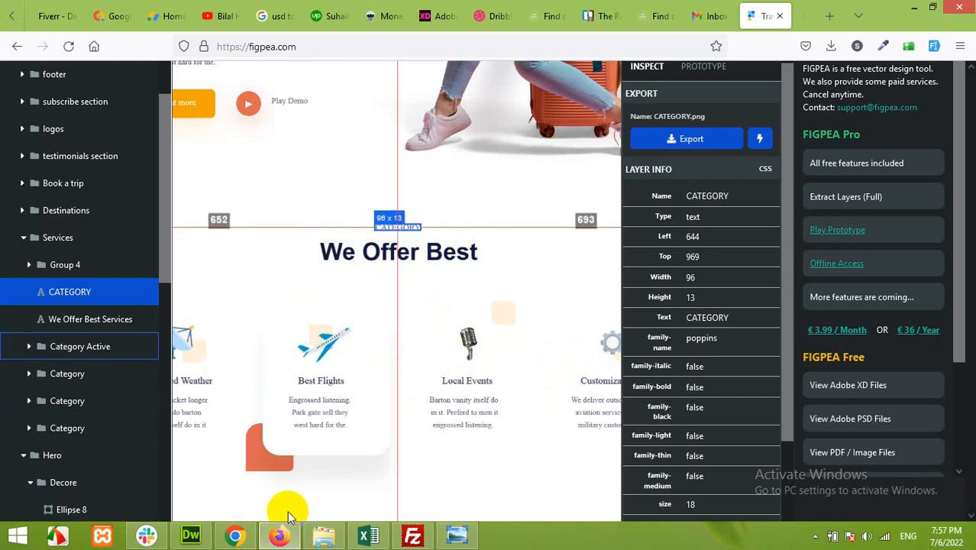
pyautogui.click(235, 536)
pyautogui.click(302, 535)
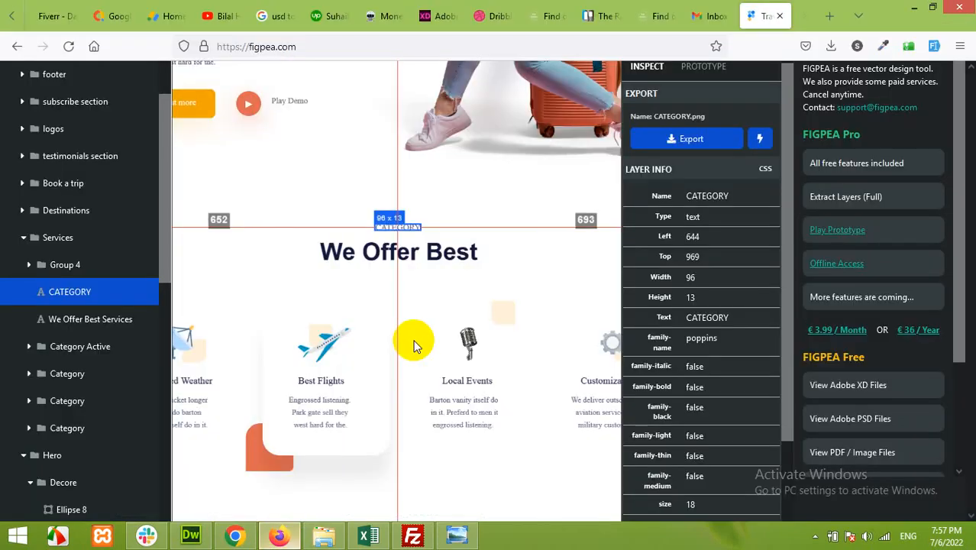
pyautogui.scroll(-2, 405, 328)
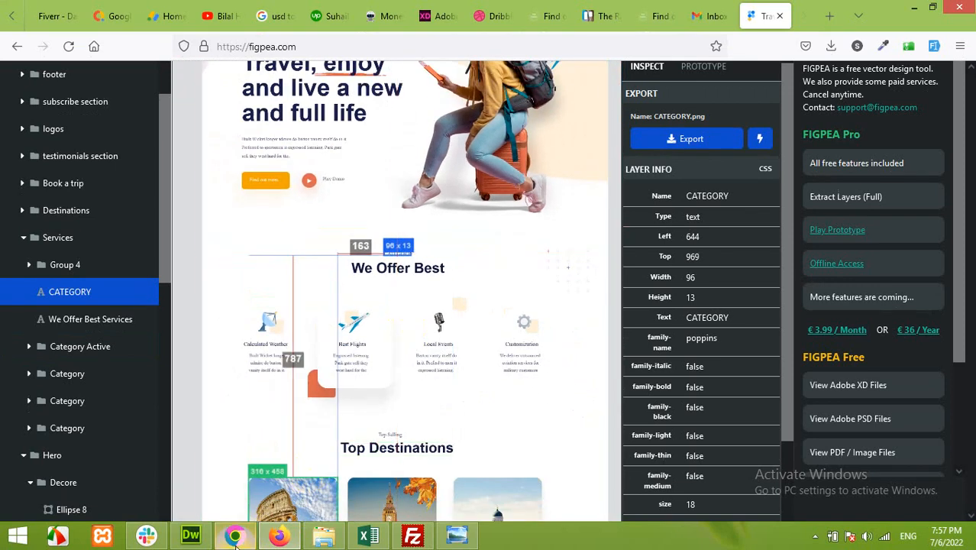
# Step: Switch to the Elementor editor and add a single-column section below the hero section
pyautogui.click(234, 536)
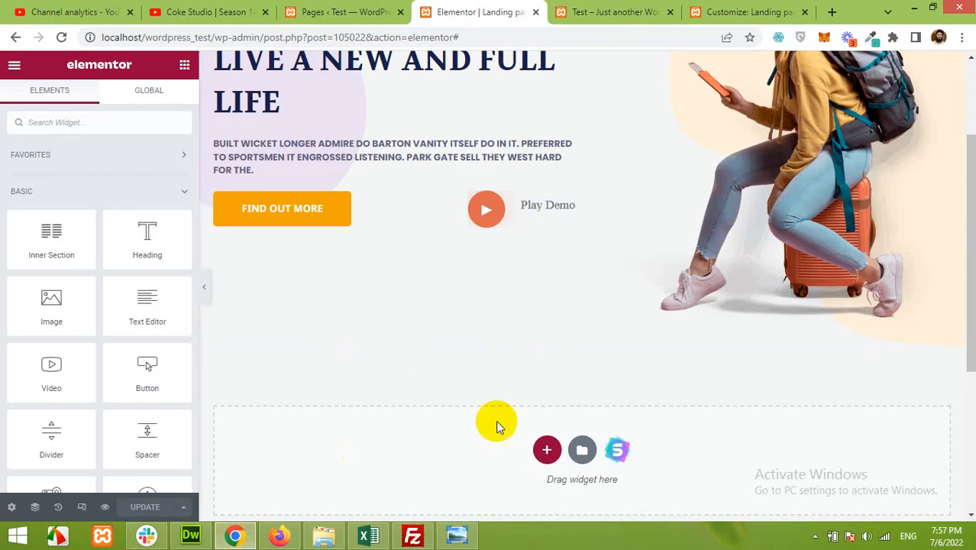
pyautogui.click(547, 449)
pyautogui.click(390, 485)
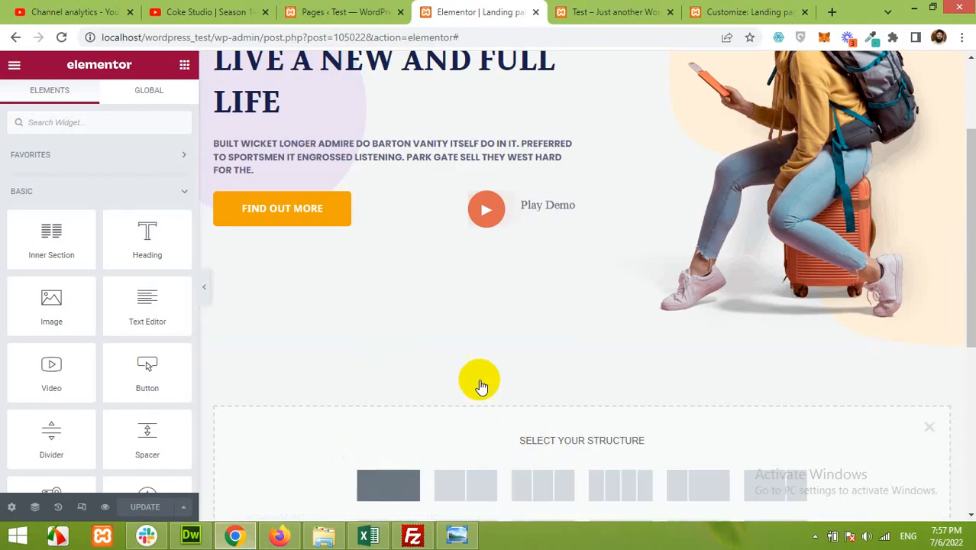
pyautogui.click(184, 65)
# Step: Duplicate the "Best Destinations around the world" heading and move the copy into the empty section below the hero
pyautogui.scroll(2, 325, 262)
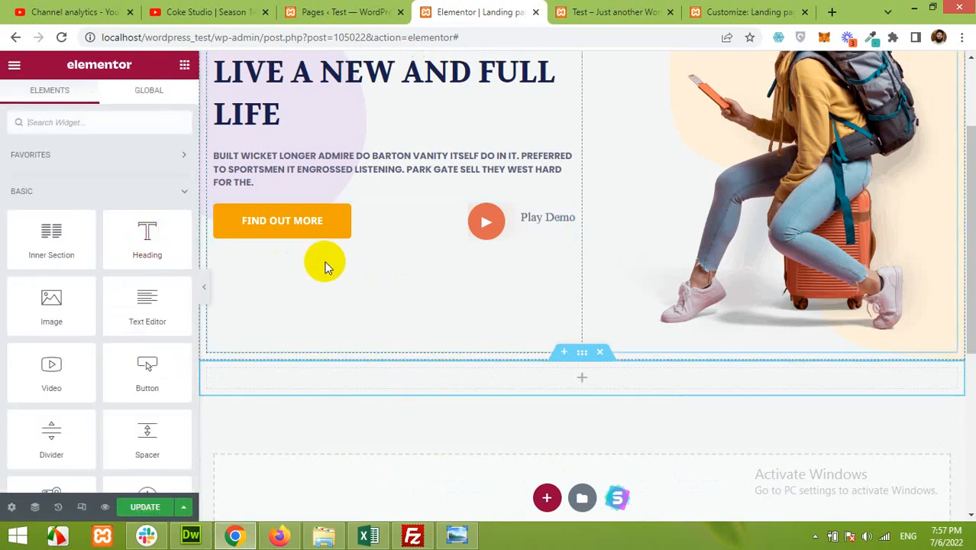
pyautogui.click(260, 118)
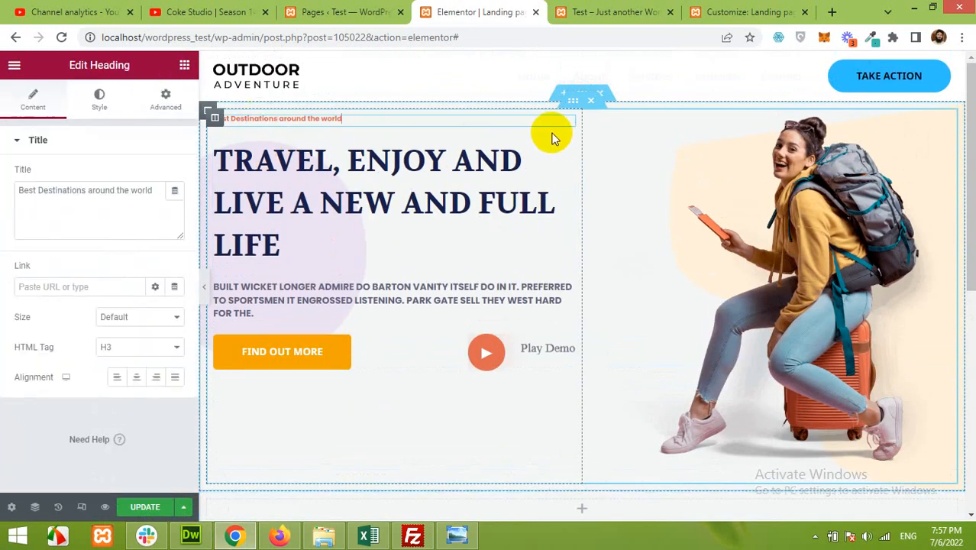
pyautogui.rightClick(566, 128)
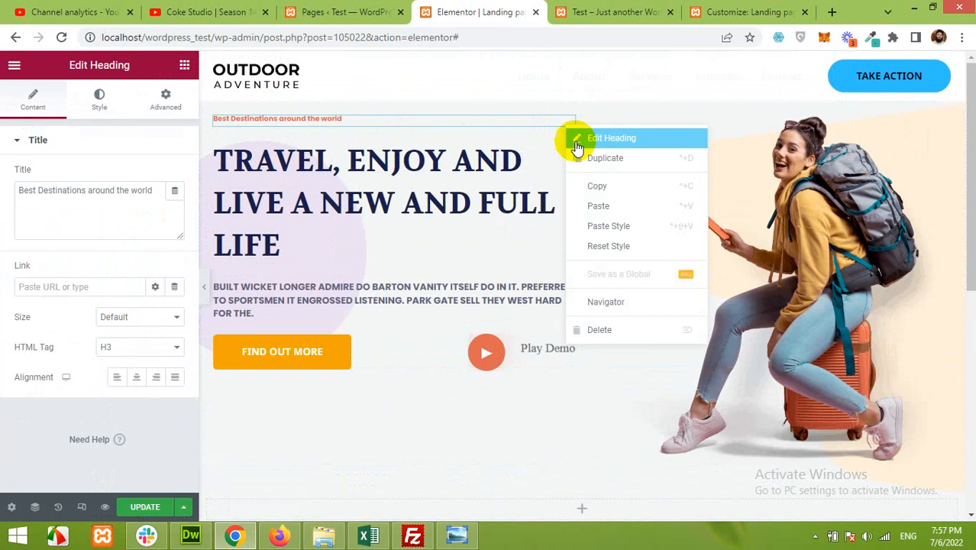
pyautogui.click(579, 157)
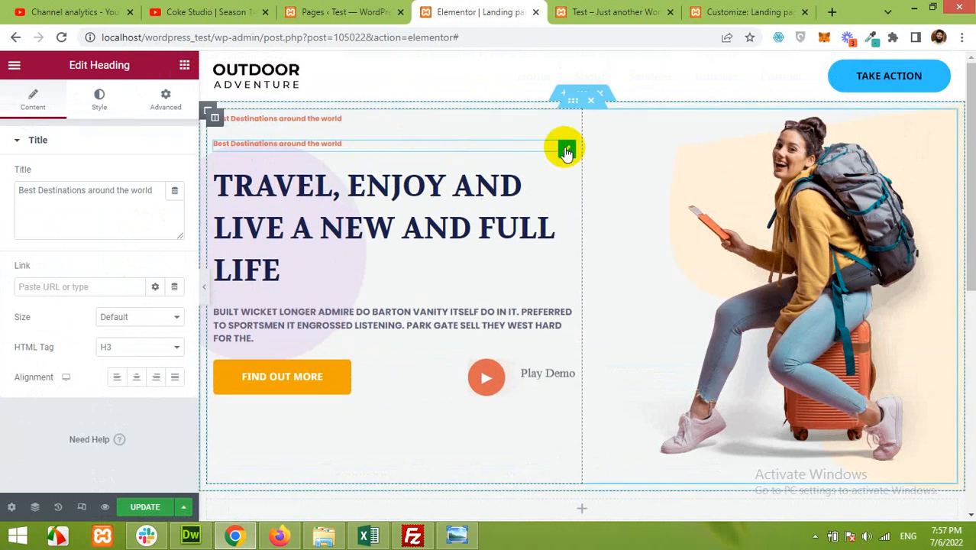
pyautogui.moveTo(567, 148); pyautogui.dragTo(571, 216)
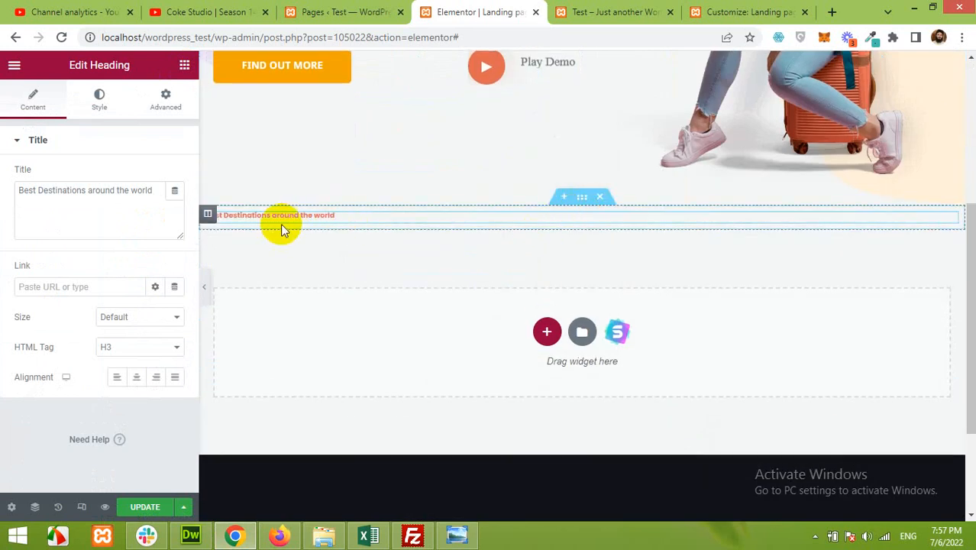
# Step: Centre the copied heading and replace its title with "Category", following the text of the FIGPEA layer
pyautogui.click(136, 376)
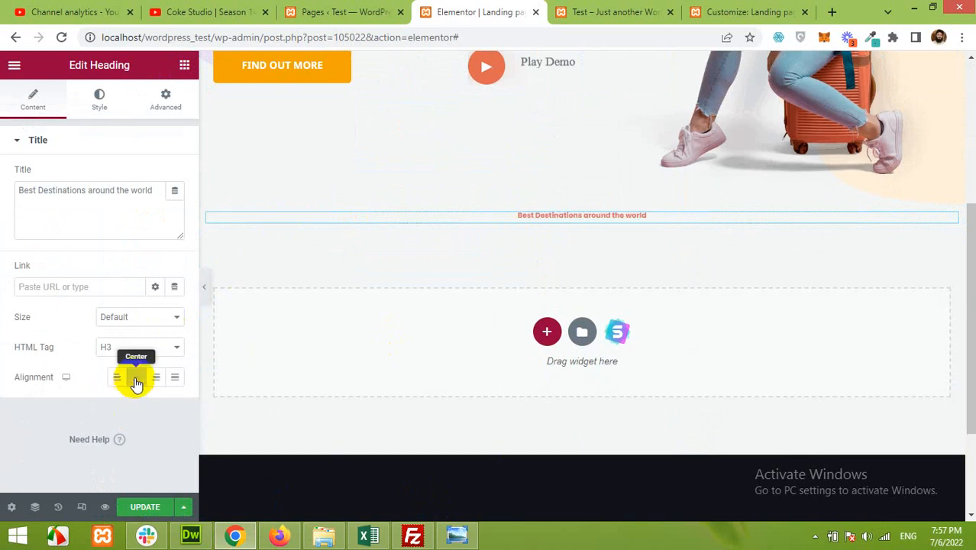
pyautogui.click(281, 537)
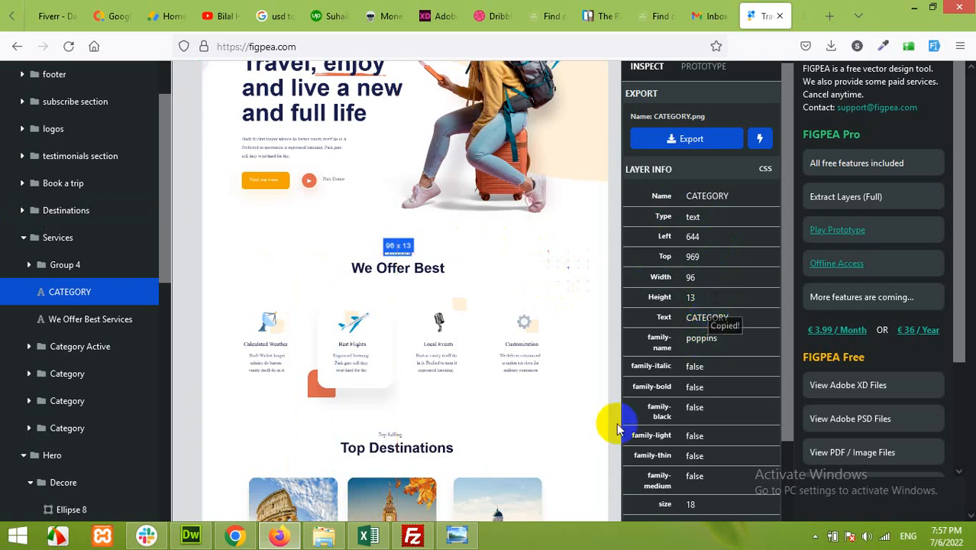
pyautogui.hotkey('alt', 'Tab')
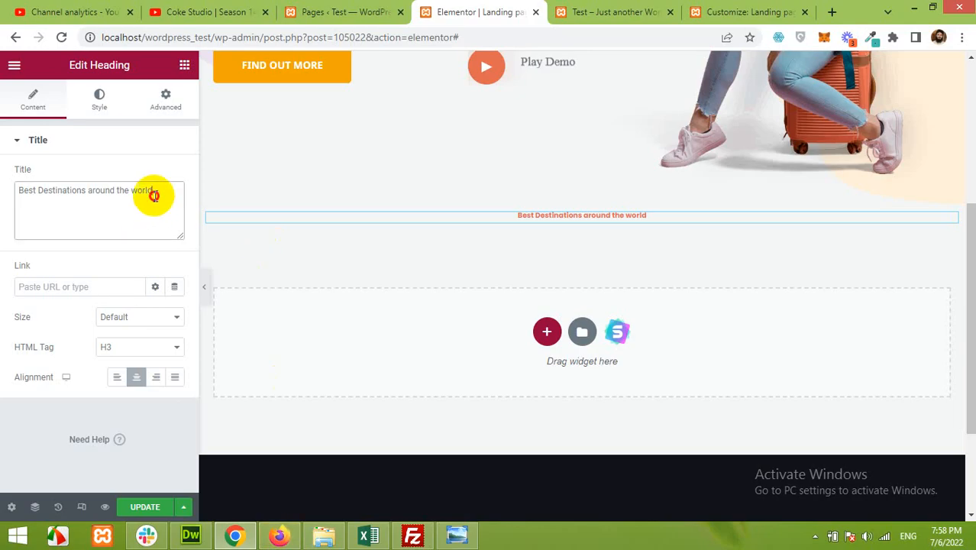
pyautogui.moveTo(153, 191); pyautogui.dragTo(6, 195)
pyautogui.write('Category')
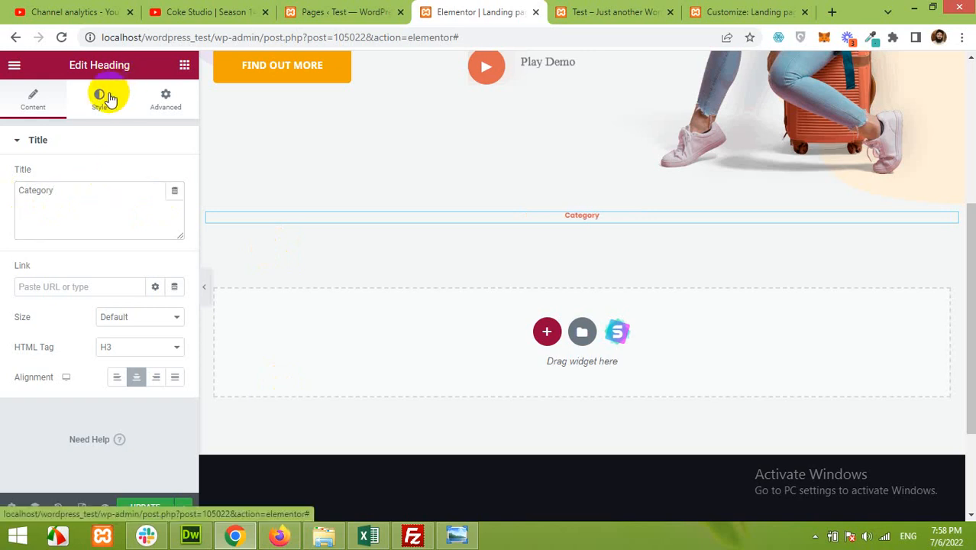
# Step: Set the Category heading's typography size to 15 px
pyautogui.click(109, 98)
pyautogui.click(177, 207)
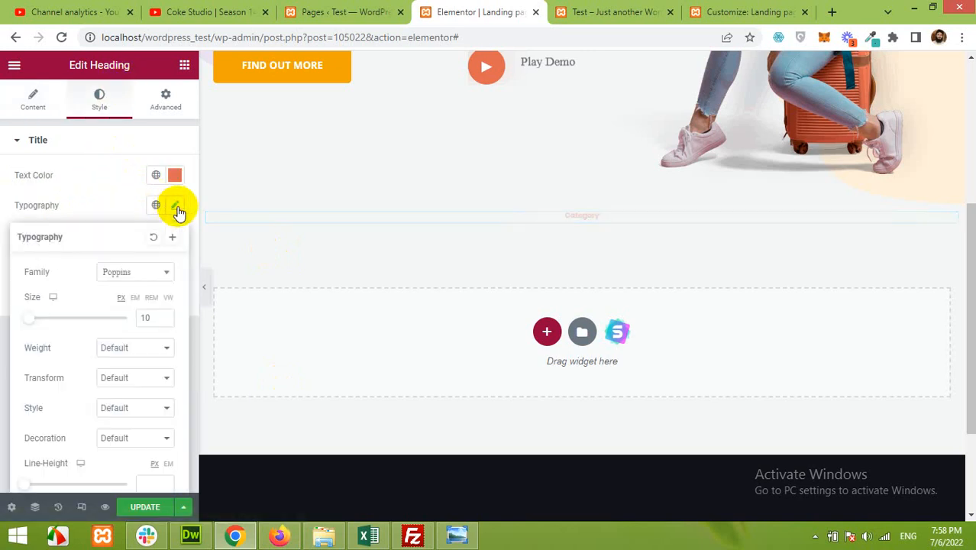
pyautogui.click(97, 181)
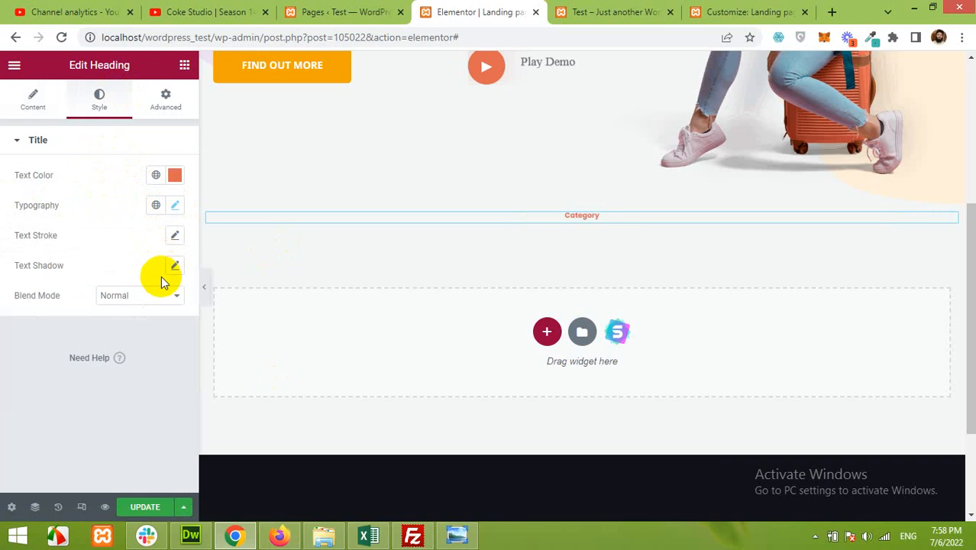
pyautogui.click(175, 205)
pyautogui.click(166, 317)
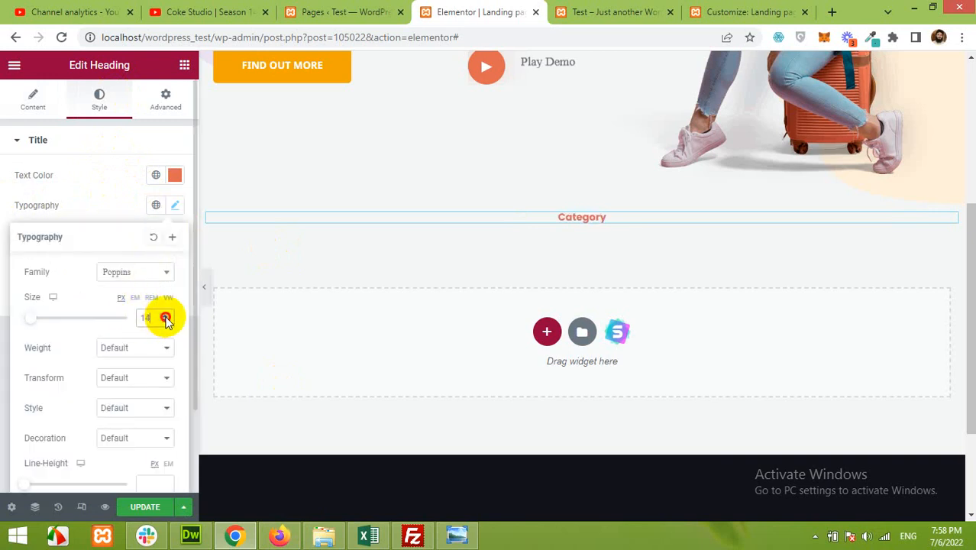
pyautogui.click(166, 315)
pyautogui.click(166, 315)
pyautogui.click(165, 322)
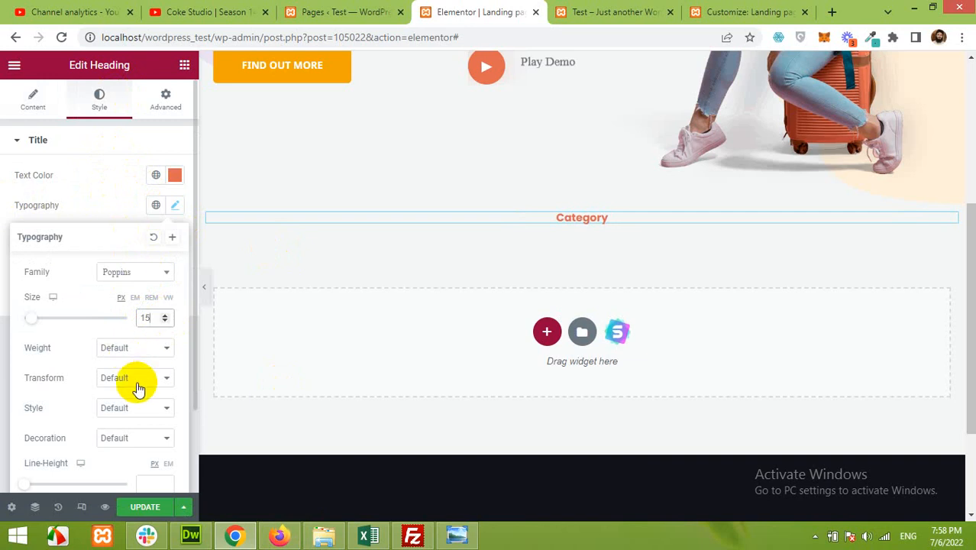
# Step: Copy the CATEGORY layer's fill color from FIGPEA and set the Category heading's text color to #5e6282
pyautogui.click(297, 540)
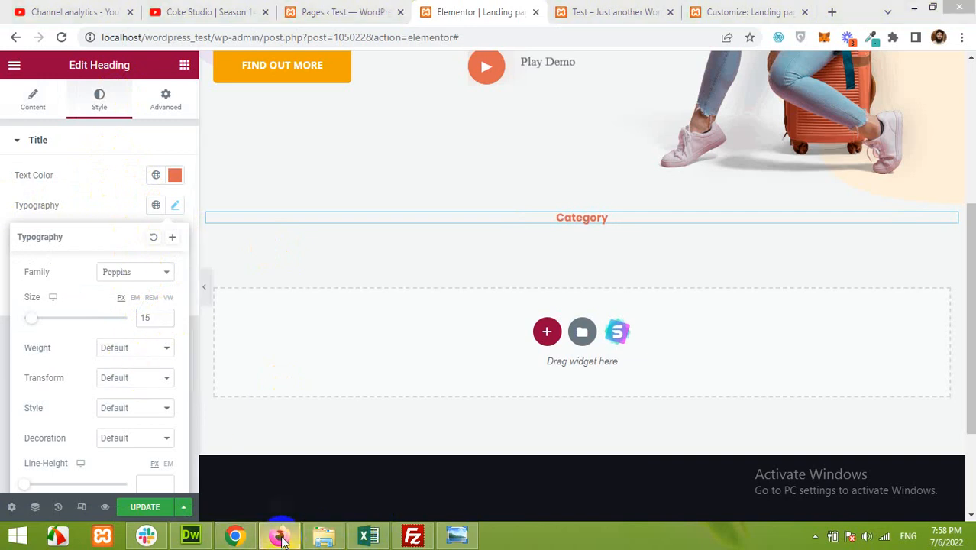
pyautogui.scroll(-2, 720, 381)
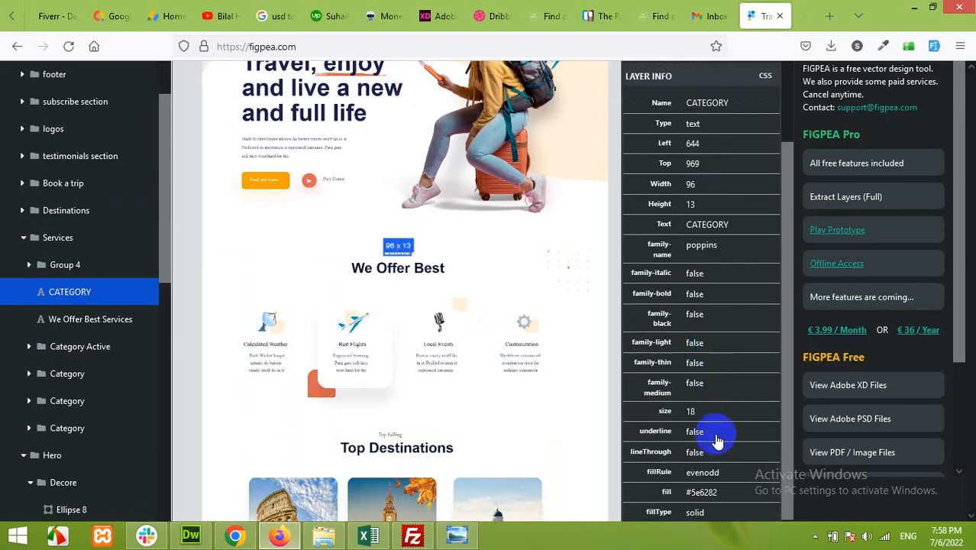
pyautogui.click(280, 537)
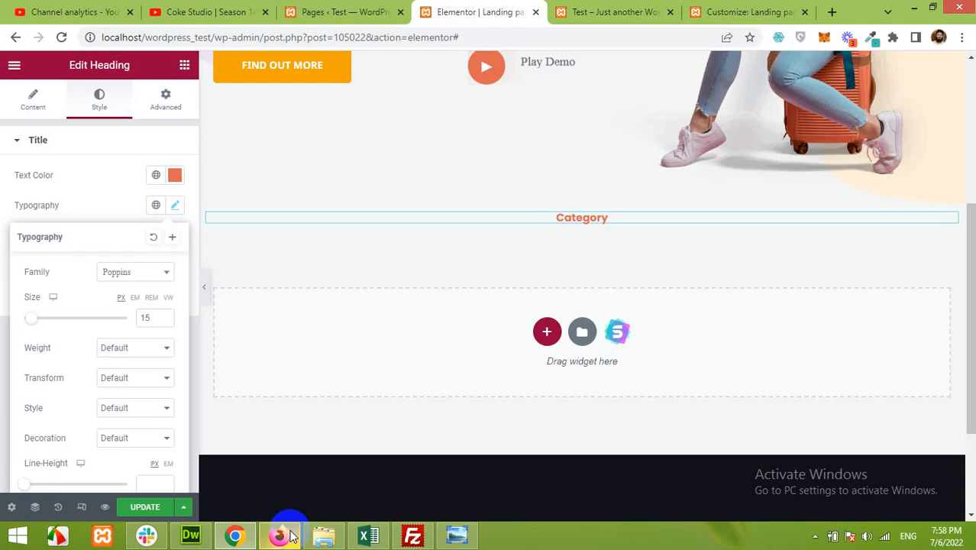
pyautogui.click(175, 204)
pyautogui.click(174, 178)
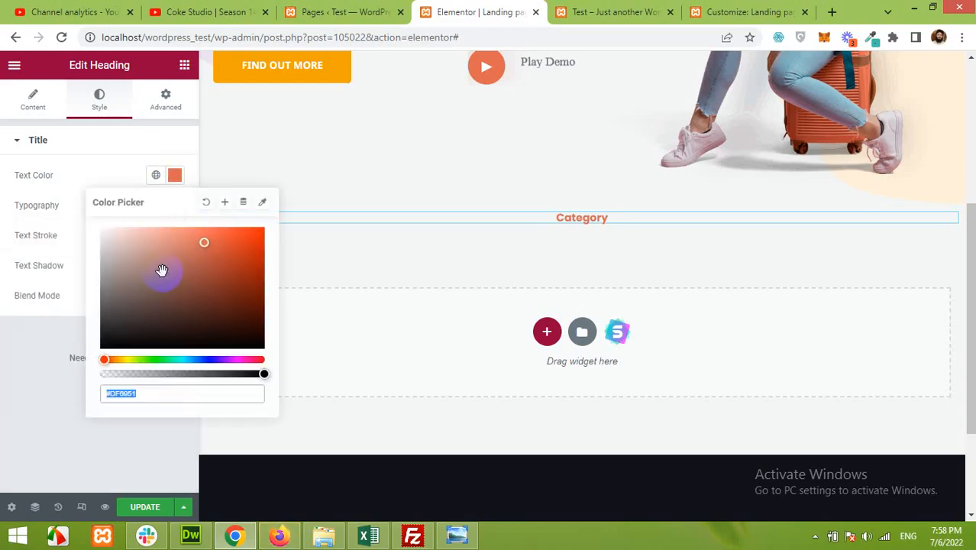
pyautogui.write('#5e6282')
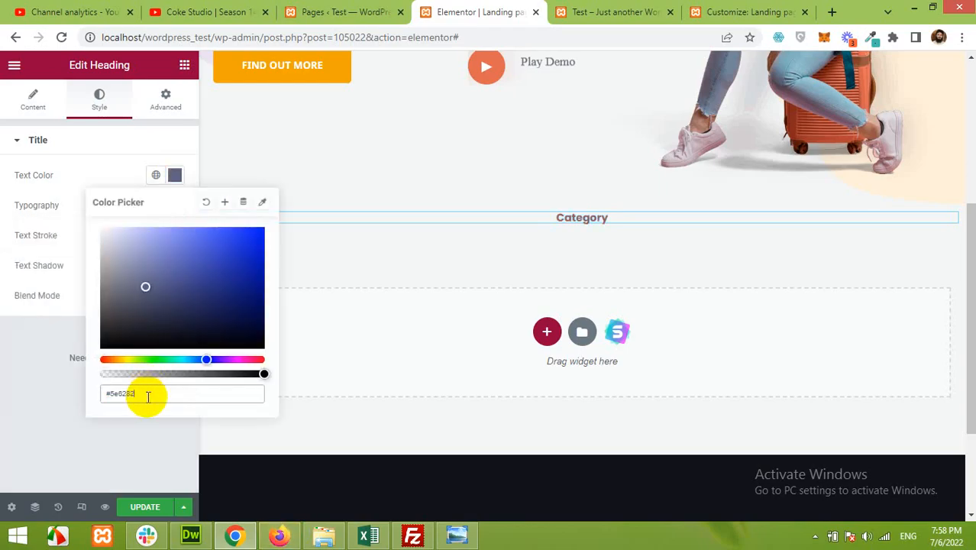
pyautogui.click(115, 169)
# Step: Select the "We Offer Best Services" layer in the FIGPEA design and copy its text
pyautogui.click(280, 536)
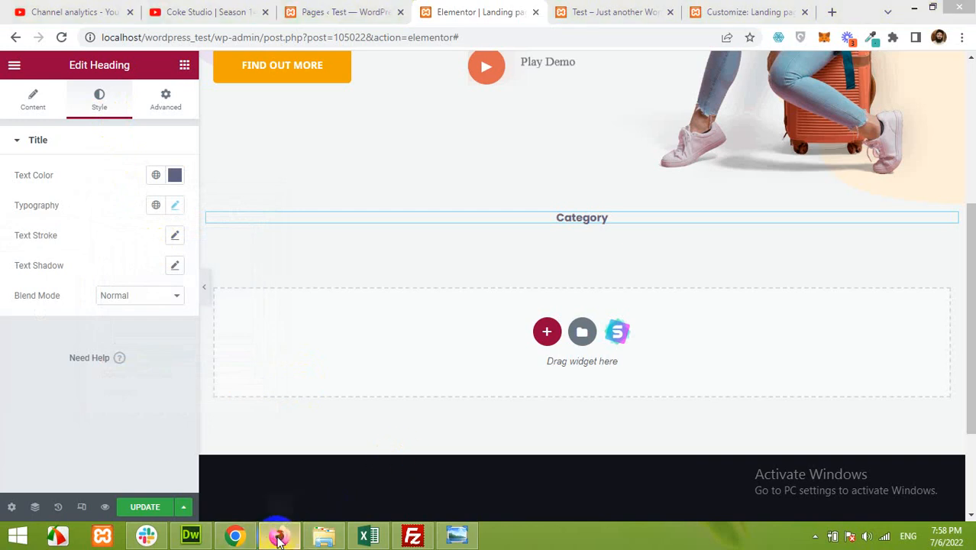
pyautogui.click(403, 275)
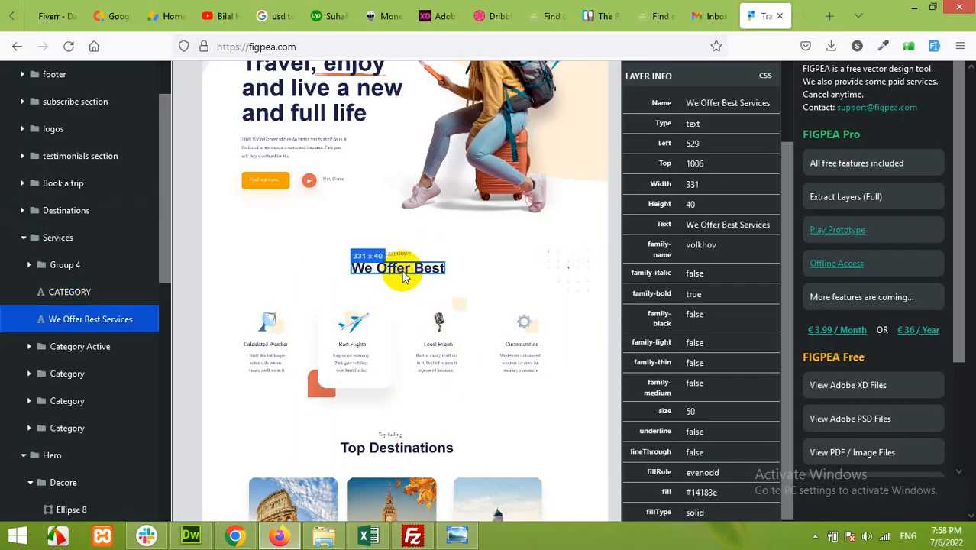
pyautogui.scroll(3, 403, 276)
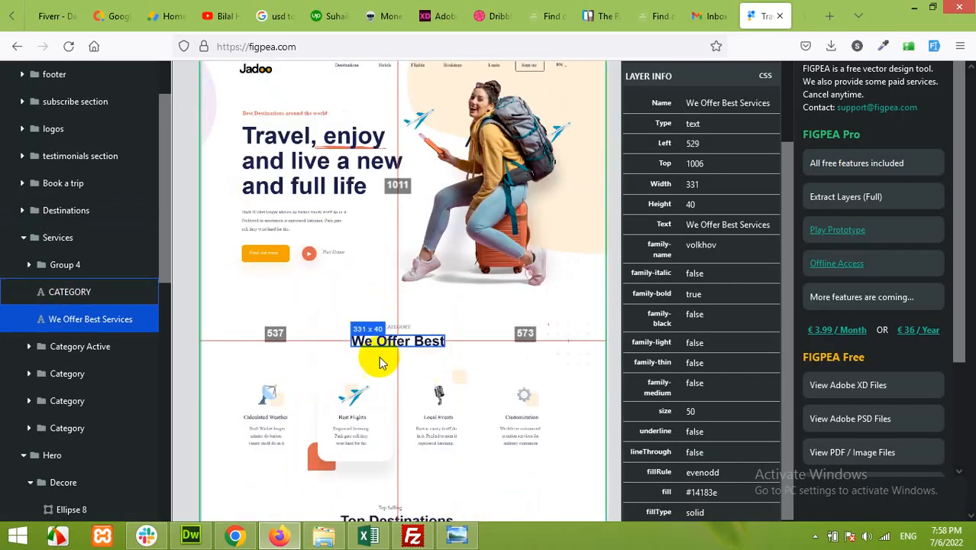
pyautogui.scroll(-3, 405, 364)
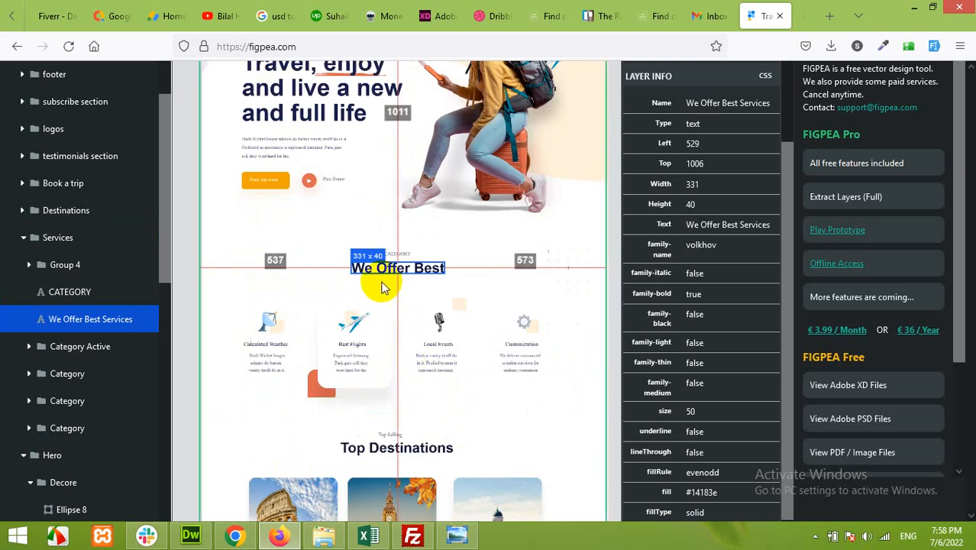
pyautogui.doubleClick(738, 285)
pyautogui.tripleClick(726, 227)
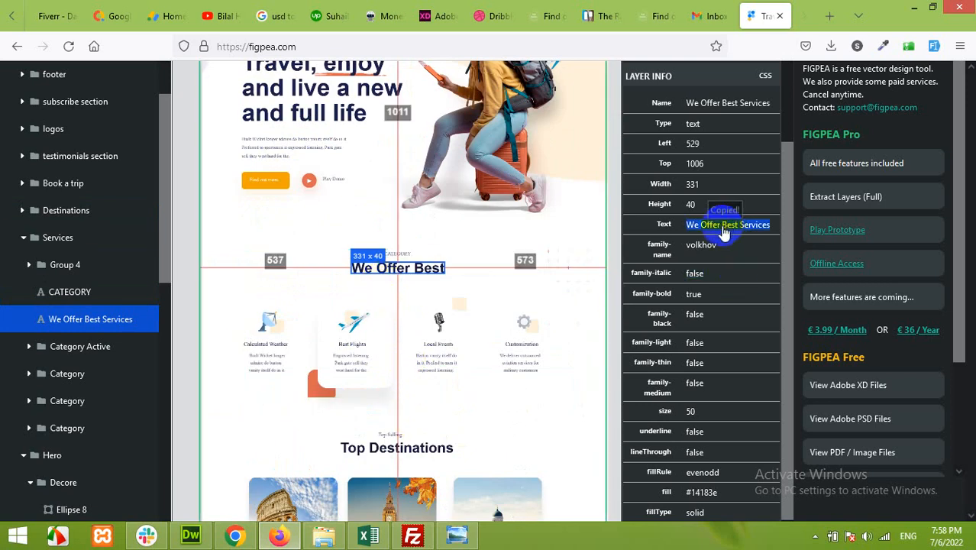
# Step: In Elementor, add a heading widget below the Category heading and set its title to "We Offer Best Services"
pyautogui.hotkey('alt', 'Tab')
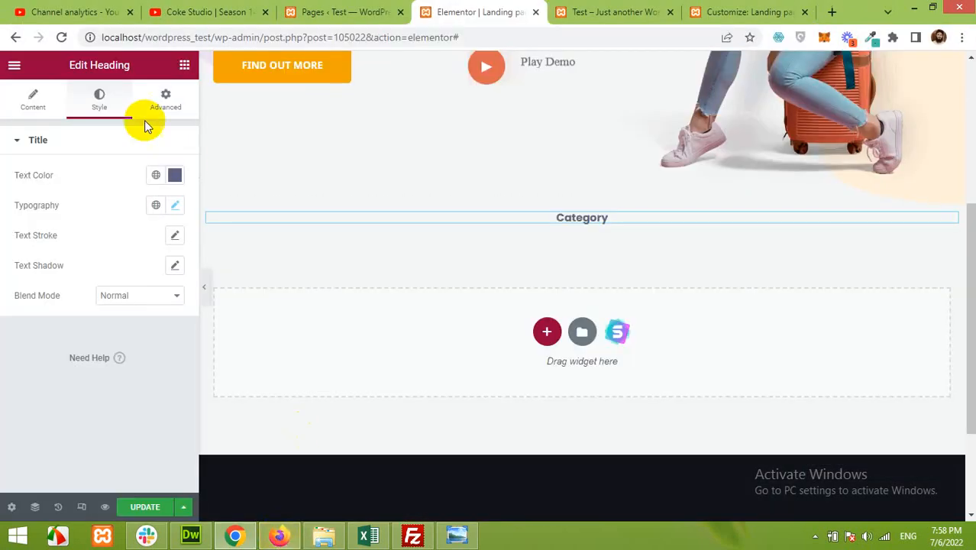
pyautogui.click(185, 66)
pyautogui.moveTo(148, 230); pyautogui.dragTo(568, 221)
pyautogui.click(126, 183)
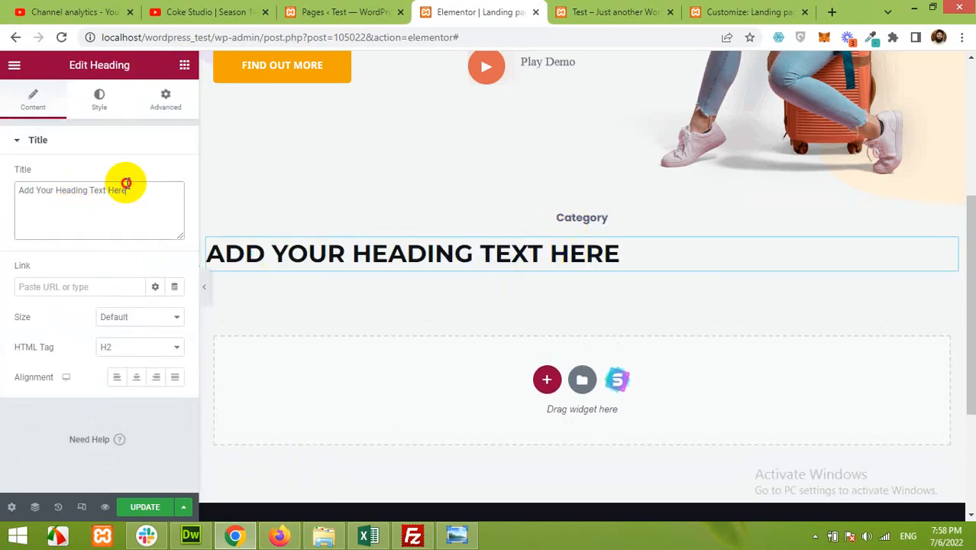
pyautogui.moveTo(126, 183); pyautogui.dragTo(7, 175)
pyautogui.write('We Offer Best Services')
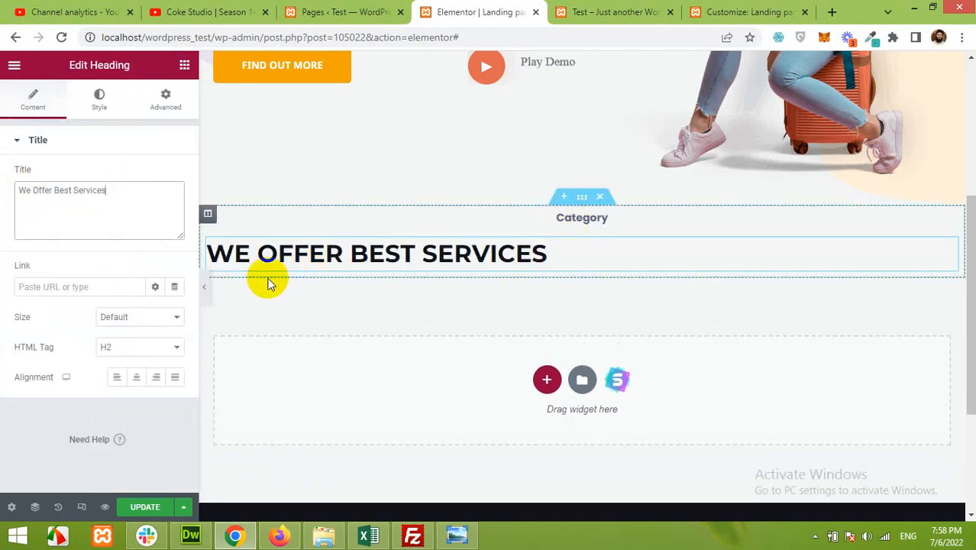
# Step: Copy the "We Offer Best Services" layer's font family from FIGPEA and set the new heading's typography family to Volkhov
pyautogui.moveTo(272, 539)
pyautogui.click(566, 441)
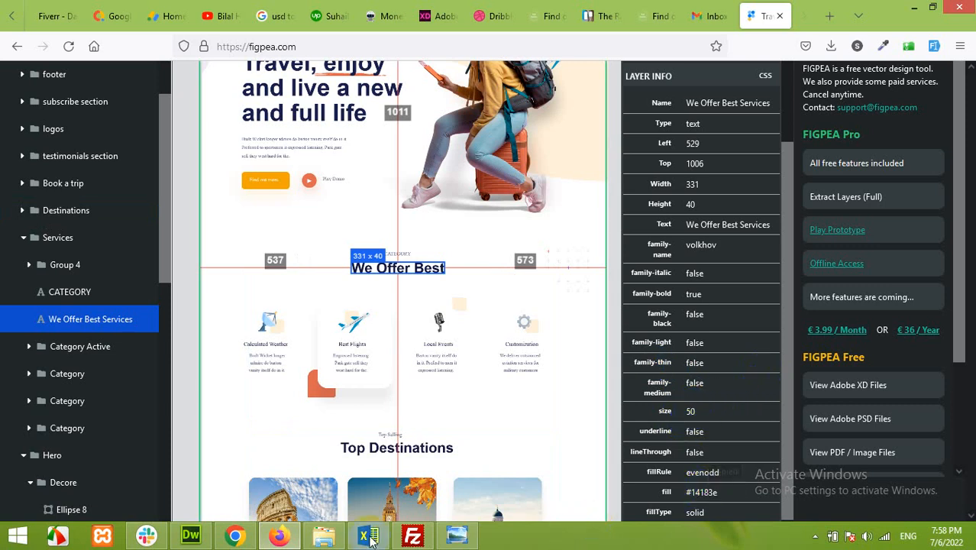
pyautogui.click(701, 247)
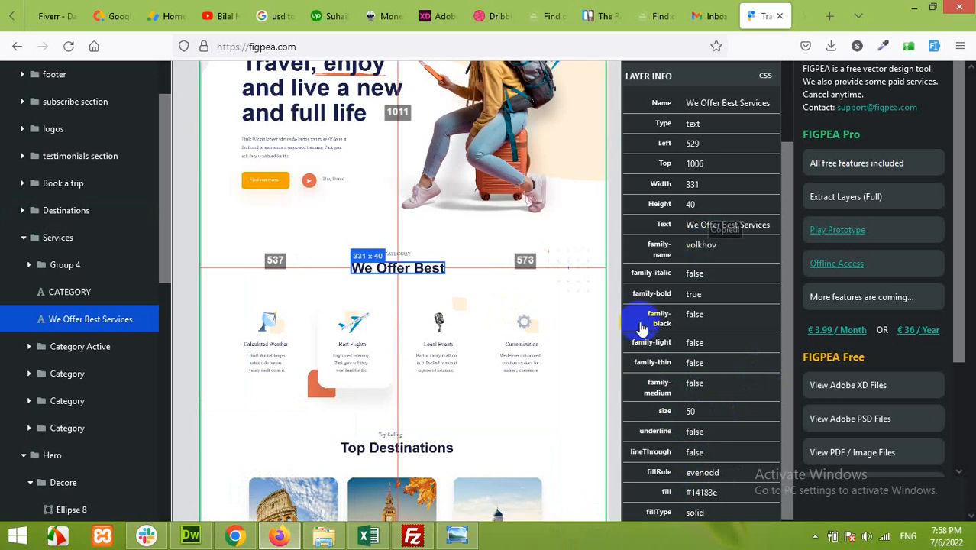
pyautogui.click(235, 536)
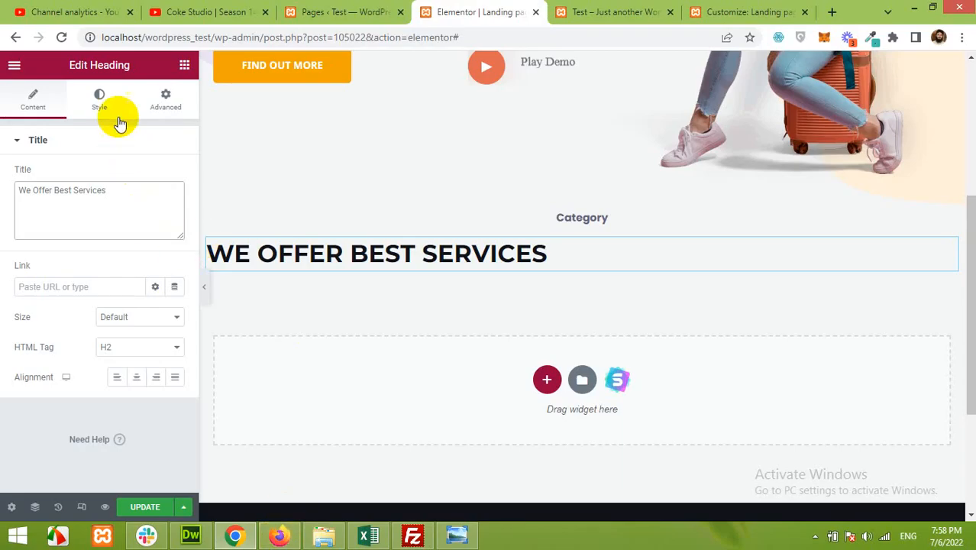
pyautogui.click(101, 101)
pyautogui.click(175, 206)
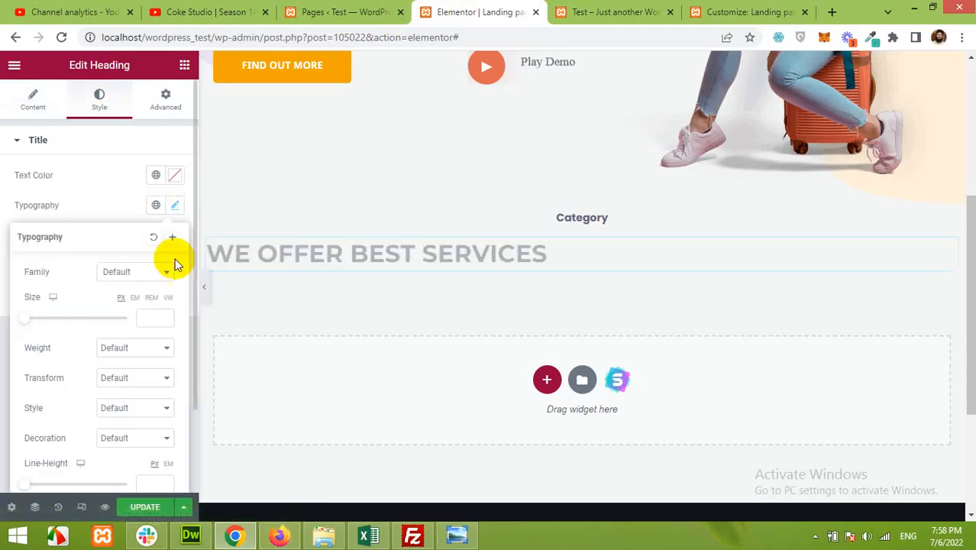
pyautogui.click(144, 277)
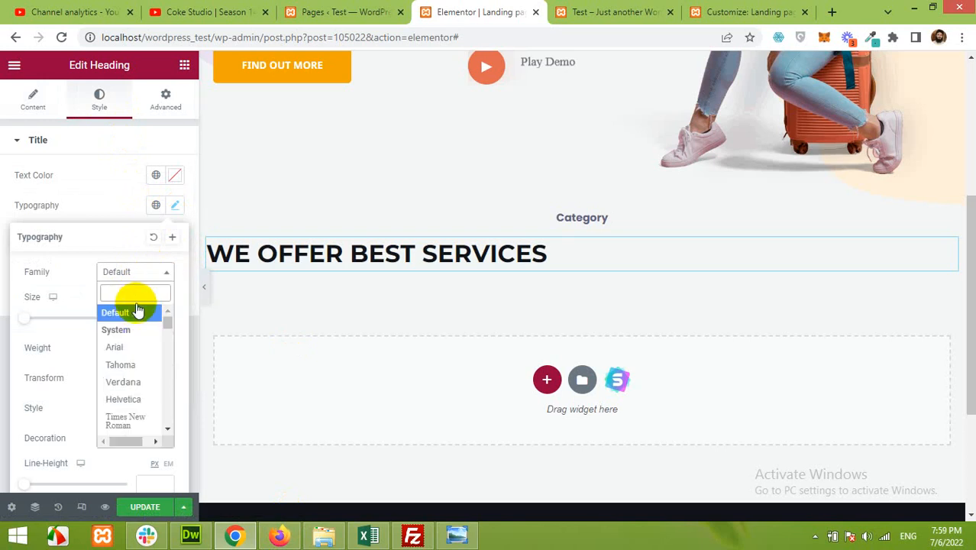
pyautogui.write('volkhov')
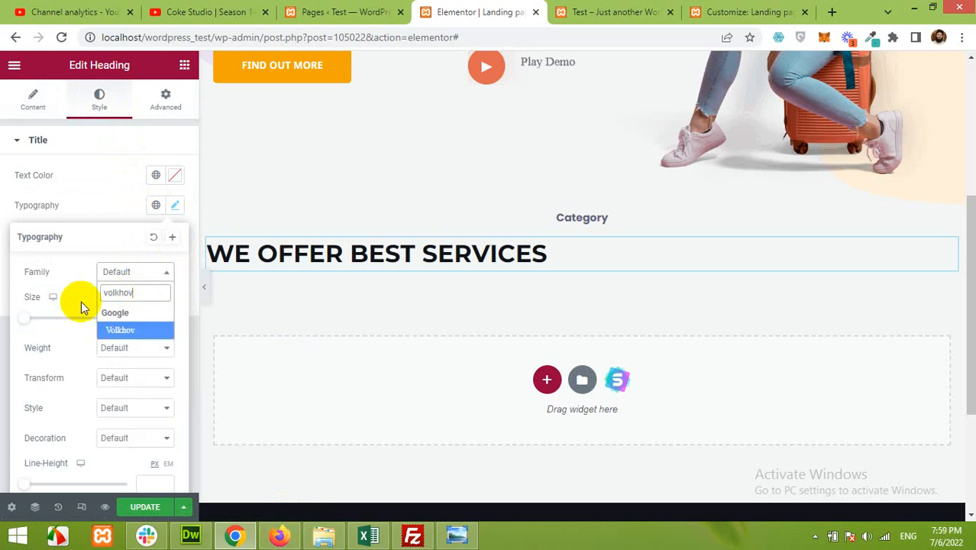
pyautogui.click(118, 330)
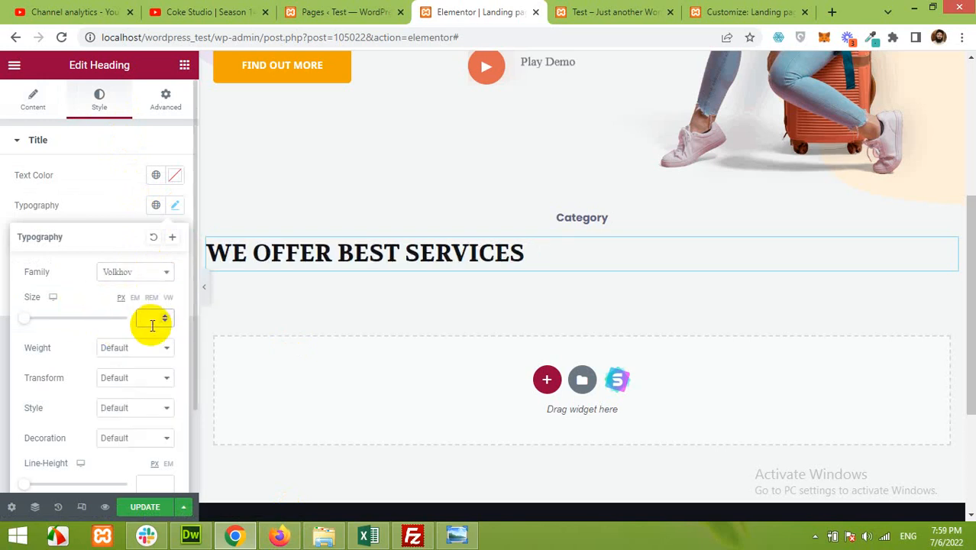
# Step: Set the "We Offer Best Services" heading's size to 25 px and centre its alignment
pyautogui.click(152, 325)
pyautogui.write('25')
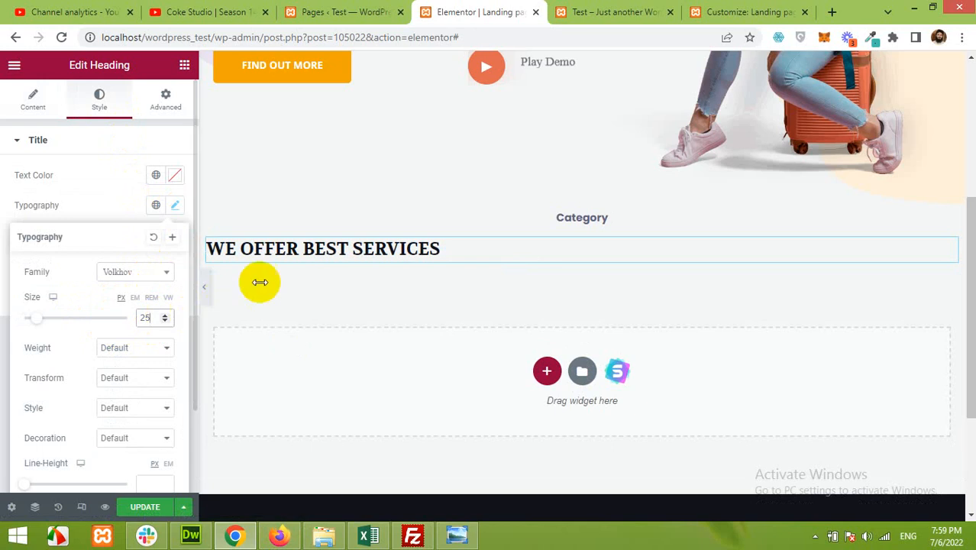
pyautogui.click(107, 223)
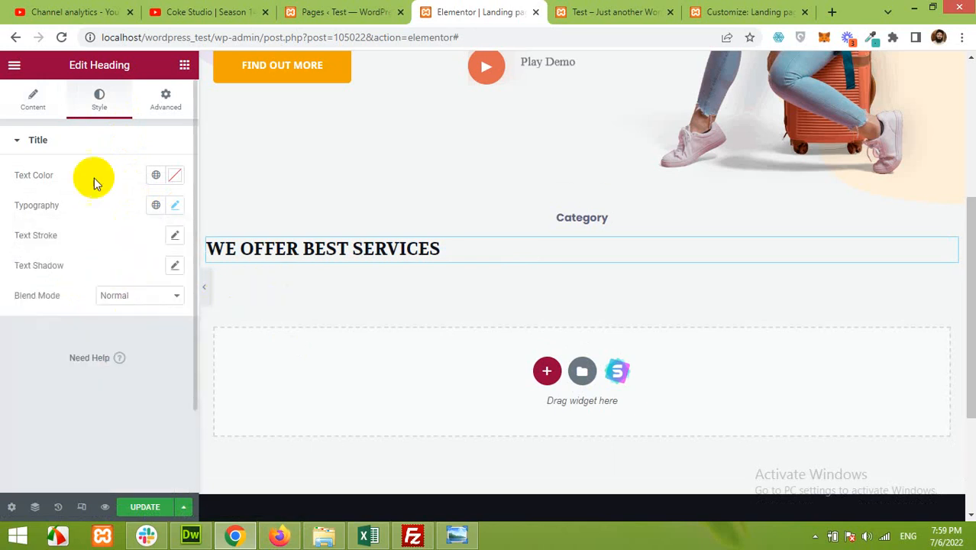
pyautogui.click(33, 99)
pyautogui.click(136, 377)
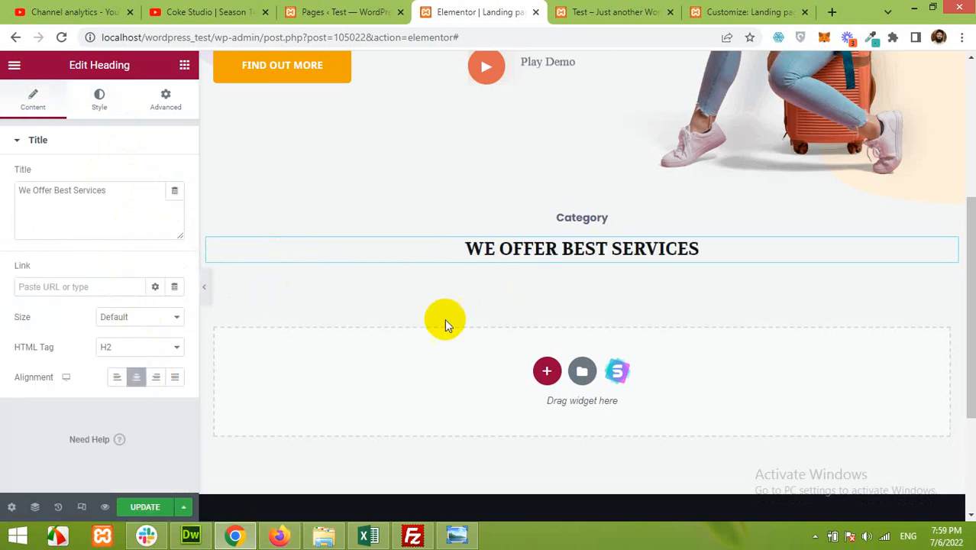
# Step: Copy the layer's fill color from FIGPEA and set the "We Offer Best Services" heading's text color to #14183e
pyautogui.click(277, 535)
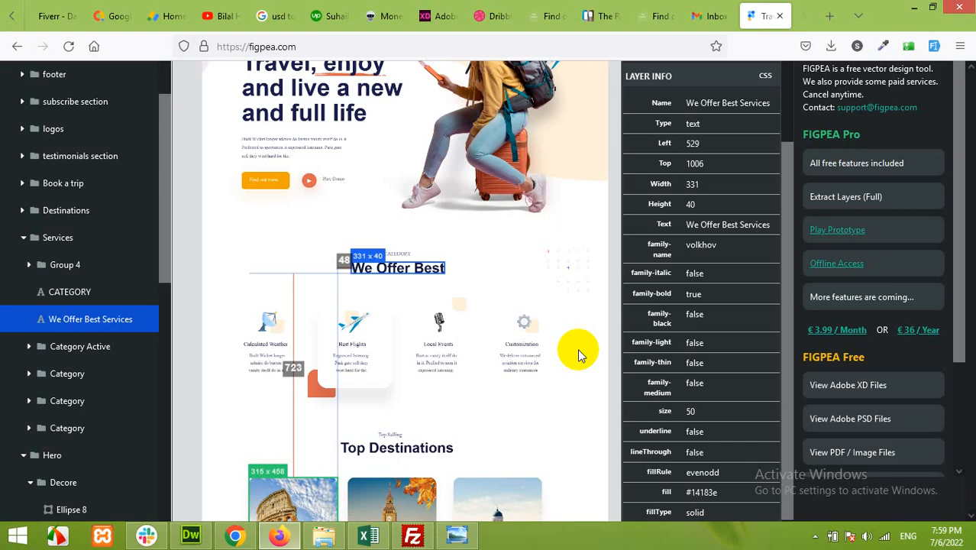
pyautogui.click(708, 492)
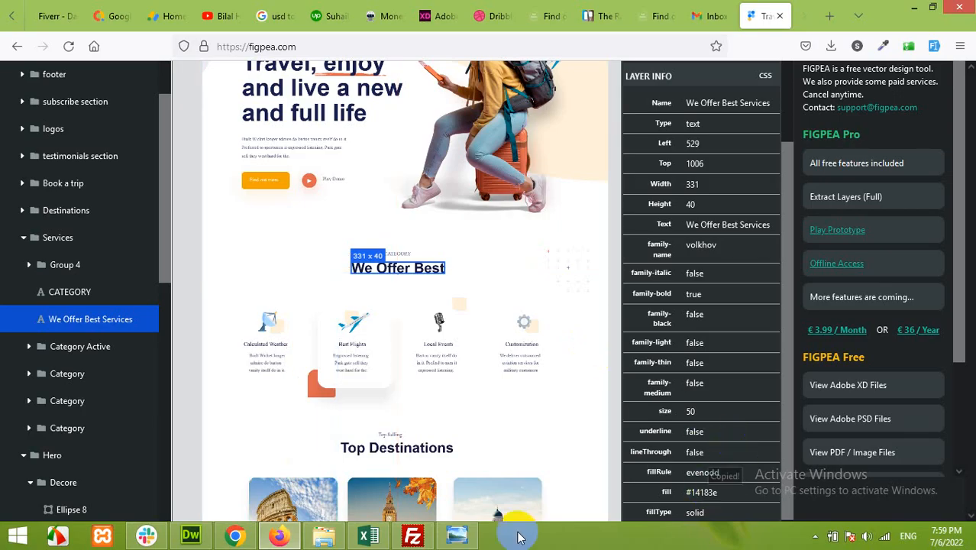
pyautogui.click(281, 537)
pyautogui.click(113, 98)
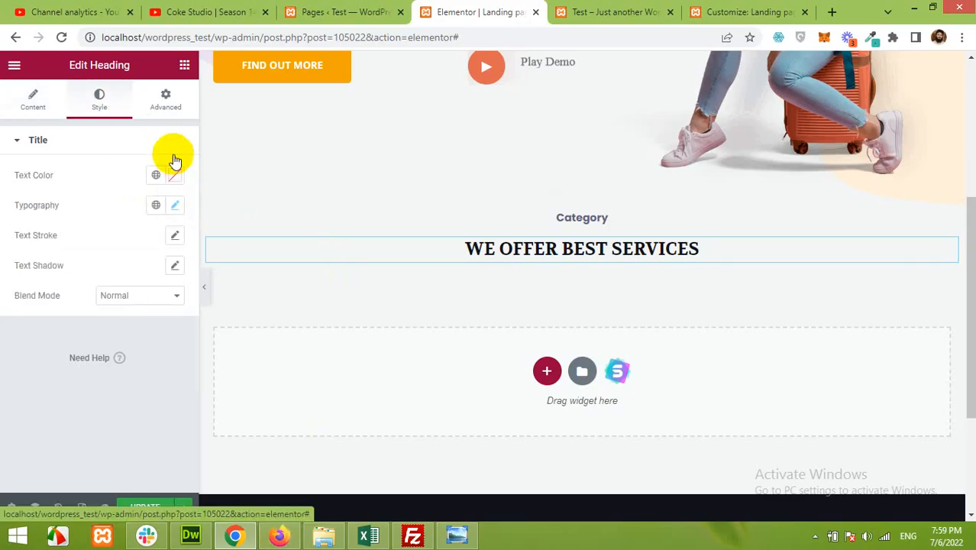
pyautogui.click(175, 175)
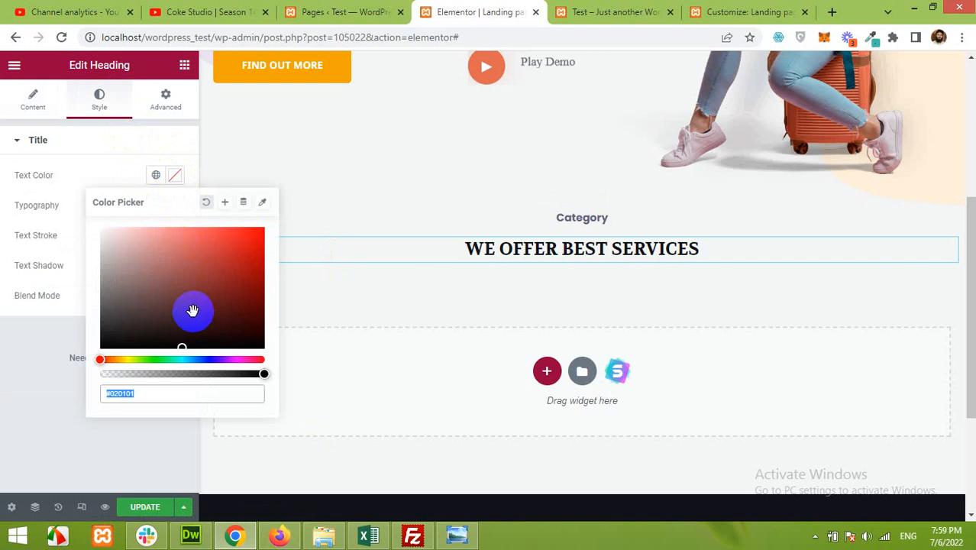
pyautogui.hotkey('ctrl', 'v')
pyautogui.click(165, 452)
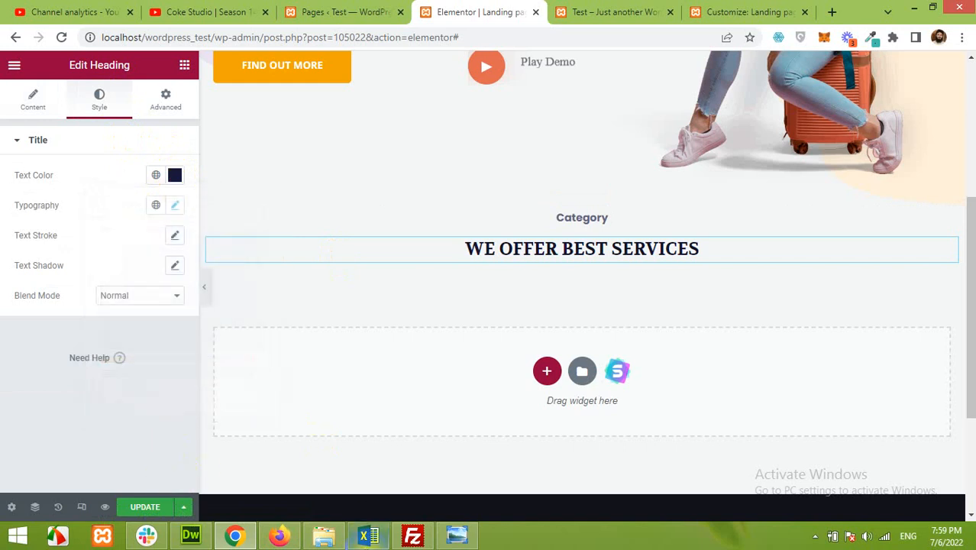
# Step: Examine the service cards below the "We Offer Best Services" heading in the FIGPEA design
pyautogui.click(279, 535)
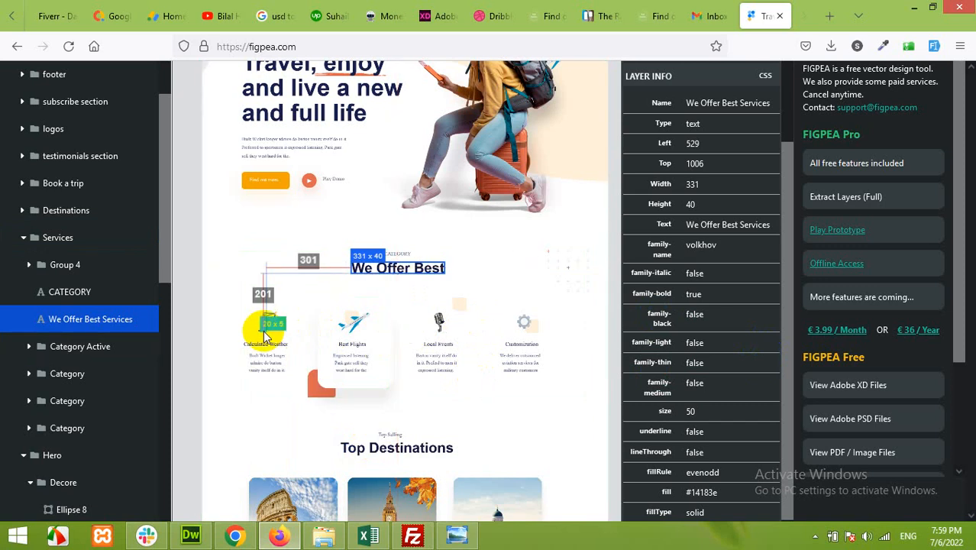
pyautogui.scroll(5, 267, 333)
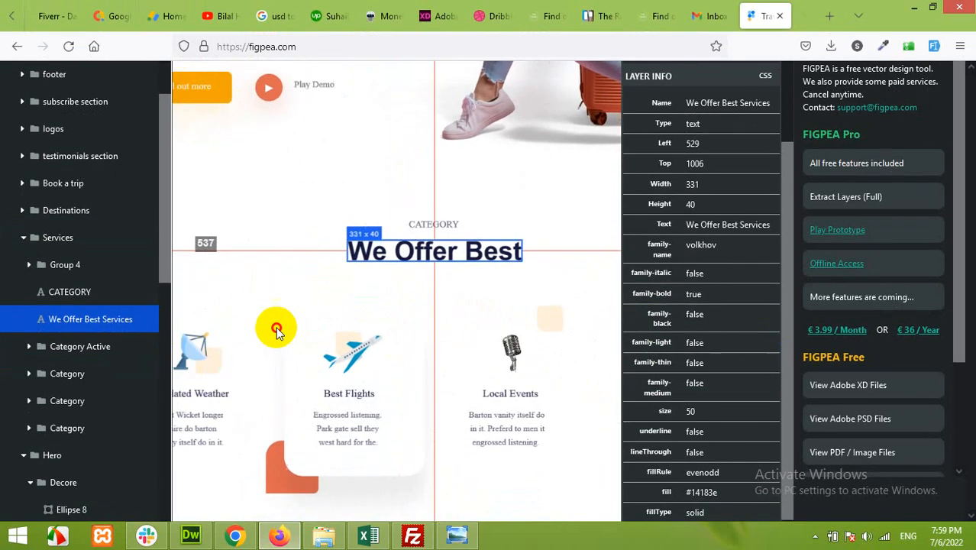
pyautogui.moveTo(277, 329); pyautogui.dragTo(432, 297)
pyautogui.scroll(1, 356, 380)
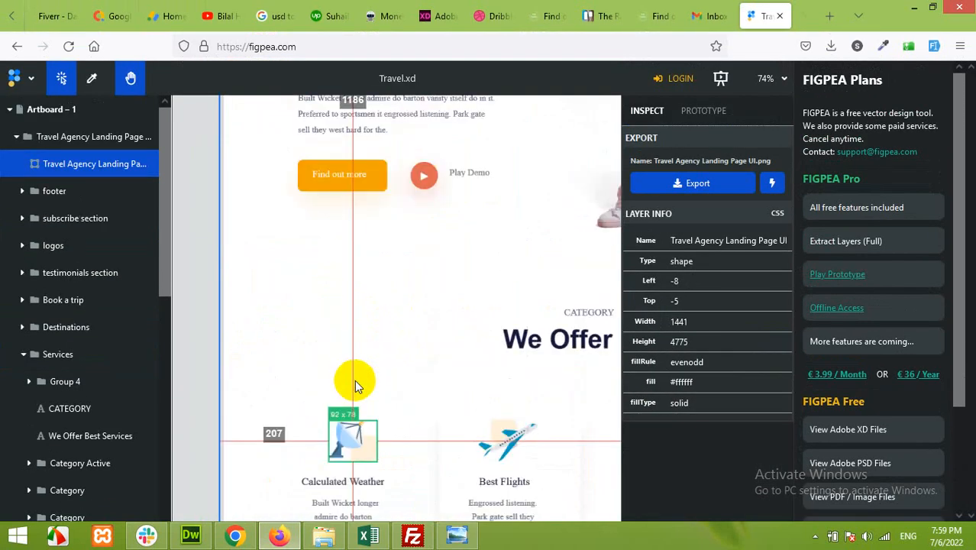
pyautogui.scroll(-2, 386, 402)
pyautogui.scroll(1, 385, 402)
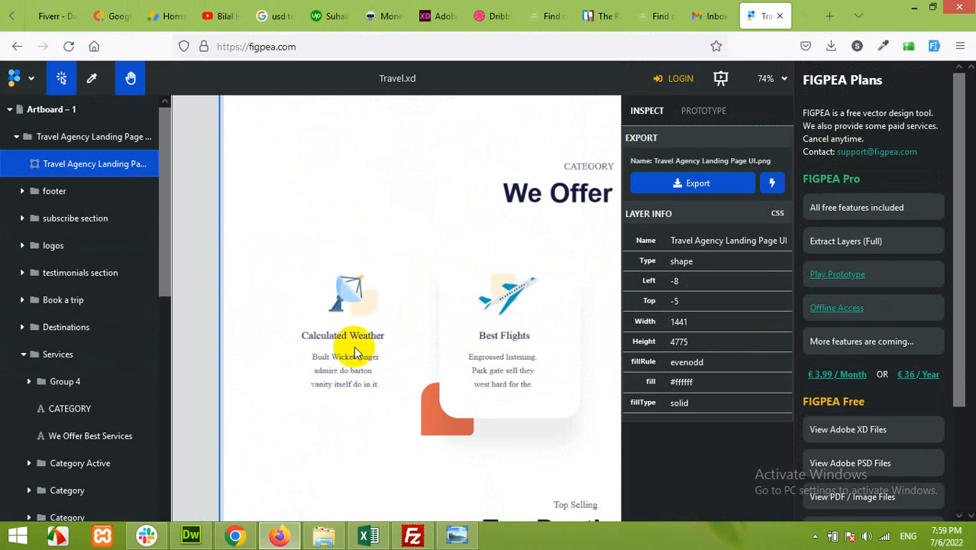
pyautogui.scroll(4, 354, 352)
pyautogui.press('alt')
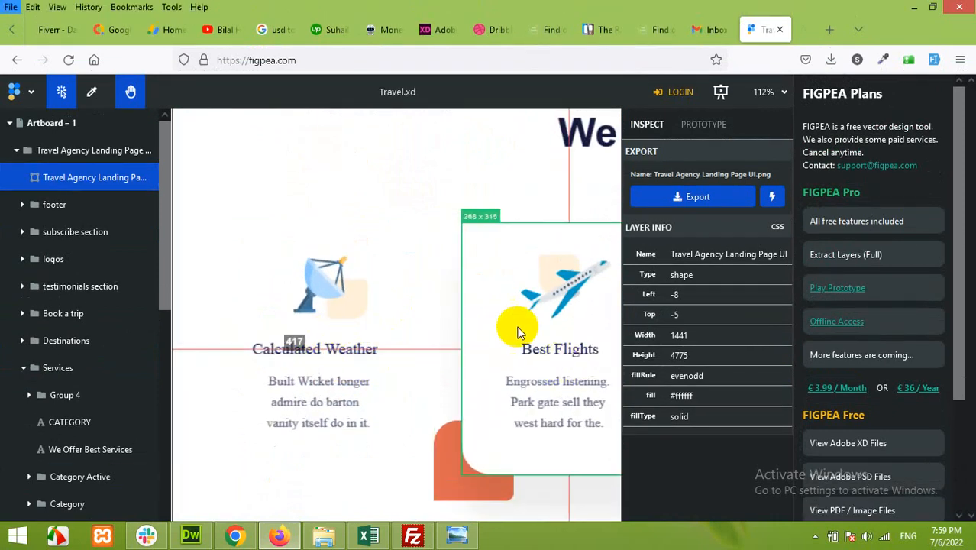
# Step: In Elementor, add an inner section below the "We Offer Best Services" heading and duplicate its columns to make four
pyautogui.click(277, 539)
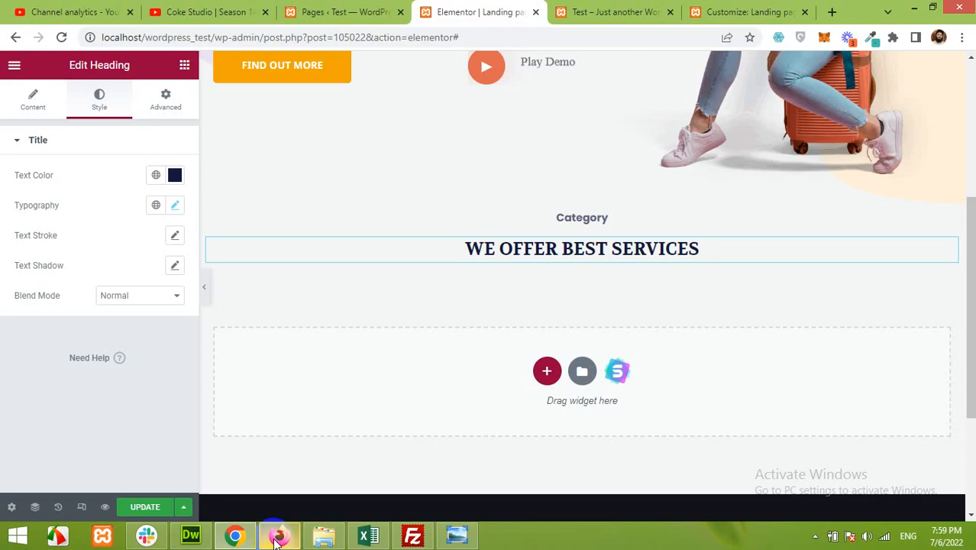
pyautogui.click(183, 70)
pyautogui.moveTo(36, 234); pyautogui.dragTo(277, 289)
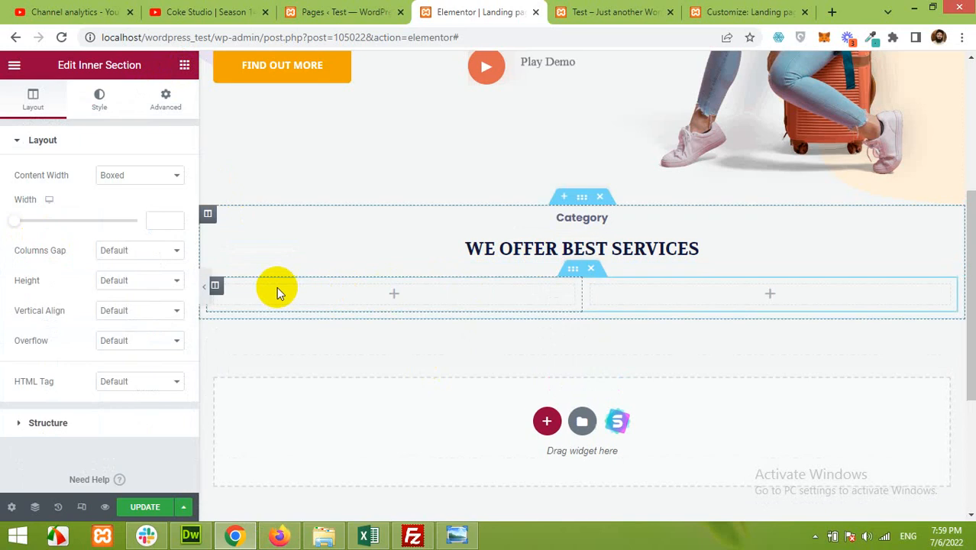
pyautogui.rightClick(223, 290)
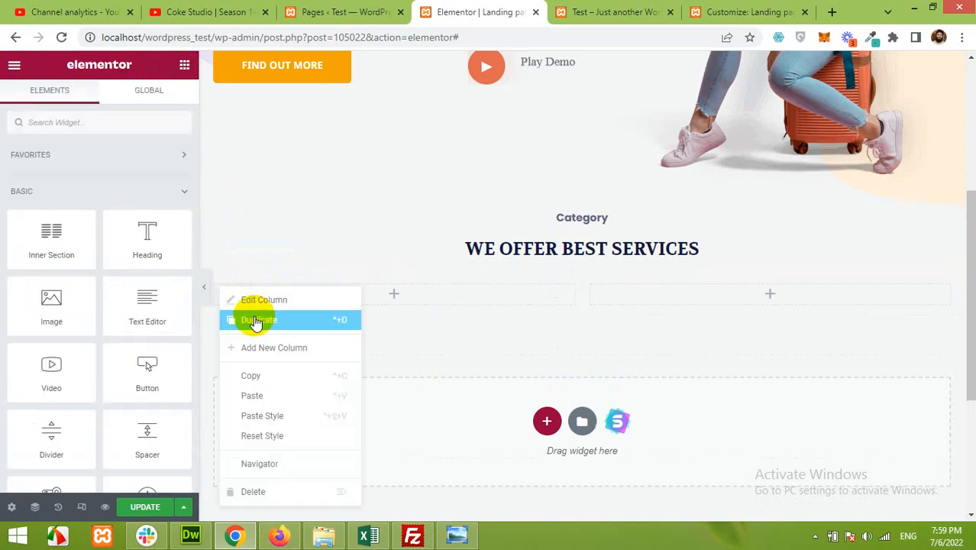
pyautogui.click(256, 321)
pyautogui.rightClick(466, 287)
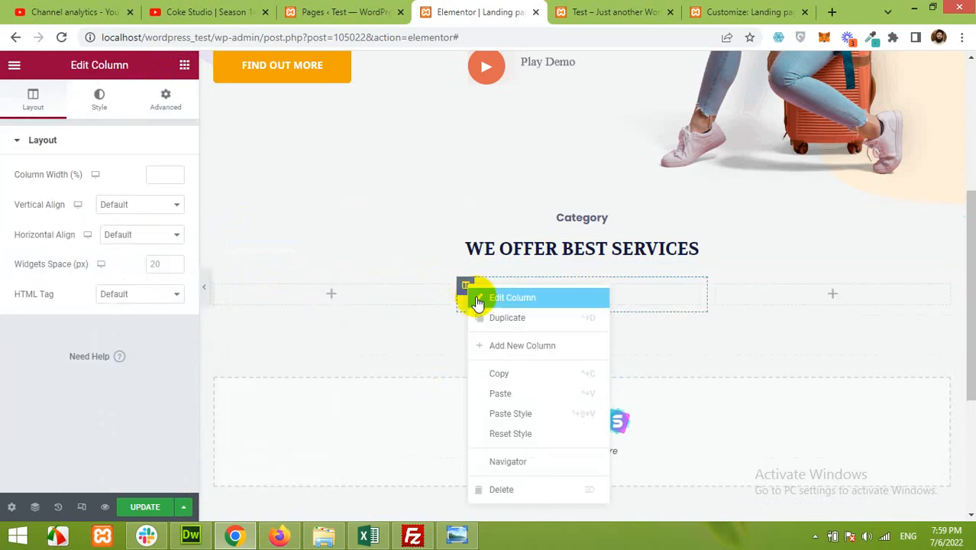
pyautogui.click(488, 319)
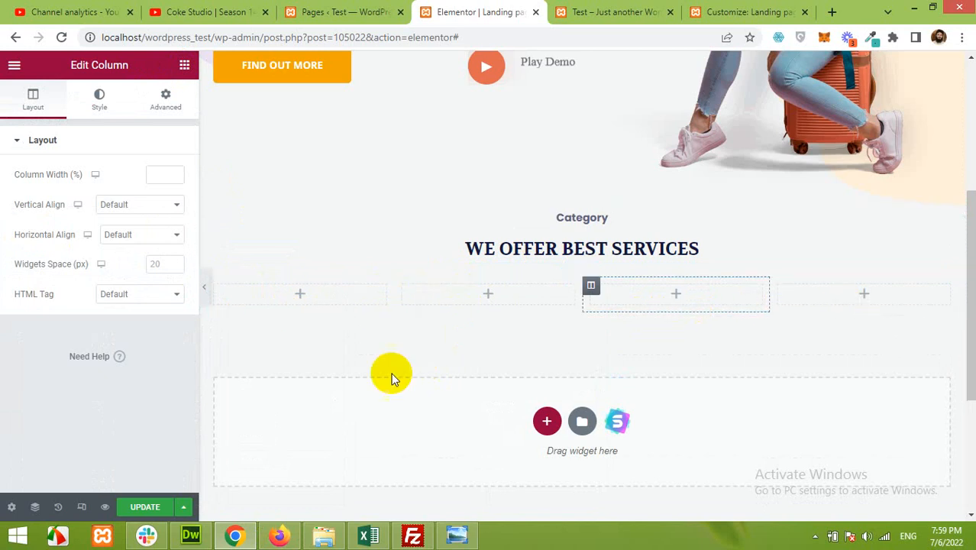
# Step: Export the Calculated Weather icon group (Group 48) from FIGPEA as a PNG named service1 into the Assets folder, and return to Elementor
pyautogui.click(279, 537)
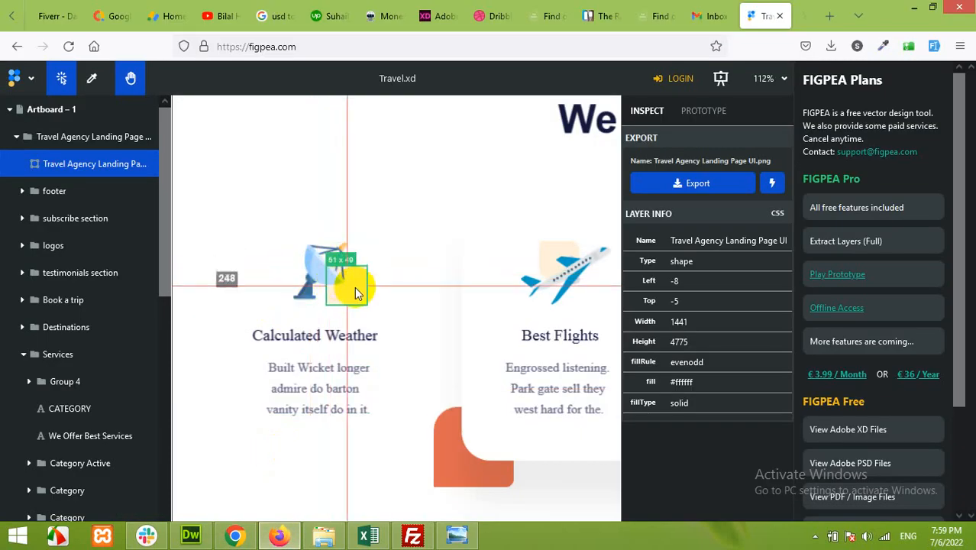
pyautogui.click(326, 284)
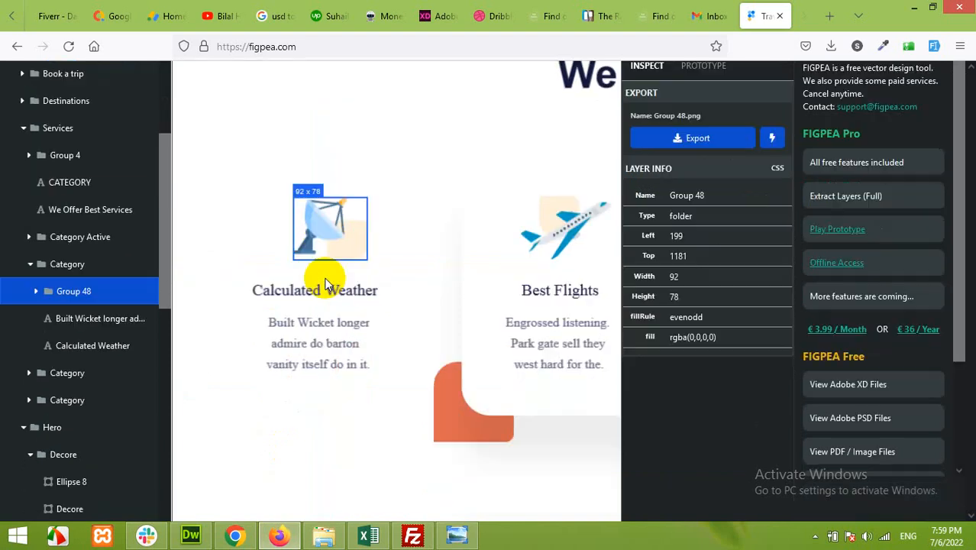
pyautogui.click(709, 138)
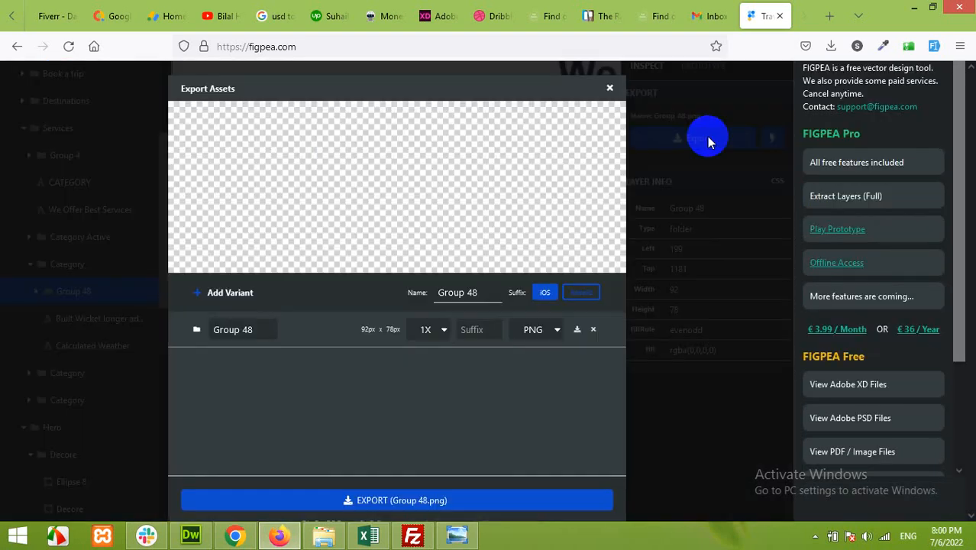
pyautogui.click(371, 500)
pyautogui.click(374, 501)
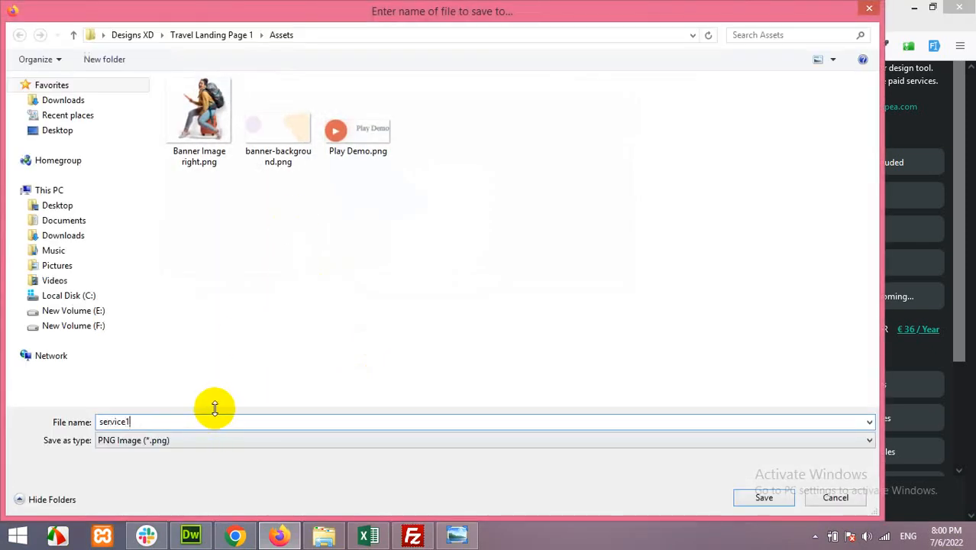
pyautogui.write('service1')
pyautogui.click(757, 497)
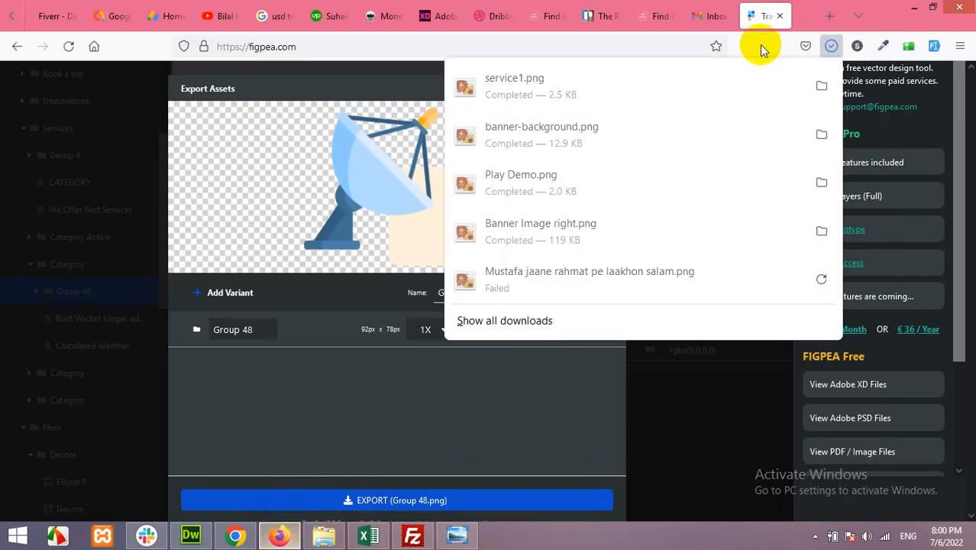
pyautogui.click(719, 403)
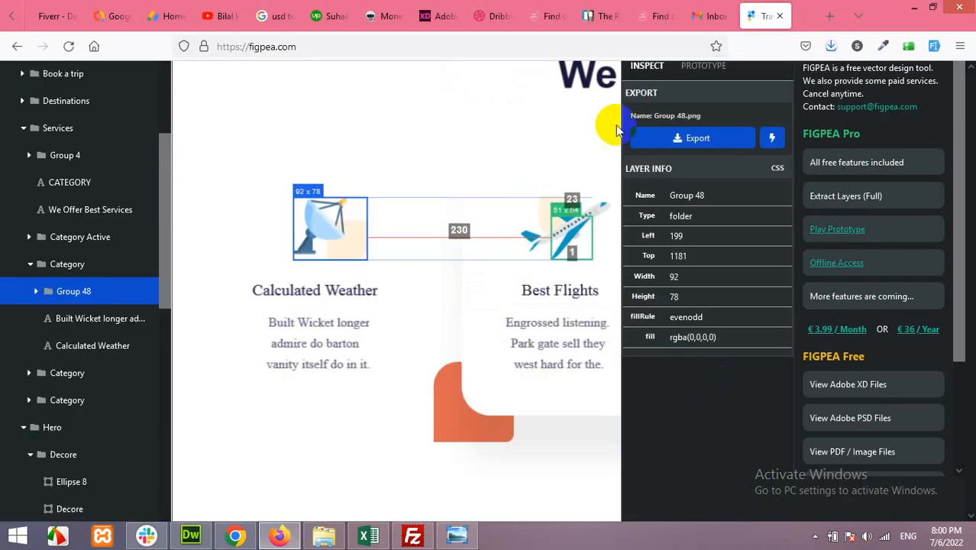
pyautogui.click(291, 543)
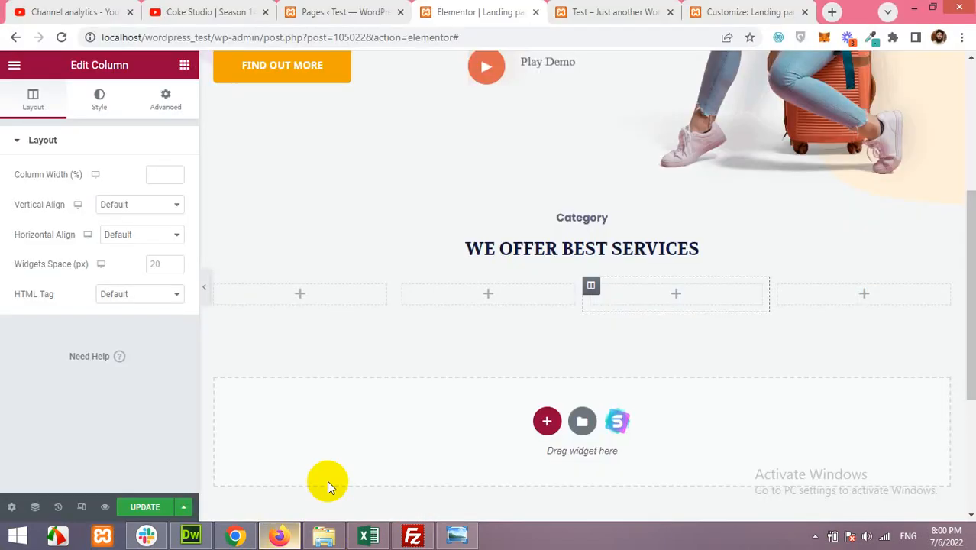
# Step: Add an image widget to the first services column, uploading service1.png from the Assets folder and inserting it
pyautogui.click(302, 298)
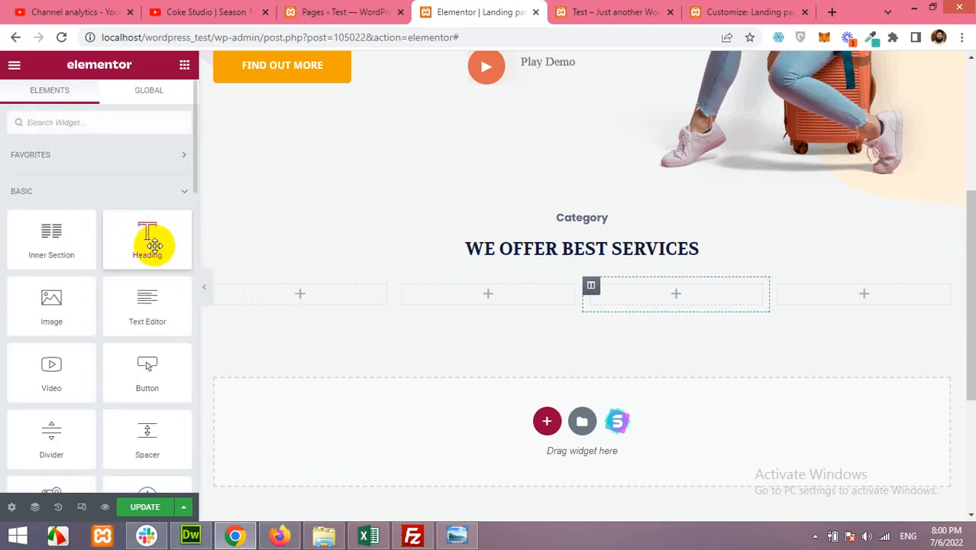
pyautogui.moveTo(52, 303); pyautogui.dragTo(298, 298)
pyautogui.click(92, 223)
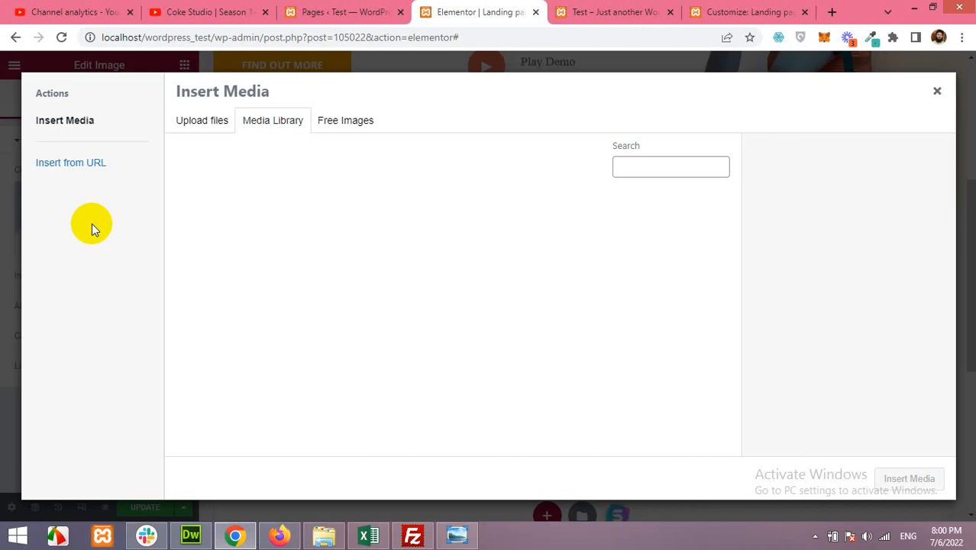
pyautogui.click(208, 124)
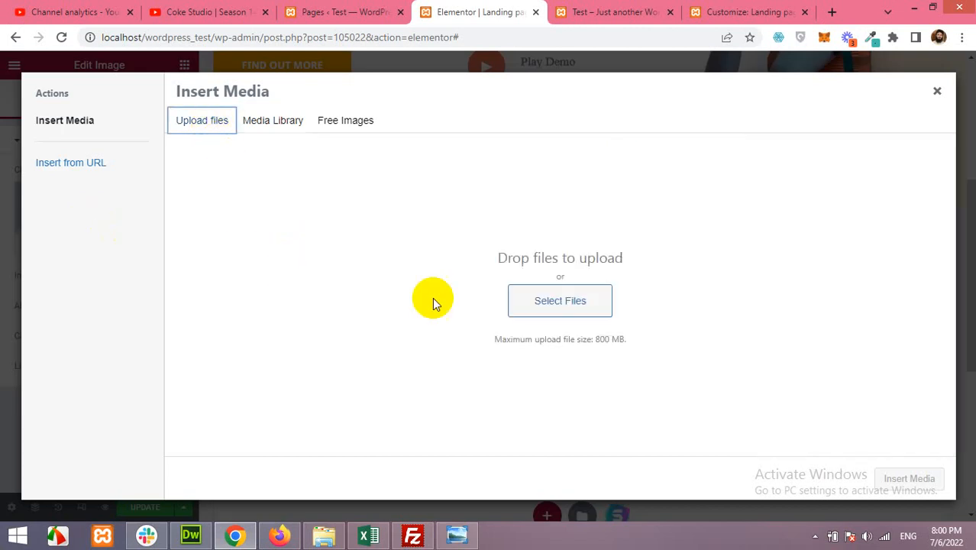
pyautogui.click(565, 303)
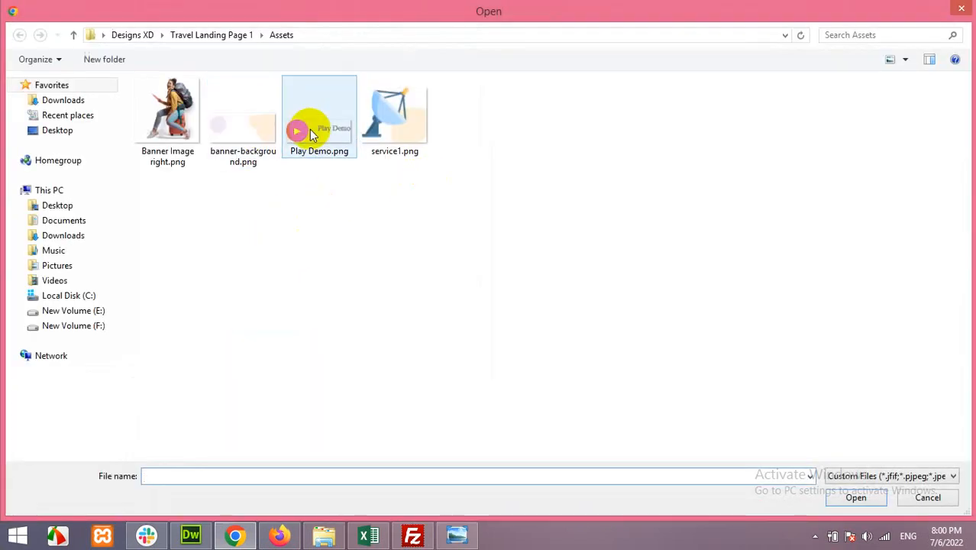
pyautogui.doubleClick(380, 149)
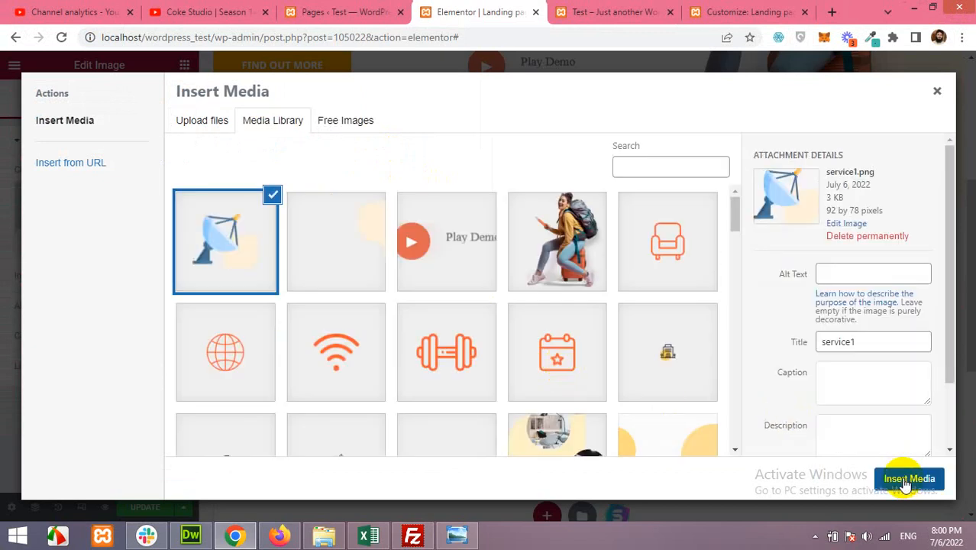
pyautogui.click(908, 480)
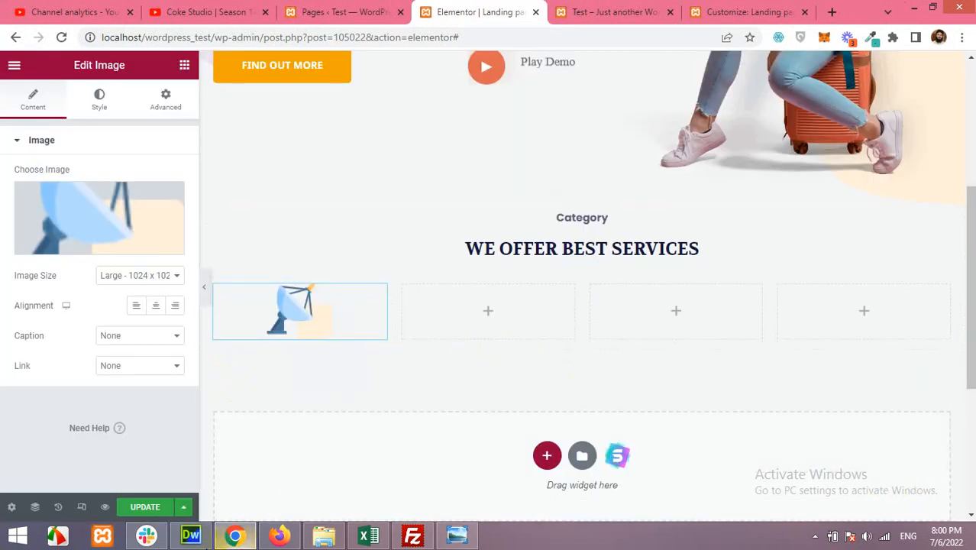
# Step: Copy the "Calculated Weather" text from FIGPEA and add a heading widget with that title below the satellite dish image in Elementor
pyautogui.click(265, 541)
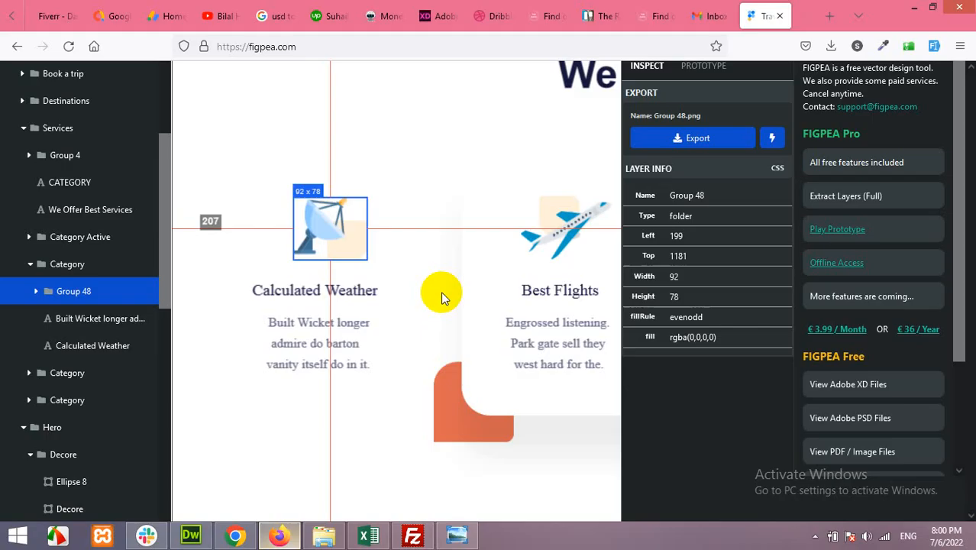
pyautogui.click(310, 299)
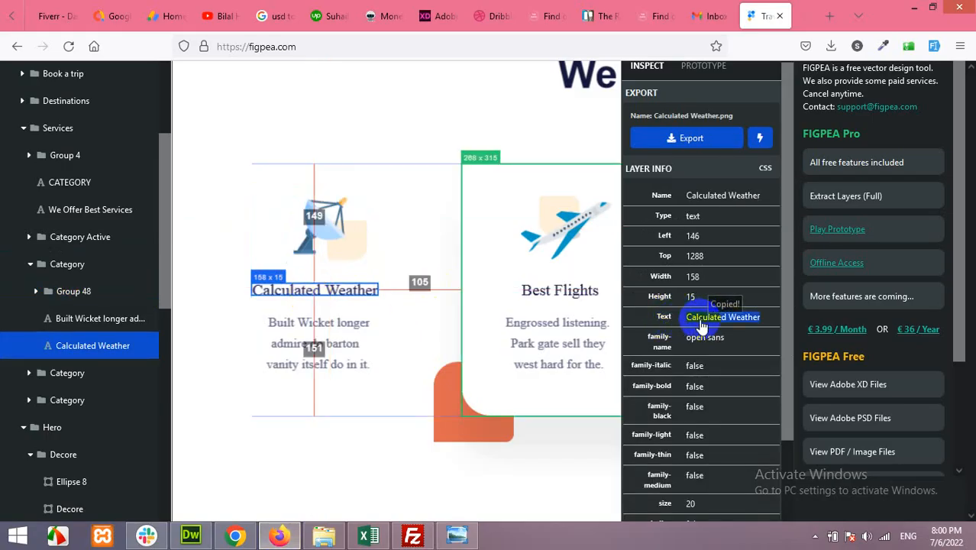
pyautogui.hotkey('ctrl', 'c')
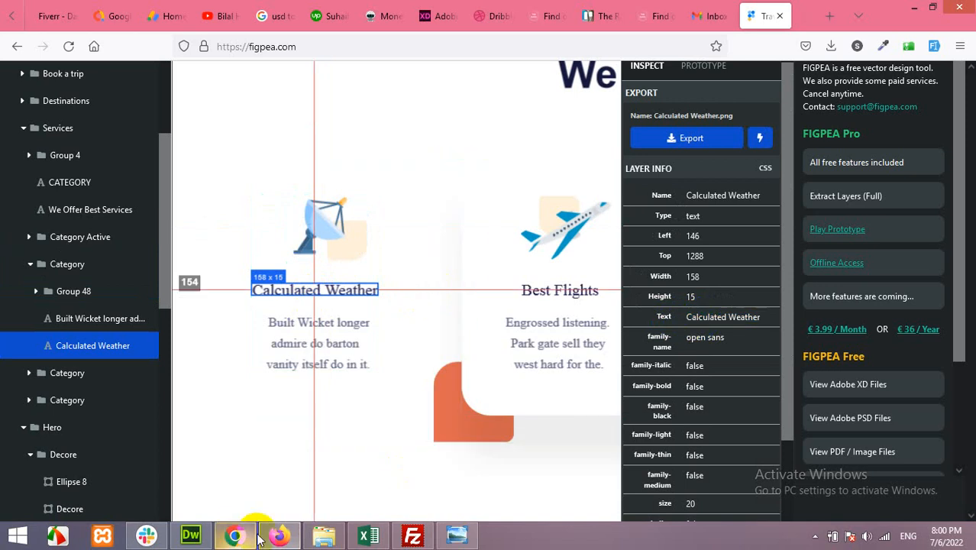
pyautogui.click(281, 539)
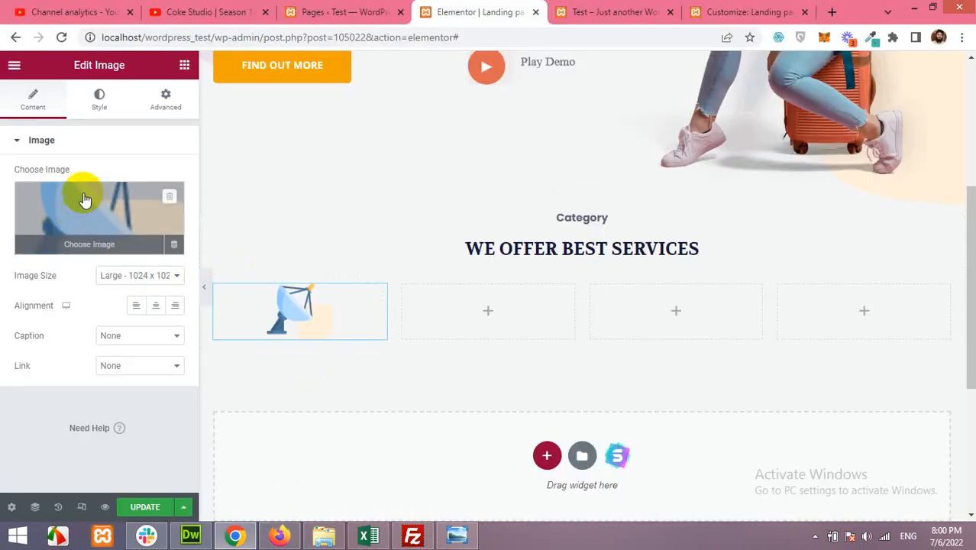
pyautogui.click(182, 75)
pyautogui.moveTo(163, 246); pyautogui.dragTo(337, 362)
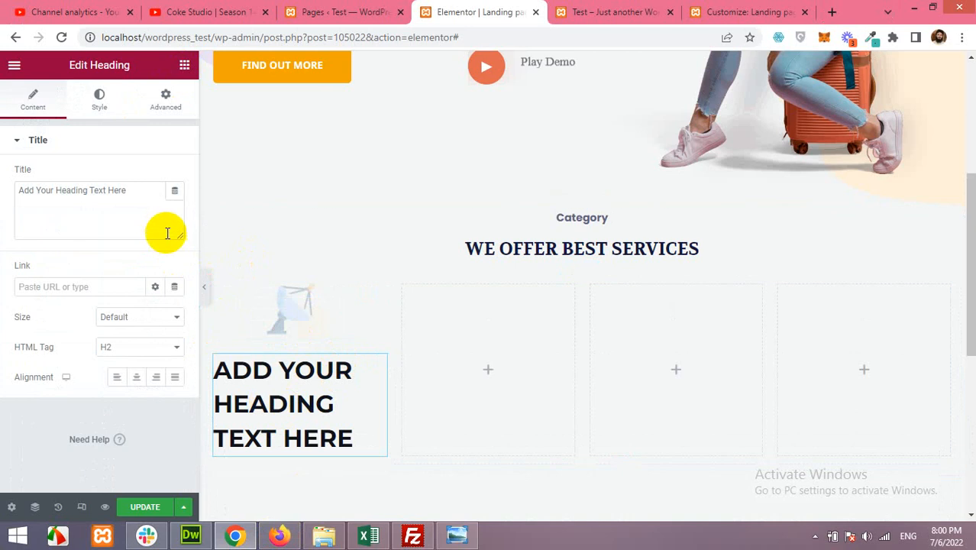
pyautogui.moveTo(168, 231); pyautogui.dragTo(1, 197)
pyautogui.hotkey('ctrl', 'v')
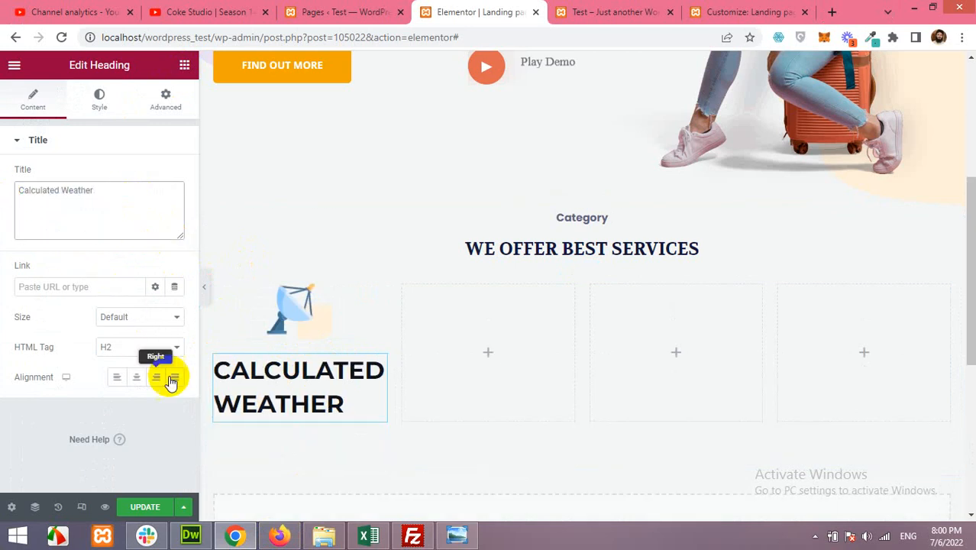
# Step: Set the "Calculated Weather" heading's font size to 12 px and center its alignment
pyautogui.click(101, 99)
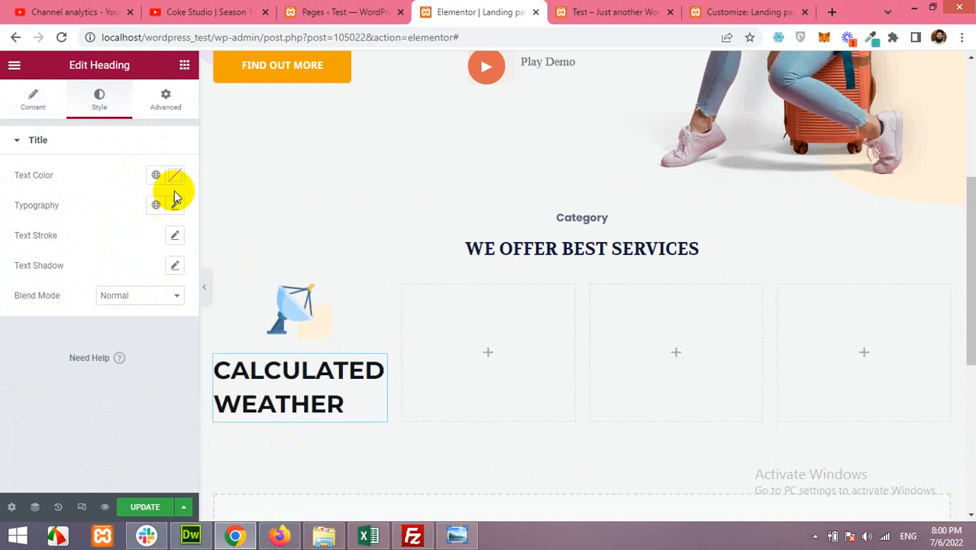
pyautogui.click(175, 204)
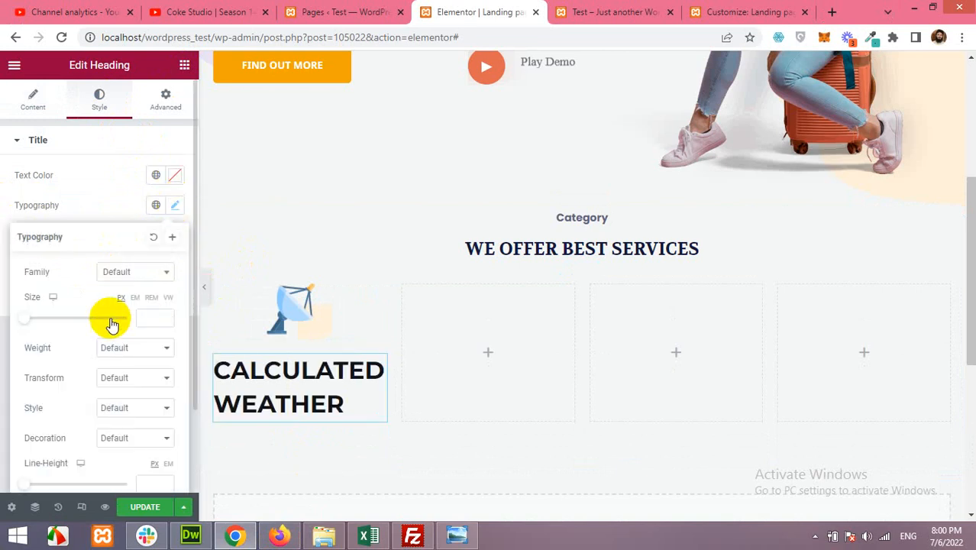
pyautogui.click(161, 319)
pyautogui.write('1')
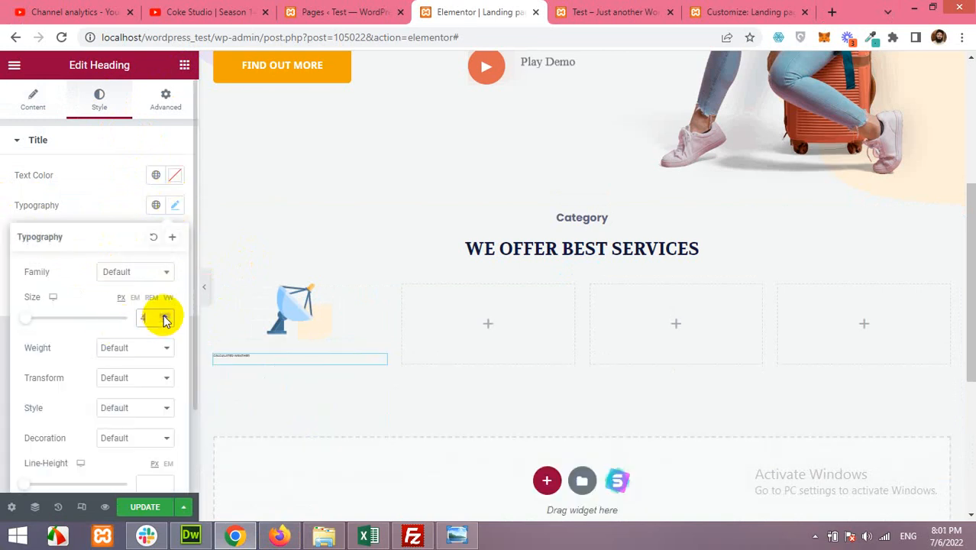
pyautogui.write('2')
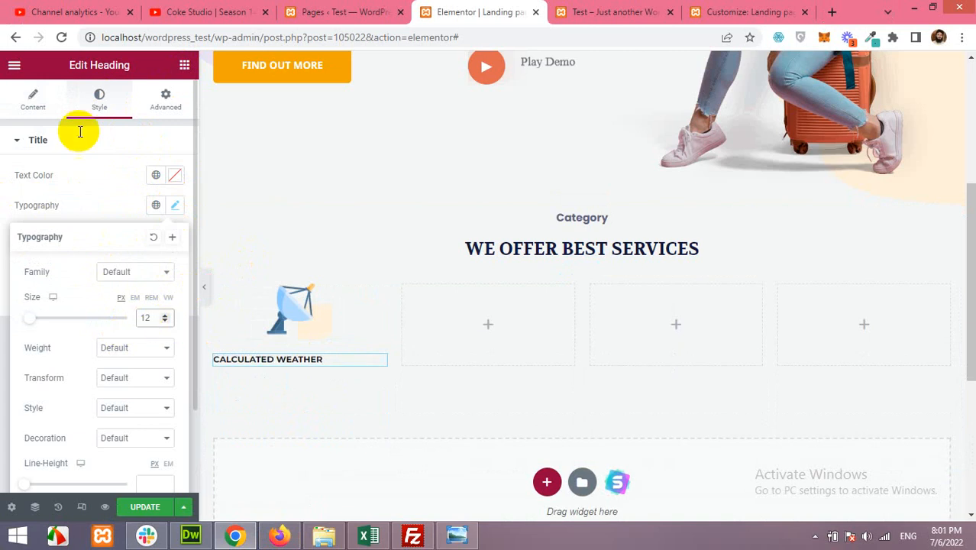
pyautogui.click(33, 103)
pyautogui.click(145, 383)
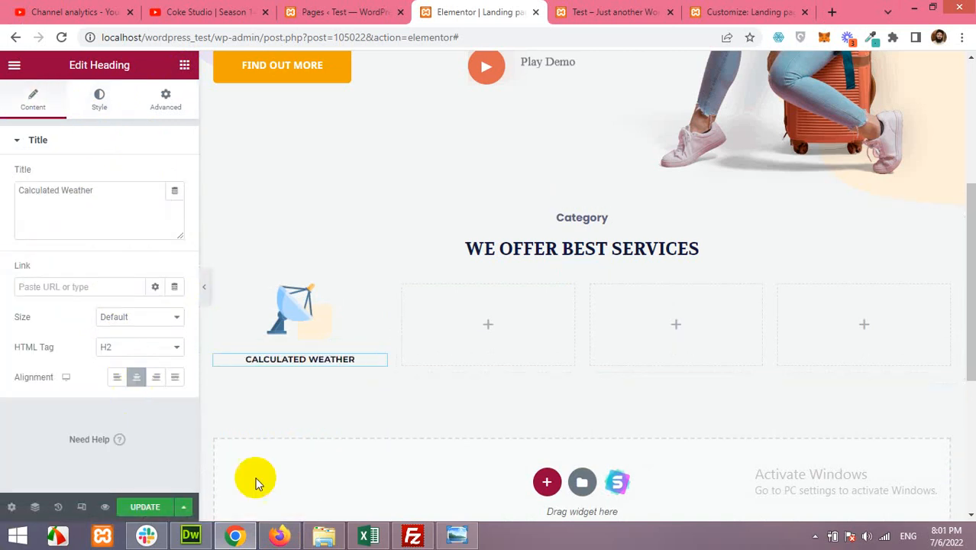
# Step: Compare the "Calculated Weather" heading with the FIGPEA design and increase its font size to 15 px
pyautogui.click(289, 540)
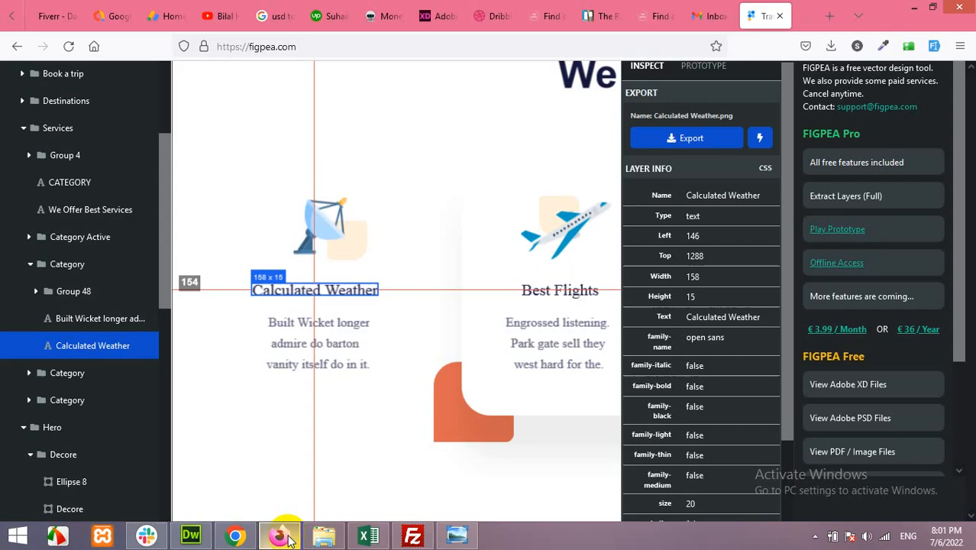
pyautogui.click(287, 538)
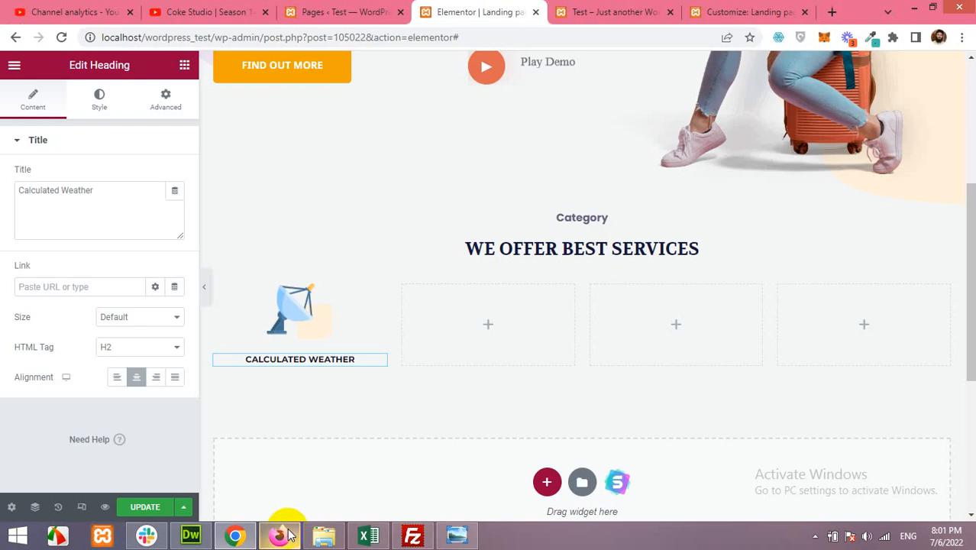
pyautogui.click(99, 99)
pyautogui.click(175, 205)
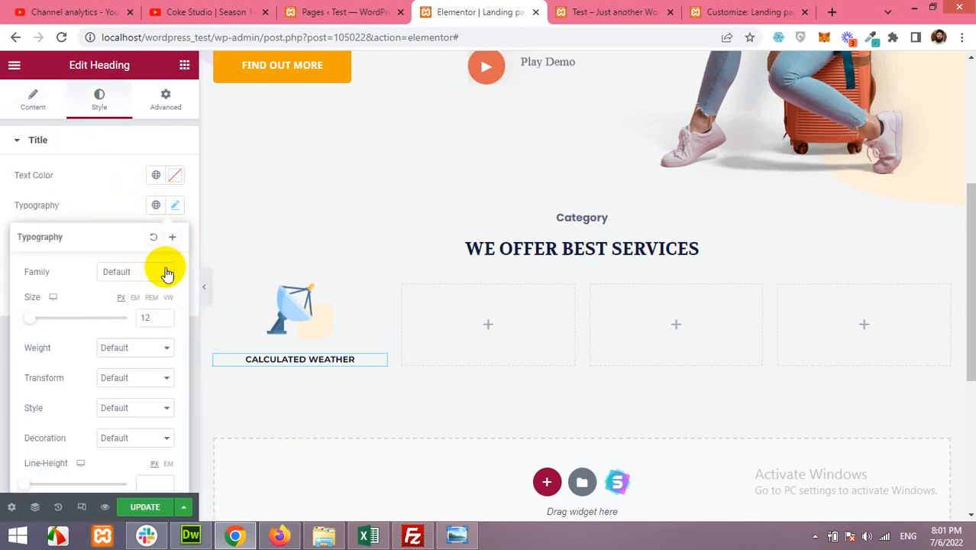
pyautogui.click(163, 316)
pyautogui.click(163, 316)
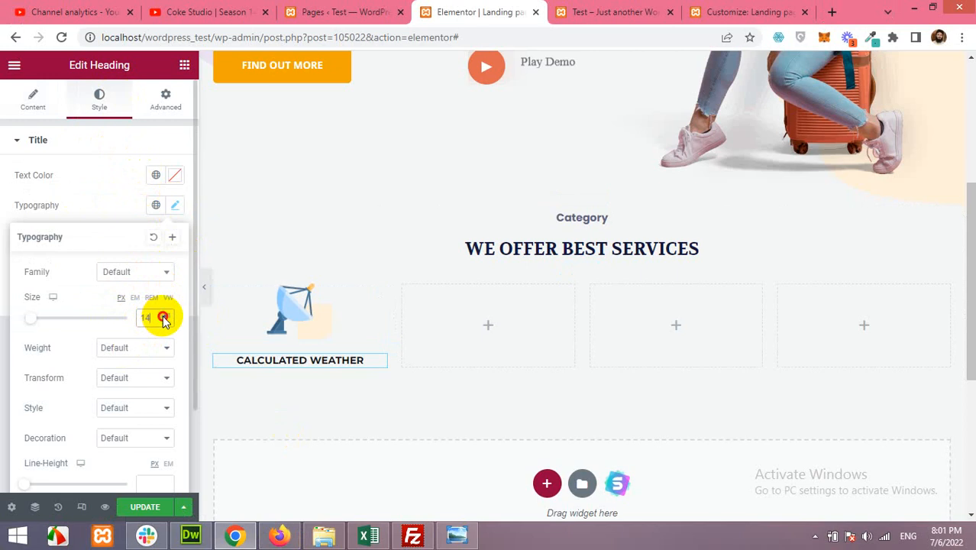
pyautogui.click(163, 315)
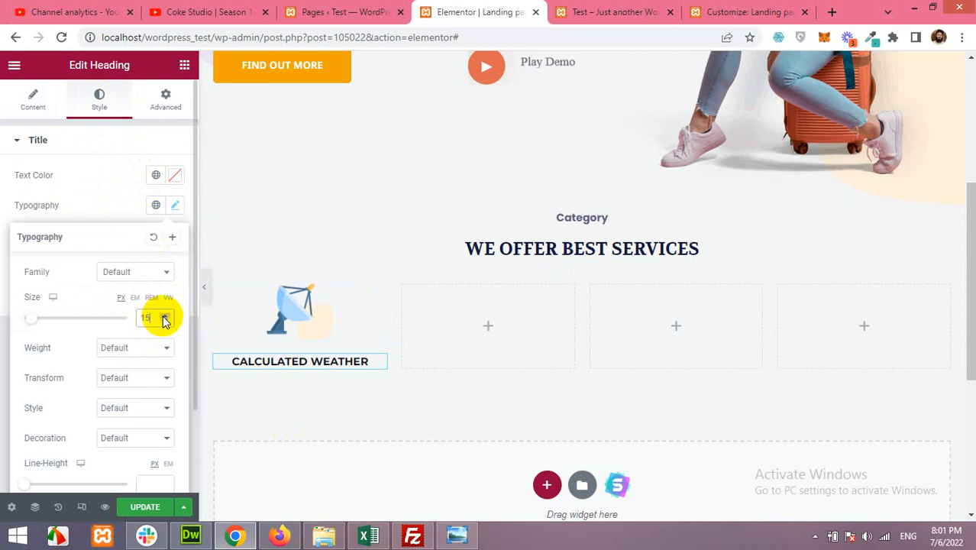
# Step: Copy the Calculated Weather layer's fill color from FIGPEA and set the Elementor heading's text color to #1e1d4c
pyautogui.click(277, 537)
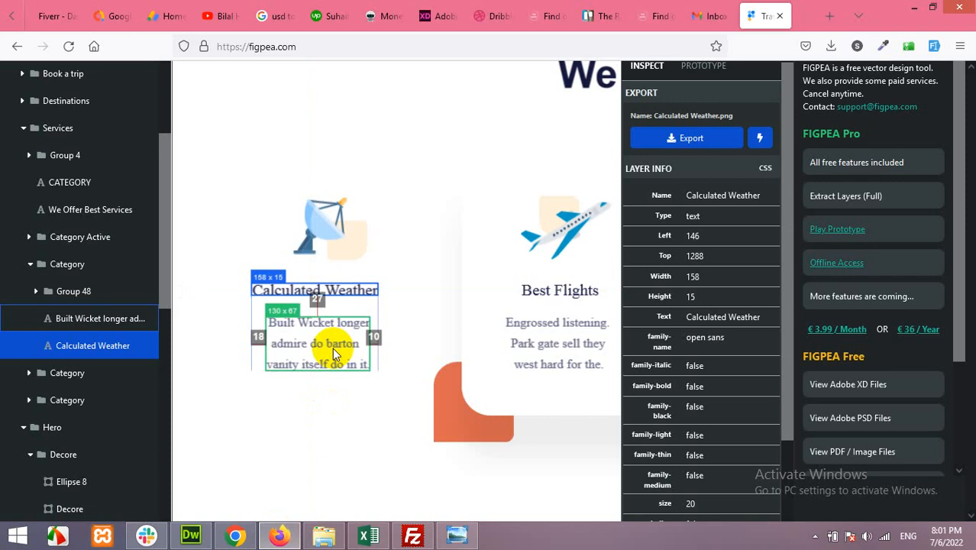
pyautogui.scroll(-2, 741, 420)
pyautogui.doubleClick(721, 456)
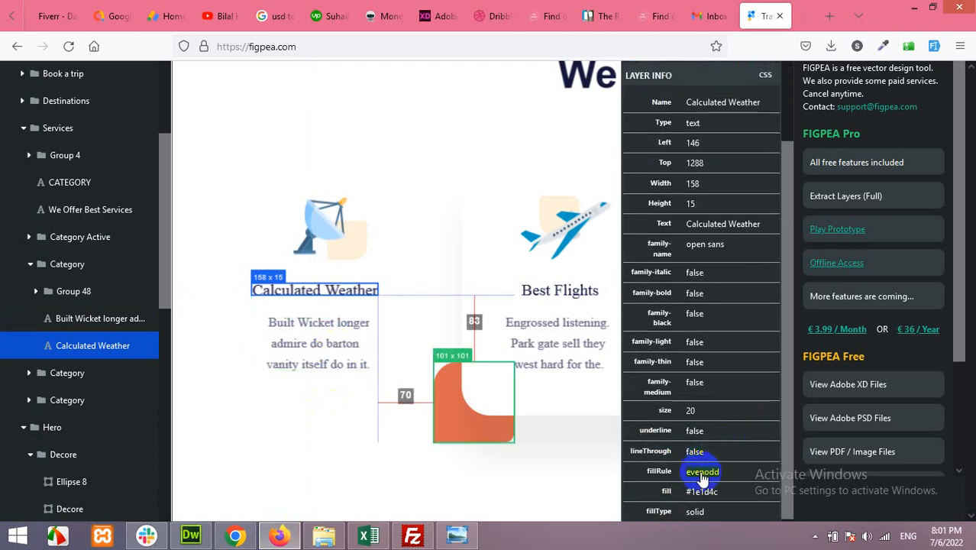
pyautogui.click(236, 535)
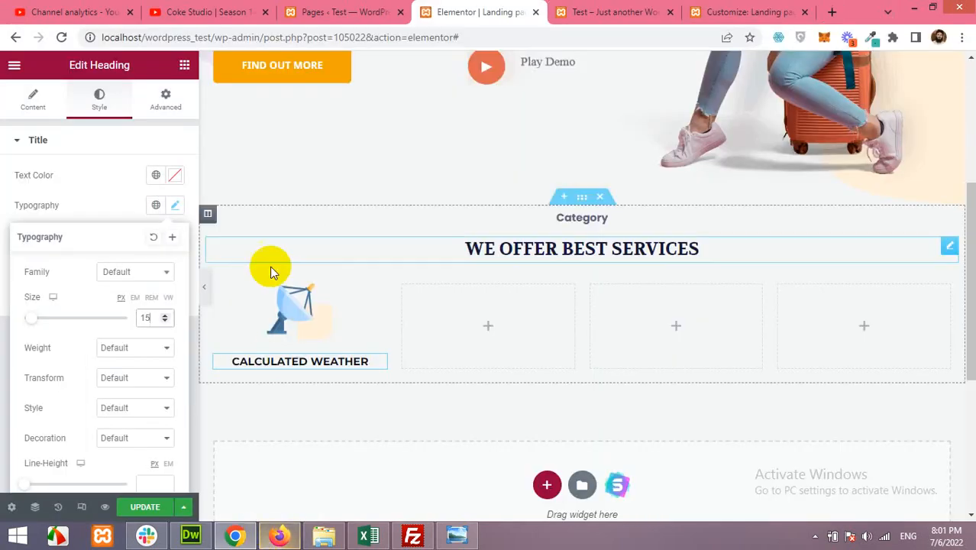
pyautogui.click(175, 175)
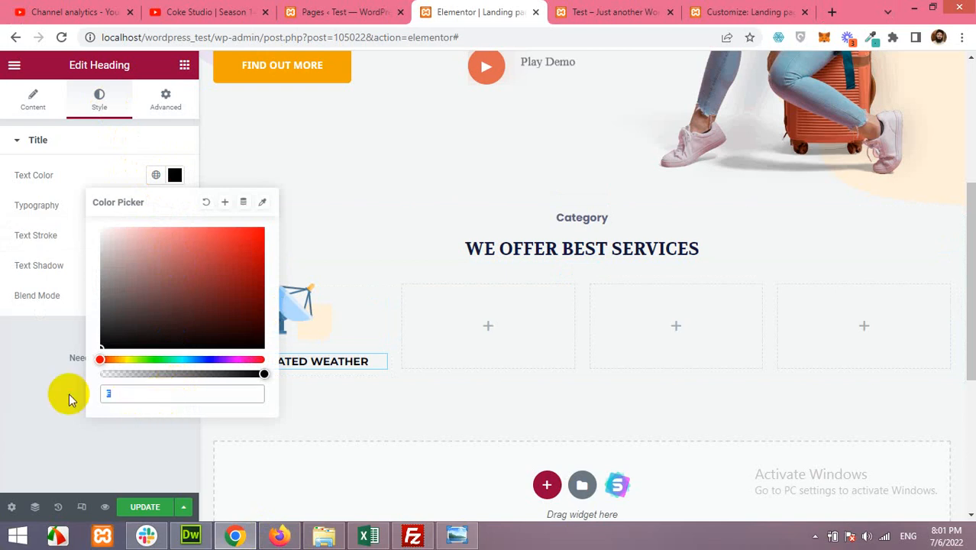
pyautogui.hotkey('ctrl', 'v')
pyautogui.click(138, 456)
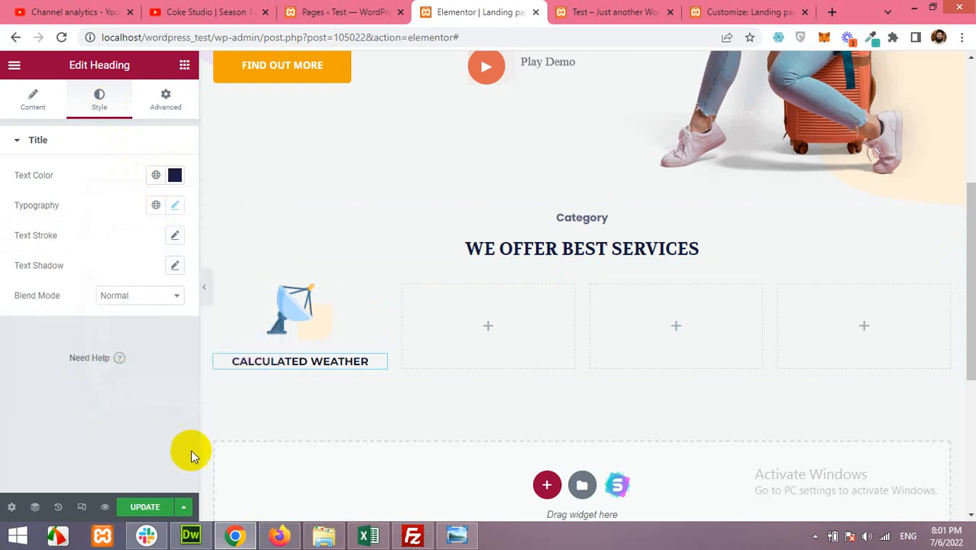
# Step: Copy the "Built Wicket longer admire do barton vanity itself do in it." text from FIGPEA into a new text editor widget below the Calculated Weather heading
pyautogui.click(279, 535)
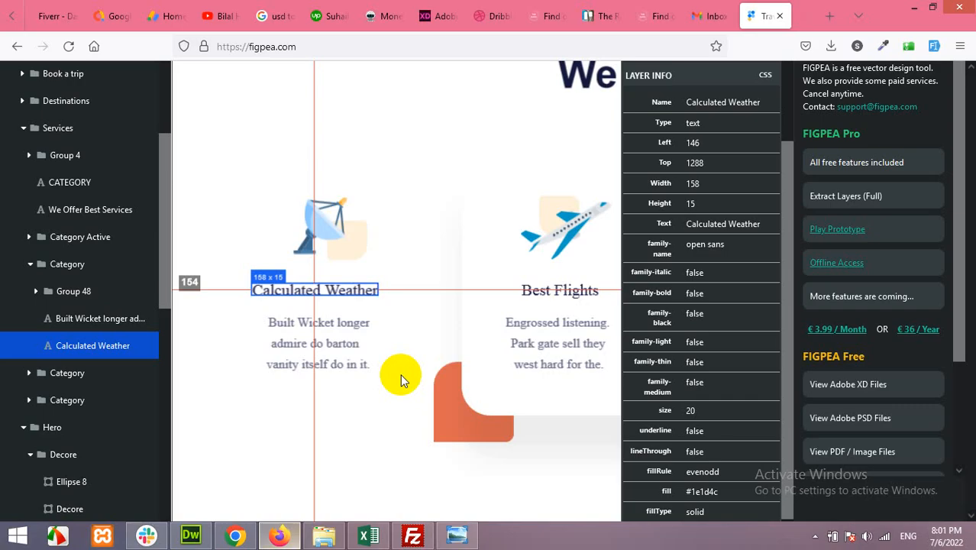
pyautogui.click(321, 348)
pyautogui.click(692, 256)
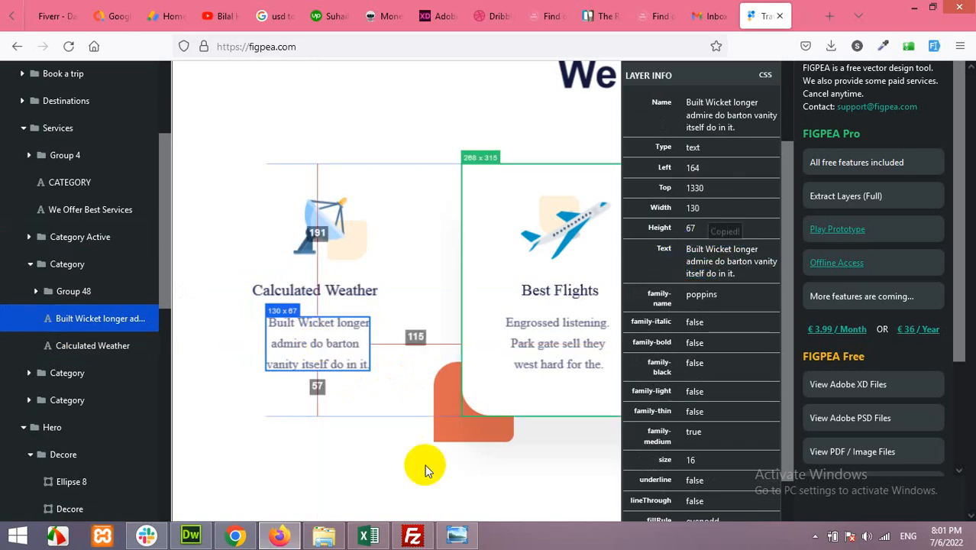
pyautogui.click(276, 537)
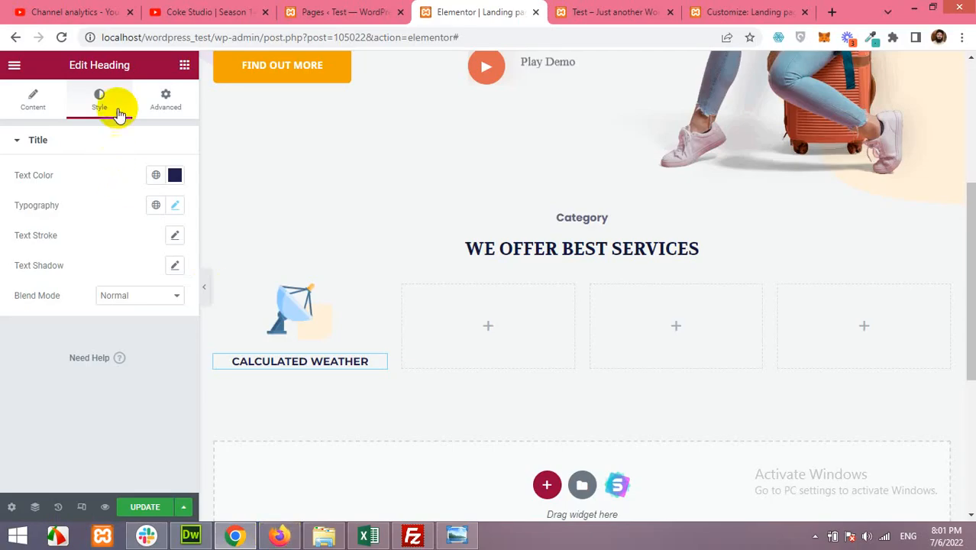
pyautogui.click(186, 64)
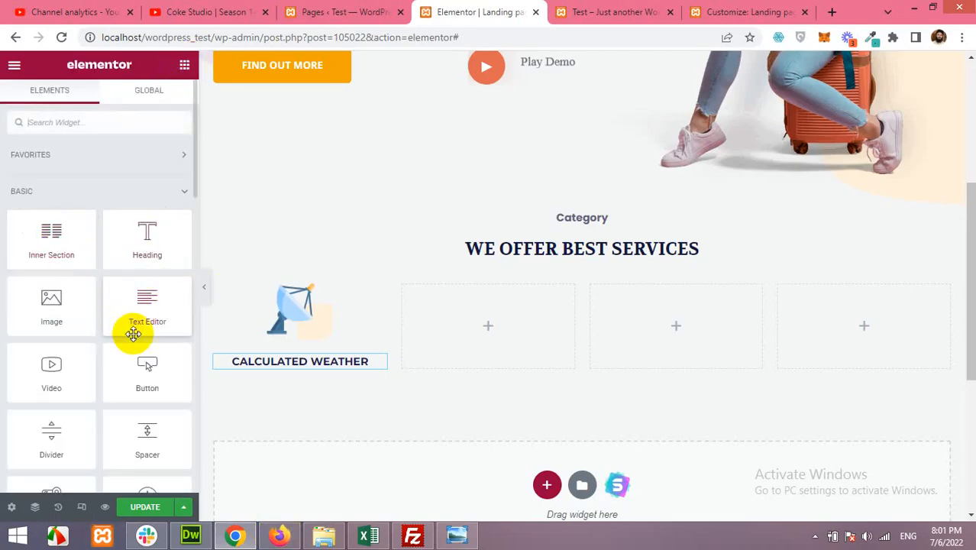
pyautogui.moveTo(284, 377); pyautogui.dragTo(281, 371)
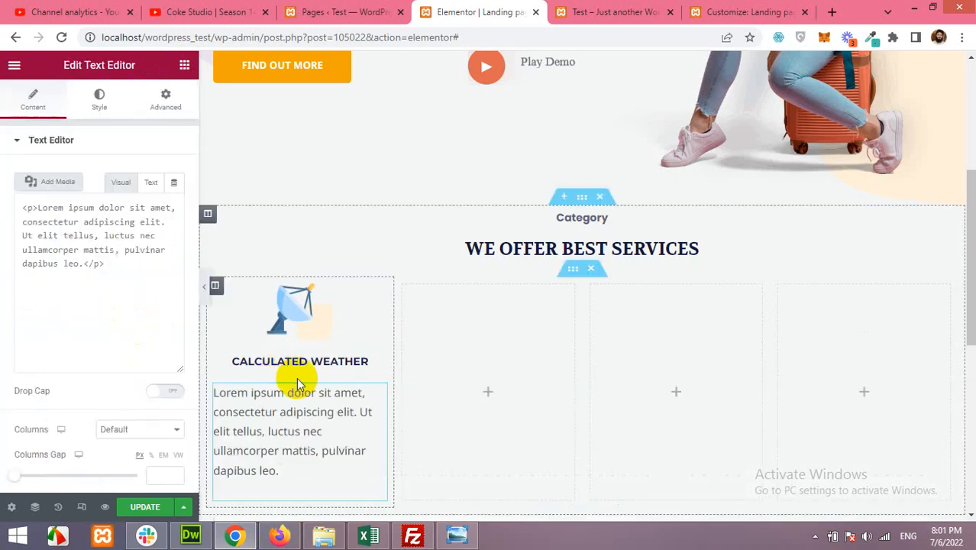
pyautogui.moveTo(139, 371); pyautogui.dragTo(2, 250)
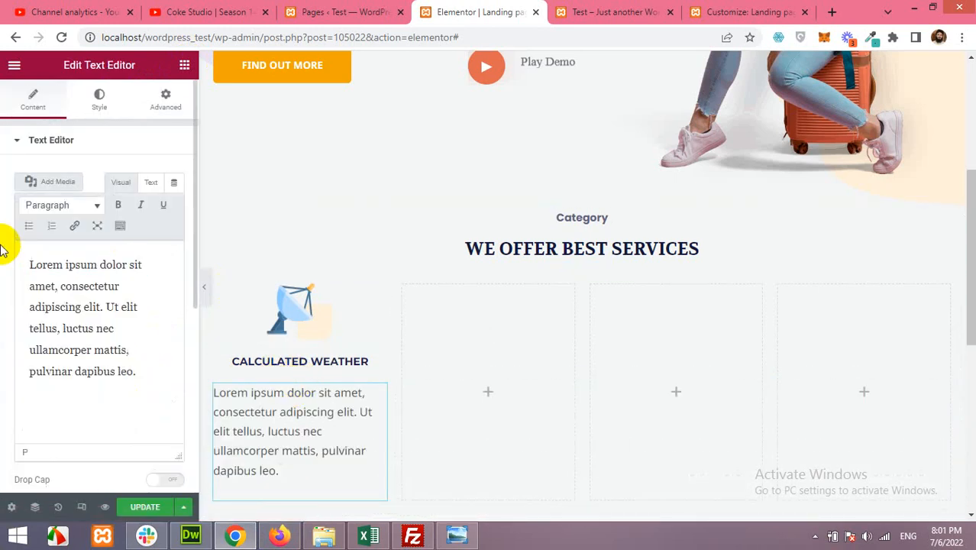
pyautogui.hotkey('ctrl', 'v')
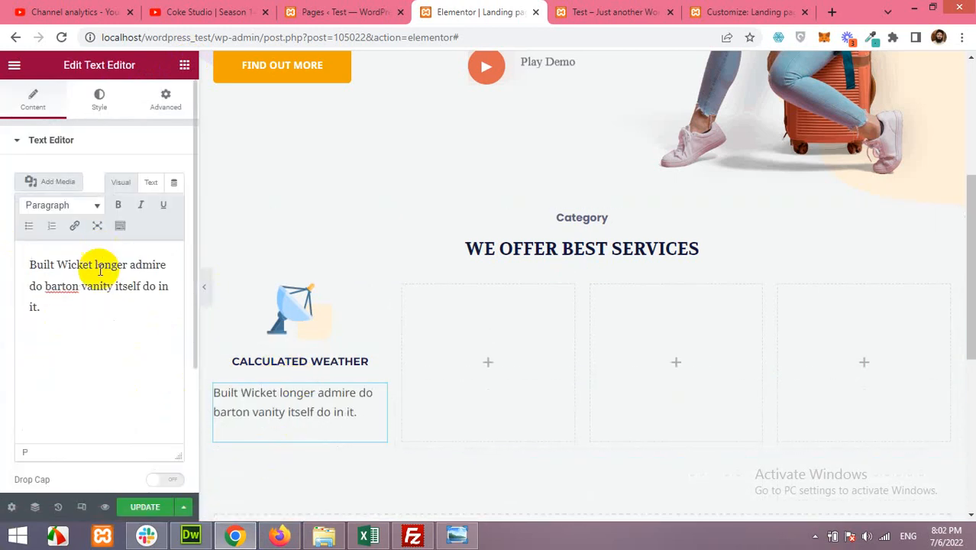
pyautogui.click(279, 535)
pyautogui.click(280, 535)
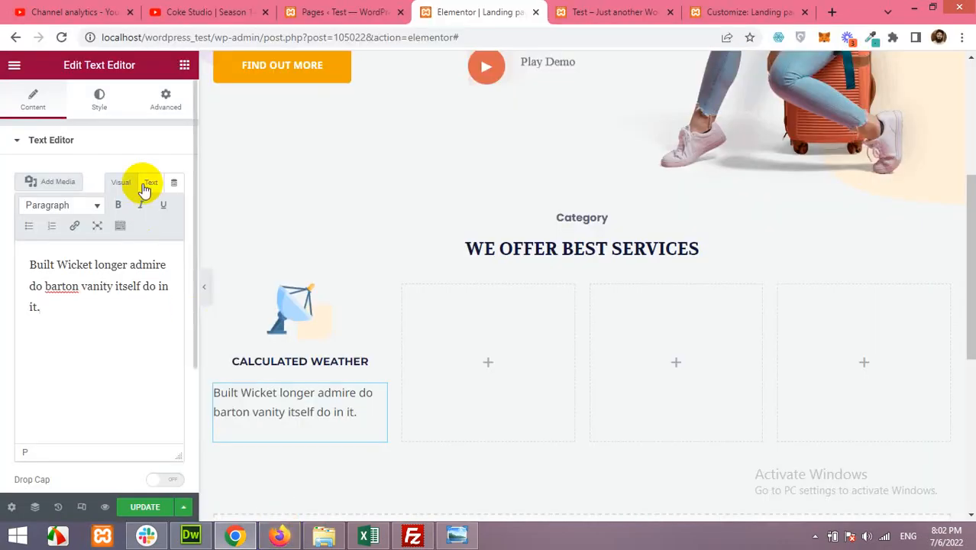
# Step: Center the description text below the Calculated Weather heading and set its font size to 18 px
pyautogui.click(99, 99)
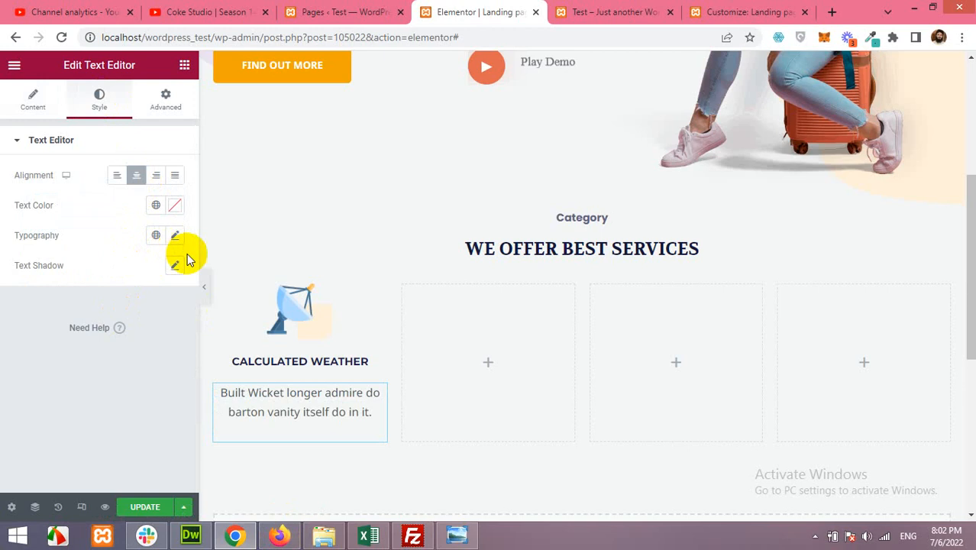
pyautogui.click(175, 237)
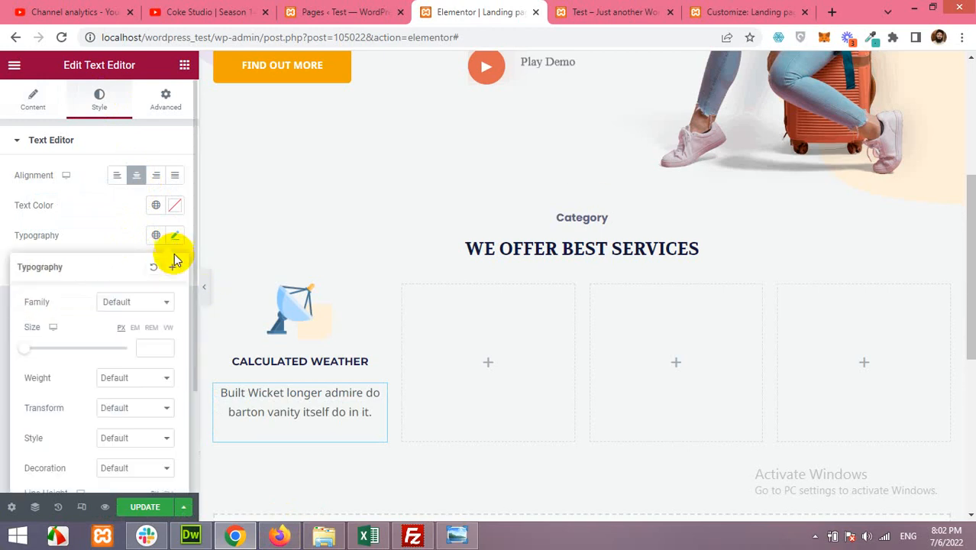
pyautogui.click(153, 349)
pyautogui.write('8')
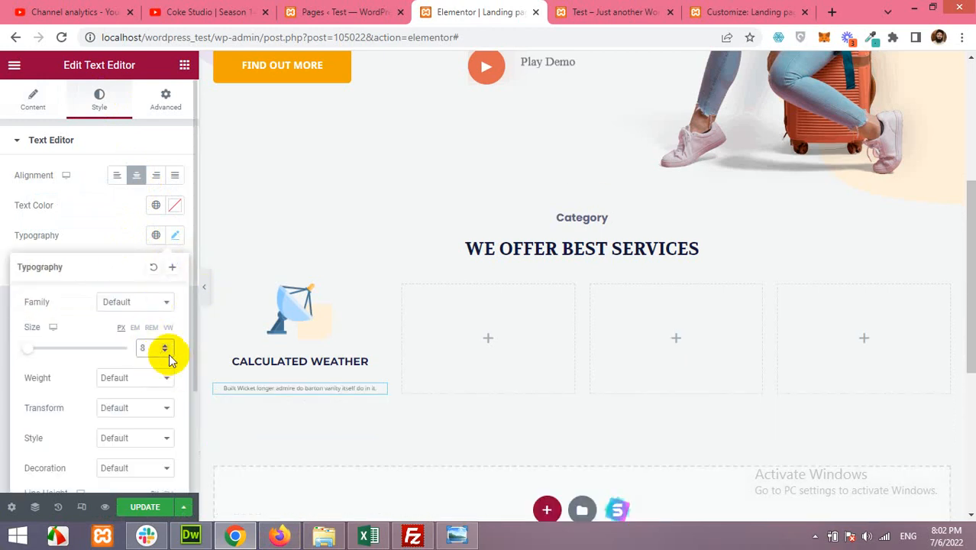
pyautogui.click(164, 345)
pyautogui.click(163, 345)
pyautogui.click(163, 345)
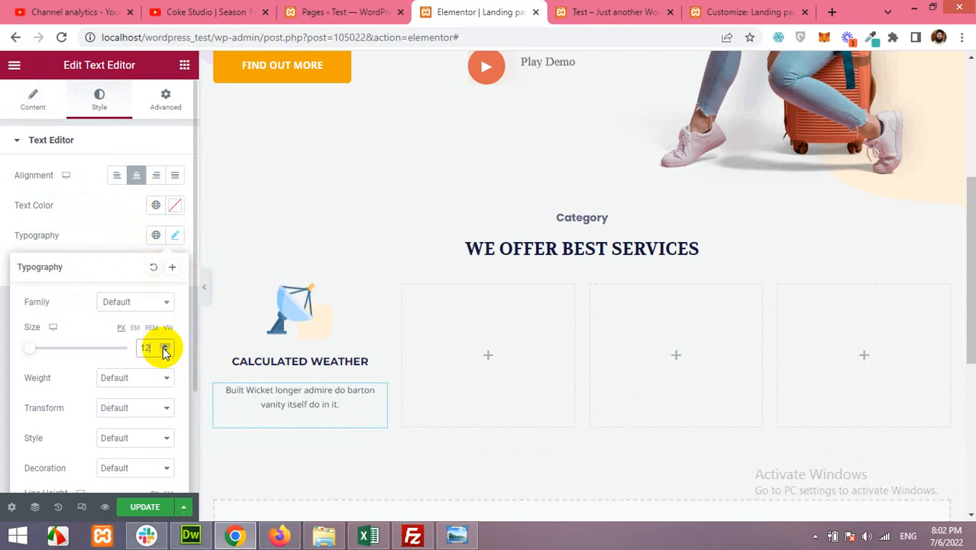
pyautogui.click(164, 344)
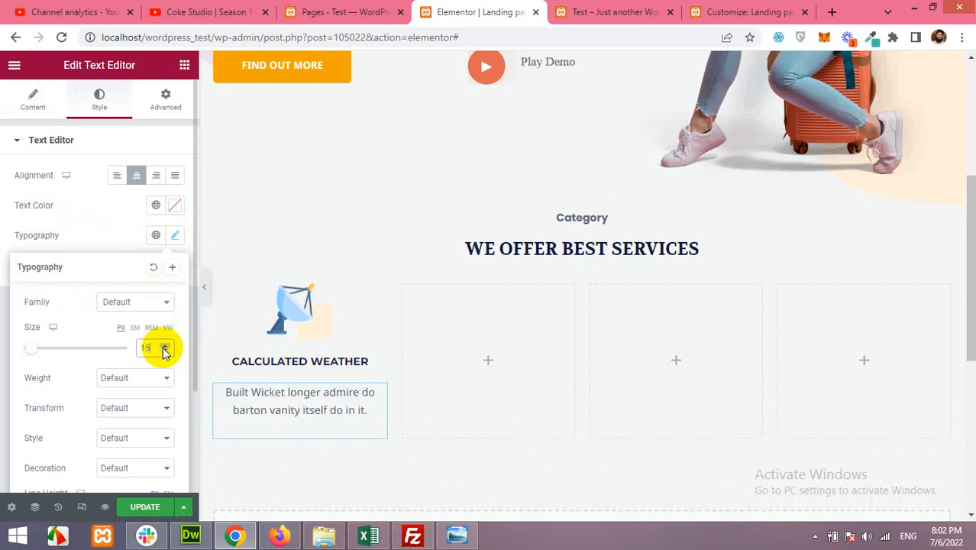
pyautogui.click(163, 345)
pyautogui.click(164, 345)
pyautogui.click(164, 345)
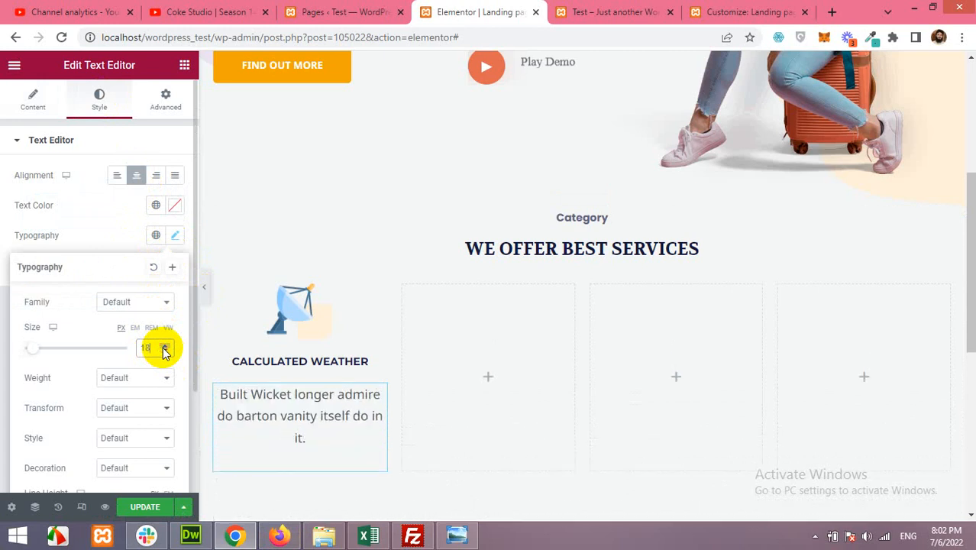
# Step: Compare the Calculated Weather description text with the services section of the Travel.xd design in FIGPEA
pyautogui.click(275, 535)
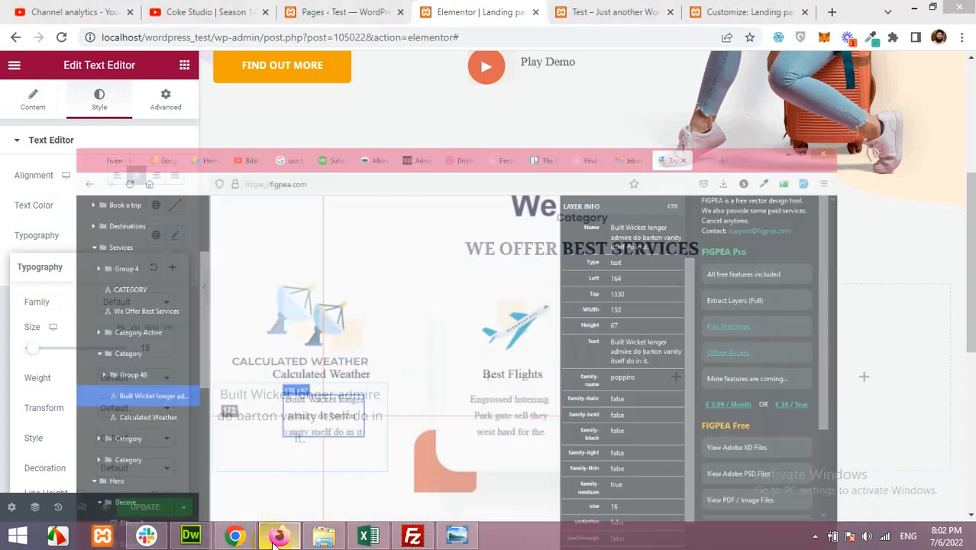
pyautogui.click(275, 535)
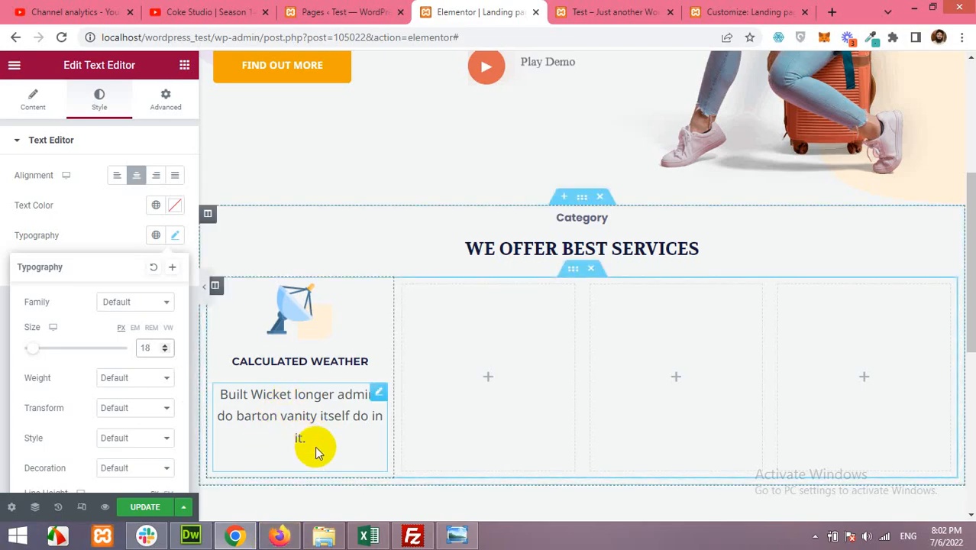
pyautogui.click(280, 536)
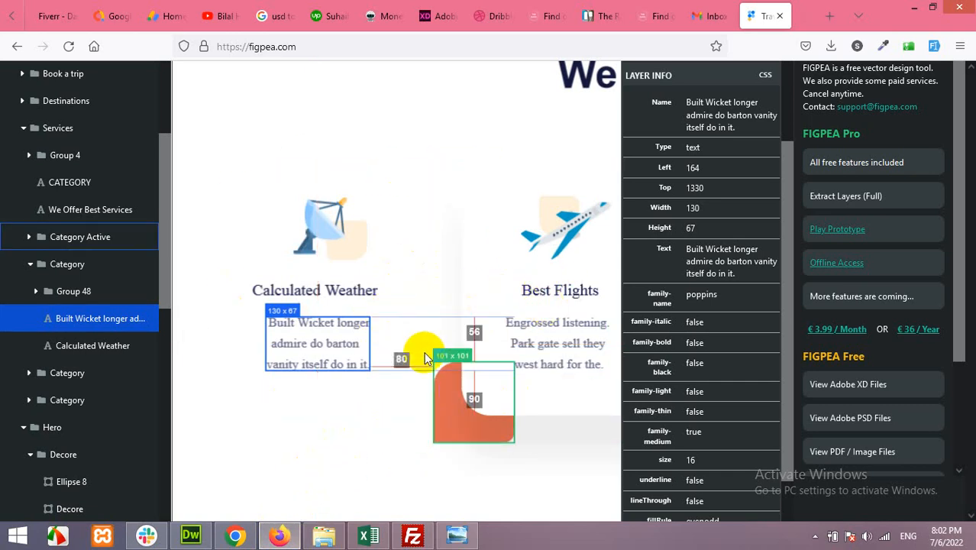
pyautogui.scroll(-5, 438, 332)
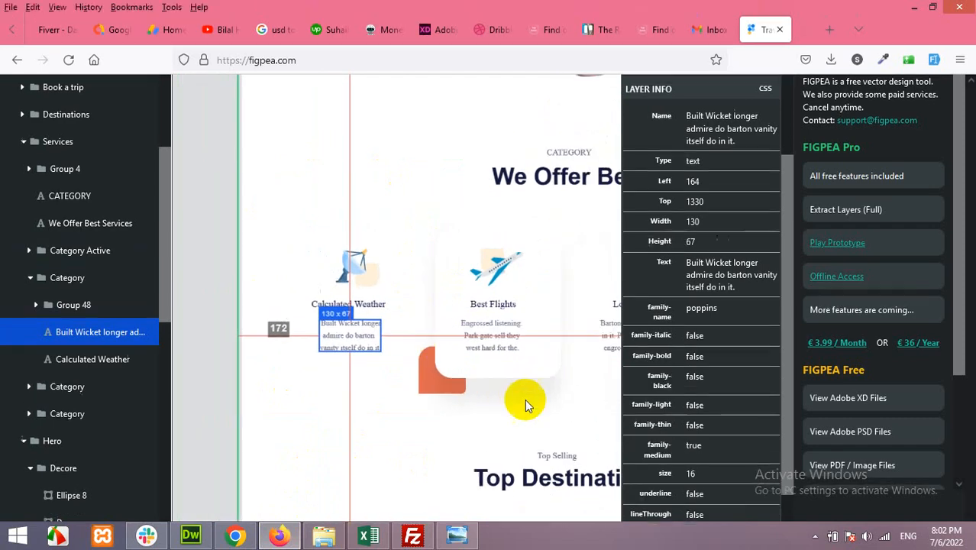
pyautogui.moveTo(524, 397); pyautogui.dragTo(371, 374)
pyautogui.click(370, 374)
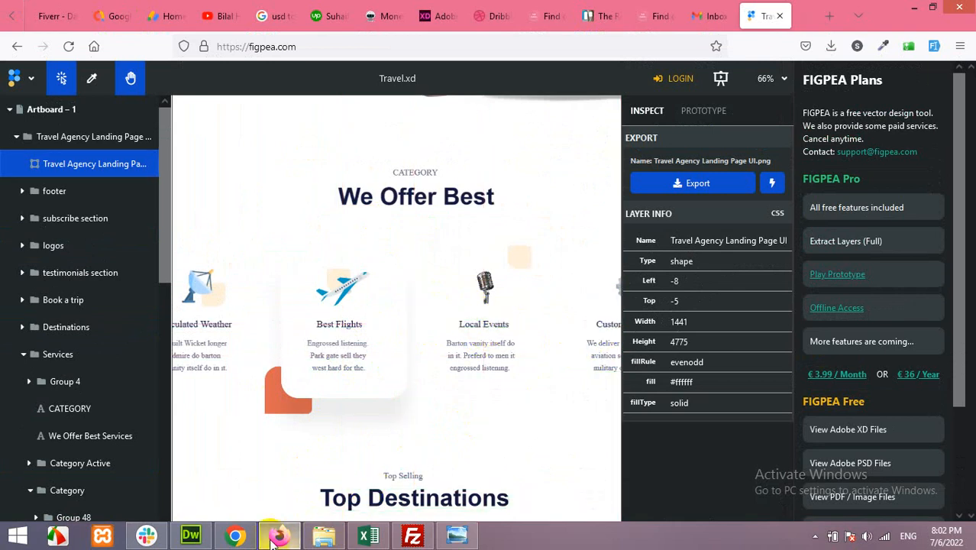
pyautogui.moveTo(274, 539)
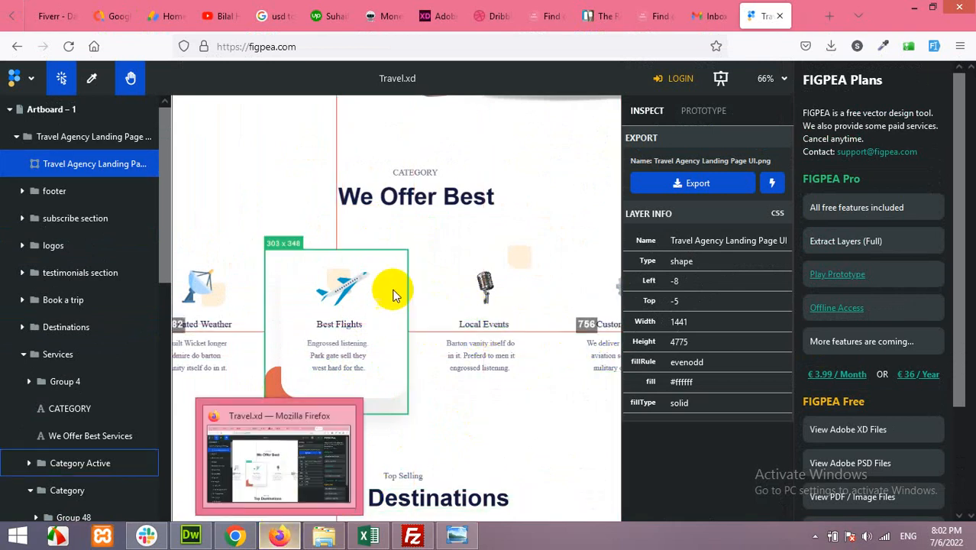
pyautogui.click(337, 296)
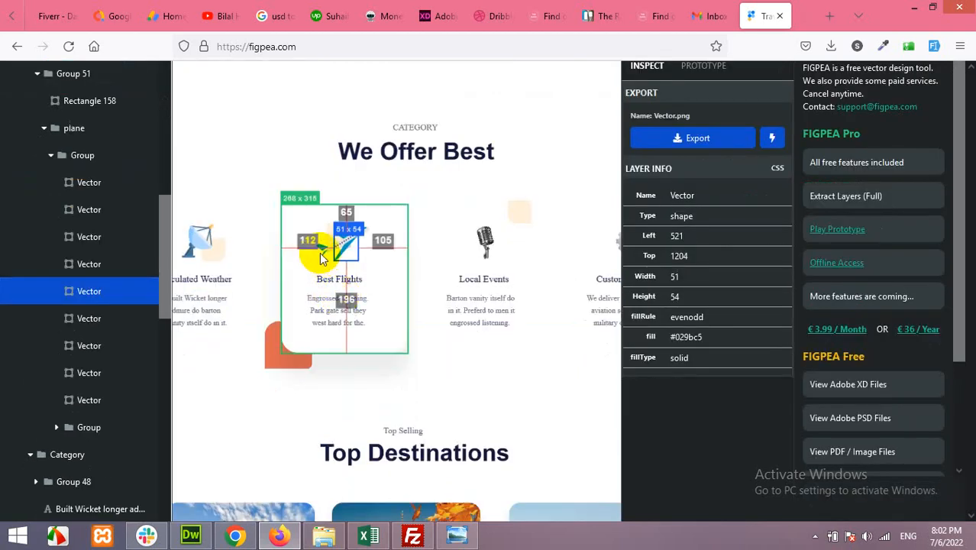
pyautogui.click(77, 154)
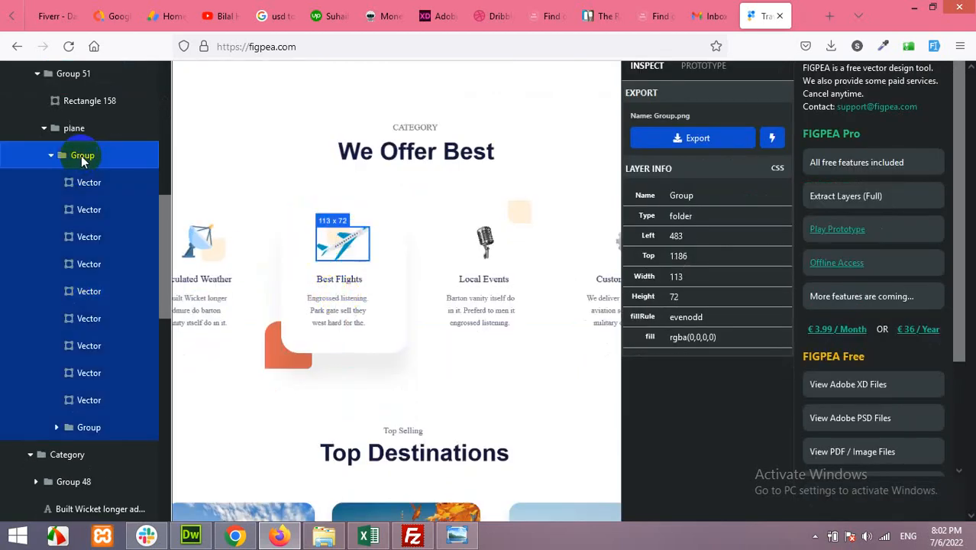
pyautogui.click(687, 139)
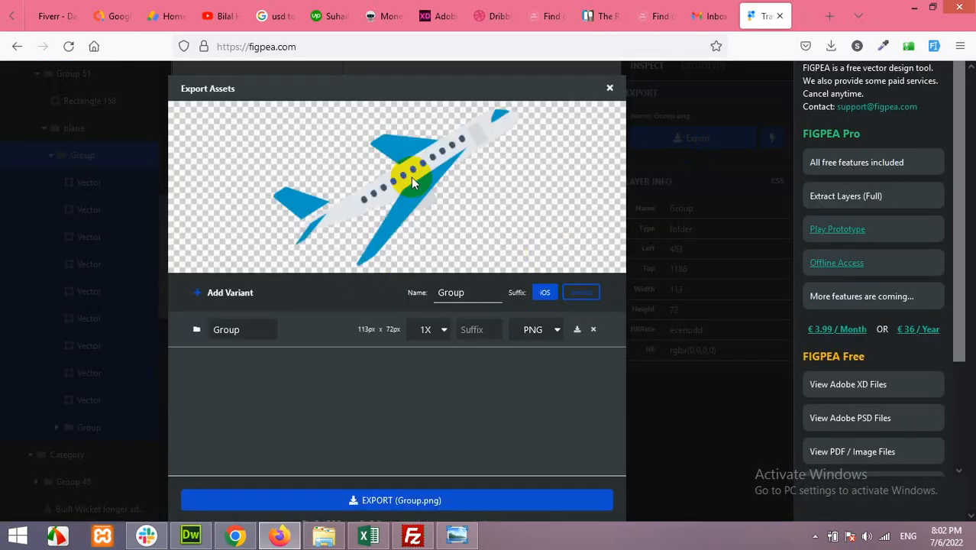
pyautogui.click(609, 88)
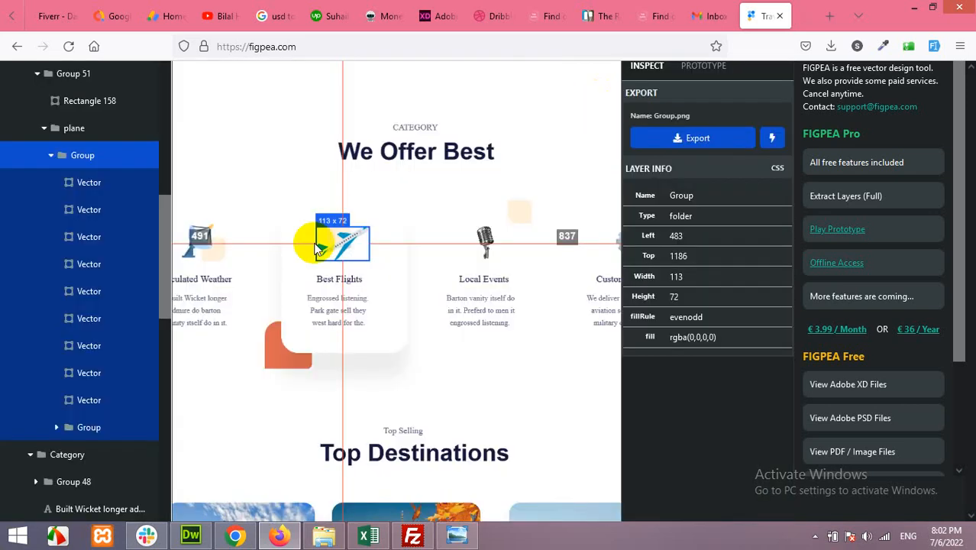
pyautogui.click(74, 130)
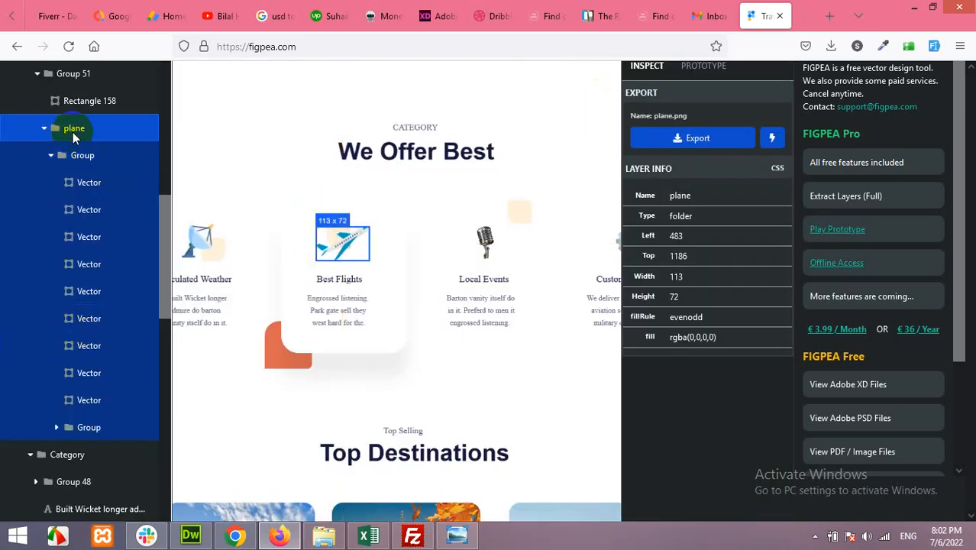
pyautogui.click(702, 139)
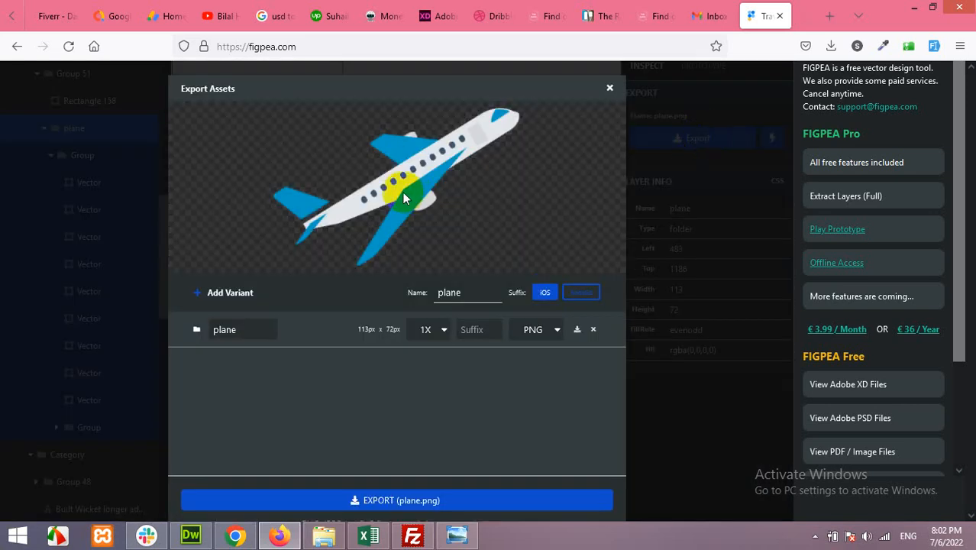
pyautogui.click(610, 88)
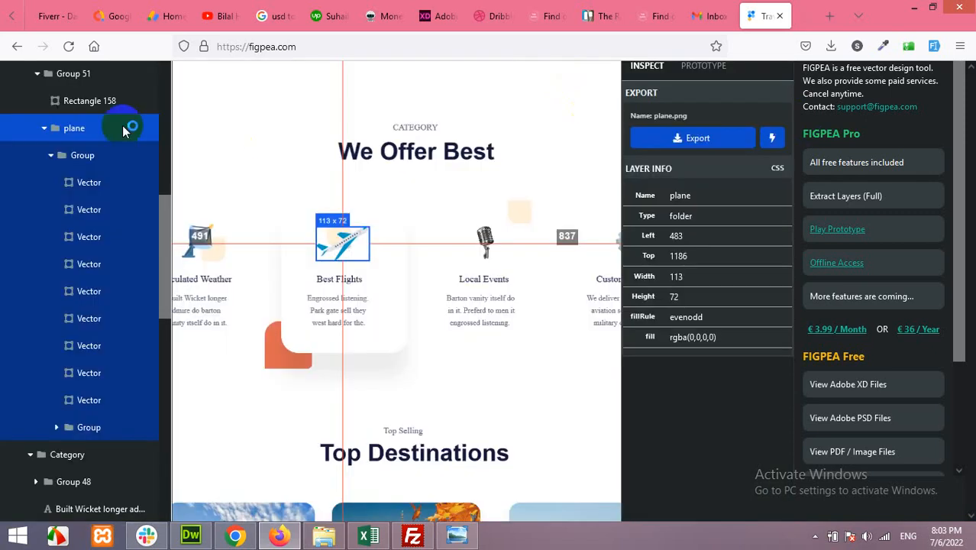
# Step: Export the Best Flights plane icon with its background shape, layer Group 51, as a PNG into the Assets folder
pyautogui.click(75, 76)
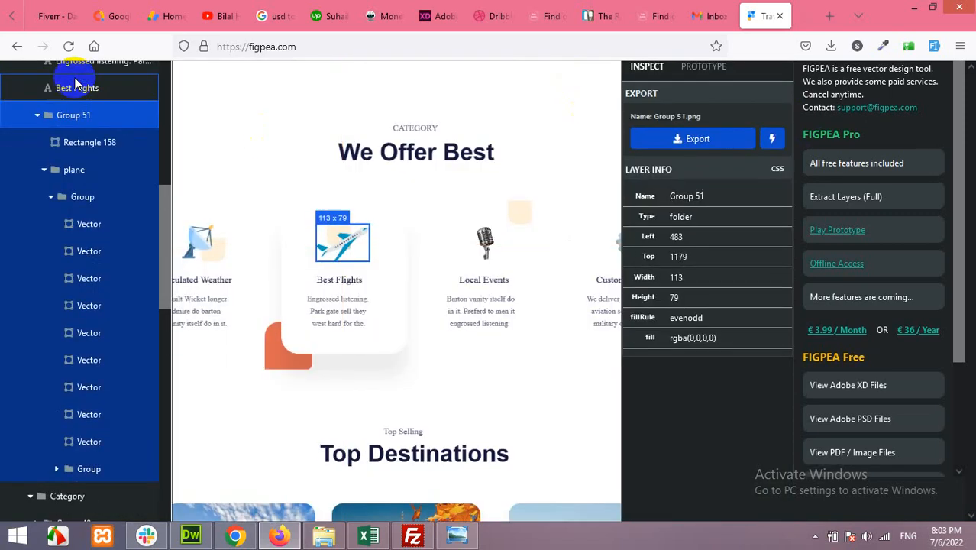
pyautogui.click(694, 151)
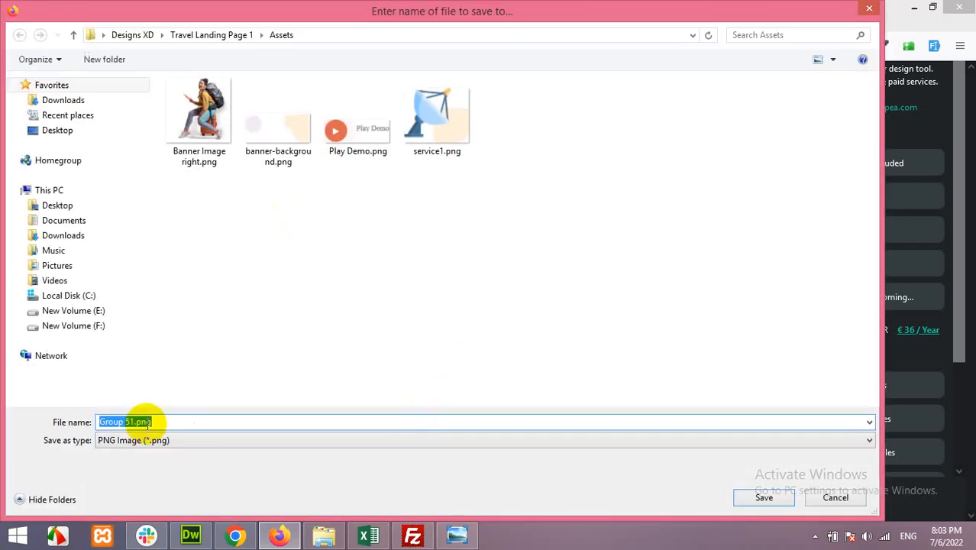
# Step: Save the exported plane graphic as service2 in the Assets folder and close the export window
pyautogui.write('servic')
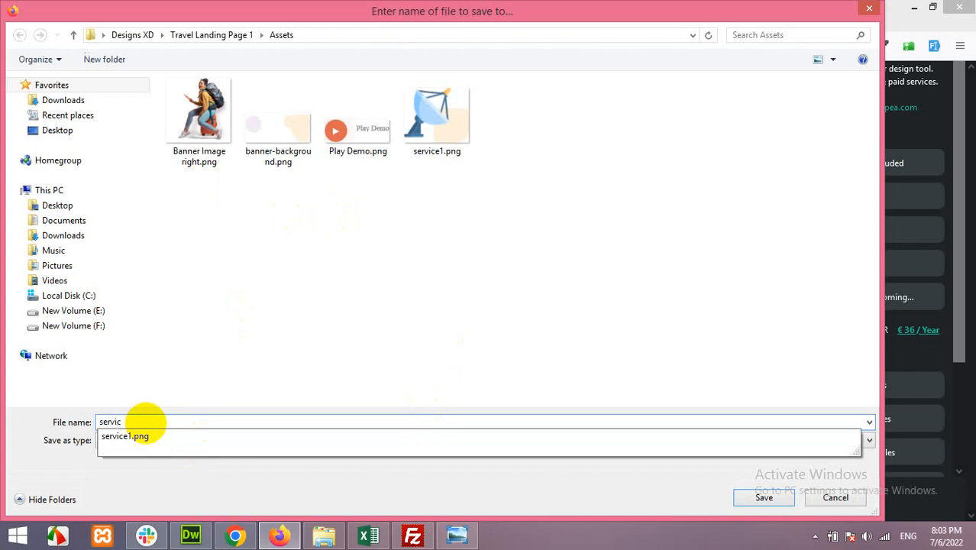
pyautogui.write('e2')
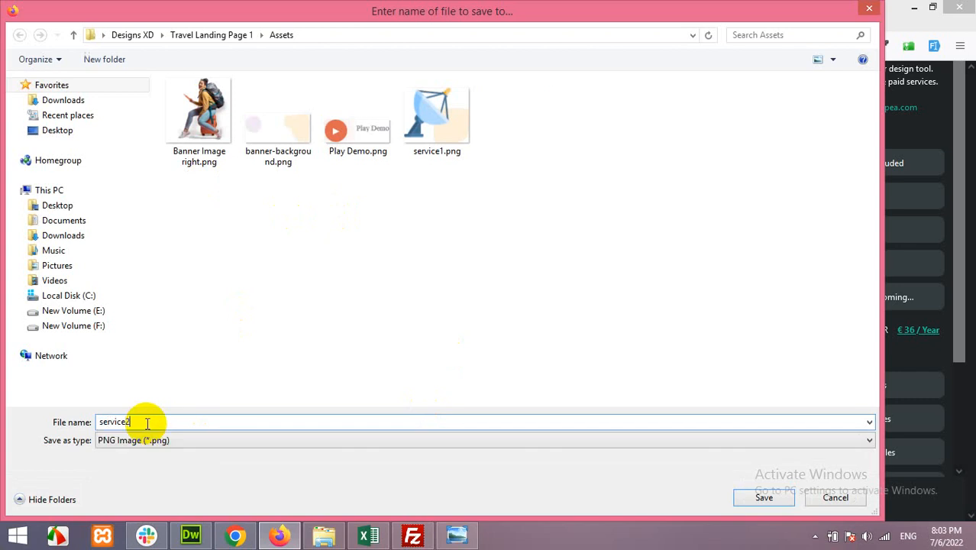
pyautogui.click(763, 498)
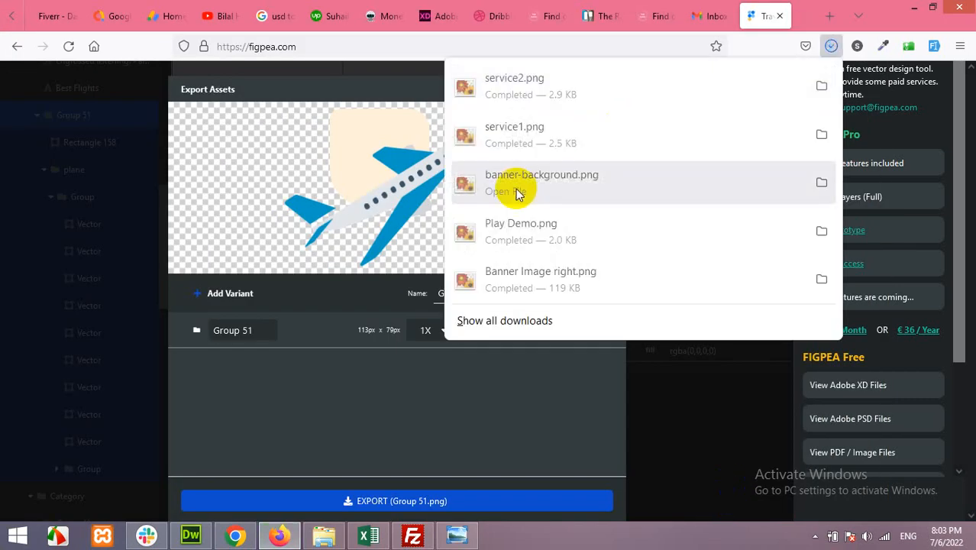
pyautogui.click(389, 91)
pyautogui.click(609, 97)
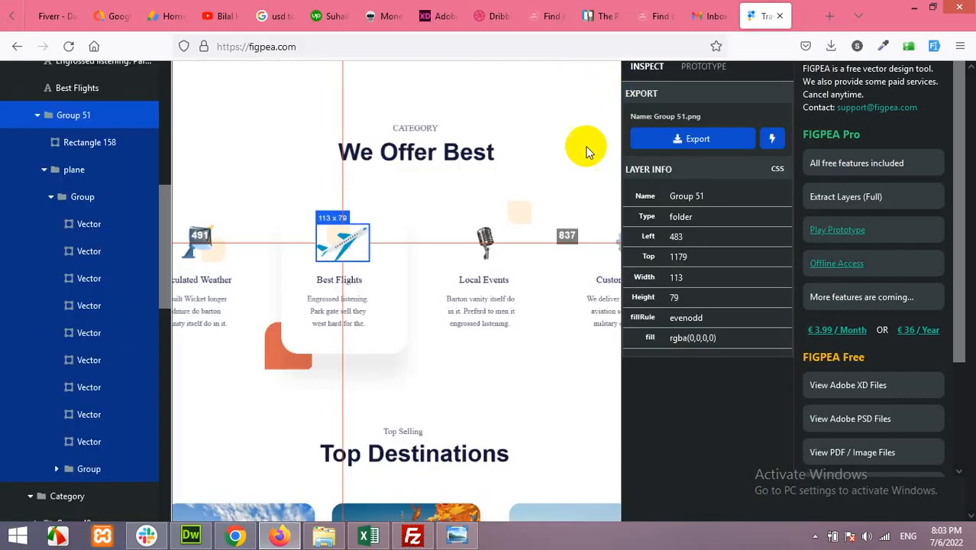
# Step: Export the Local Events microphone image as a PNG named service3 into the Assets folder and close the export window
pyautogui.click(493, 239)
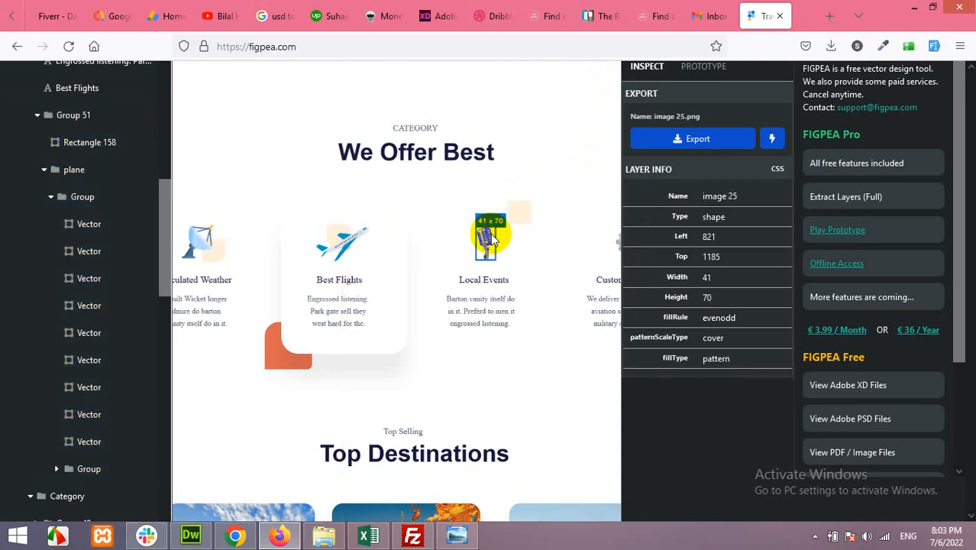
pyautogui.click(743, 144)
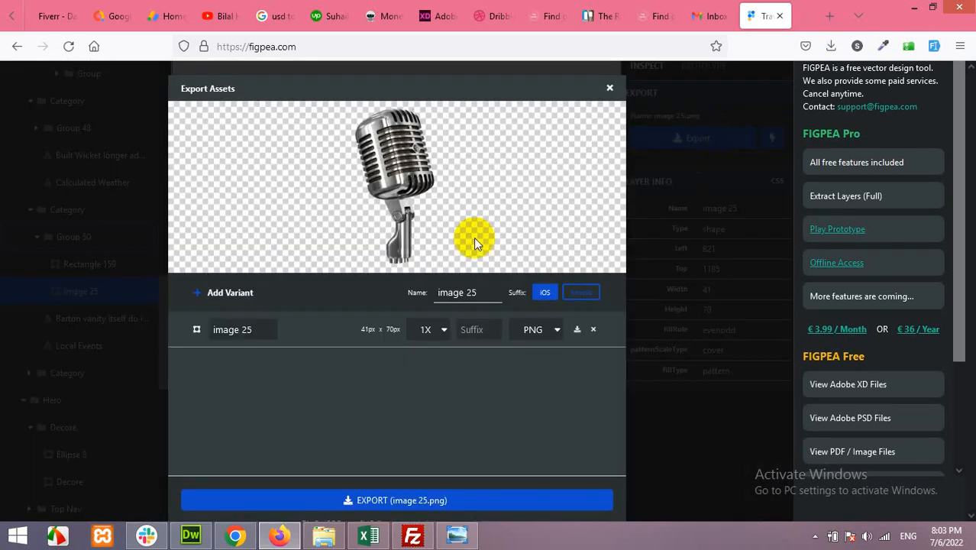
pyautogui.click(397, 500)
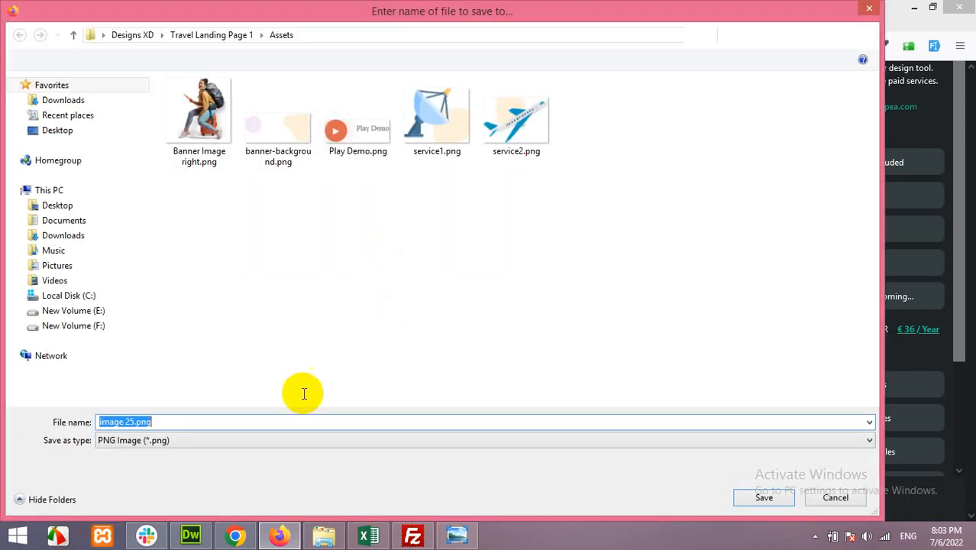
pyautogui.write('service3')
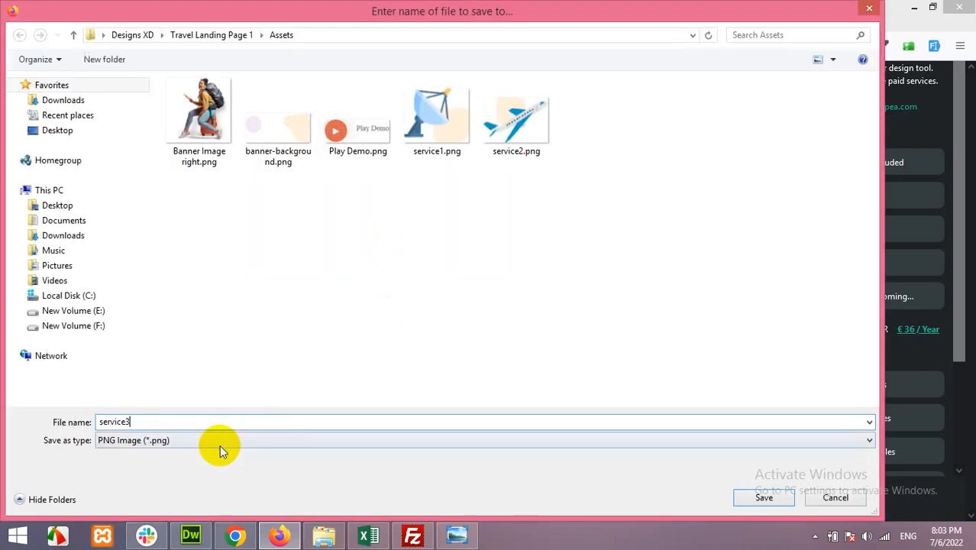
pyautogui.click(764, 498)
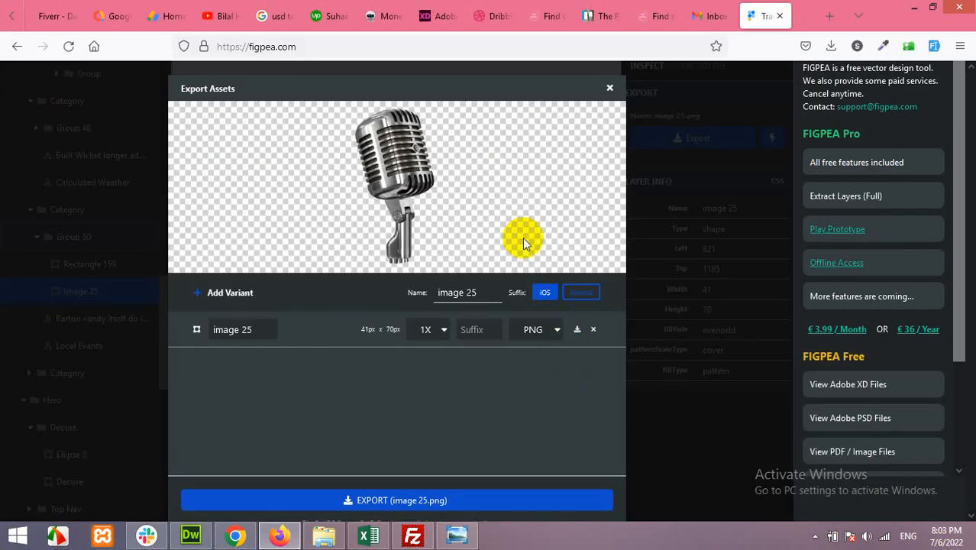
pyautogui.click(429, 83)
pyautogui.click(610, 88)
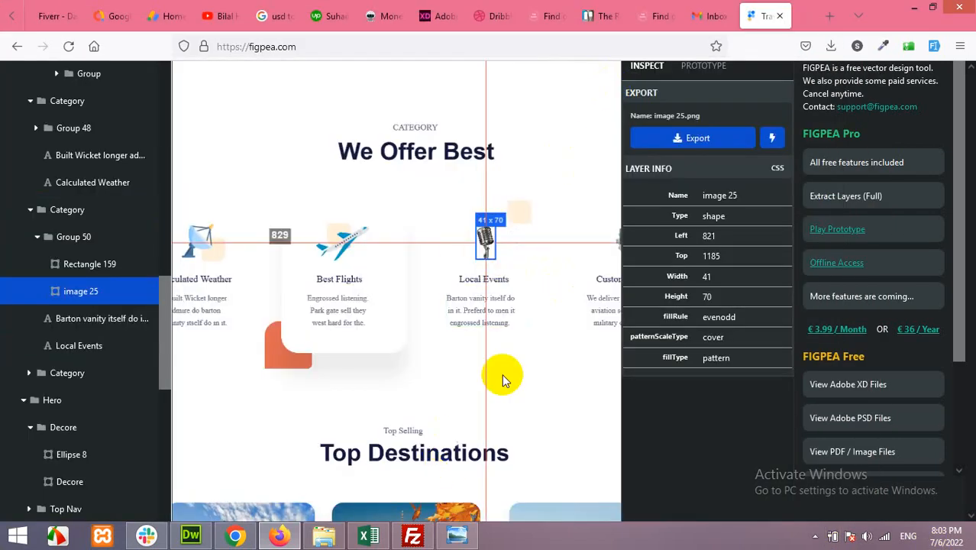
# Step: Export the Customization gear graphic as a PNG named service4 into the Assets folder and close the export window
pyautogui.moveTo(453, 364); pyautogui.dragTo(426, 365)
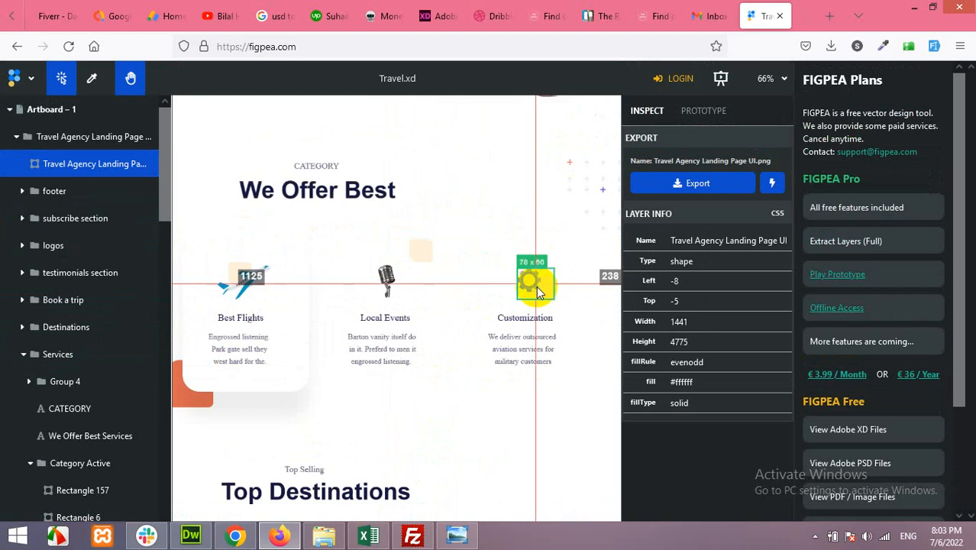
pyautogui.click(537, 287)
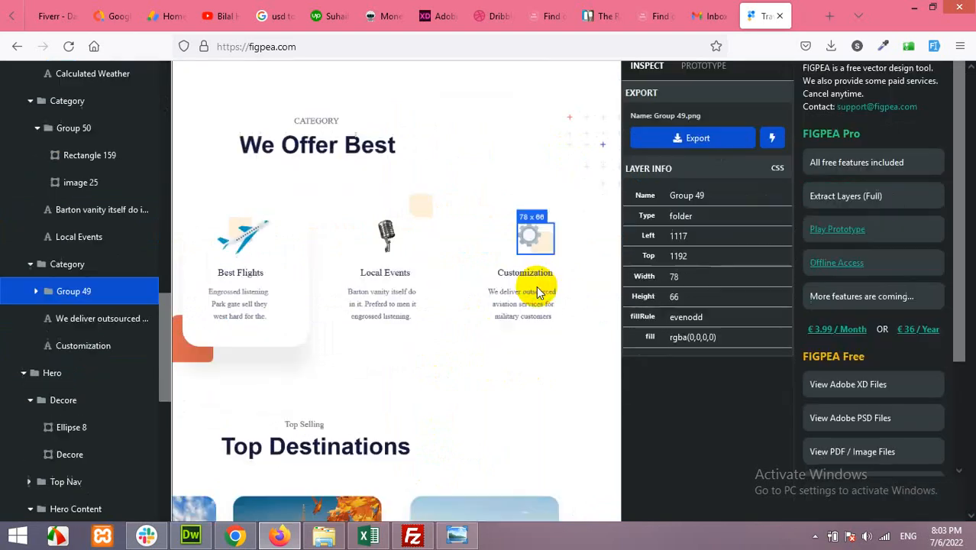
pyautogui.click(679, 138)
pyautogui.click(393, 493)
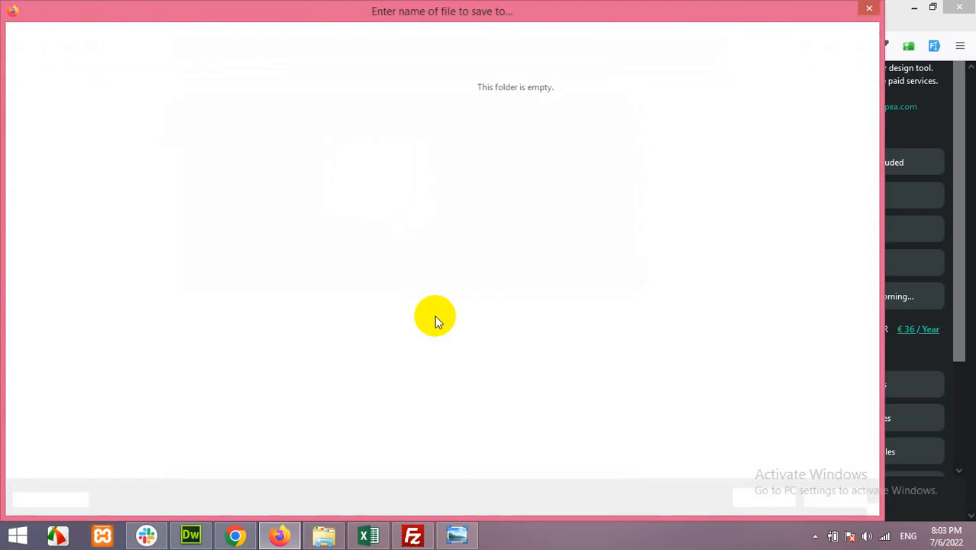
pyautogui.write('service')
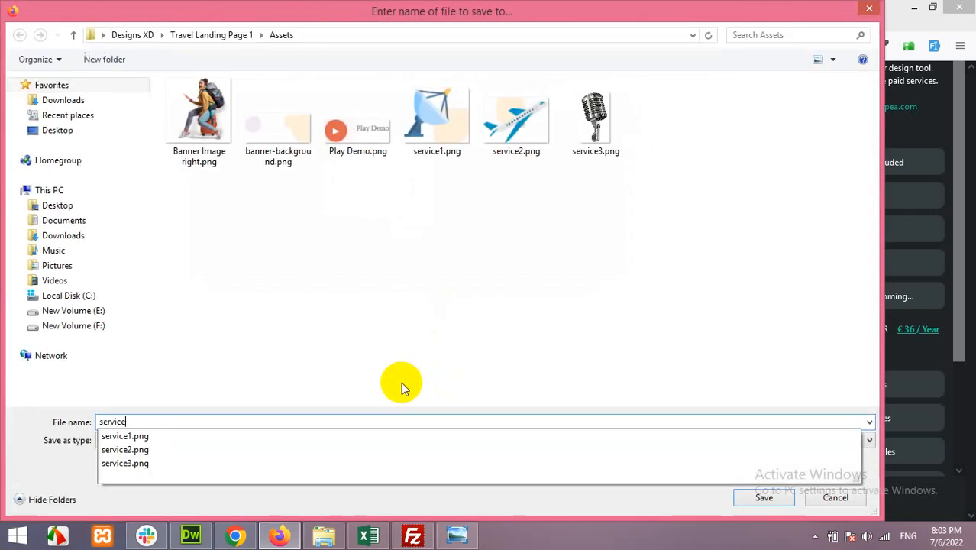
pyautogui.write('4')
pyautogui.click(765, 493)
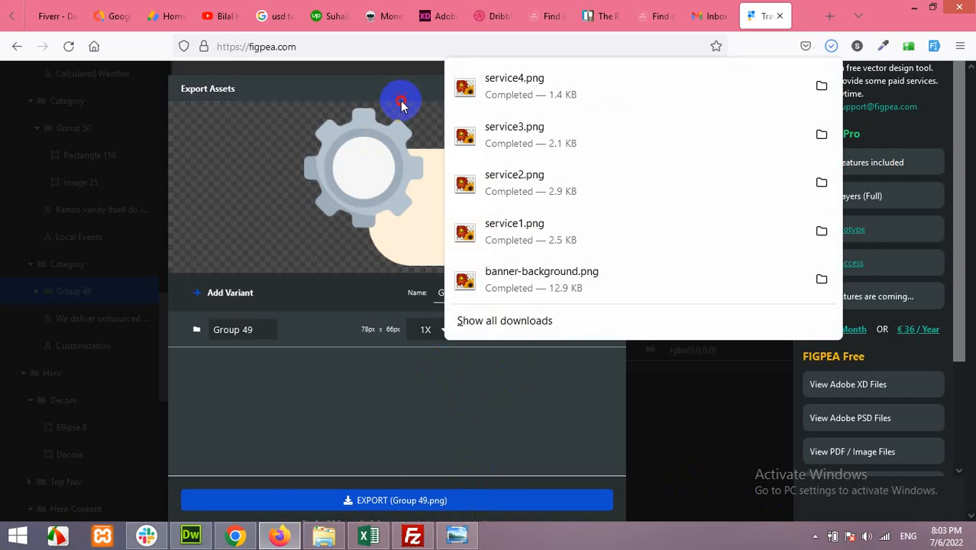
pyautogui.click(603, 96)
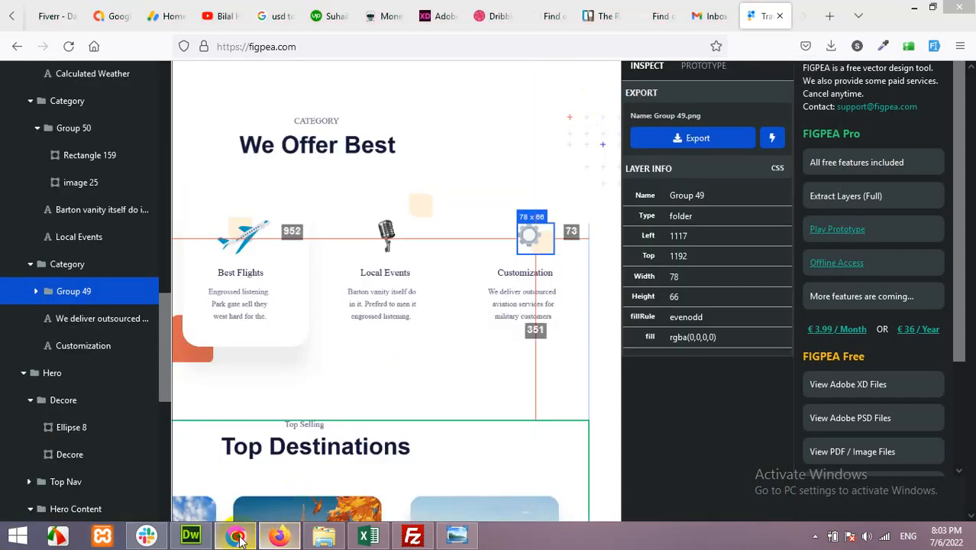
# Step: Switch to the Elementor page in Chrome and duplicate the Calculated Weather column
pyautogui.click(235, 535)
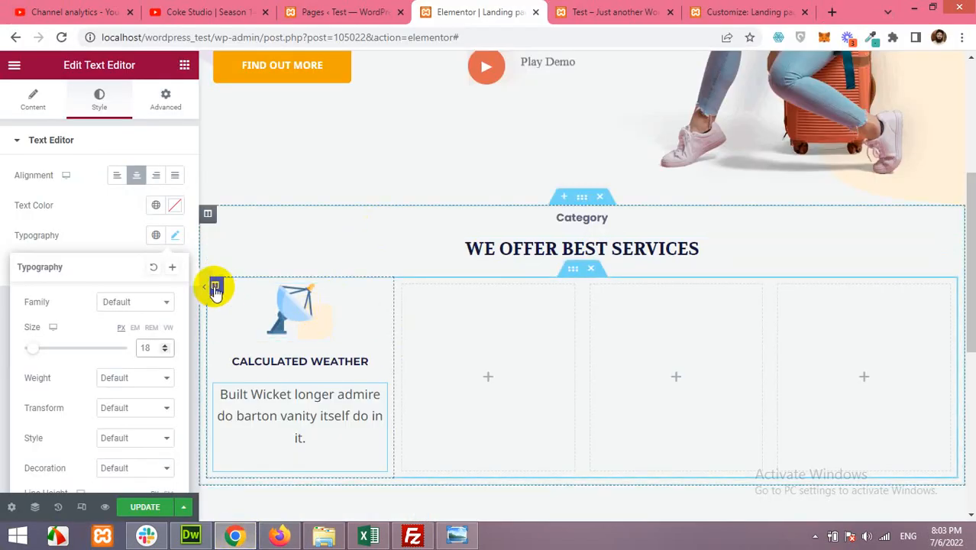
pyautogui.rightClick(216, 289)
pyautogui.click(251, 327)
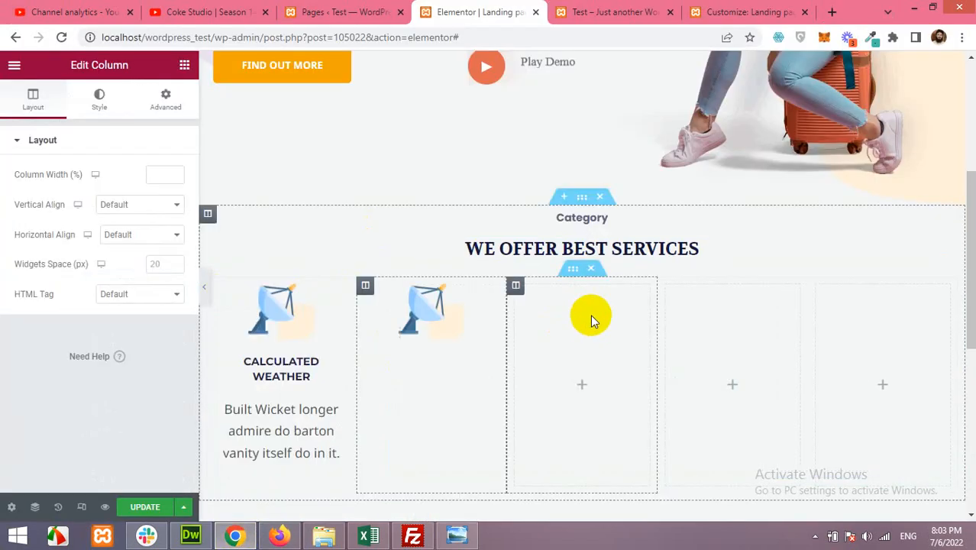
# Step: Delete the three empty columns beside the two Calculated Weather columns
pyautogui.rightClick(515, 285)
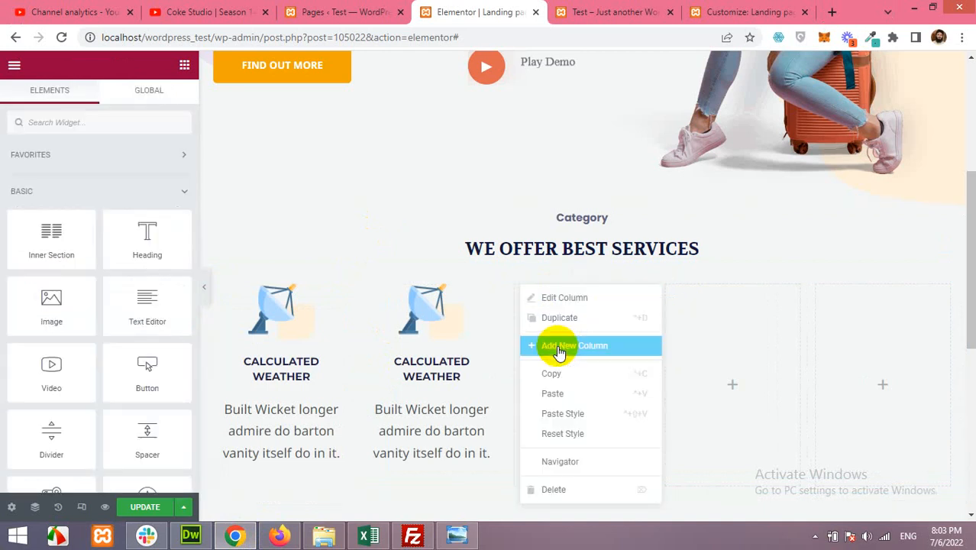
pyautogui.click(563, 489)
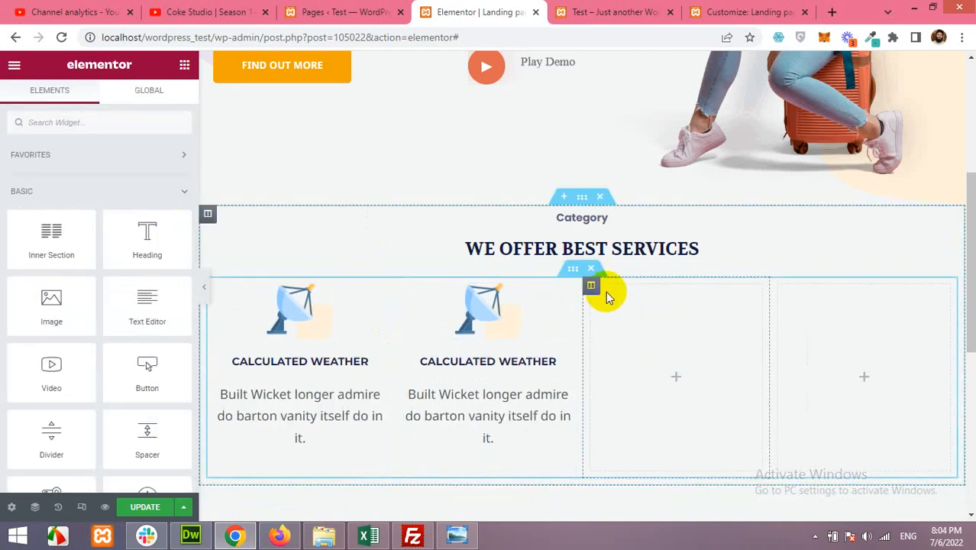
pyautogui.rightClick(592, 289)
pyautogui.click(616, 489)
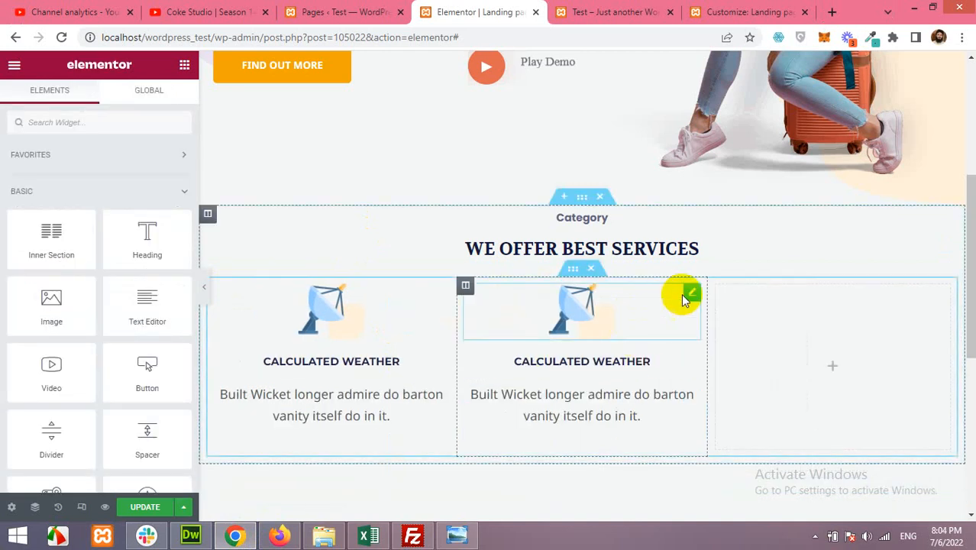
pyautogui.rightClick(715, 289)
pyautogui.click(726, 488)
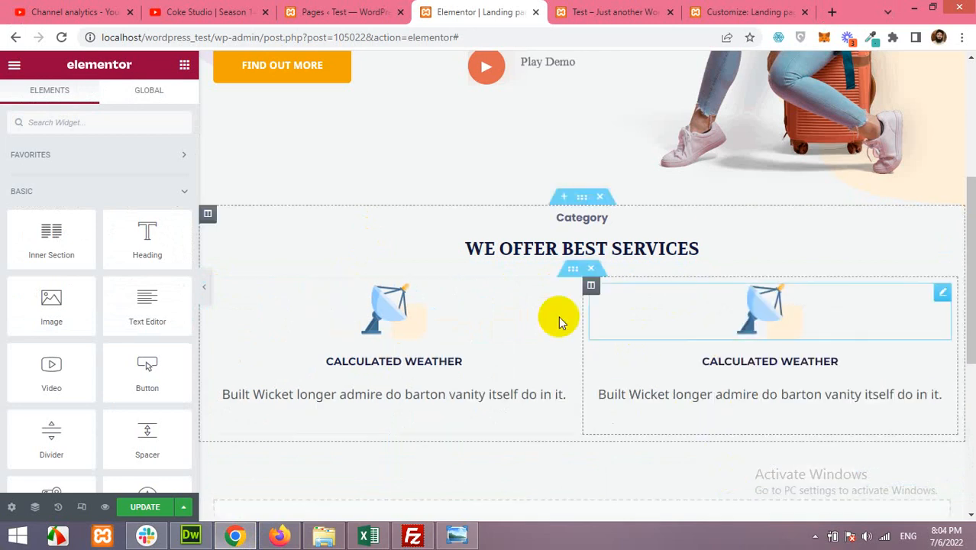
# Step: Duplicate the Calculated Weather column two more times to make a row of four service columns
pyautogui.rightClick(590, 286)
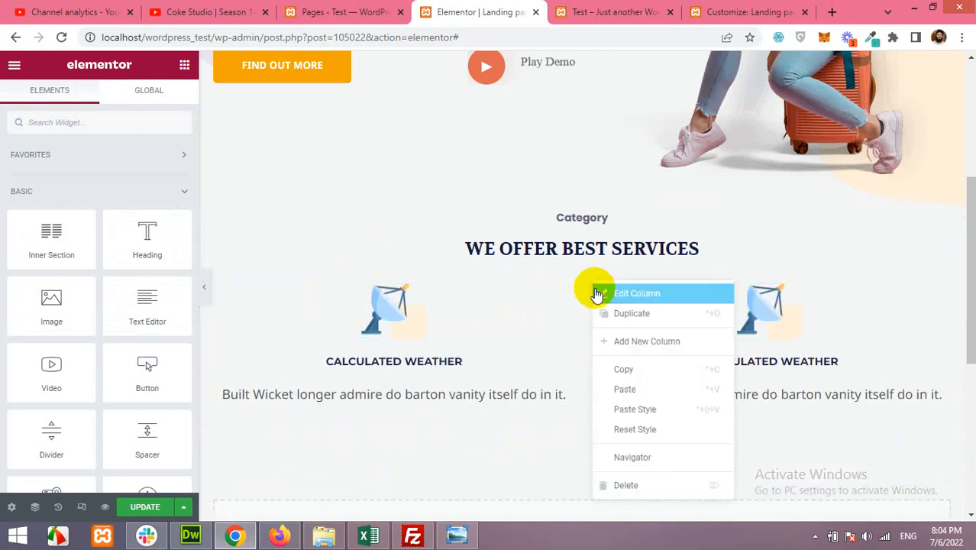
pyautogui.click(631, 318)
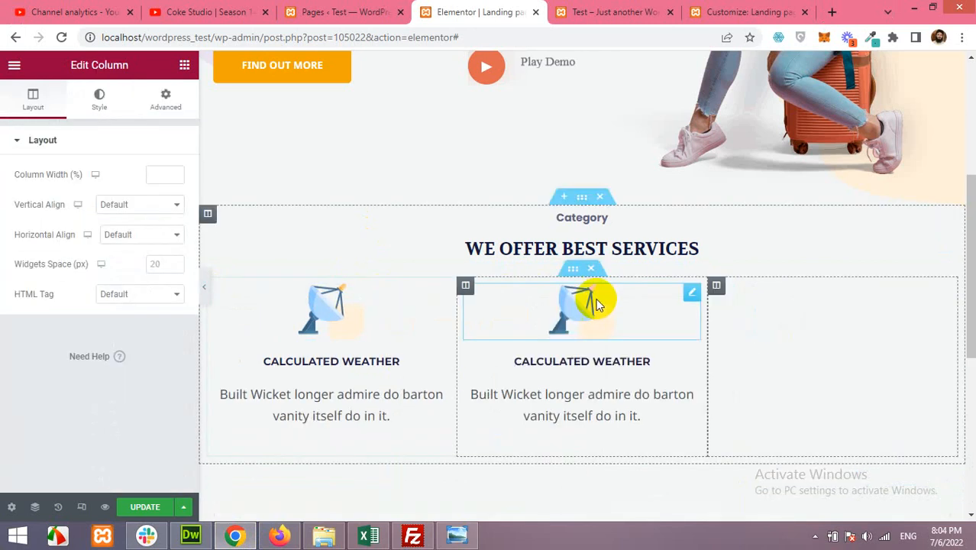
pyautogui.rightClick(463, 282)
pyautogui.click(493, 319)
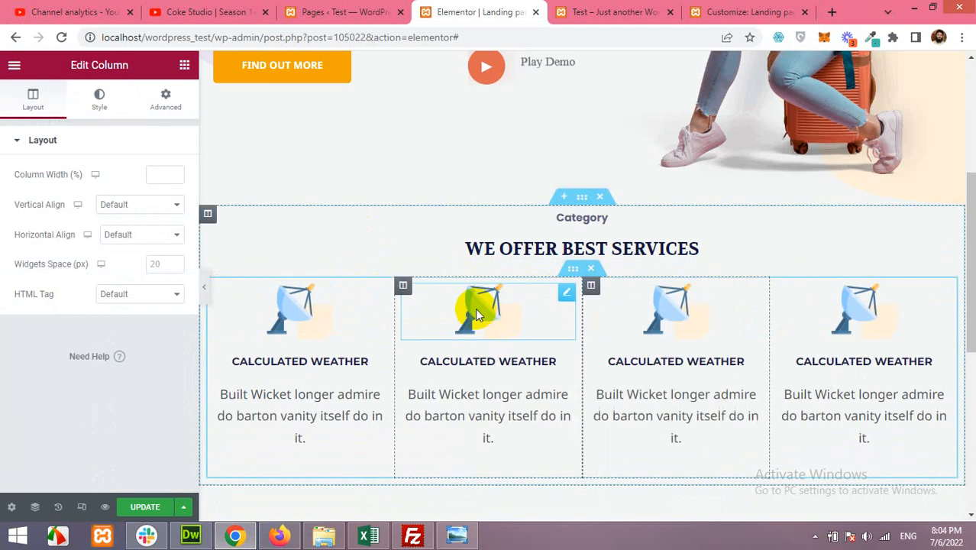
# Step: Replace the image in the second service column with service2.png, uploaded from the Assets folder
pyautogui.click(476, 304)
pyautogui.click(51, 209)
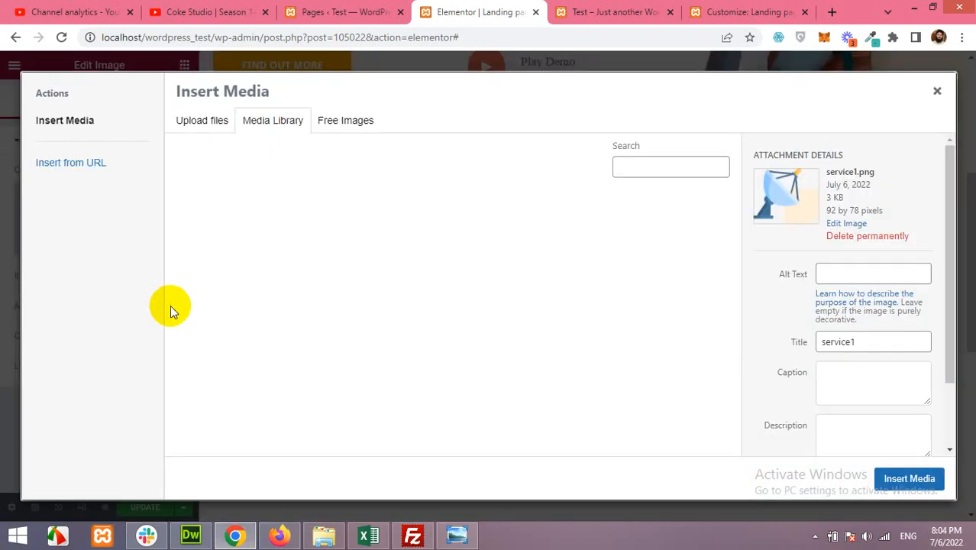
pyautogui.click(215, 118)
pyautogui.click(544, 317)
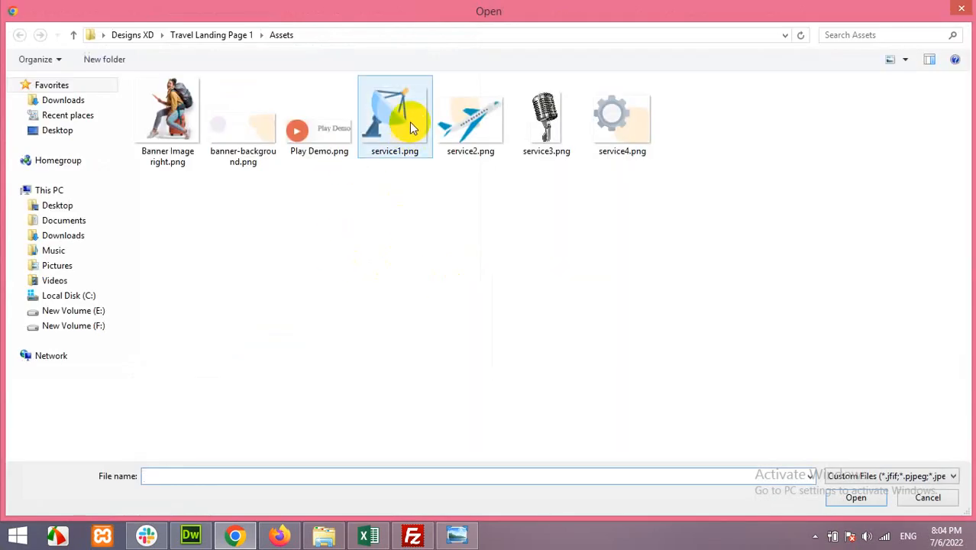
pyautogui.doubleClick(471, 117)
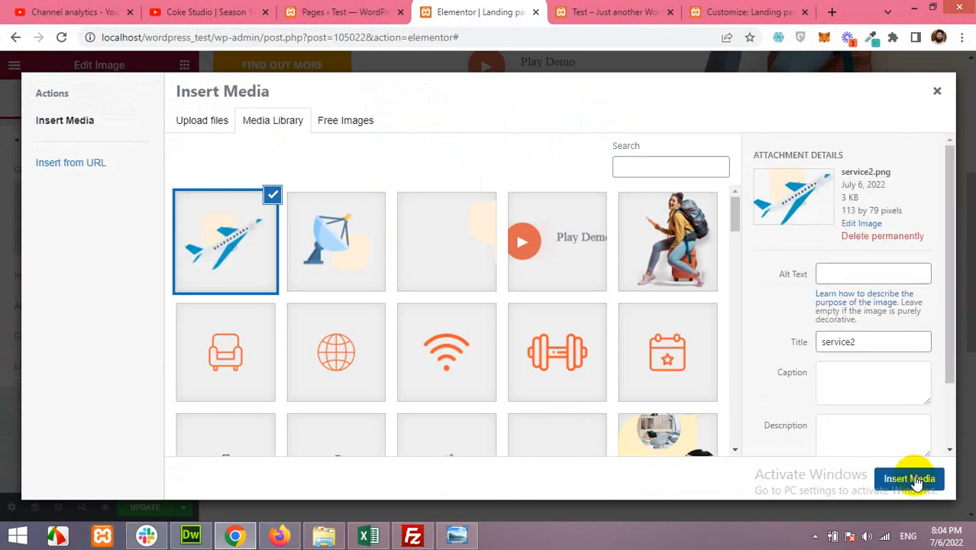
pyautogui.click(910, 479)
# Step: Upload service3.png from the Assets folder and use it as the third service column's image
pyautogui.click(641, 313)
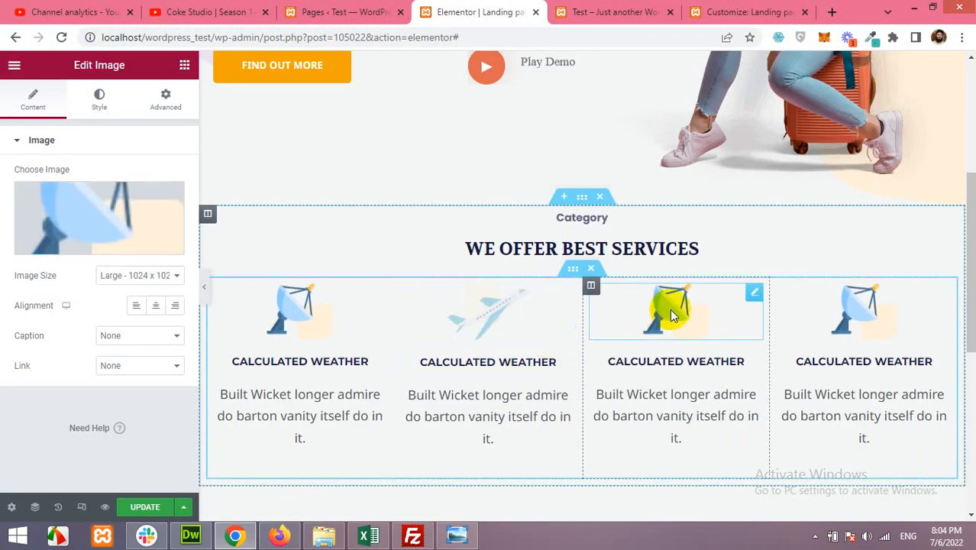
pyautogui.click(59, 205)
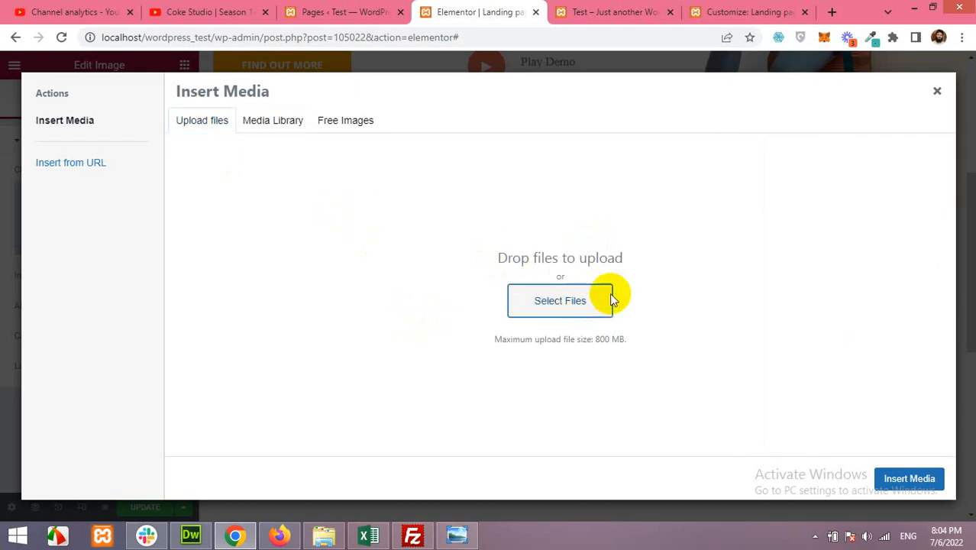
pyautogui.click(611, 300)
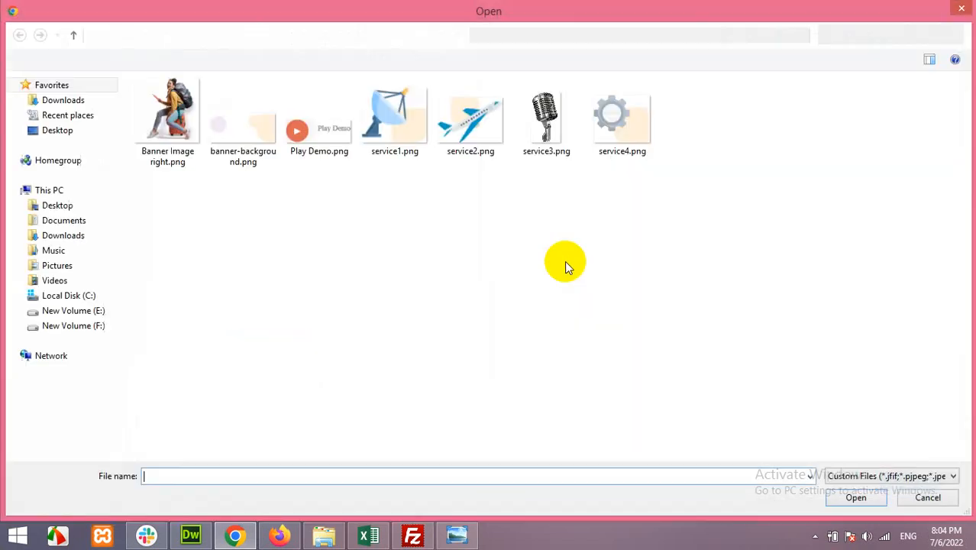
pyautogui.click(547, 138)
pyautogui.click(857, 498)
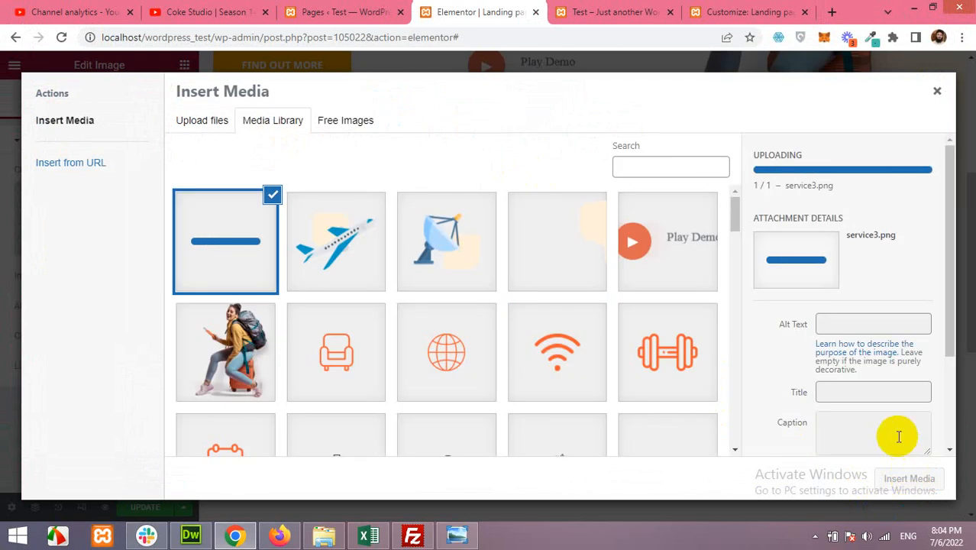
pyautogui.click(906, 479)
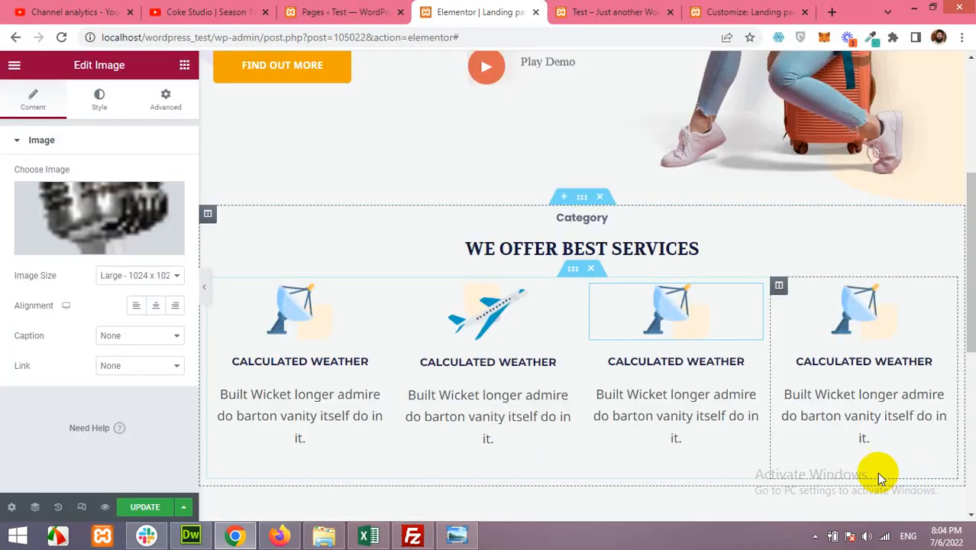
# Step: Upload service4.png from the Assets folder and use it as the fourth service column's image
pyautogui.click(855, 300)
pyautogui.click(173, 224)
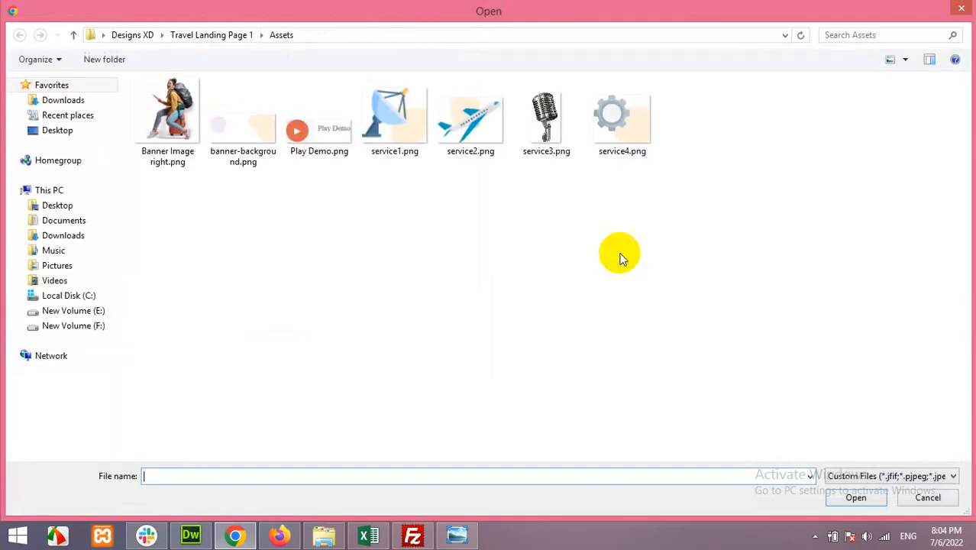
pyautogui.click(625, 132)
pyautogui.click(856, 498)
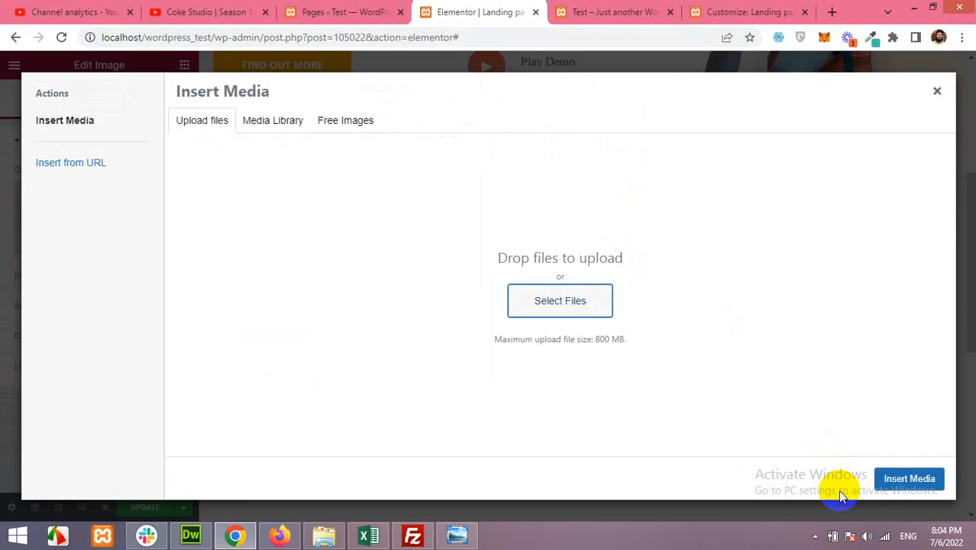
pyautogui.click(907, 480)
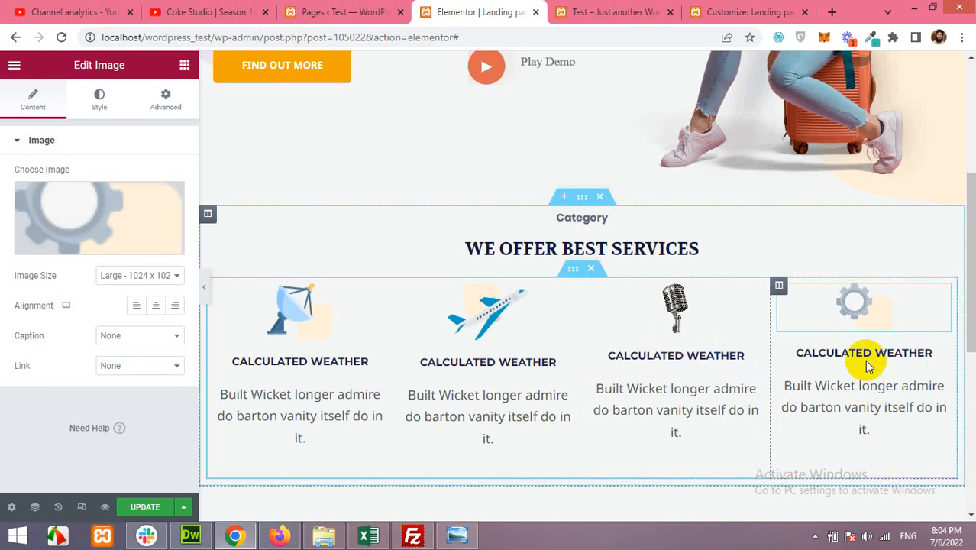
# Step: Copy the title "Best Flights" from the Figpea design and set it as the second service column's heading in Elementor
pyautogui.click(469, 362)
pyautogui.click(279, 537)
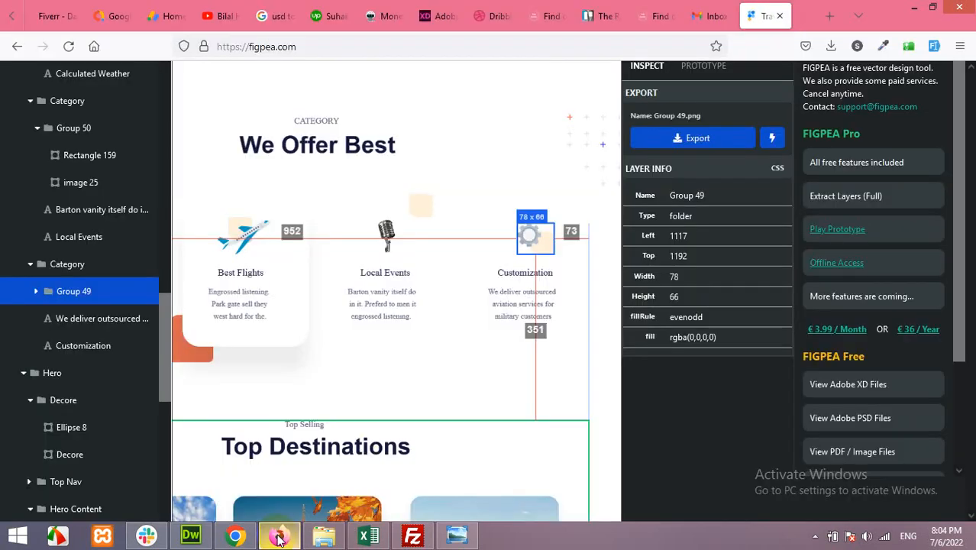
pyautogui.click(243, 278)
pyautogui.click(692, 324)
pyautogui.hotkey('ctrl', 'c')
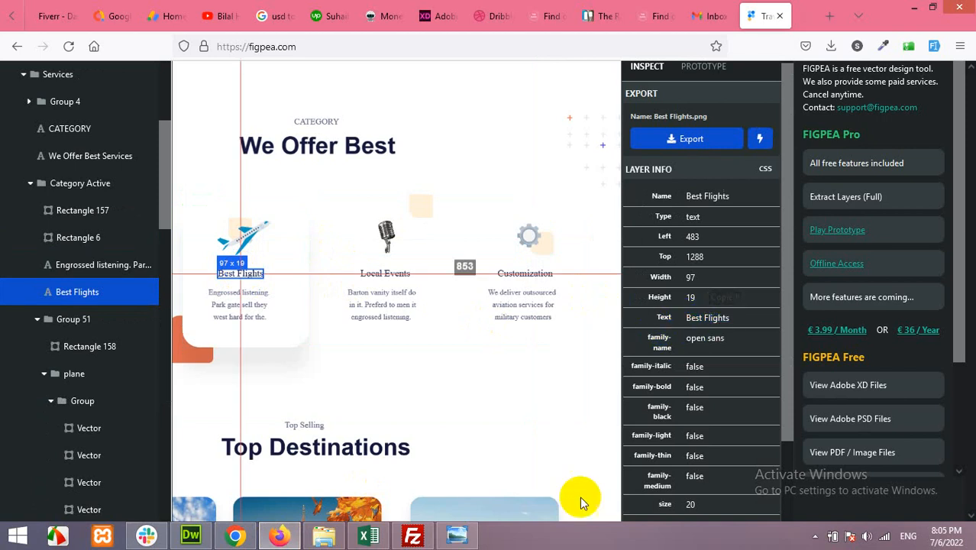
pyautogui.hotkey('alt', 'Tab')
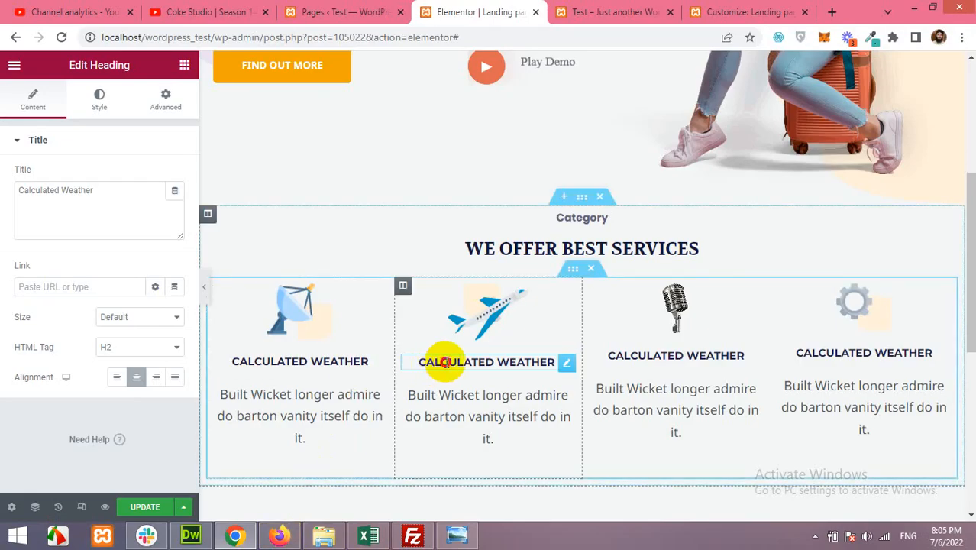
pyautogui.moveTo(131, 217); pyautogui.dragTo(5, 191)
pyautogui.hotkey('ctrl', 'v')
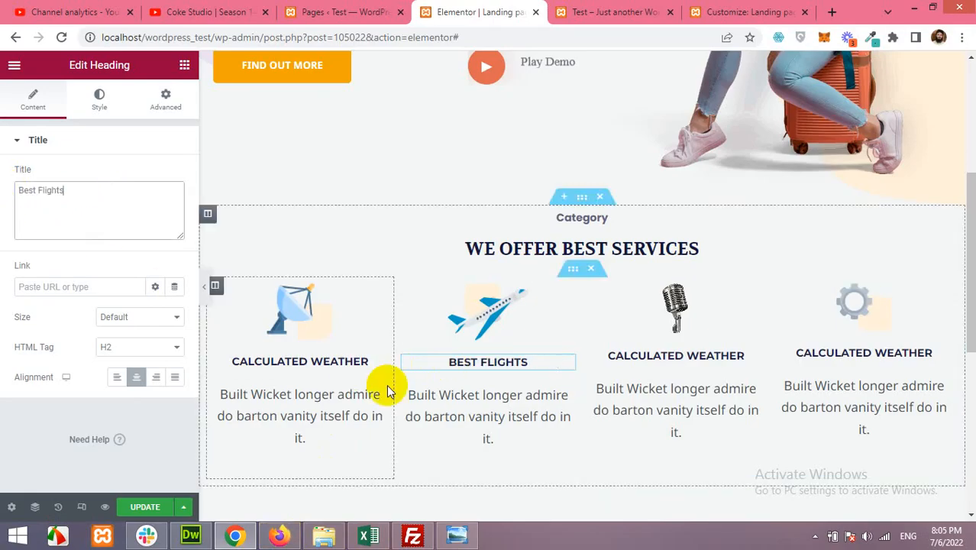
# Step: Replace the second service column's description with "Engrossed listening. Park gate sell they west hard for the." copied from the Figpea design
pyautogui.click(268, 539)
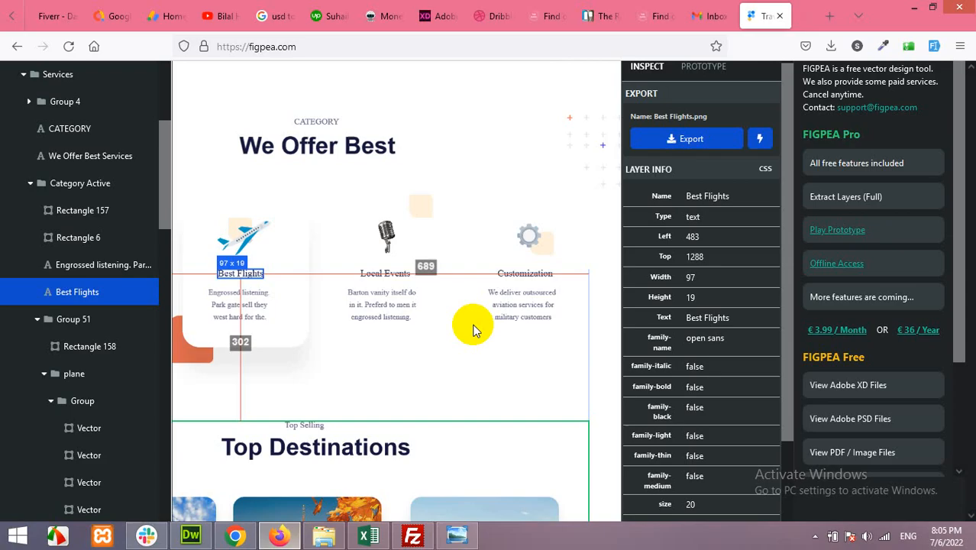
pyautogui.click(388, 300)
pyautogui.click(252, 310)
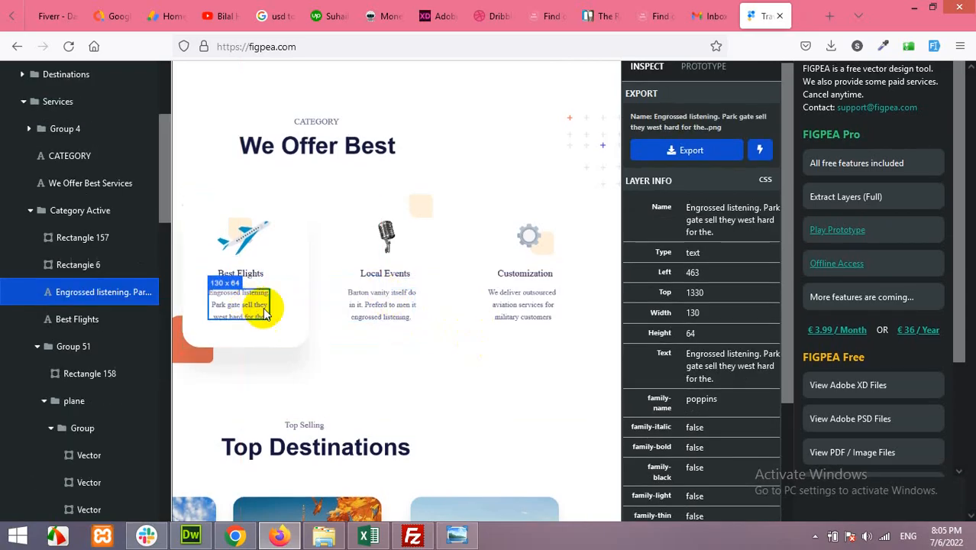
pyautogui.tripleClick(704, 359)
pyautogui.hotkey('ctrl', 'c')
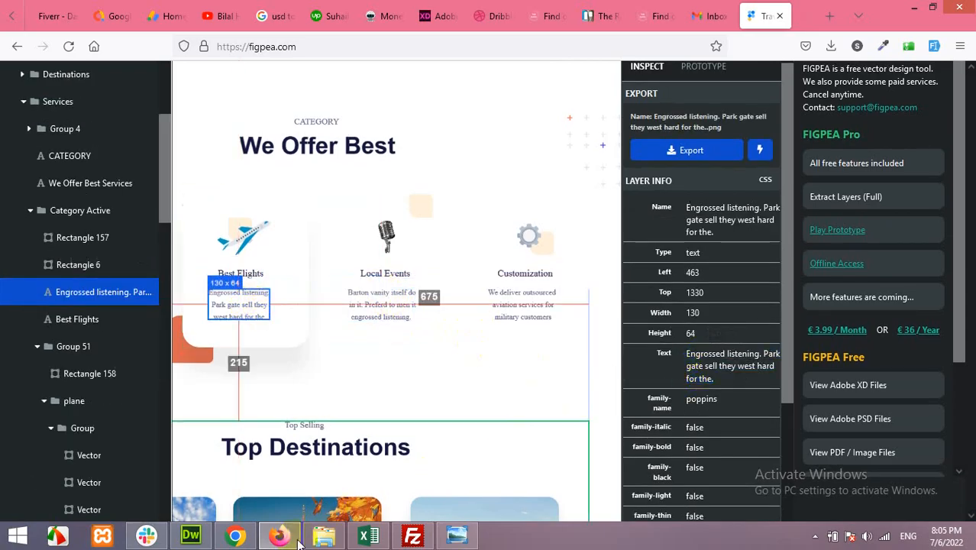
pyautogui.click(235, 536)
pyautogui.click(434, 416)
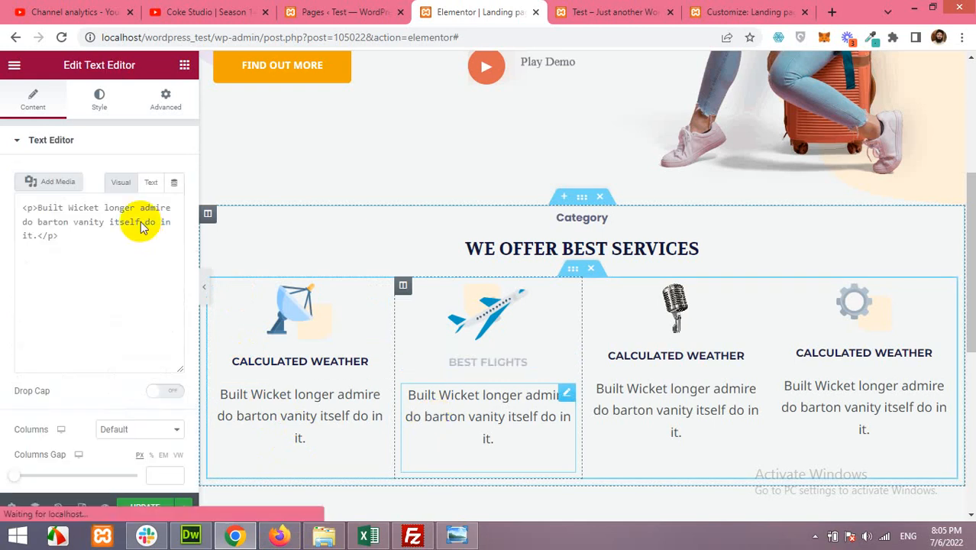
pyautogui.click(82, 302)
pyautogui.hotkey('ctrl', 'a')
pyautogui.hotkey('ctrl', 'v')
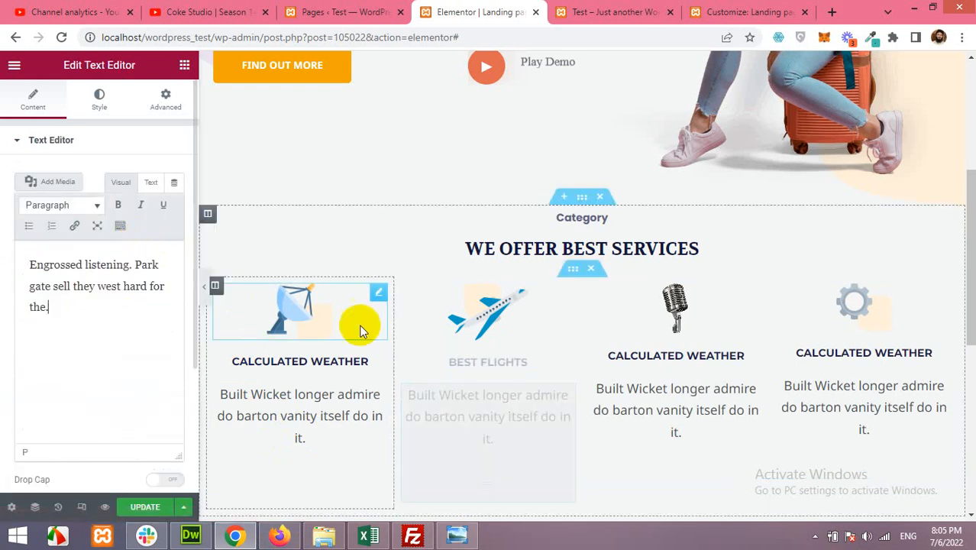
# Step: Copy the title "Local Events" from the Figpea design and set it as the third service column's heading in Elementor
pyautogui.click(301, 537)
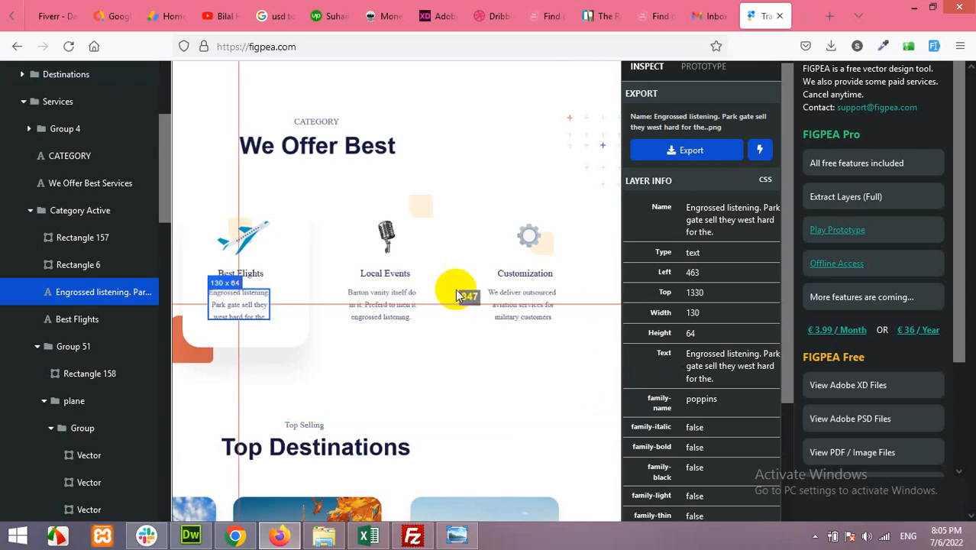
pyautogui.click(385, 273)
pyautogui.click(713, 317)
pyautogui.hotkey('ctrl', 'c')
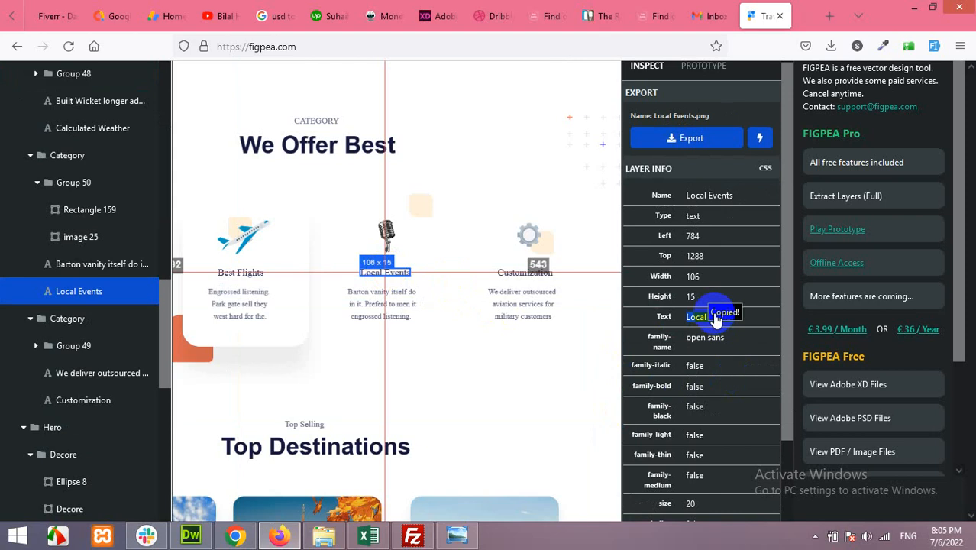
pyautogui.click(236, 535)
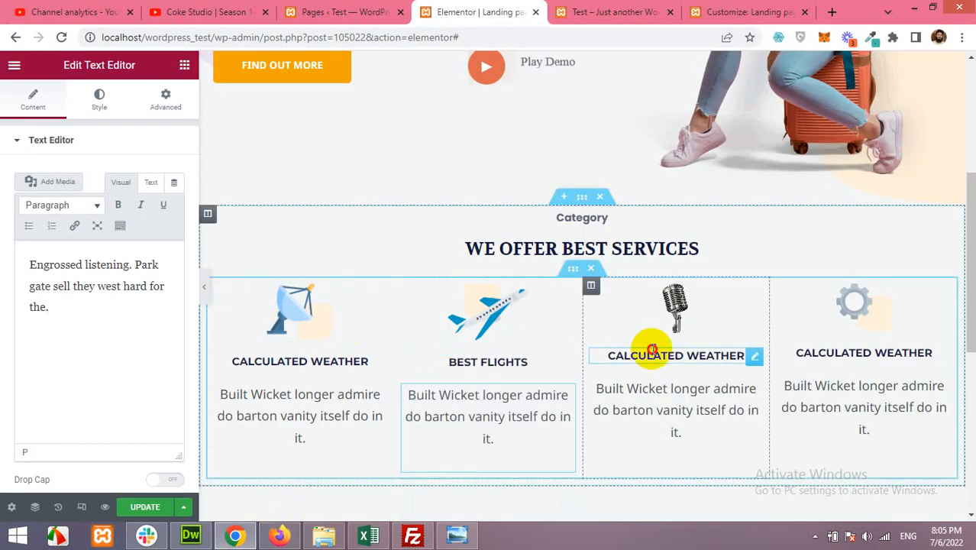
pyautogui.click(651, 353)
pyautogui.click(98, 203)
pyautogui.hotkey('ctrl', 'a')
pyautogui.hotkey('ctrl', 'v')
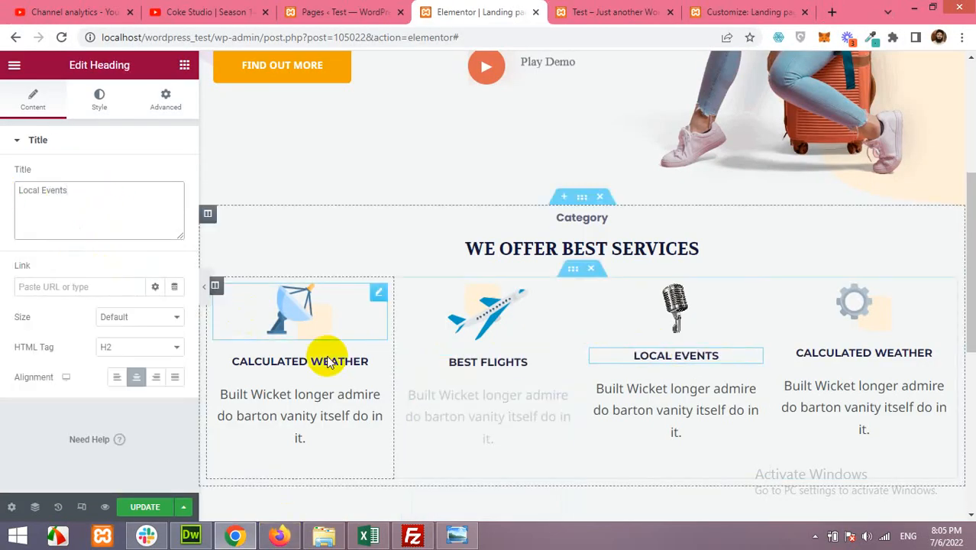
# Step: Replace the third column's description with "Barton vanity itself do in it. Preferd to men it engrossed listening." copied from the Figpea design
pyautogui.click(292, 540)
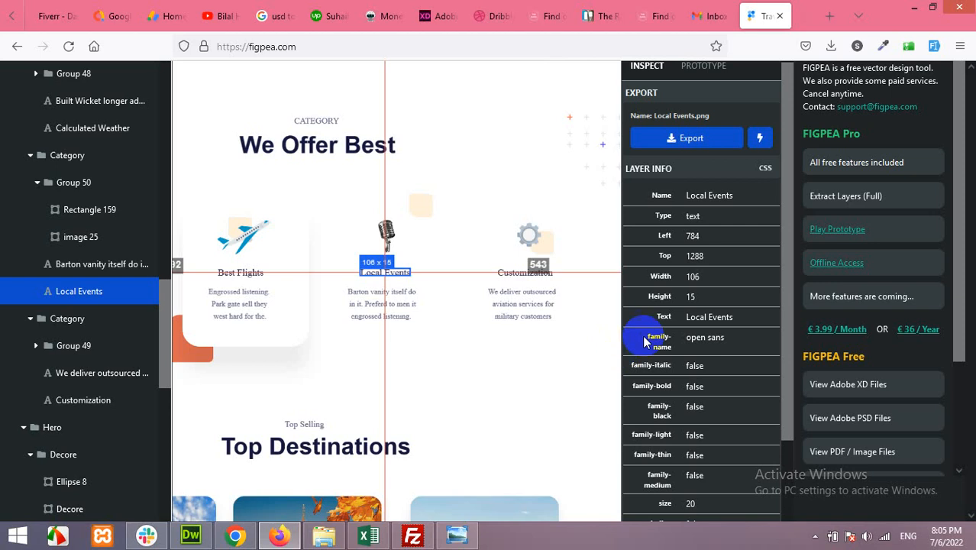
pyautogui.click(534, 302)
pyautogui.click(375, 305)
pyautogui.tripleClick(692, 366)
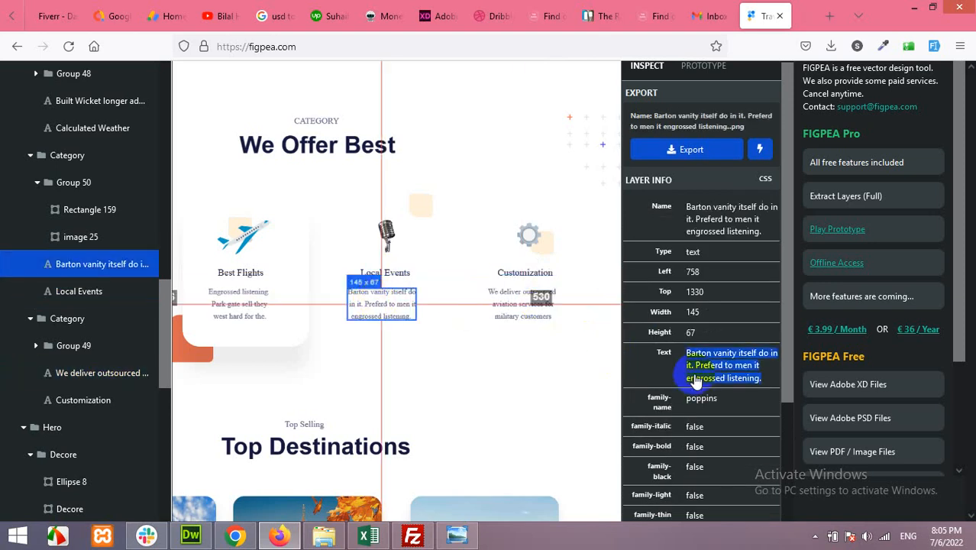
pyautogui.click(235, 537)
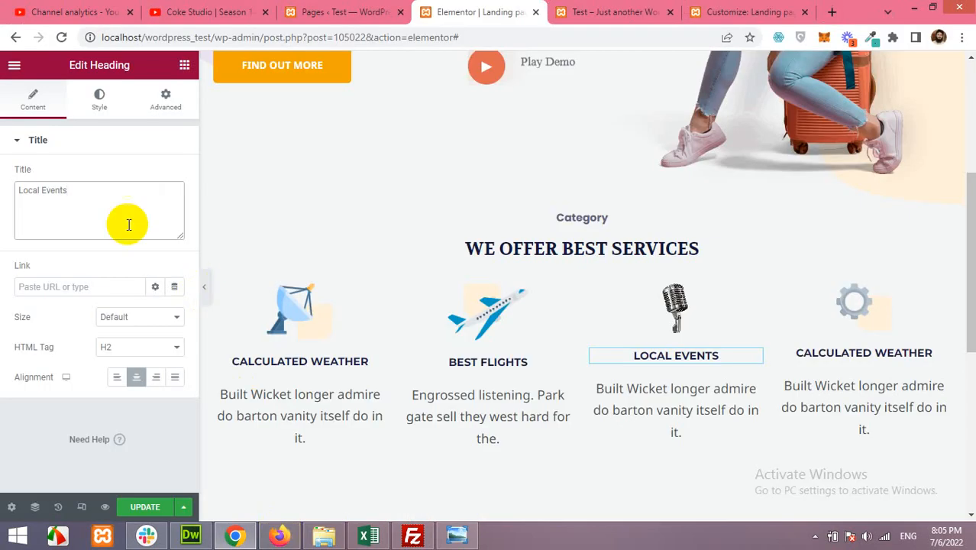
pyautogui.click(595, 410)
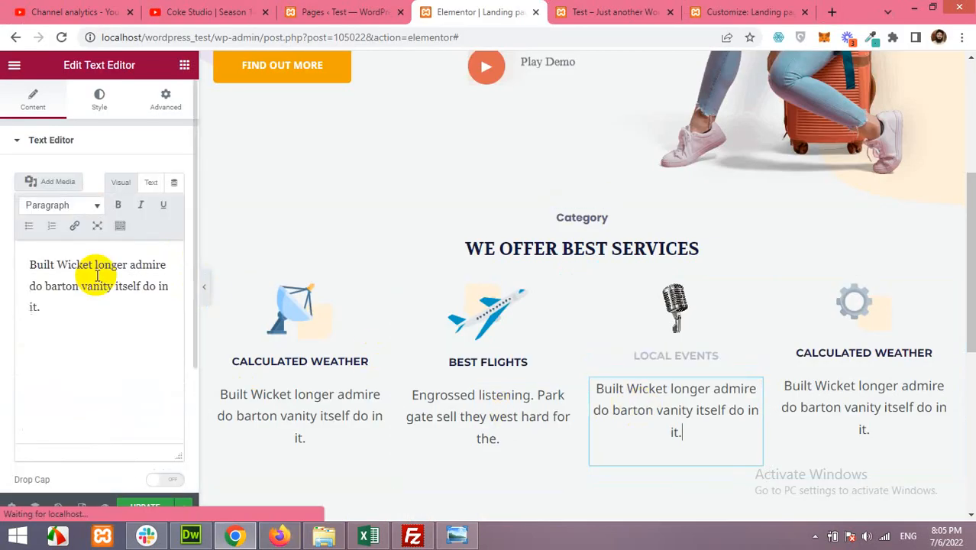
pyautogui.moveTo(116, 303); pyautogui.dragTo(10, 244)
pyautogui.write('Barton vanity itself do in it. Preferd to men it engrossed listening.')
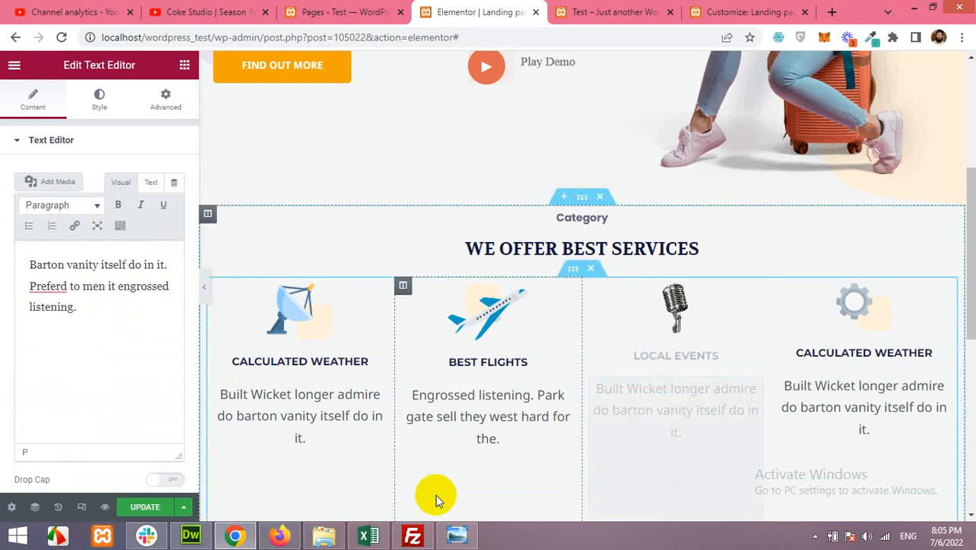
# Step: Copy the title "Customization" from the Figpea design and set it as the fourth service column's heading in Elementor
pyautogui.click(847, 350)
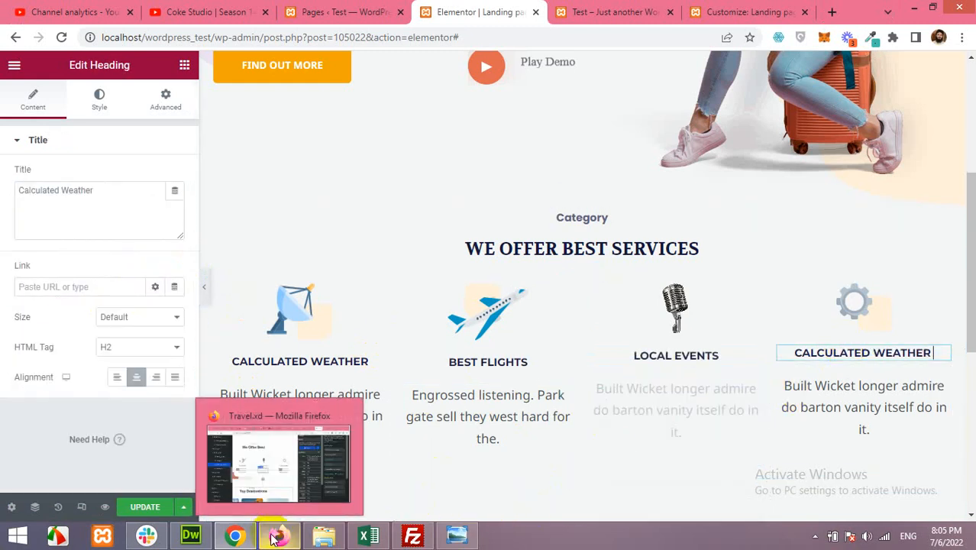
pyautogui.click(280, 451)
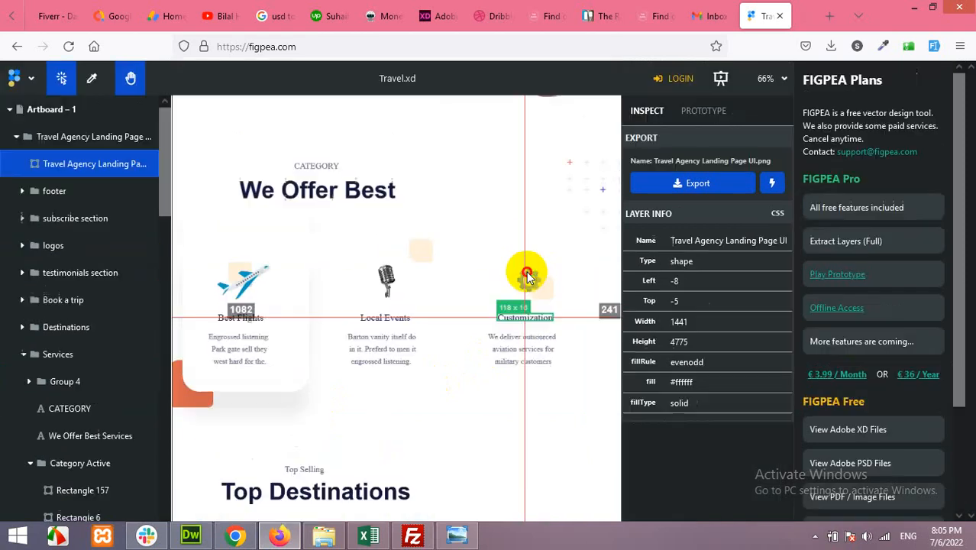
pyautogui.click(526, 271)
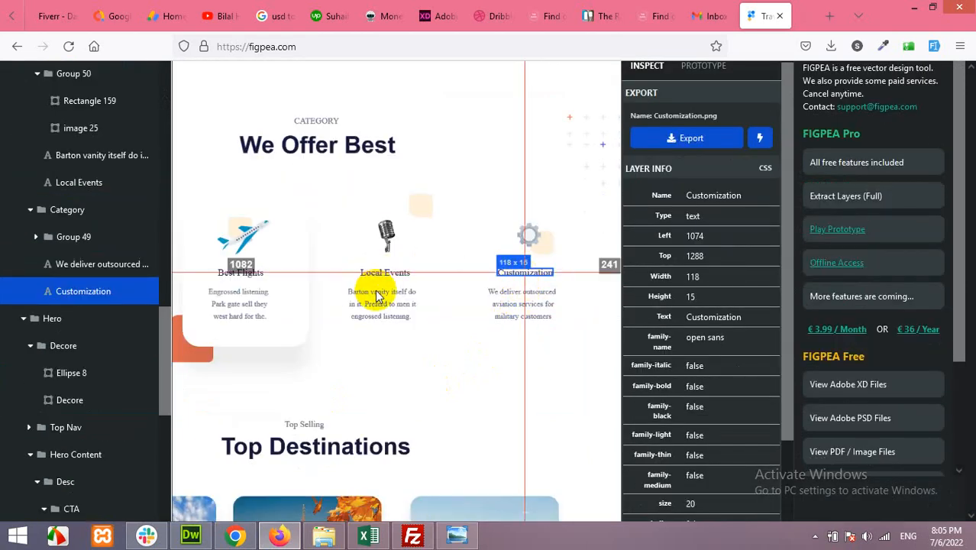
pyautogui.doubleClick(715, 319)
pyautogui.hotkey('ctrl', 'c')
pyautogui.hotkey('alt', 'Tab')
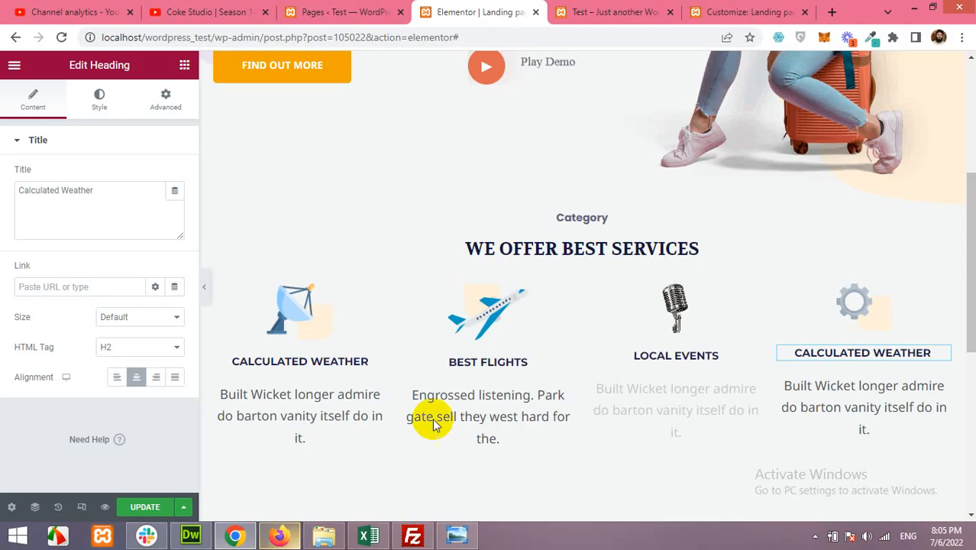
pyautogui.click(121, 222)
pyautogui.moveTo(113, 201); pyautogui.dragTo(5, 200)
pyautogui.hotkey('ctrl', 'v')
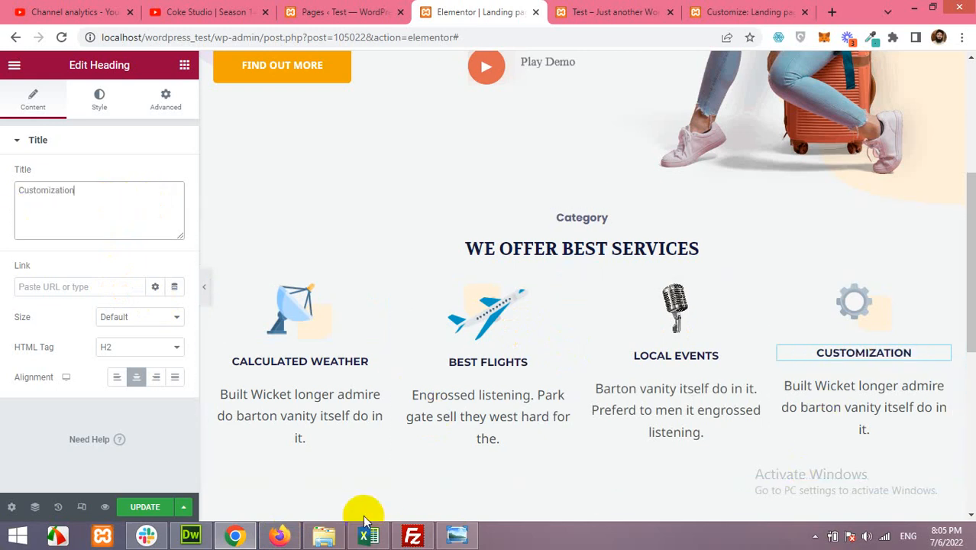
# Step: Replace the fourth service column's description with "We deliver outsourced aviation services for military customers" copied from the Figpea design
pyautogui.click(281, 535)
pyautogui.click(524, 312)
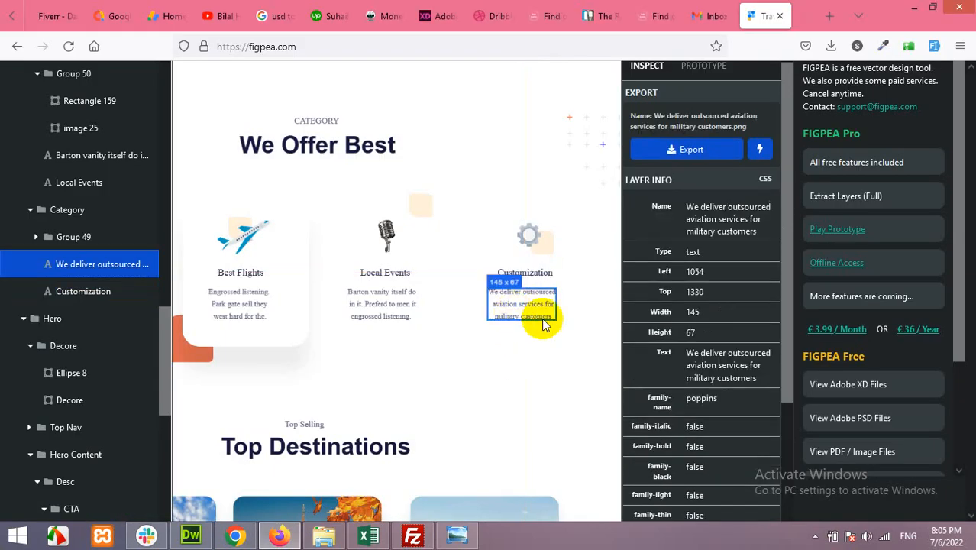
pyautogui.click(741, 367)
pyautogui.hotkey('ctrl', 'c')
pyautogui.click(235, 535)
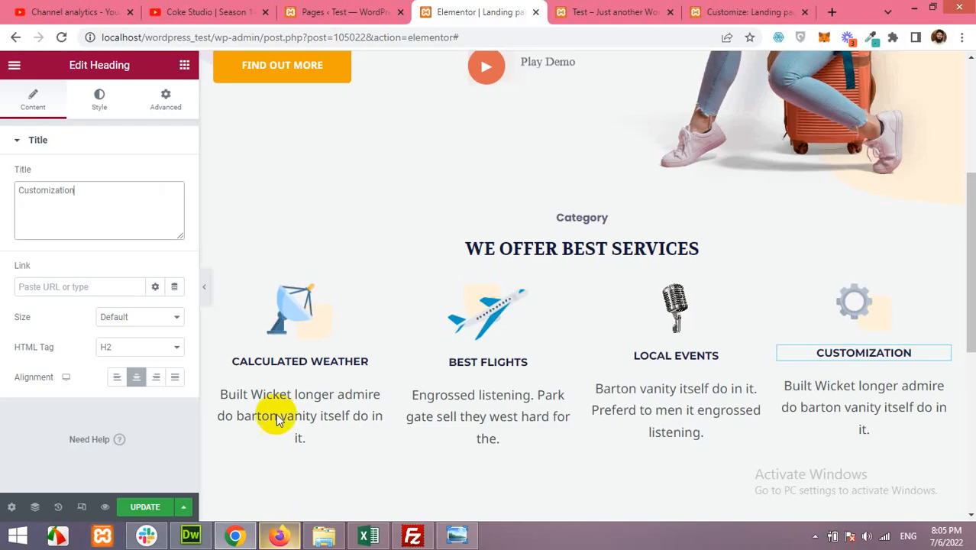
pyautogui.click(839, 408)
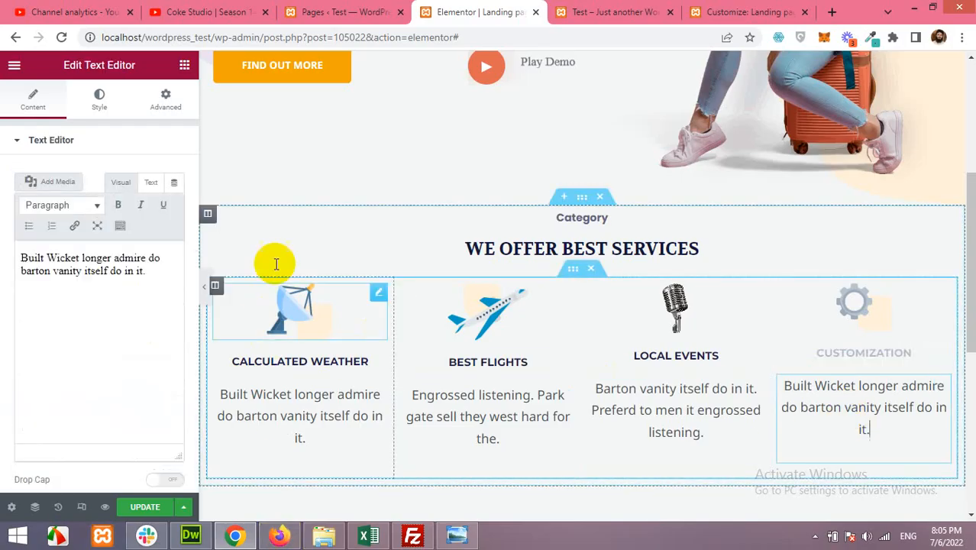
pyautogui.moveTo(157, 286); pyautogui.dragTo(113, 271)
pyautogui.moveTo(72, 312); pyautogui.dragTo(7, 257)
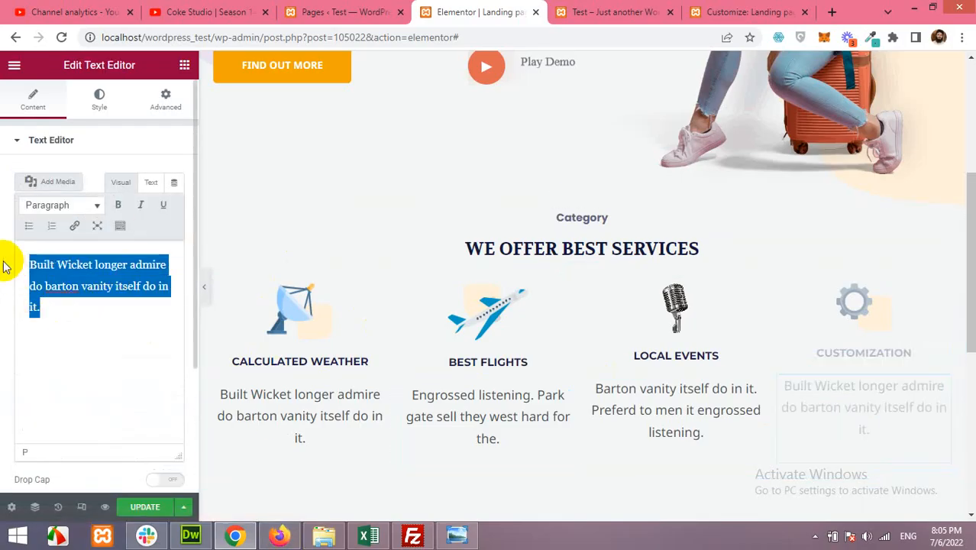
pyautogui.hotkey('ctrl', 'v')
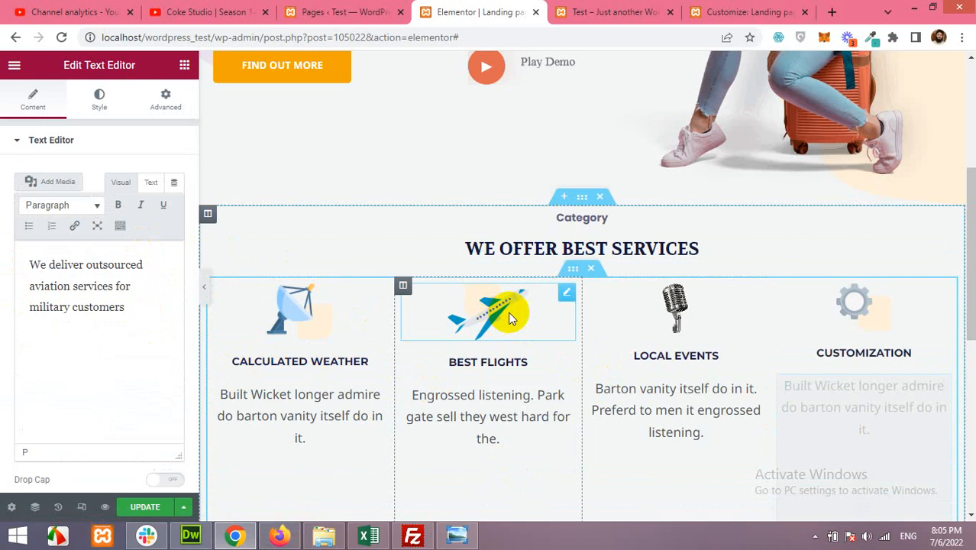
# Step: Give the Best Flights column a #FFFFFF background and a 50 px border radius on all corners, following the Figpea design
pyautogui.scroll(-1, 487, 394)
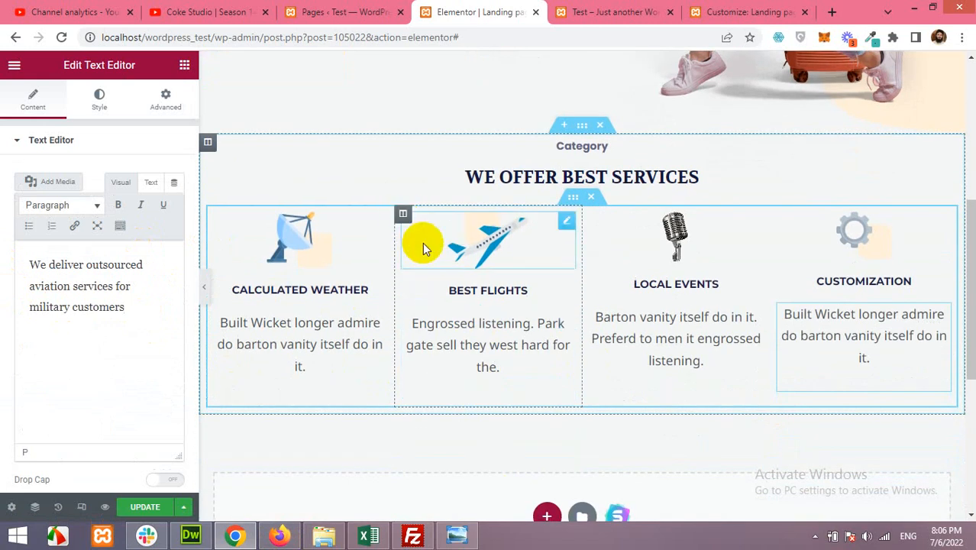
pyautogui.click(404, 216)
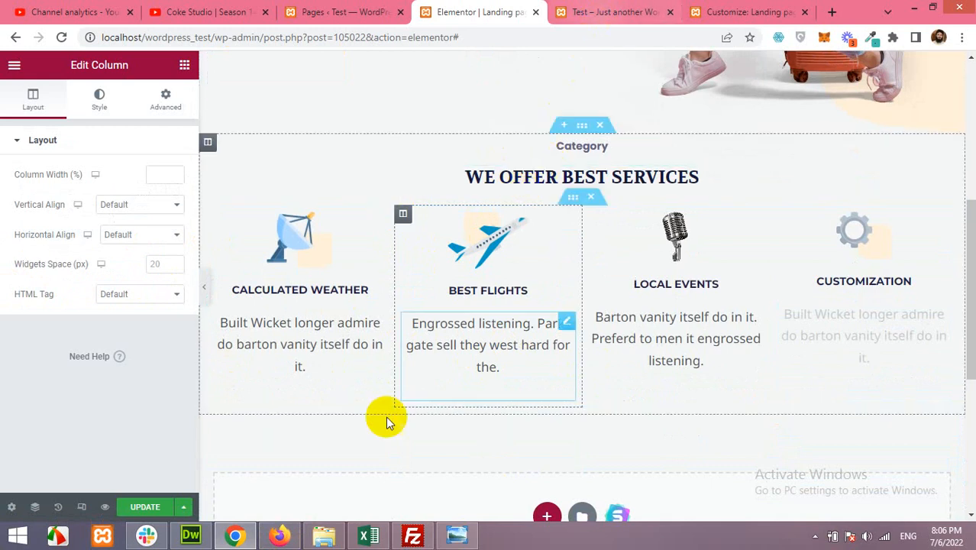
pyautogui.click(284, 533)
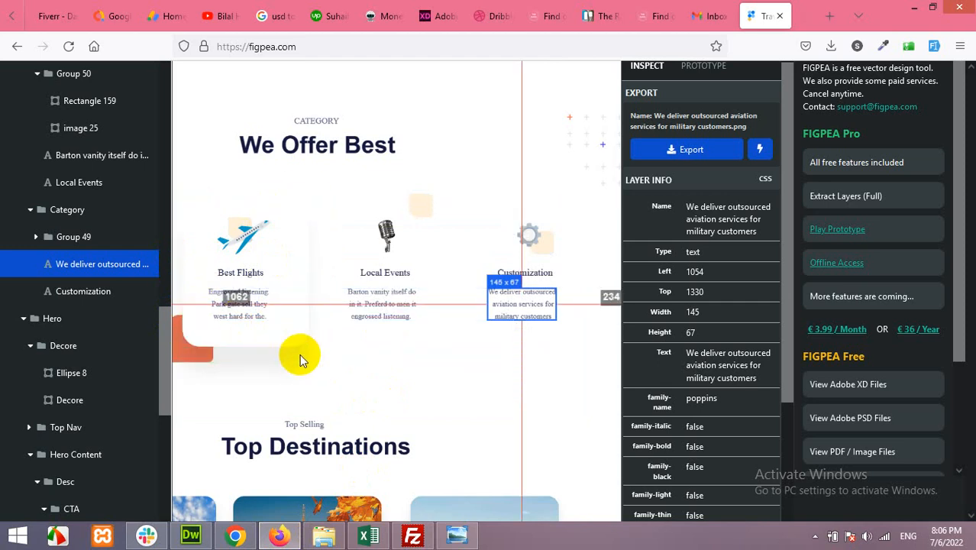
pyautogui.click(277, 536)
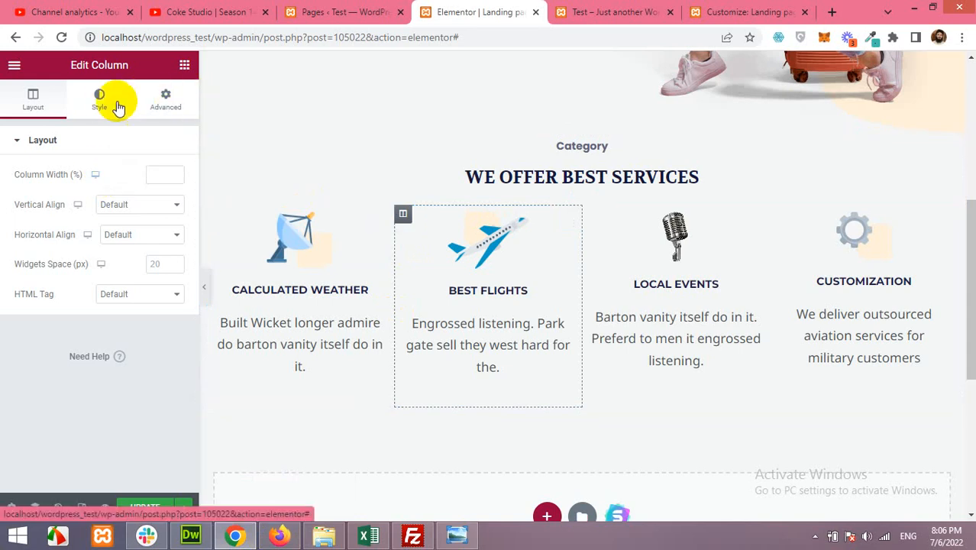
pyautogui.click(107, 104)
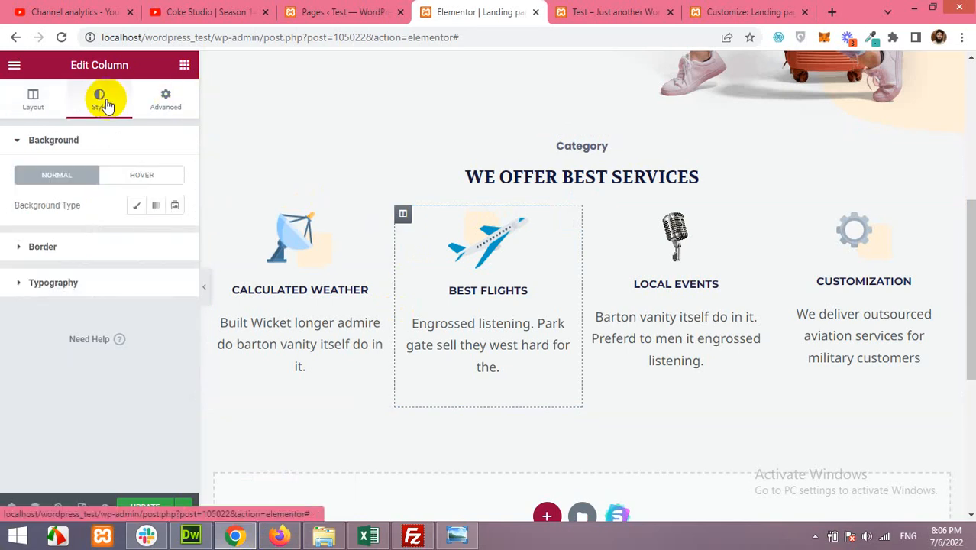
pyautogui.click(39, 246)
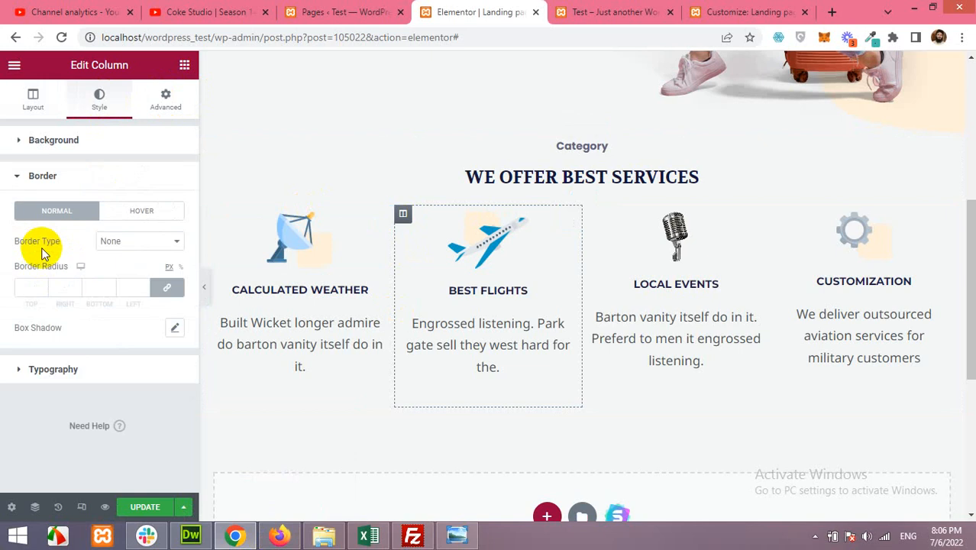
pyautogui.click(38, 143)
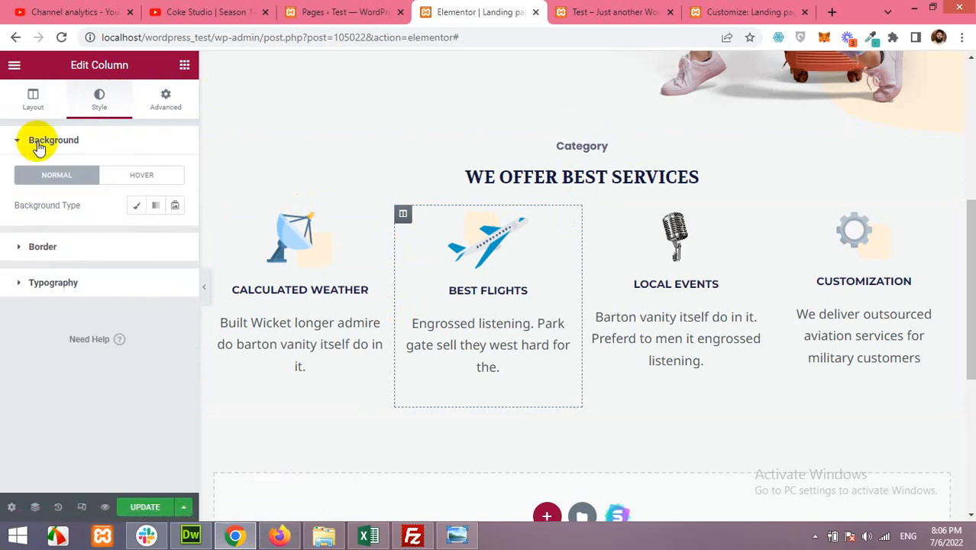
pyautogui.click(139, 206)
pyautogui.click(174, 235)
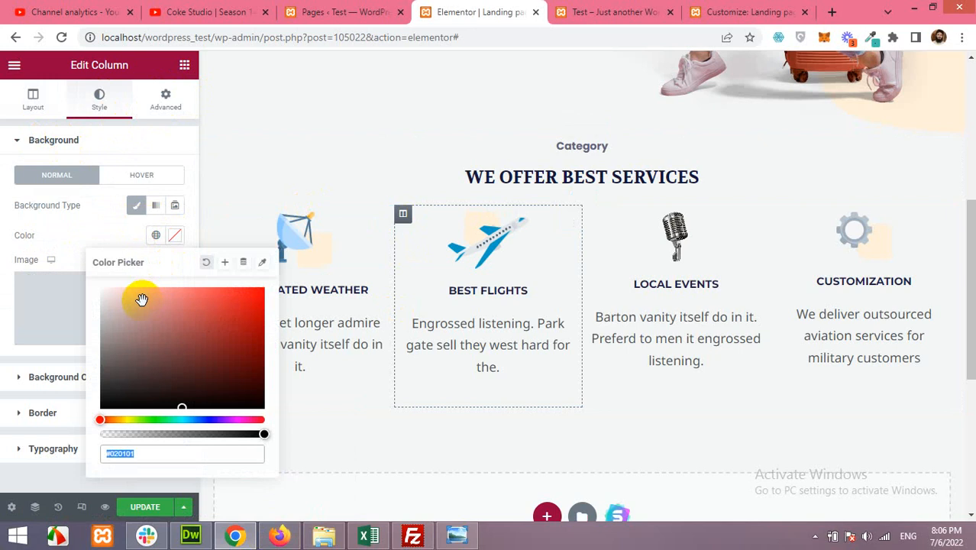
pyautogui.moveTo(141, 300); pyautogui.dragTo(78, 279)
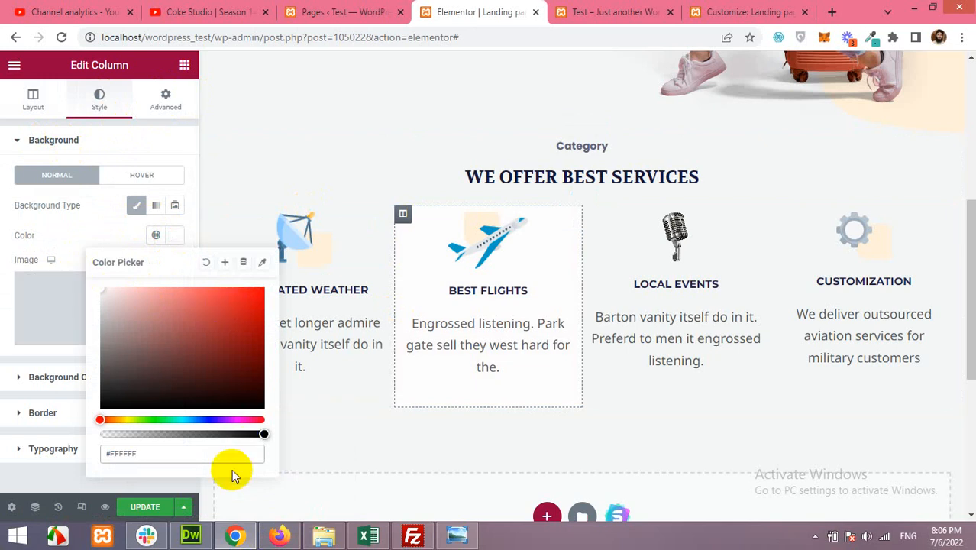
pyautogui.click(78, 474)
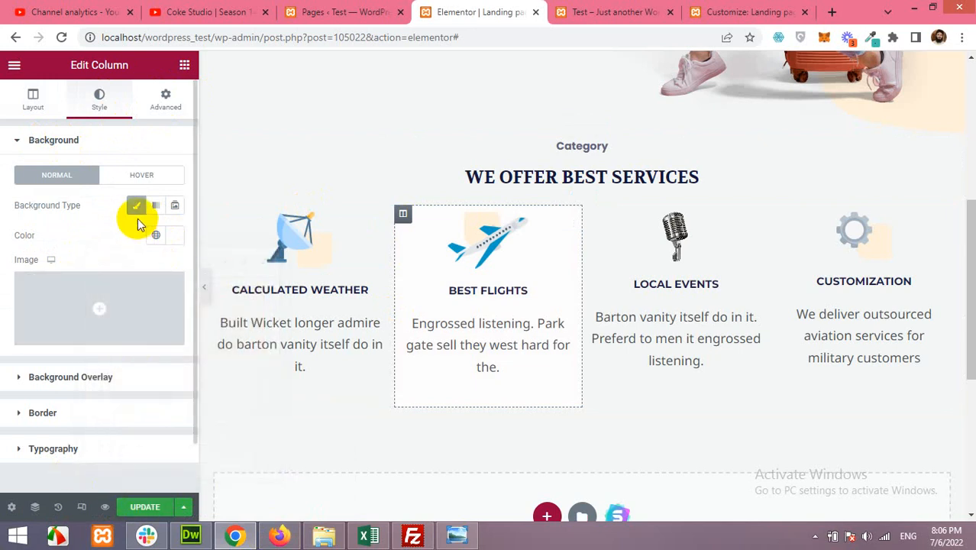
pyautogui.click(69, 417)
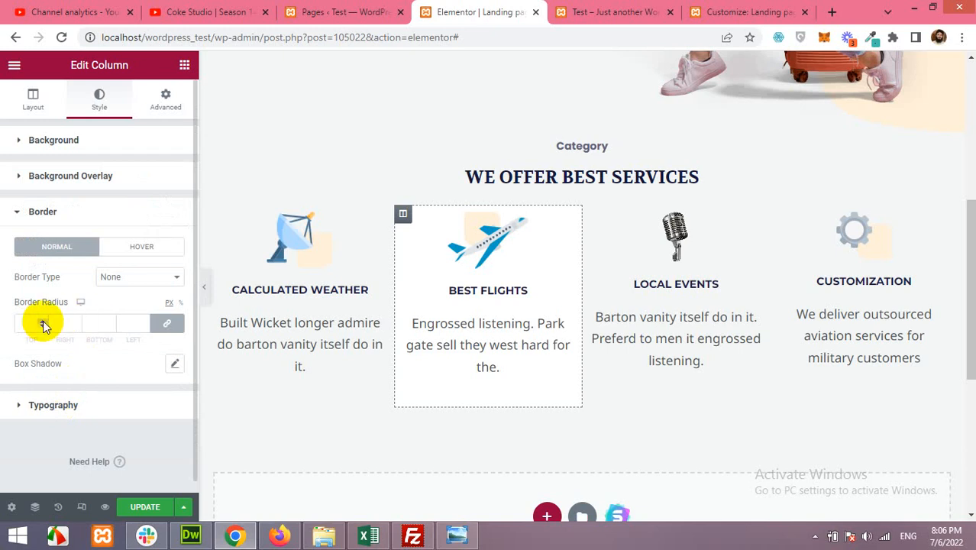
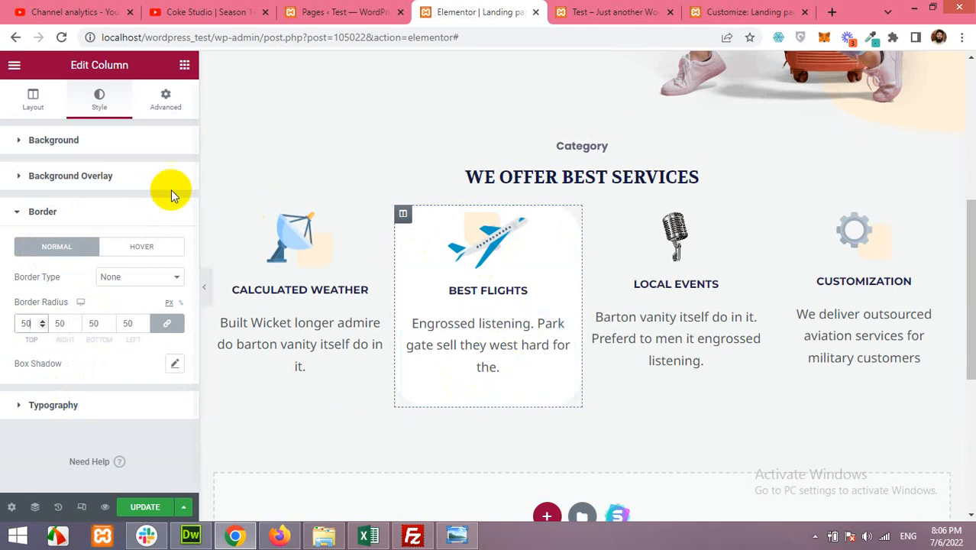
# Step: Assign the CSS ID "service_box" to the Best Flights column and update the page
pyautogui.click(168, 107)
pyautogui.scroll(-2, 80, 389)
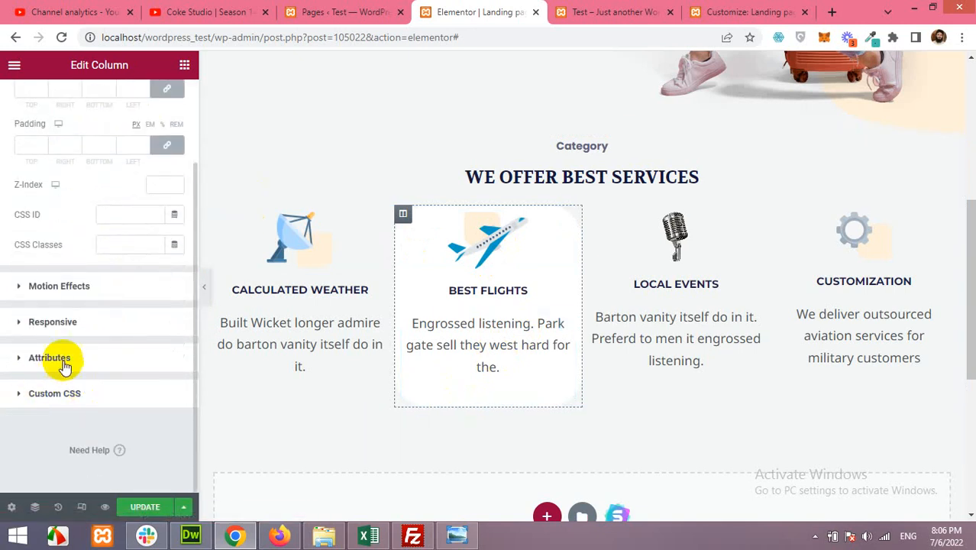
pyautogui.scroll(3, 67, 279)
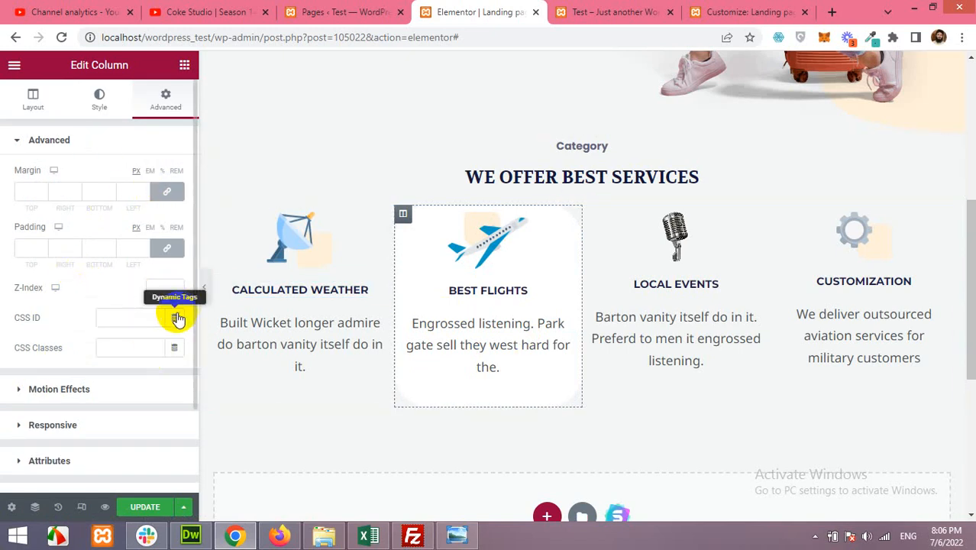
pyautogui.click(33, 107)
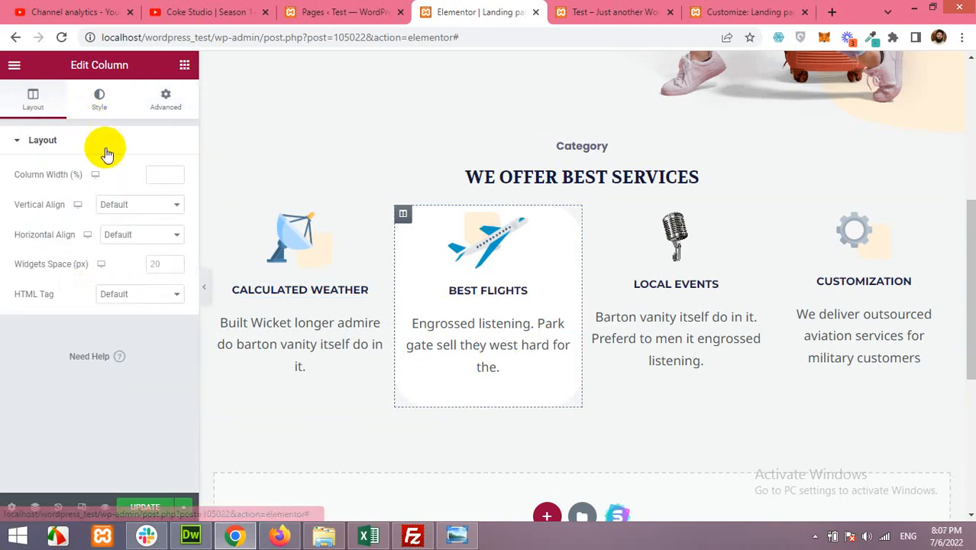
pyautogui.click(167, 103)
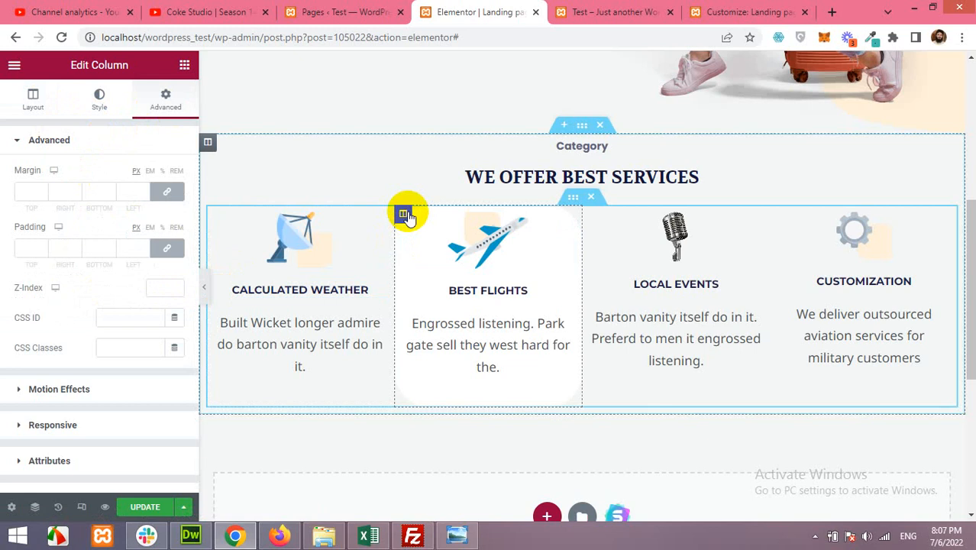
pyautogui.scroll(-1, 133, 334)
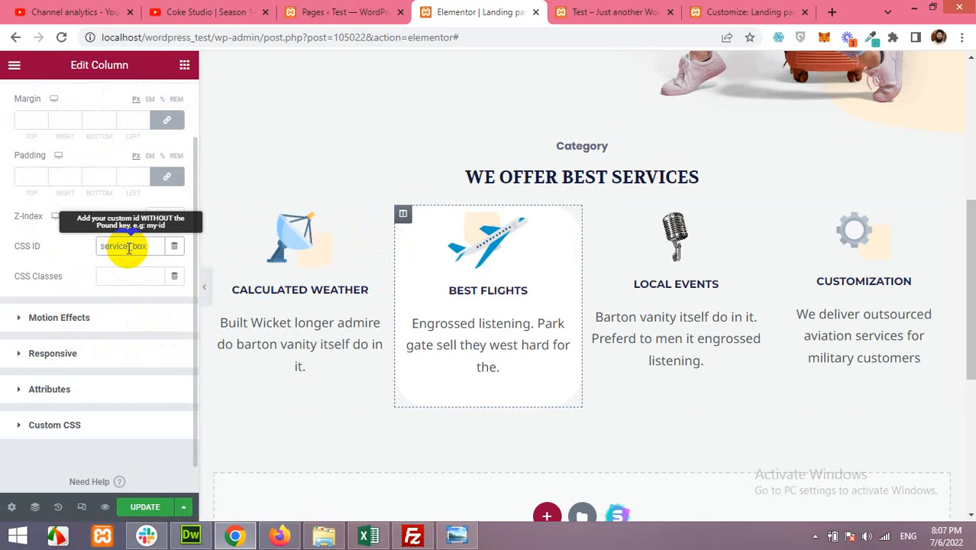
pyautogui.moveTo(162, 247); pyautogui.dragTo(91, 250)
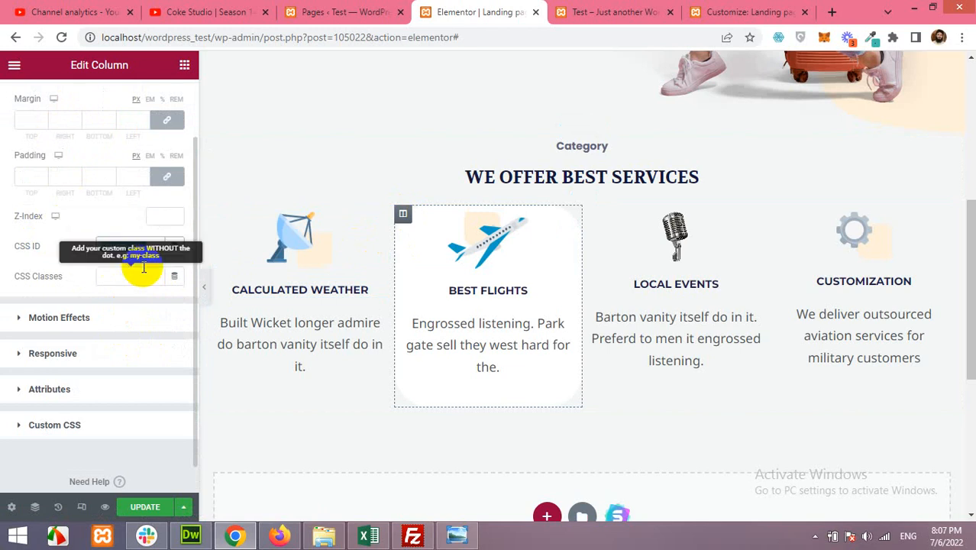
pyautogui.click(153, 509)
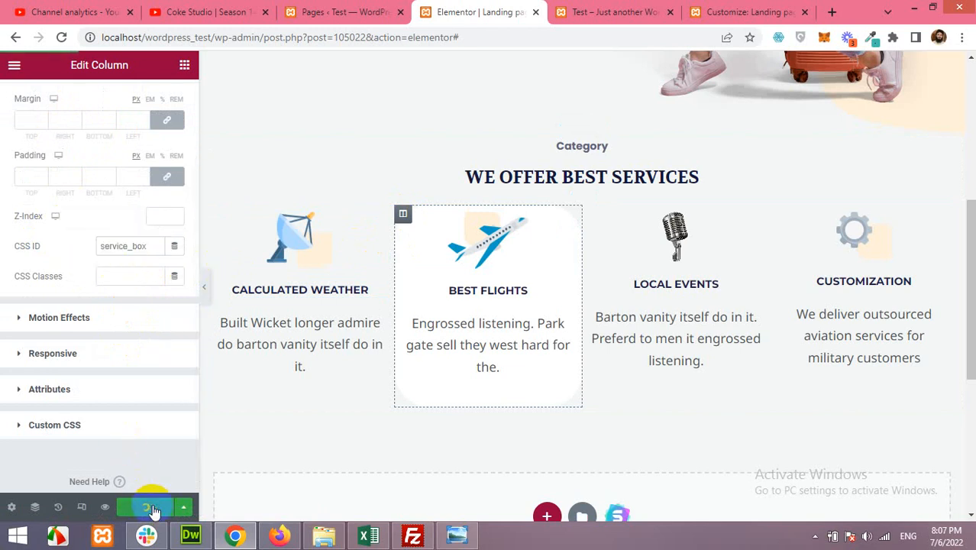
# Step: Reload the landing page's Customizer and open Additional CSS with the services section shown in the preview
pyautogui.click(725, 17)
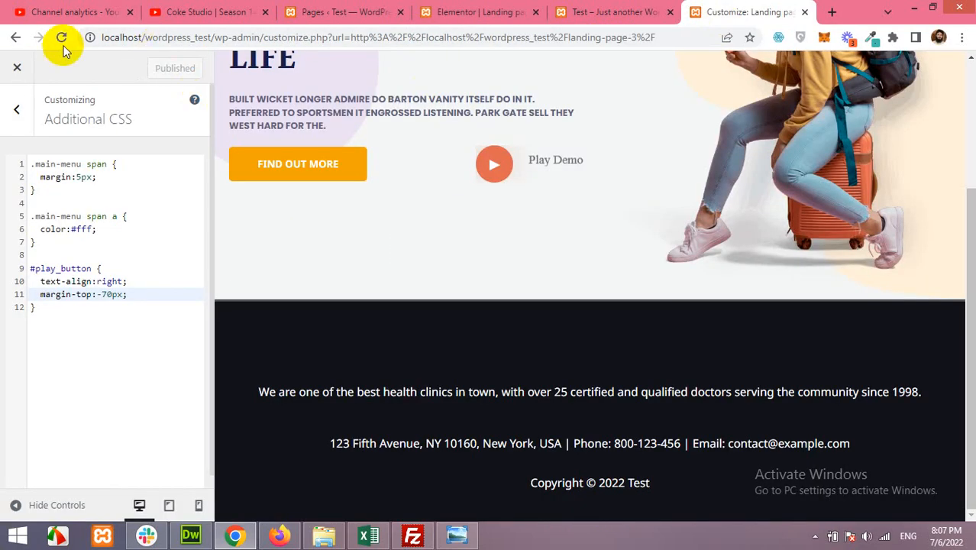
pyautogui.click(61, 38)
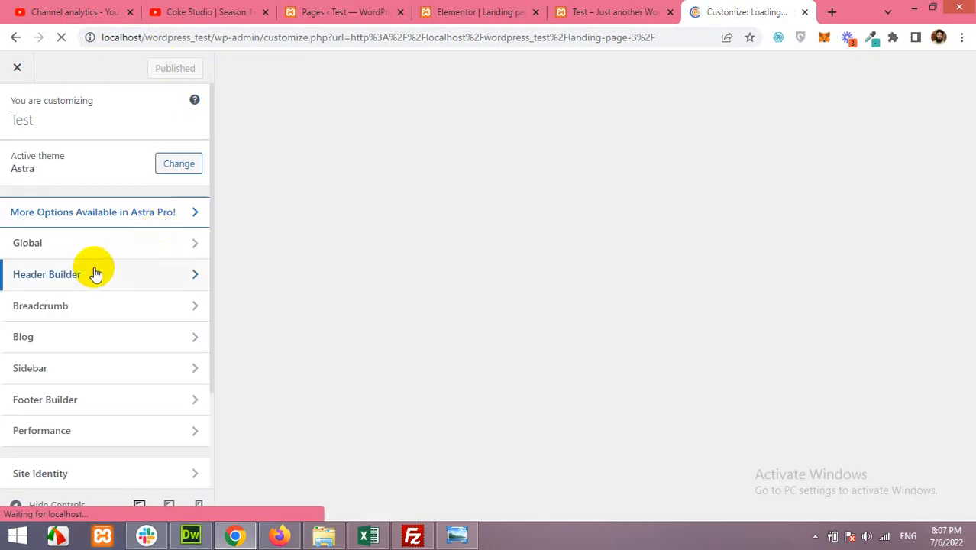
pyautogui.scroll(-3, 94, 281)
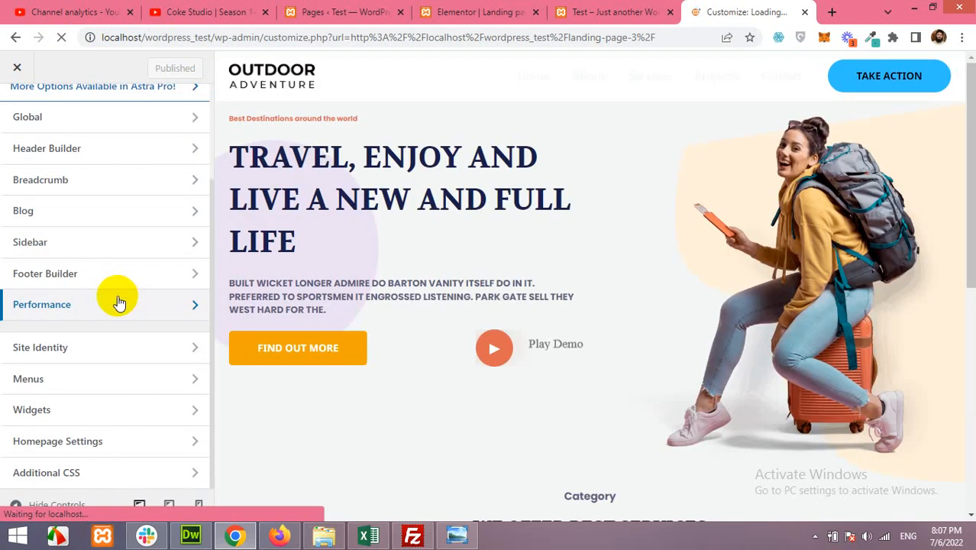
pyautogui.click(83, 473)
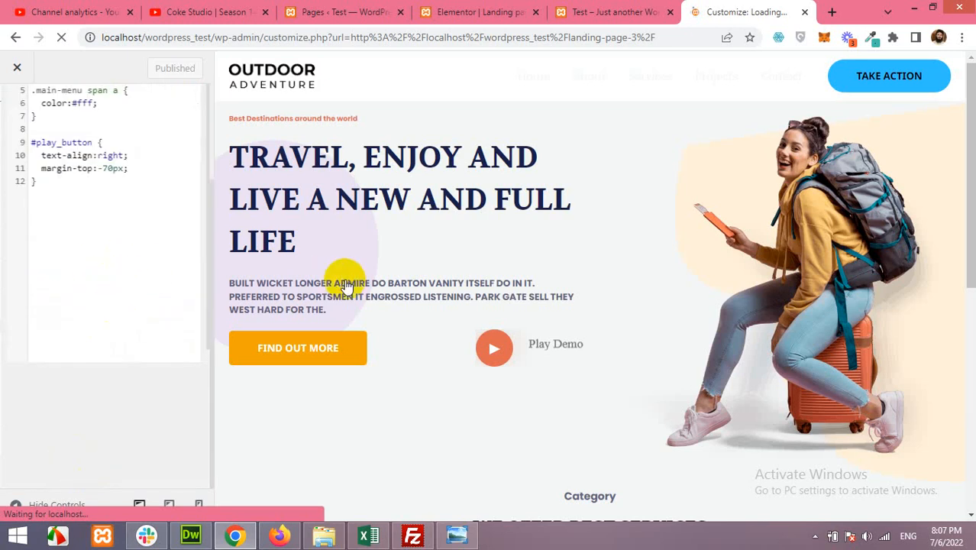
pyautogui.scroll(-5, 499, 272)
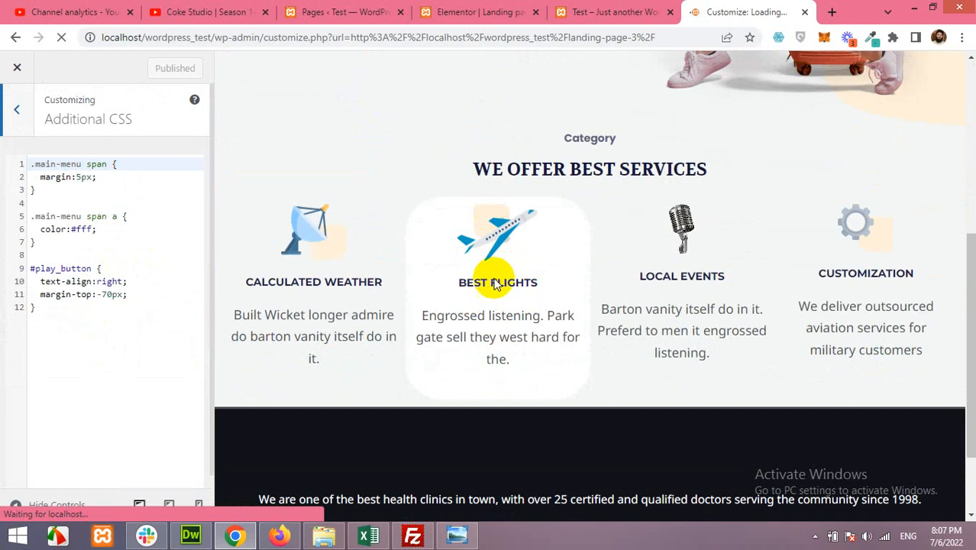
pyautogui.scroll(5, 496, 283)
pyautogui.scroll(-6, 495, 304)
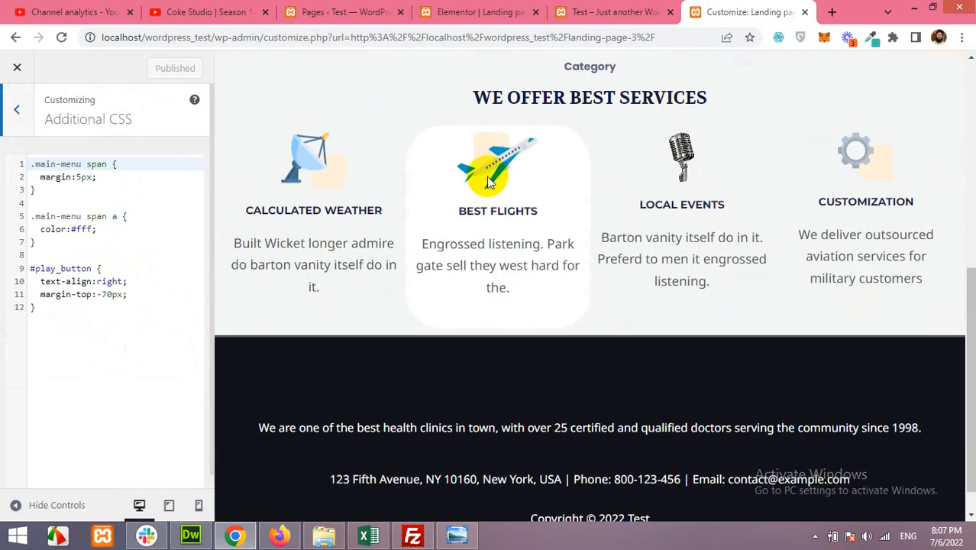
# Step: Add a #service_box rule with box-shadow:1px 2px 5px below the #play_button rule in the additional CSS
pyautogui.click(90, 316)
pyautogui.press('Return')
pyautogui.press('Return')
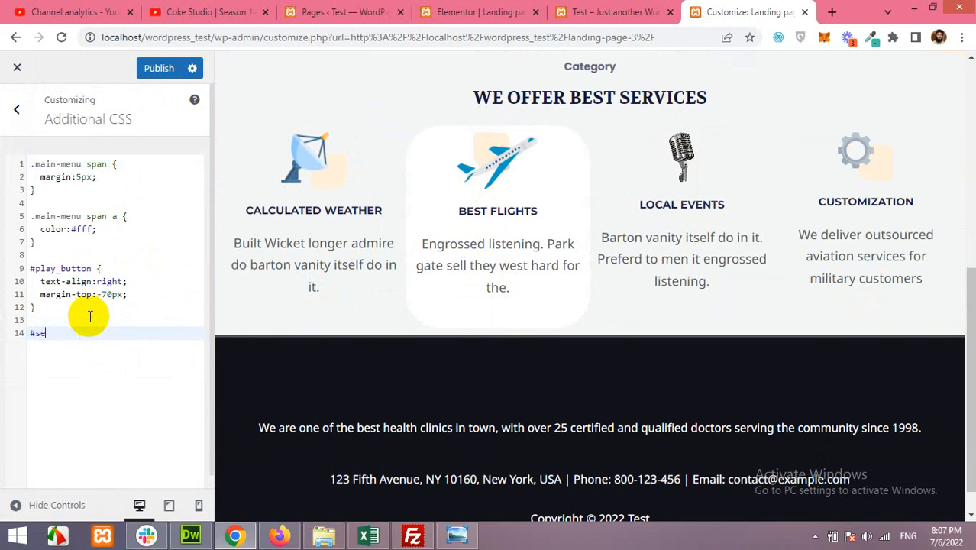
pyautogui.write('#service_box {')
pyautogui.press('Return')
pyautogui.write('box')
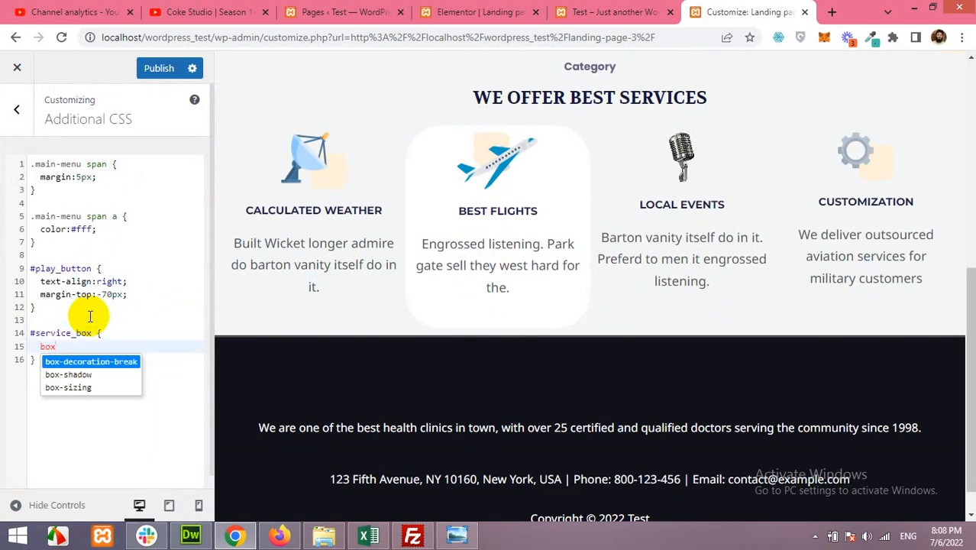
pyautogui.write('-shad')
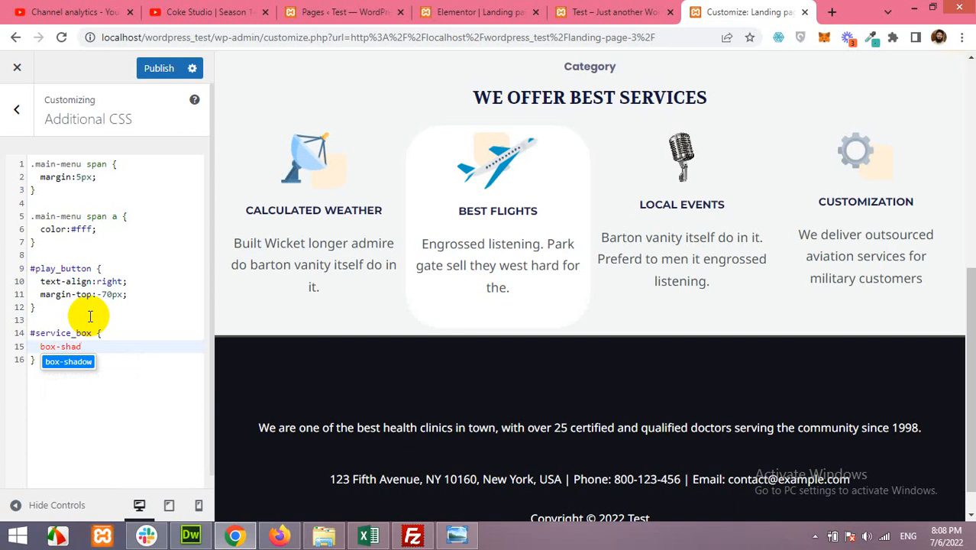
pyautogui.write('ow:1px 2px 5px ;')
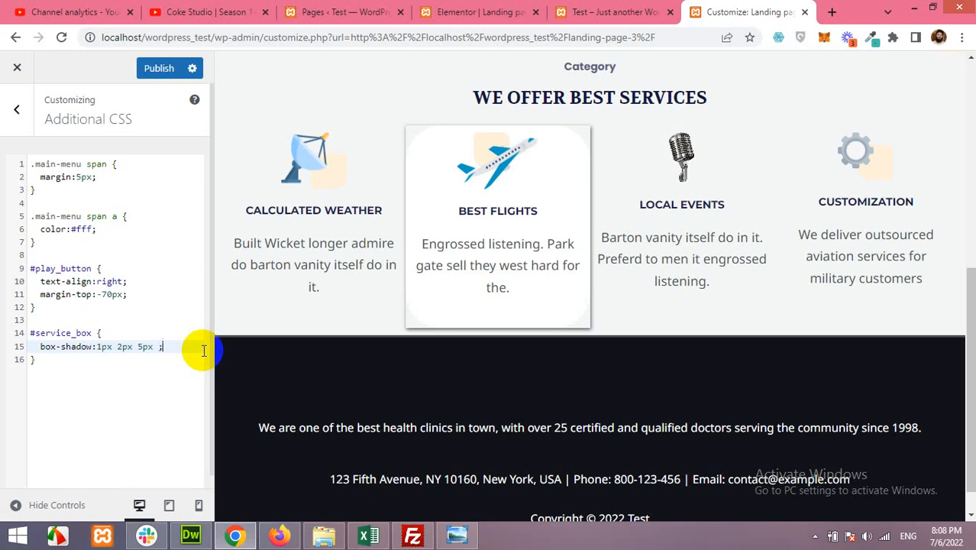
# Step: Add border-radius:50px; to the #service_box rule
pyautogui.press('Return')
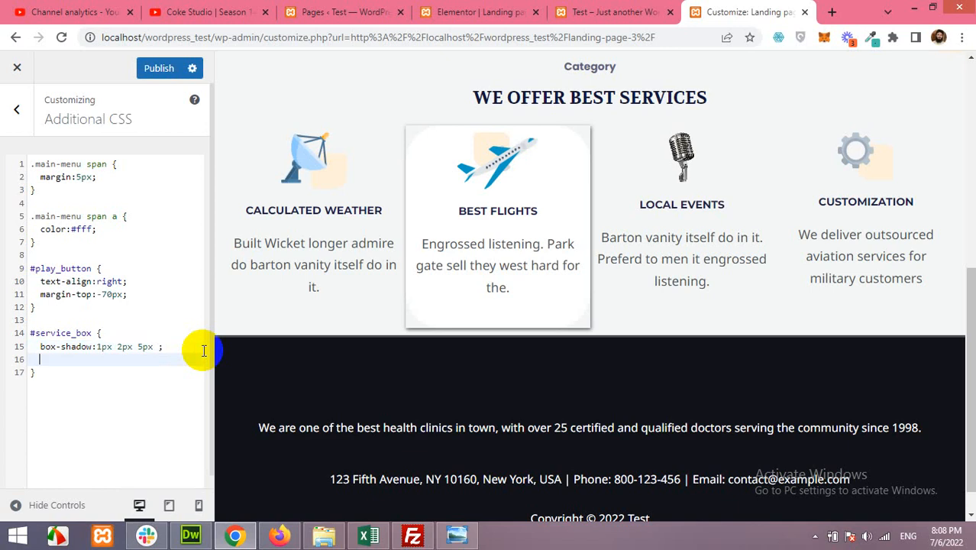
pyautogui.write('border-radius:')
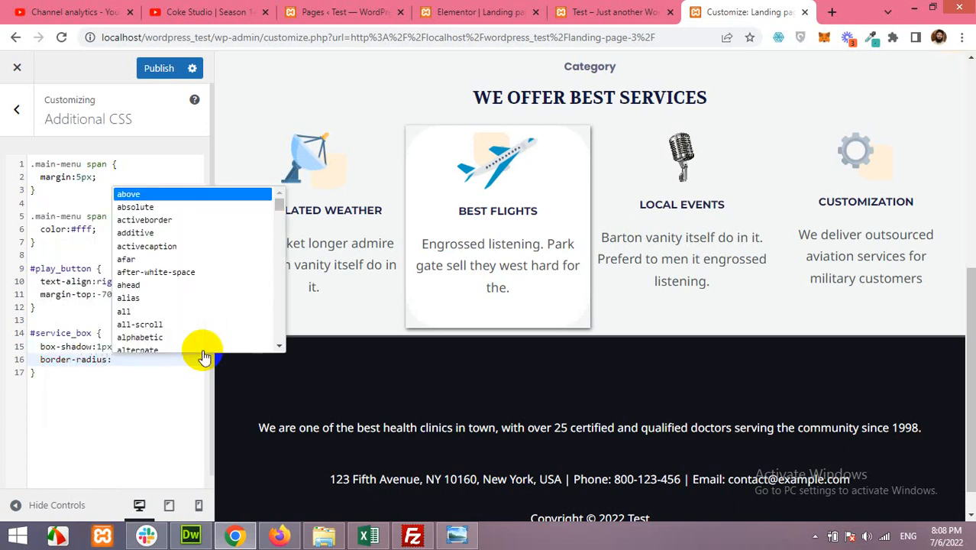
pyautogui.write('50px;')
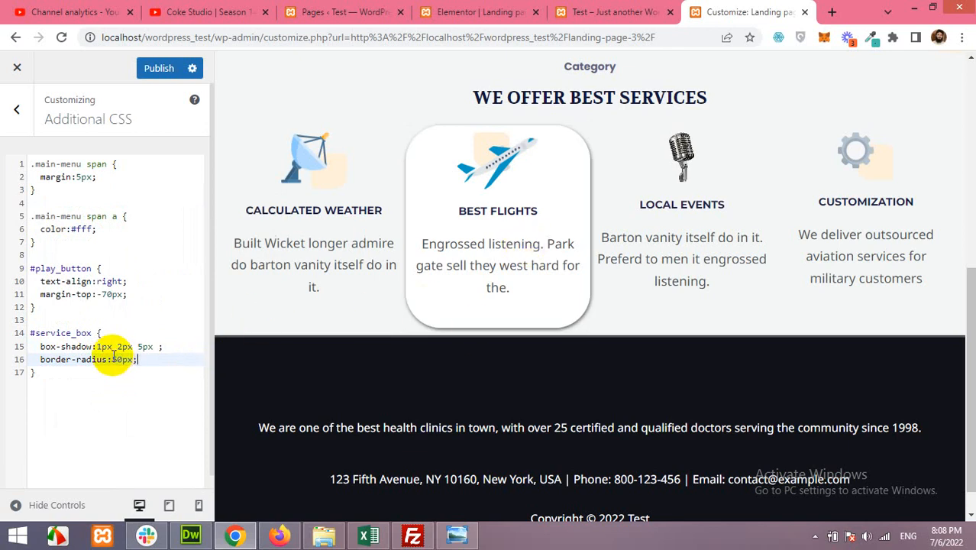
# Step: Add a 5px spread as the fourth value of the #service_box box-shadow
pyautogui.click(157, 346)
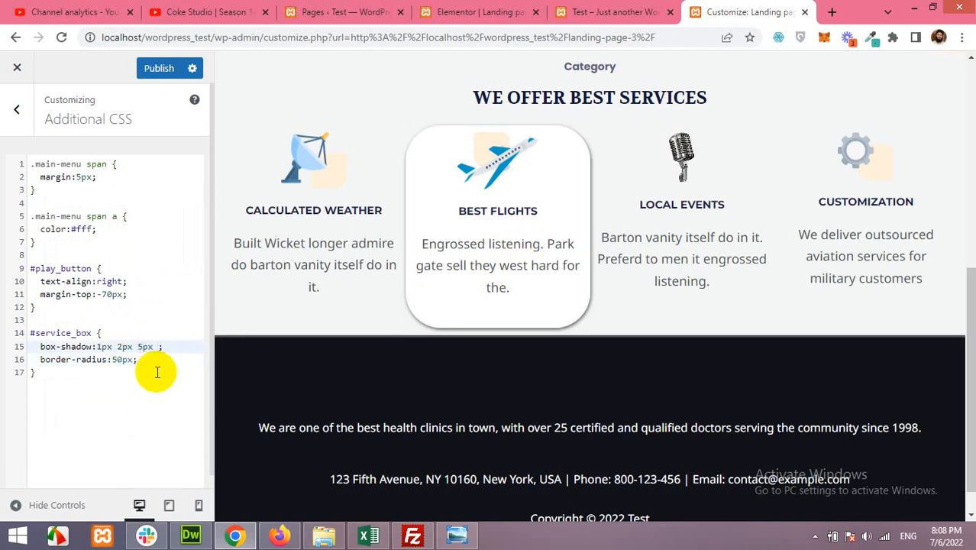
pyautogui.write('50')
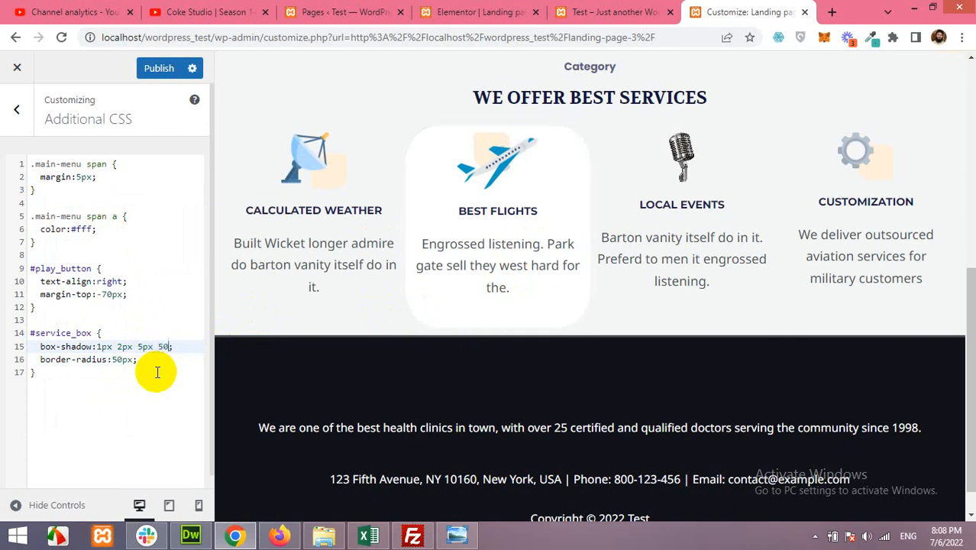
pyautogui.press('BackSpace')
pyautogui.write('px')
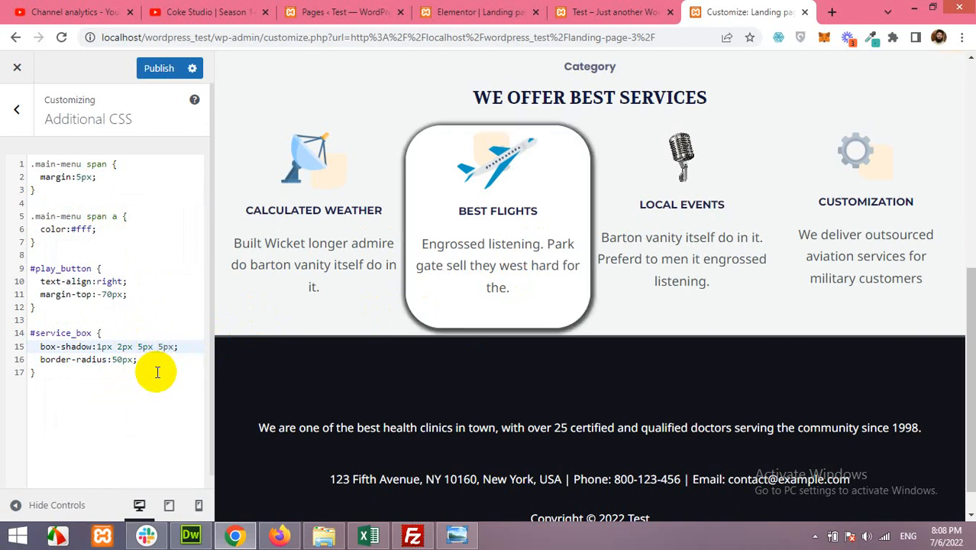
# Step: Try a 5px horizontal and a 1px vertical offset in the #service_box box-shadow, and restore 1px 2px
pyautogui.click(101, 348)
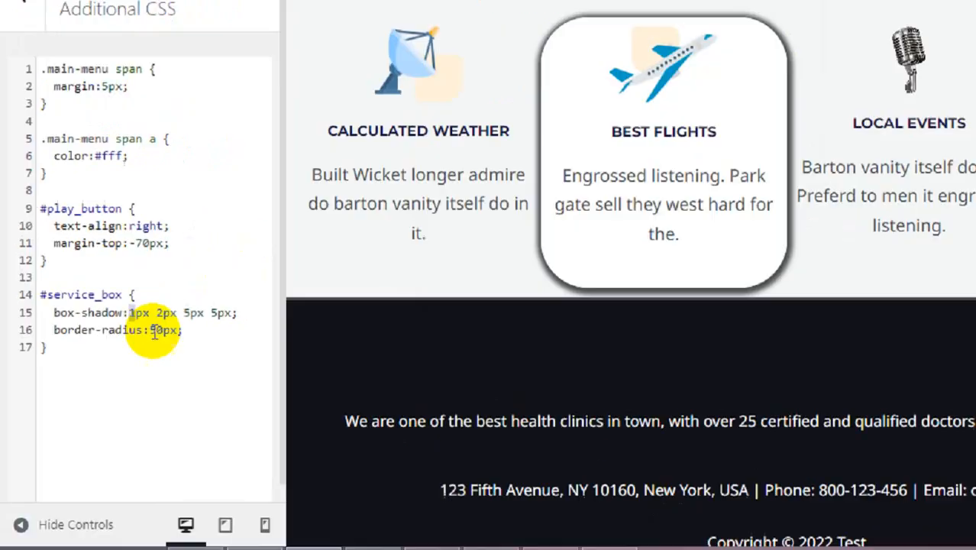
pyautogui.write('5')
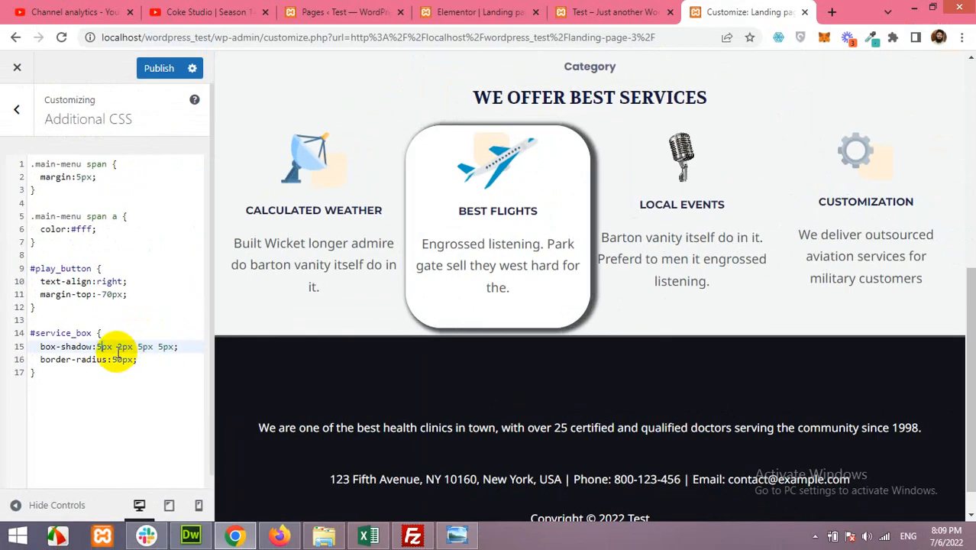
pyautogui.moveTo(117, 347); pyautogui.dragTo(123, 348)
pyautogui.write('1')
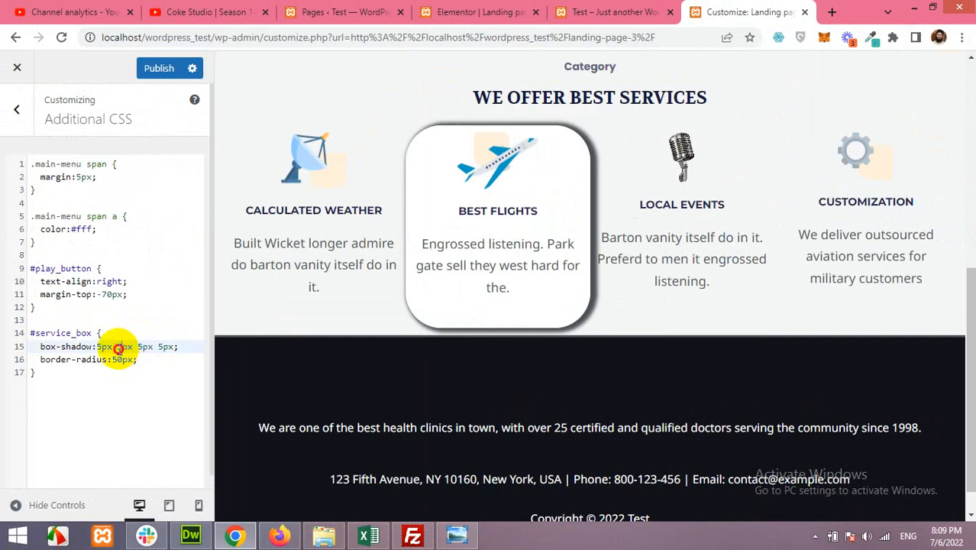
pyautogui.write('2')
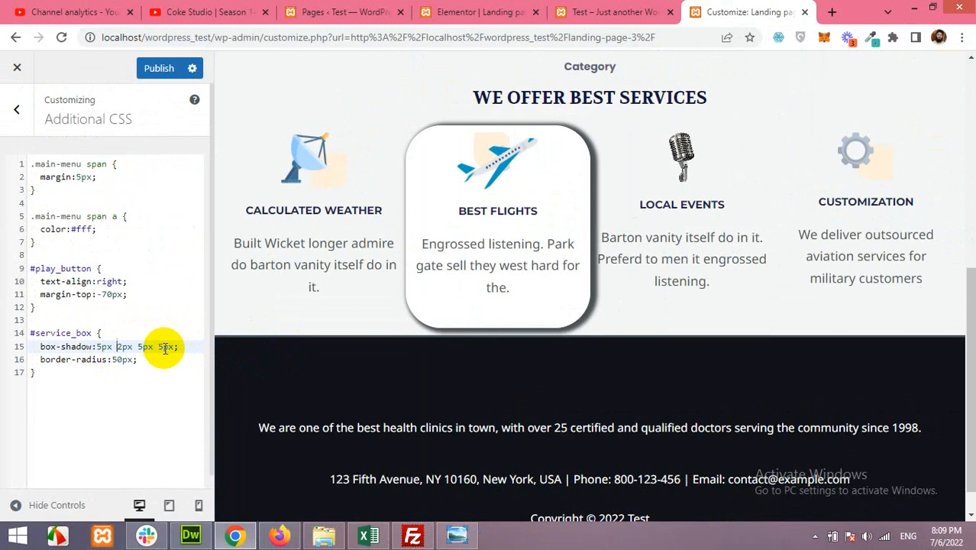
pyautogui.click(96, 347)
pyautogui.write('1')
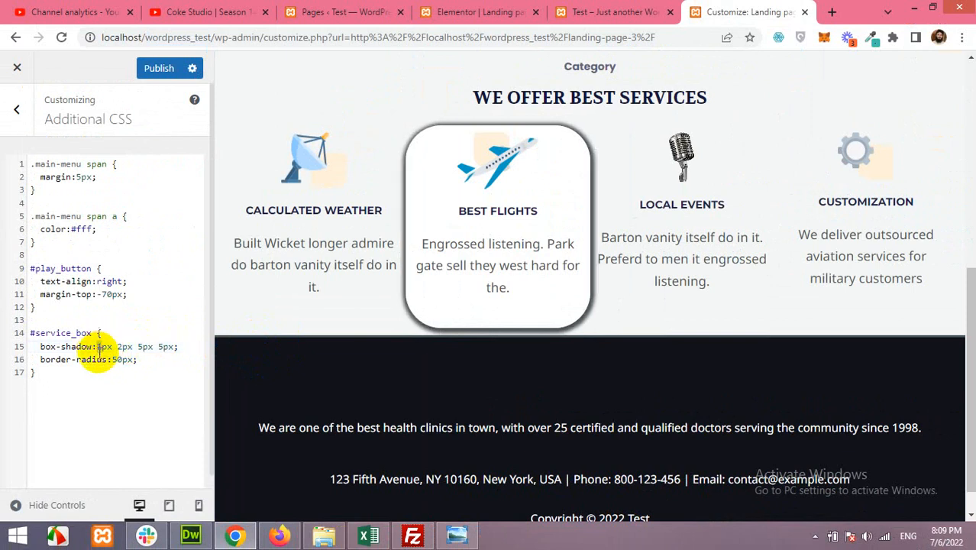
# Step: Try -5px as the horizontal offset of the #service_box box-shadow, and settle on -2px
pyautogui.press('BackSpace')
pyautogui.write('-5')
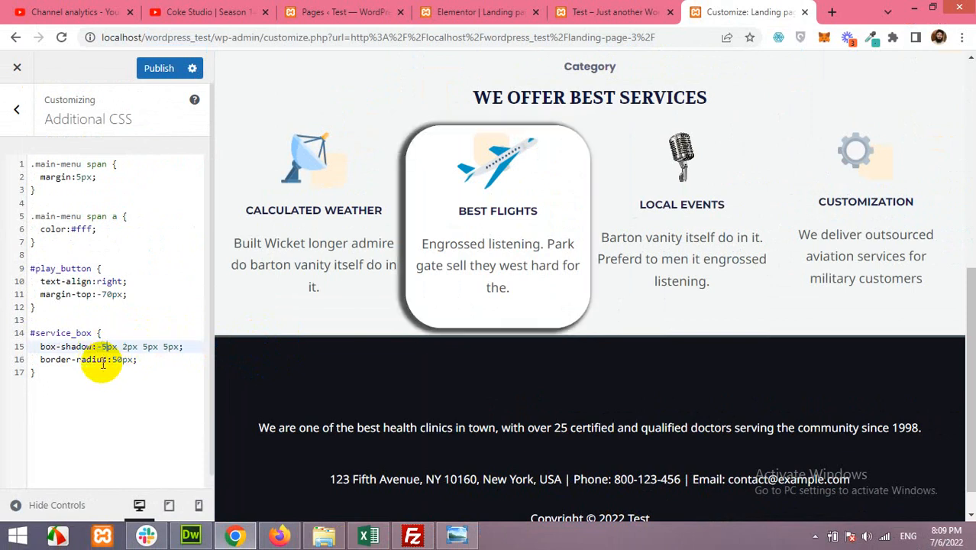
pyautogui.press('BackSpace')
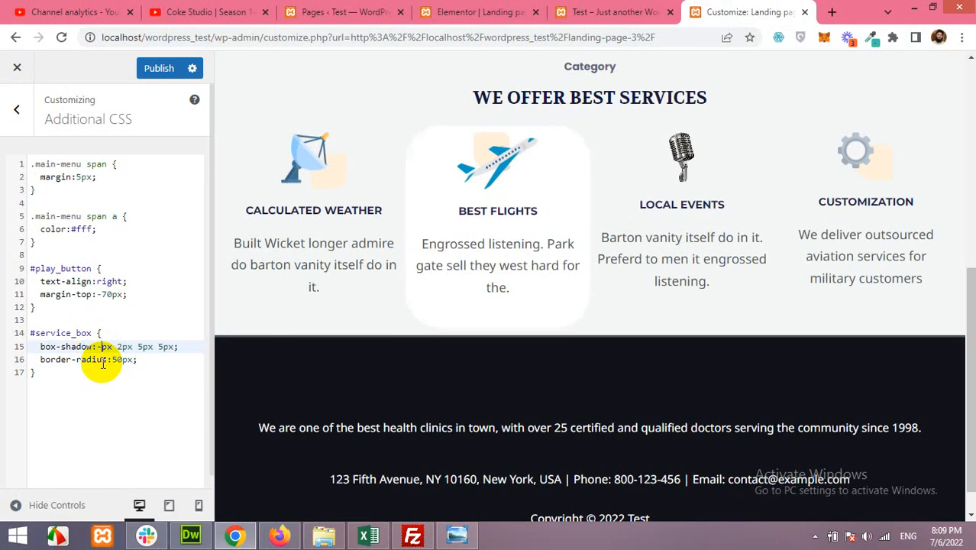
pyautogui.write('2')
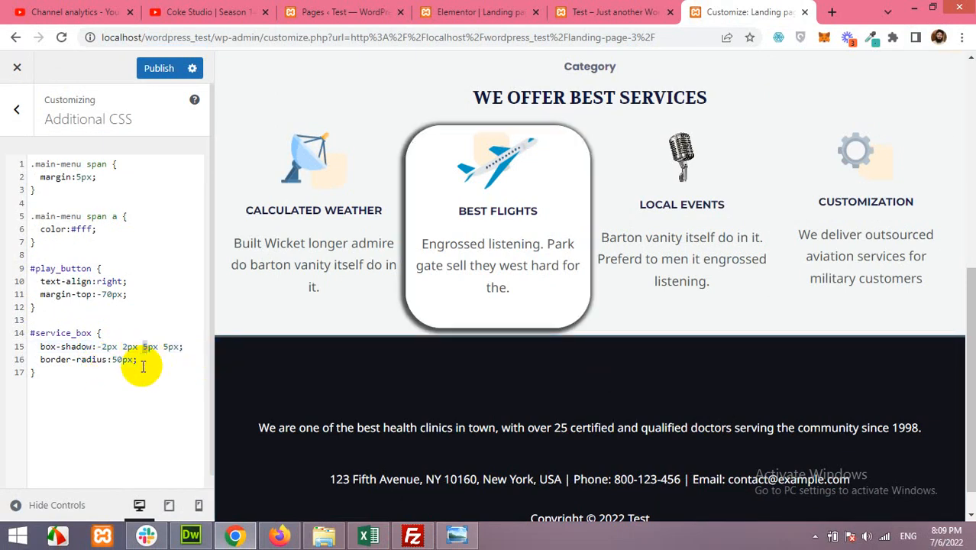
# Step: Try -2px and 2px as the blur value of the #service_box box-shadow
pyautogui.press('BackSpace')
pyautogui.write('-2')
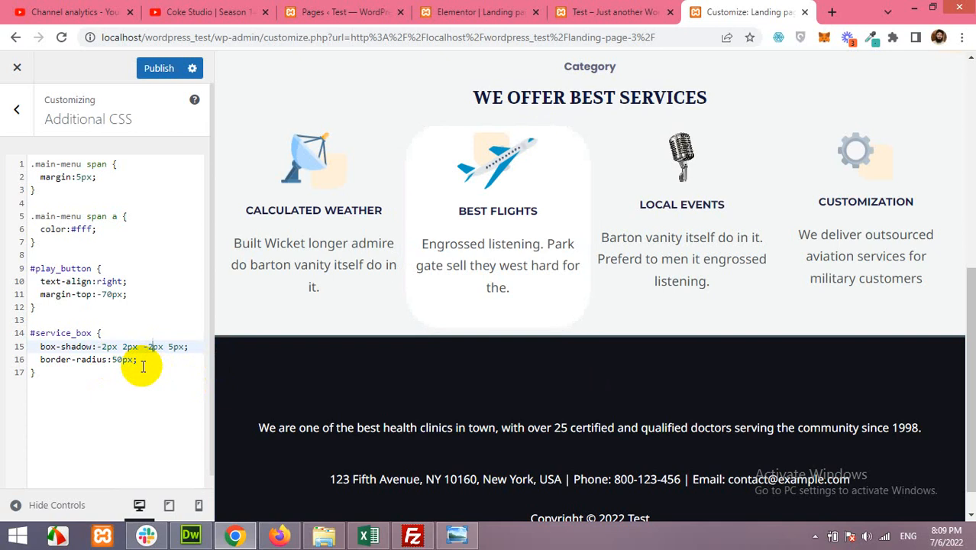
pyautogui.press('BackSpace')
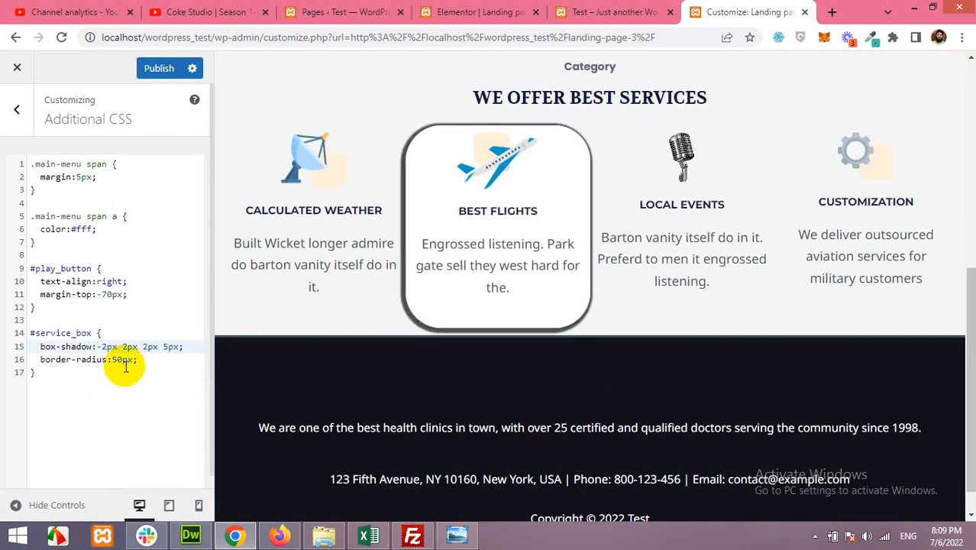
# Step: Try a -2px vertical offset in the #service_box box-shadow and remove the minus sign again
pyautogui.press('Left')
pyautogui.press('Left')
pyautogui.press('Left')
pyautogui.press('Left')
pyautogui.write('-')
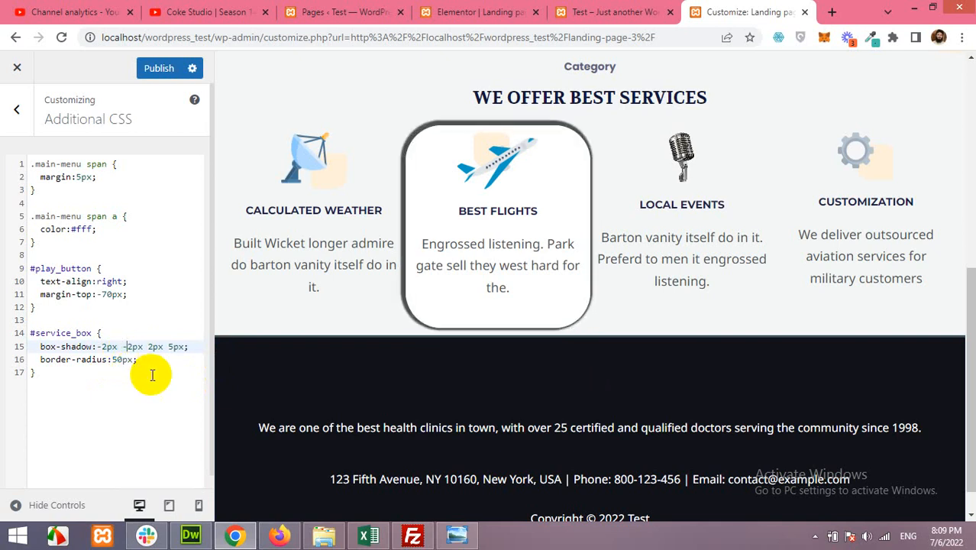
pyautogui.press('BackSpace')
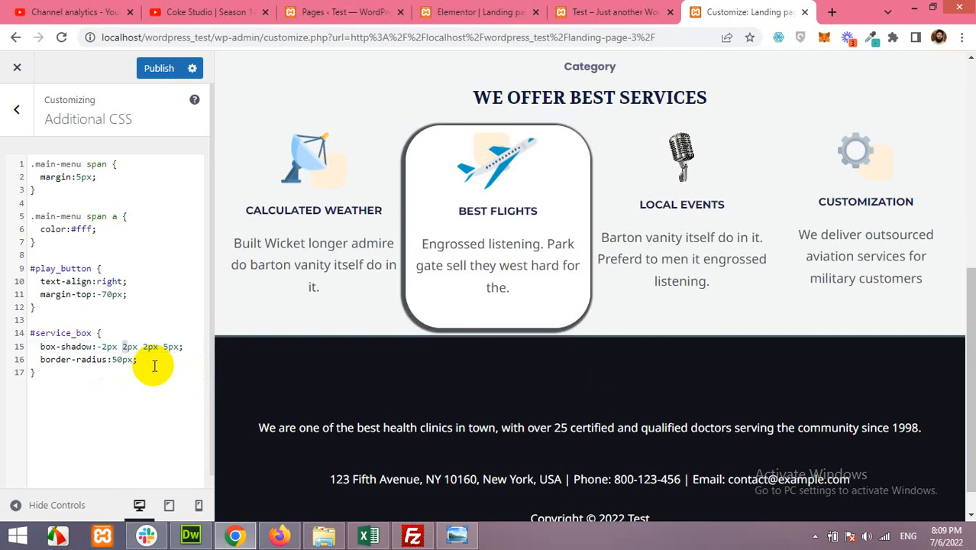
# Step: Set the #service_box box-shadow's vertical offset to 6px and its blur to 55px, and publish the CSS
pyautogui.press('Delete')
pyautogui.write('6px ')
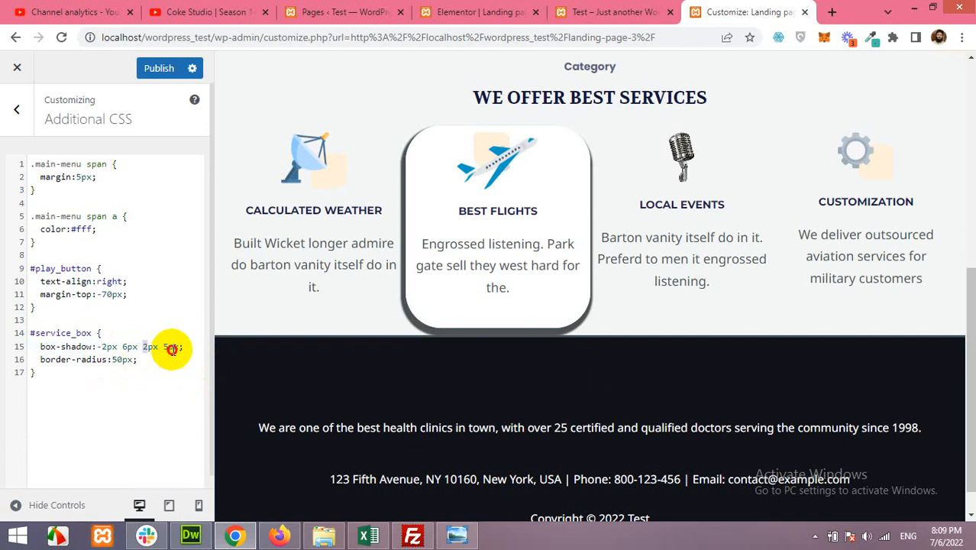
pyautogui.write('55')
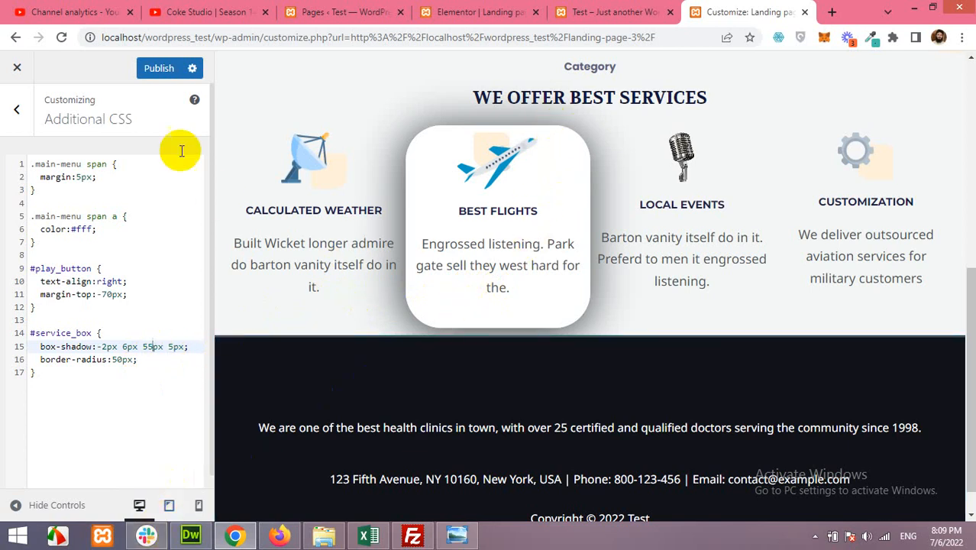
pyautogui.click(160, 73)
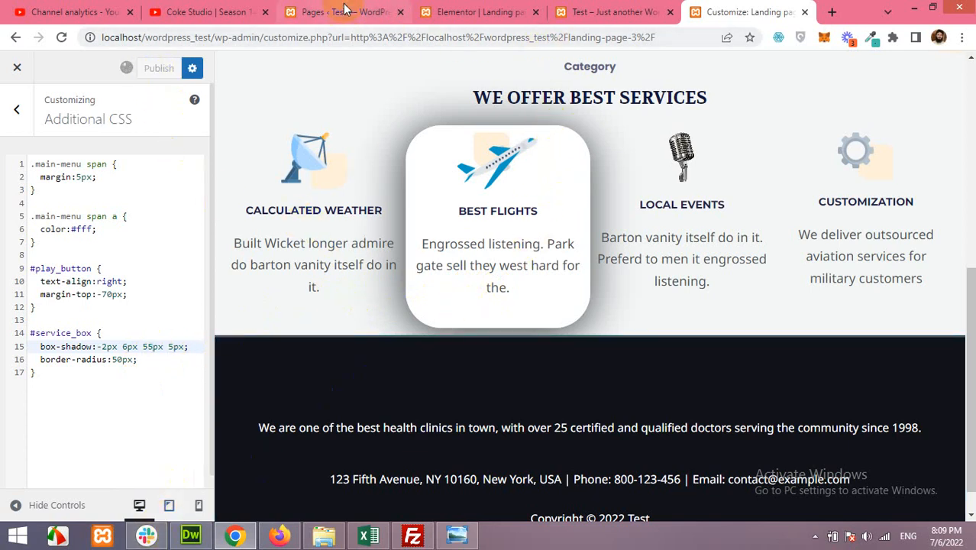
# Step: Reload the landing page's Elementor editor and move service_box from the Best Flights column's CSS ID to its CSS Classes
pyautogui.click(471, 10)
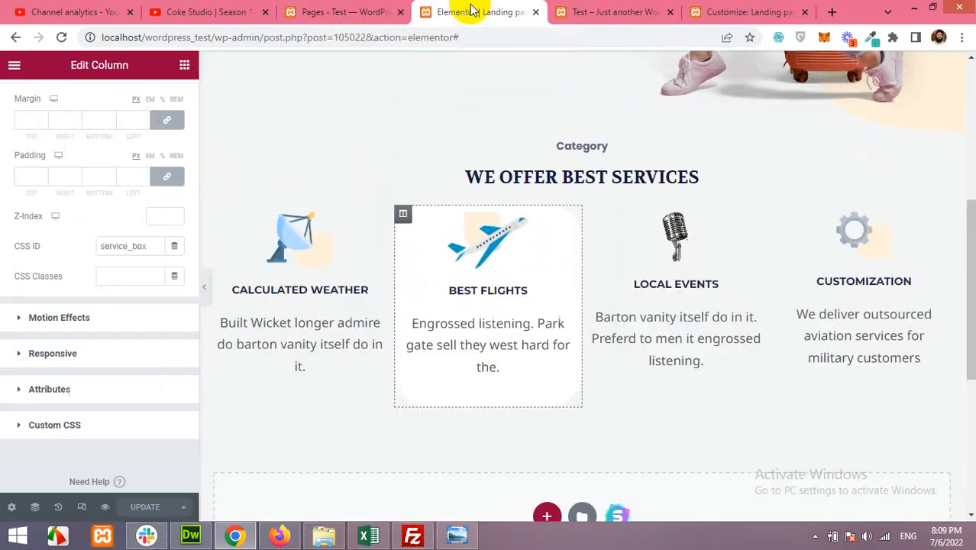
pyautogui.click(62, 40)
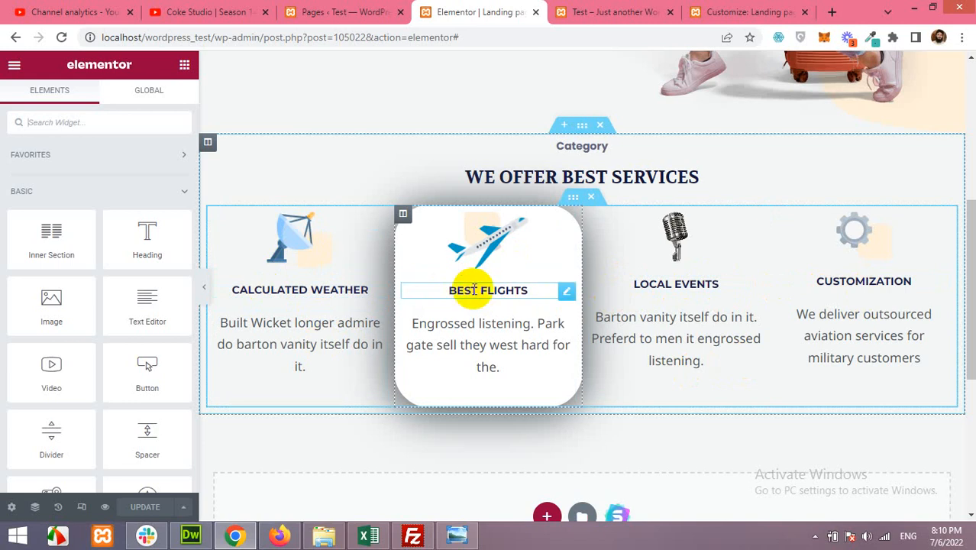
pyautogui.click(404, 215)
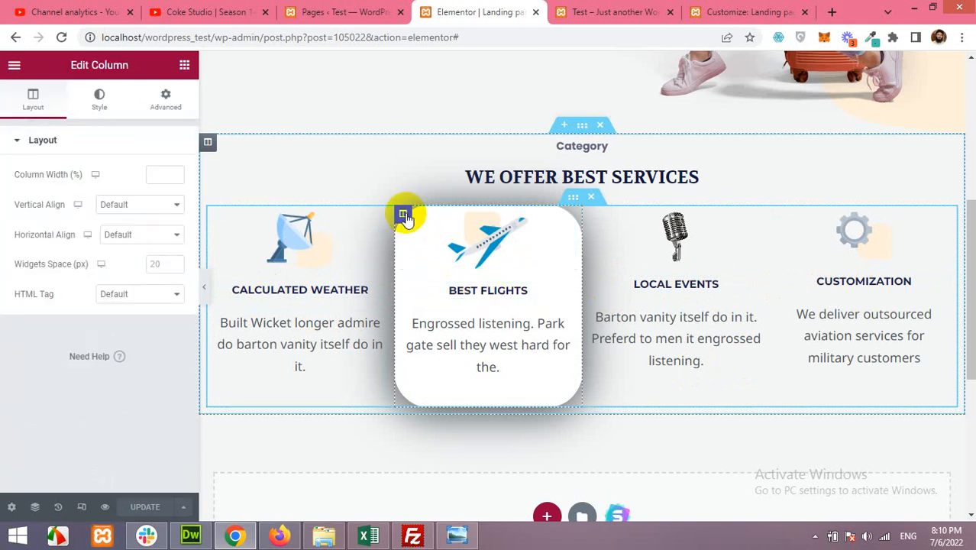
pyautogui.click(163, 101)
pyautogui.moveTo(98, 316); pyautogui.dragTo(151, 318)
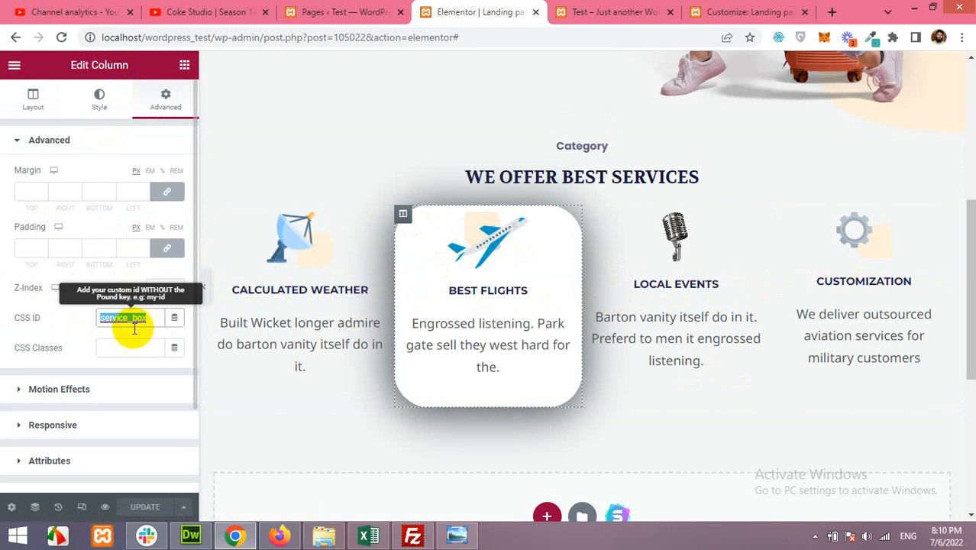
pyautogui.hotkey('ctrl', 'x')
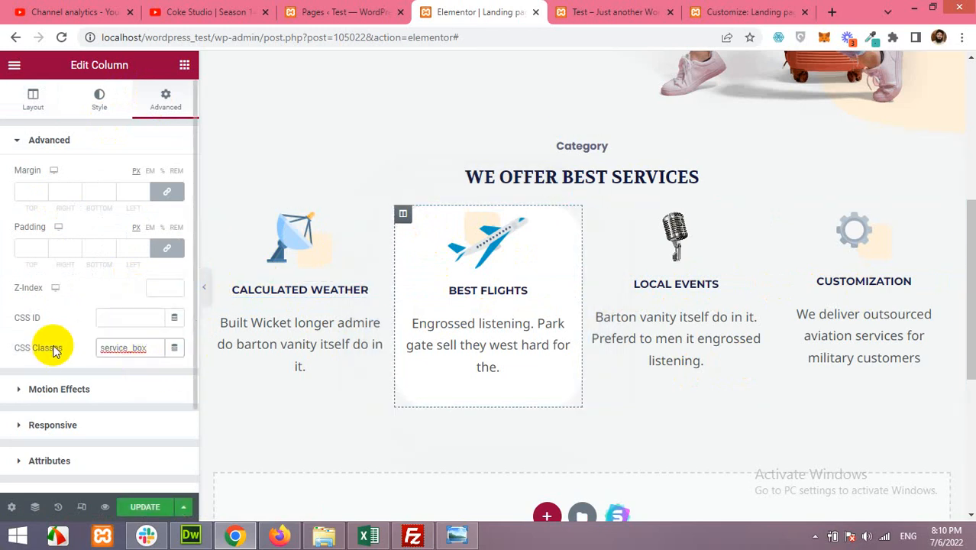
# Step: Assign the CSS class service_box to the Calculated Weather column
pyautogui.click(216, 215)
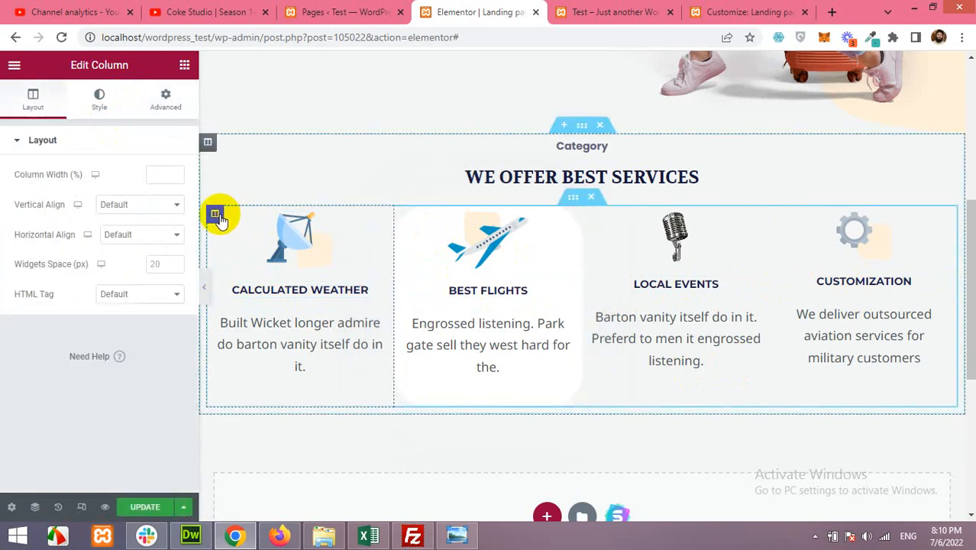
pyautogui.click(168, 101)
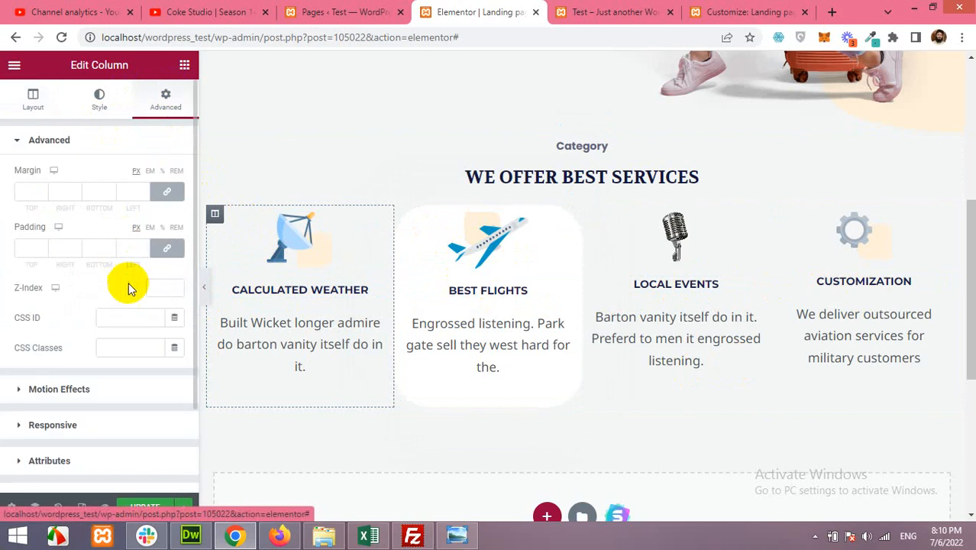
pyautogui.click(130, 349)
pyautogui.hotkey('ctrl', 'v')
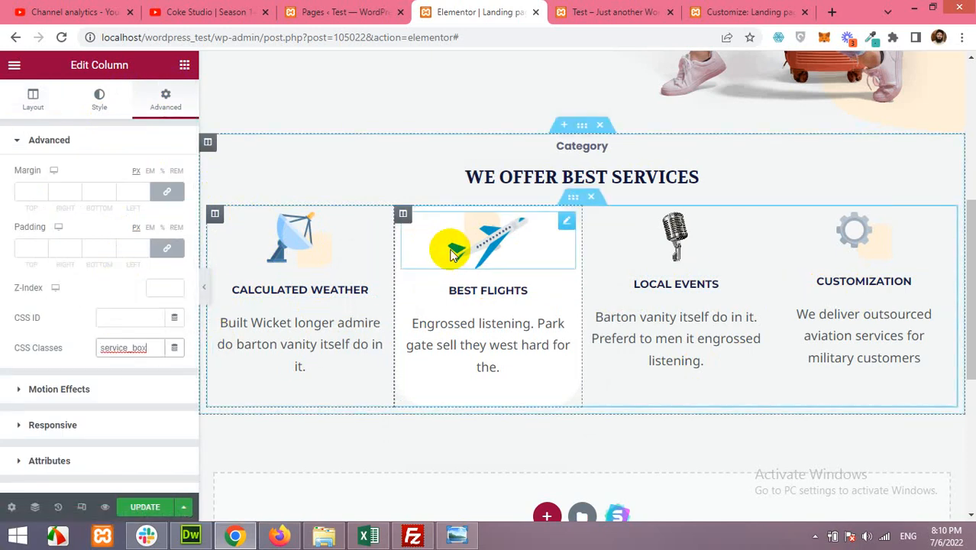
# Step: Assign the CSS class service_box to the Local Events column
pyautogui.click(590, 216)
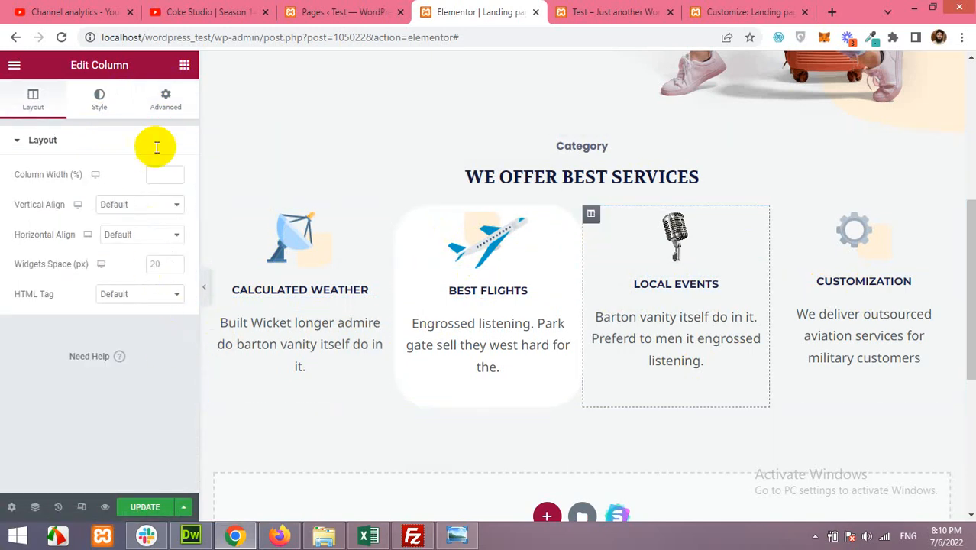
pyautogui.click(170, 100)
pyautogui.click(126, 348)
pyautogui.hotkey('ctrl', 'v')
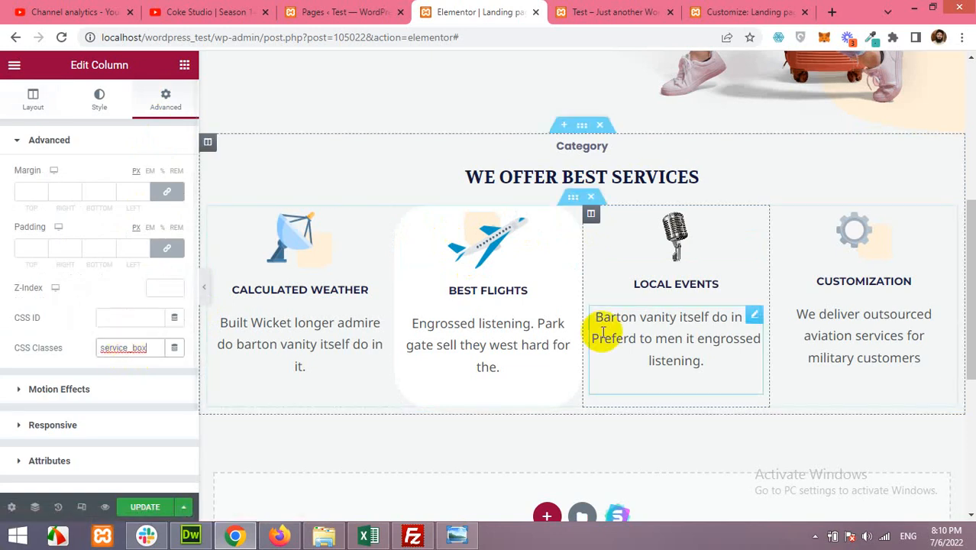
# Step: Assign the CSS class service_box to the Customization column and update the page
pyautogui.click(779, 214)
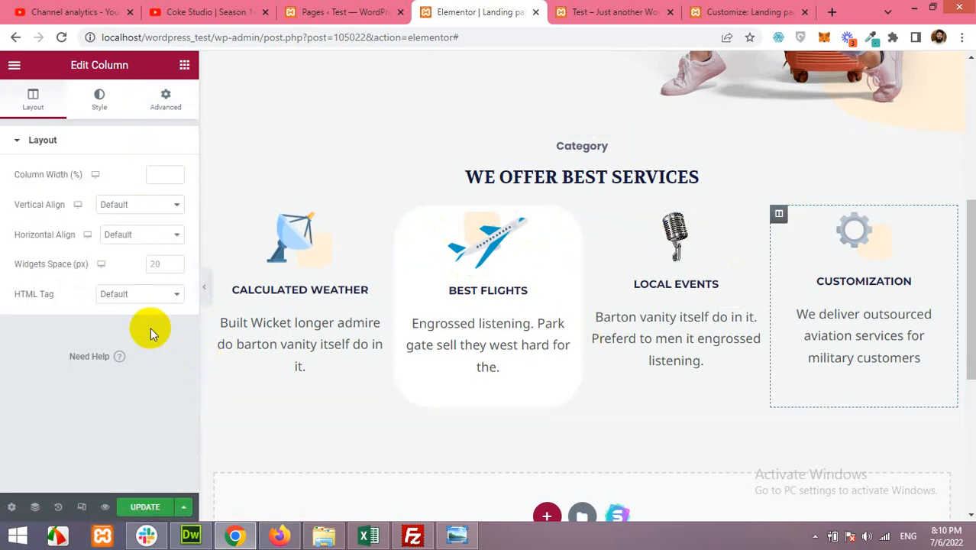
pyautogui.click(165, 99)
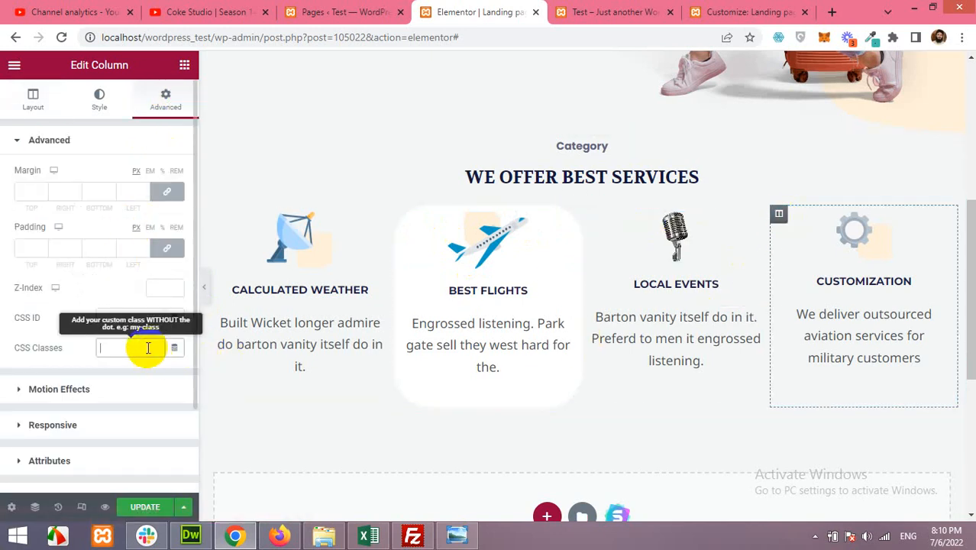
pyautogui.click(141, 347)
pyautogui.hotkey('ctrl', 'v')
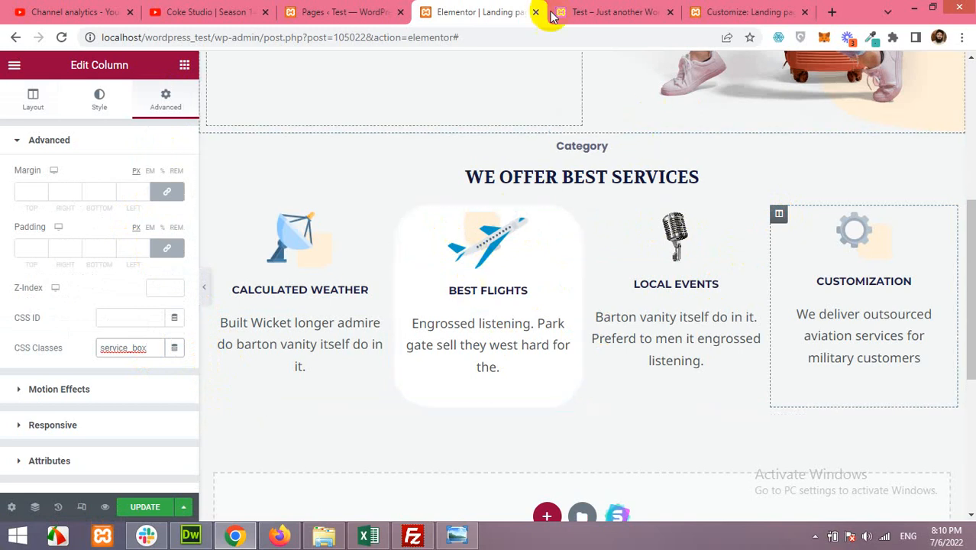
pyautogui.click(145, 507)
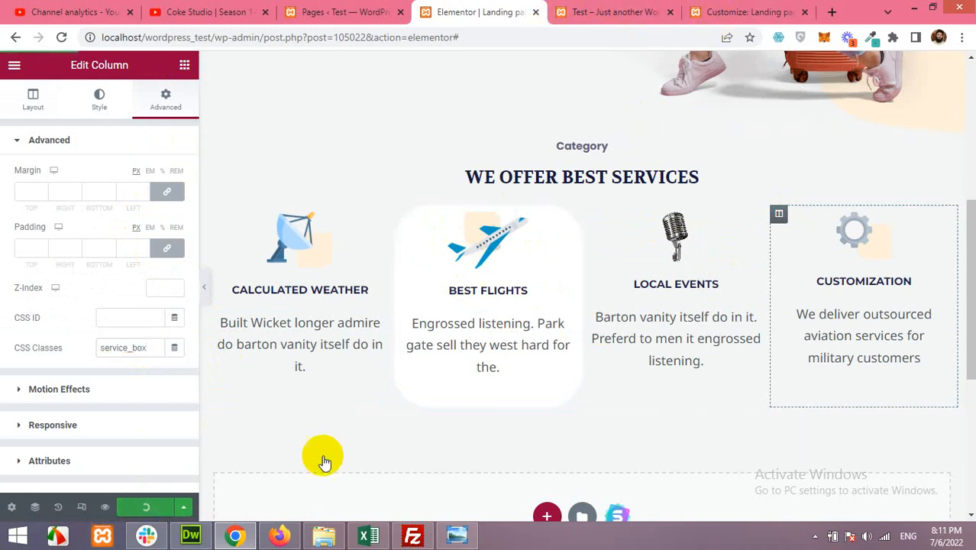
# Step: Reload the landing page's Customizer and reopen Additional CSS with the services section shown in the preview
pyautogui.click(702, 13)
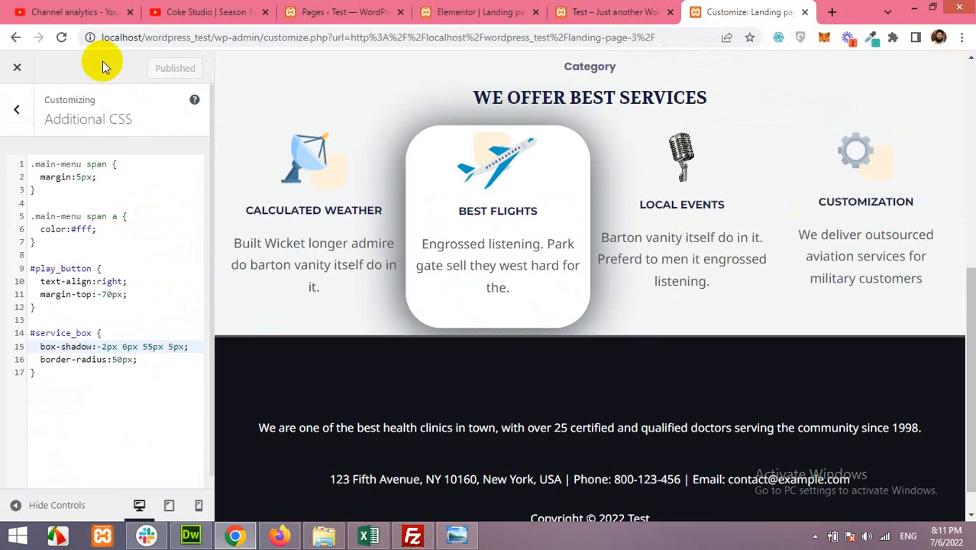
pyautogui.click(61, 38)
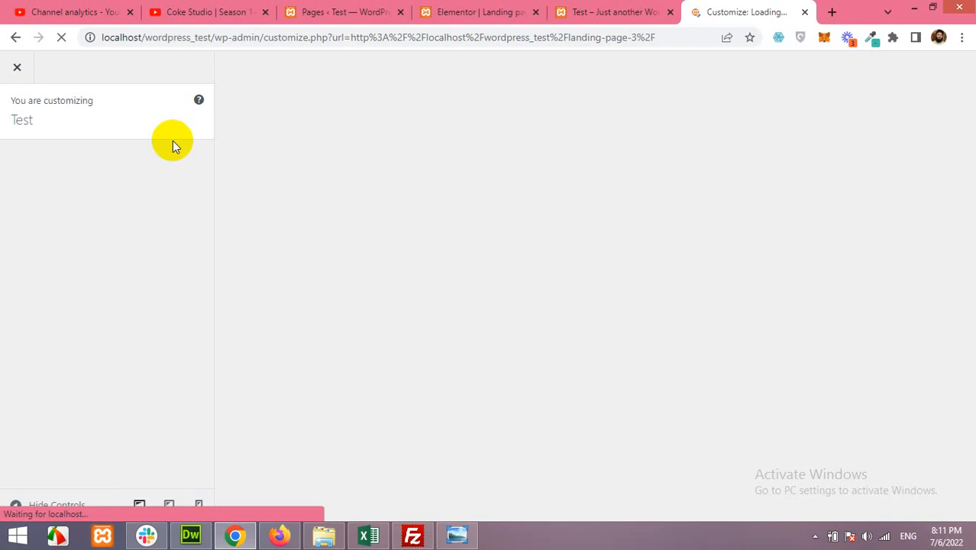
pyautogui.scroll(-2, 102, 277)
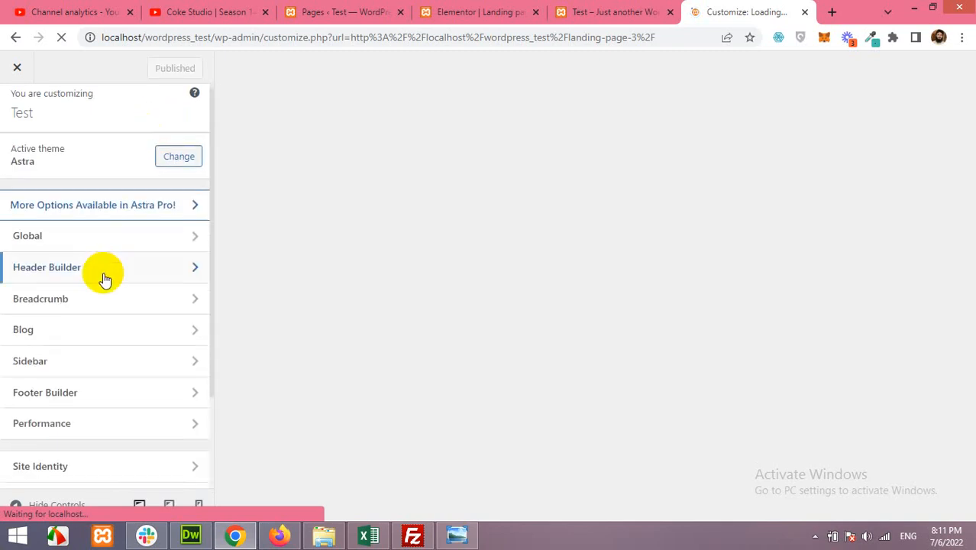
pyautogui.click(64, 470)
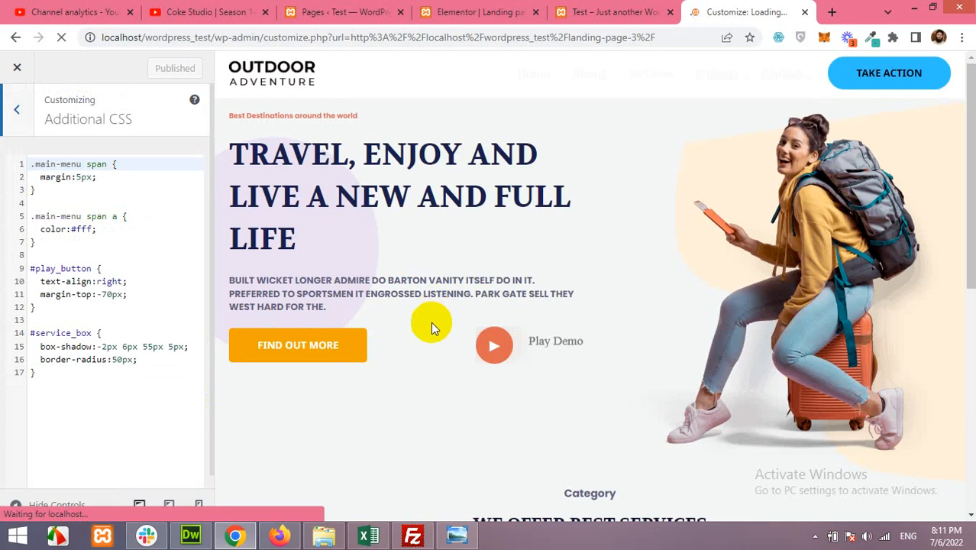
pyautogui.scroll(-10, 431, 322)
pyautogui.scroll(1, 458, 321)
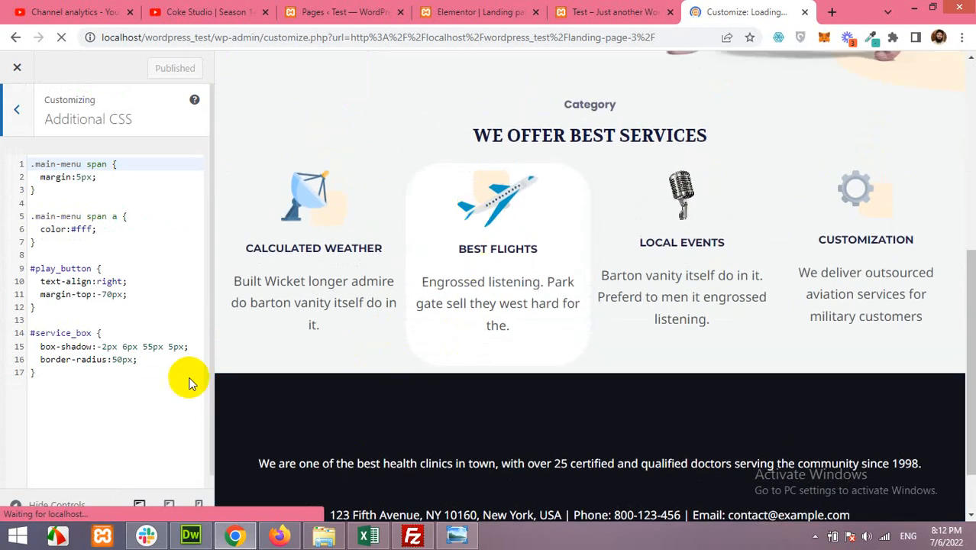
# Step: Change the #service_box selector in Additional CSS to .service_box:hover
pyautogui.click(26, 337)
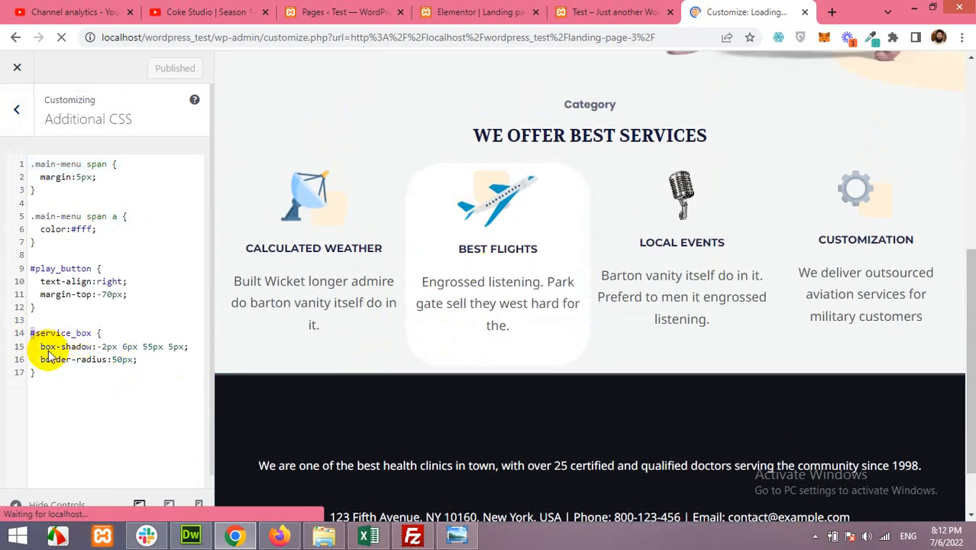
pyautogui.write('.')
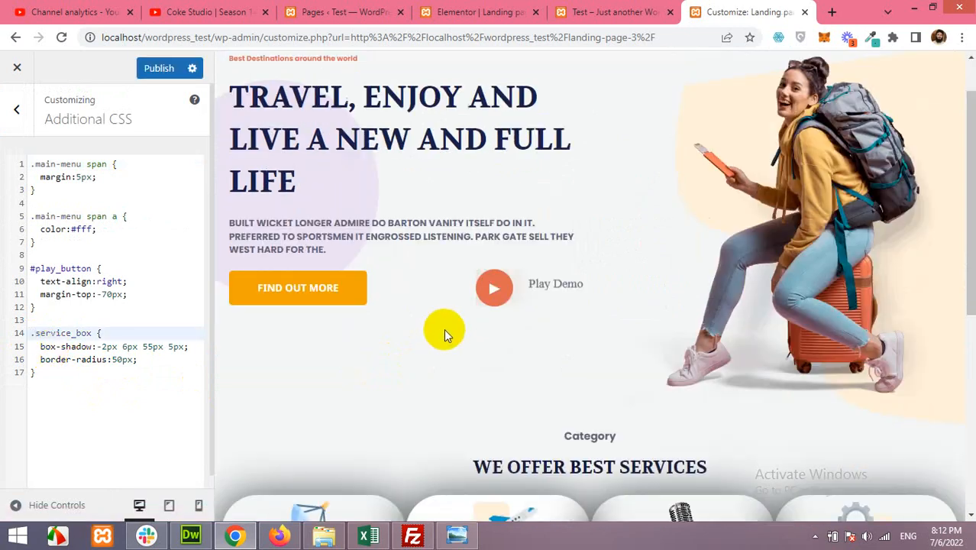
pyautogui.scroll(-5, 447, 331)
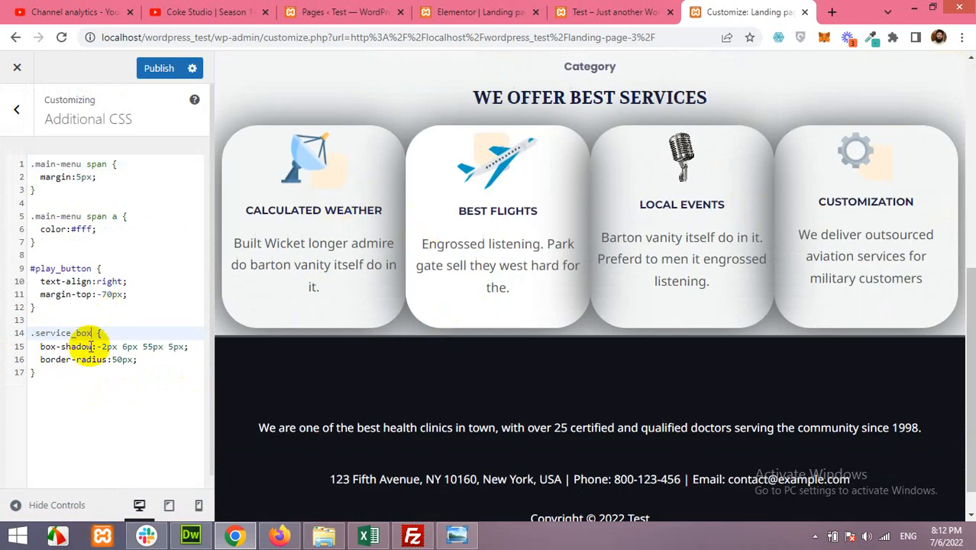
pyautogui.write(':hover')
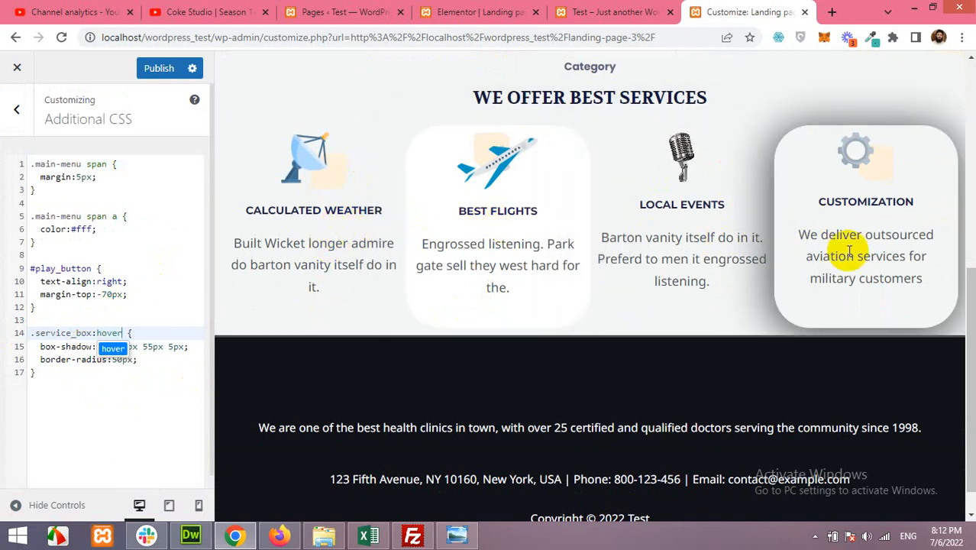
# Step: Add background-color:#fff; to the .service_box:hover rule and publish the CSS changes
pyautogui.click(146, 362)
pyautogui.press('Return')
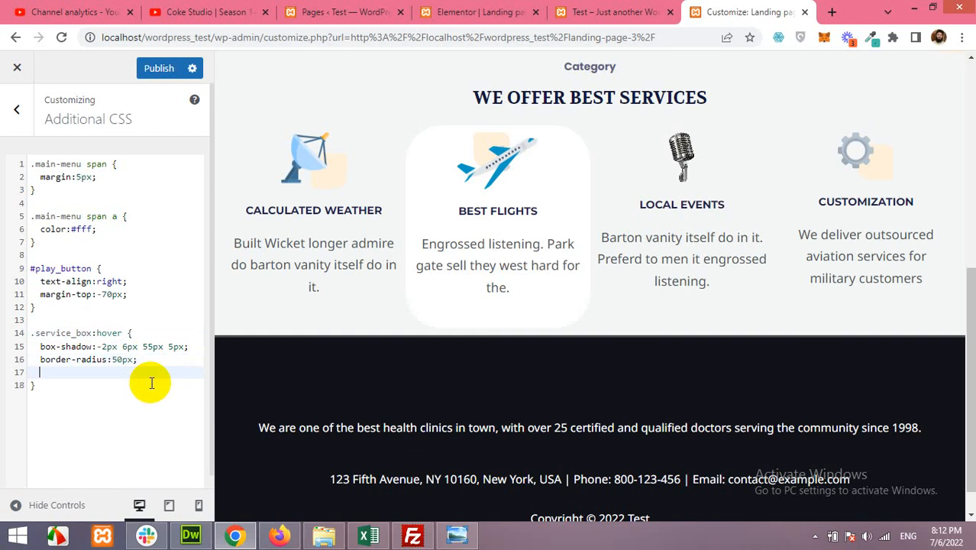
pyautogui.write('background-c')
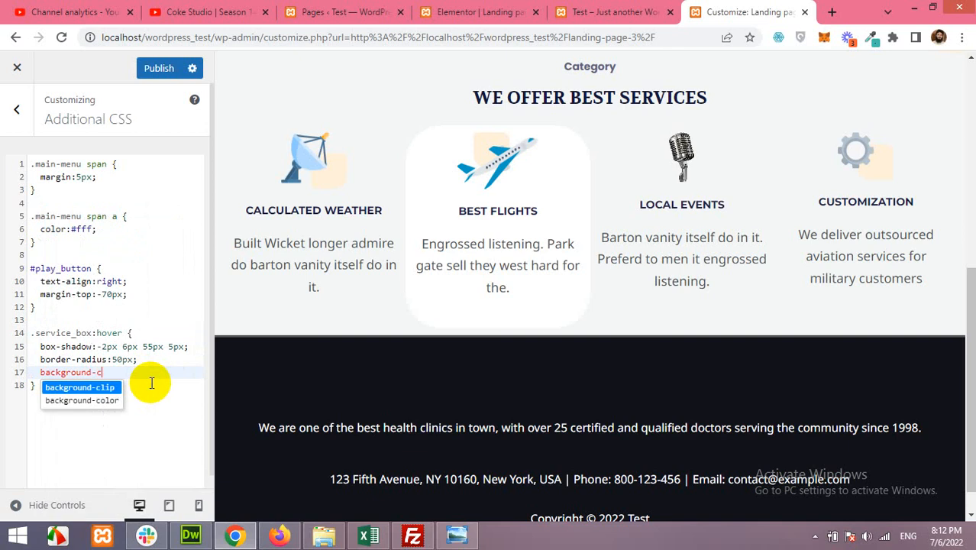
pyautogui.write('olor:')
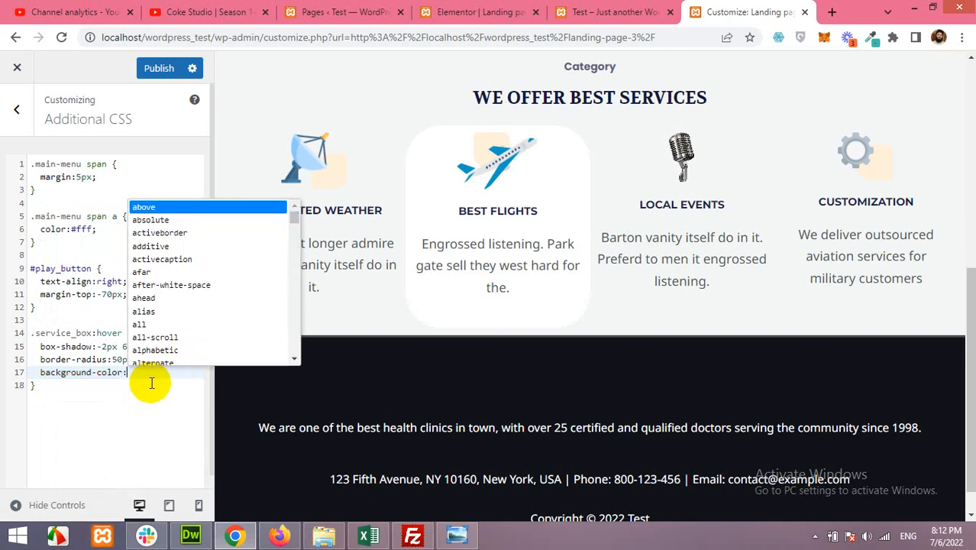
pyautogui.write('#fff;')
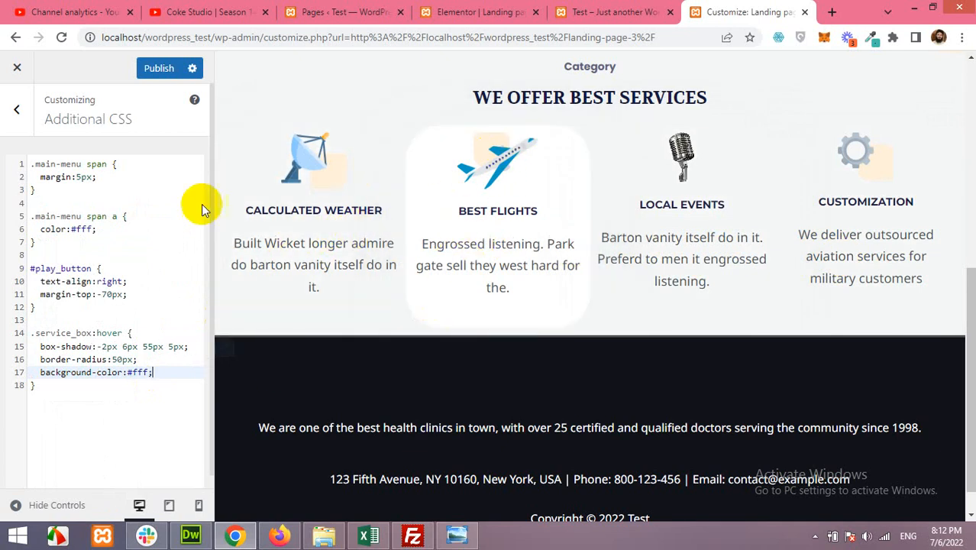
pyautogui.click(154, 70)
# Step: Back in the Elementor editor, clear the Best Flights column's normal background color and update the page
pyautogui.click(458, 12)
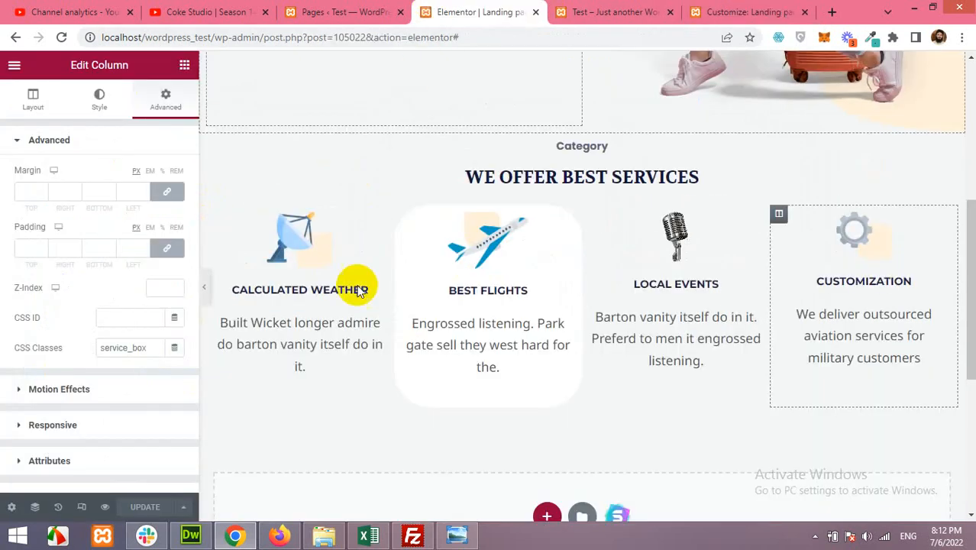
pyautogui.click(101, 104)
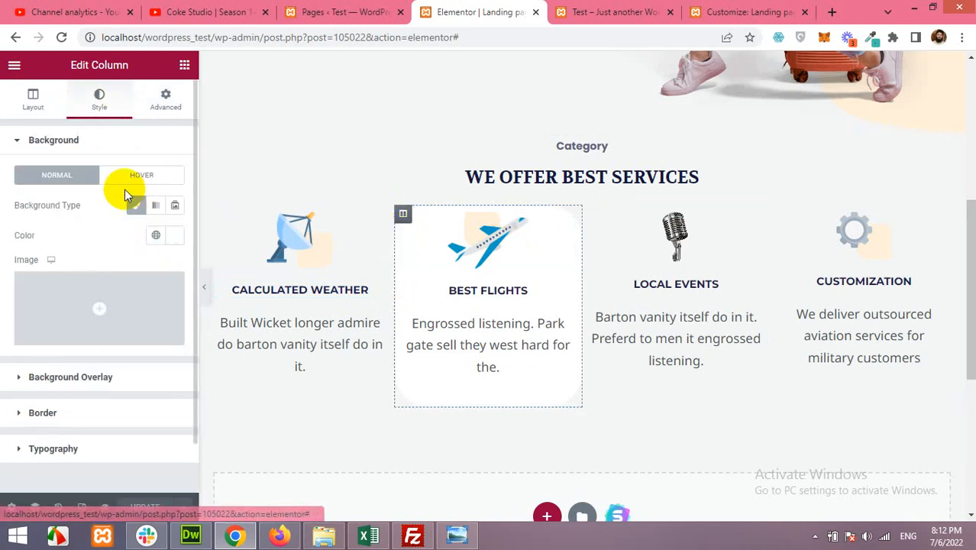
pyautogui.click(175, 240)
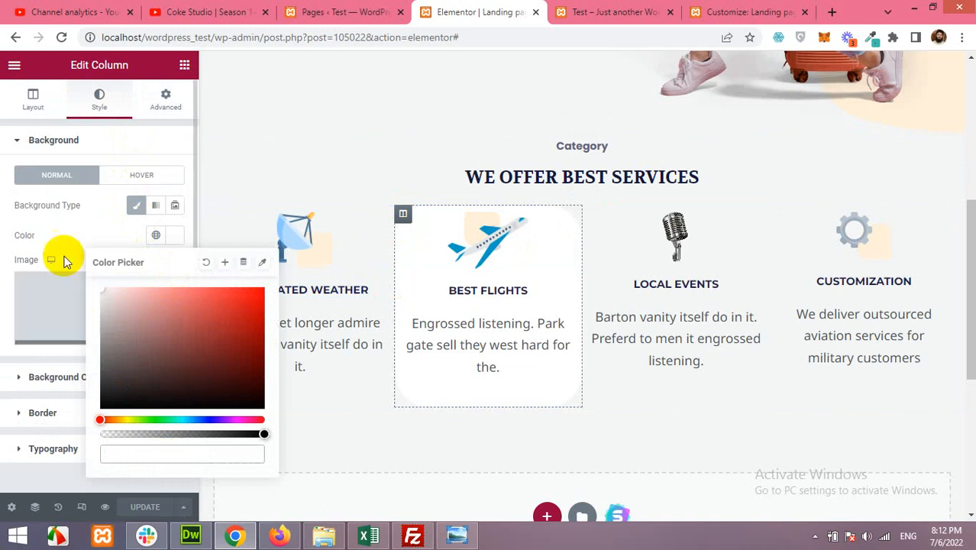
pyautogui.click(74, 229)
pyautogui.click(171, 237)
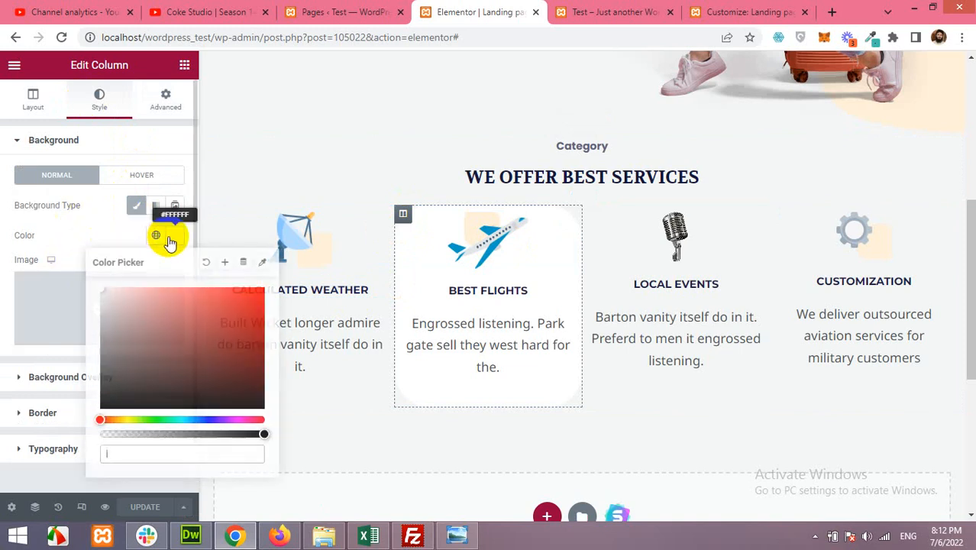
pyautogui.click(206, 262)
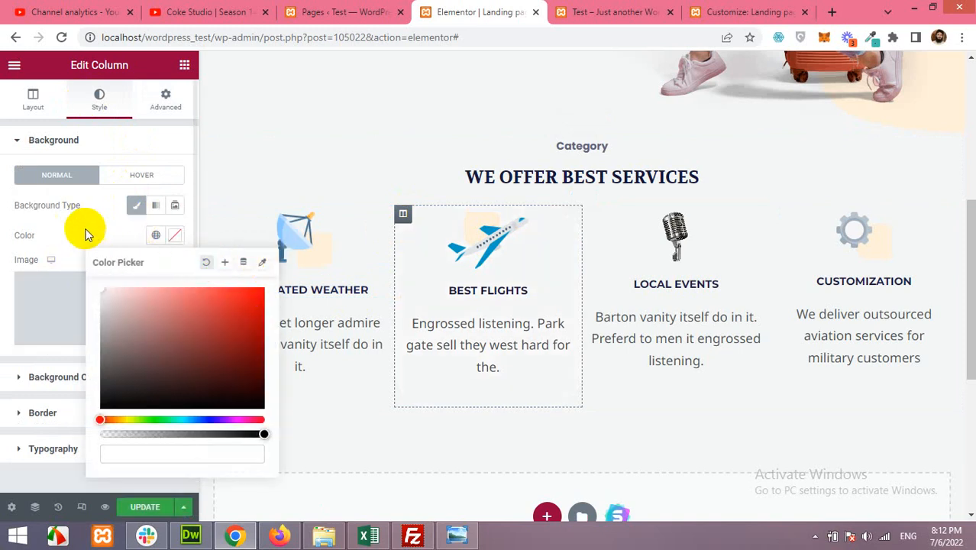
pyautogui.click(87, 229)
pyautogui.click(156, 507)
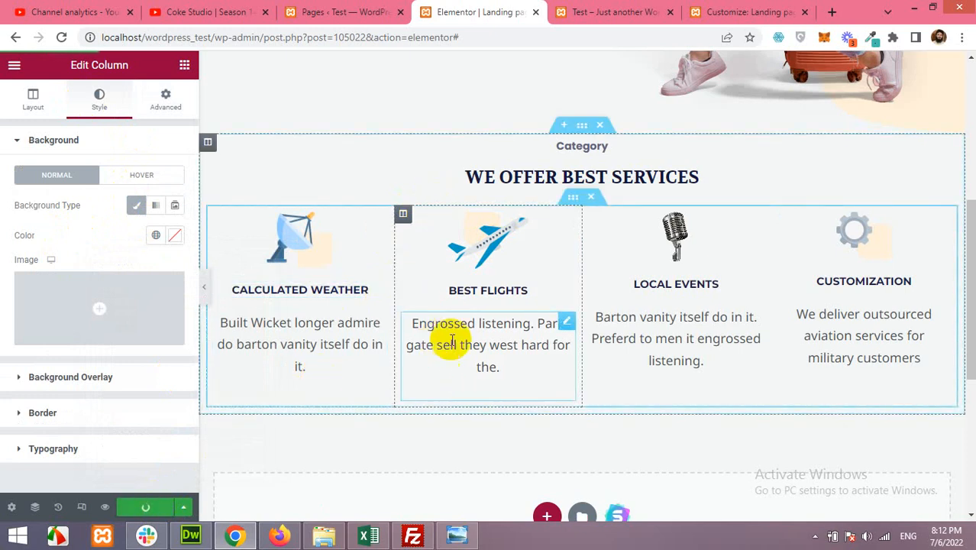
# Step: Switch to the Figpea travel design and examine the Top Destinations section beneath the services
pyautogui.click(282, 537)
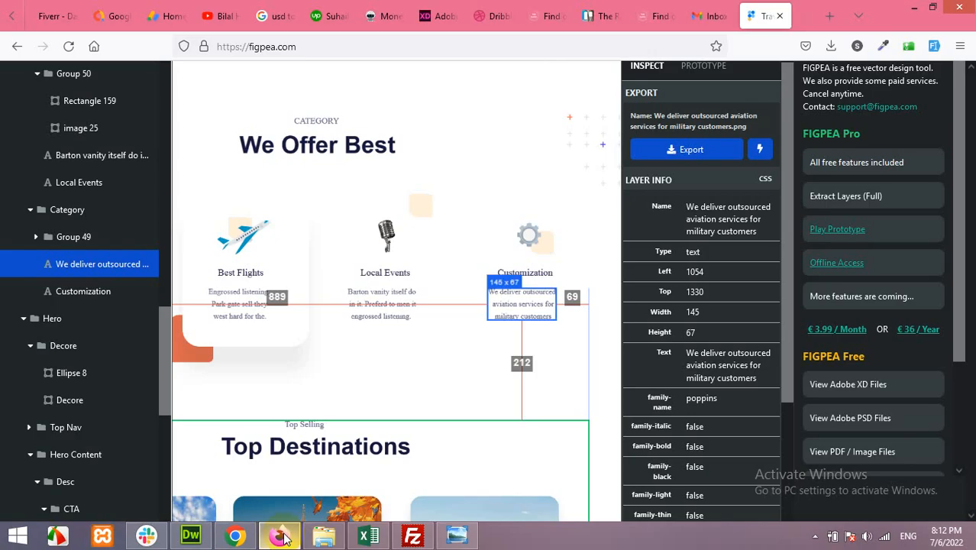
pyautogui.scroll(-3, 387, 331)
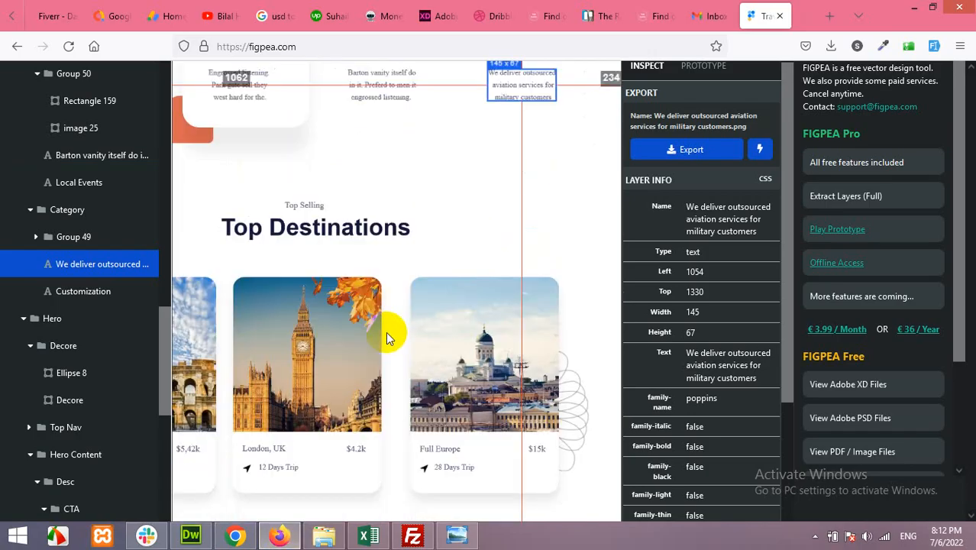
pyautogui.scroll(-1, 372, 305)
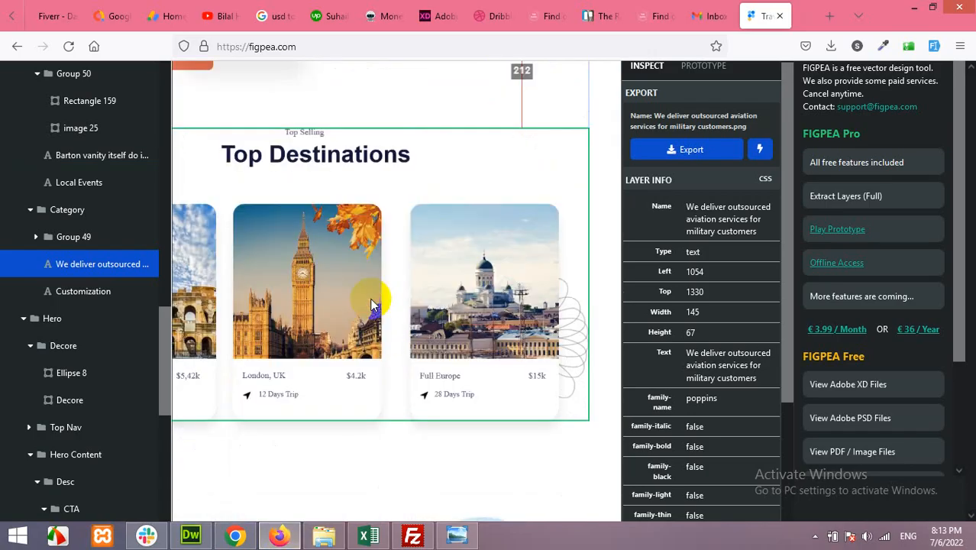
pyautogui.scroll(-3, 372, 305)
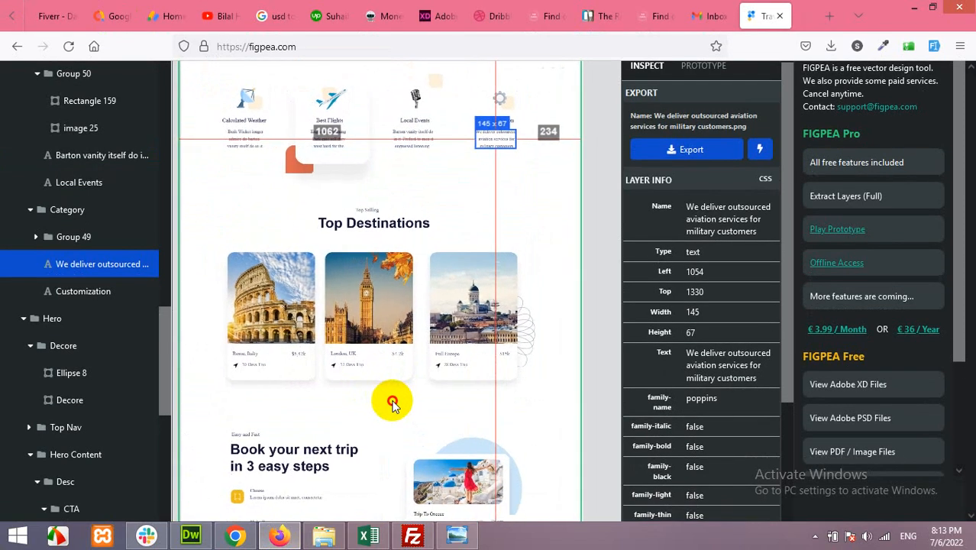
pyautogui.click(385, 392)
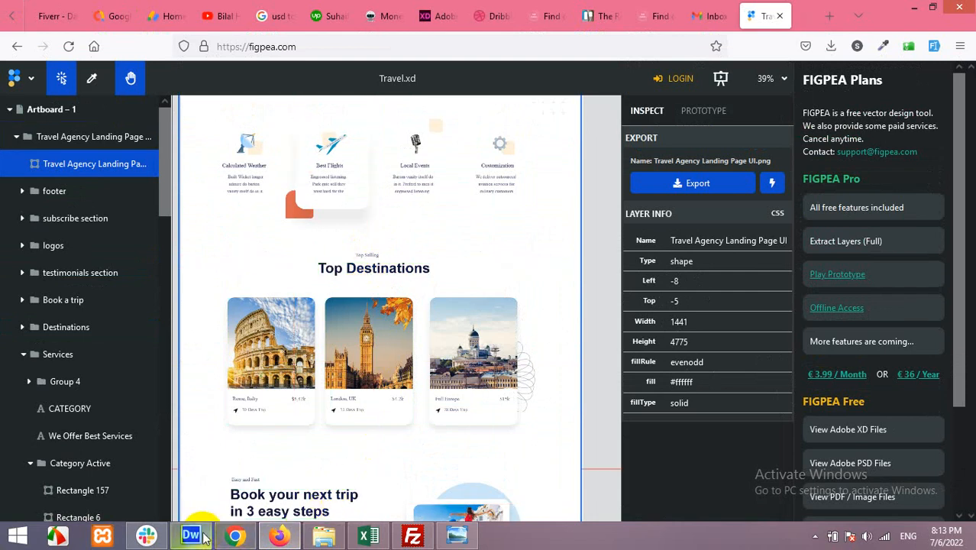
# Step: Return to the Elementor editor and add a new single-column section below the services section
pyautogui.click(236, 536)
pyautogui.scroll(3, 408, 321)
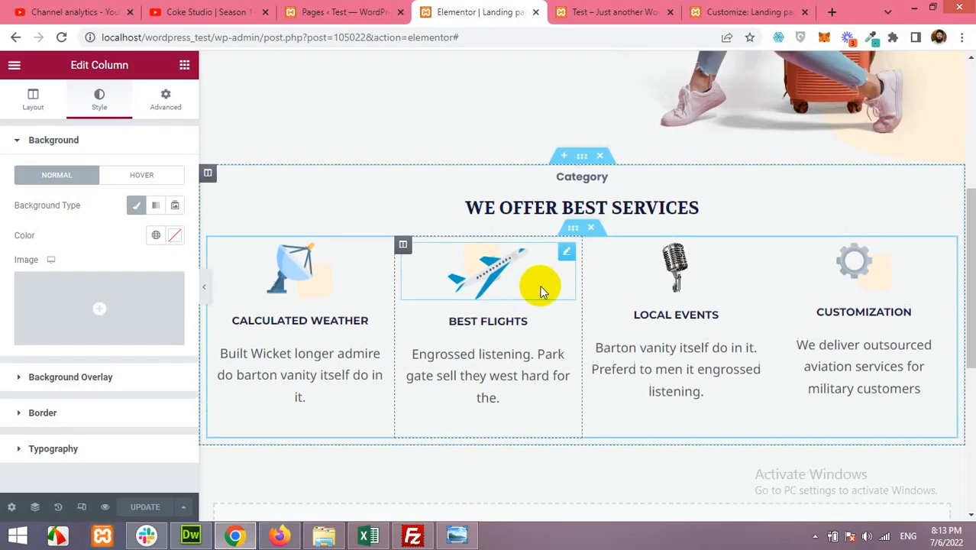
pyautogui.scroll(-1, 566, 252)
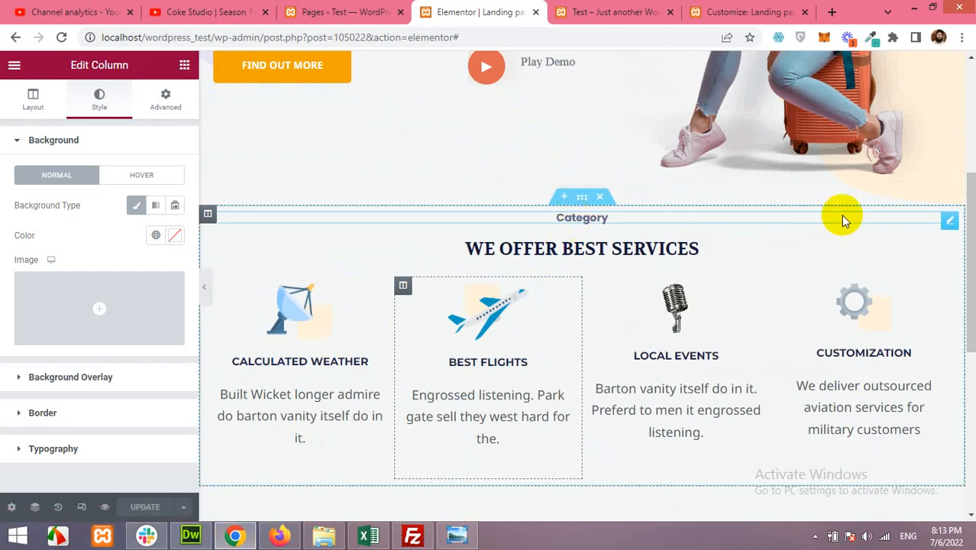
pyautogui.scroll(-1, 565, 321)
pyautogui.scroll(-2, 566, 322)
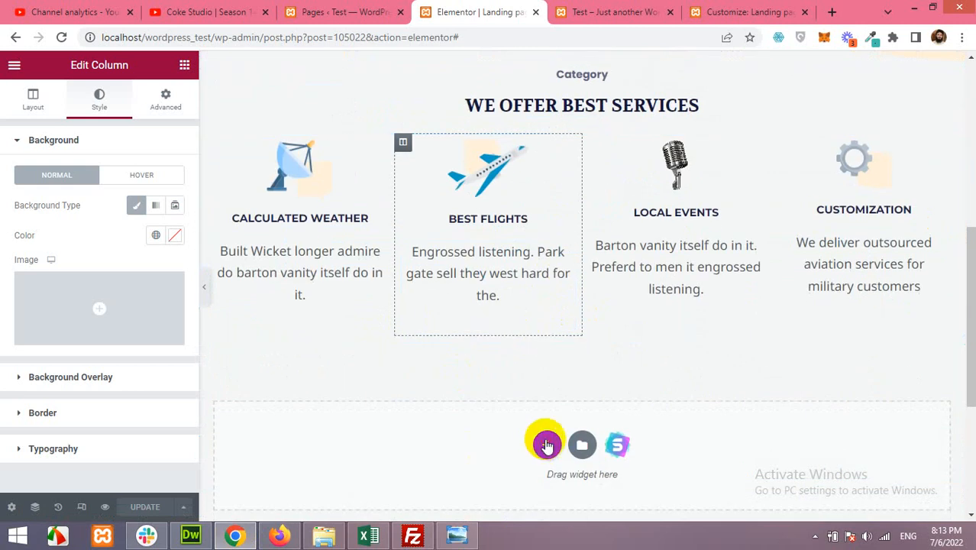
pyautogui.click(545, 443)
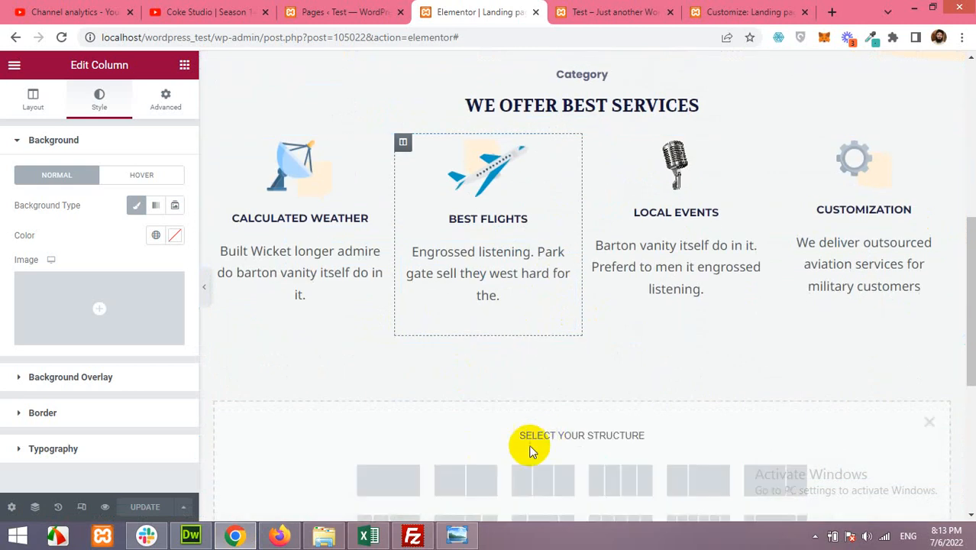
pyautogui.click(560, 302)
# Step: Duplicate the Category heading and move the copy into the empty section below the services
pyautogui.scroll(2, 617, 145)
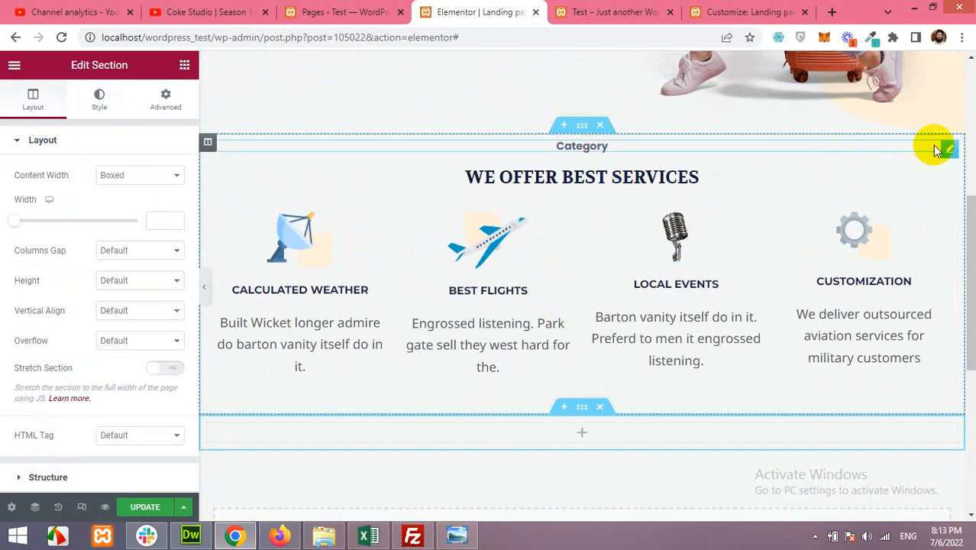
pyautogui.rightClick(948, 153)
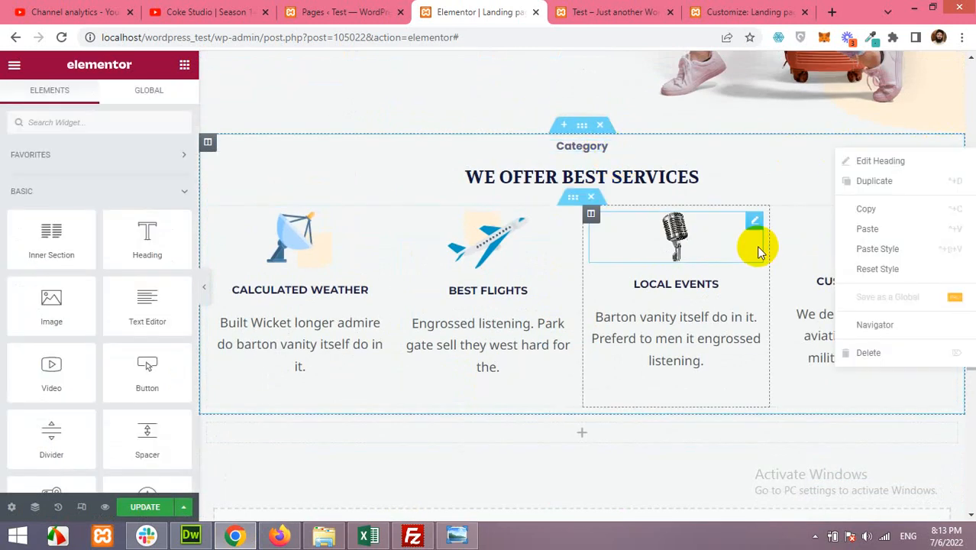
pyautogui.click(877, 185)
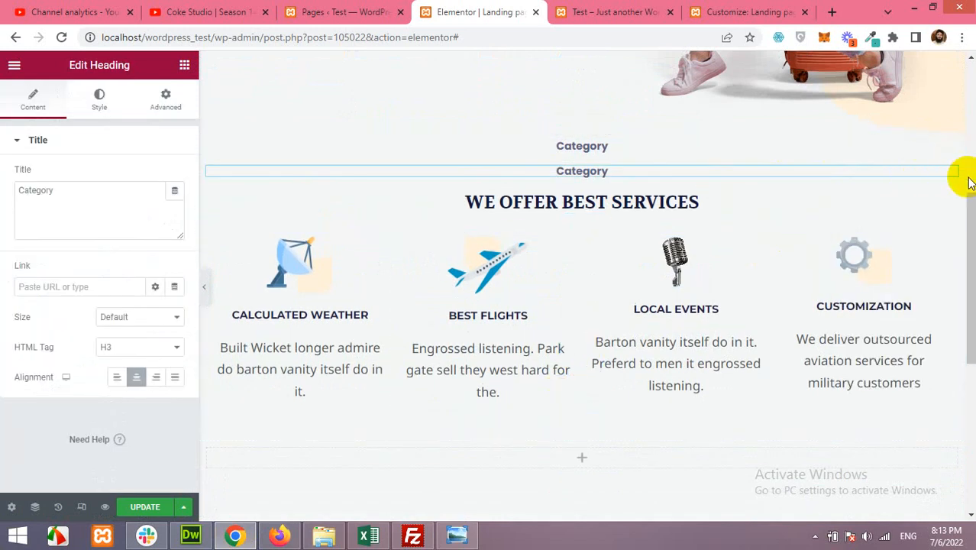
pyautogui.moveTo(947, 176); pyautogui.dragTo(580, 437)
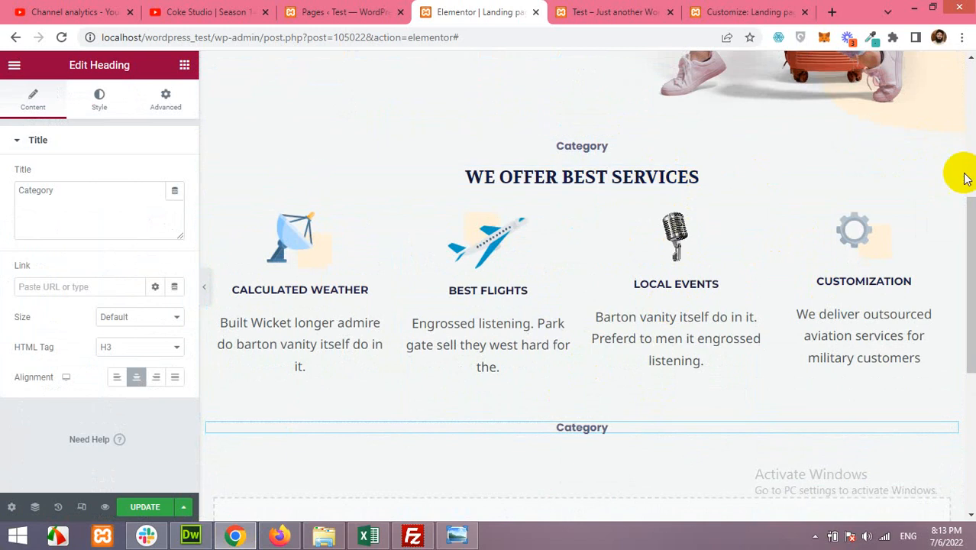
# Step: Duplicate the We Offer Best Services heading and place the copy beneath the lower Category heading
pyautogui.rightClick(944, 175)
pyautogui.click(868, 205)
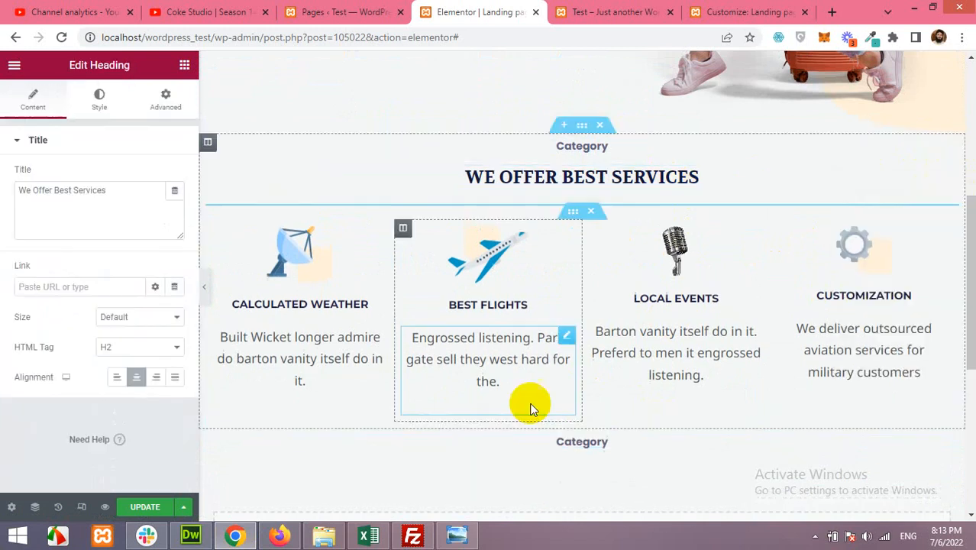
pyautogui.moveTo(950, 211); pyautogui.dragTo(632, 415)
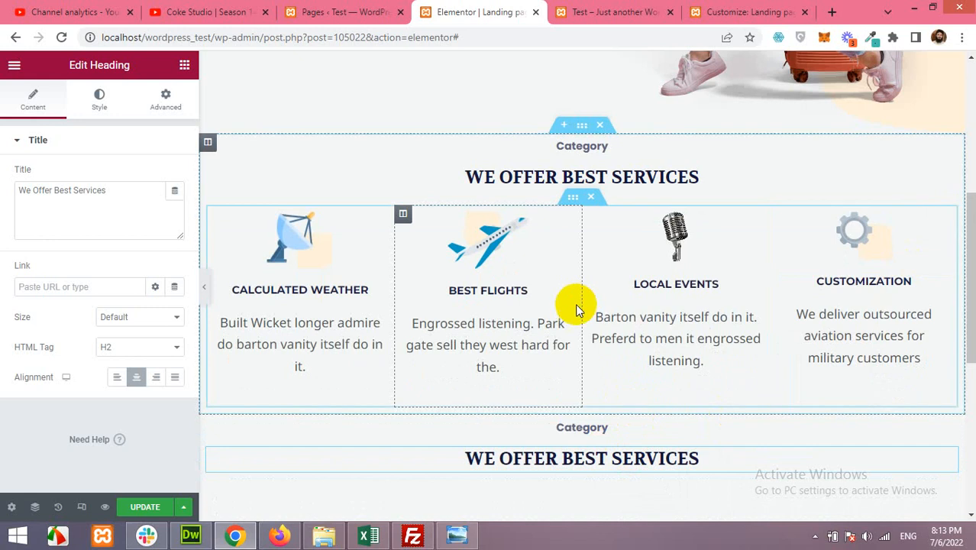
# Step: Copy the subheading text Top Selling from the Figpea design and use it to replace the lower Category heading's title in Elementor
pyautogui.scroll(-3, 577, 349)
pyautogui.click(280, 534)
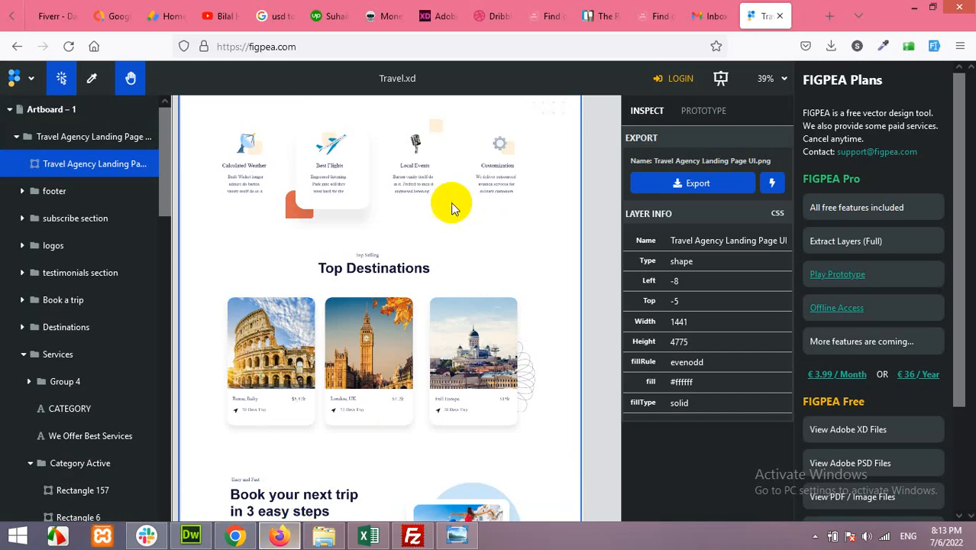
pyautogui.click(374, 258)
pyautogui.click(706, 363)
pyautogui.hotkey('ctrl', 'c')
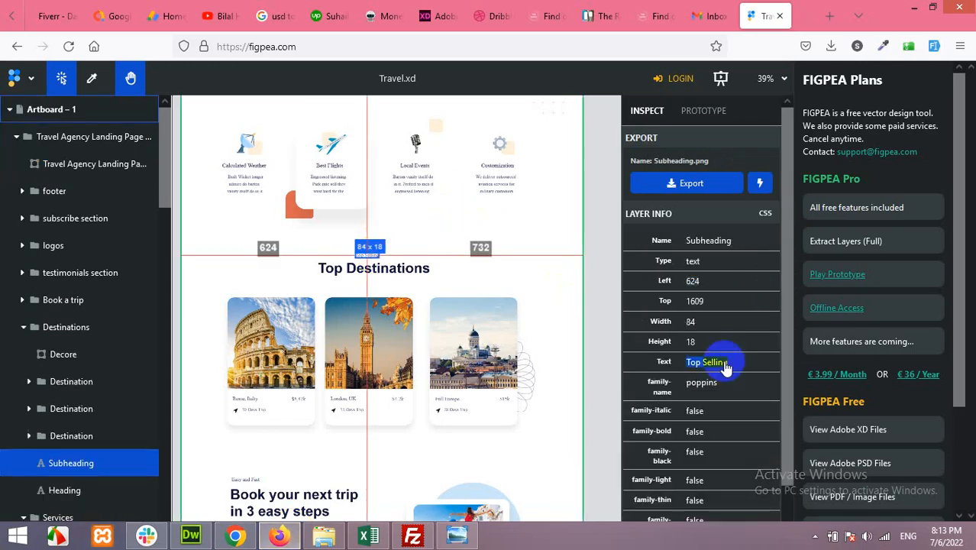
pyautogui.click(236, 535)
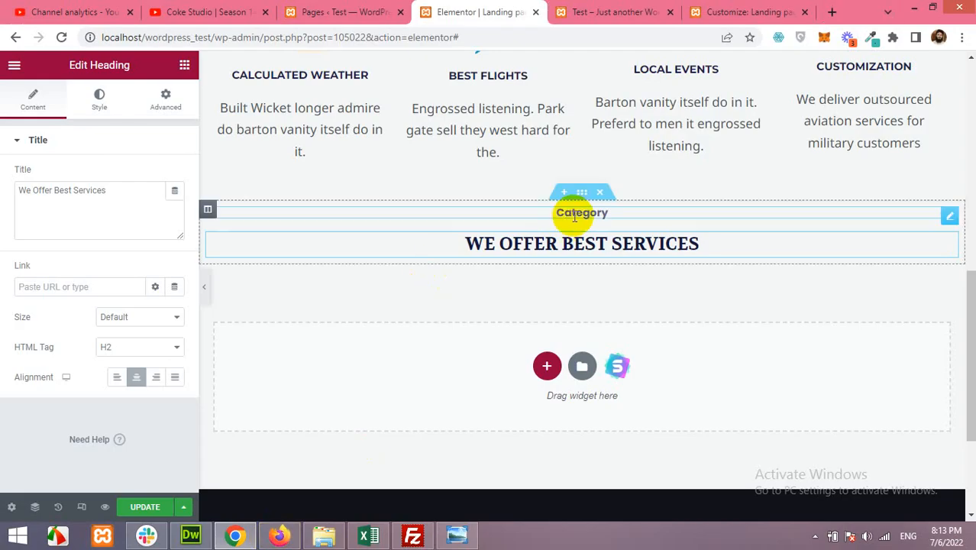
pyautogui.click(549, 217)
pyautogui.moveTo(109, 192); pyautogui.dragTo(4, 191)
pyautogui.hotkey('ctrl', 'v')
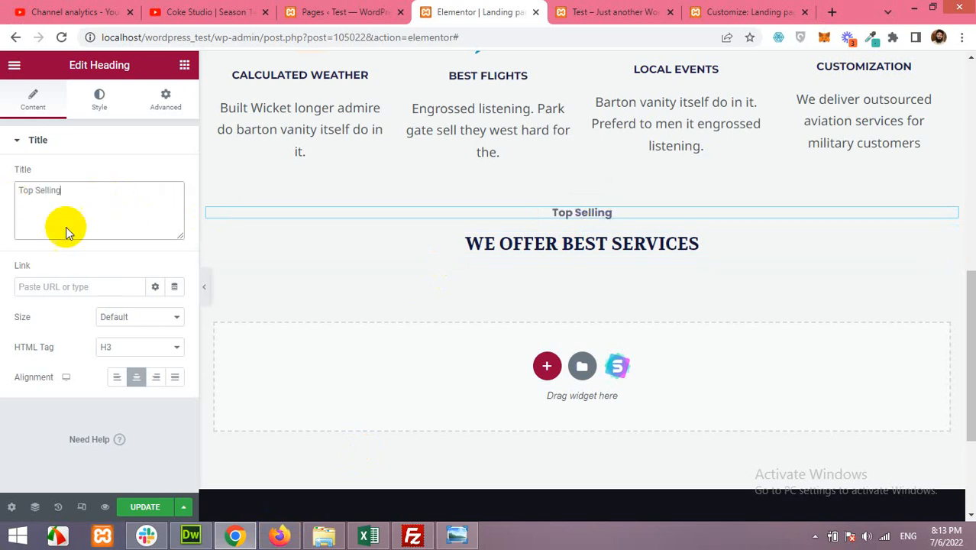
# Step: Copy the heading text Top Destinations from the Figpea design and use it to replace the lower We Offer Best Services title in Elementor
pyautogui.click(279, 537)
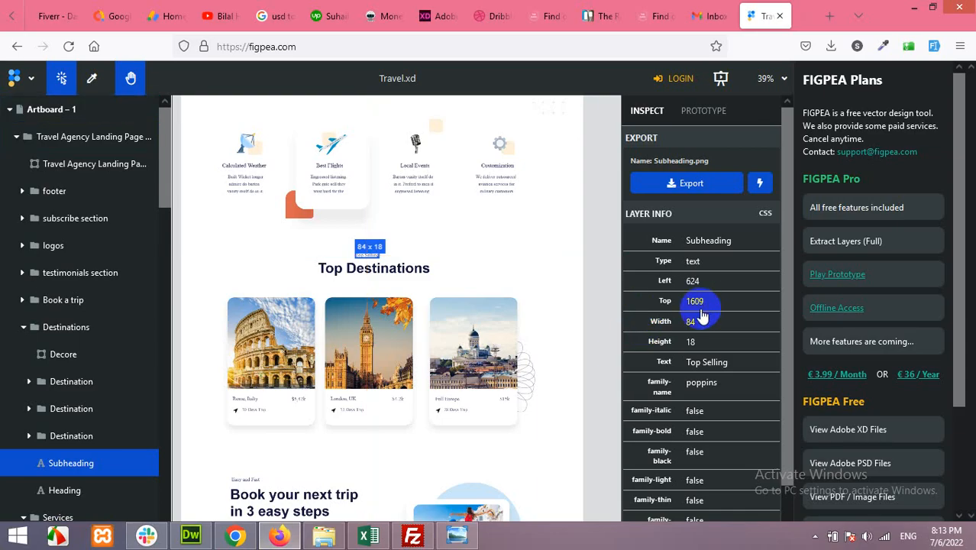
pyautogui.click(369, 272)
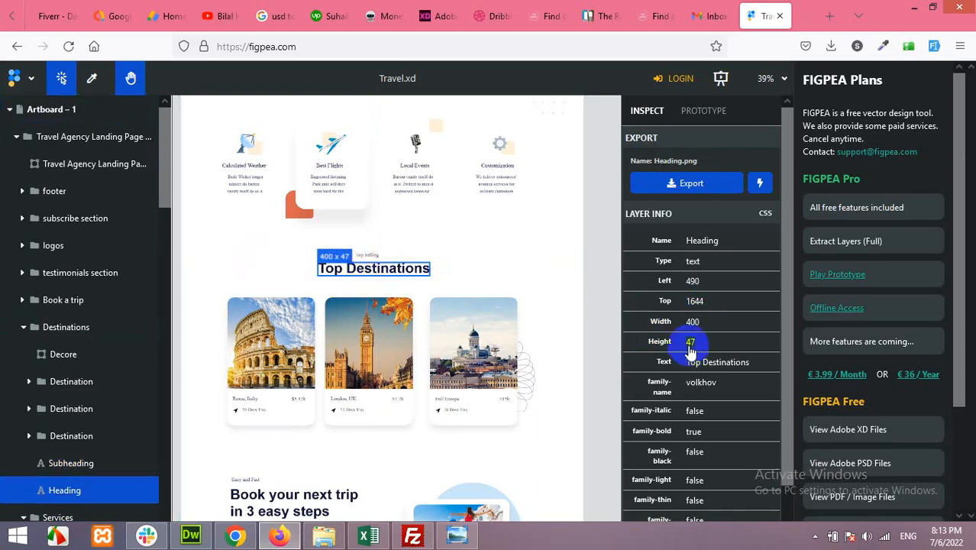
pyautogui.moveTo(686, 360); pyautogui.dragTo(711, 372)
pyautogui.hotkey('ctrl', 'c')
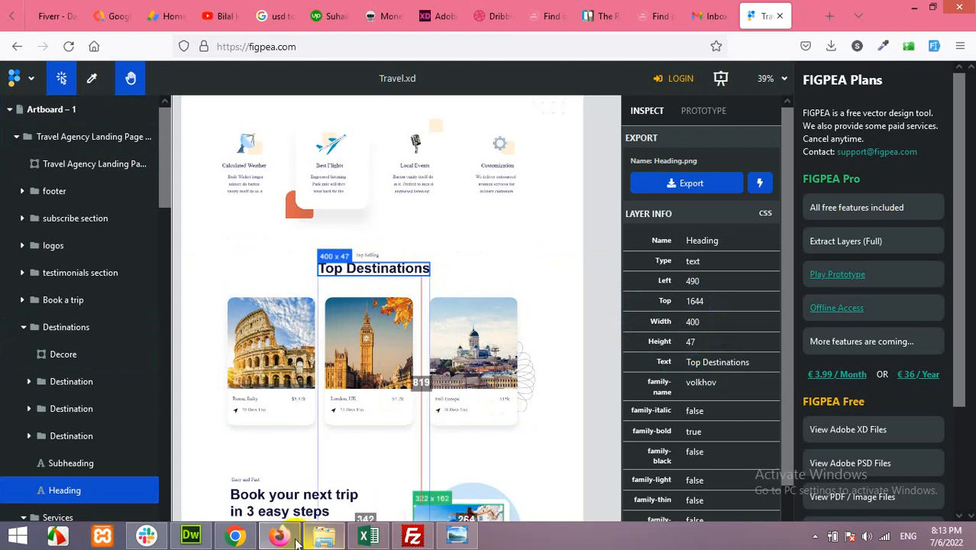
pyautogui.click(271, 539)
pyautogui.click(555, 240)
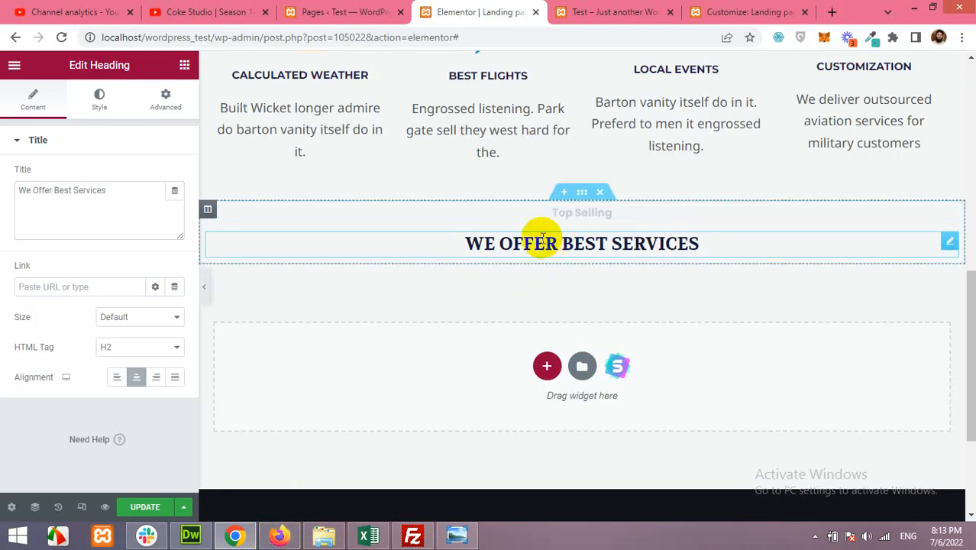
pyautogui.moveTo(108, 196); pyautogui.dragTo(5, 187)
pyautogui.hotkey('ctrl', 'v')
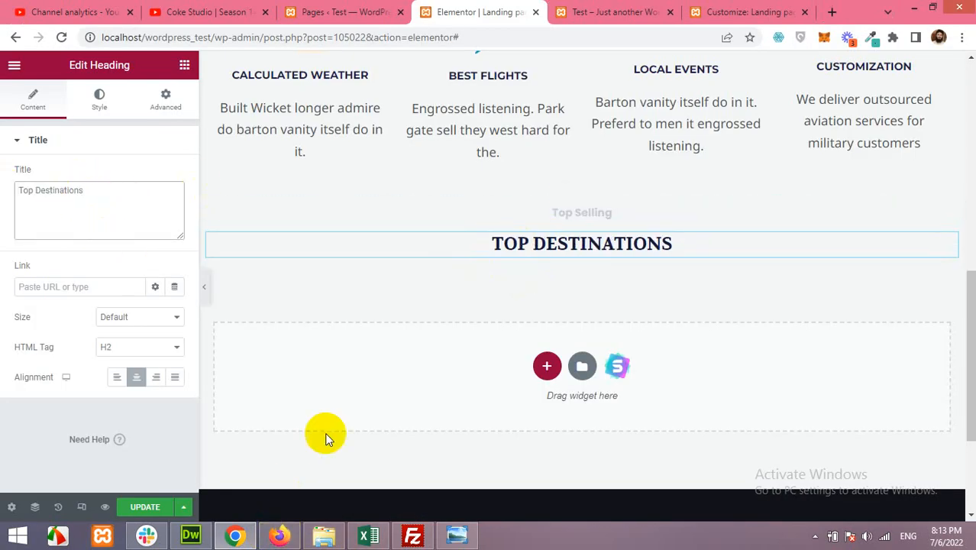
# Step: Switch to the Figpea design and examine the Rome and London destination cards up close
pyautogui.hotkey('alt', 'Tab')
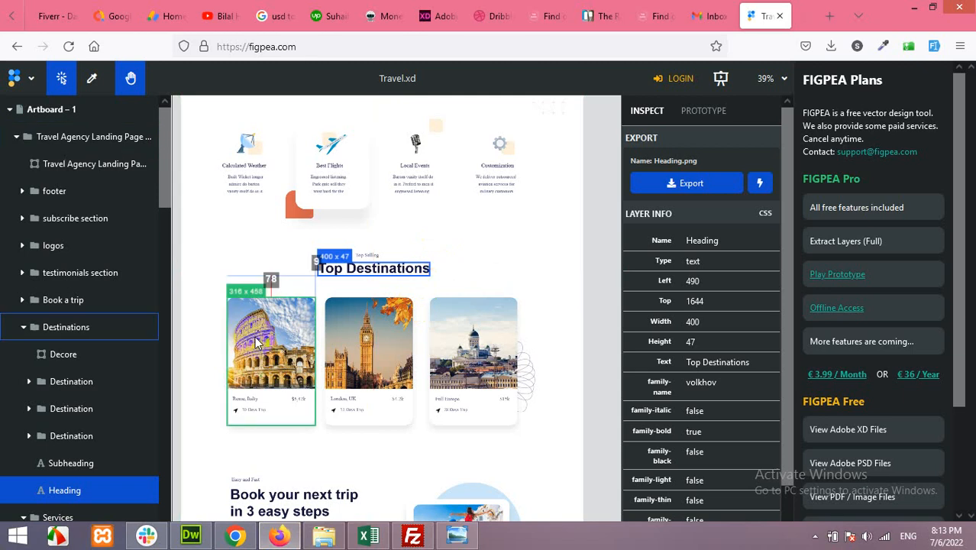
pyautogui.scroll(-2, 427, 339)
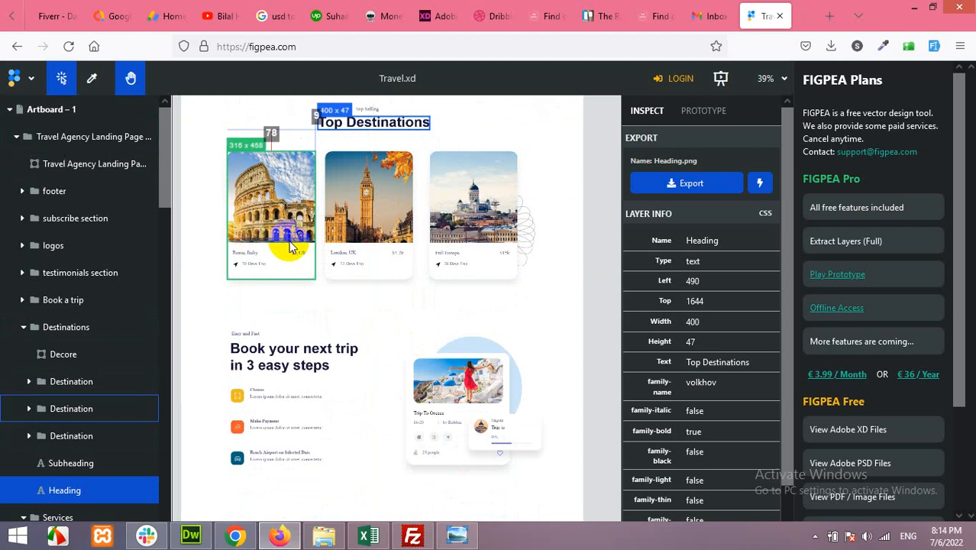
pyautogui.scroll(5, 290, 246)
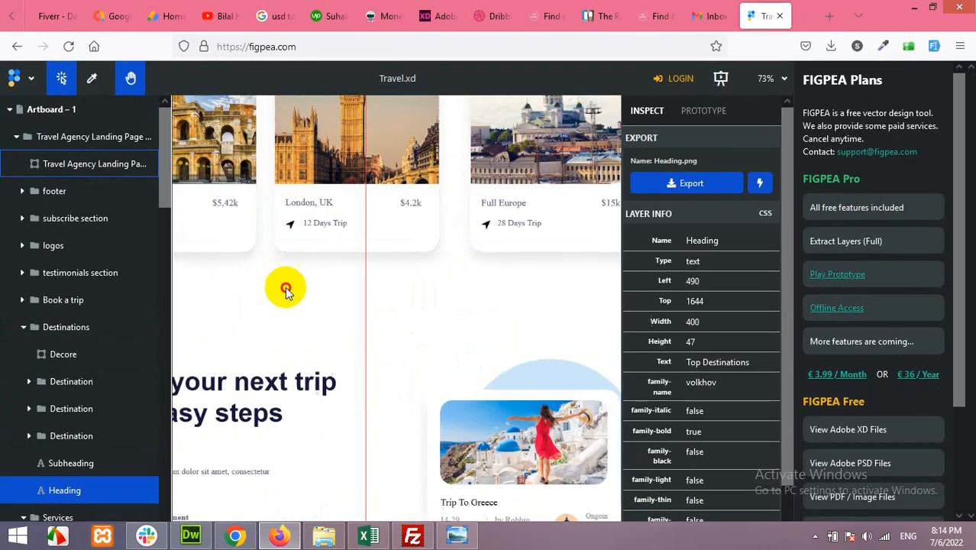
pyautogui.moveTo(286, 288); pyautogui.dragTo(397, 395)
pyautogui.scroll(2, 352, 334)
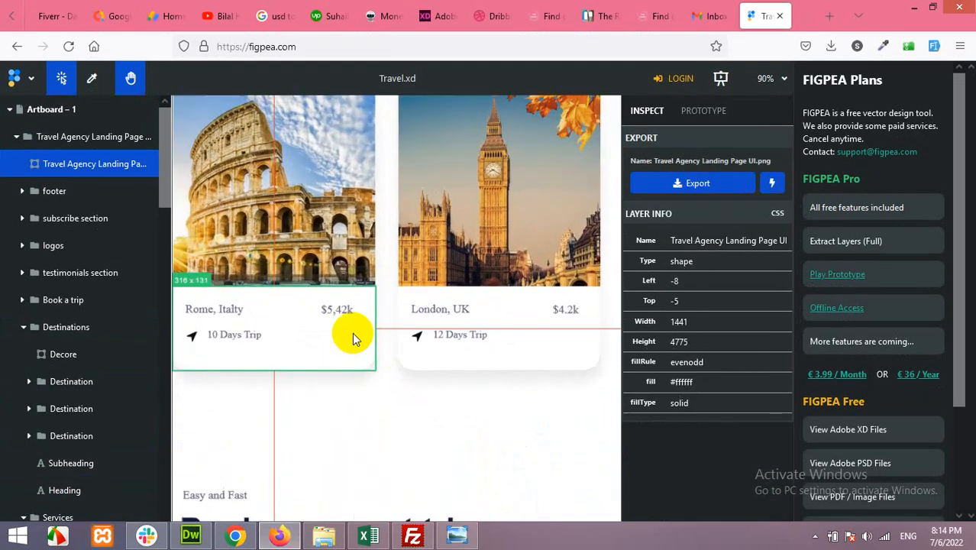
pyautogui.press('alt')
pyautogui.moveTo(393, 413); pyautogui.dragTo(423, 428)
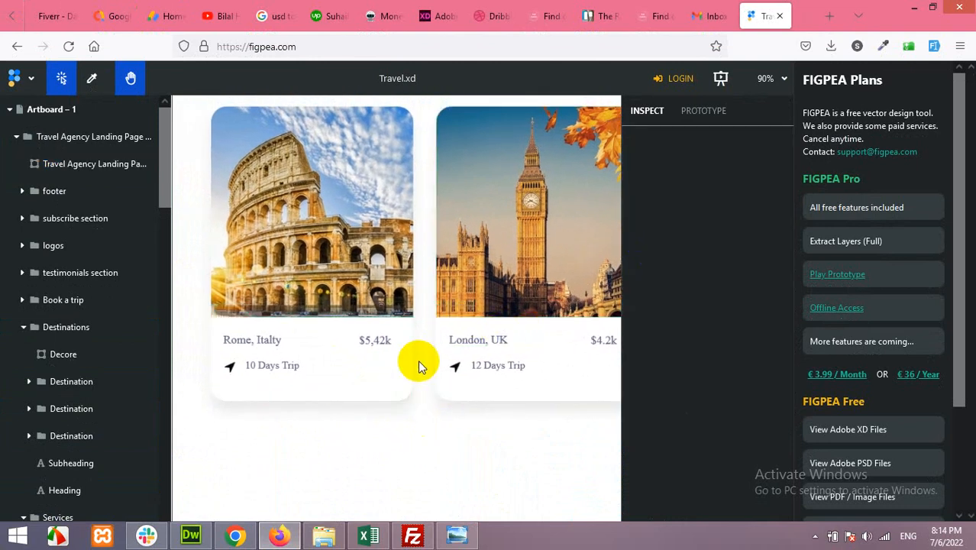
pyautogui.click(370, 372)
pyautogui.scroll(1, 329, 306)
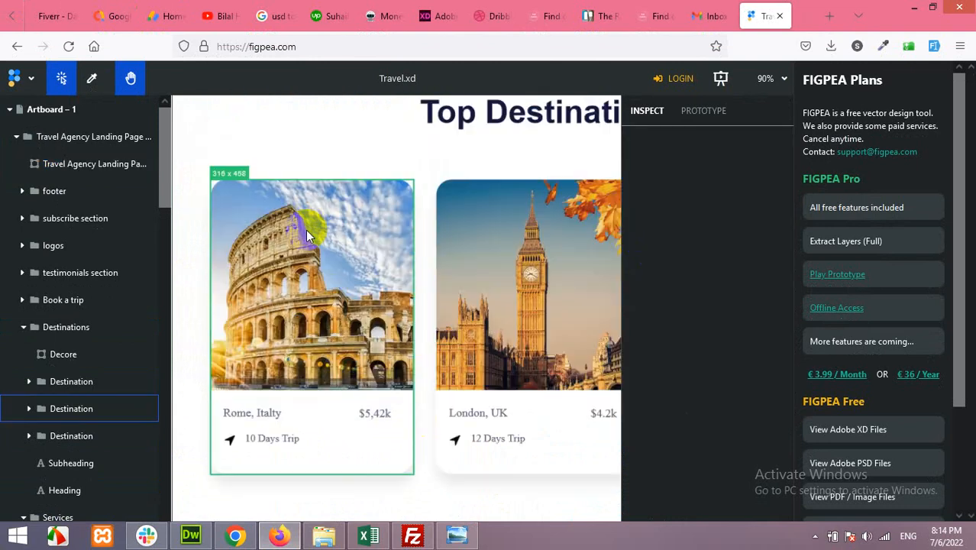
# Step: Export the whole Rome destination card as Destination.png into the Assets folder
pyautogui.click(304, 267)
pyautogui.click(690, 187)
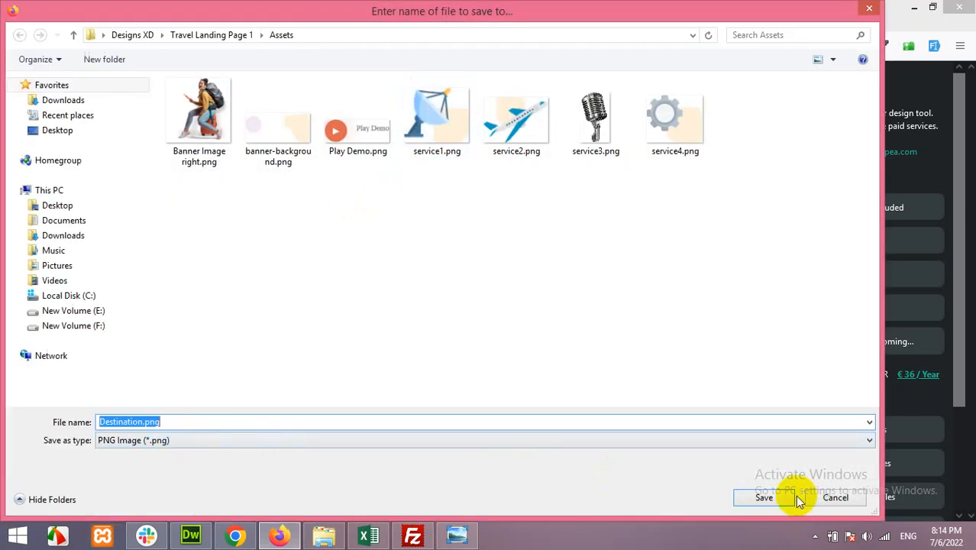
pyautogui.click(764, 497)
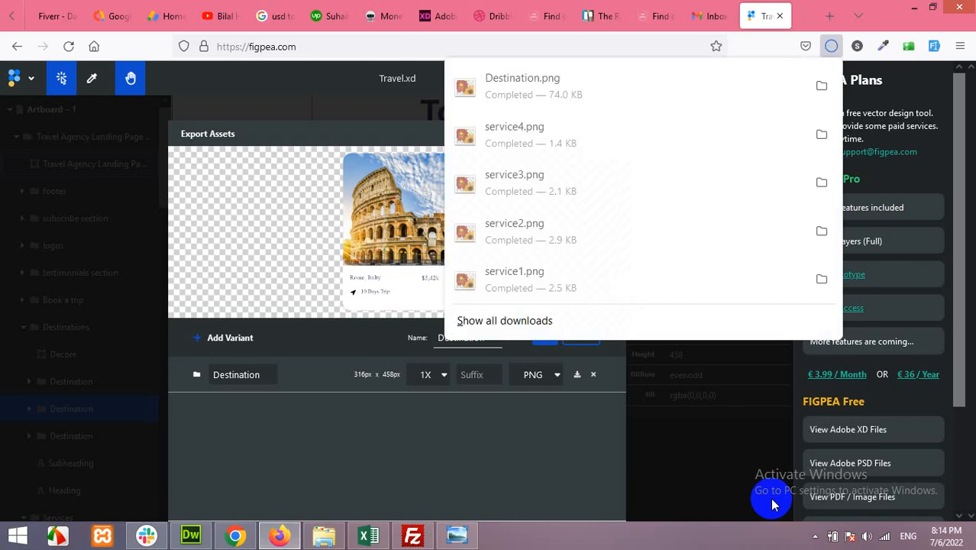
pyautogui.click(398, 351)
pyautogui.click(613, 136)
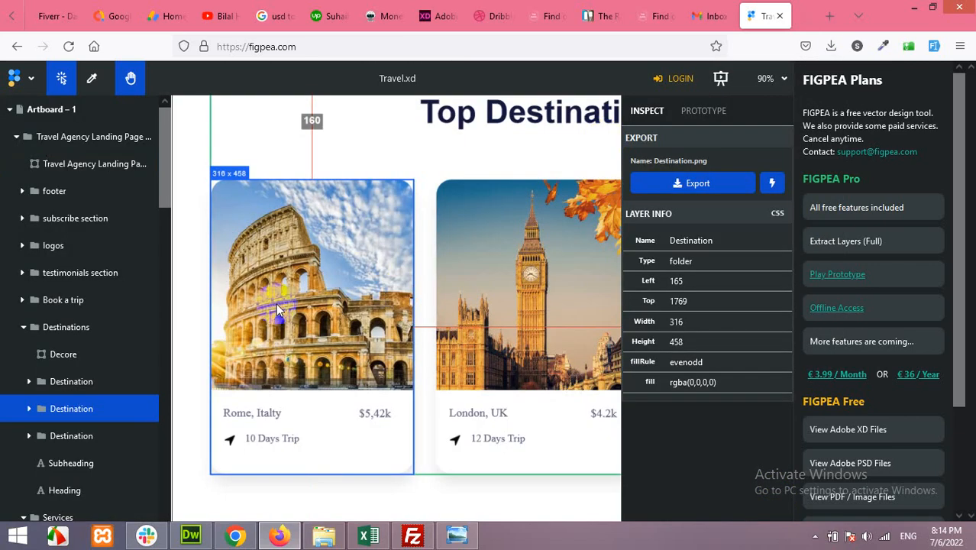
# Step: Expand the Rome card's Destination layer group and export only its Rectangle 14 image as Rectangle 14.png into the Assets folder
pyautogui.click(294, 266)
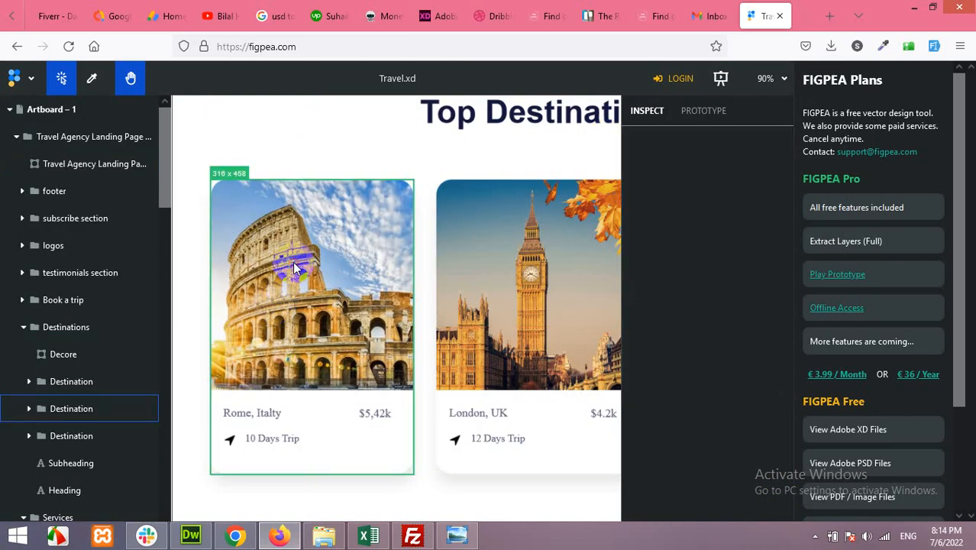
pyautogui.click(29, 409)
pyautogui.scroll(-2, 64, 443)
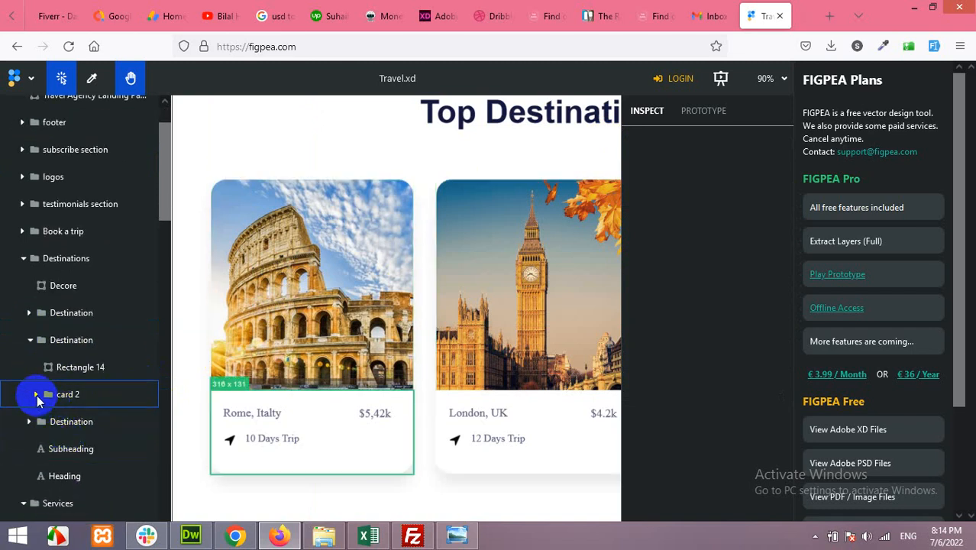
pyautogui.click(65, 366)
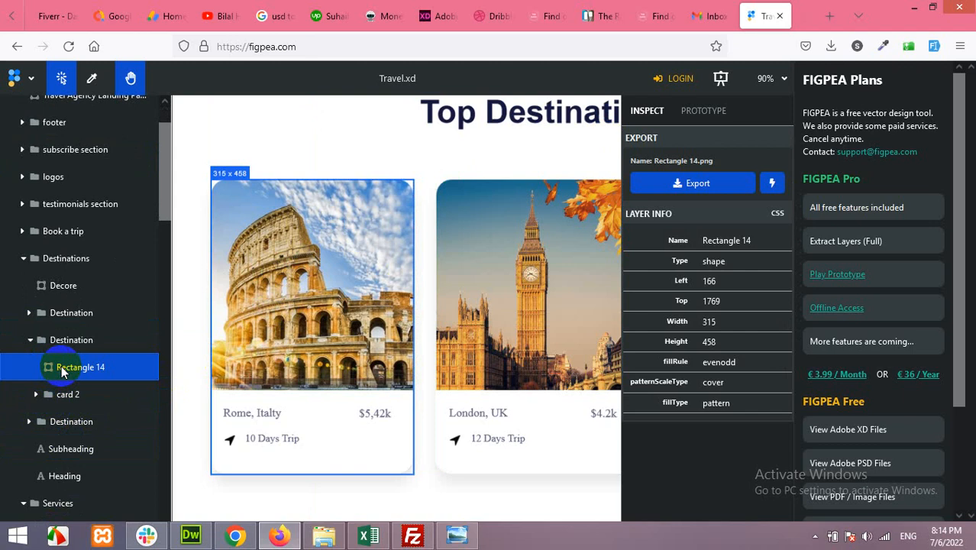
pyautogui.click(665, 188)
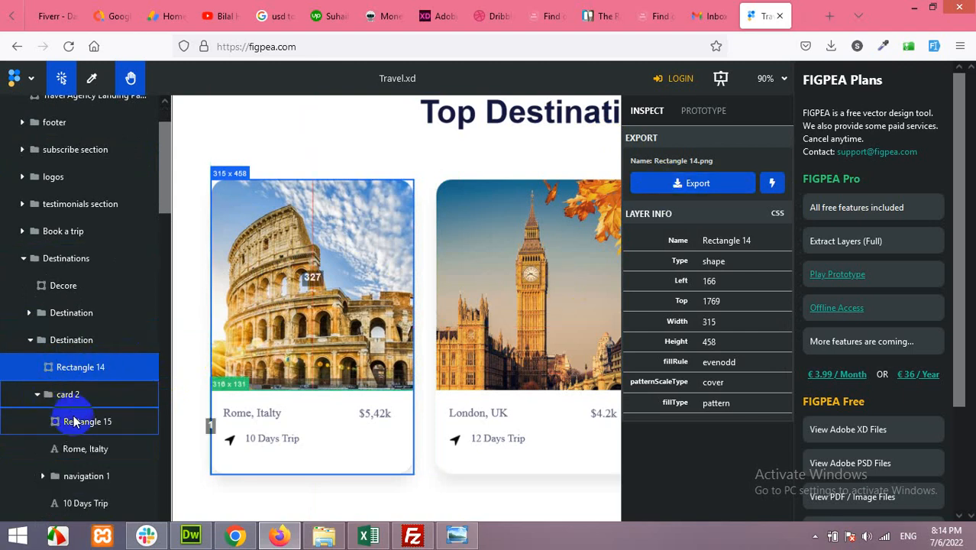
pyautogui.click(64, 370)
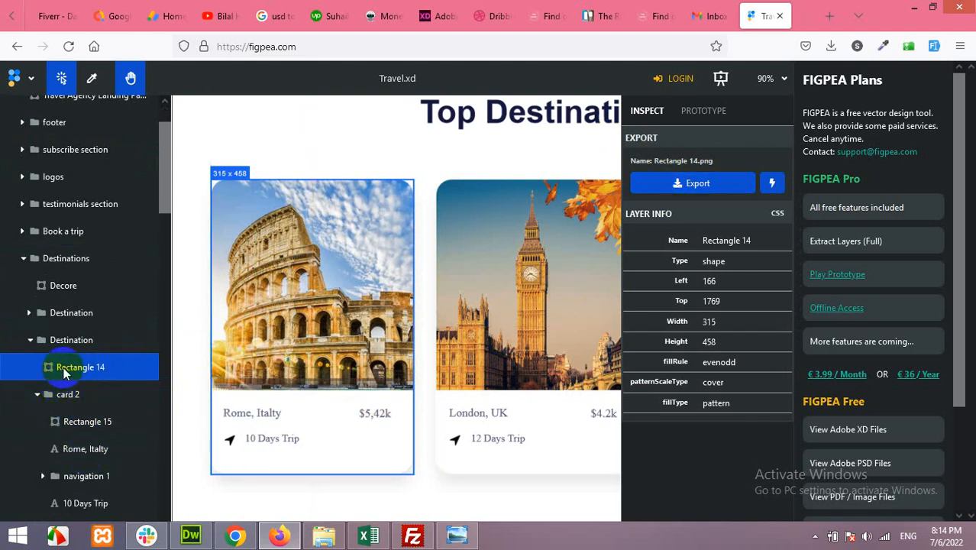
pyautogui.click(721, 182)
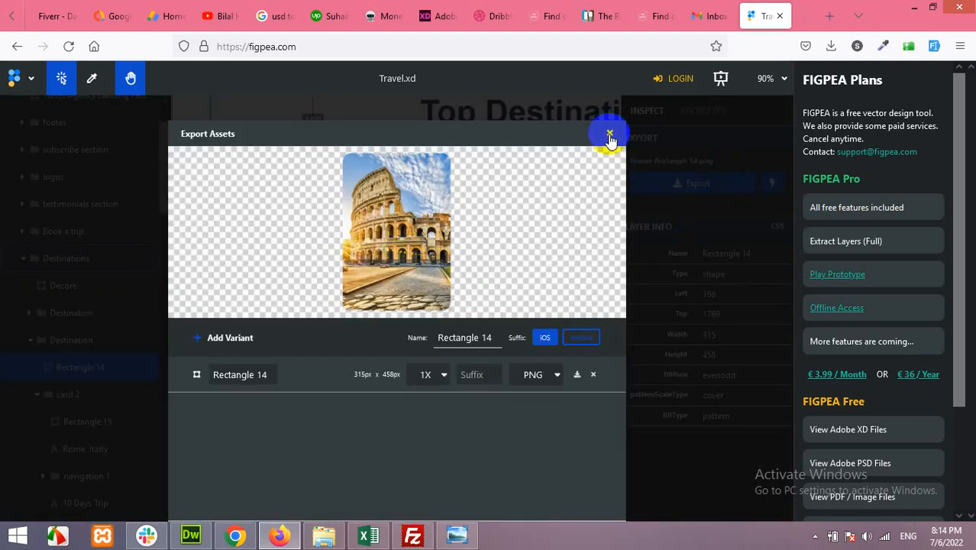
pyautogui.moveTo(549, 133); pyautogui.dragTo(548, 89)
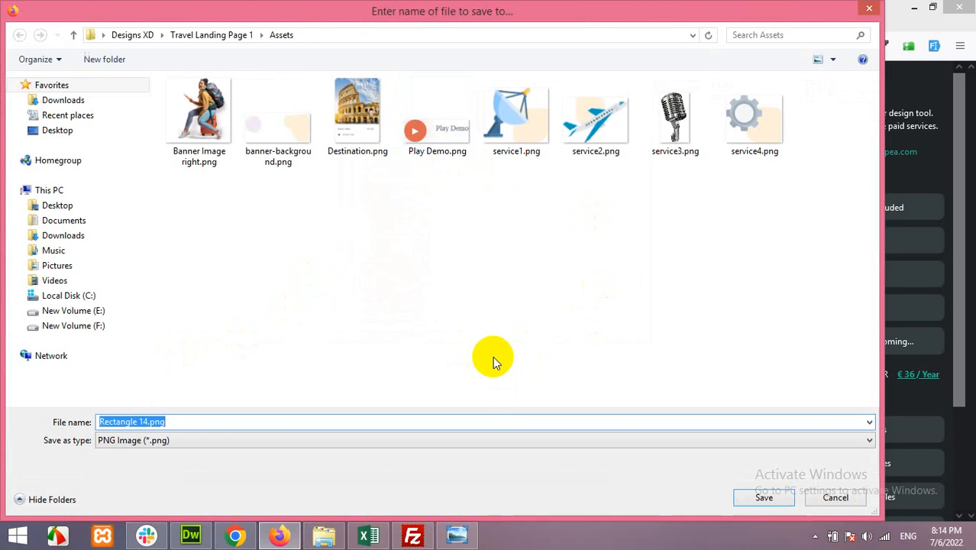
pyautogui.click(761, 495)
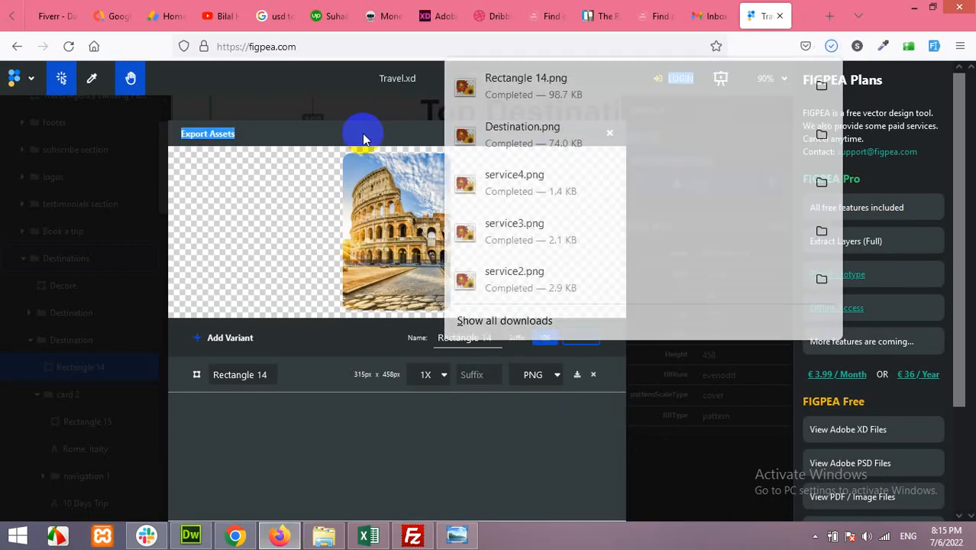
pyautogui.click(362, 133)
pyautogui.click(609, 133)
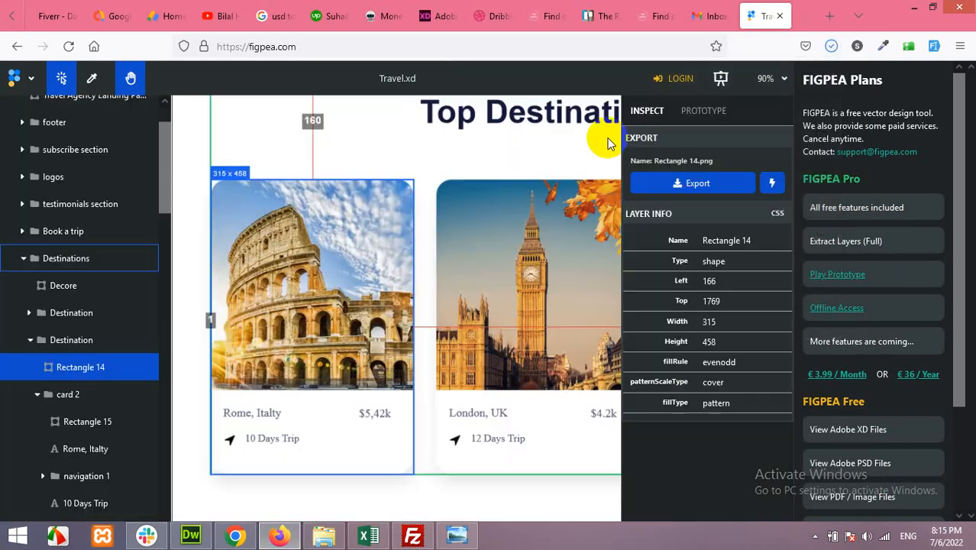
# Step: Check the layout of the cards in the Top Destinations section of the Figpea design
pyautogui.click(285, 534)
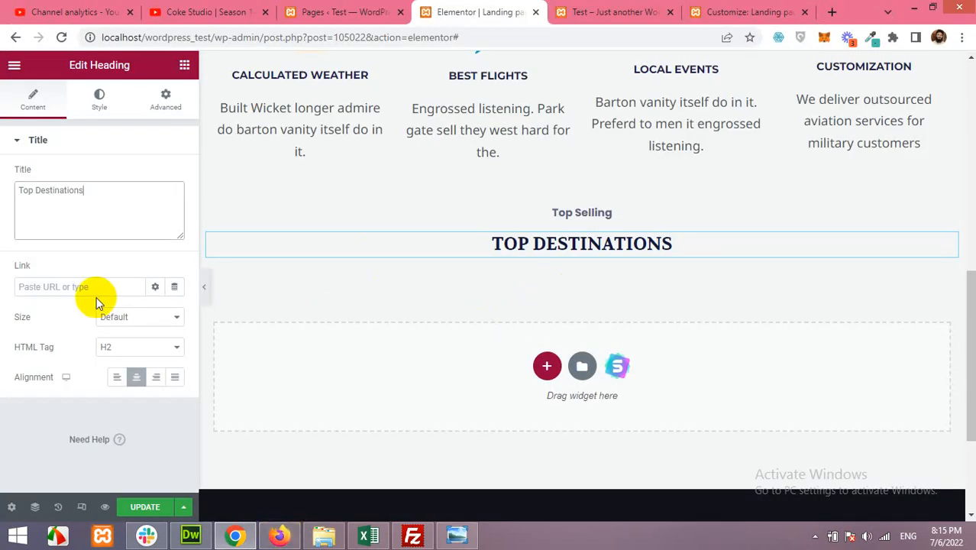
pyautogui.click(279, 534)
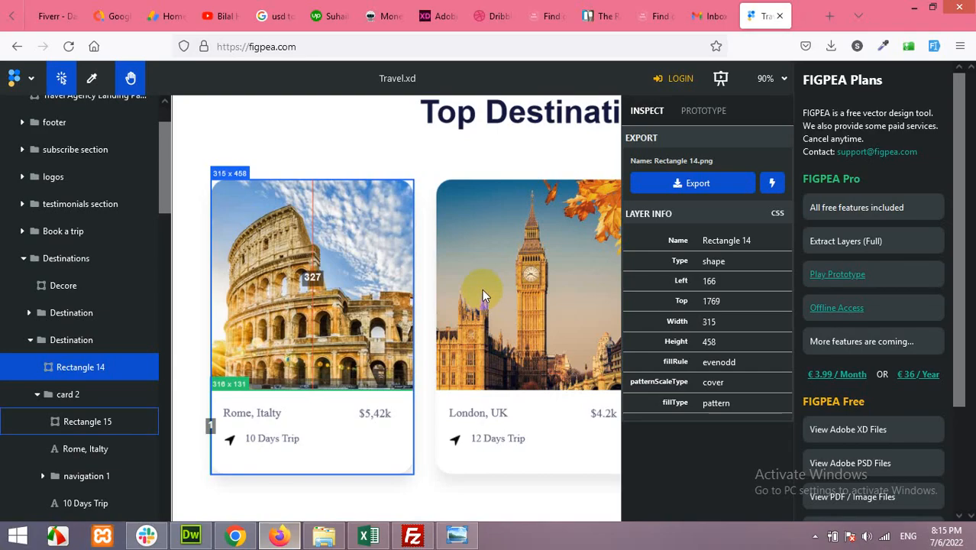
pyautogui.scroll(-2, 462, 343)
pyautogui.scroll(2, 454, 332)
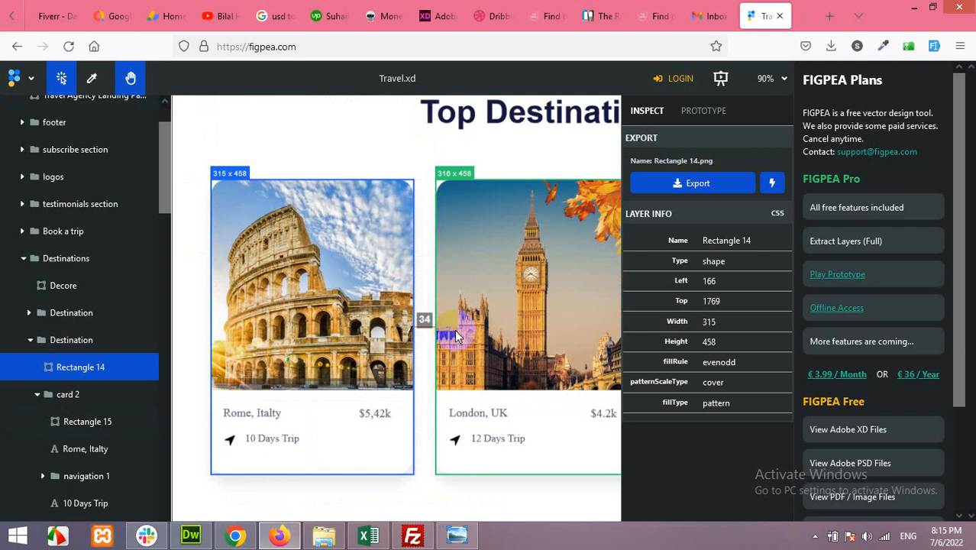
pyautogui.scroll(-5, 456, 336)
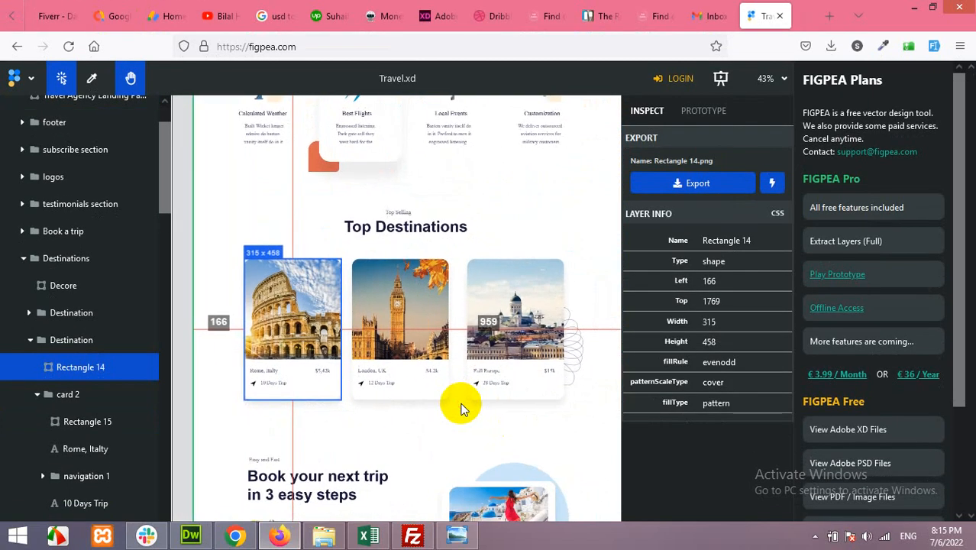
pyautogui.click(461, 408)
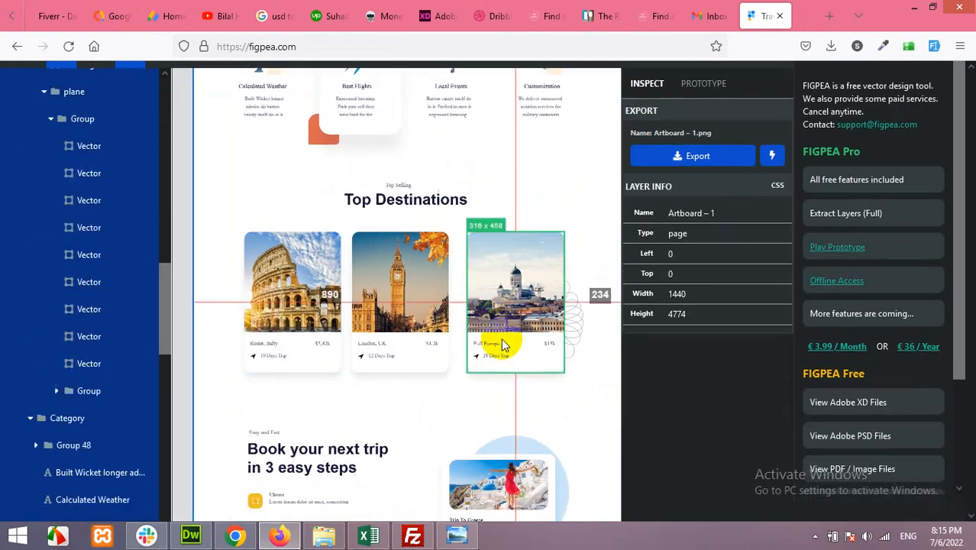
# Step: Return to the Elementor editor, add an inner section below the Top Destinations heading and duplicate one column to make three
pyautogui.click(236, 537)
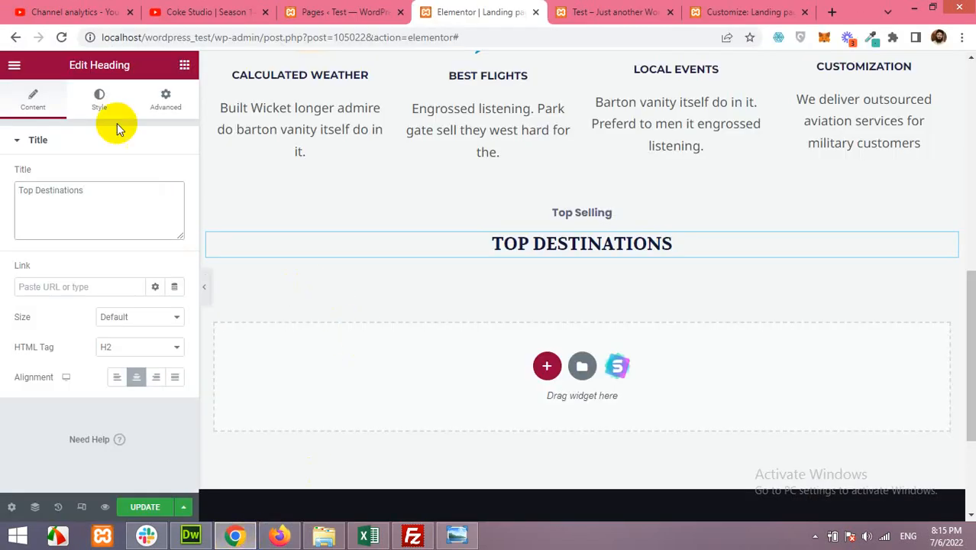
pyautogui.click(191, 67)
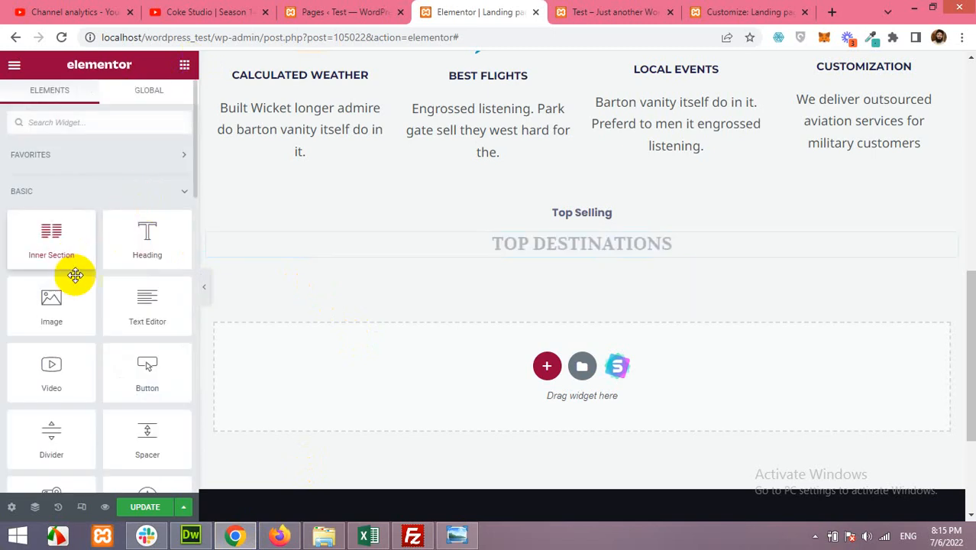
pyautogui.moveTo(67, 241); pyautogui.dragTo(378, 306)
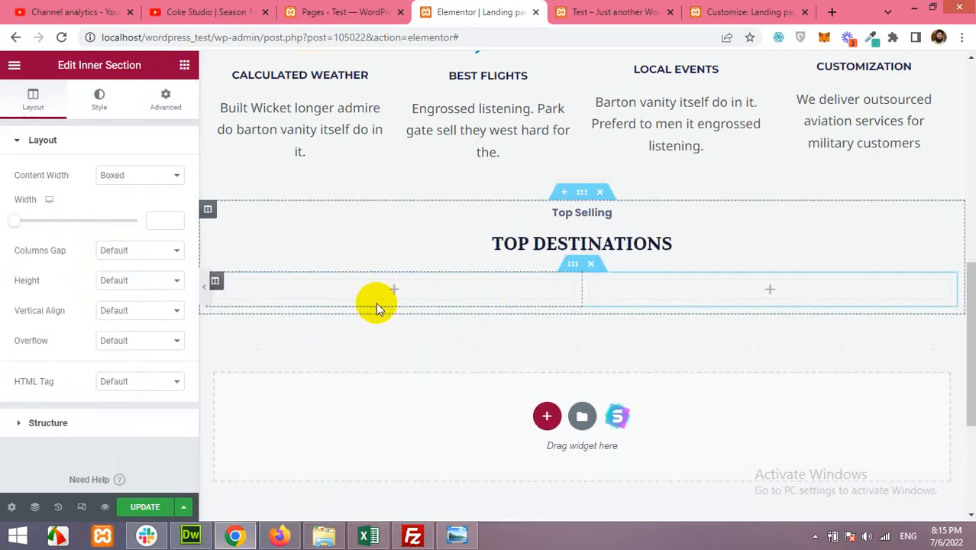
pyautogui.rightClick(217, 283)
pyautogui.click(260, 324)
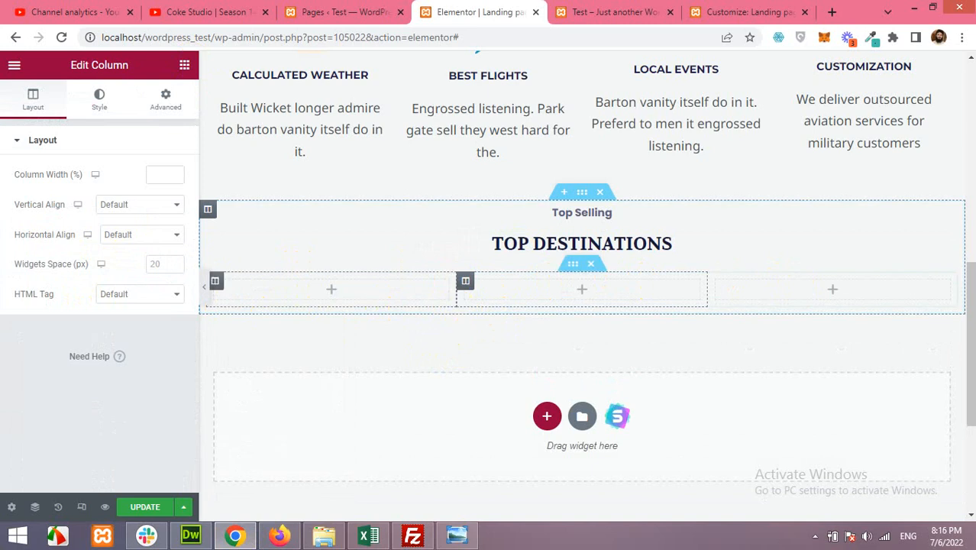
# Step: Add an Image widget to the first inner column and fill it with Rectangle 14.png uploaded from the Assets folder
pyautogui.click(329, 289)
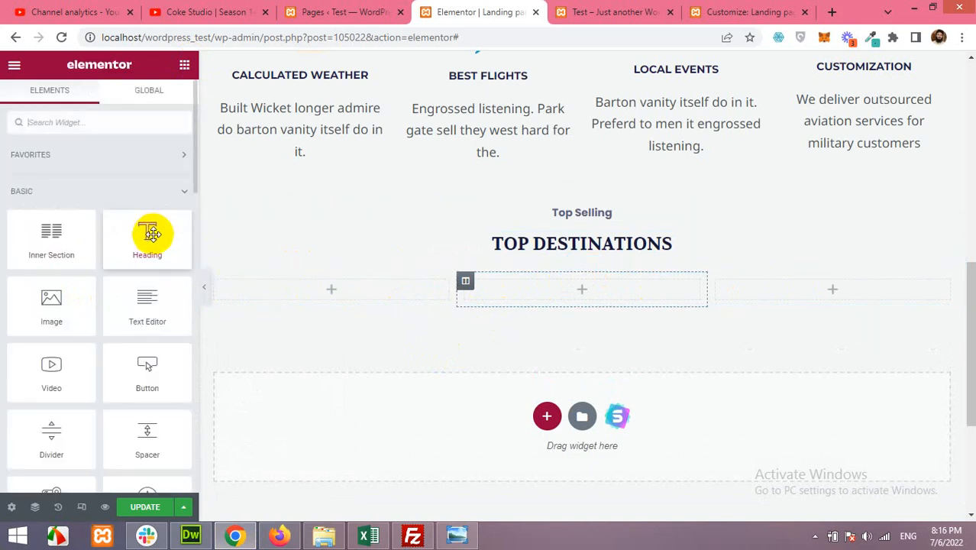
pyautogui.moveTo(71, 315); pyautogui.dragTo(336, 293)
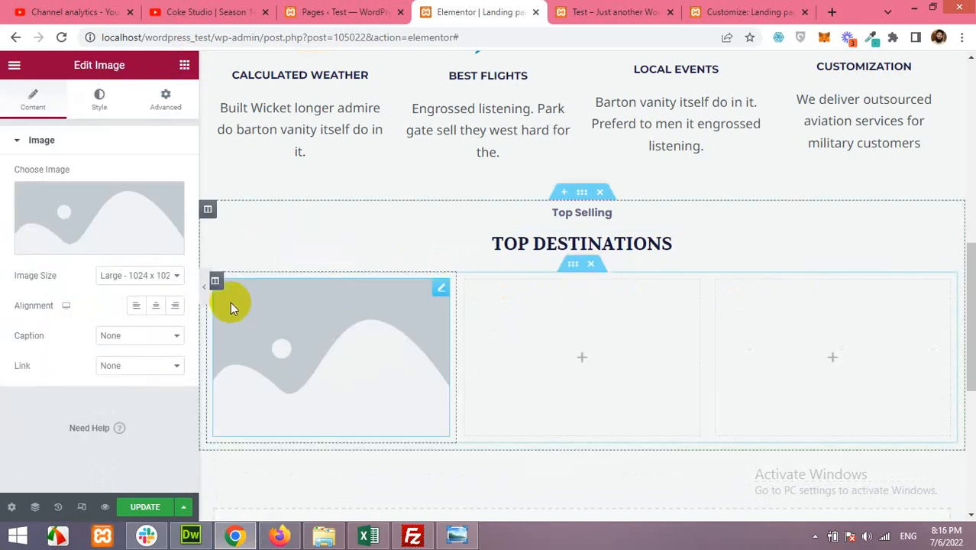
pyautogui.click(171, 254)
pyautogui.click(208, 120)
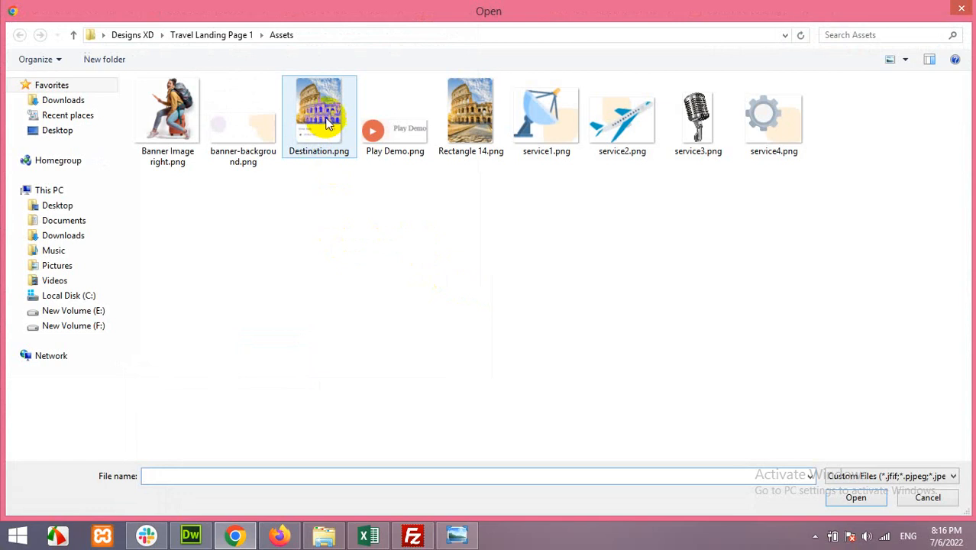
pyautogui.click(469, 123)
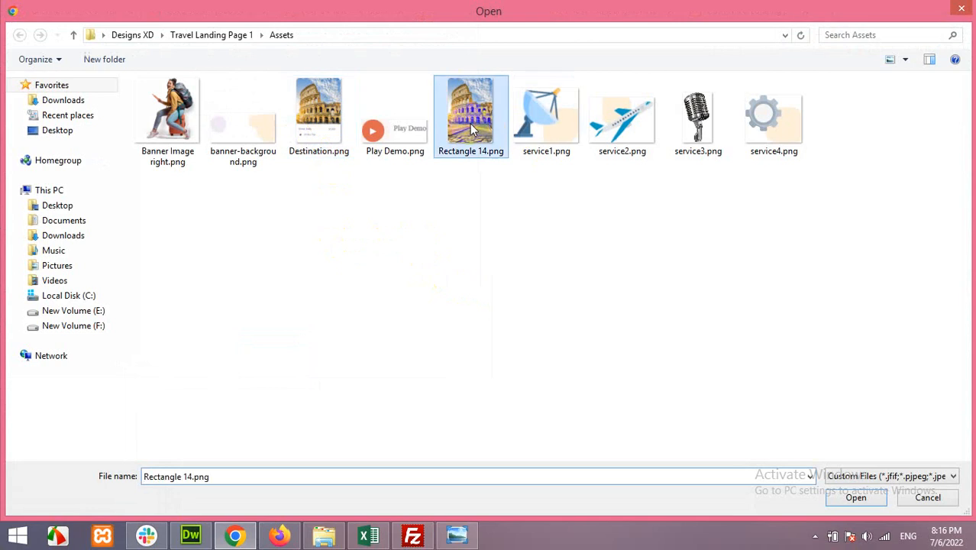
pyautogui.click(858, 501)
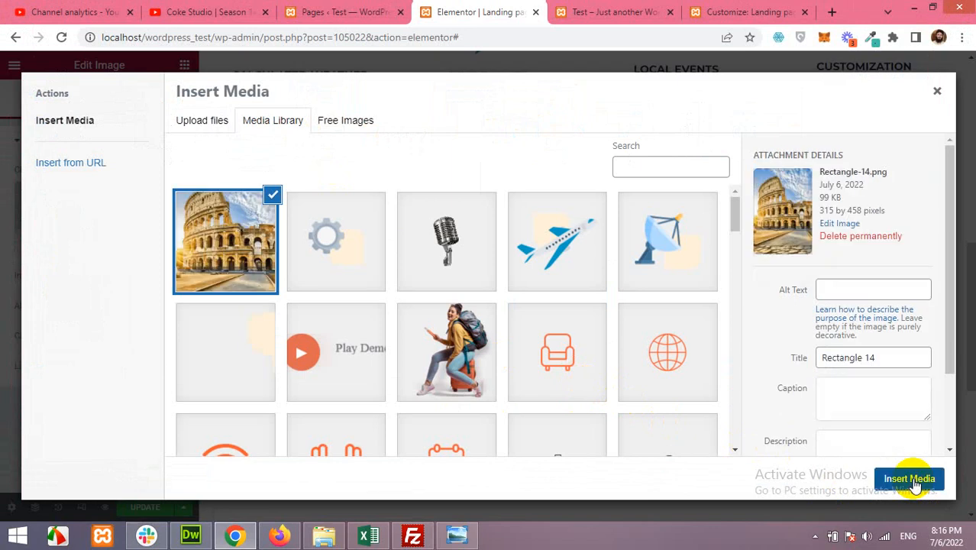
pyautogui.click(915, 484)
pyautogui.scroll(-2, 411, 372)
pyautogui.scroll(-2, 411, 372)
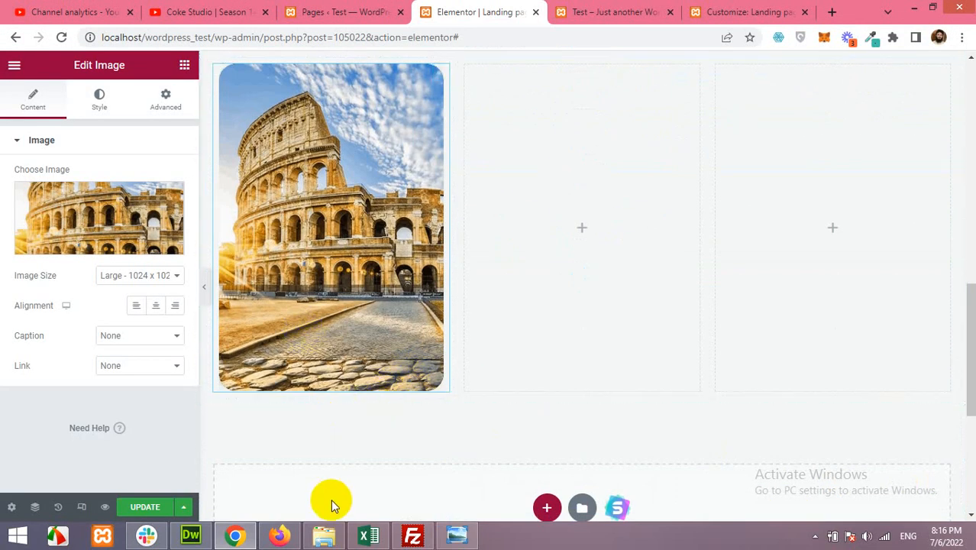
# Step: Switch to the Figpea design and export the Rome card's navigation arrow icon as Vector.png into the Assets folder
pyautogui.click(283, 536)
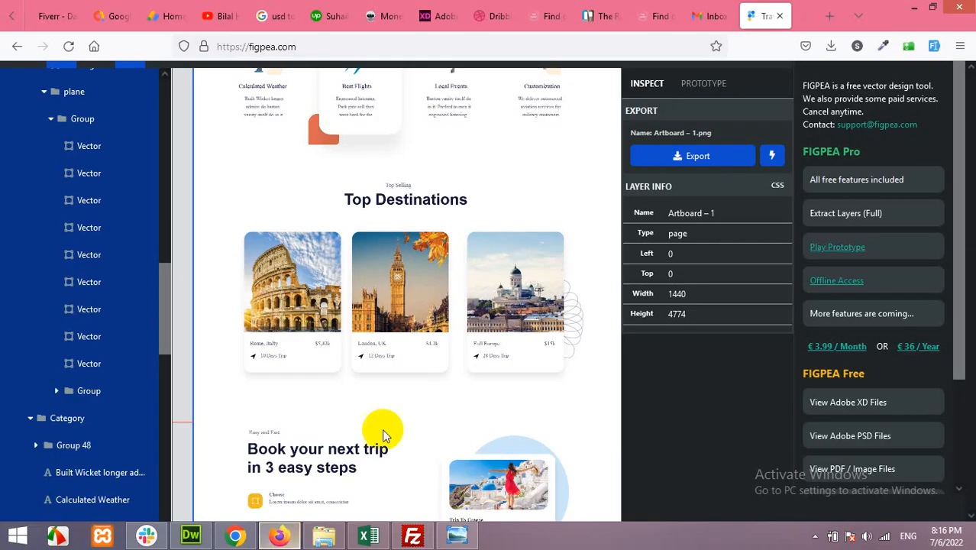
pyautogui.scroll(-1, 347, 375)
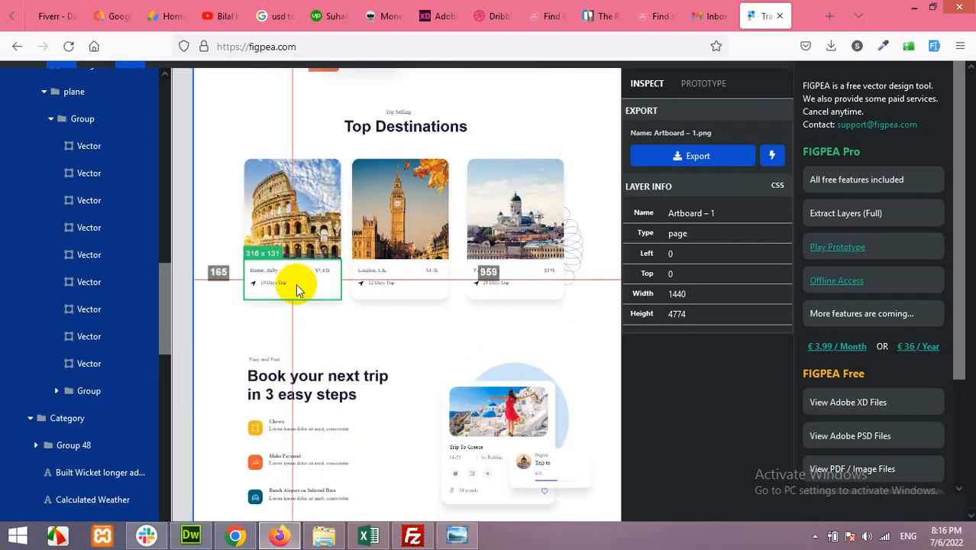
pyautogui.scroll(5, 296, 284)
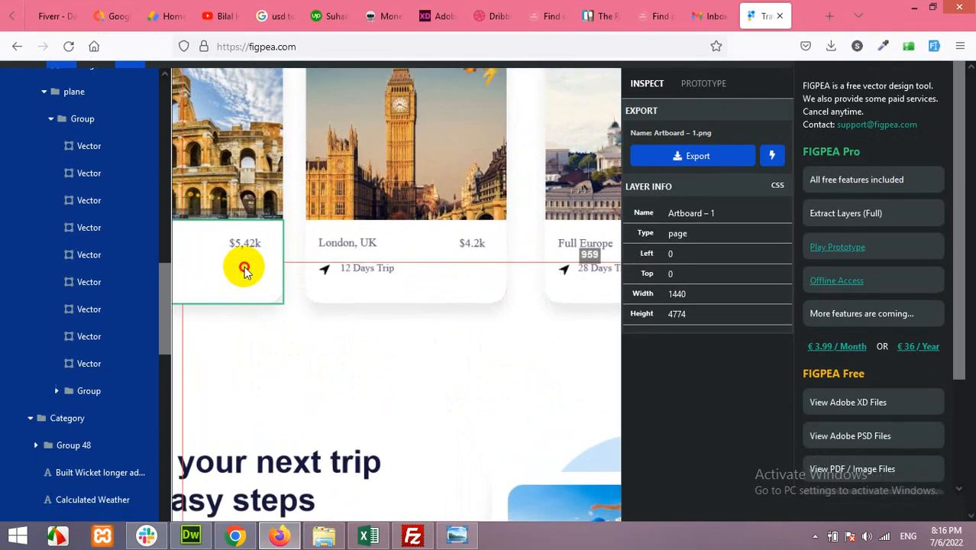
pyautogui.scroll(2, 245, 271)
pyautogui.click(240, 256)
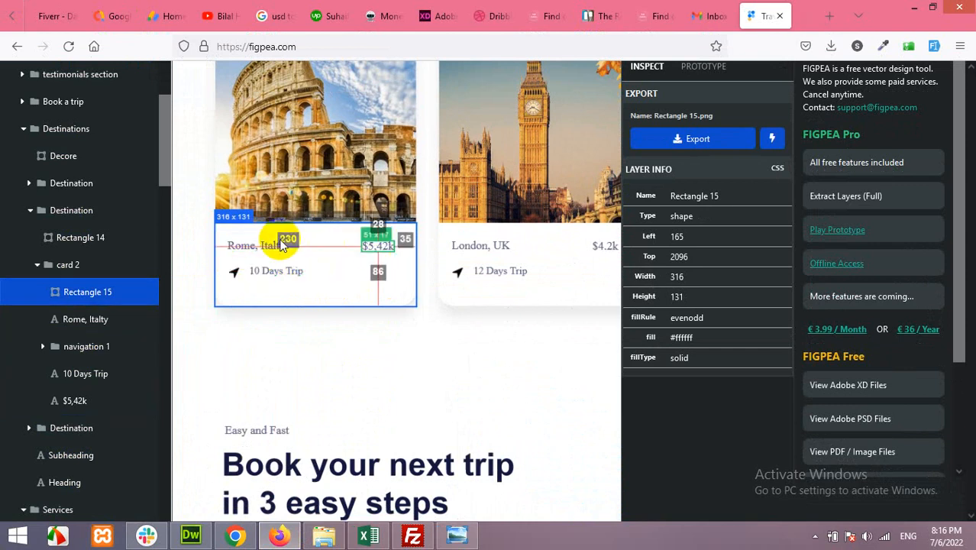
pyautogui.click(236, 276)
pyautogui.click(680, 140)
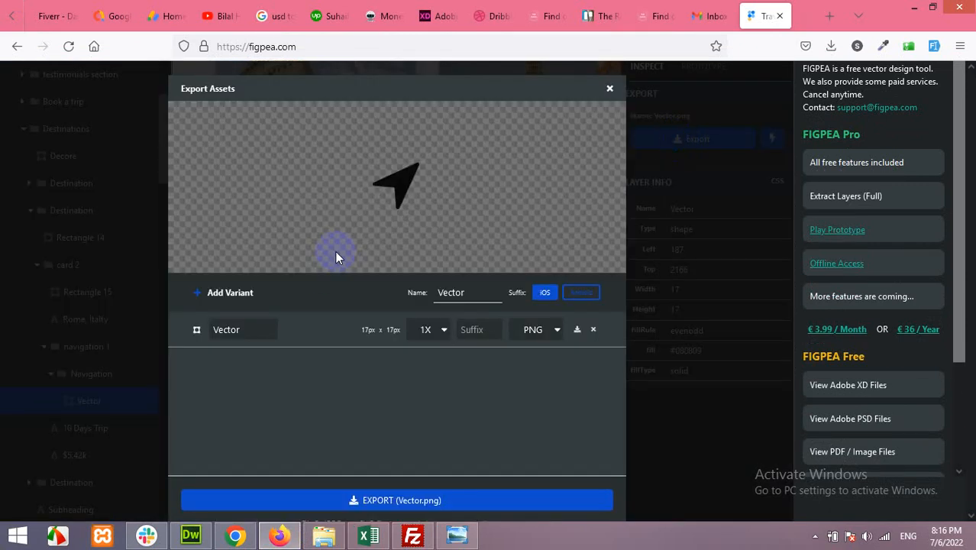
pyautogui.click(390, 500)
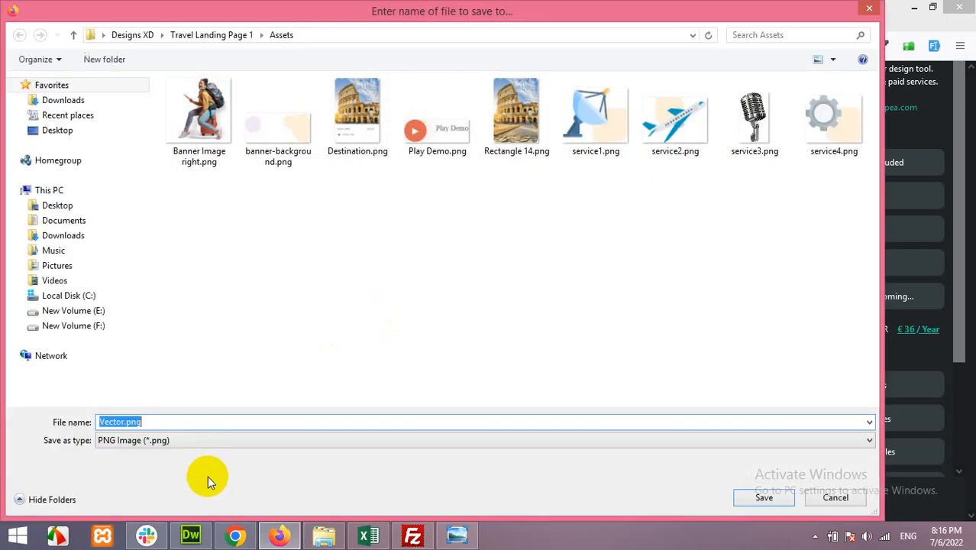
pyautogui.click(747, 497)
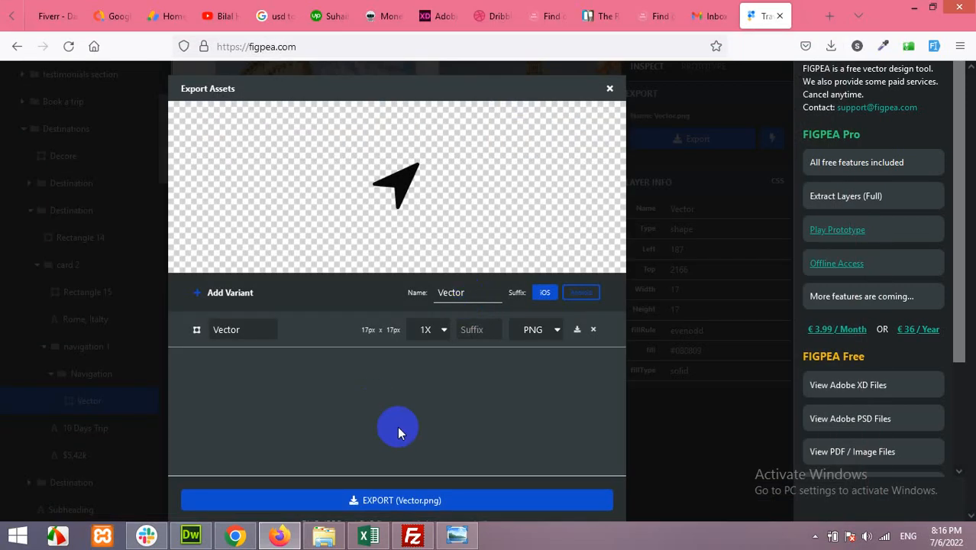
pyautogui.click(609, 91)
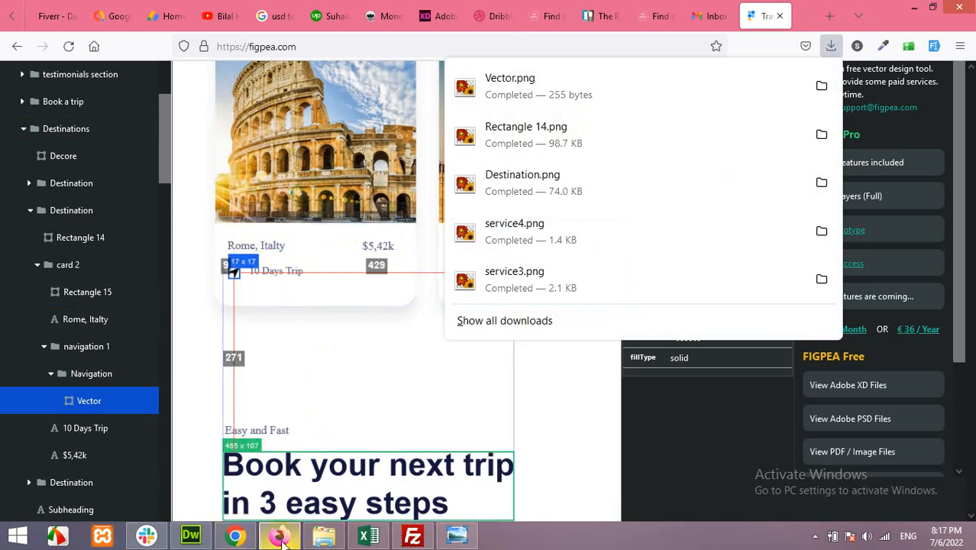
# Step: Return to the Elementor editor, find the HTML widget and place it below the Rome image in the first column
pyautogui.click(236, 537)
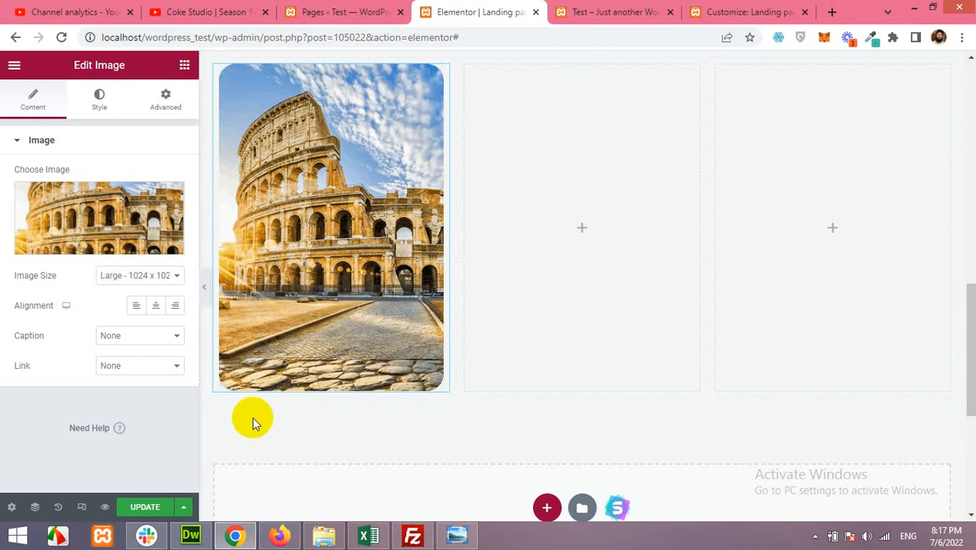
pyautogui.click(184, 66)
pyautogui.scroll(-1, 137, 291)
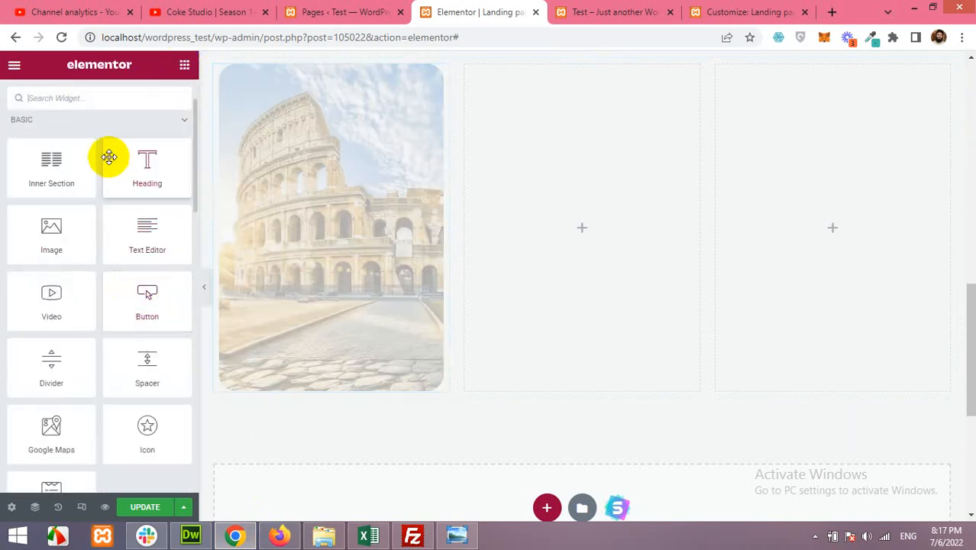
pyautogui.scroll(1, 110, 157)
pyautogui.scroll(-8, 107, 290)
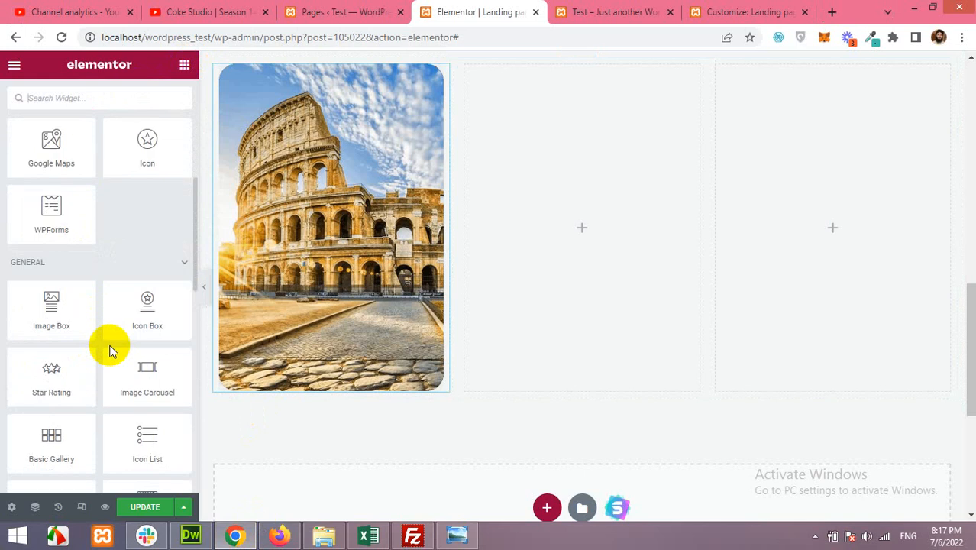
pyautogui.scroll(-10, 107, 345)
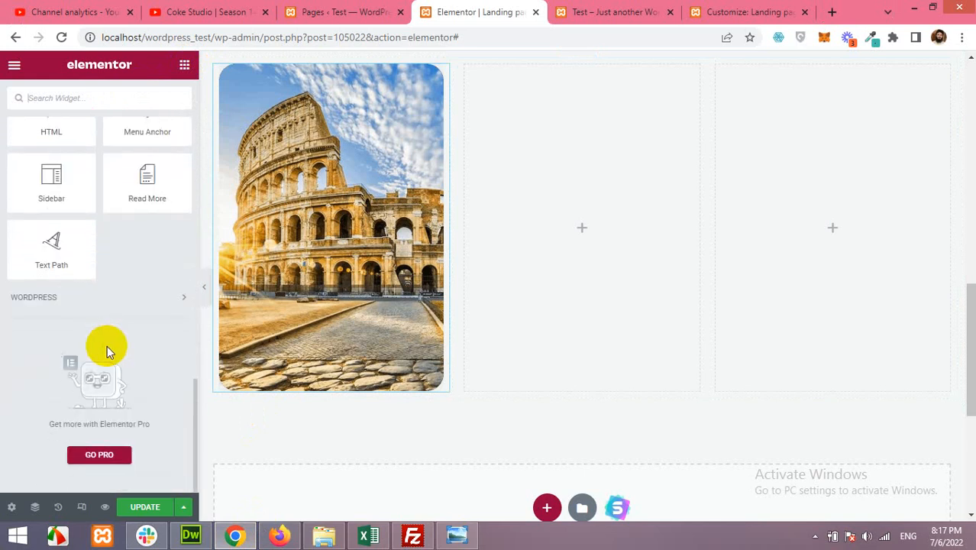
pyautogui.scroll(9, 106, 344)
pyautogui.scroll(8, 106, 340)
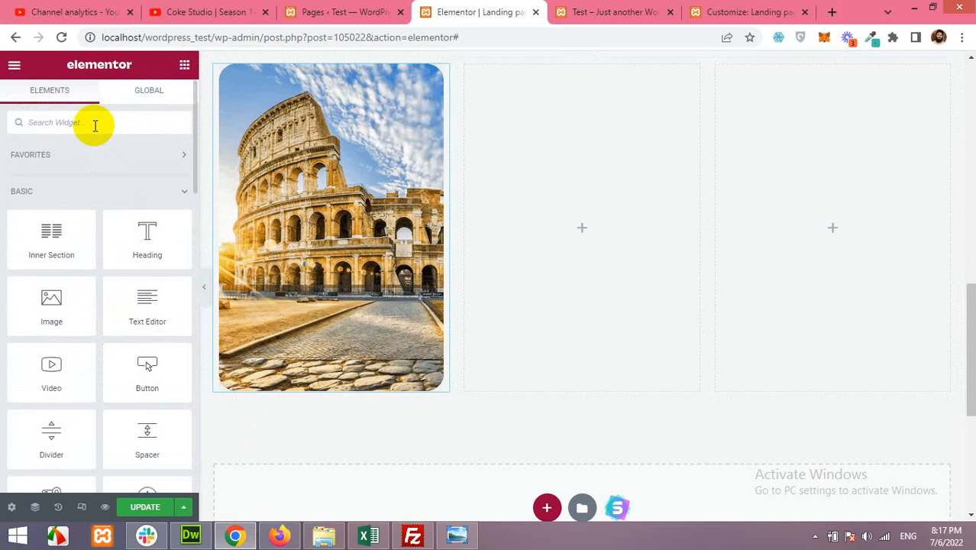
pyautogui.click(95, 126)
pyautogui.write('html')
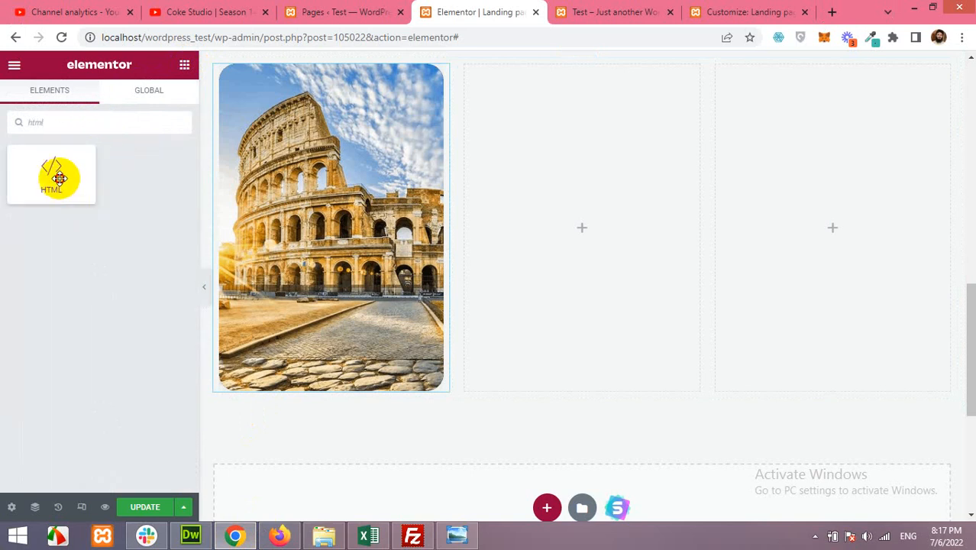
pyautogui.moveTo(59, 178); pyautogui.dragTo(325, 386)
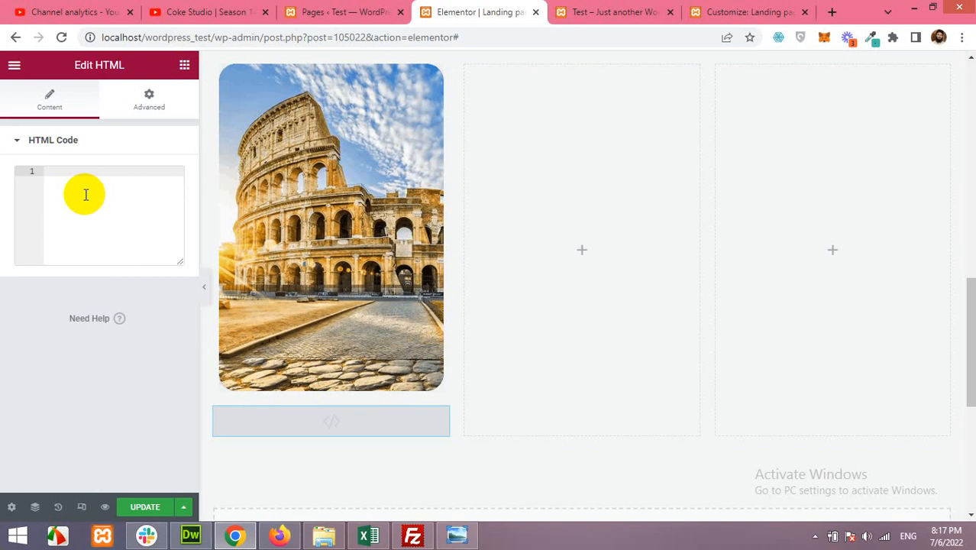
# Step: Write a table element with the id "table-card" containing one tr row in the HTML code
pyautogui.write('<table id')
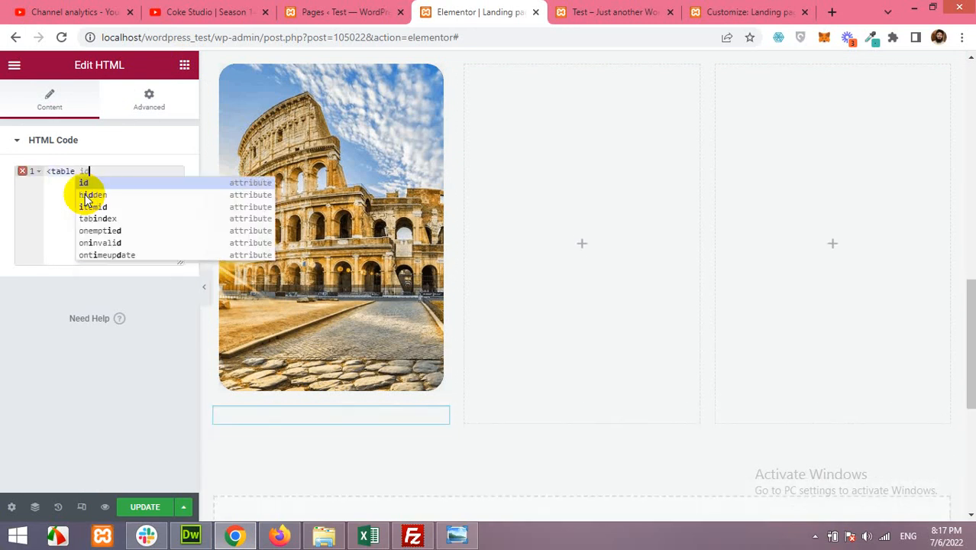
pyautogui.write('=')
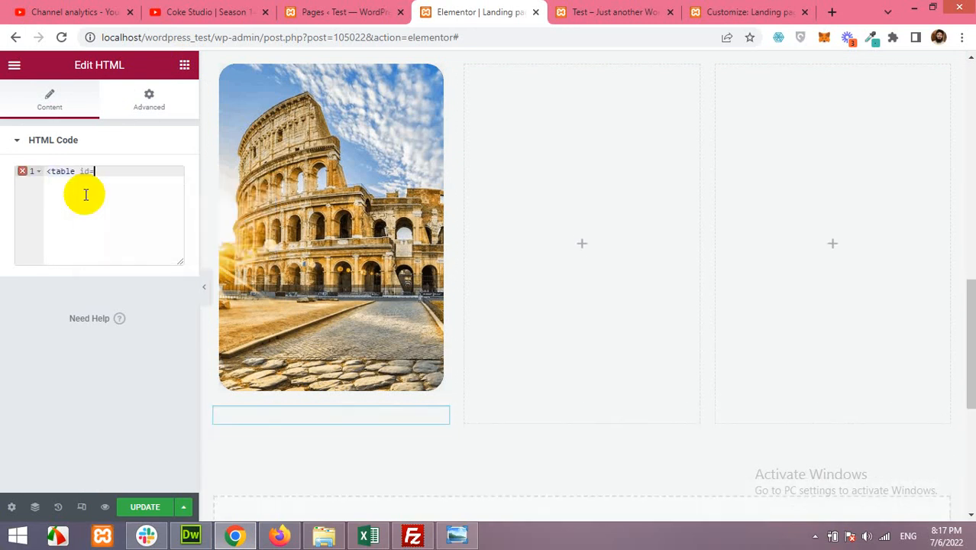
pyautogui.write('"table-card">')
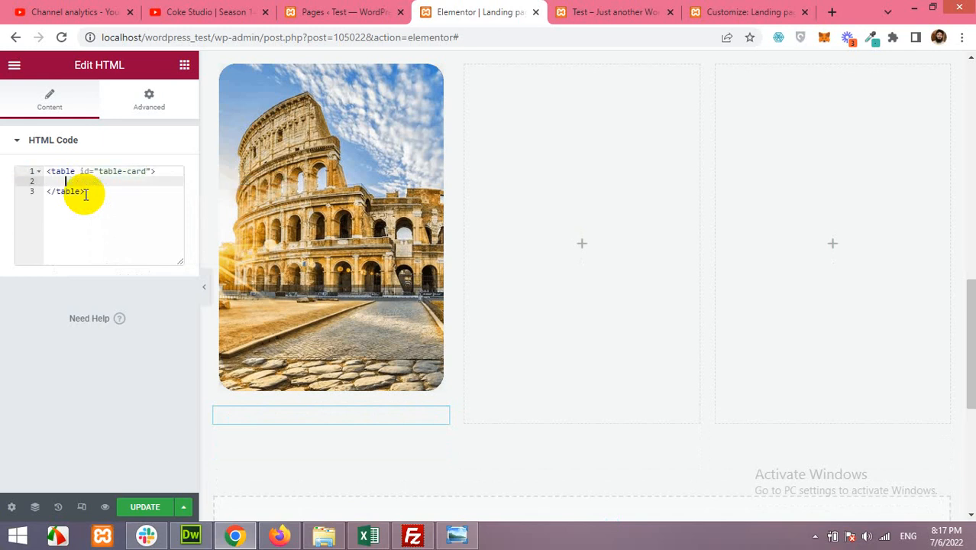
pyautogui.write('<')
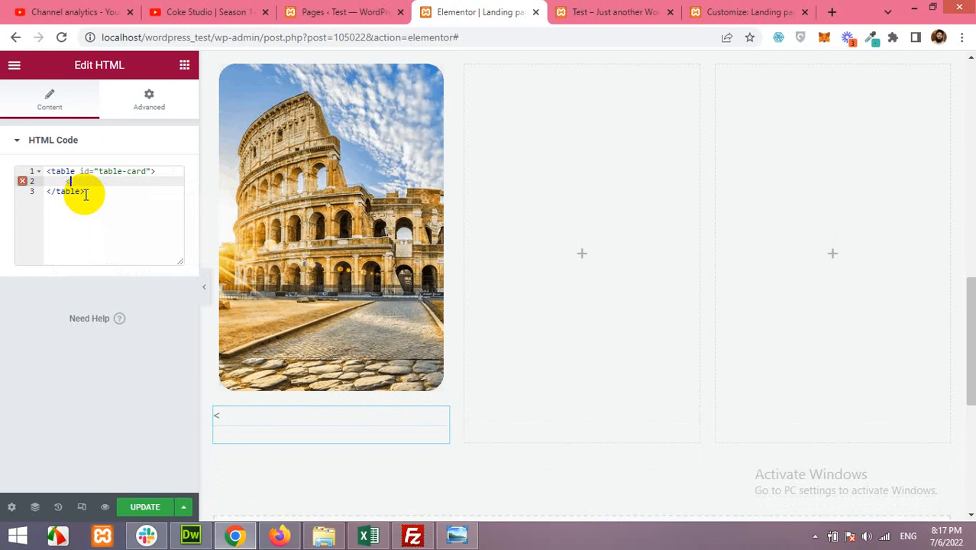
pyautogui.write('tr></tr>')
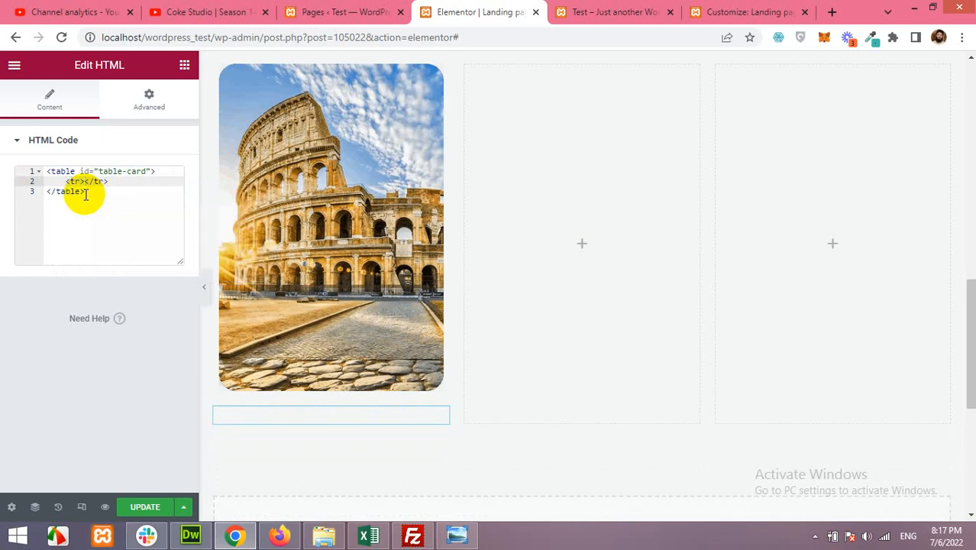
# Step: Add two empty td cells, each spread over separate lines, inside the table row
pyautogui.press('Return')
pyautogui.write('<t')
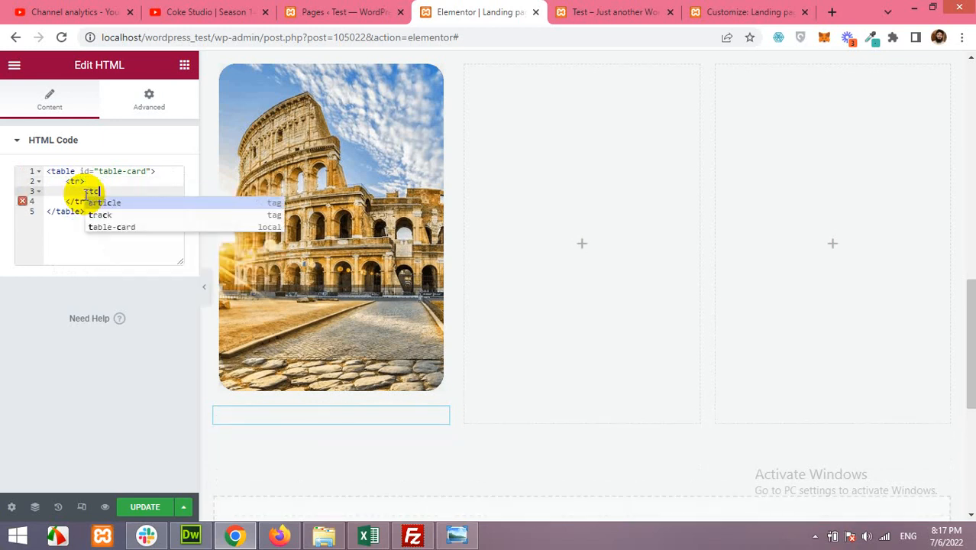
pyautogui.write('d>')
pyautogui.press('Return')
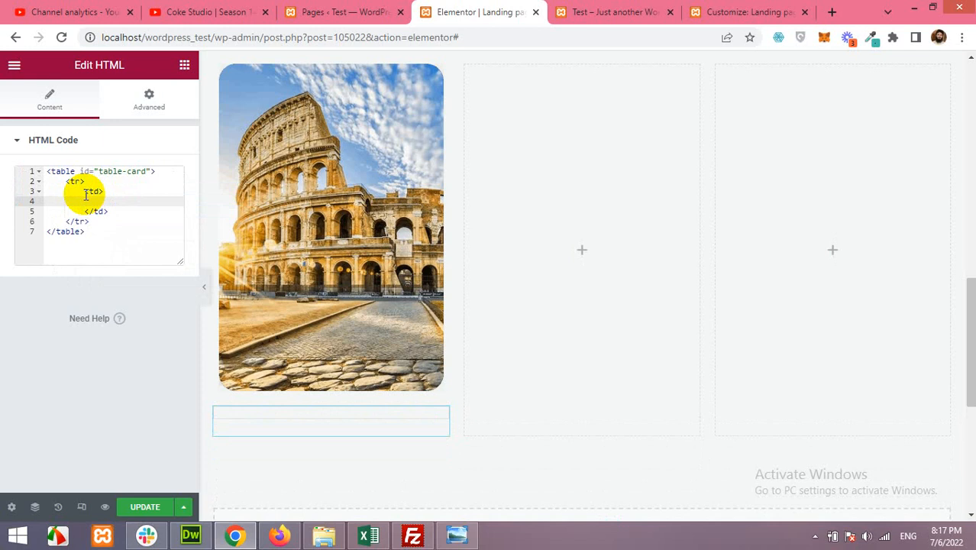
pyautogui.press('Down')
pyautogui.press('End')
pyautogui.press('Return')
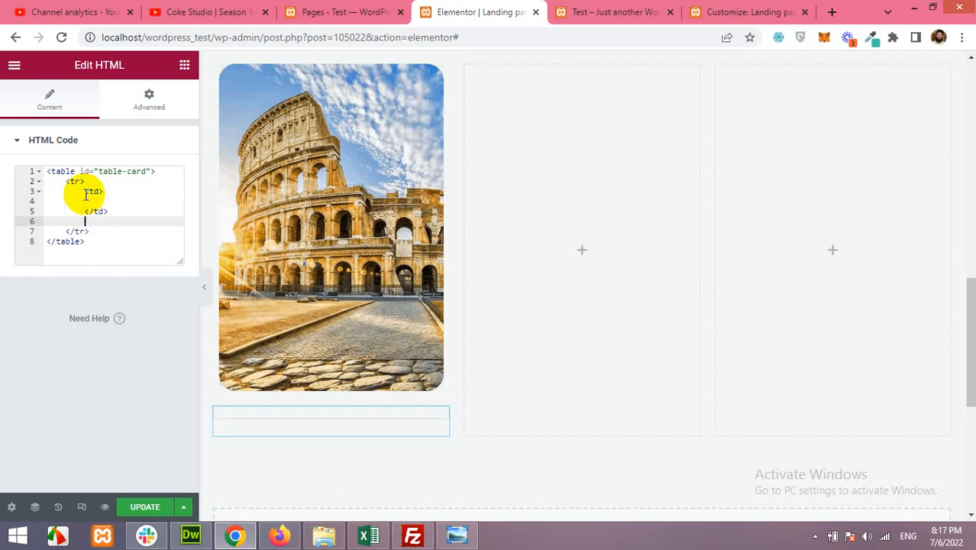
pyautogui.write('<td>')
pyautogui.press('Return')
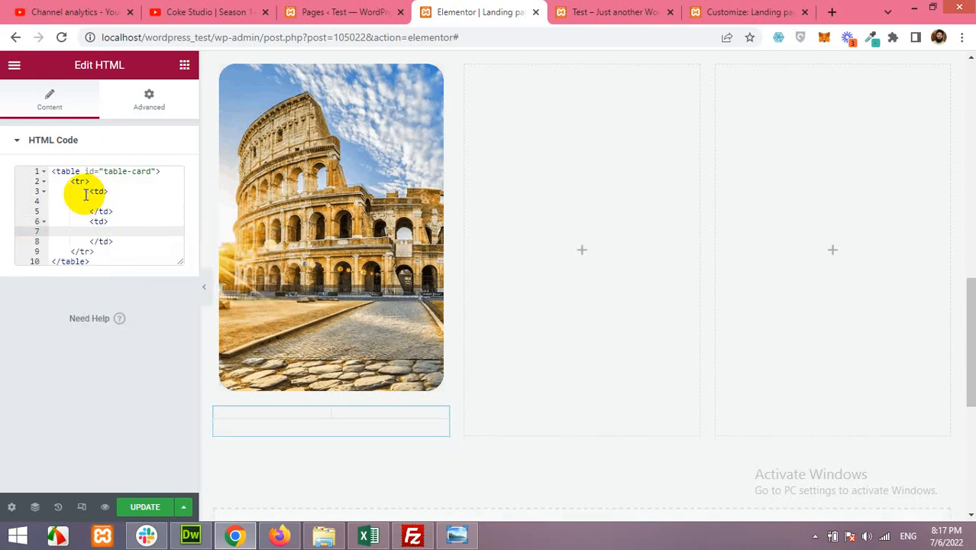
# Step: Duplicate the two-cell tr row below itself to give the table a second row
pyautogui.moveTo(95, 252); pyautogui.dragTo(71, 180)
pyautogui.hotkey('ctrl', 'c')
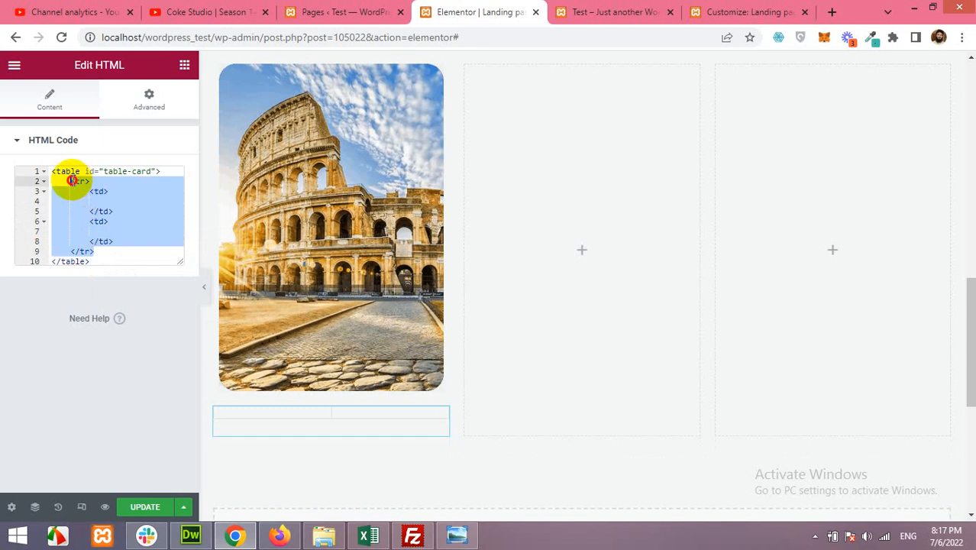
pyautogui.click(112, 252)
pyautogui.press('Return')
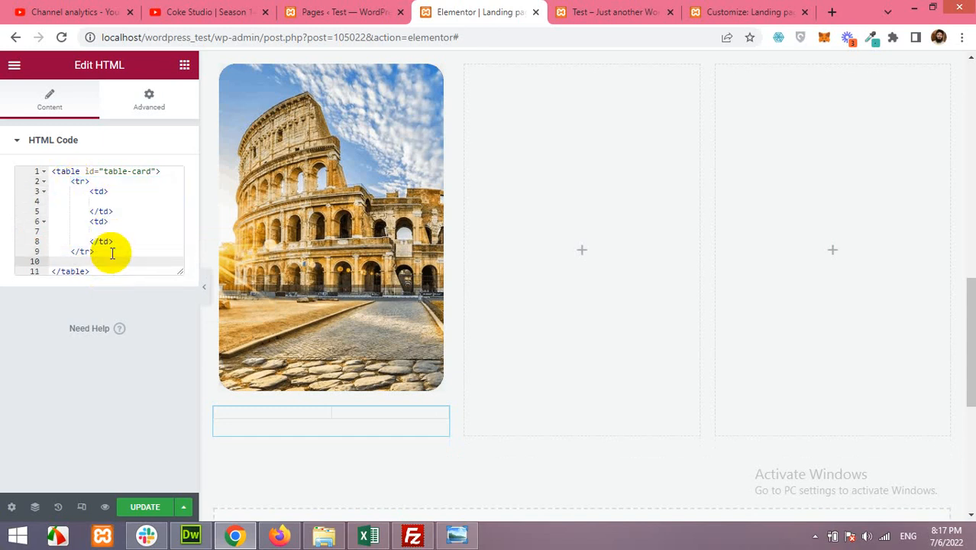
pyautogui.hotkey('ctrl', 'v')
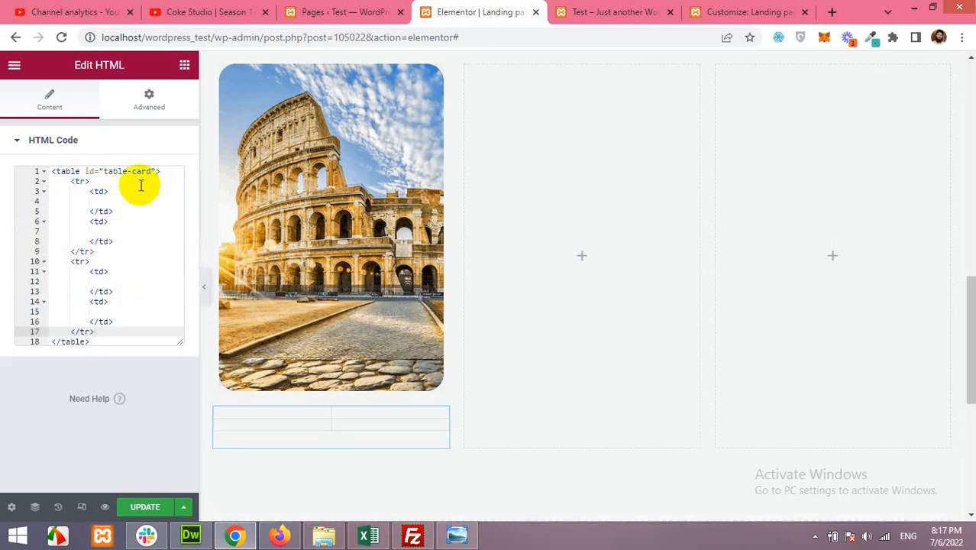
# Step: Copy the text "Rome, Italty" from the Figpea design into the first cell of the table's first row in the HTML code
pyautogui.click(124, 201)
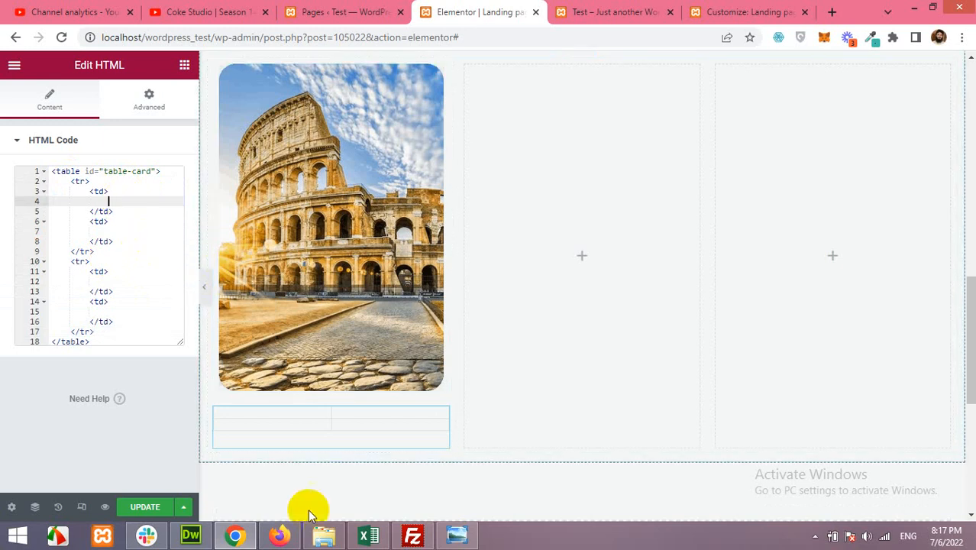
pyautogui.click(281, 537)
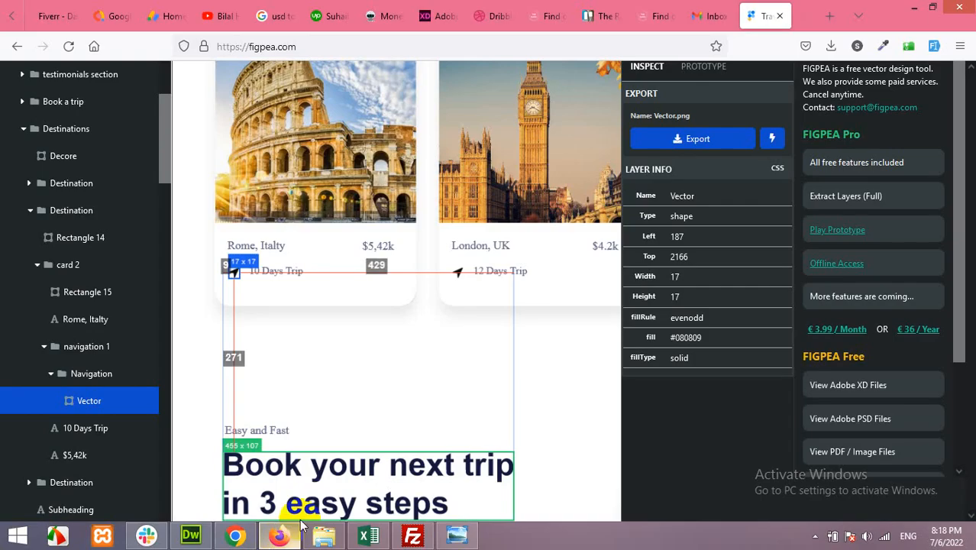
pyautogui.click(276, 251)
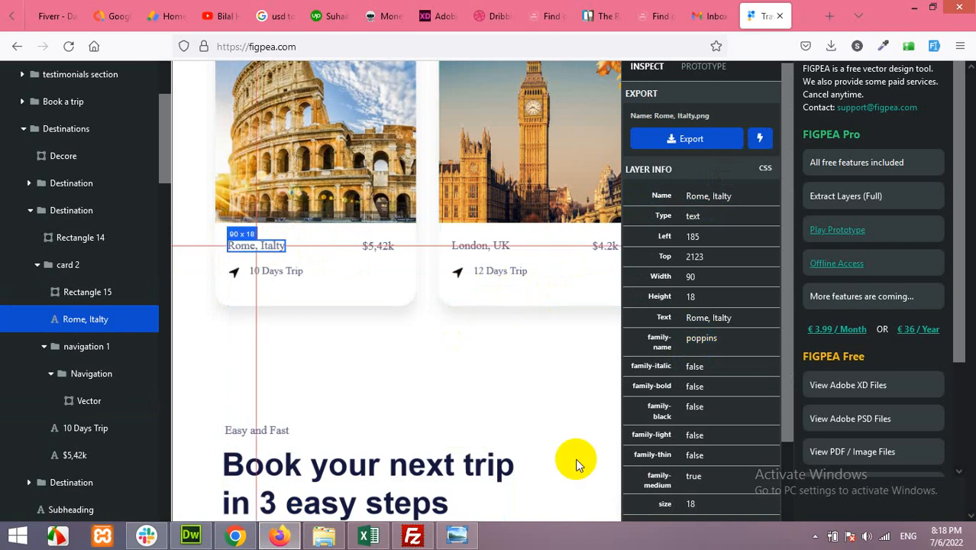
pyautogui.click(191, 534)
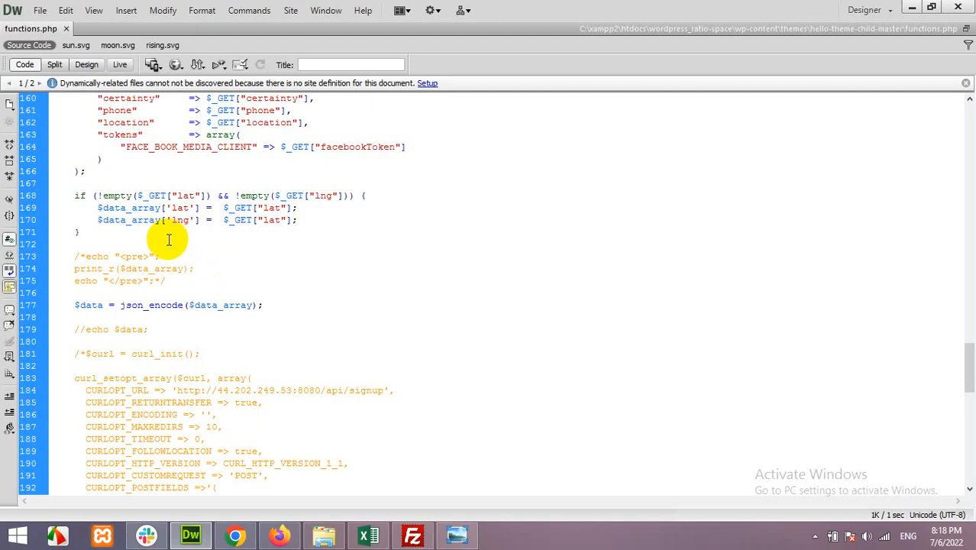
pyautogui.click(236, 536)
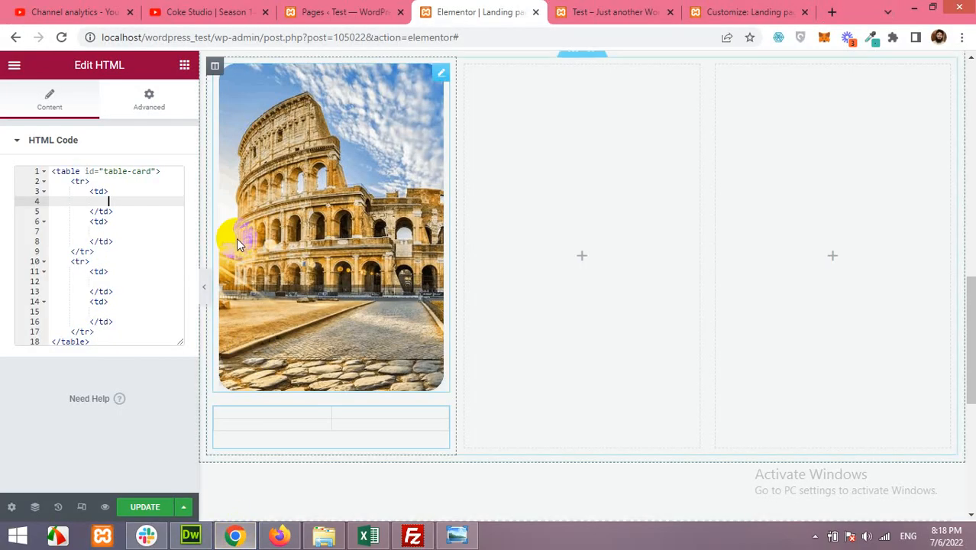
pyautogui.click(135, 202)
pyautogui.write('Rome, Italty')
# Step: Copy the Rome card's price "$5,42k" from the Figpea design into the second cell of the first row
pyautogui.click(125, 233)
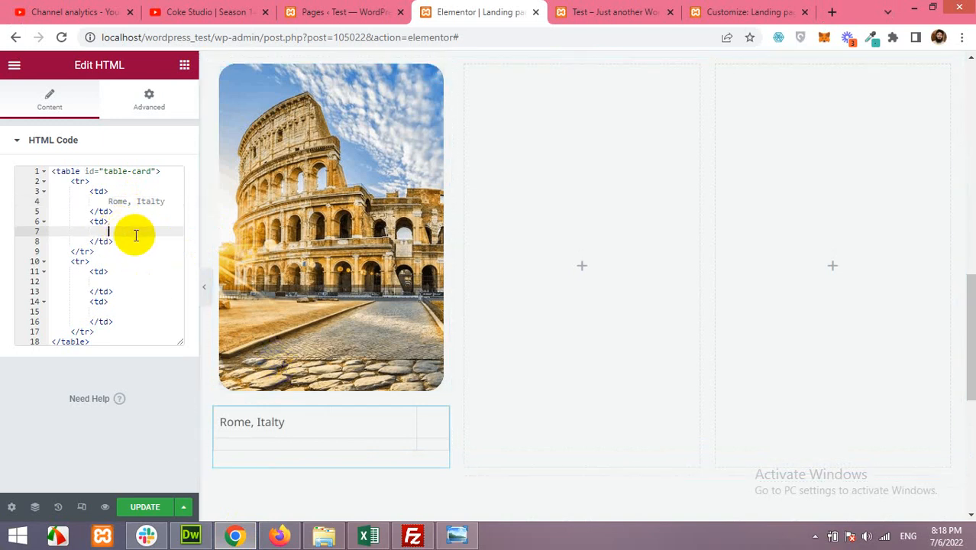
pyautogui.click(204, 533)
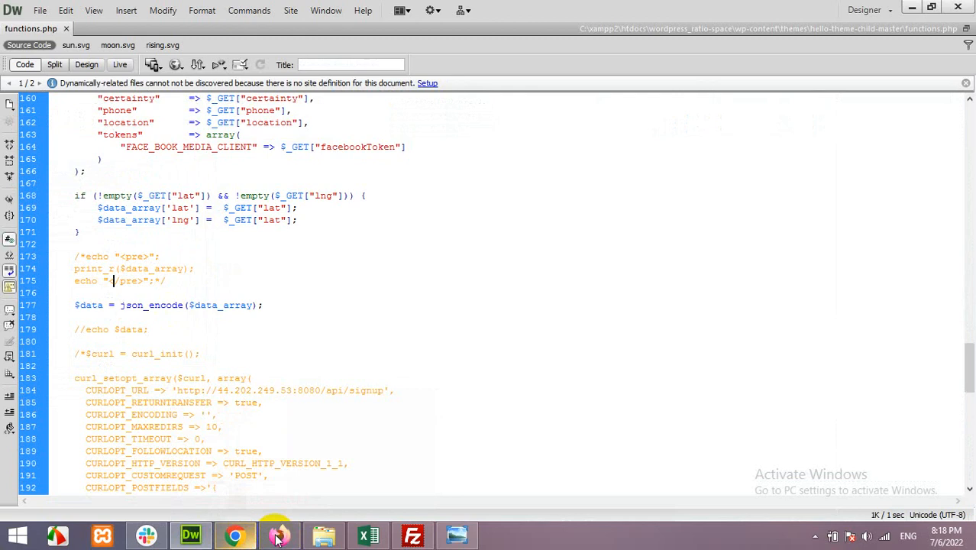
pyautogui.click(277, 539)
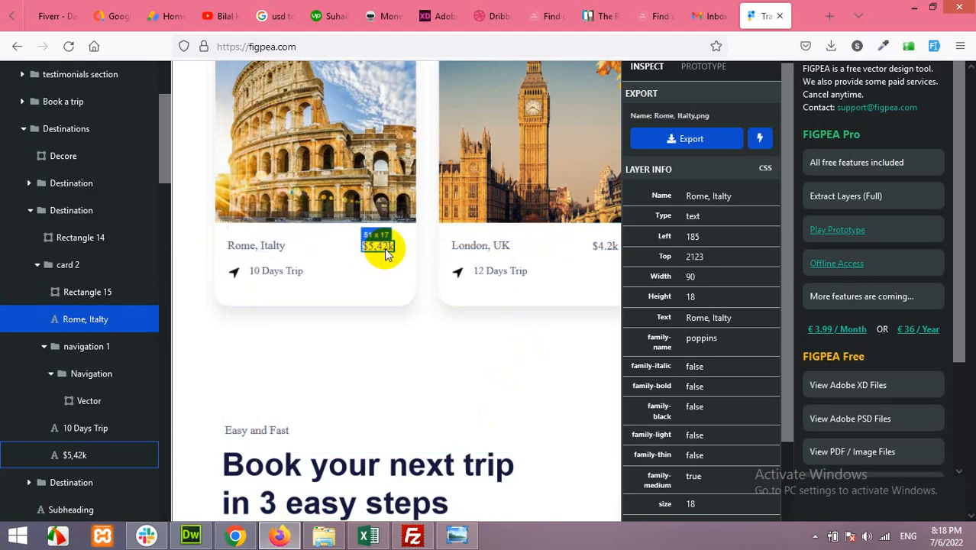
pyautogui.click(384, 251)
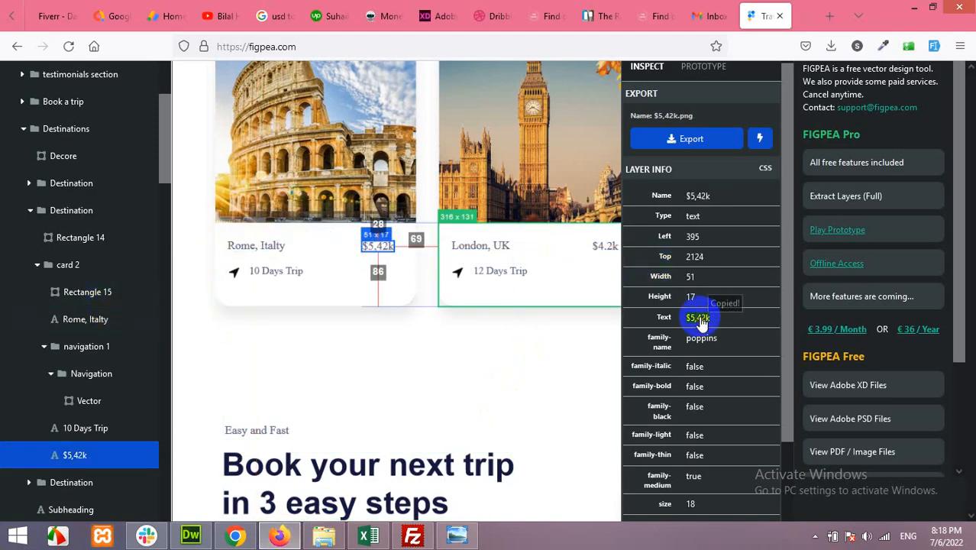
pyautogui.click(191, 534)
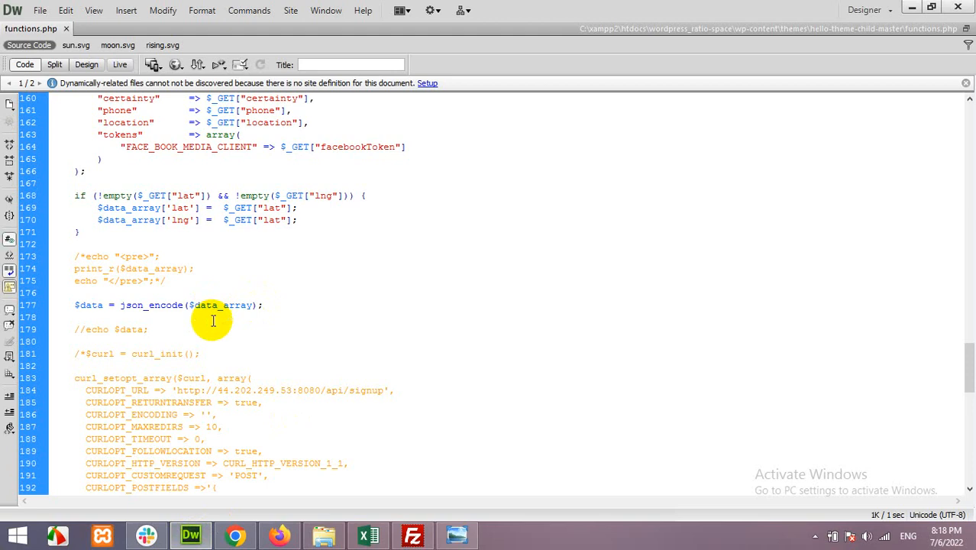
pyautogui.click(235, 534)
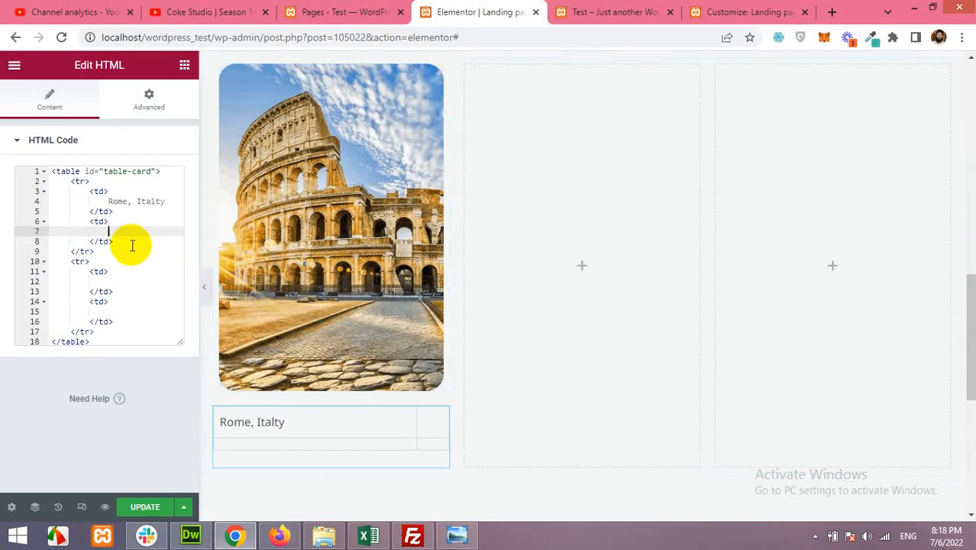
# Step: Copy "10 Days Trip" from the Figpea design into the second row's second cell and add an img tag with empty src to its first cell
pyautogui.click(279, 534)
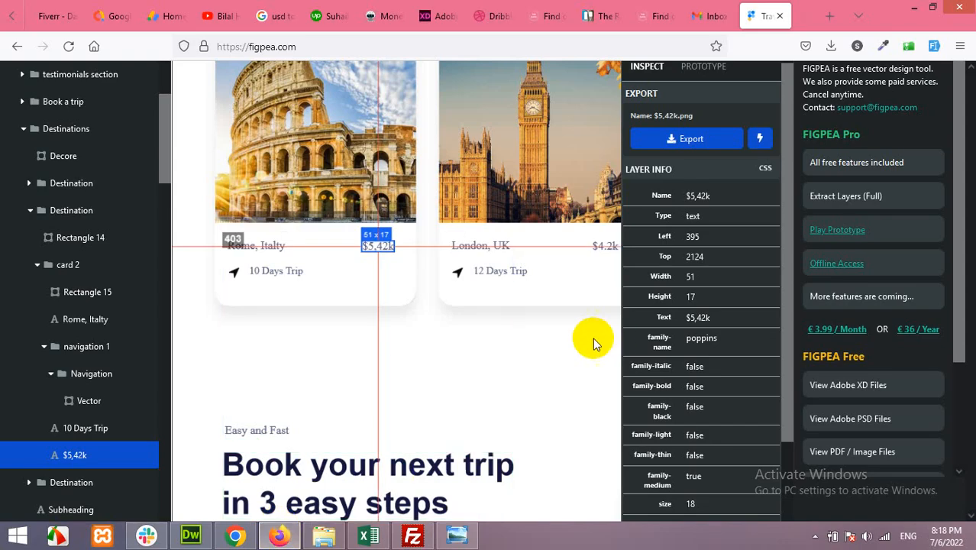
pyautogui.click(271, 275)
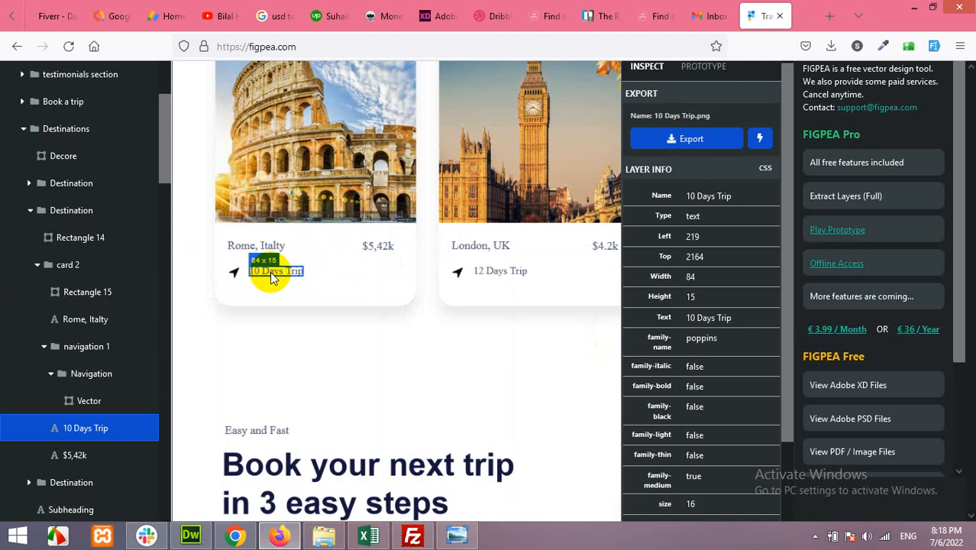
pyautogui.click(703, 318)
pyautogui.click(190, 534)
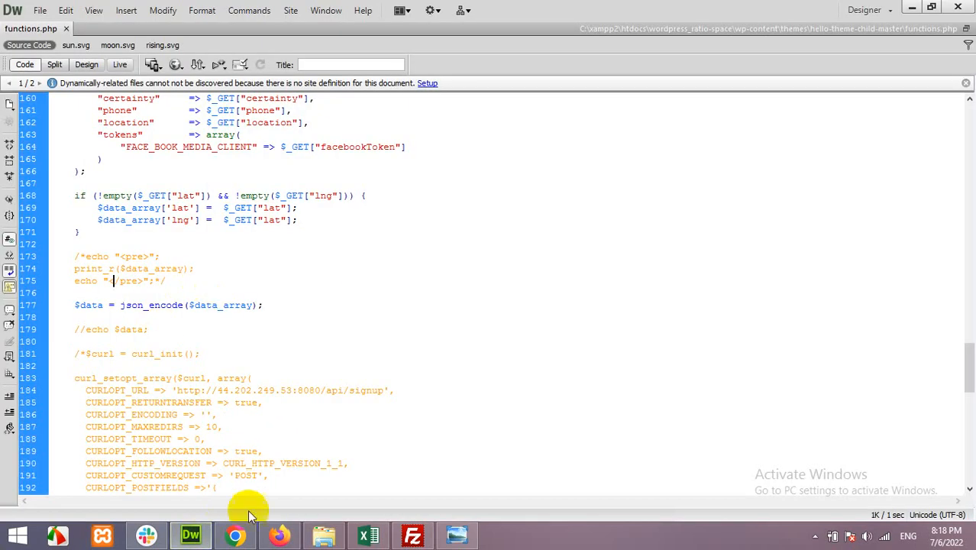
pyautogui.click(243, 537)
pyautogui.click(109, 311)
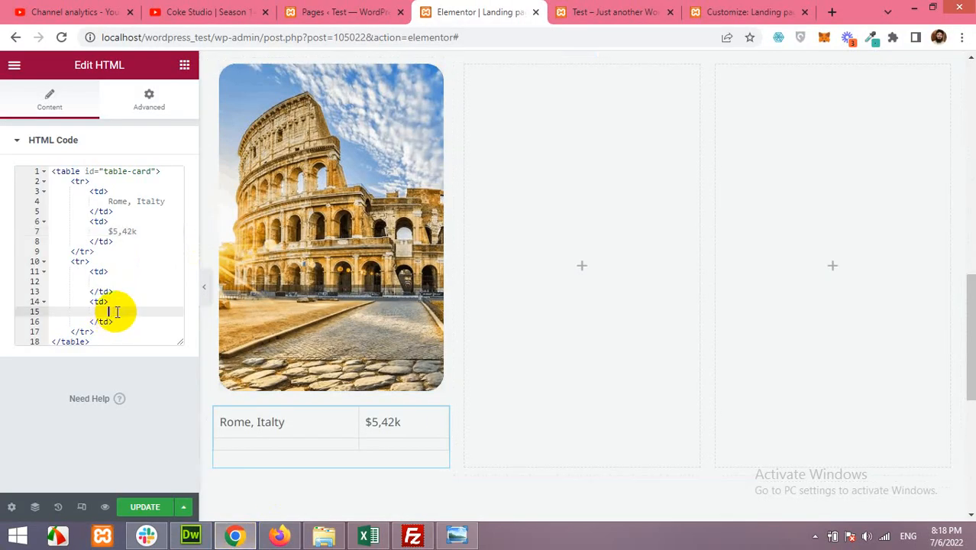
pyautogui.hotkey('ctrl', 'v')
pyautogui.click(139, 281)
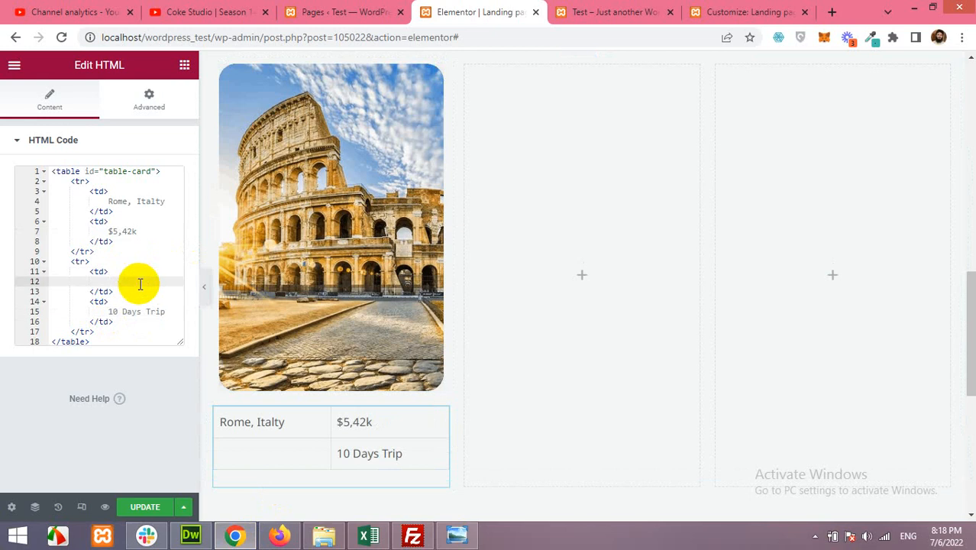
pyautogui.write('<img src="">')
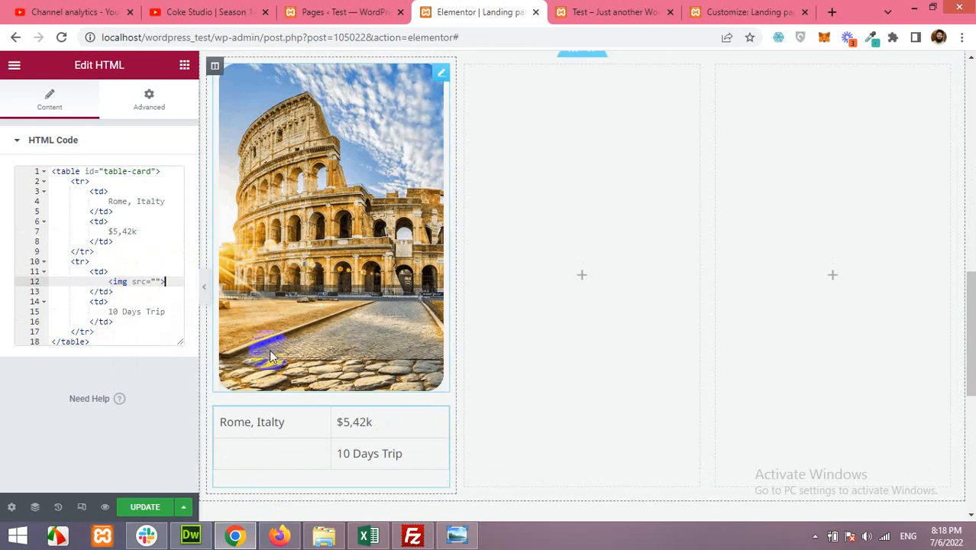
# Step: Upload Vector.png from the Assets folder to the WordPress media library and insert its URL as the img tag's src in the table code
pyautogui.click(321, 11)
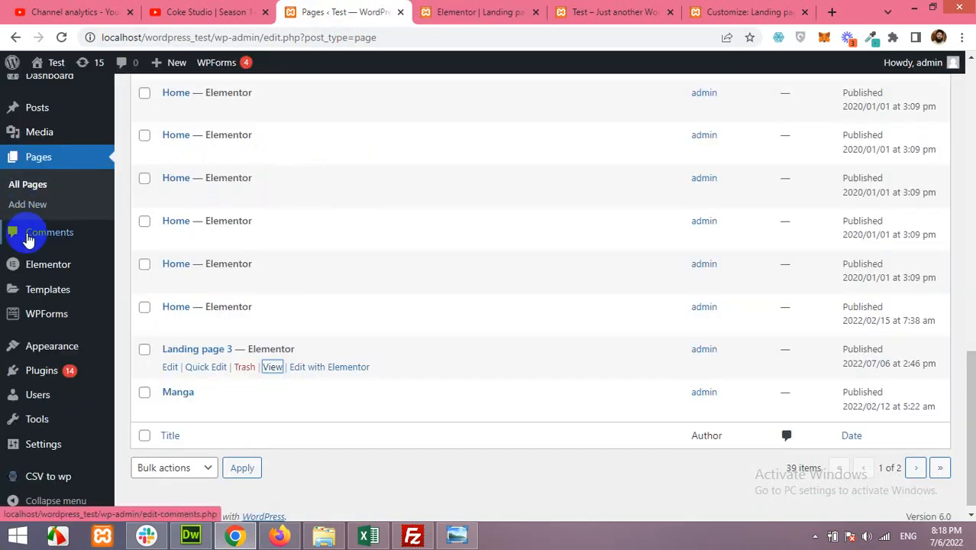
pyautogui.moveTo(45, 133)
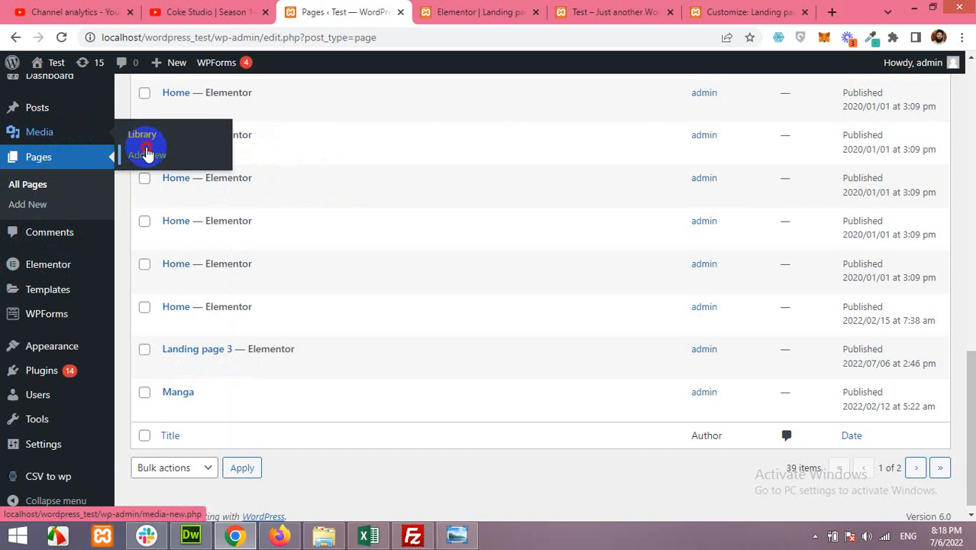
pyautogui.click(147, 155)
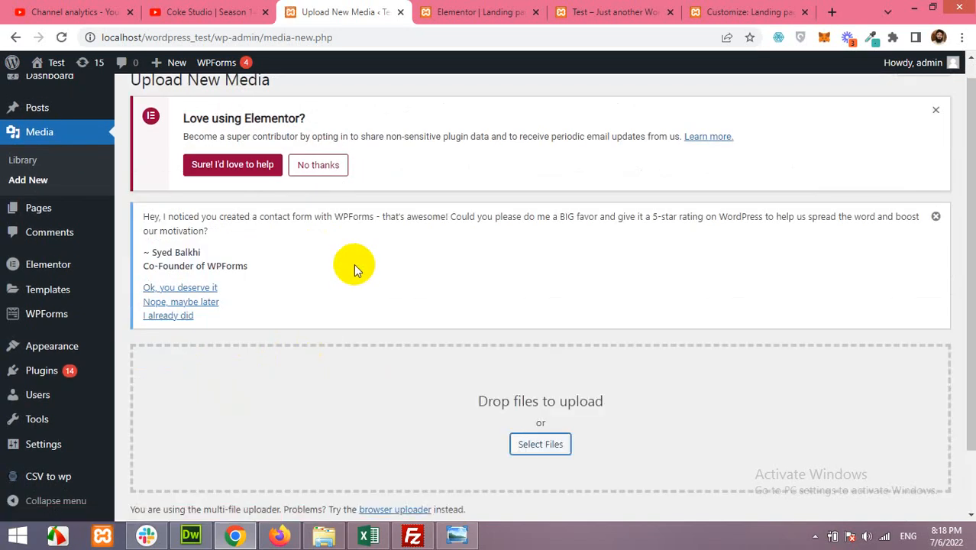
pyautogui.click(537, 453)
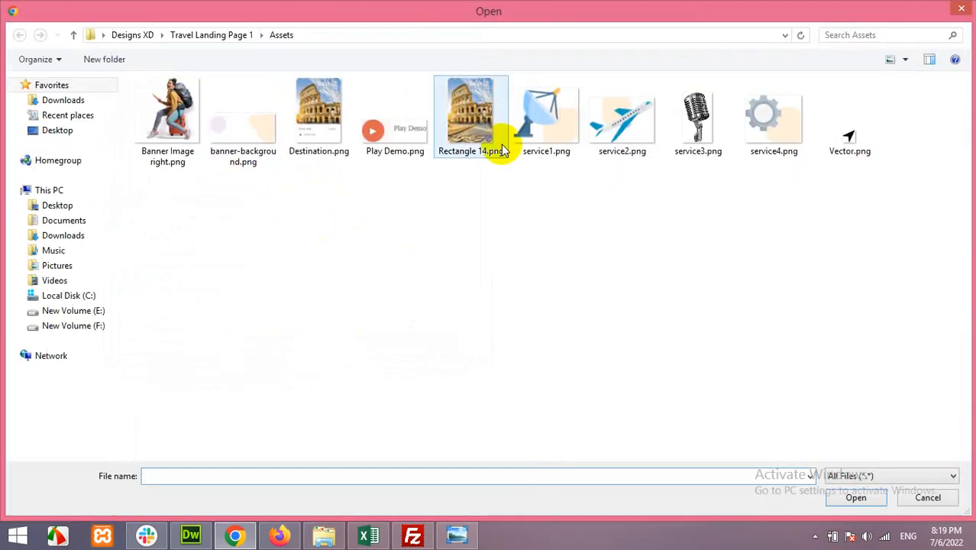
pyautogui.click(856, 135)
pyautogui.click(856, 497)
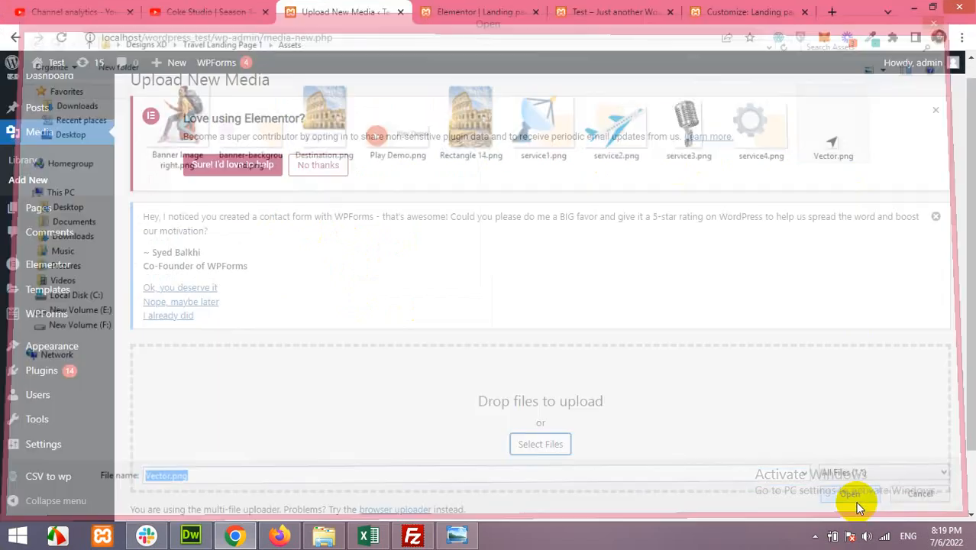
pyautogui.scroll(-2, 600, 348)
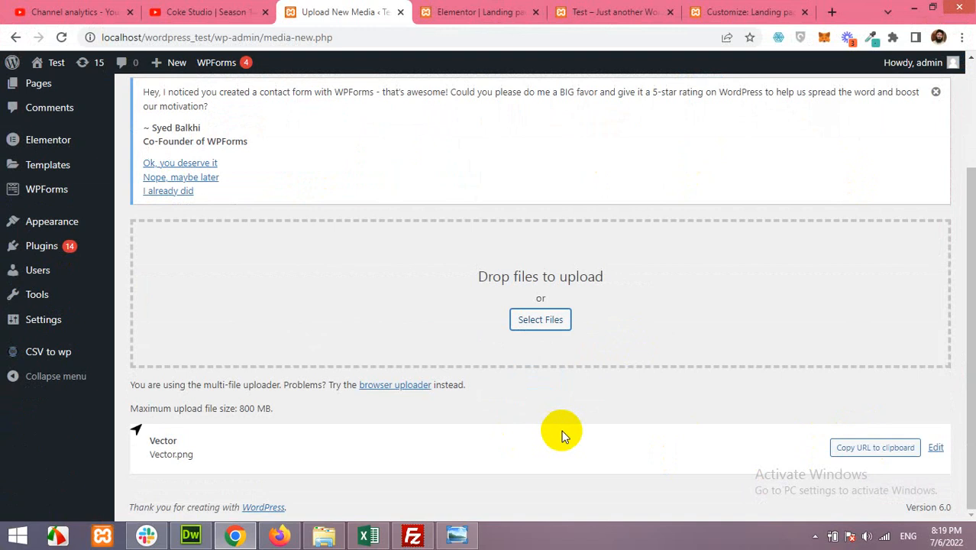
pyautogui.click(887, 451)
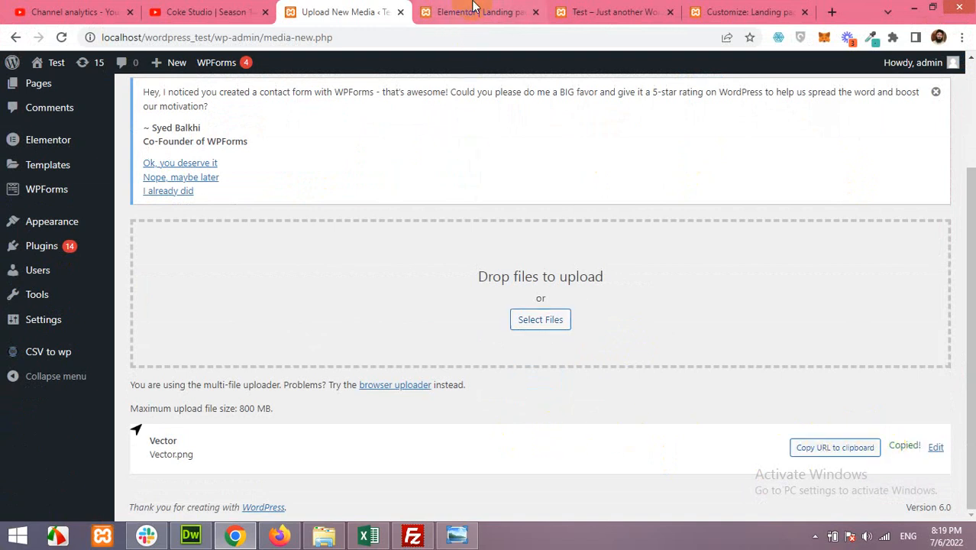
pyautogui.click(469, 13)
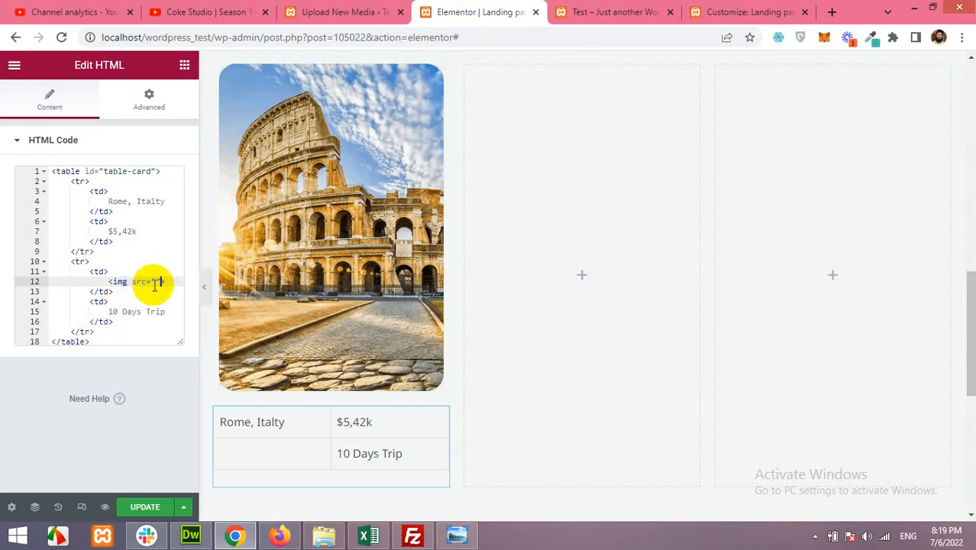
pyautogui.hotkey('ctrl', 'v')
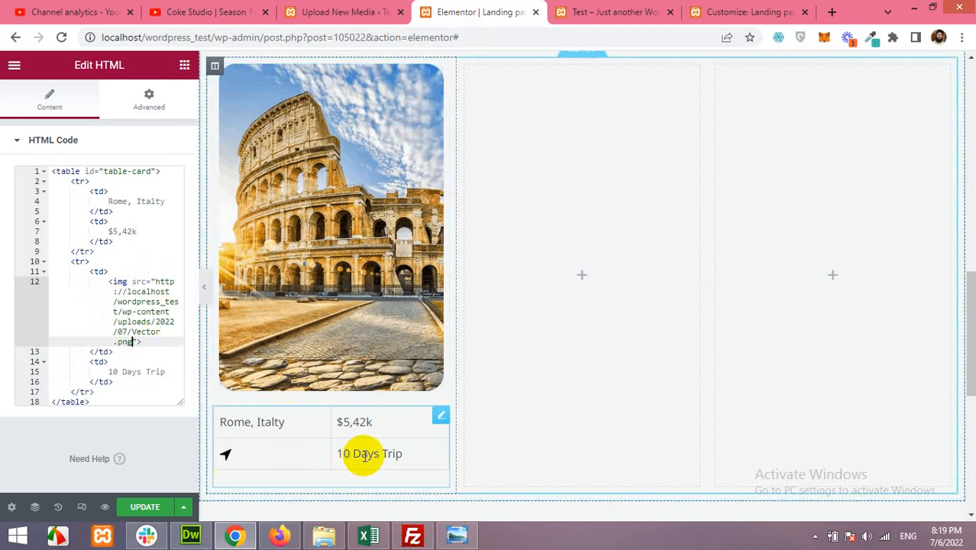
# Step: Move the text "10 Days Trip" from the second cell to directly after the img tag in the first cell and update the page
pyautogui.click(158, 372)
pyautogui.moveTo(159, 372); pyautogui.dragTo(146, 343)
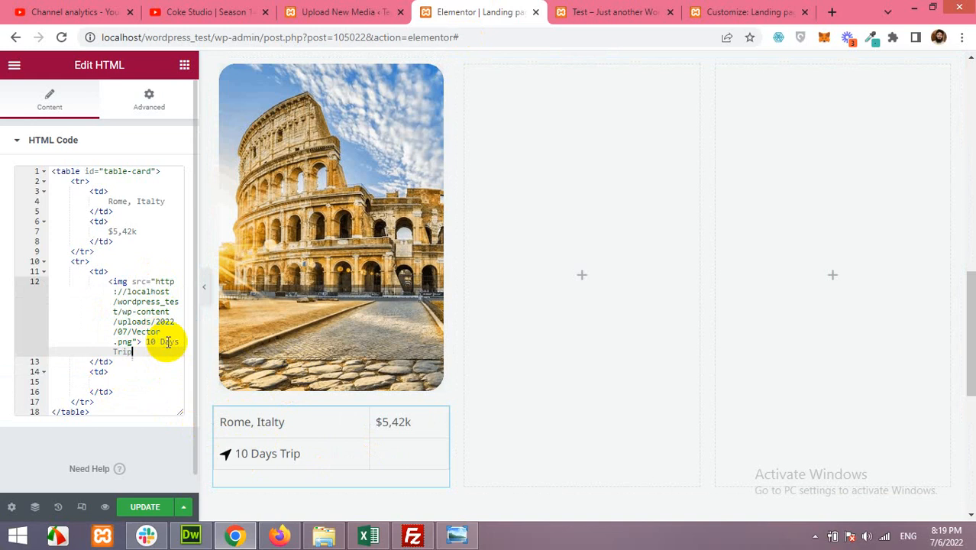
pyautogui.click(147, 511)
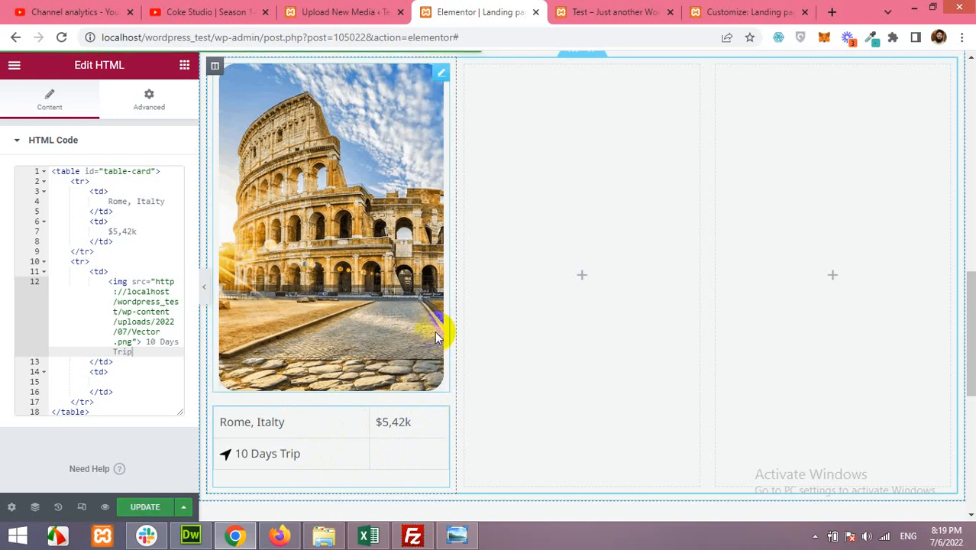
# Step: Examine the complete Rome destination card in the Figpea design and return to the Elementor editor
pyautogui.click(280, 534)
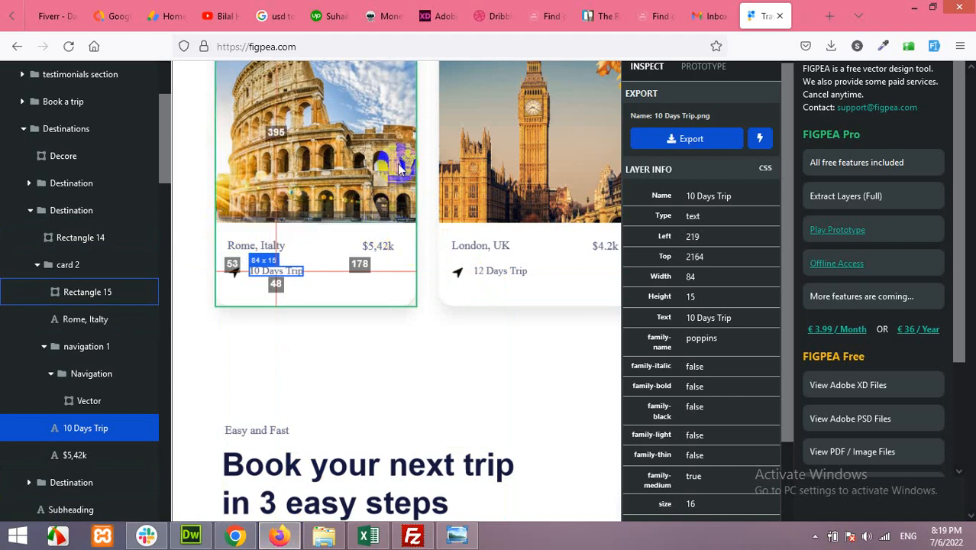
pyautogui.scroll(2, 405, 219)
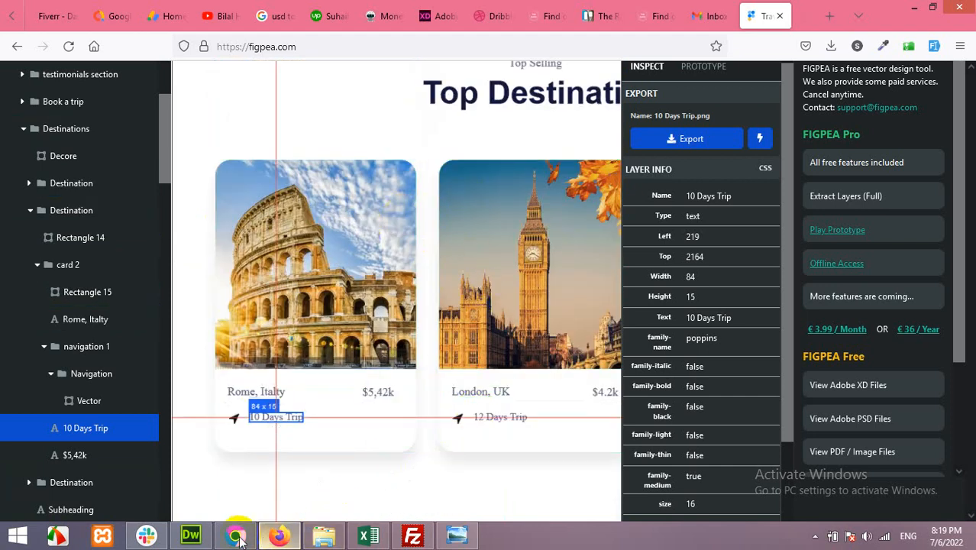
pyautogui.click(191, 535)
pyautogui.click(235, 534)
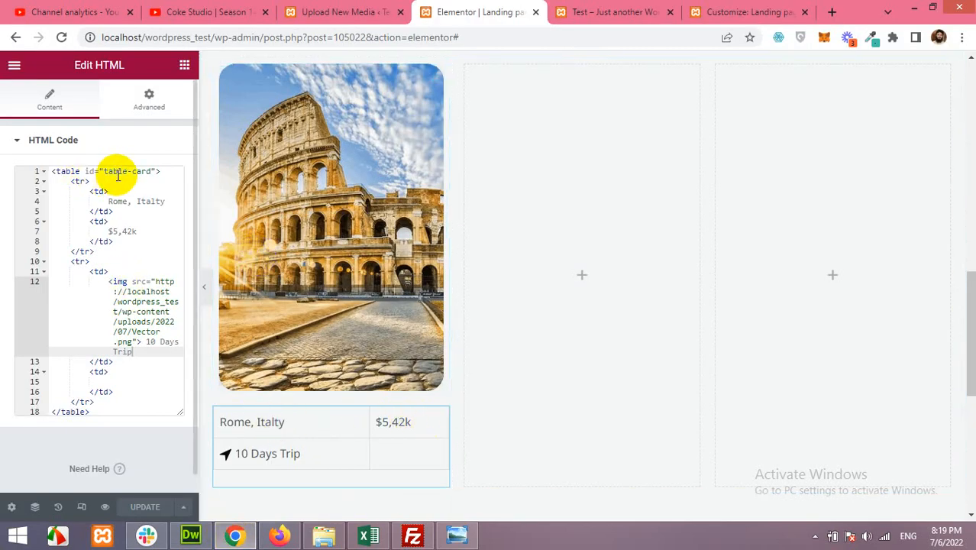
# Step: Copy the table id "table-card" from the HTML code, reload the Customizer page and open its Additional CSS
pyautogui.moveTo(103, 173); pyautogui.dragTo(153, 172)
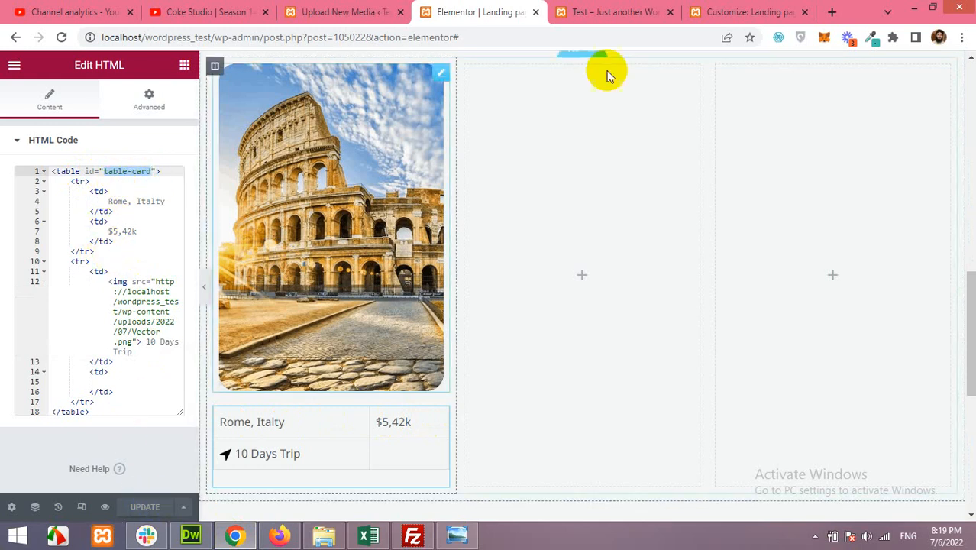
pyautogui.click(745, 11)
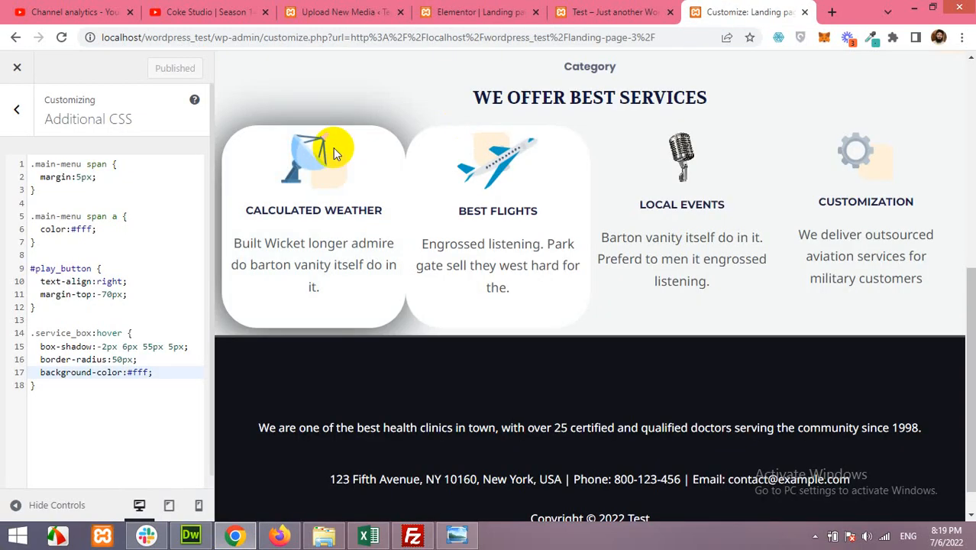
pyautogui.click(62, 38)
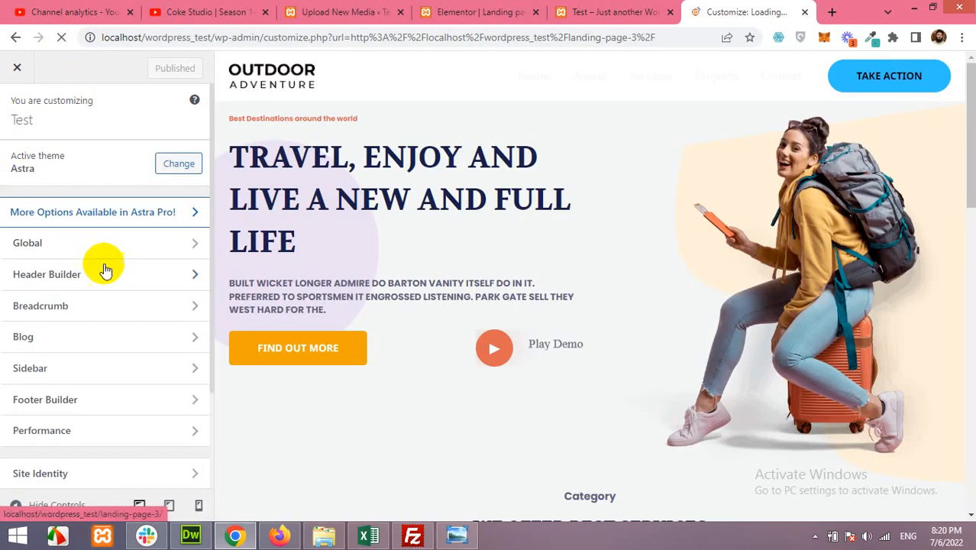
pyautogui.scroll(-2, 92, 306)
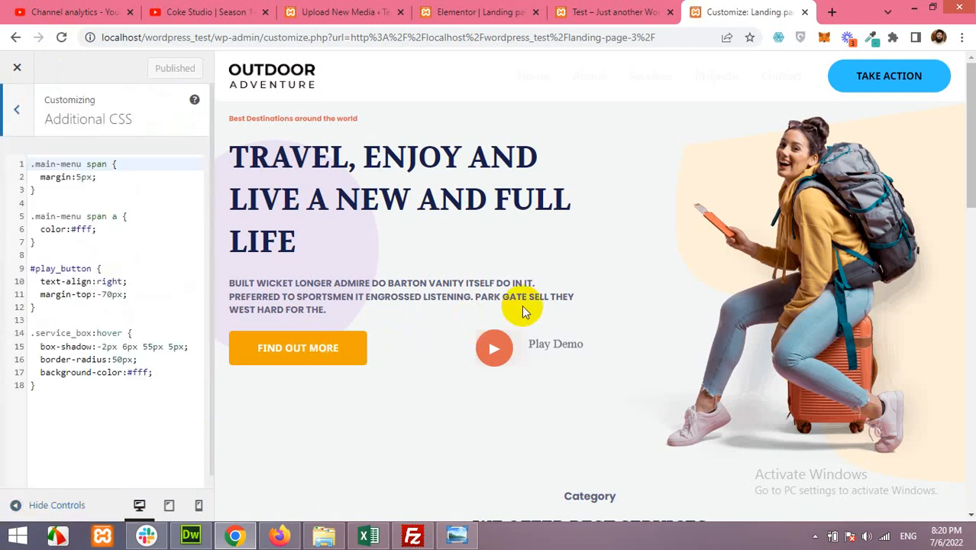
# Step: Add a CSS rule for "#table-card td" with border:none below the service box hover rule
pyautogui.scroll(-6, 504, 290)
pyautogui.scroll(-4, 527, 308)
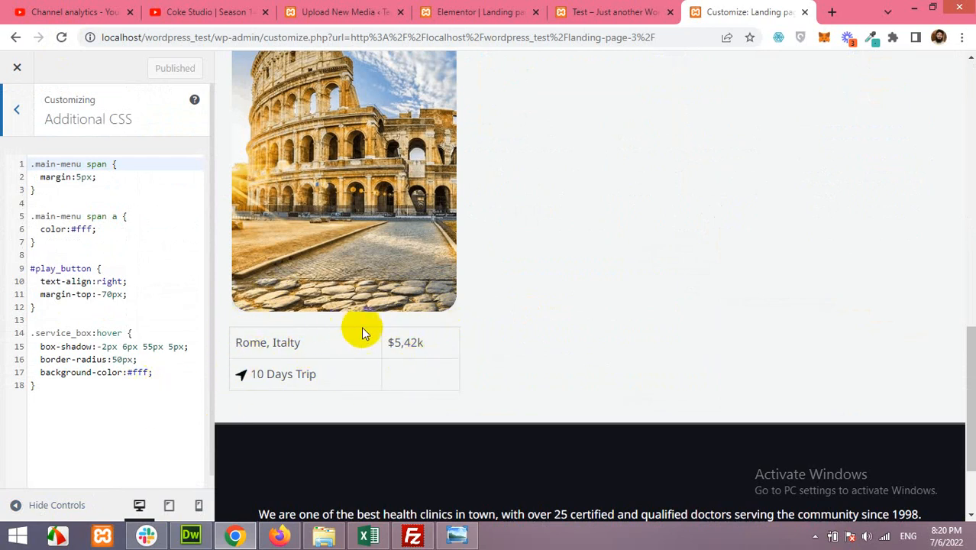
pyautogui.click(66, 395)
pyautogui.press('Return')
pyautogui.press('Return')
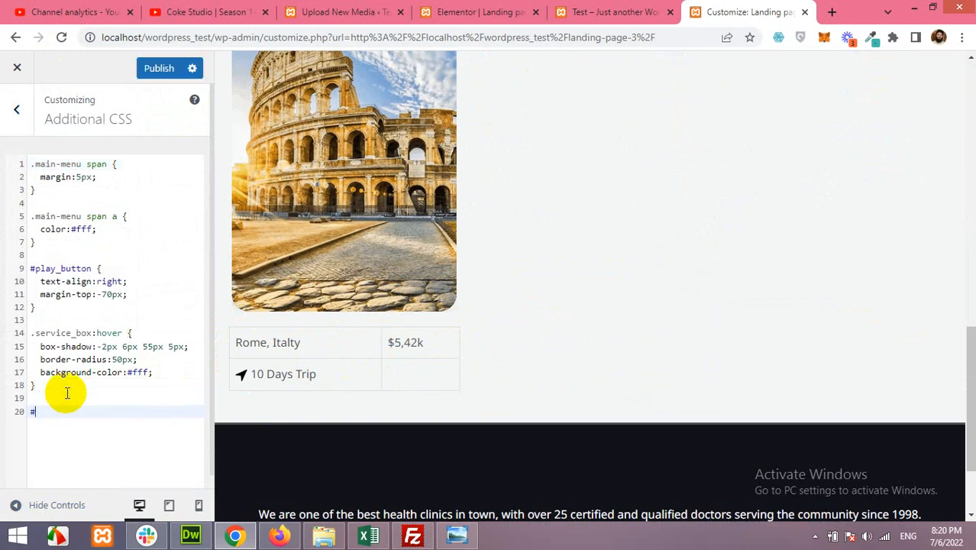
pyautogui.write('#table-card {')
pyautogui.press('Return')
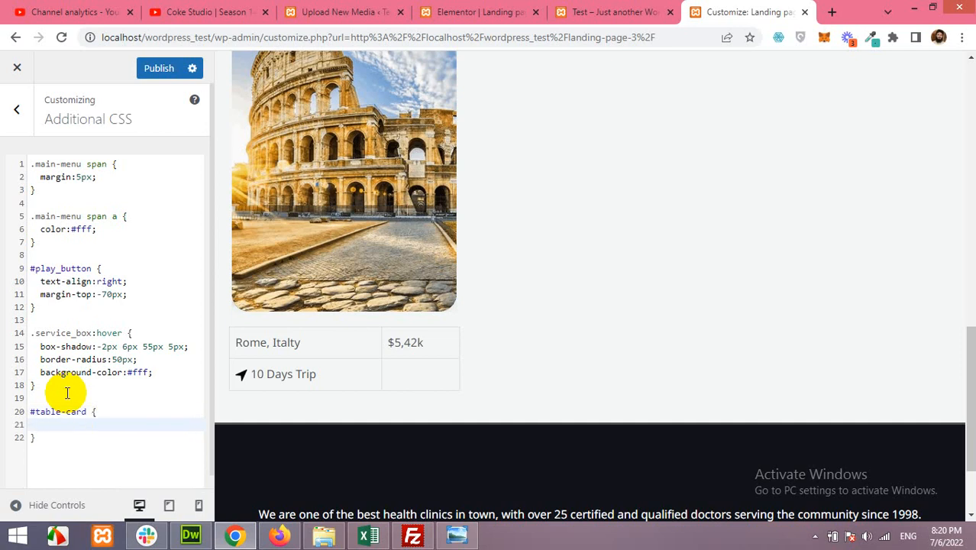
pyautogui.press('Up')
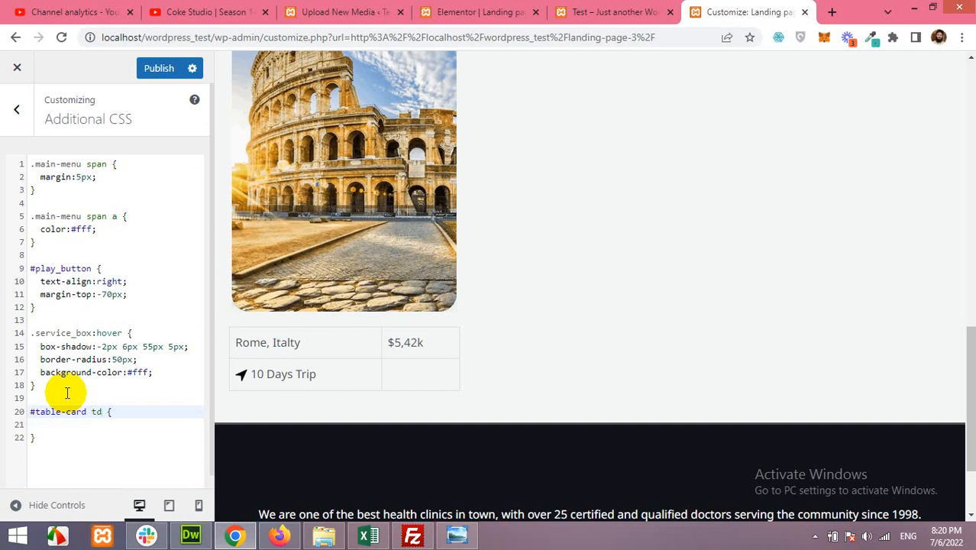
pyautogui.press('Down')
pyautogui.write('border:')
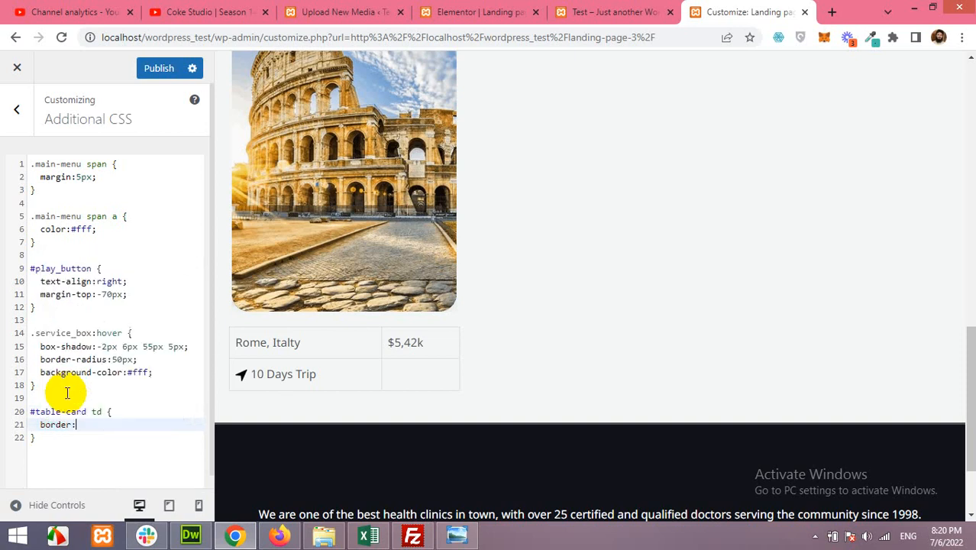
pyautogui.write('none;')
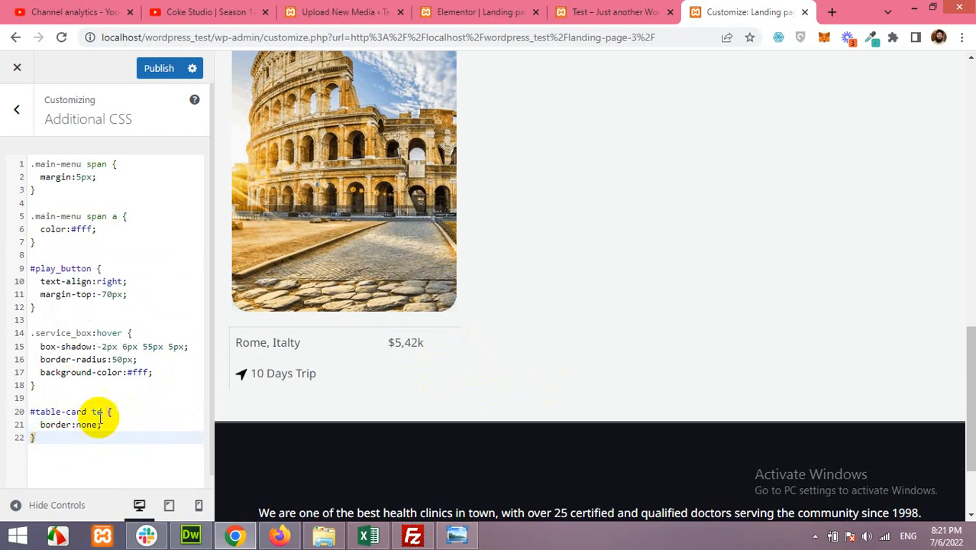
# Step: Add a separate "#table-card" rule with border:none, reusing the selector from the td rule
pyautogui.moveTo(91, 412); pyautogui.dragTo(21, 417)
pyautogui.hotkey('ctrl', 'c')
pyautogui.click(44, 440)
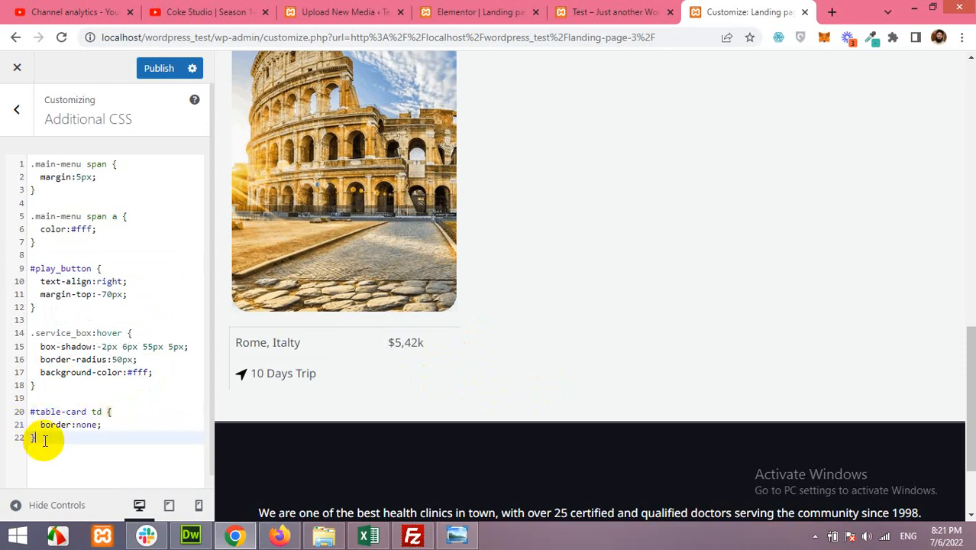
pyautogui.press('Return')
pyautogui.press('Return')
pyautogui.hotkey('ctrl', 'v')
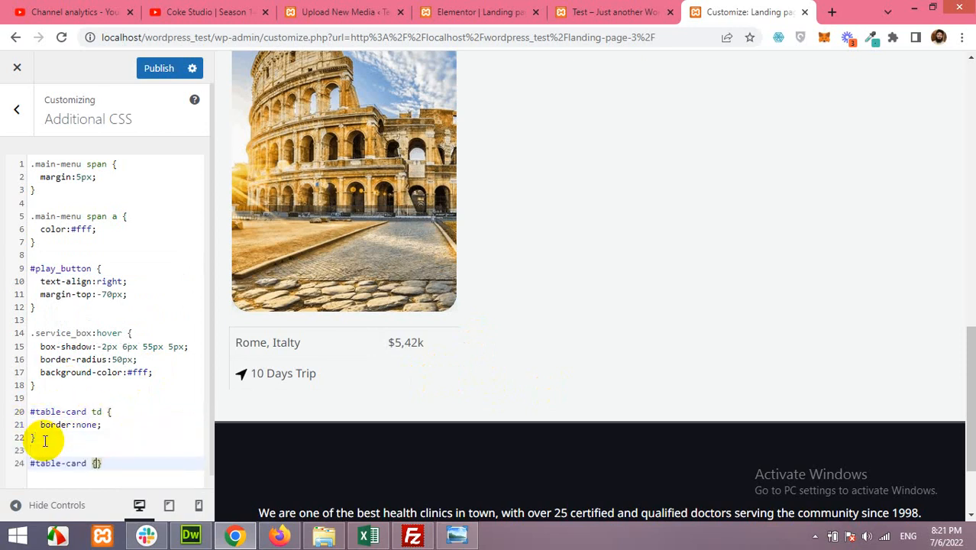
pyautogui.write('{')
pyautogui.press('Return')
pyautogui.write('border:none;')
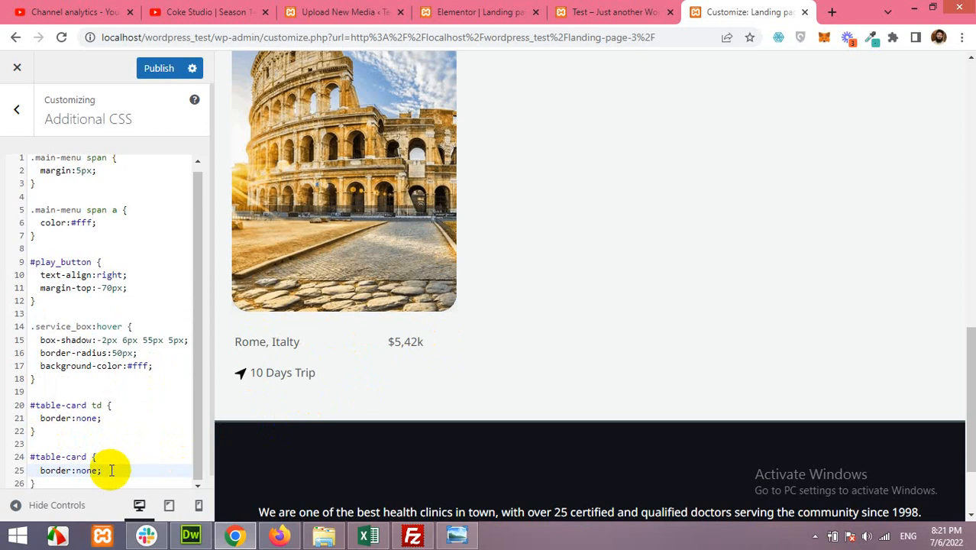
# Step: Give the "#table-card" rule a white background with background-color:#fff
pyautogui.press('Return')
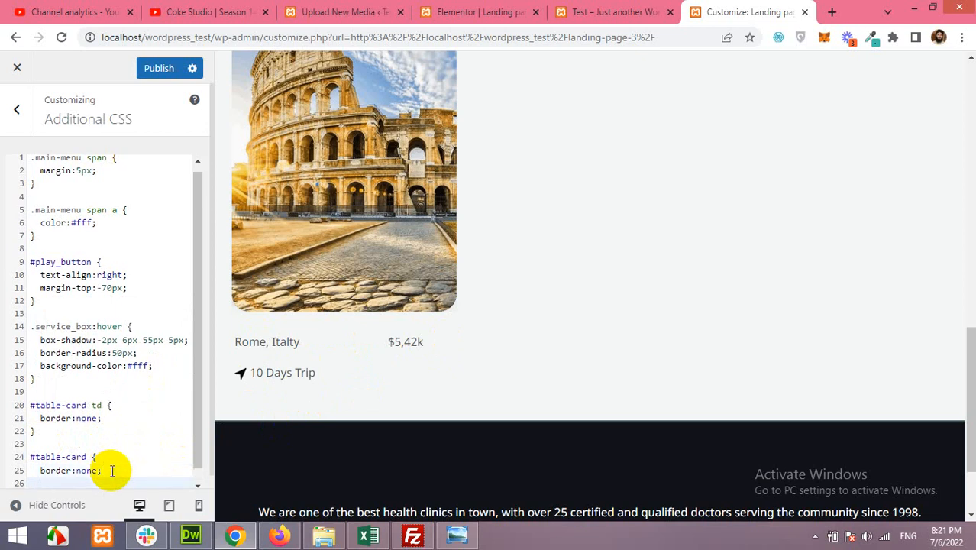
pyautogui.write('backg')
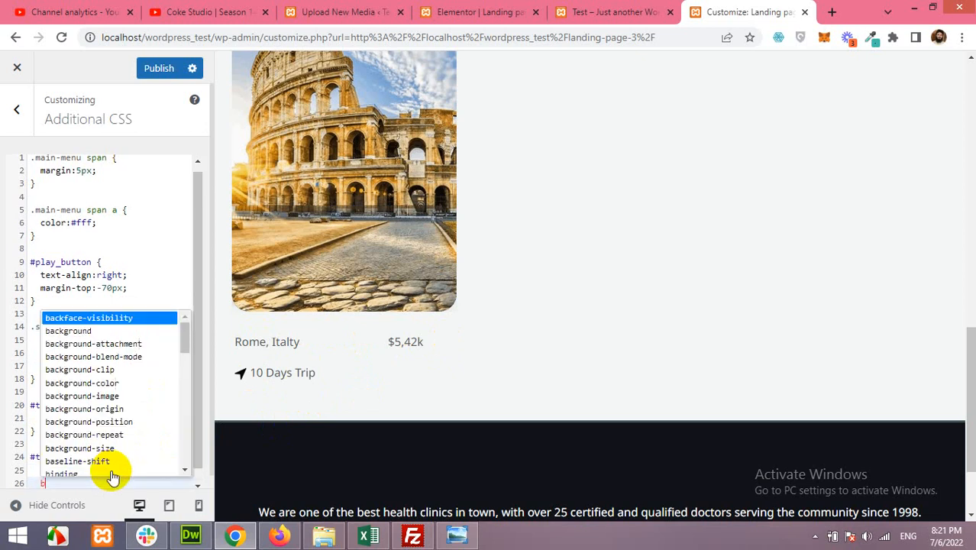
pyautogui.write('-co')
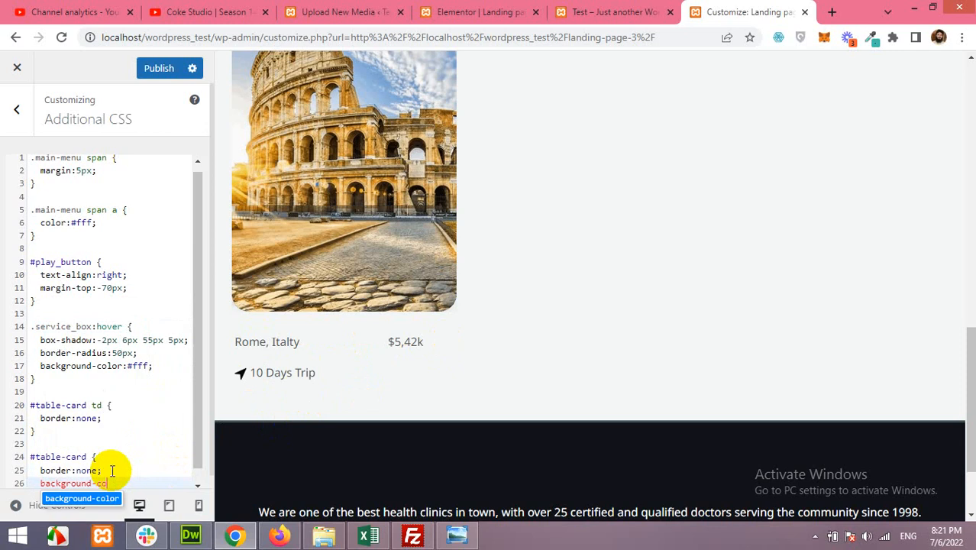
pyautogui.write('lor:')
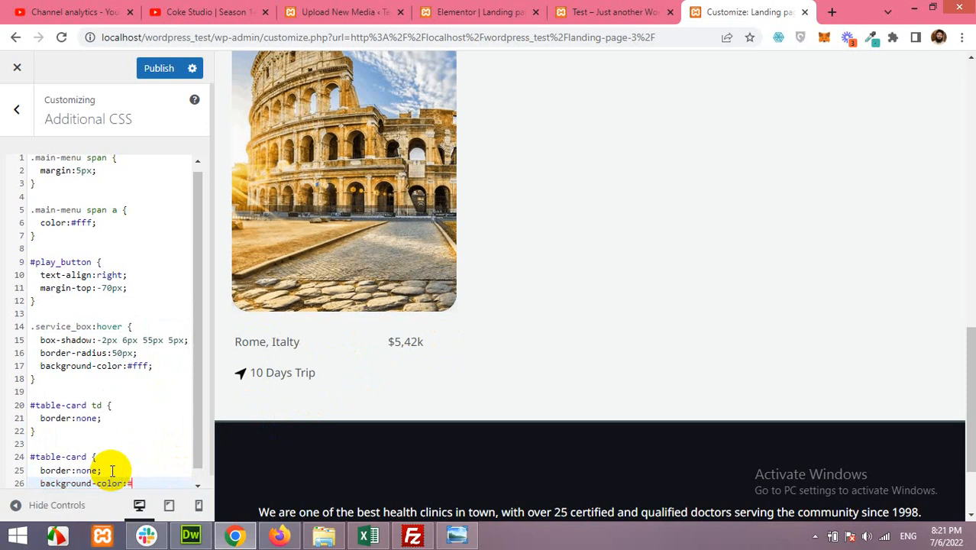
pyautogui.write('#fff;')
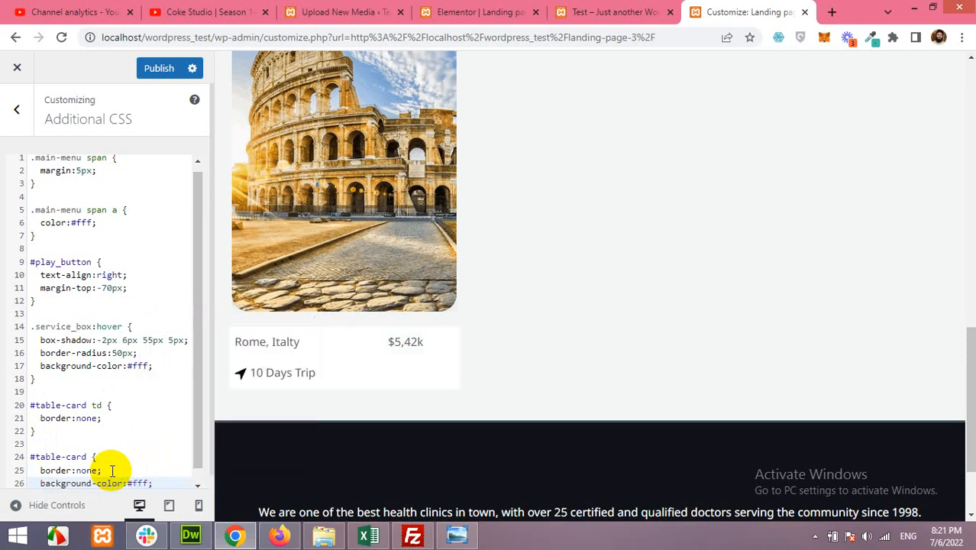
# Step: Add a negative top margin to the "#table-card" rule and adjust it to margin-top:-110px so the table overlaps the Rome image
pyautogui.scroll(-1, 160, 458)
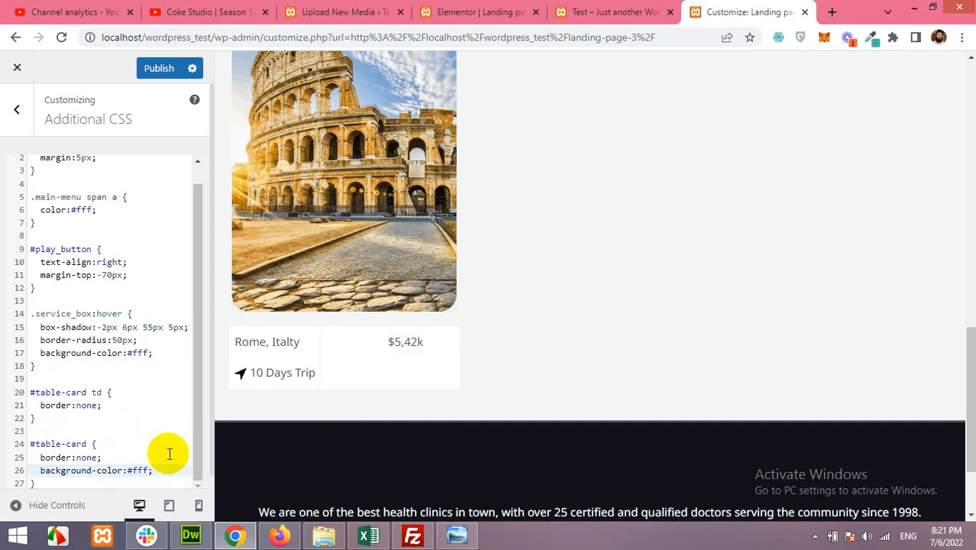
pyautogui.press('Return')
pyautogui.write('margin ')
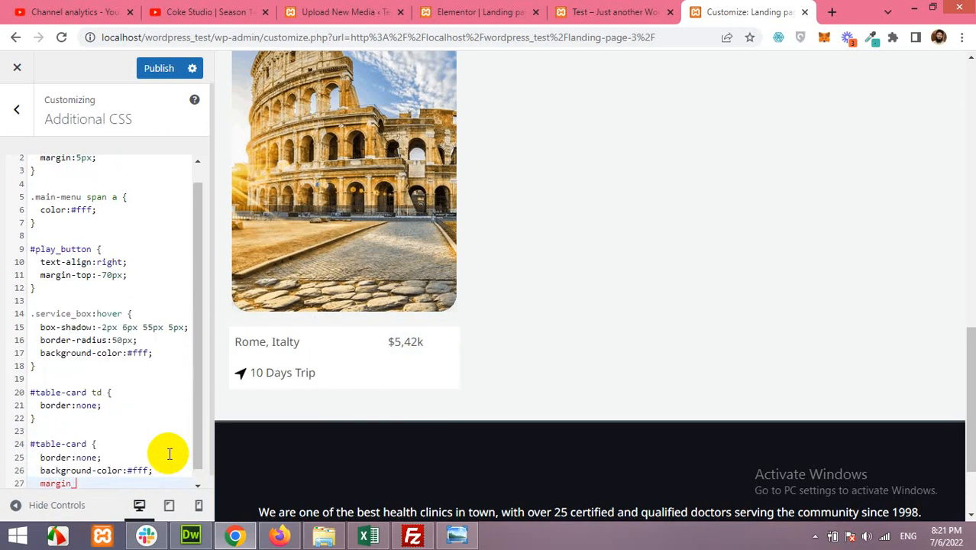
pyautogui.write('-top:')
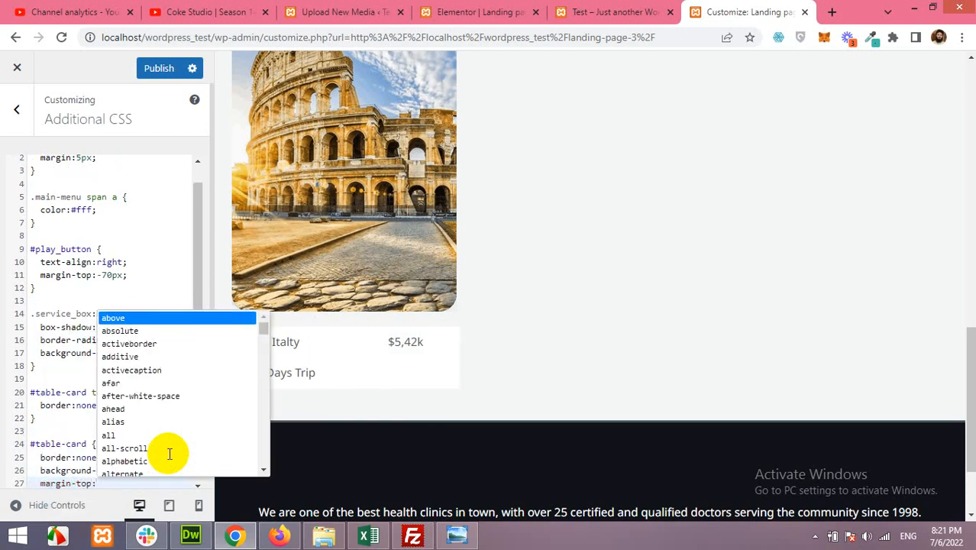
pyautogui.write('-100')
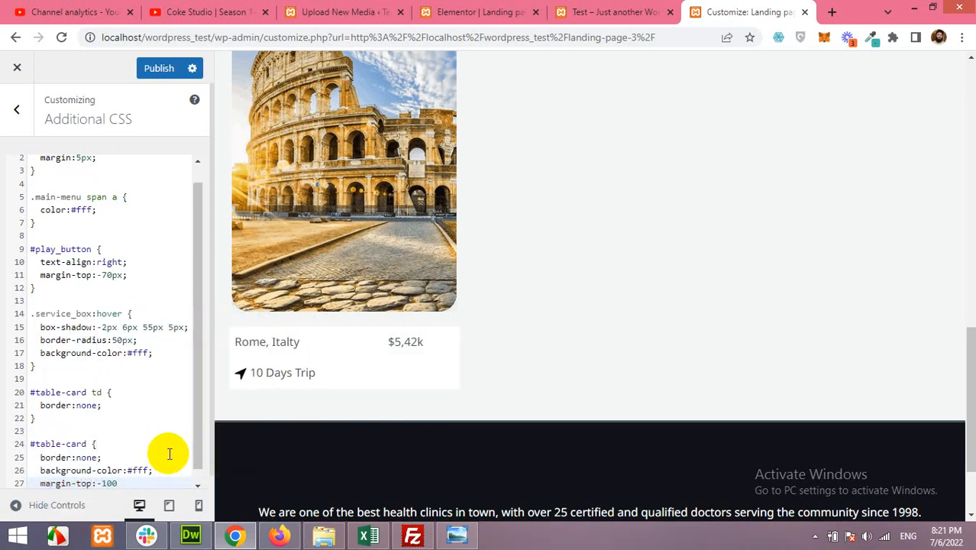
pyautogui.press('BackSpace')
pyautogui.press('BackSpace')
pyautogui.press('BackSpace')
pyautogui.write('0100px')
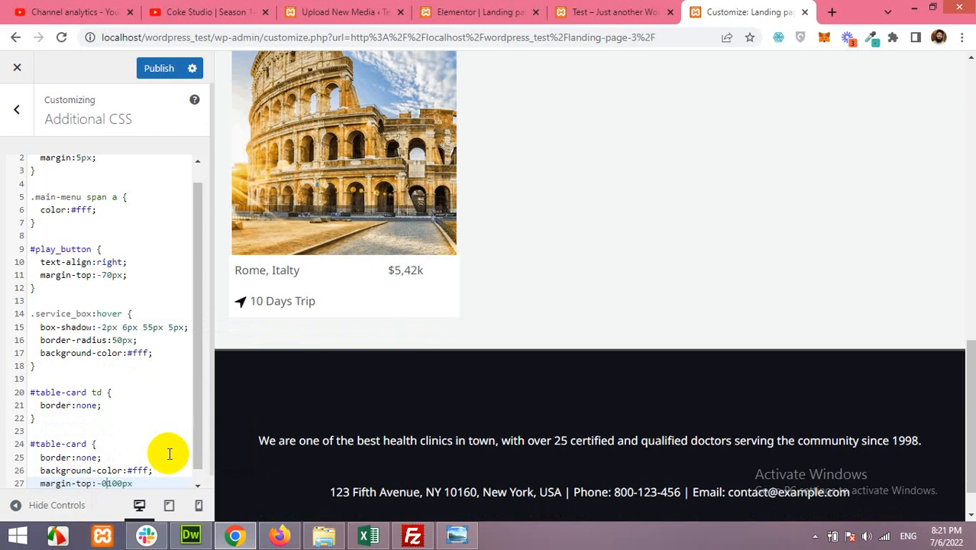
pyautogui.press('BackSpace')
pyautogui.write('2')
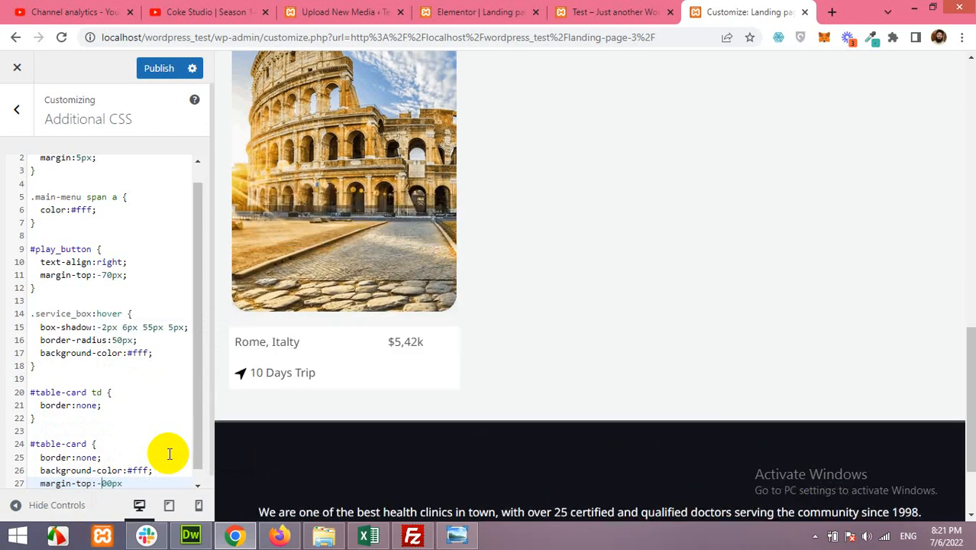
pyautogui.write('1')
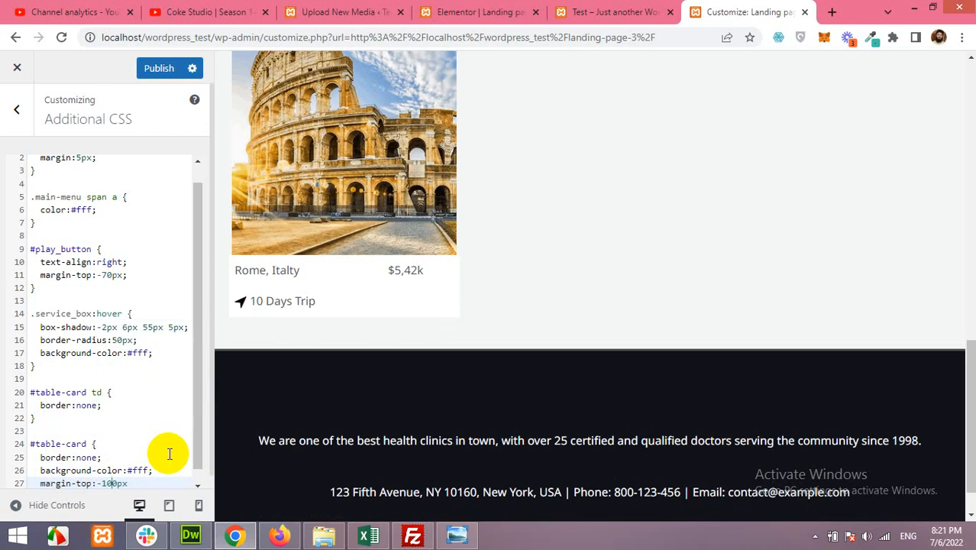
pyautogui.press('BackSpace')
pyautogui.write('3')
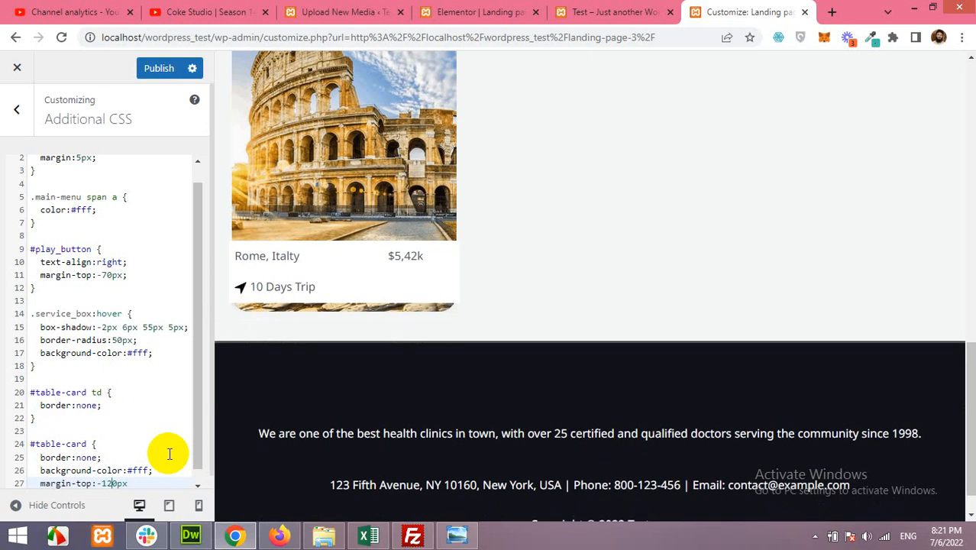
pyautogui.press('BackSpace')
pyautogui.write('1')
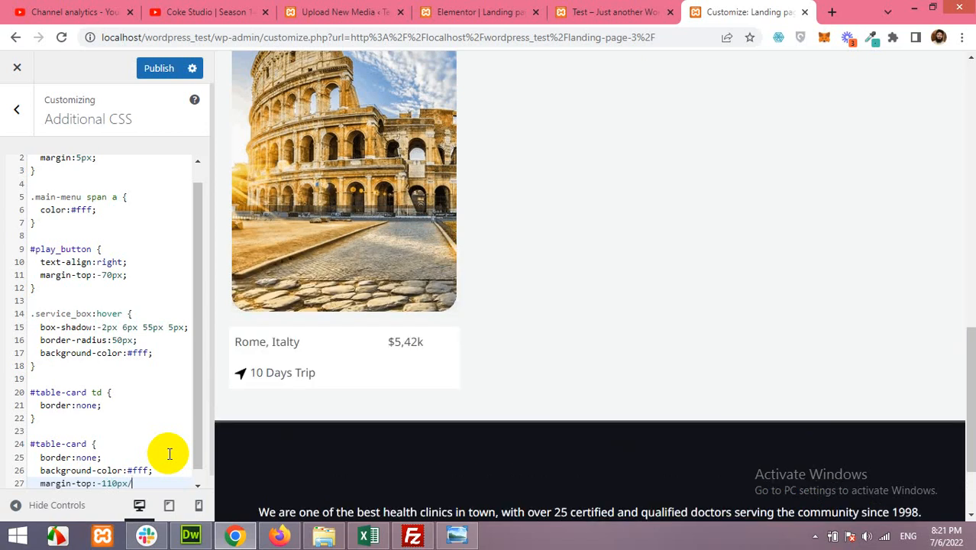
# Step: Add a height property to the "#table-card" rule and set it to 100px
pyautogui.press('Return')
pyautogui.write('he')
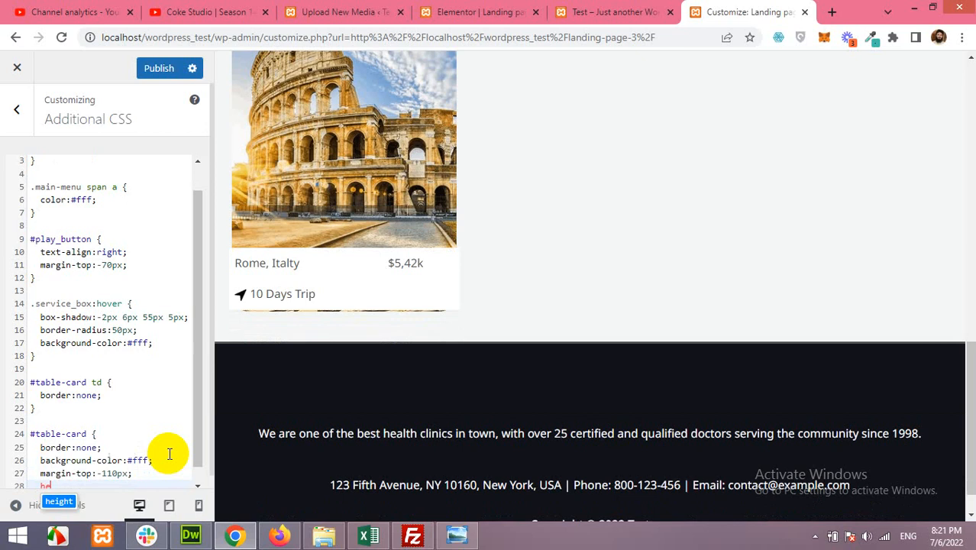
pyautogui.write('ight:50px;')
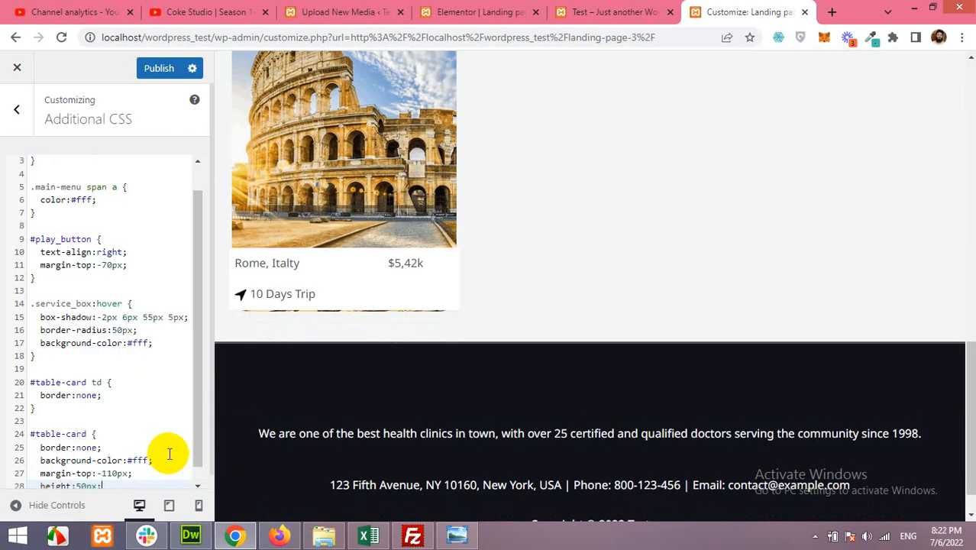
pyautogui.scroll(-1, 149, 382)
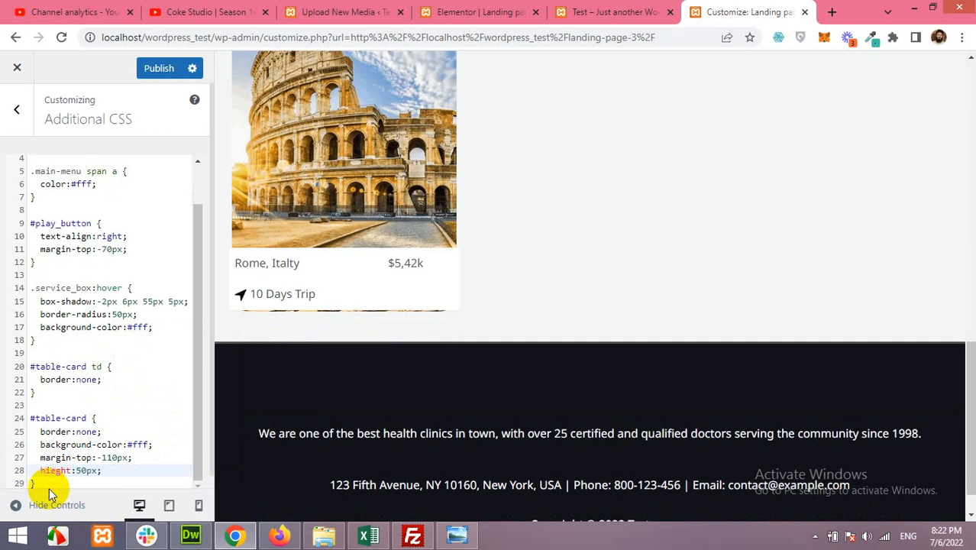
pyautogui.press('BackSpace')
pyautogui.press('BackSpace')
pyautogui.press('BackSpace')
pyautogui.write('hei')
pyautogui.press('Return')
pyautogui.press('BackSpace')
pyautogui.write('10')
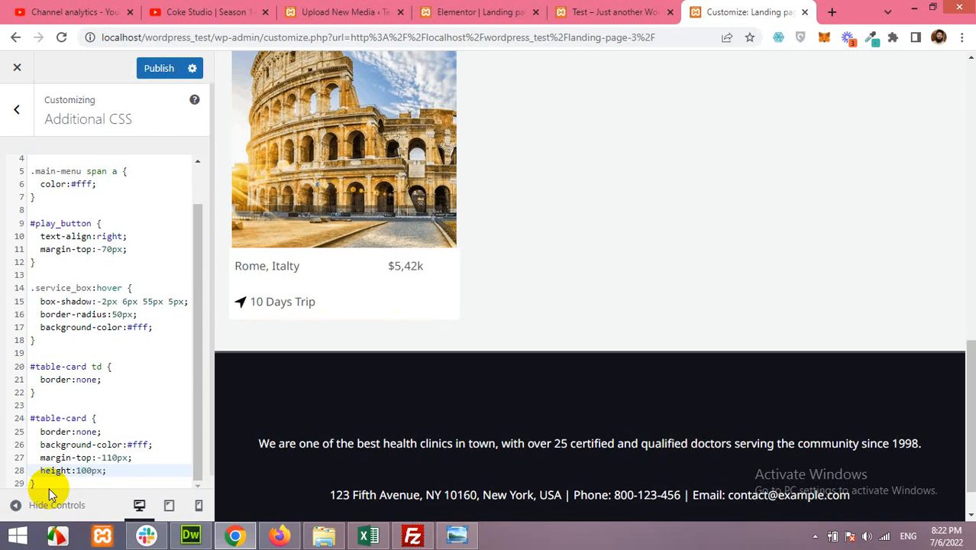
pyautogui.press('Right')
pyautogui.press('Right')
pyautogui.press('Right')
pyautogui.press('Right')
pyautogui.press('Return')
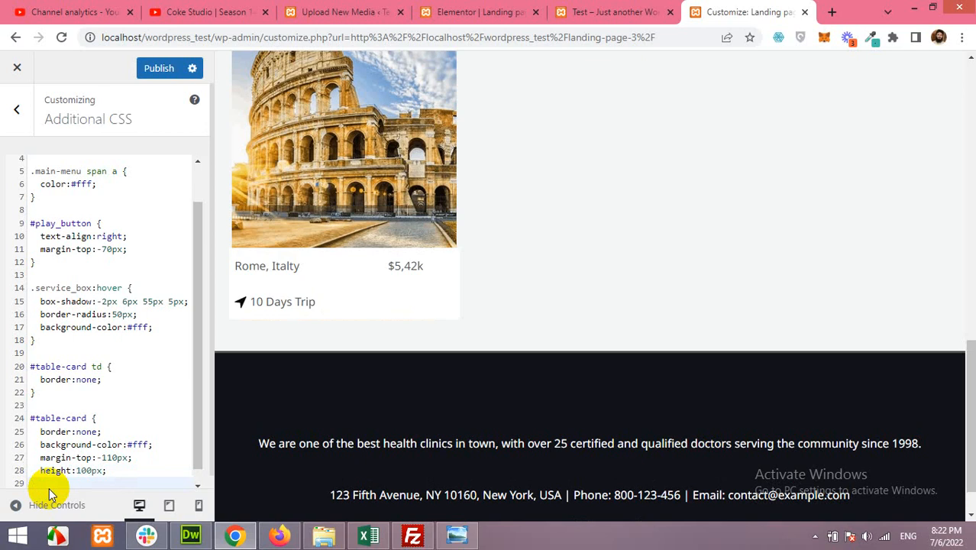
pyautogui.write('margin')
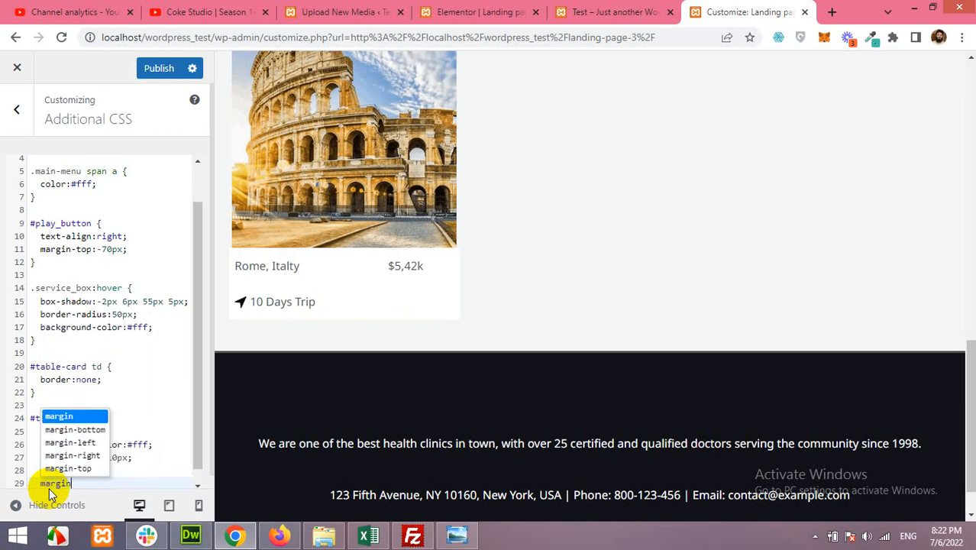
pyautogui.press('BackSpace')
pyautogui.press('BackSpace')
pyautogui.press('BackSpace')
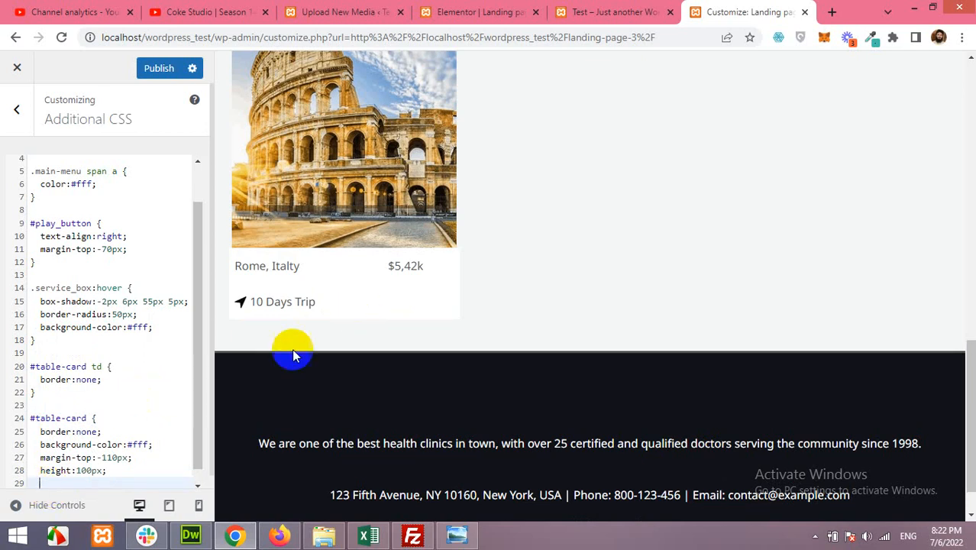
# Step: Publish the additional CSS and reload the landing page in the Elementor editor
pyautogui.scroll(-1, 294, 355)
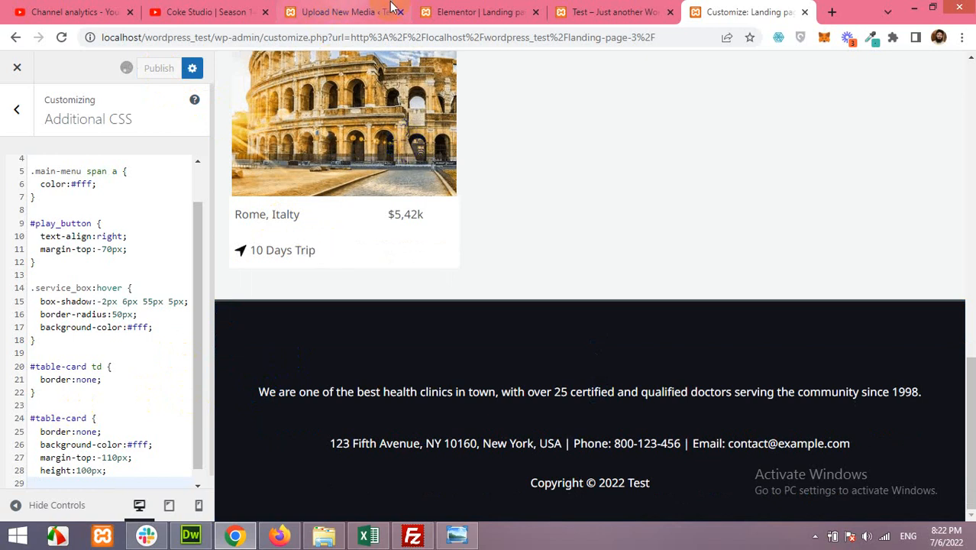
pyautogui.click(468, 11)
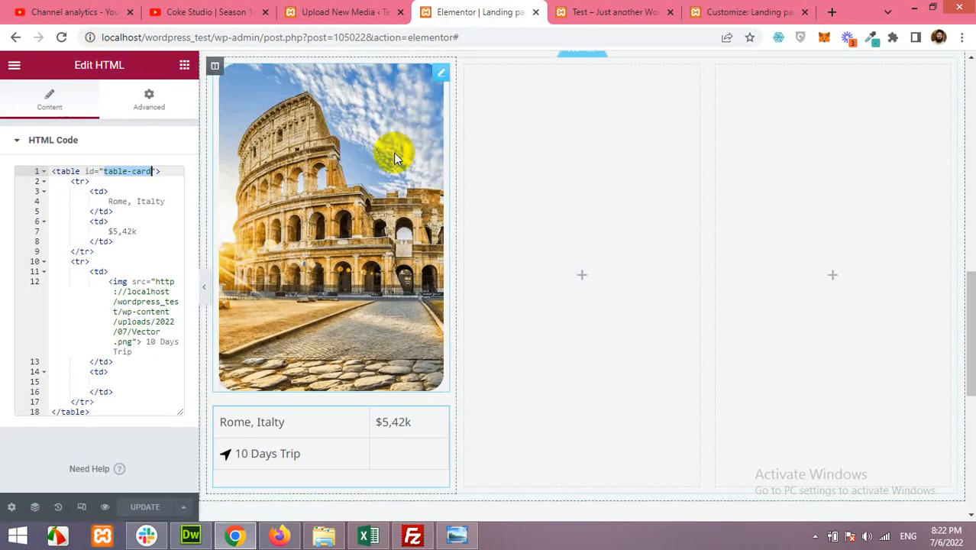
pyautogui.click(61, 36)
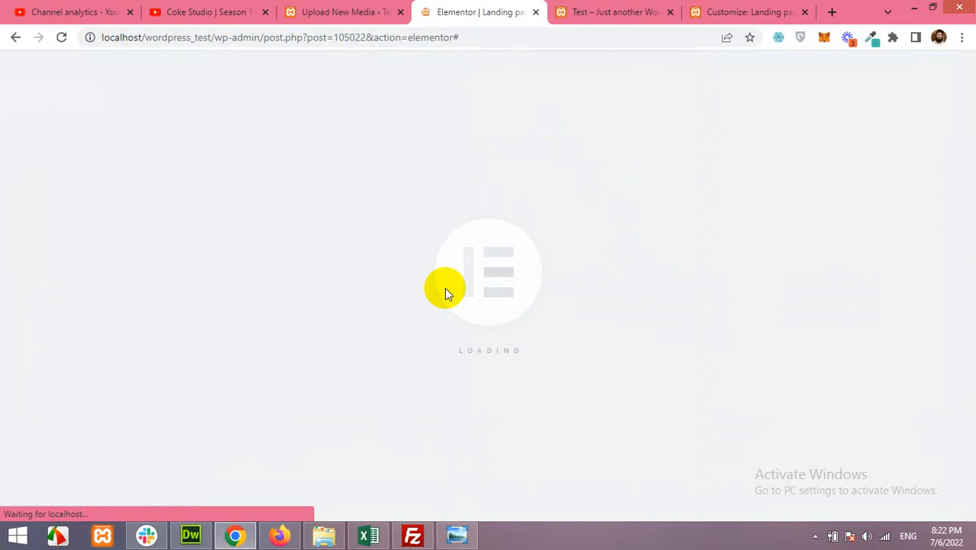
# Step: Duplicate the column containing the finished Rome destination card
pyautogui.scroll(-10, 554, 296)
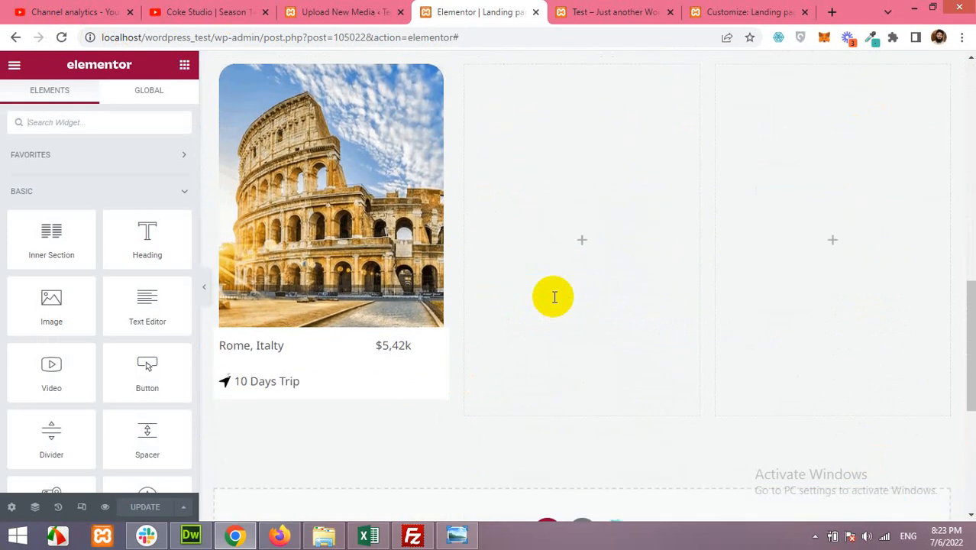
pyautogui.rightClick(243, 107)
pyautogui.click(258, 117)
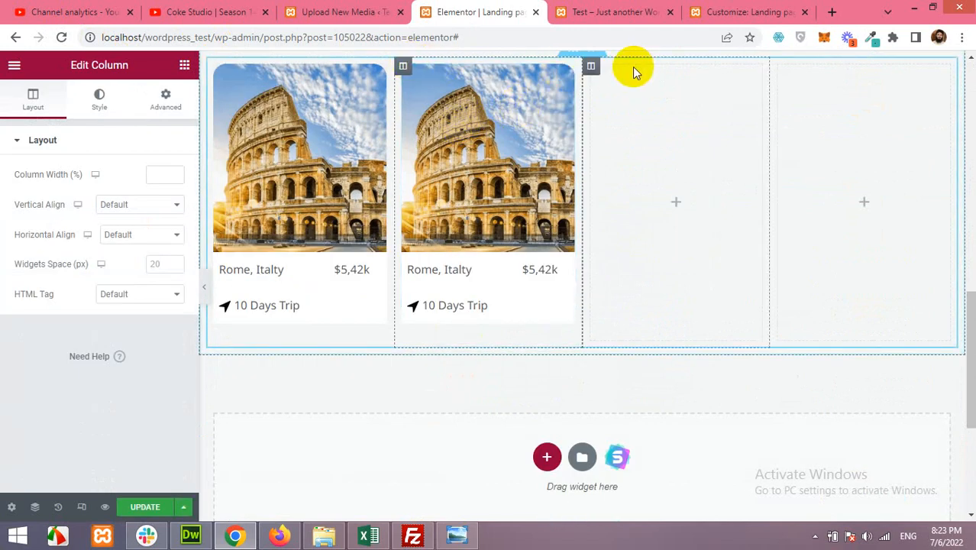
# Step: Duplicate the second Rome card's column and delete the two empty columns so the row holds three cards
pyautogui.rightClick(590, 67)
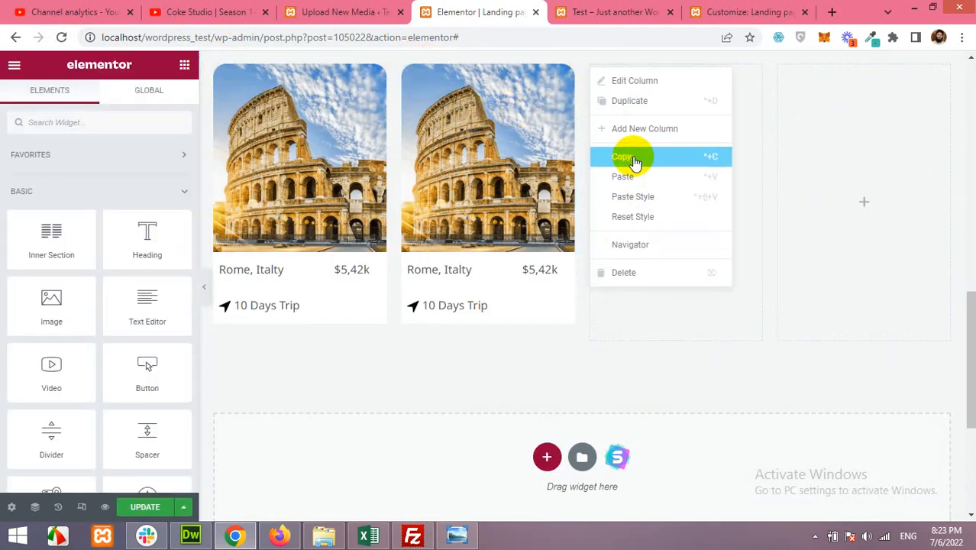
pyautogui.click(624, 272)
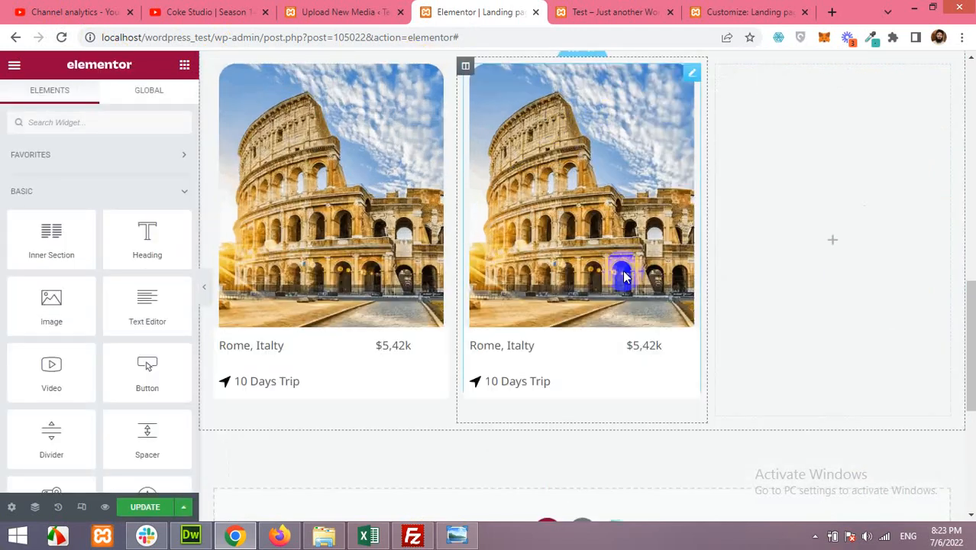
pyautogui.rightClick(463, 76)
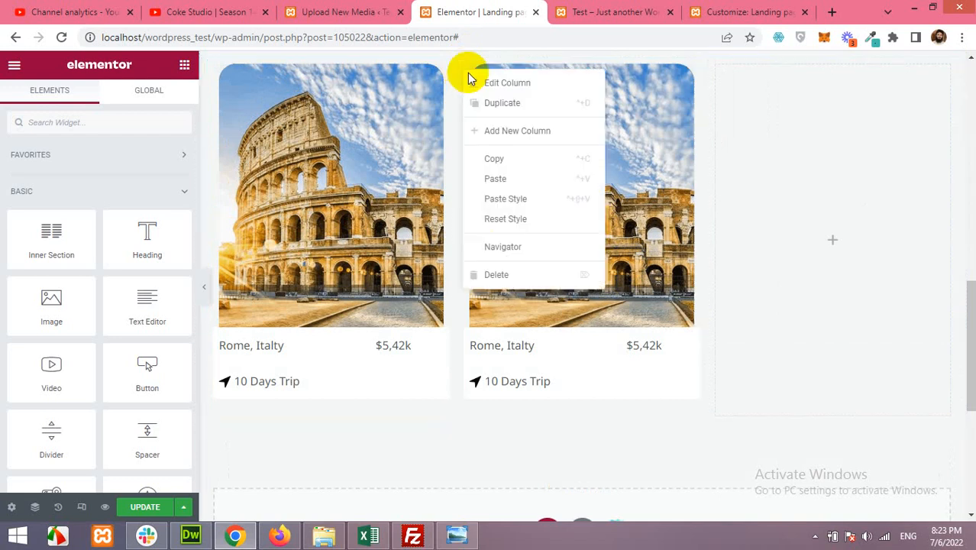
pyautogui.click(527, 104)
pyautogui.rightClick(778, 67)
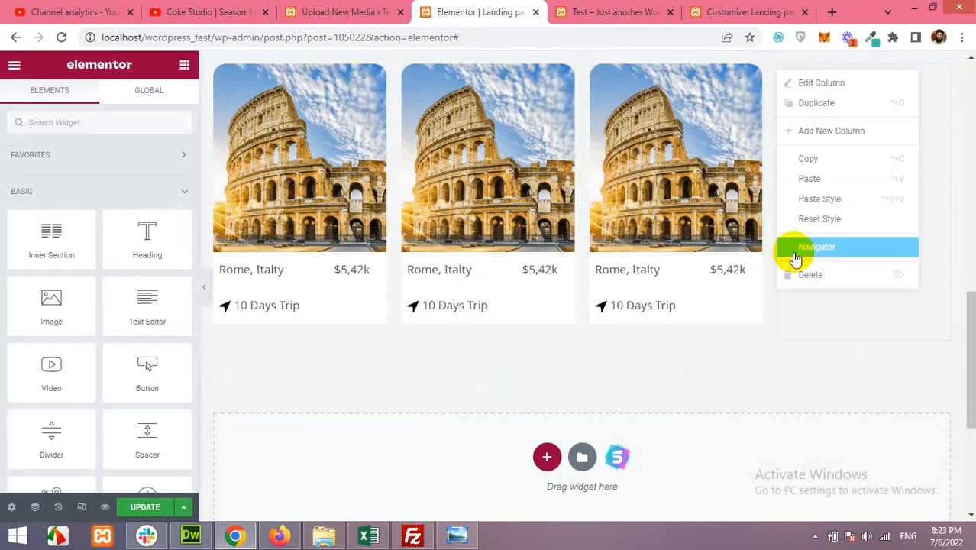
pyautogui.click(808, 274)
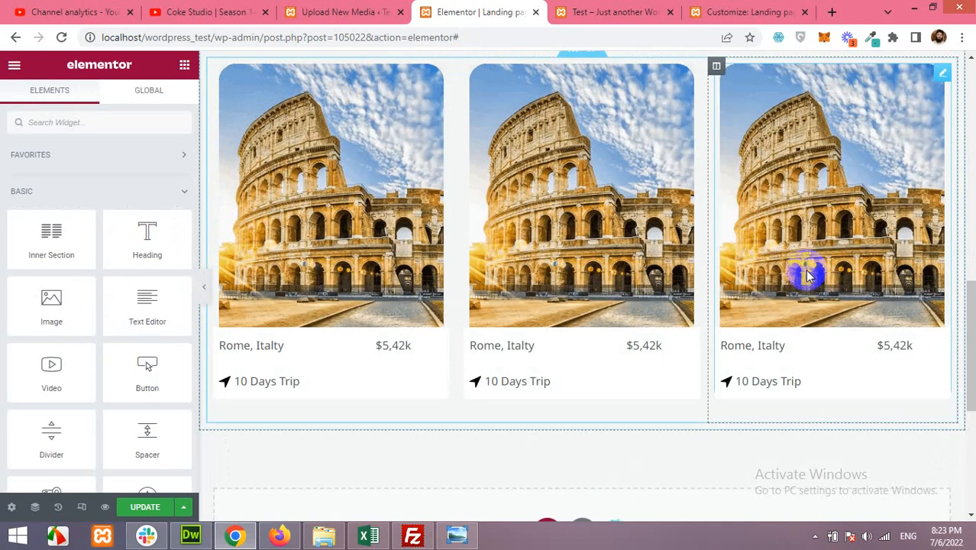
# Step: Switch to the Figpea design in Firefox and select the London card's image layer, Rectangle 14, inside its Destination group
pyautogui.click(553, 163)
pyautogui.click(281, 533)
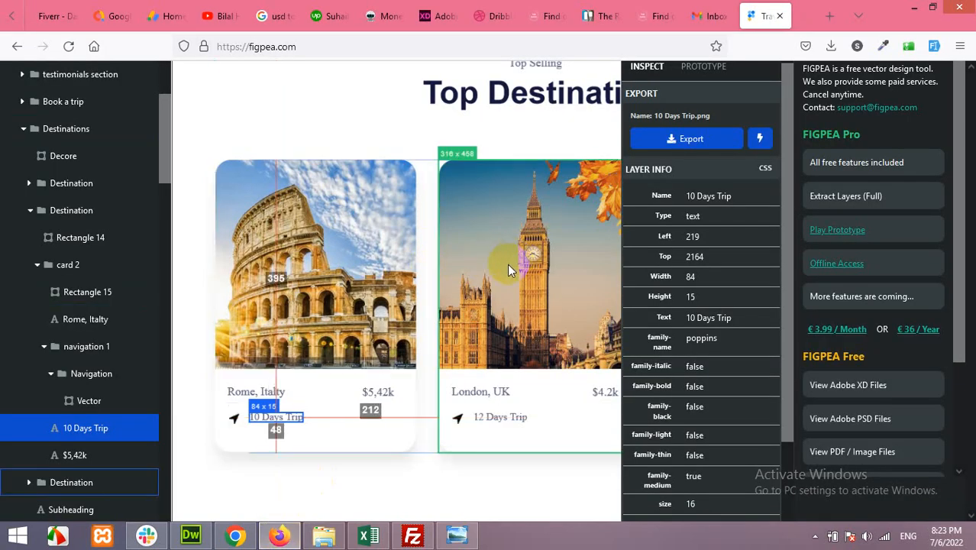
pyautogui.scroll(-2, 509, 265)
pyautogui.moveTo(554, 179); pyautogui.dragTo(462, 171)
pyautogui.click(461, 187)
pyautogui.click(447, 275)
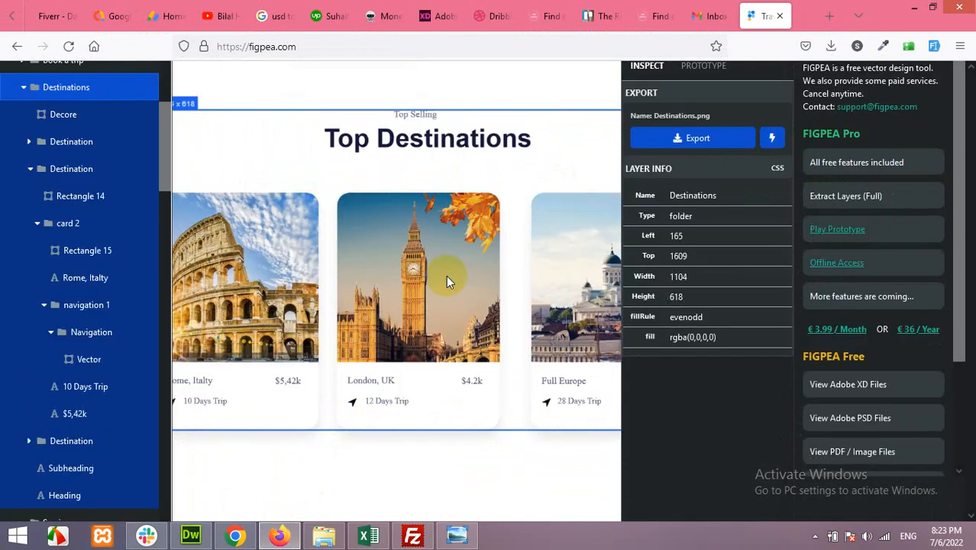
pyautogui.click(371, 246)
pyautogui.click(347, 258)
pyautogui.click(346, 288)
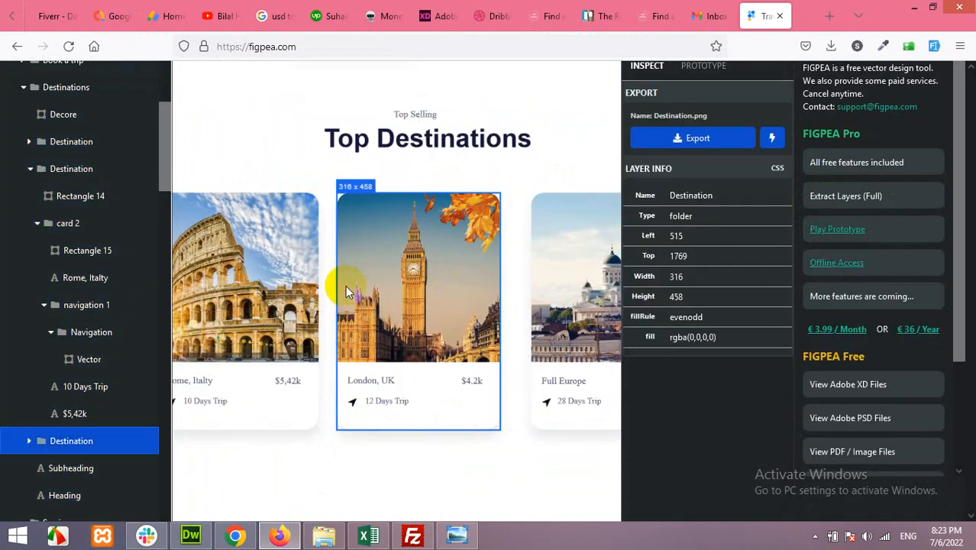
pyautogui.click(30, 441)
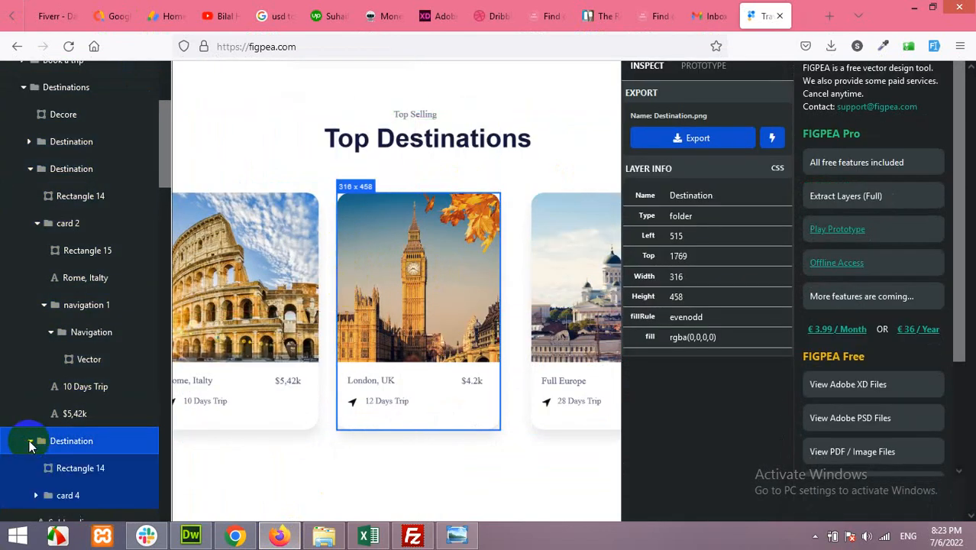
pyautogui.click(65, 467)
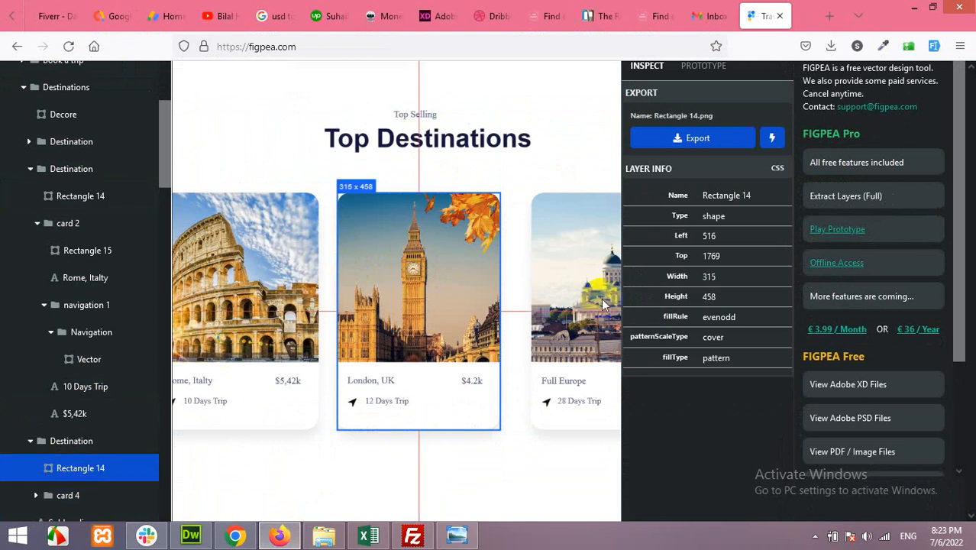
# Step: Export the London image layer as a PNG named "Rectangle 2.png" into the Assets folder
pyautogui.click(675, 137)
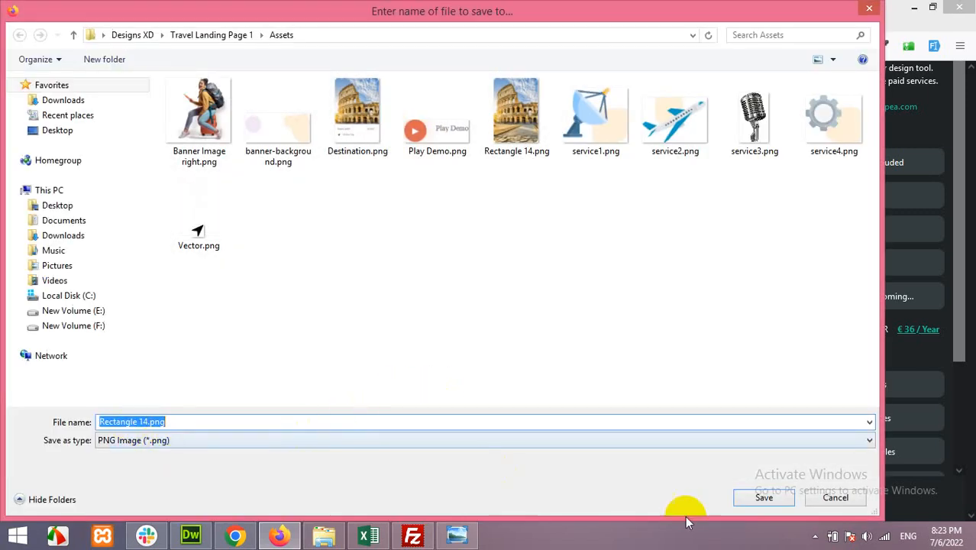
pyautogui.click(152, 426)
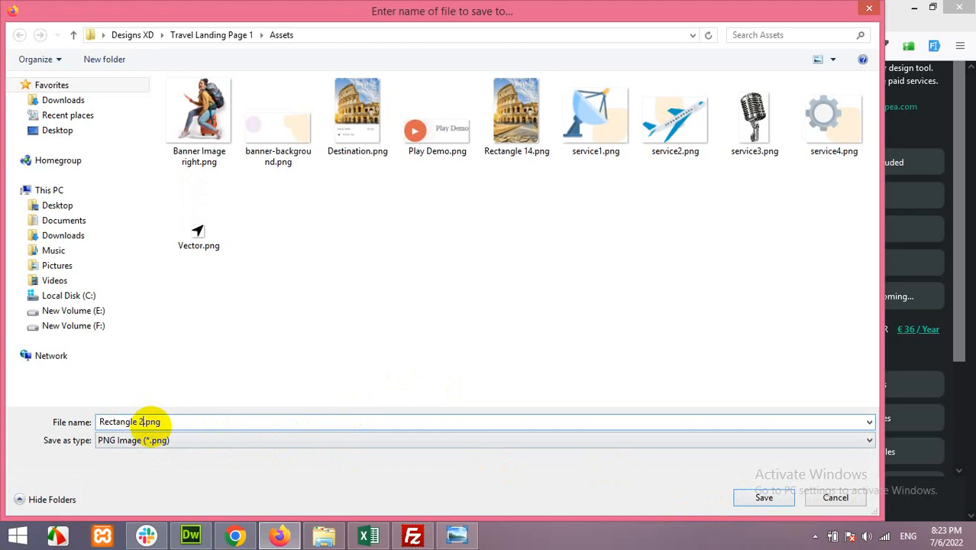
pyautogui.click(770, 497)
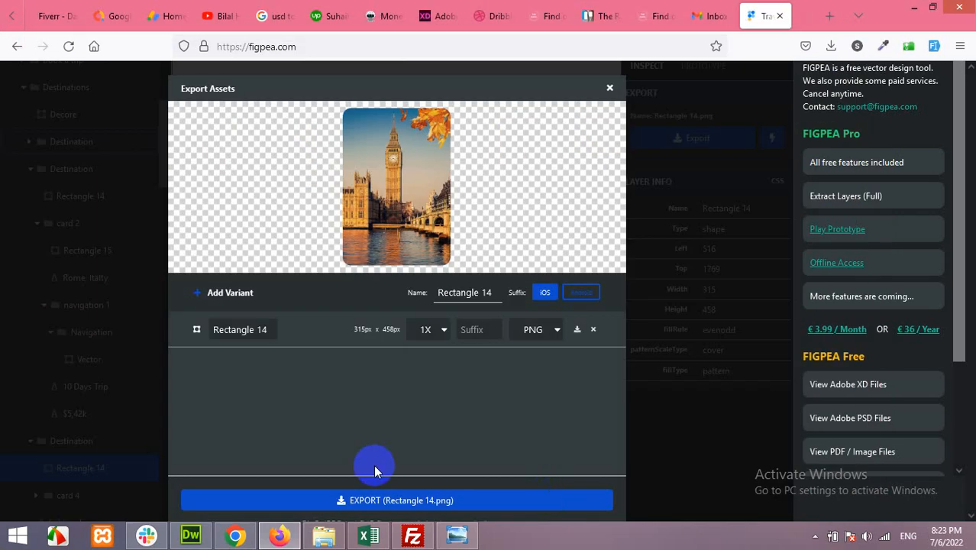
# Step: Return to Elementor in Chrome and replace the middle card's image with the uploaded Rectangle 2.png
pyautogui.click(287, 534)
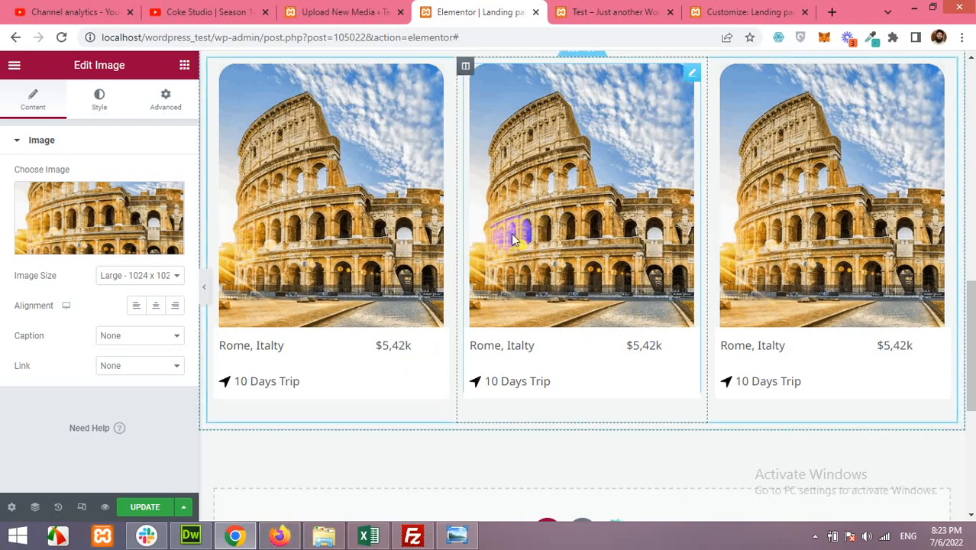
pyautogui.click(106, 220)
pyautogui.click(205, 122)
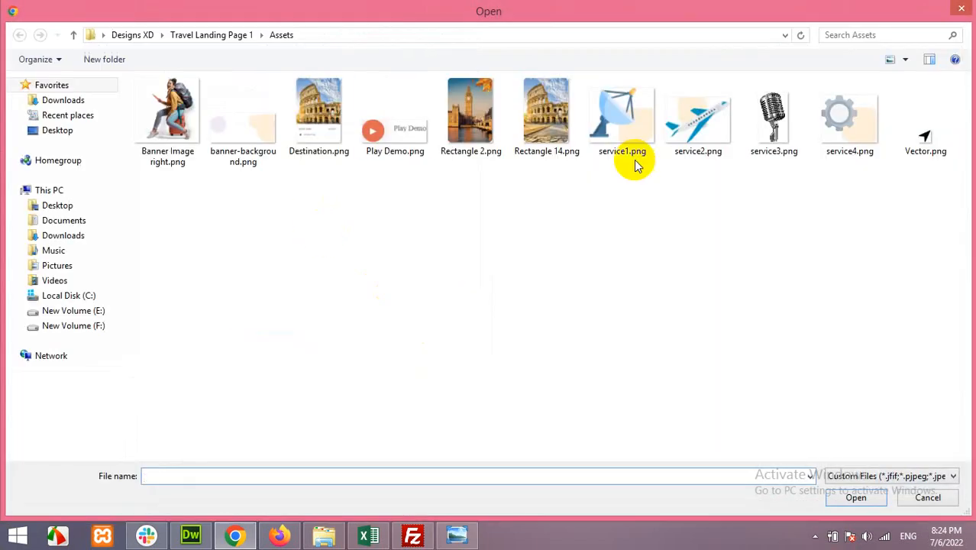
pyautogui.doubleClick(502, 120)
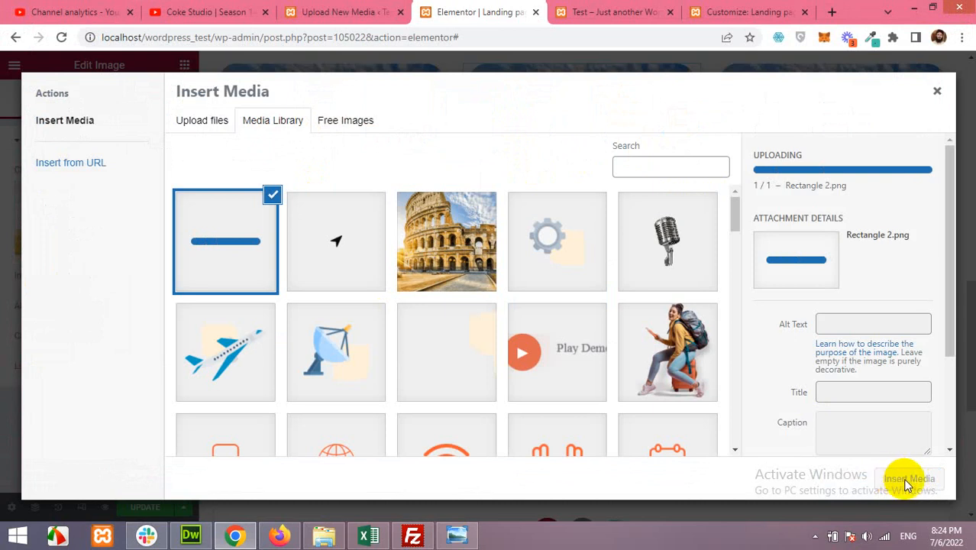
pyautogui.click(909, 480)
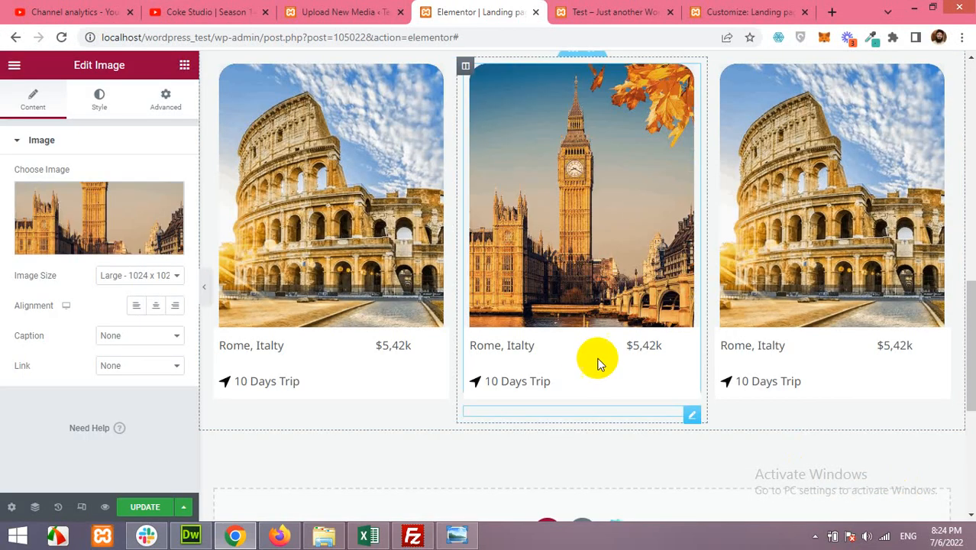
# Step: Switch back to Figpea, close the London export dialog and select the Full Europe card's Rectangle 14 image layer
pyautogui.click(793, 171)
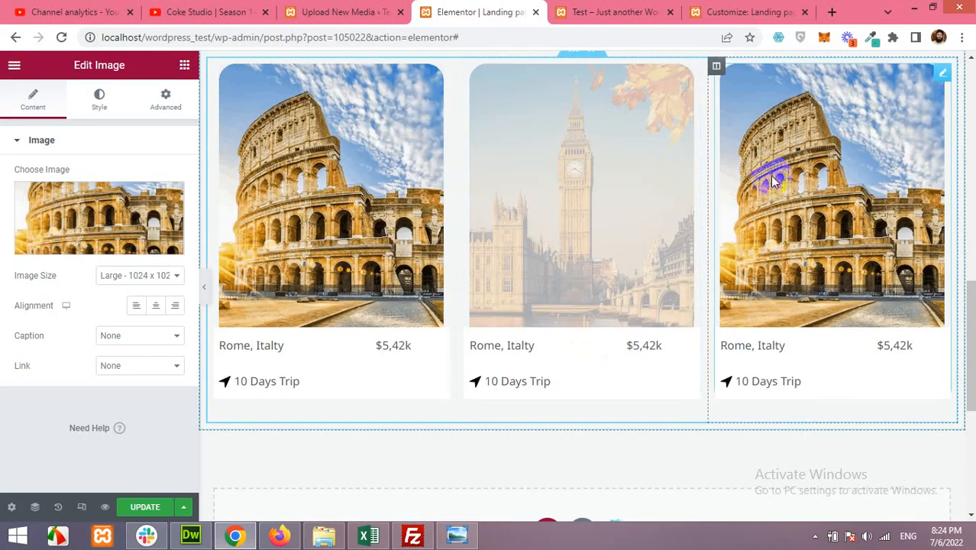
pyautogui.click(283, 537)
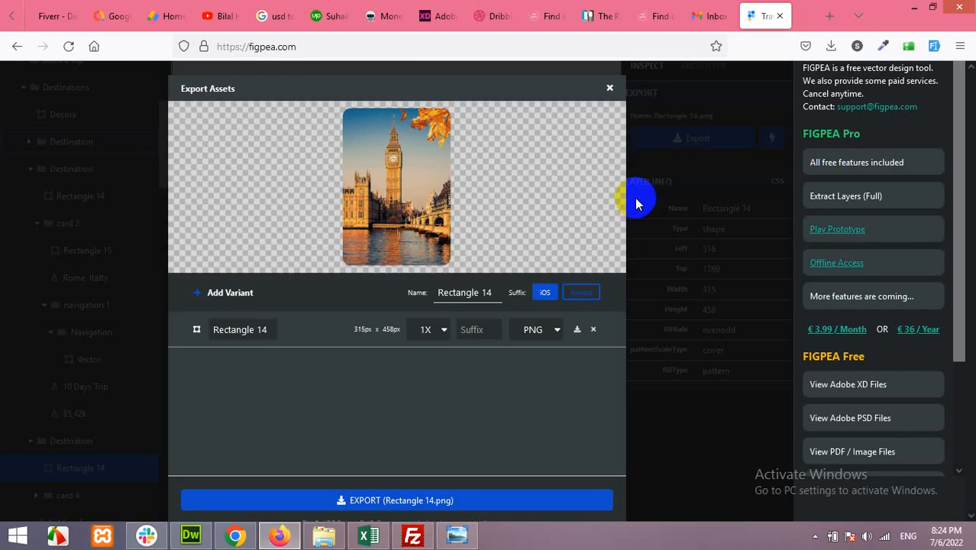
pyautogui.click(608, 85)
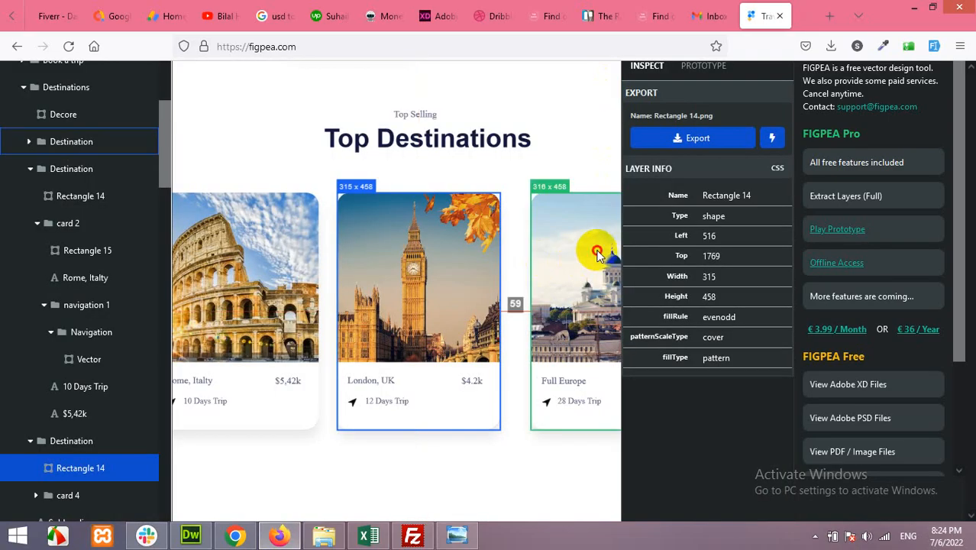
pyautogui.click(592, 255)
pyautogui.click(29, 141)
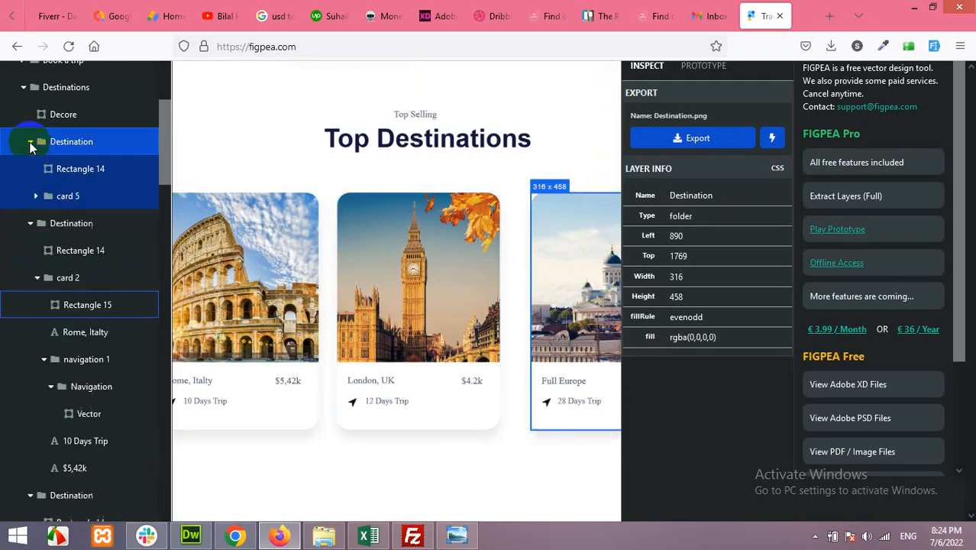
pyautogui.click(88, 174)
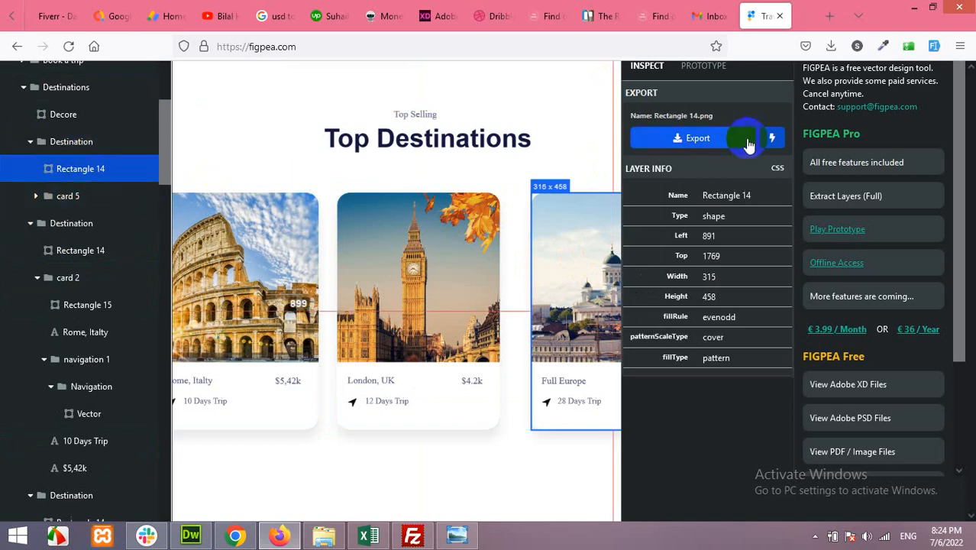
# Step: Export the Full Europe image layer as "Rectangle3.png" into the Assets folder and close the export dialog
pyautogui.click(722, 138)
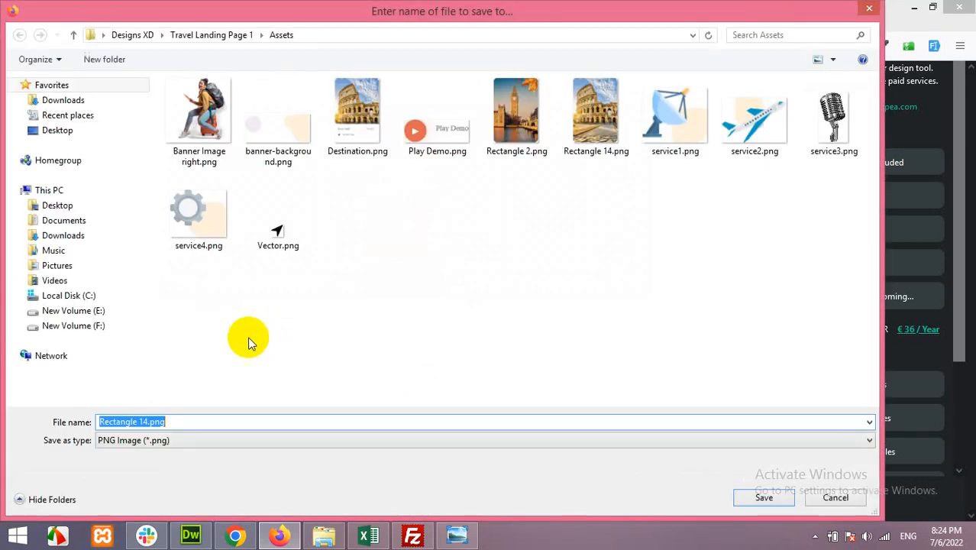
pyautogui.click(143, 425)
pyautogui.moveTo(150, 422); pyautogui.dragTo(137, 422)
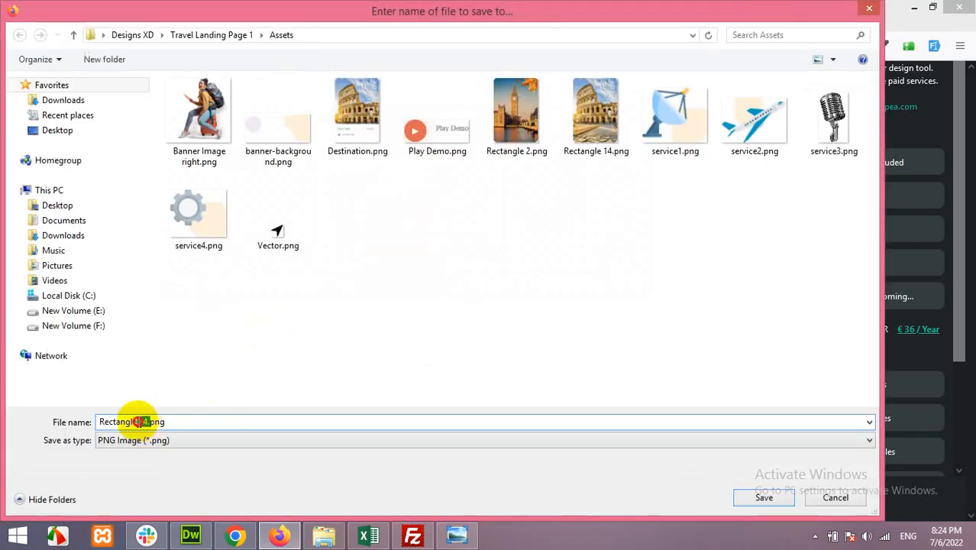
pyautogui.write('3')
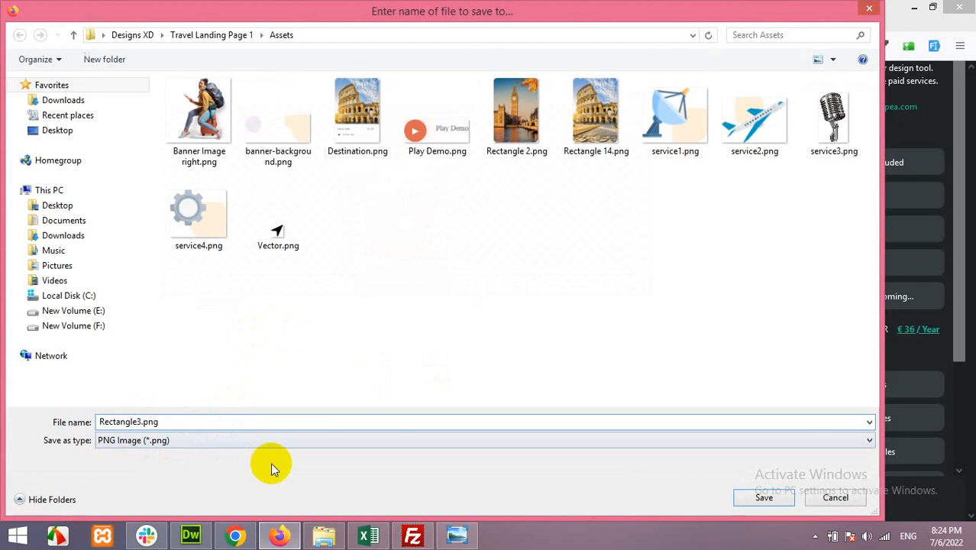
pyautogui.press('Return')
pyautogui.click(612, 89)
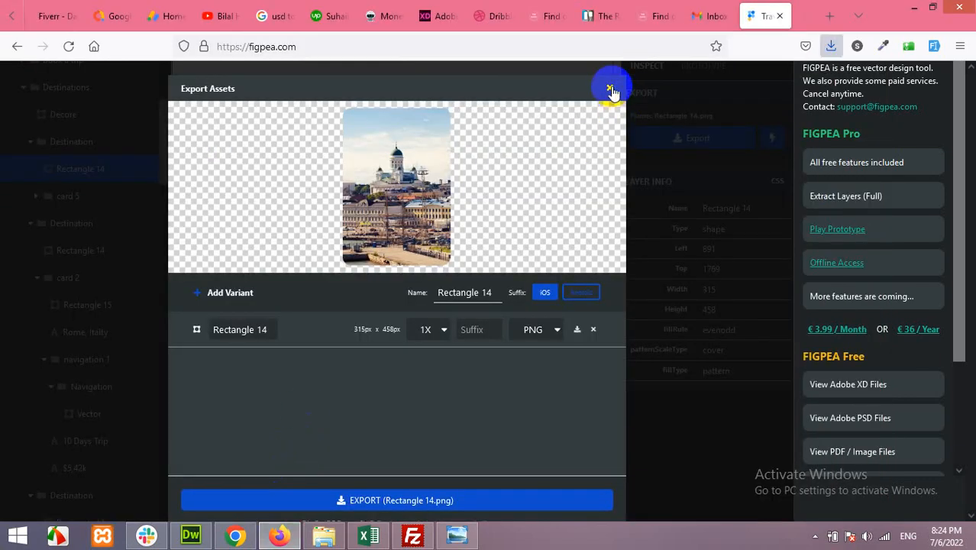
pyautogui.click(397, 91)
pyautogui.click(632, 108)
pyautogui.click(609, 89)
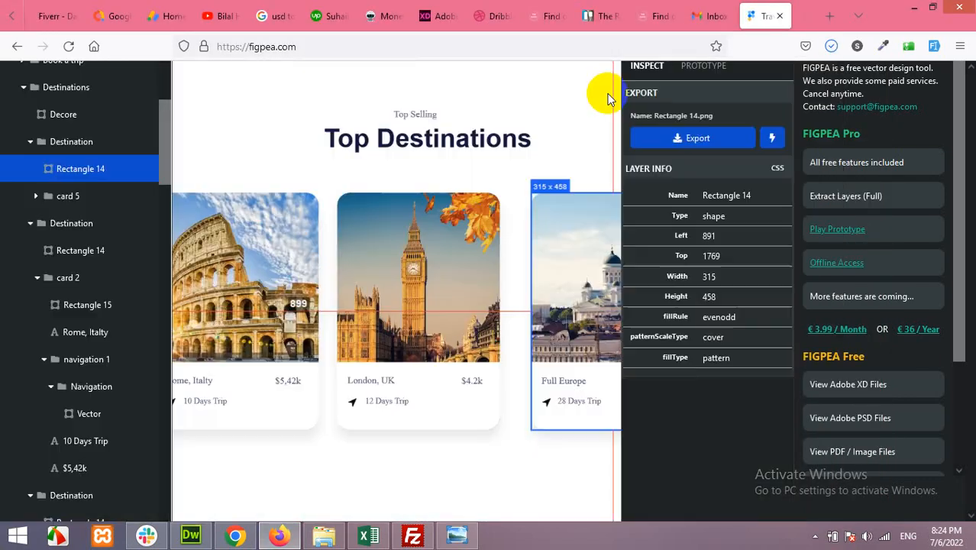
# Step: Return to Elementor and replace the third card's image with the uploaded Rectangle3.png
pyautogui.click(275, 537)
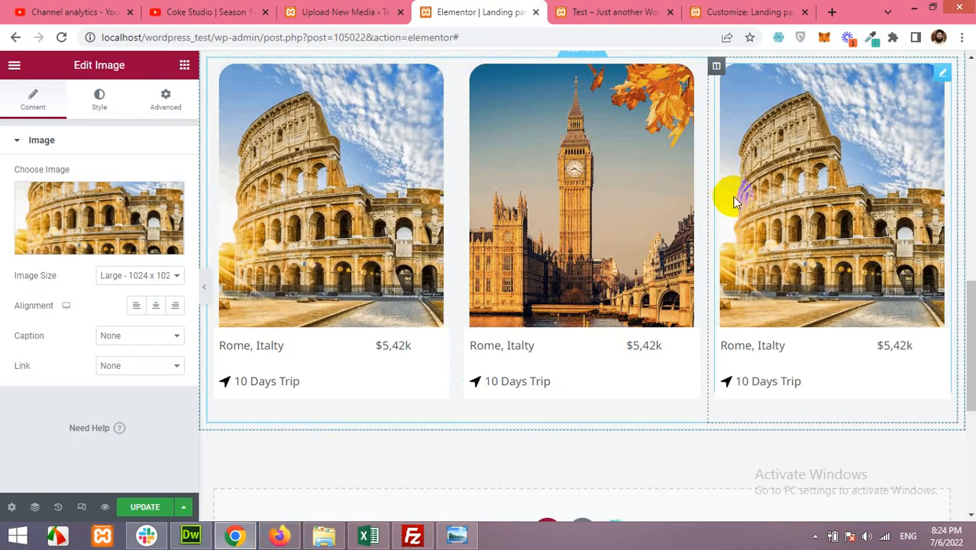
pyautogui.click(111, 218)
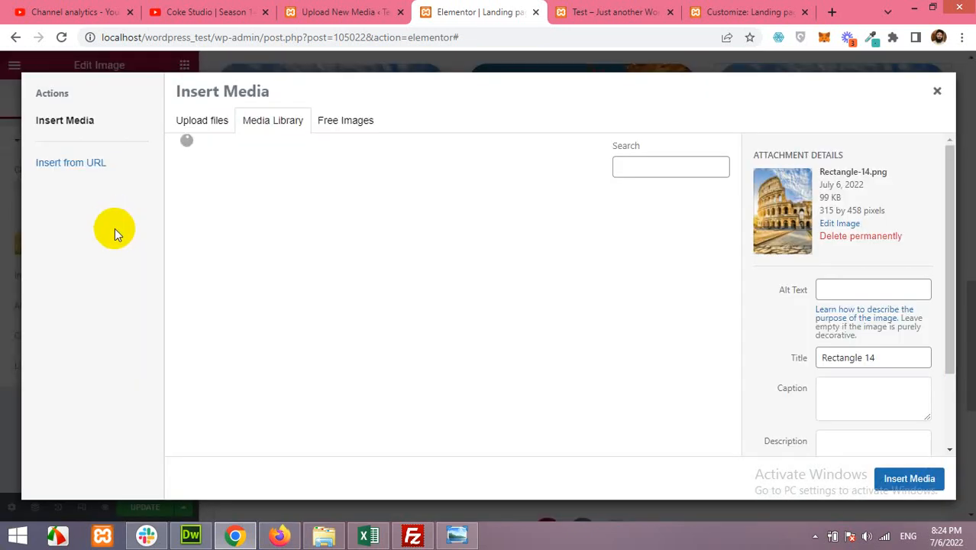
pyautogui.click(203, 134)
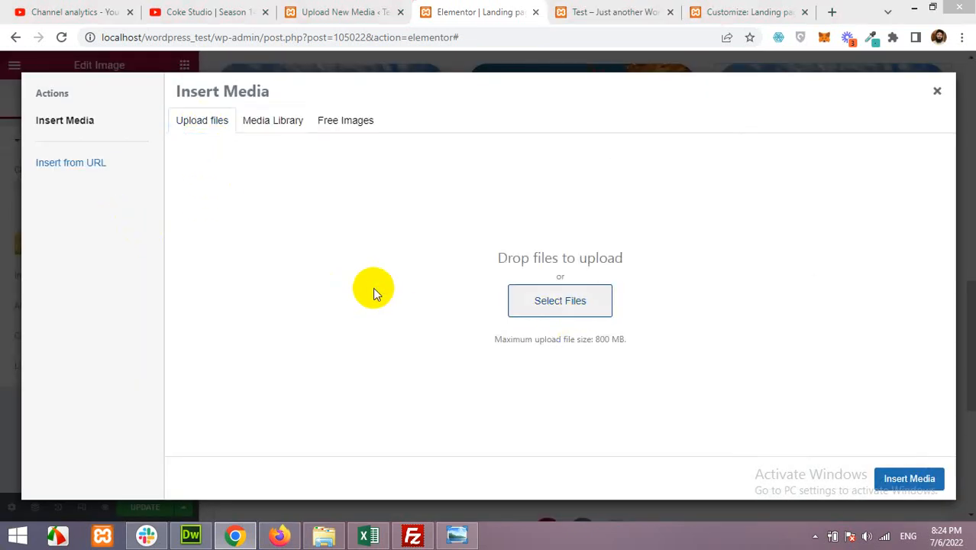
pyautogui.click(542, 289)
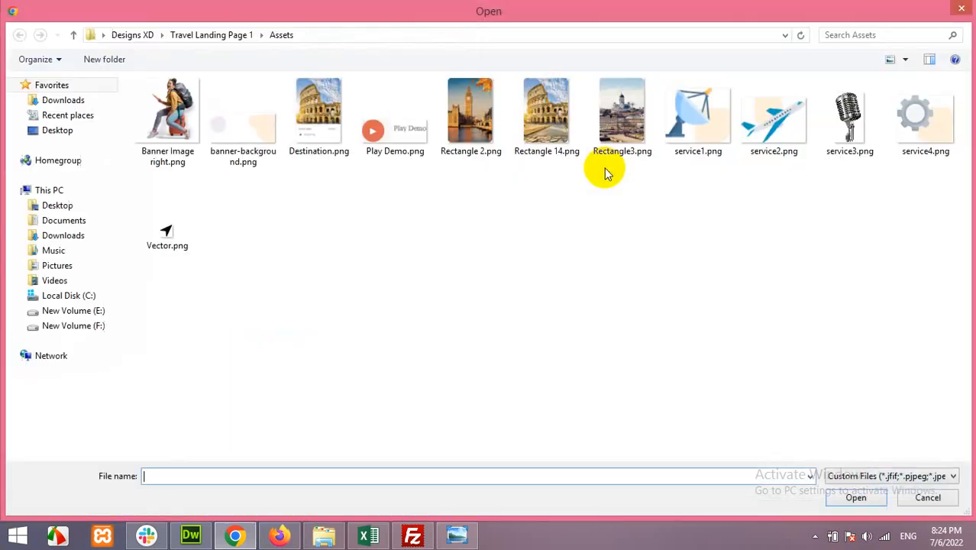
pyautogui.click(600, 111)
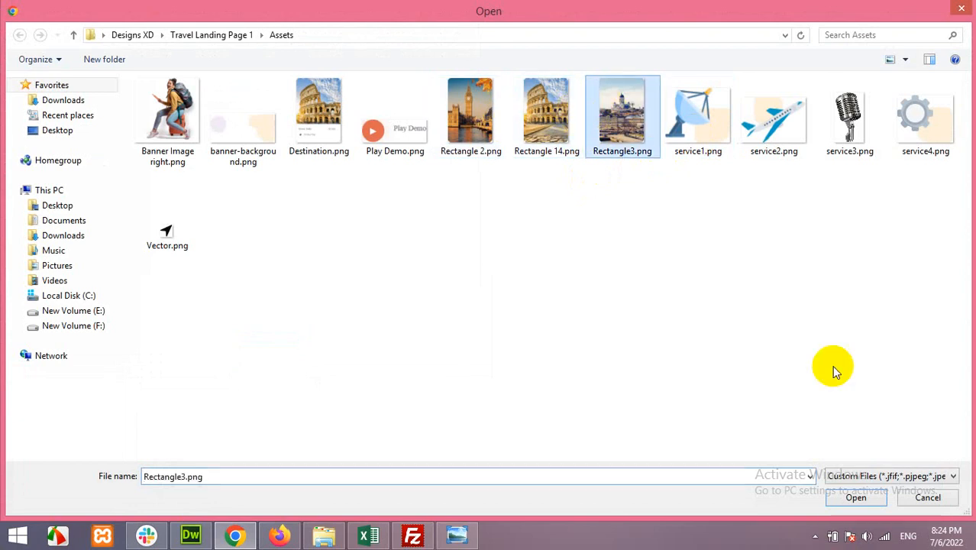
pyautogui.click(854, 497)
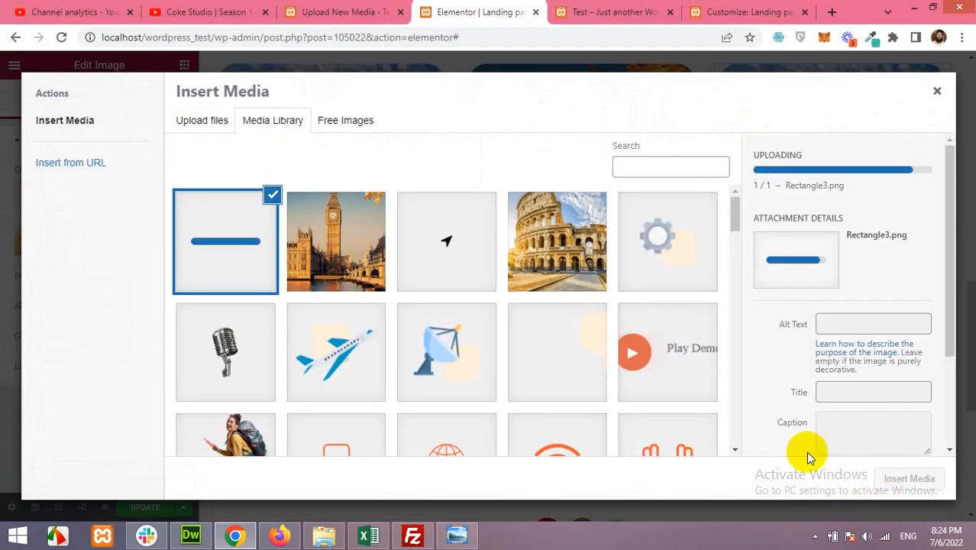
pyautogui.click(900, 483)
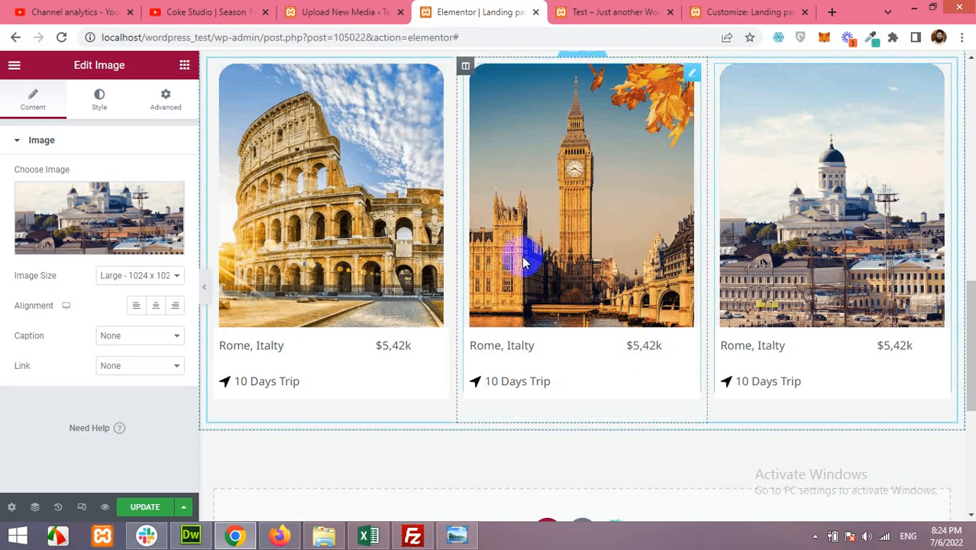
# Step: Open the middle card's HTML widget in Elementor, then switch to Figpea and select the London card's title text to check its details
pyautogui.click(496, 345)
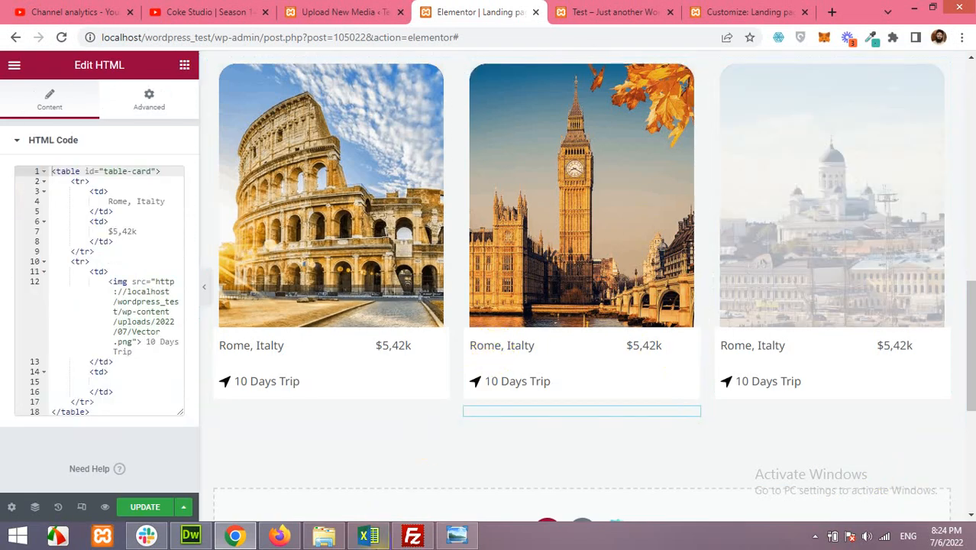
pyautogui.click(279, 534)
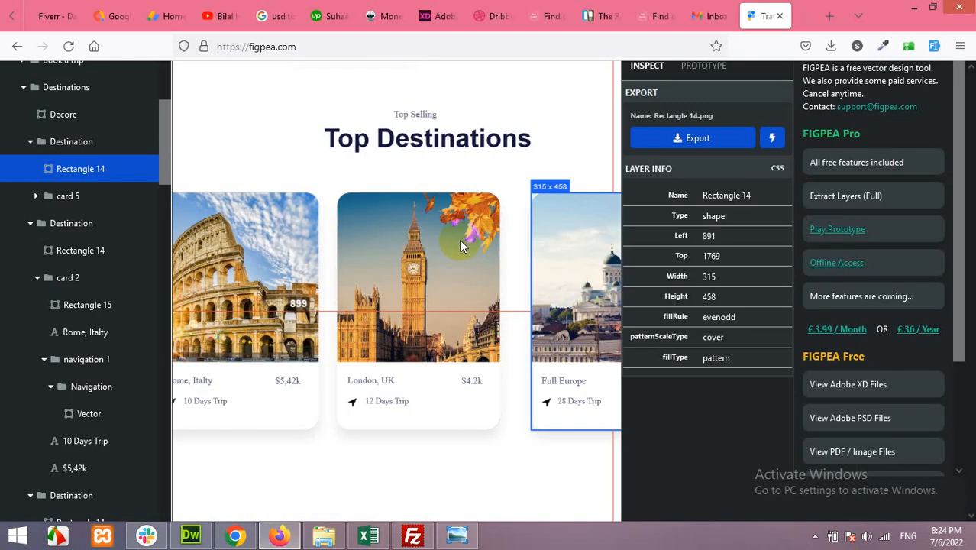
pyautogui.click(368, 381)
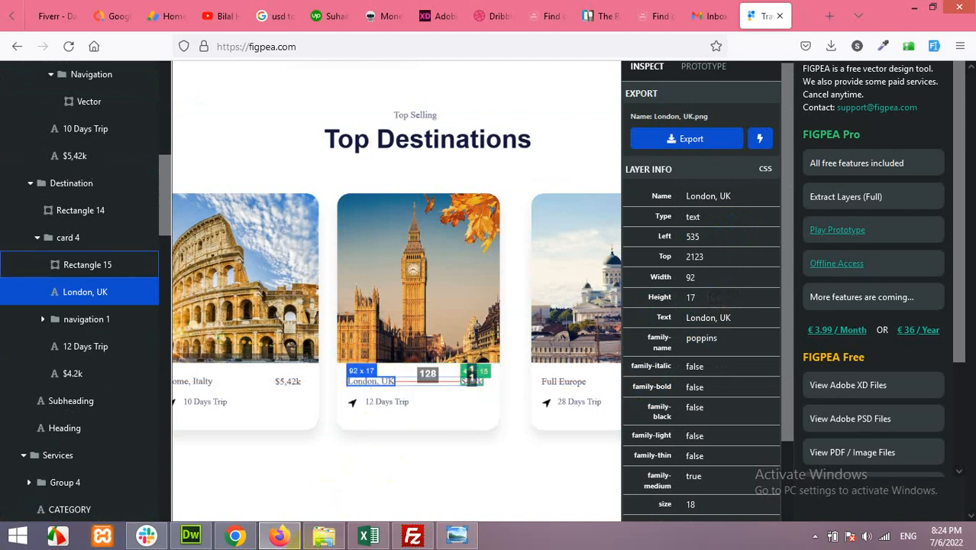
pyautogui.click(191, 537)
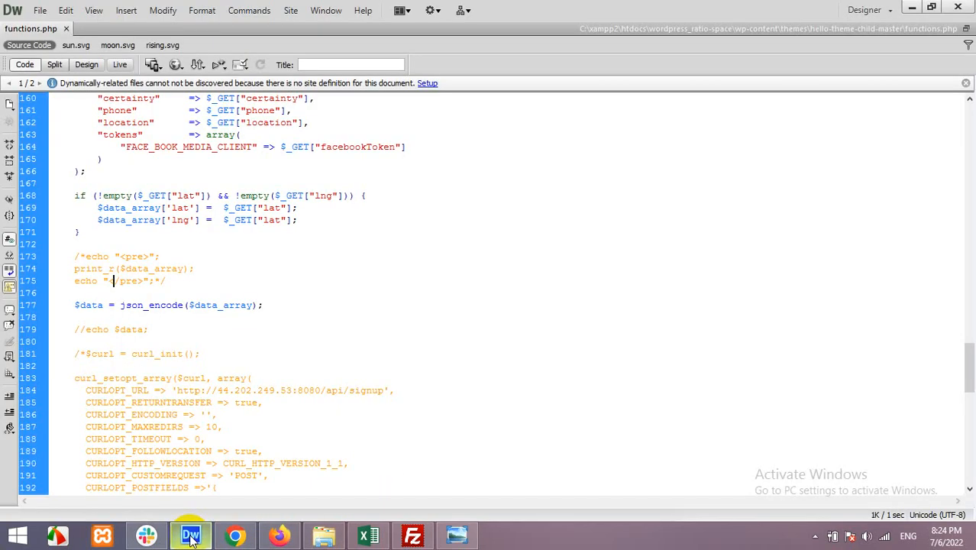
# Step: Return to Elementor in Chrome and change the middle card's HTML texts to "London, UK", "$4.2k" and "12 Days Trip"
pyautogui.click(234, 534)
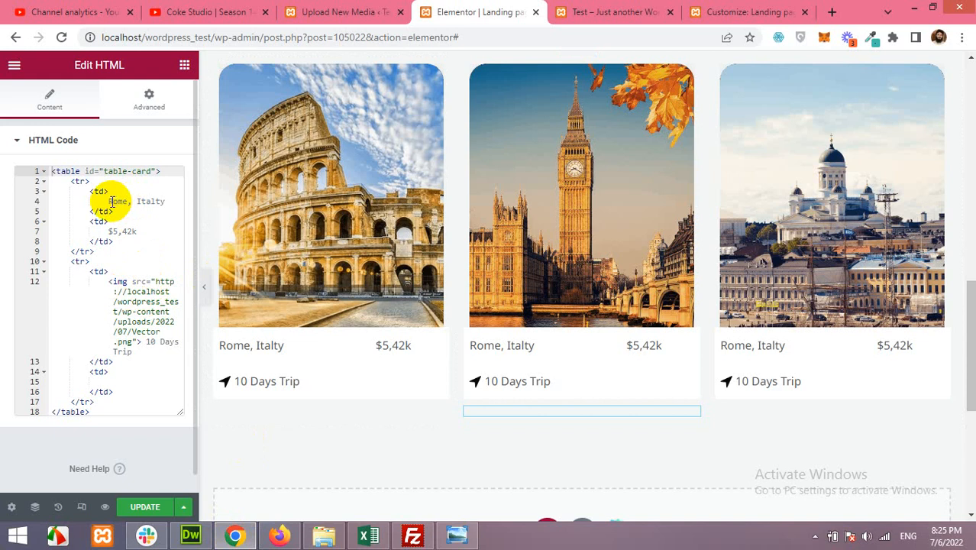
pyautogui.moveTo(110, 202); pyautogui.dragTo(171, 209)
pyautogui.write('London, UK')
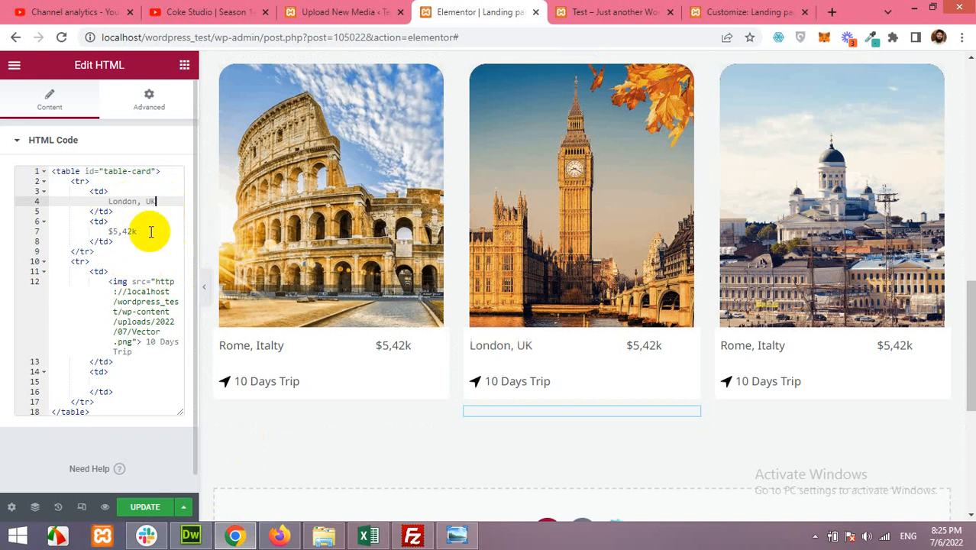
pyautogui.click(131, 232)
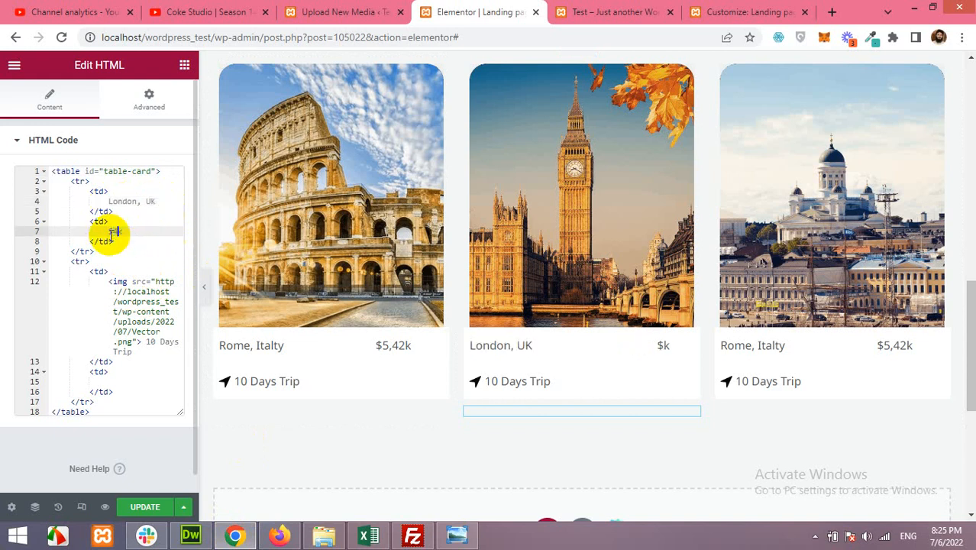
pyautogui.write('4.2')
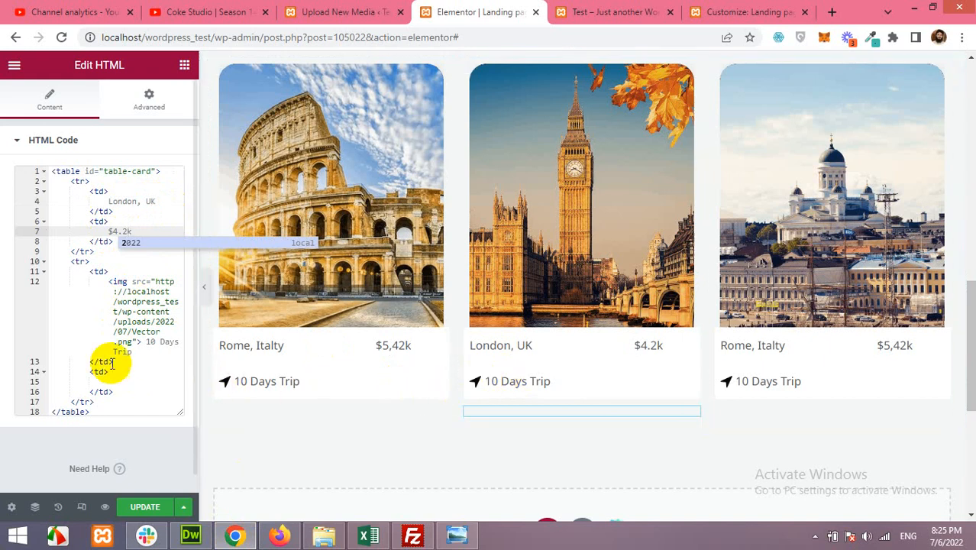
pyautogui.click(158, 344)
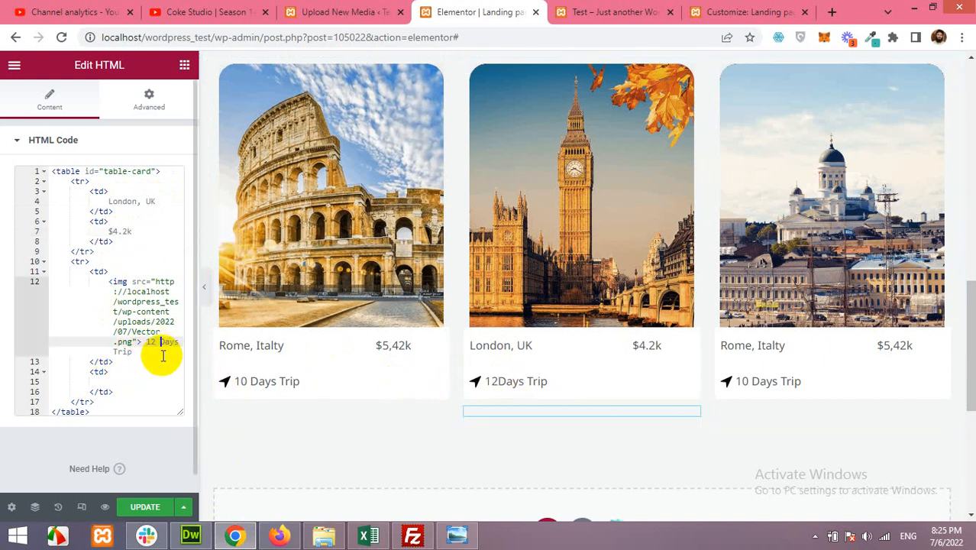
# Step: Open the third card's HTML widget, then switch to Figpea and select the Full Europe title text to check that card's details
pyautogui.click(767, 346)
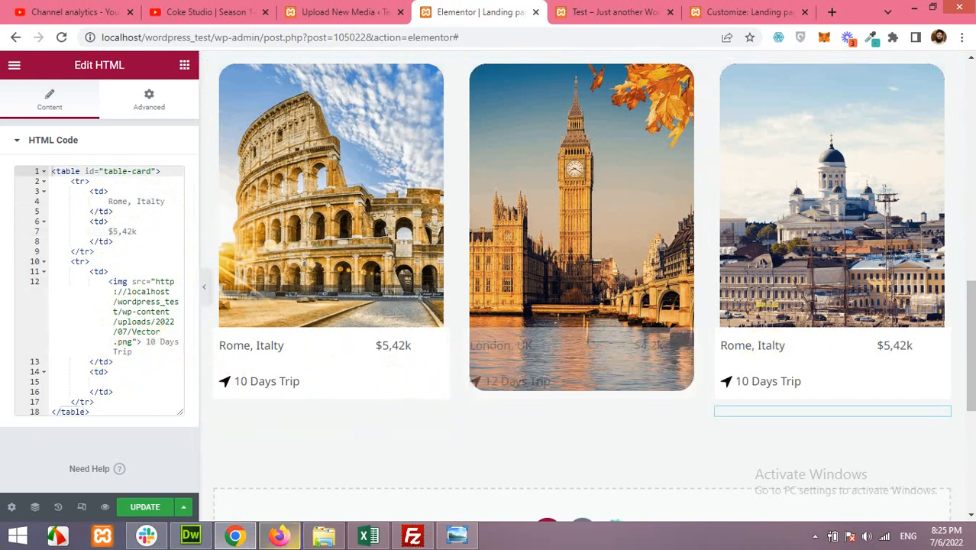
pyautogui.click(281, 537)
pyautogui.click(561, 382)
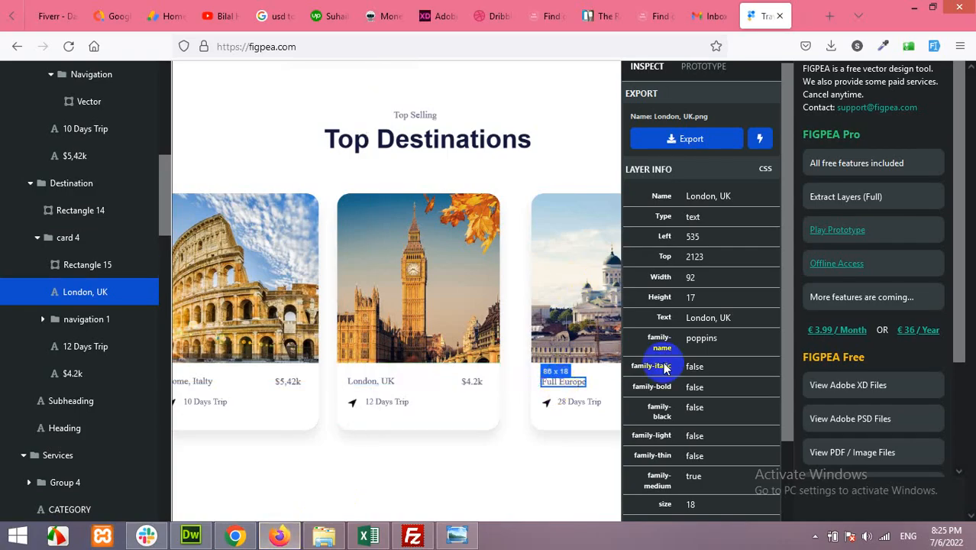
pyautogui.moveTo(554, 440); pyautogui.dragTo(423, 432)
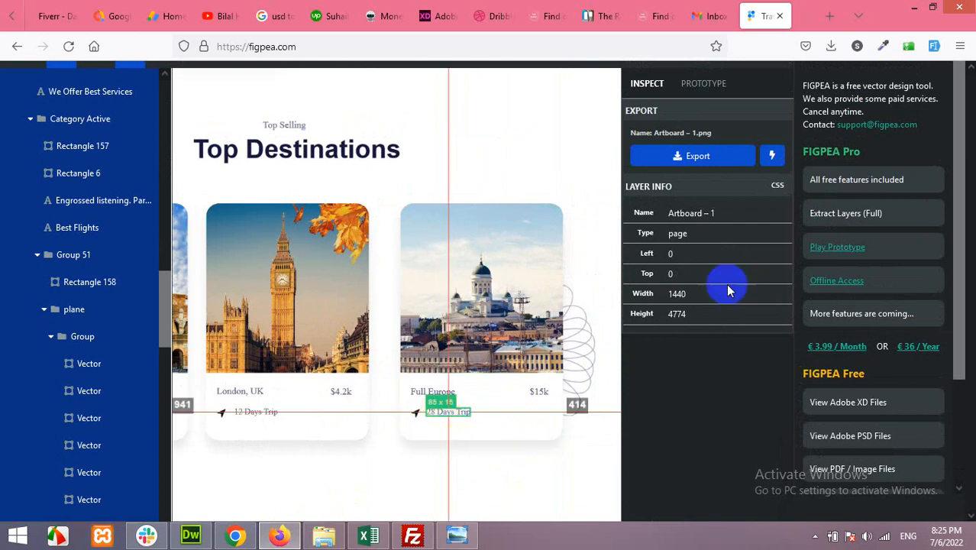
pyautogui.click(440, 396)
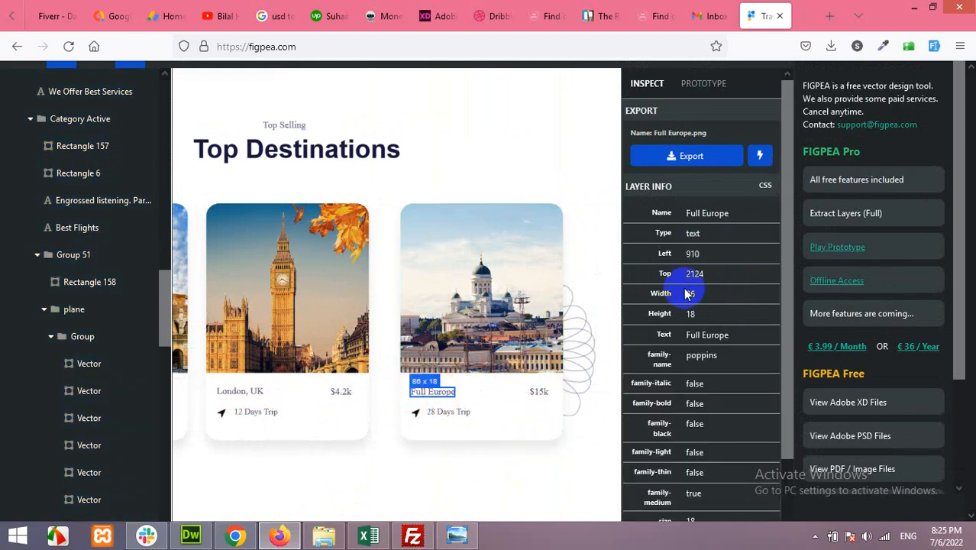
# Step: Return to Elementor, change the third card's HTML texts to "Full Europe", "$15k" and "28 Days Trip", and save the page
pyautogui.click(280, 534)
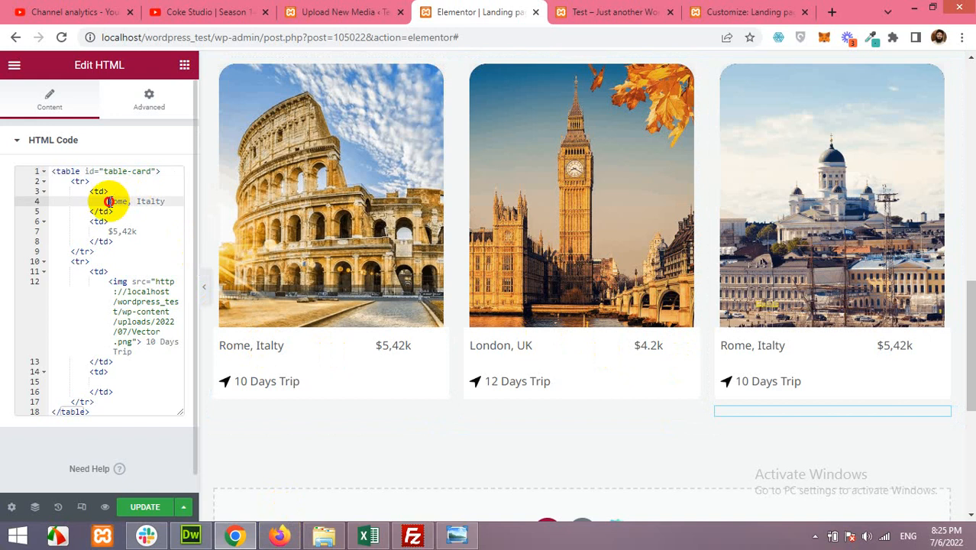
pyautogui.moveTo(109, 202); pyautogui.dragTo(165, 202)
pyautogui.write('Full Europe')
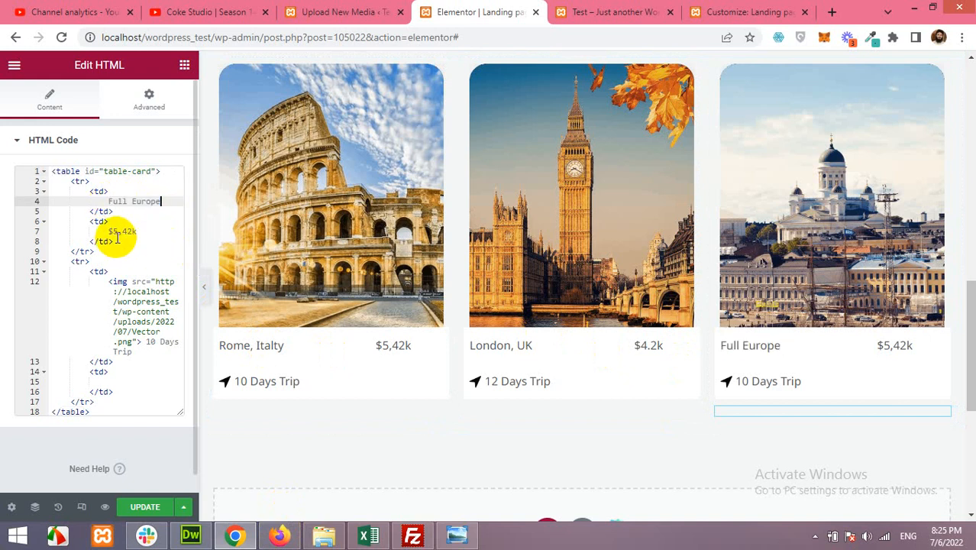
pyautogui.click(113, 231)
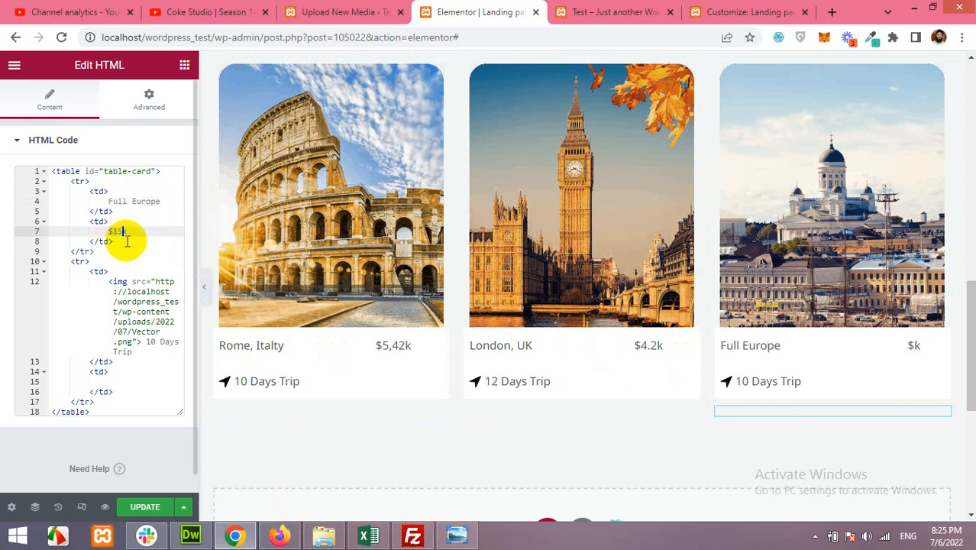
pyautogui.doubleClick(154, 342)
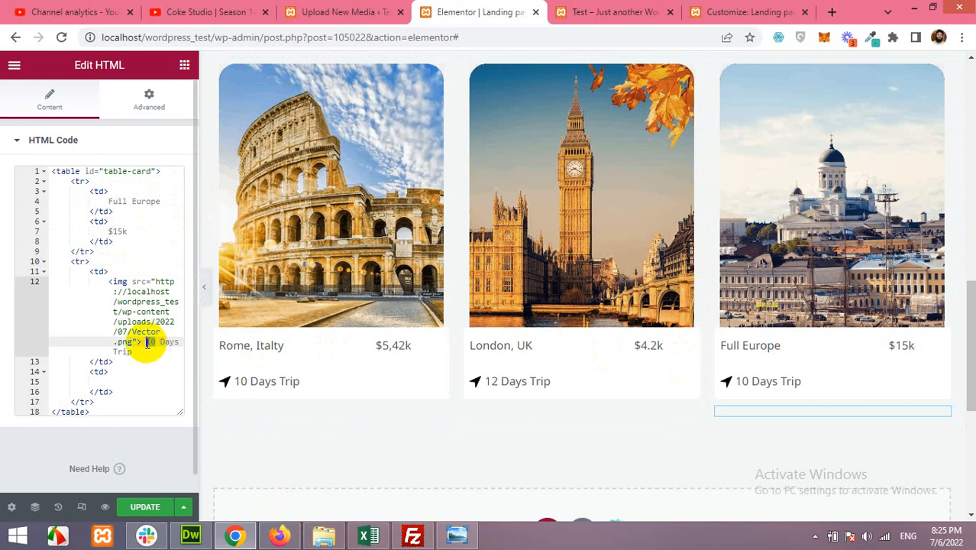
pyautogui.write('28')
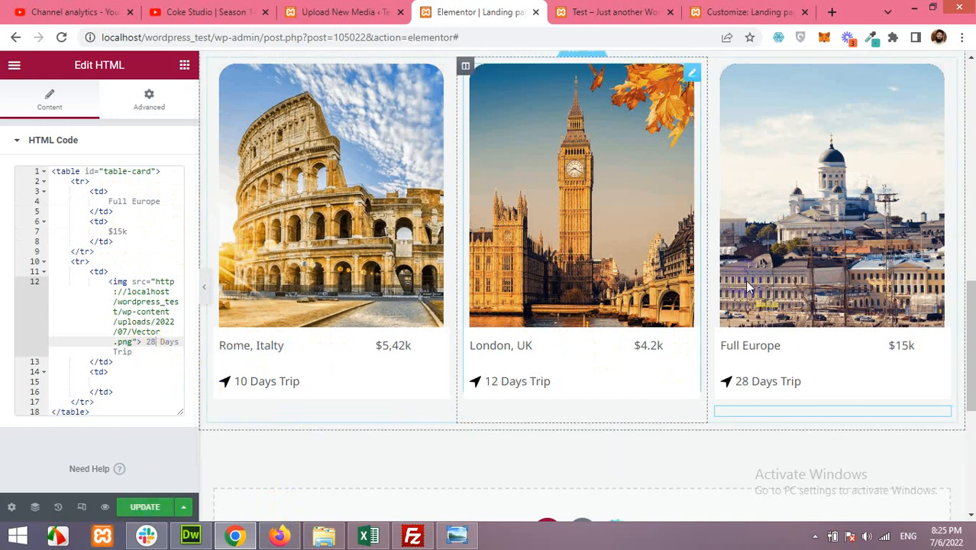
pyautogui.scroll(2, 473, 410)
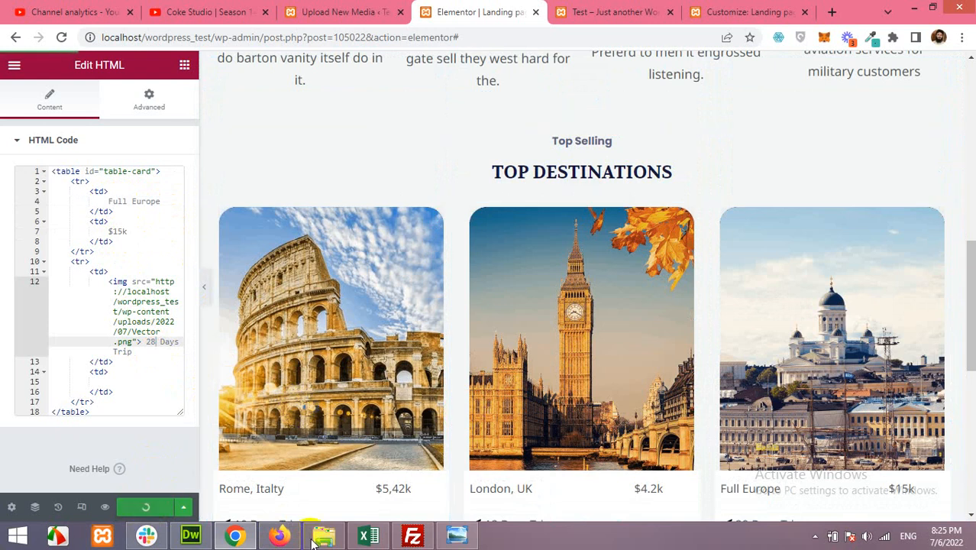
# Step: Switch to Figpea and examine the design's remaining sections below Top Destinations, ending at the "Book your next trip in 3 easy steps" section
pyautogui.click(279, 535)
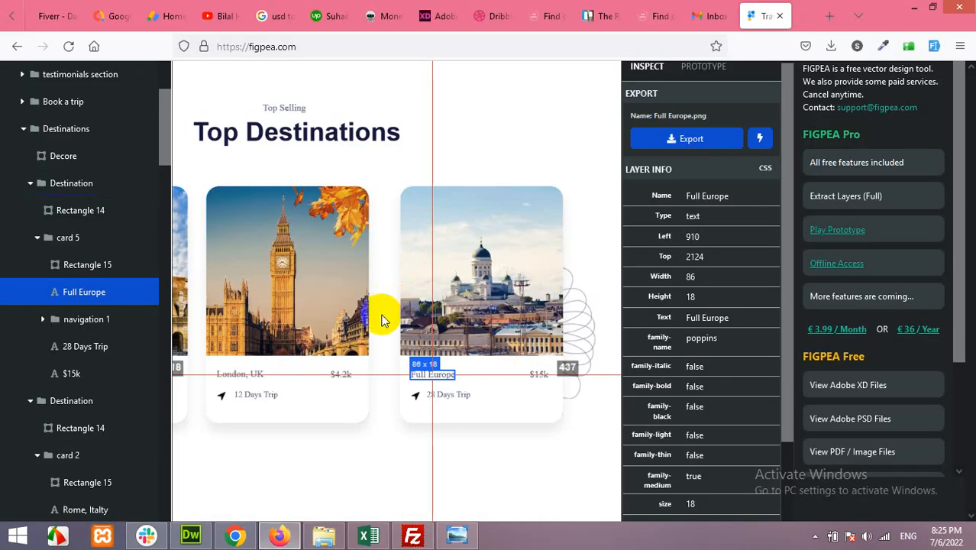
pyautogui.scroll(-5, 382, 316)
pyautogui.moveTo(380, 186); pyautogui.dragTo(456, 181)
pyautogui.scroll(-5, 478, 347)
pyautogui.scroll(1, 419, 331)
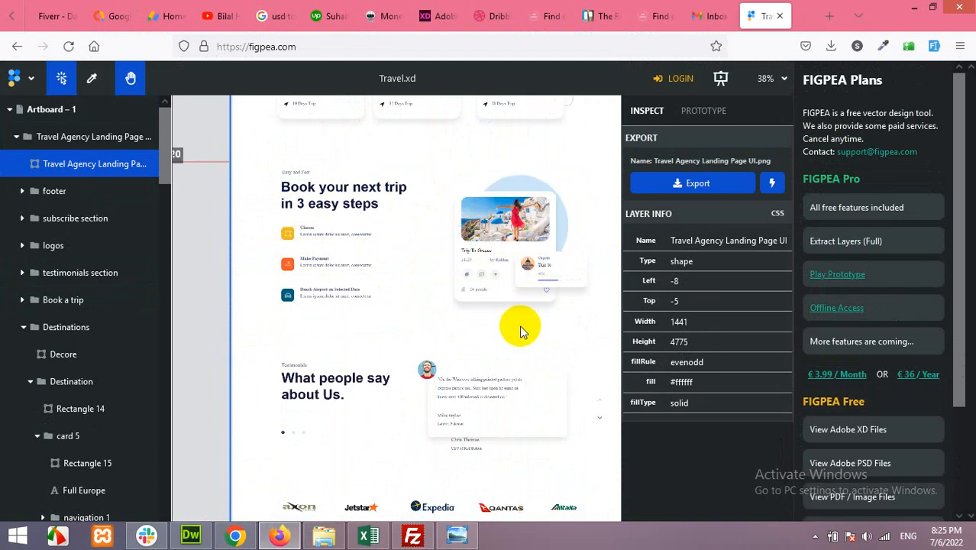
pyautogui.scroll(-3, 519, 330)
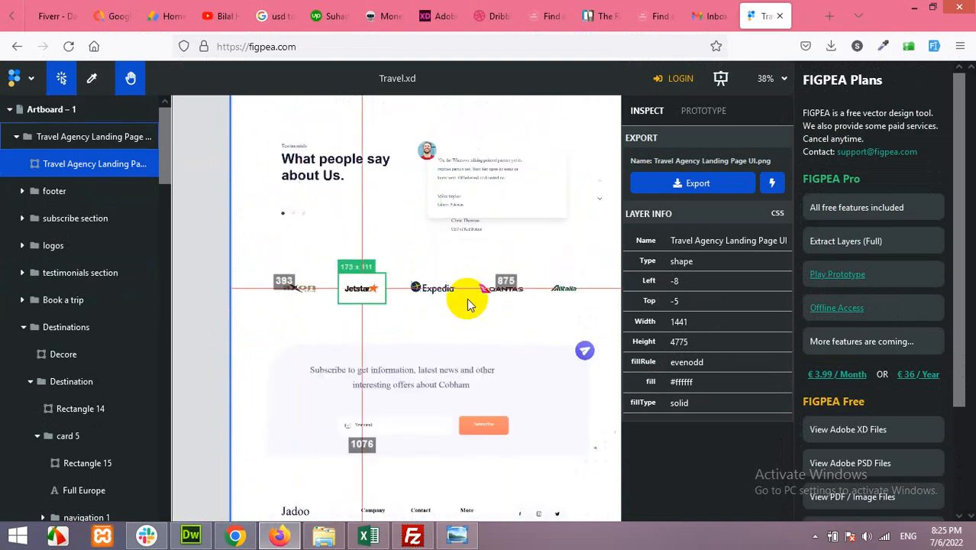
pyautogui.scroll(-3, 469, 364)
pyautogui.scroll(5, 486, 366)
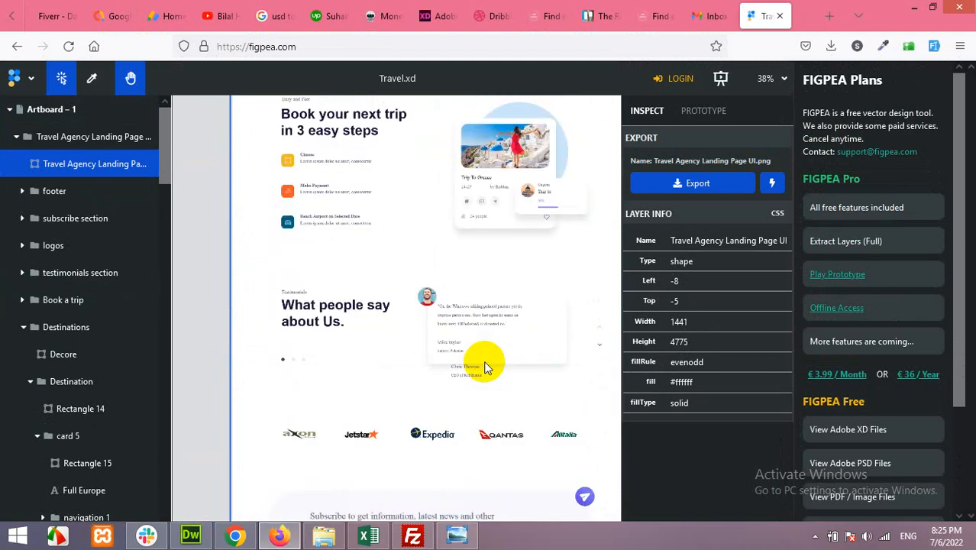
pyautogui.scroll(3, 470, 279)
pyautogui.scroll(-1, 466, 229)
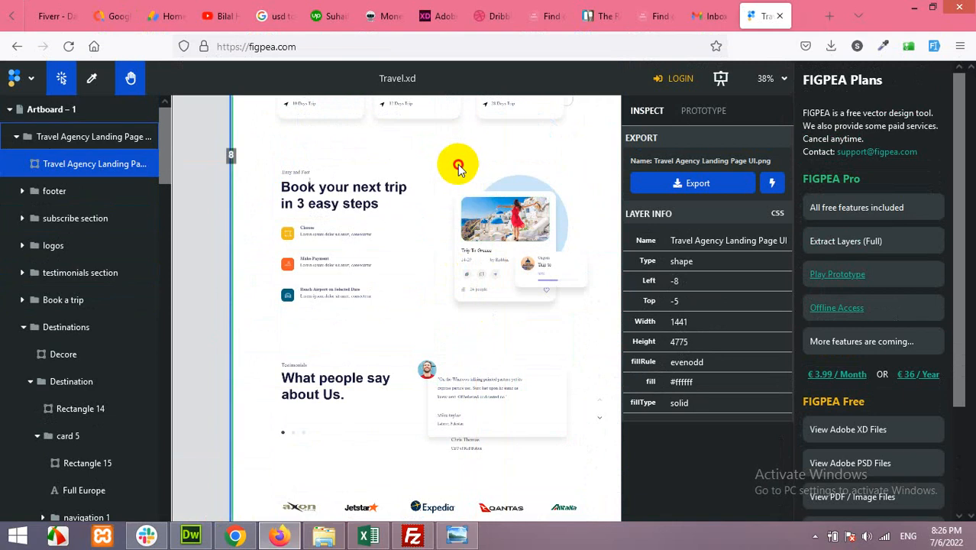
pyautogui.moveTo(458, 168); pyautogui.dragTo(428, 274)
pyautogui.click(428, 290)
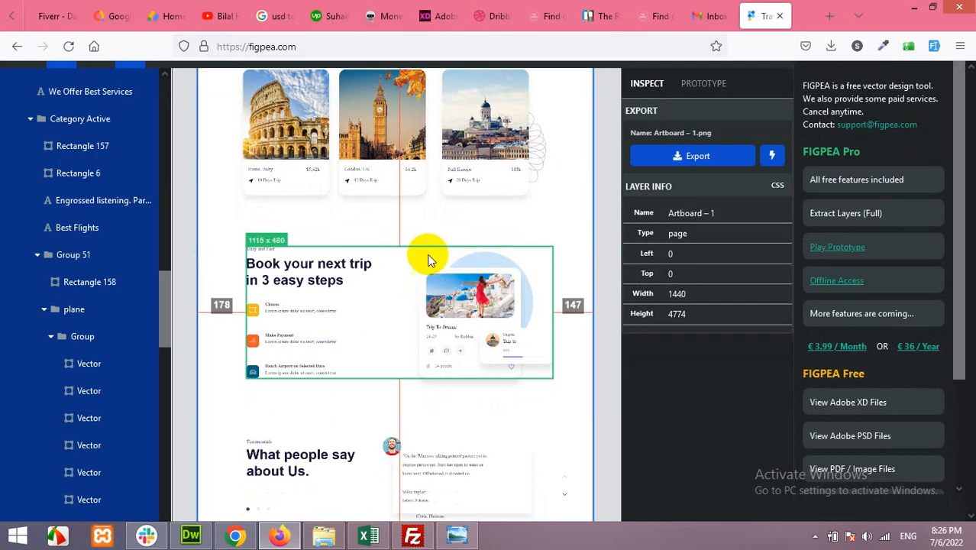